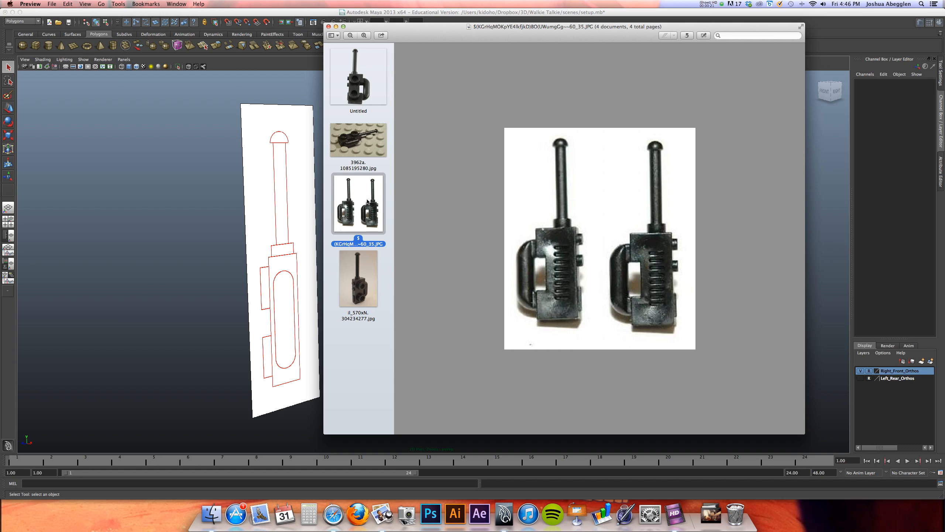
Examine the walkie-talkie reference photo, return to Maya, and briefly show the Left_Rear_Orthos layer to compare the reference planes
click(367, 278)
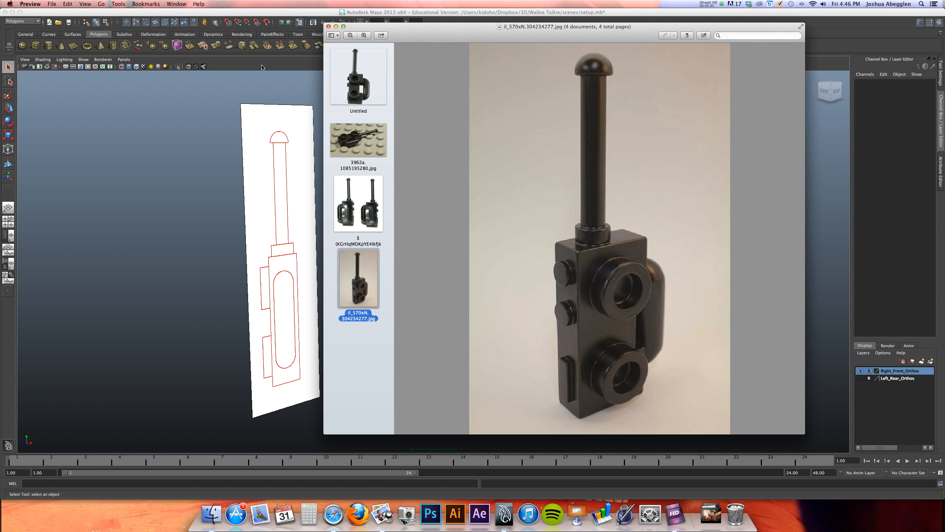
click(284, 13)
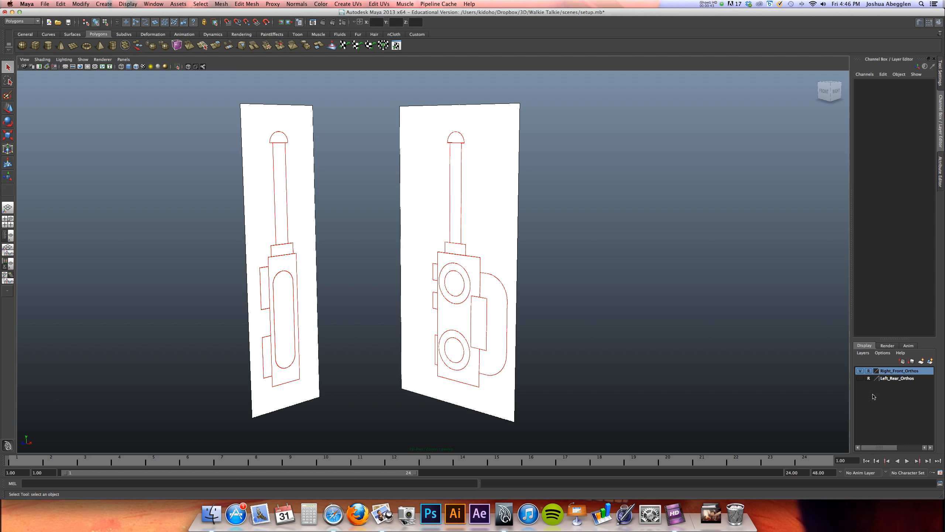
click(859, 379)
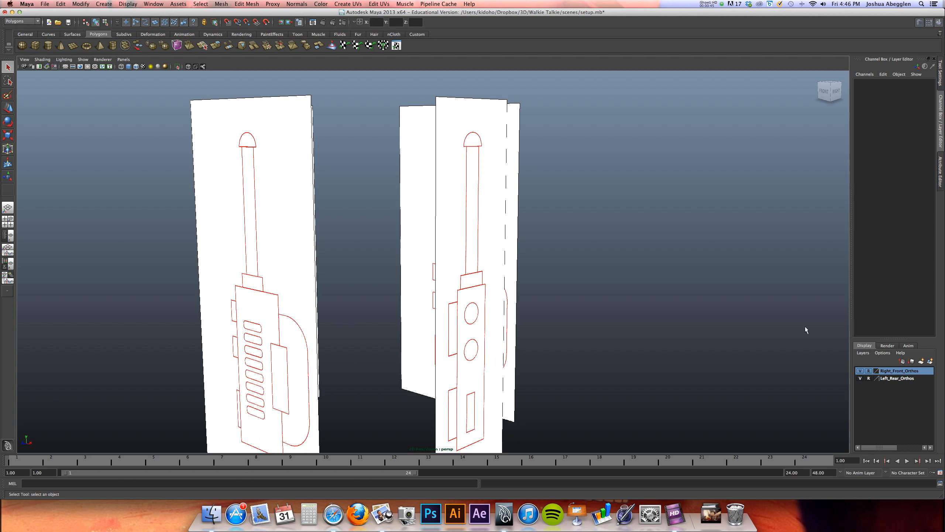
alt+middle_drag(425, 276, 465, 224)
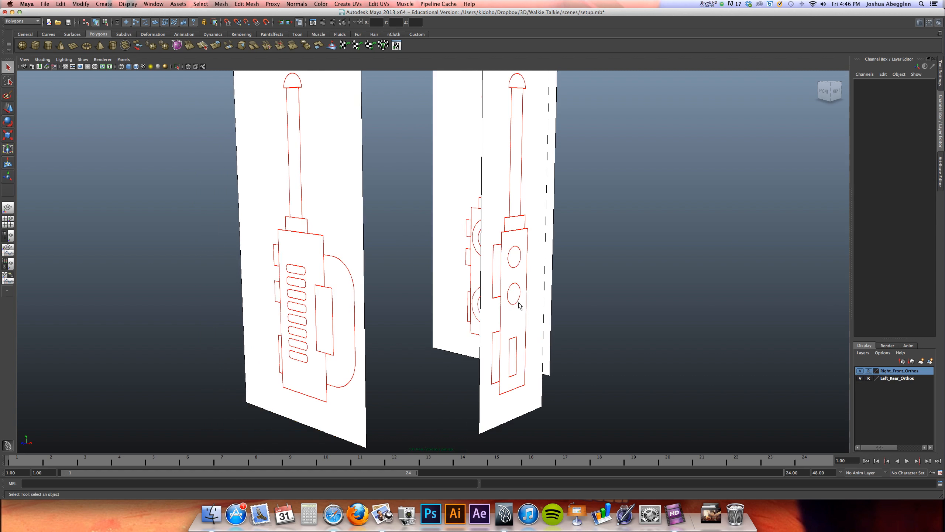
click(861, 378)
alt+drag(431, 287, 466, 285)
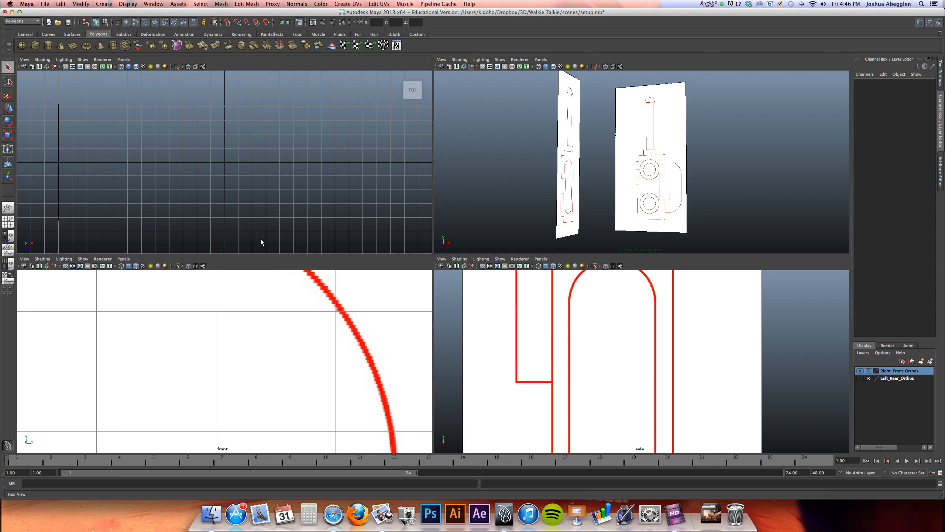
Create a polygon pipe with a radius of about 2.07 in the front view, centred on the upper circle and matching its outer outline
click(7, 222)
scroll(182, 321, down, 15)
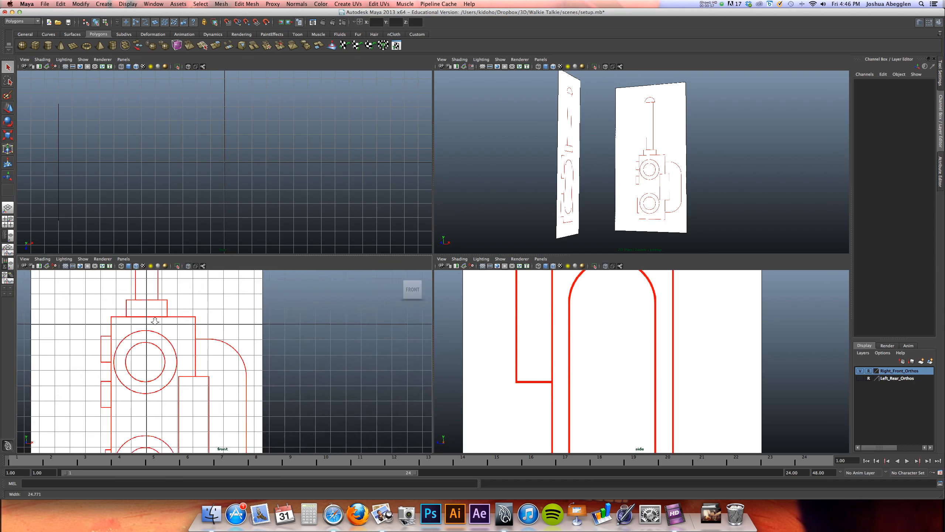
key(space)
alt+middle_drag(388, 294, 442, 254)
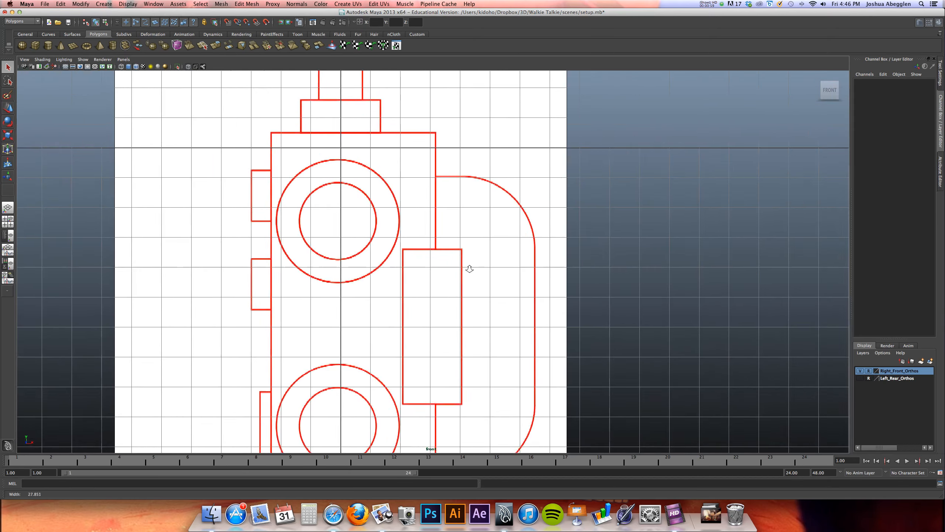
alt+right_drag(453, 266, 700, 296)
alt+middle_drag(540, 297, 568, 321)
alt+right_drag(567, 321, 512, 290)
alt+middle_drag(510, 306, 508, 316)
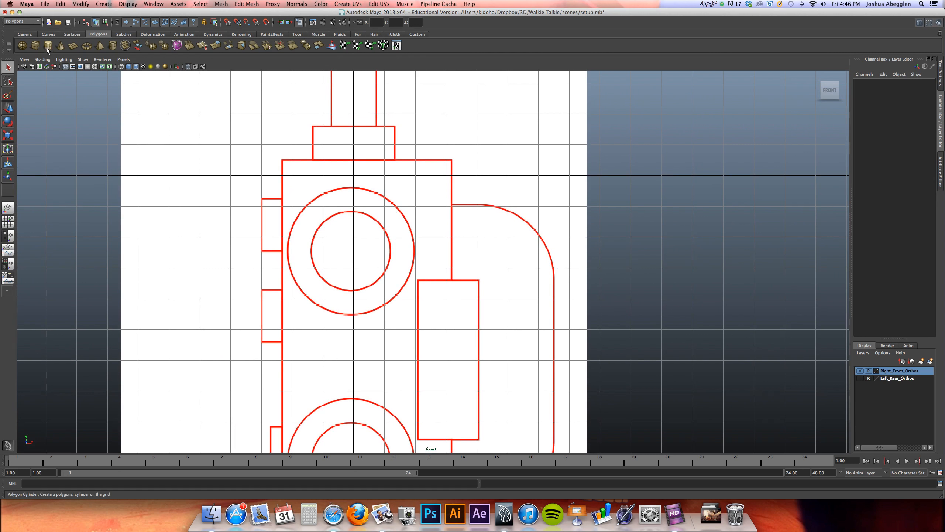
click(112, 46)
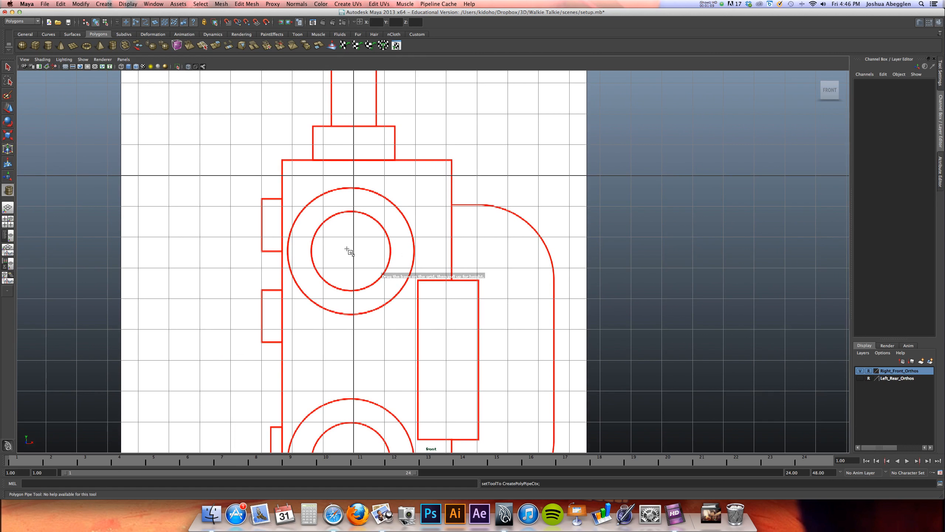
drag(350, 250, 396, 225)
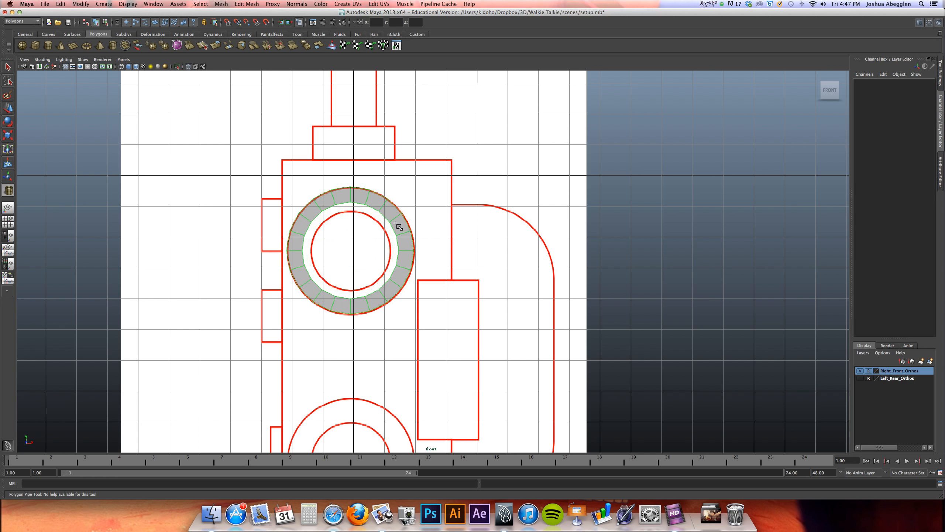
click(395, 223)
alt+right_drag(461, 167, 480, 169)
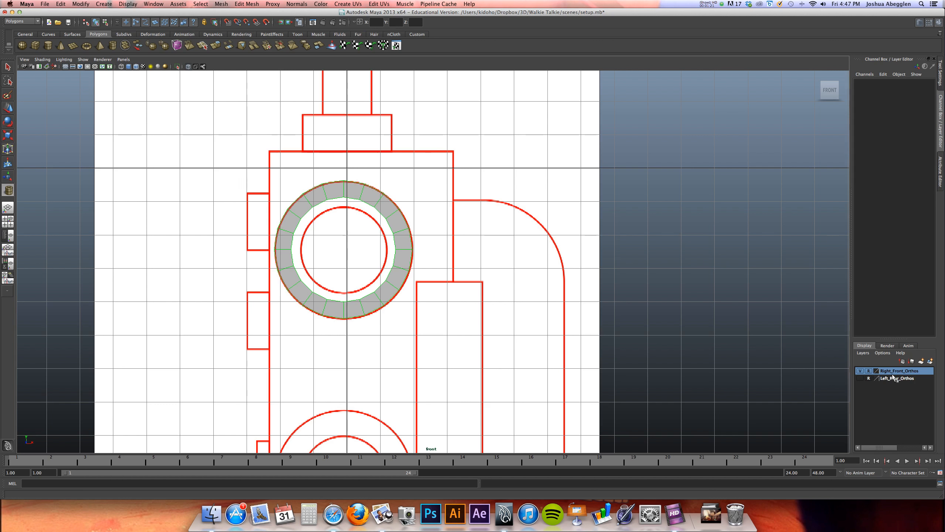
key(q)
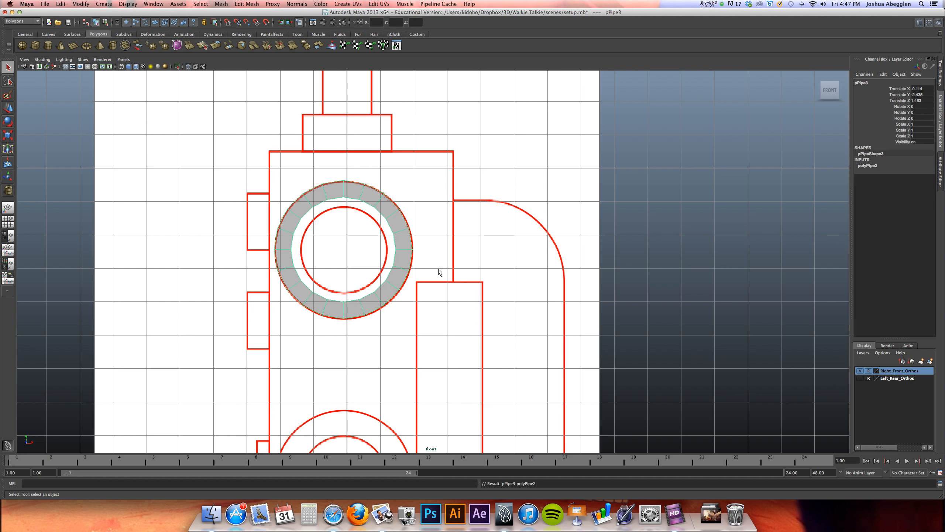
Set the pipe's axis subdivisions to 16 and its thickness to 0.8 to match the inner reference circle
alt+middle_drag(397, 228, 408, 209)
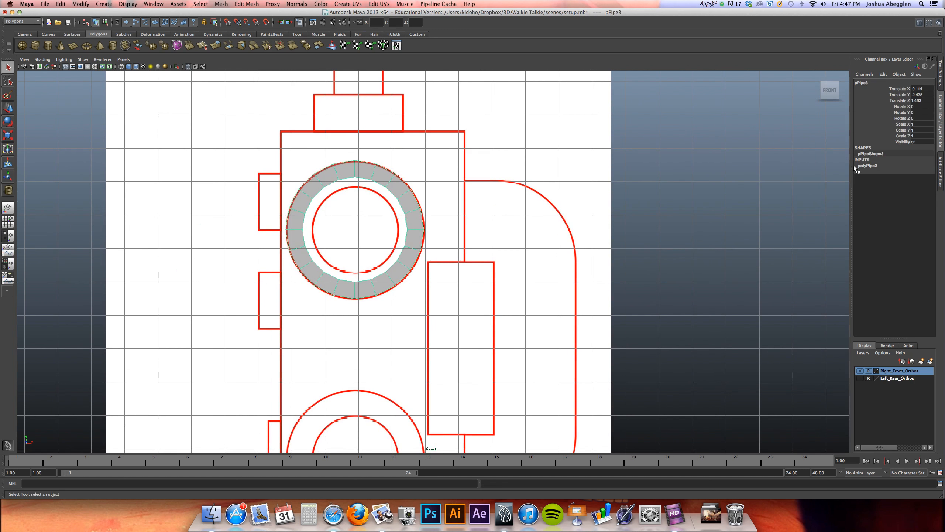
click(870, 165)
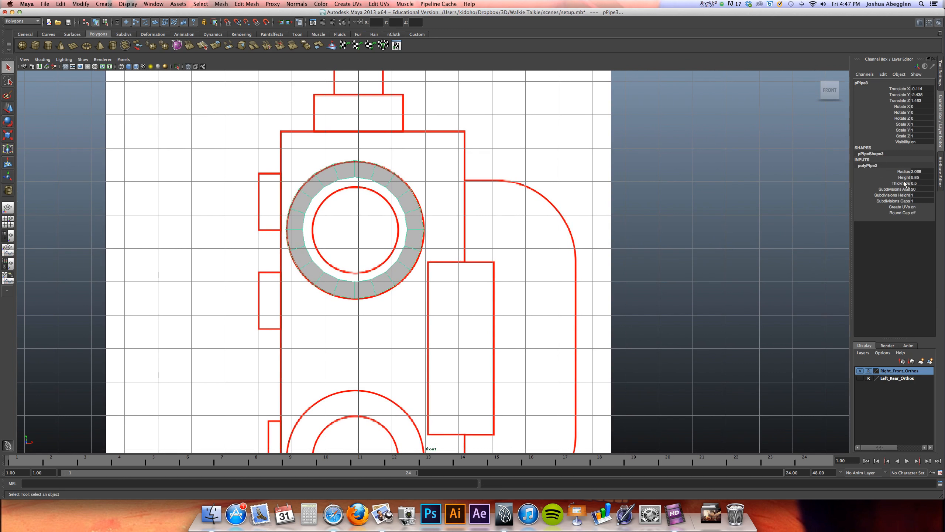
double_click(934, 188)
text(16)
key(Tab)
click(907, 184)
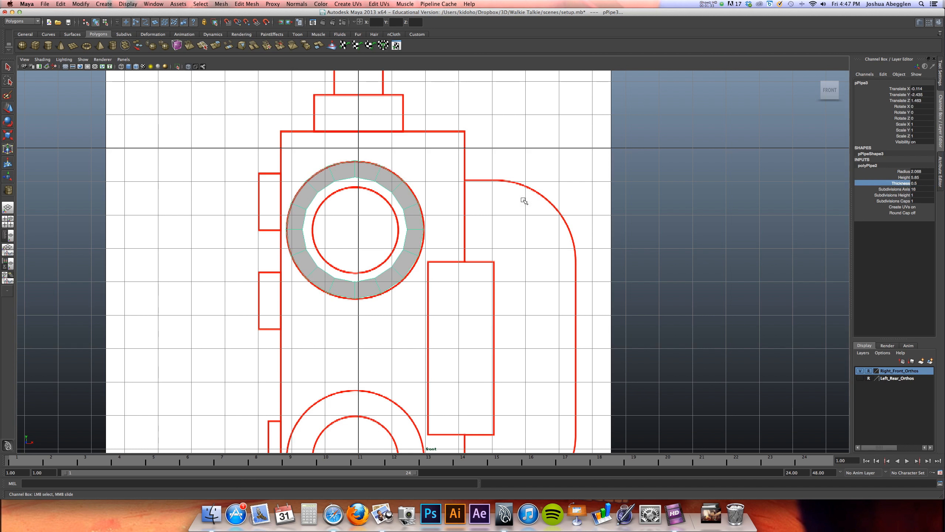
mouse_move(476, 205)
middle_down()
mouse_move(469, 208)
mouse_move(488, 212)
mouse_move(475, 213)
middle_up()
alt+right_drag(469, 216, 668, 202)
alt+middle_drag(506, 247, 534, 248)
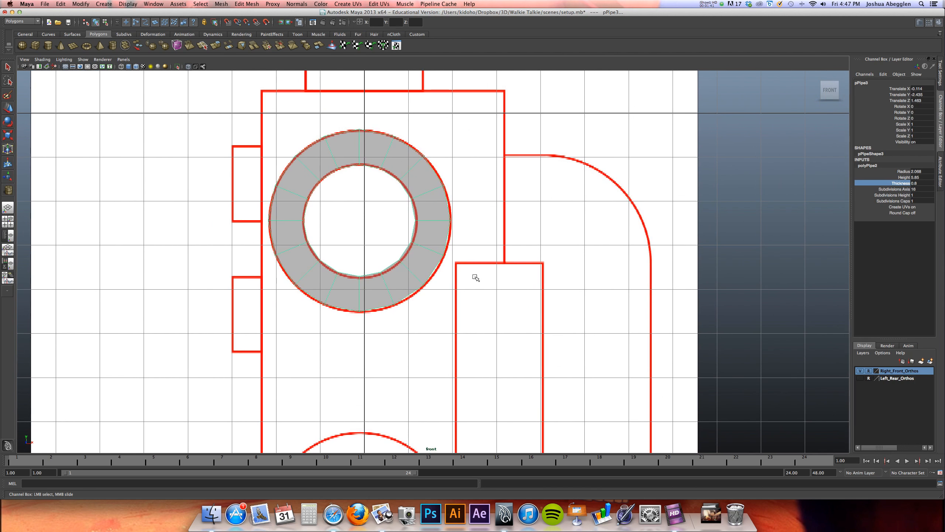
In the side view, delete all of the pipe's faces except the flat ring at its front end
key(space)
key(space)
alt+right_drag(510, 243, 394, 260)
drag(421, 145, 359, 323)
click(374, 331)
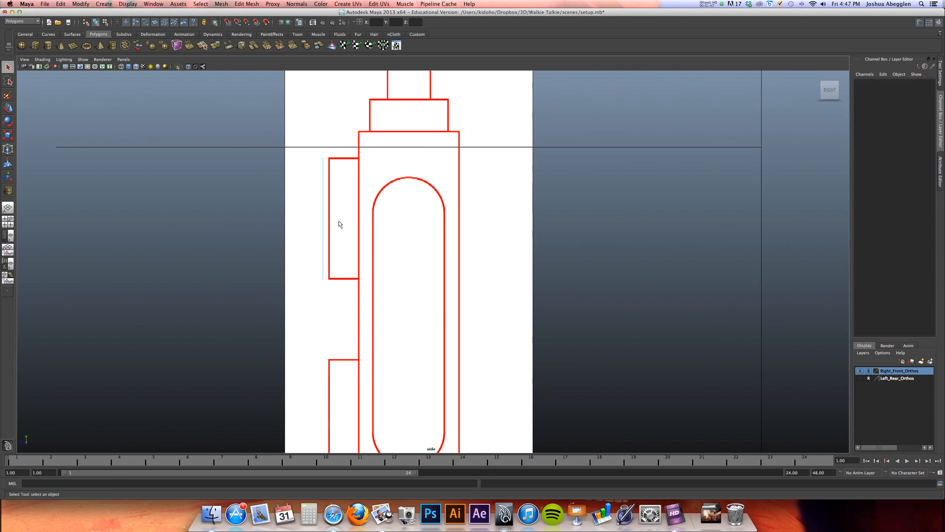
key(space)
key(space)
Nudge the ring horizontally in the front view to align it with the upper reference circle
alt+middle_drag(285, 284, 298, 305)
alt+right_drag(447, 255, 497, 270)
alt+middle_drag(497, 270, 481, 323)
right_drag(447, 265, 482, 246)
click(443, 266)
alt+middle_drag(432, 272, 433, 254)
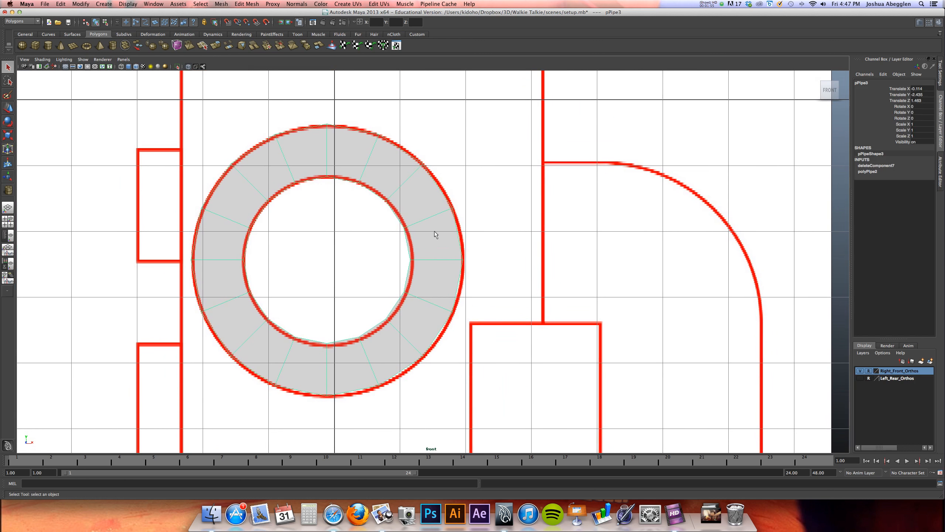
key(w)
drag(373, 260, 370, 260)
alt+middle_drag(387, 260, 394, 248)
Extrude the ring's outer edge loop and scale the new edges outward past the reference circle
right_drag(411, 157, 411, 143)
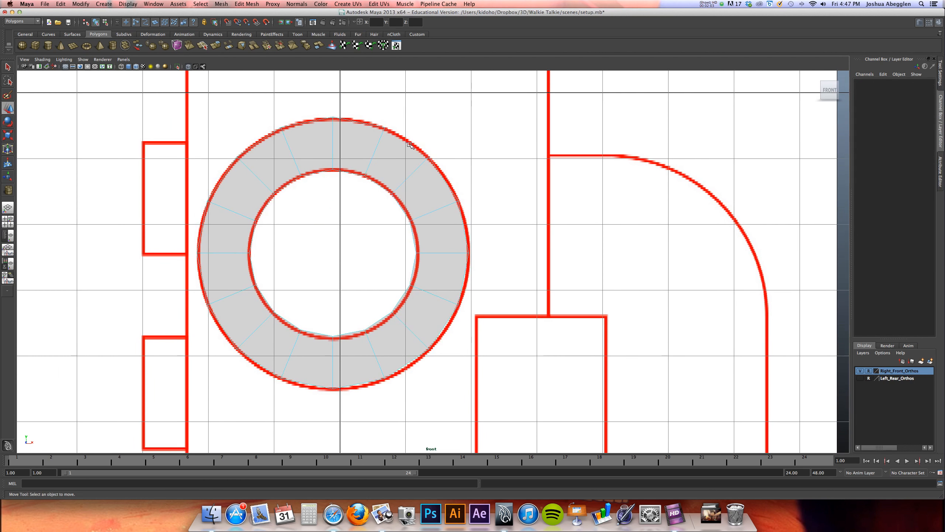
double_click(410, 144)
scroll(407, 135, down, 2)
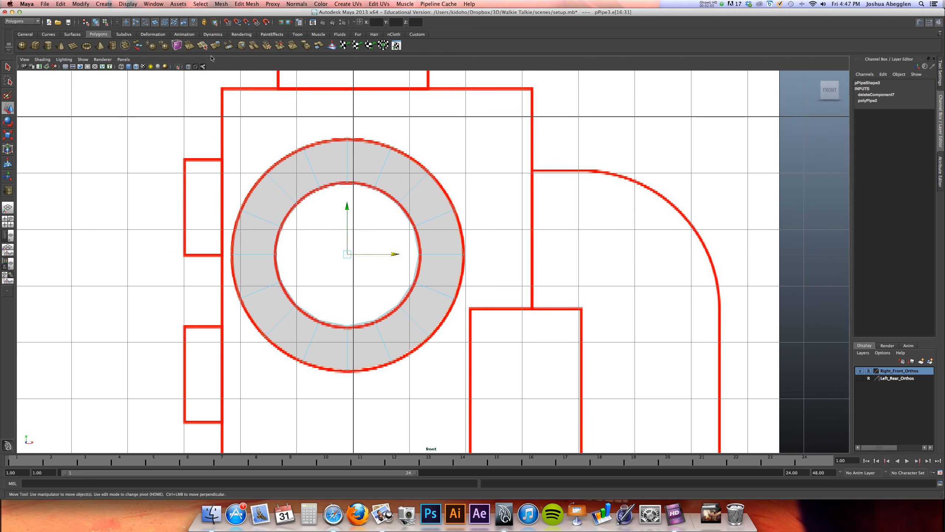
click(216, 48)
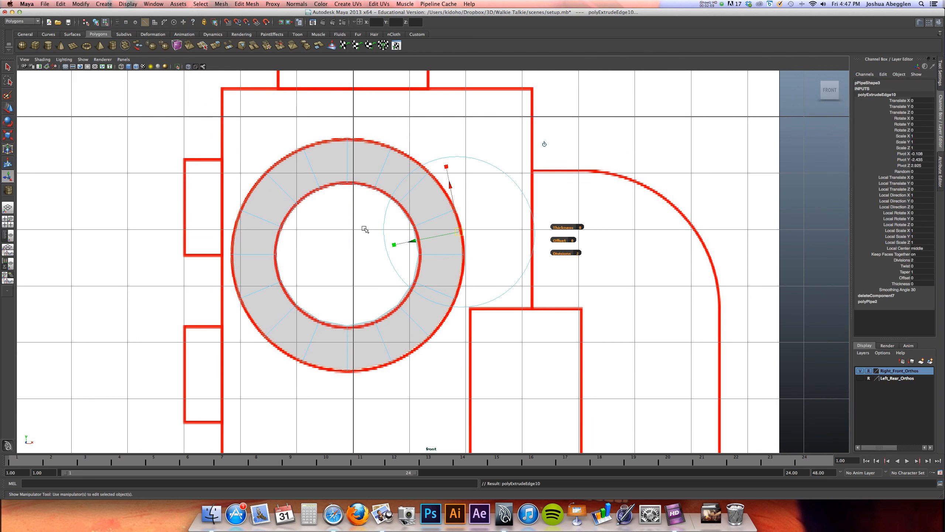
key(r)
drag(347, 254, 421, 217)
Scale the extruded border's upper and lower vertices vertically to flatten them into straight horizontal edges
alt+middle_drag(393, 150, 368, 191)
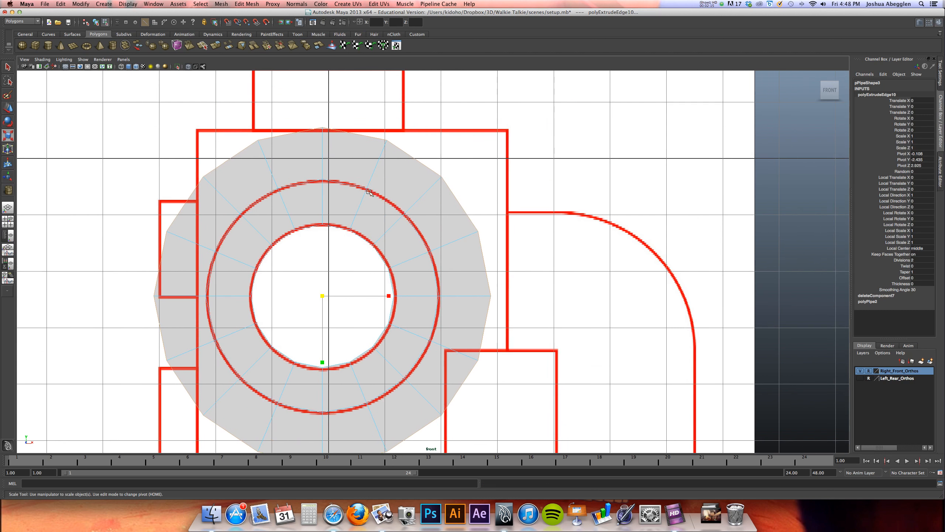
right_drag(392, 164, 353, 158)
drag(246, 117, 464, 193)
shift+drag(192, 168, 213, 185)
drag(322, 218, 325, 152)
alt+middle_drag(293, 270, 295, 185)
drag(190, 323, 456, 390)
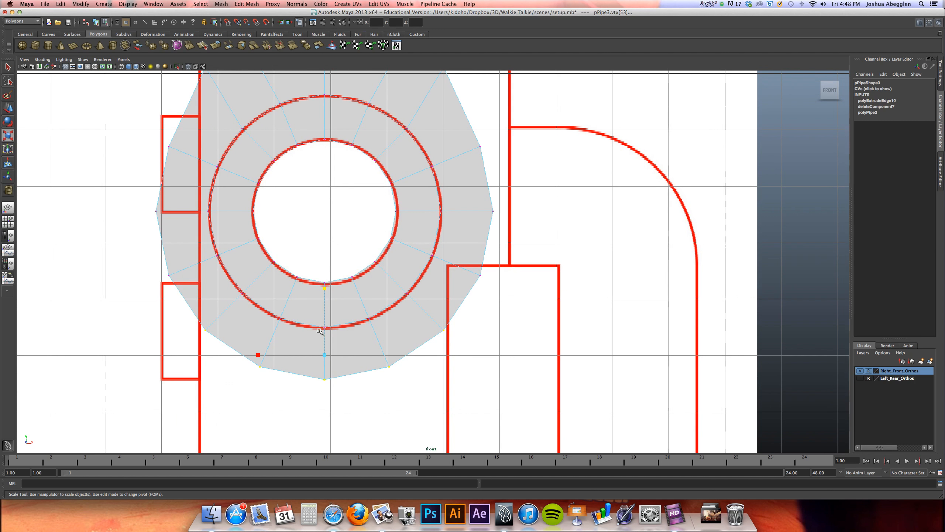
drag(325, 286, 327, 354)
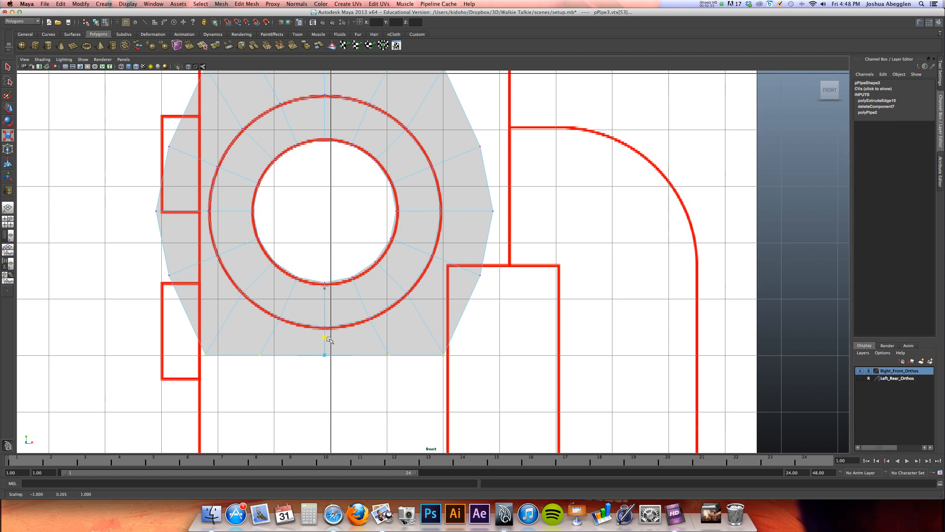
alt+right_drag(371, 286, 346, 286)
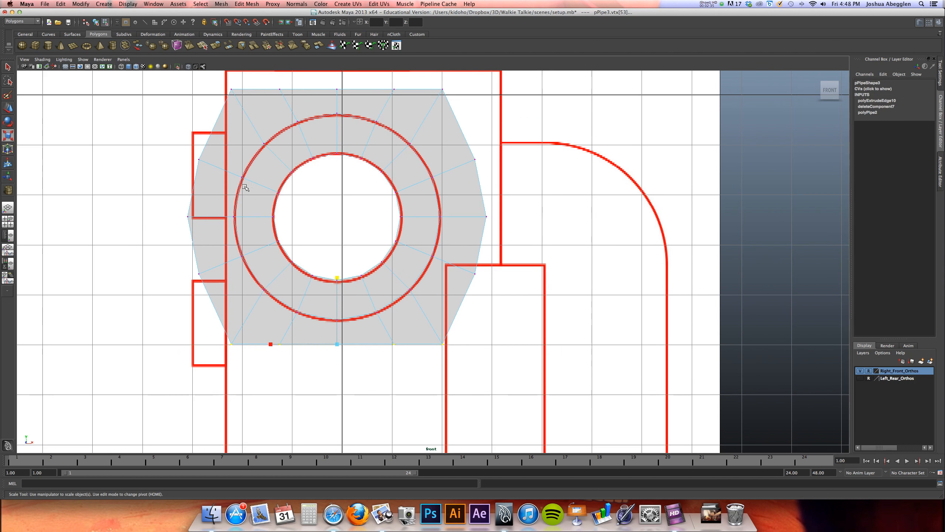
Scale the border's left and right vertices horizontally into straight vertical edges, squaring off the outer shape
drag(171, 80, 236, 349)
drag(275, 218, 246, 219)
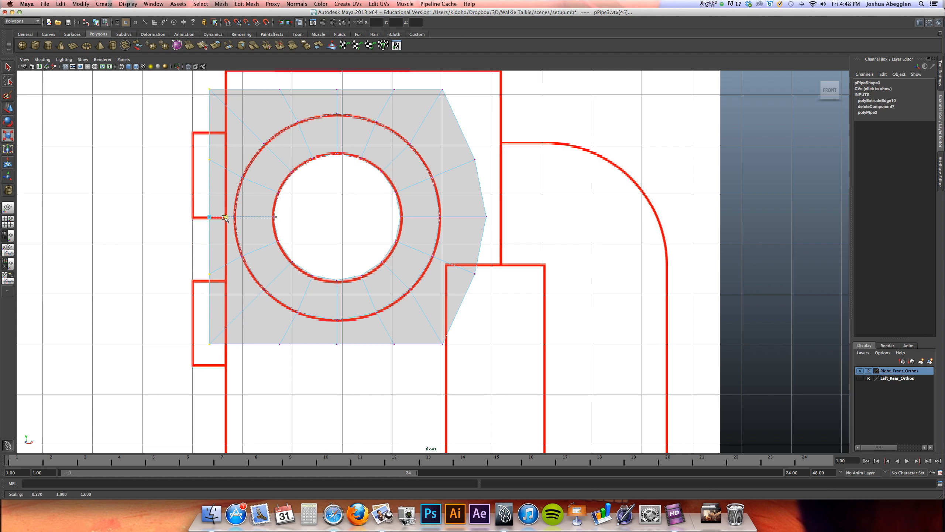
drag(499, 80, 433, 366)
shift+click(439, 216)
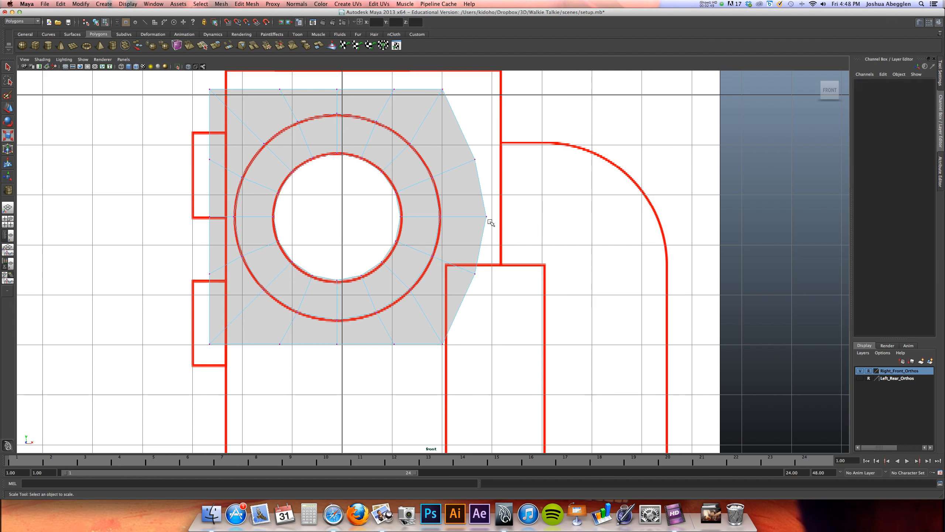
drag(529, 217, 465, 216)
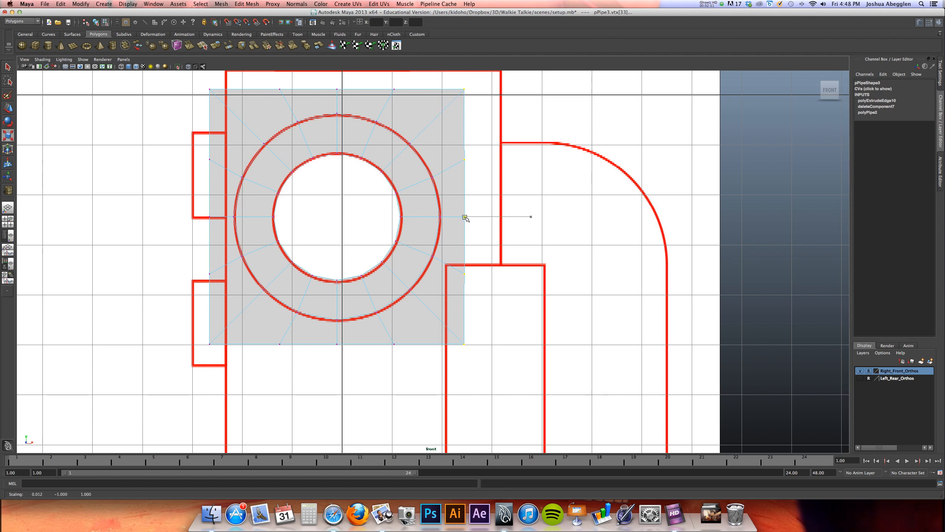
drag(531, 217, 462, 215)
Select the square outer border loop and scale it uniformly to about 0.84, closely around the reference circle
right_drag(429, 121, 454, 105)
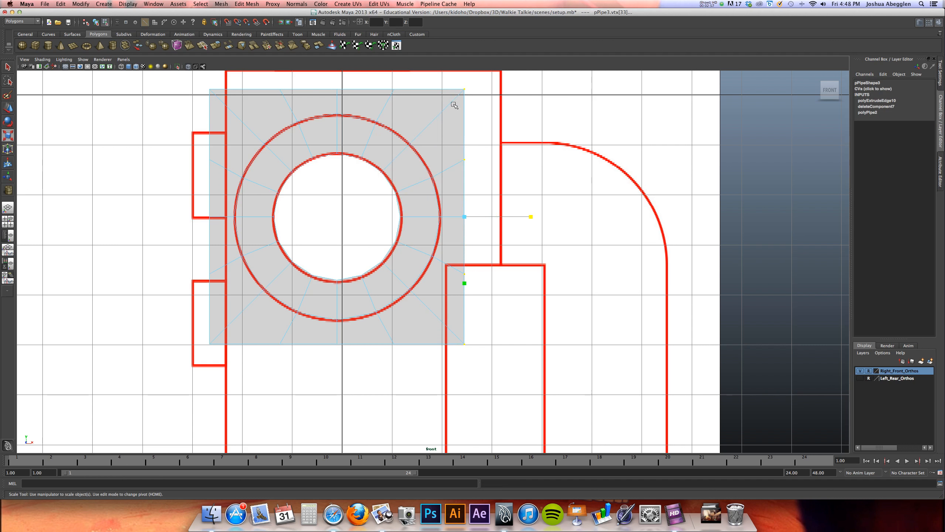
click(429, 89)
drag(337, 217, 310, 225)
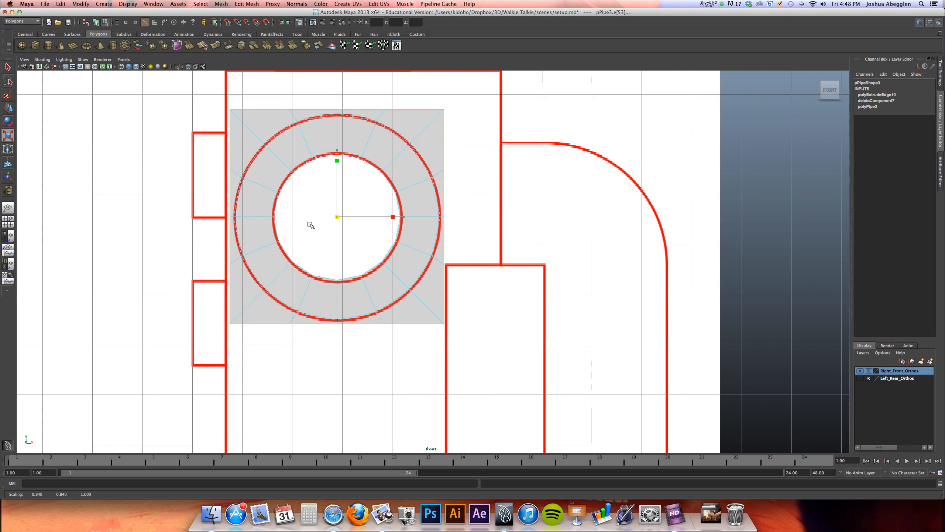
drag(310, 224, 310, 225)
alt+middle_drag(332, 200, 313, 222)
Try to move the square border's right-hand edges slightly inward along X, and undo the move
alt+right_drag(328, 210, 425, 169)
mouse_move(398, 179)
alt+middle_down()
mouse_move(417, 173)
mouse_move(419, 184)
mouse_move(411, 169)
alt+middle_up()
click(443, 142)
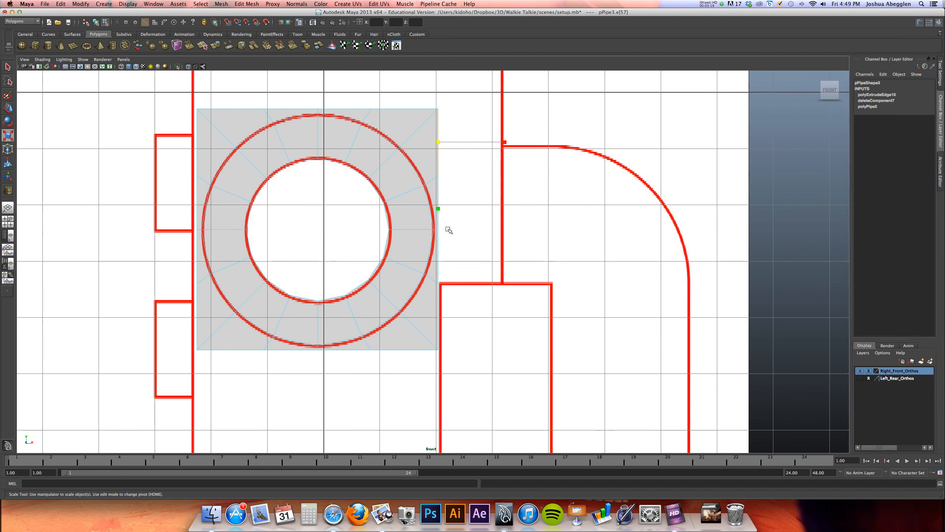
click(438, 306)
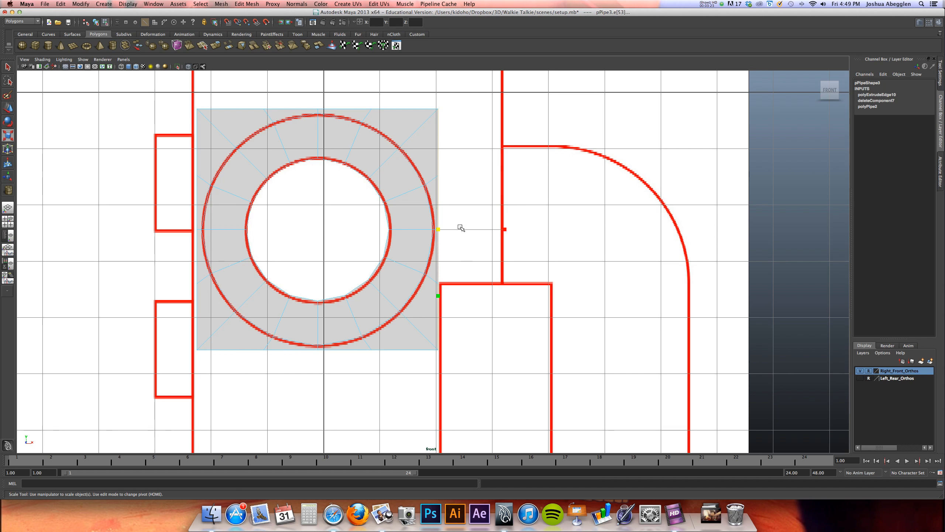
key(w)
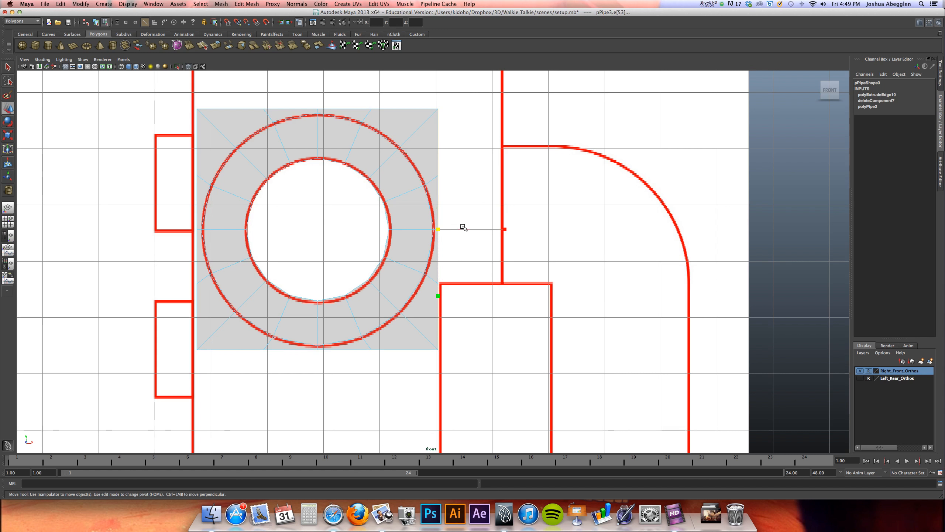
drag(485, 230, 485, 231)
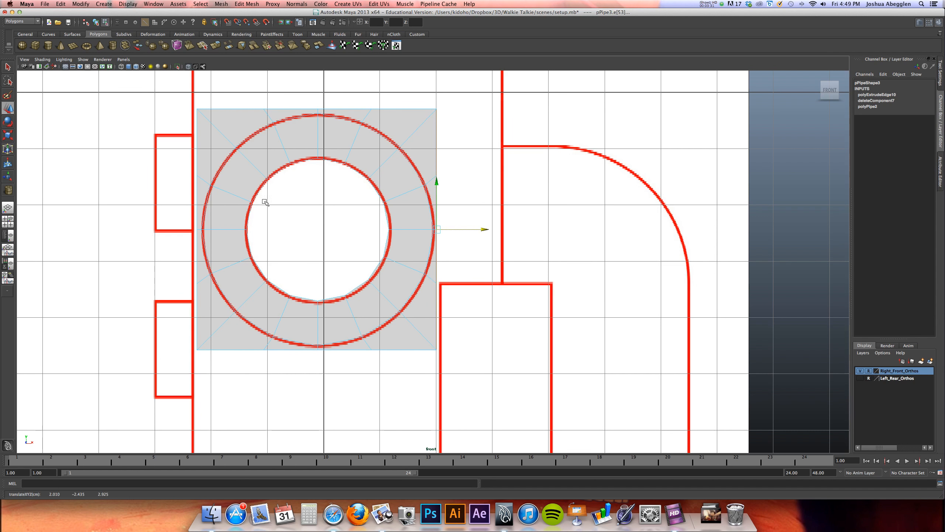
alt+middle_drag(334, 148, 345, 186)
key(ctrl+z)
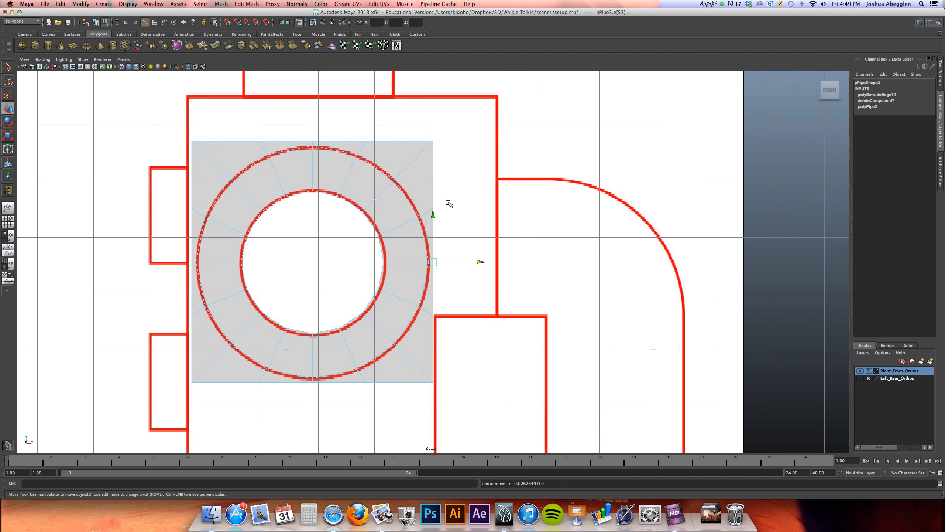
Move the square border's right-hand edges slightly outward to about X 2.08, in line with the reference's vertical line
drag(482, 262, 483, 263)
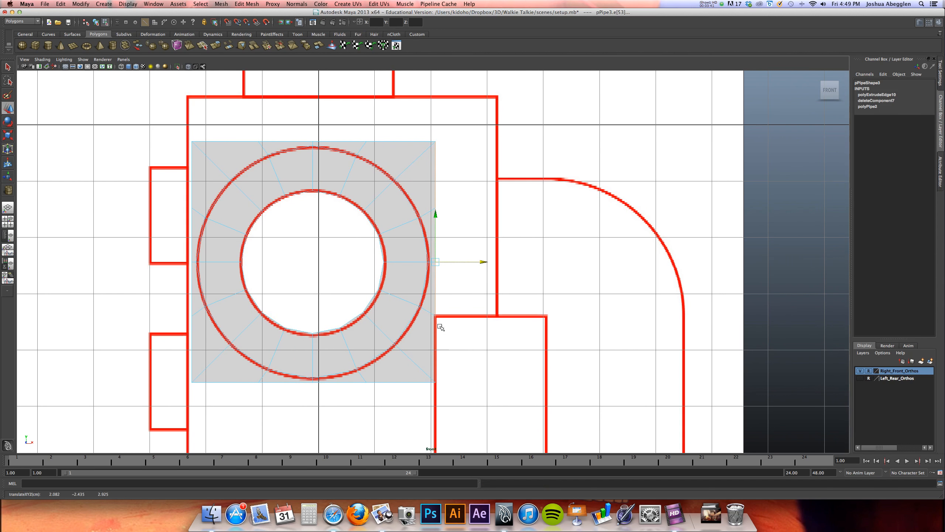
alt+middle_drag(408, 286, 411, 207)
alt+middle_drag(439, 262, 397, 183)
alt+middle_drag(432, 230, 432, 323)
mouse_move(437, 243)
alt+middle_down()
mouse_move(439, 290)
mouse_move(451, 296)
mouse_move(451, 265)
alt+middle_up()
Extrude the square's left-hand border edges and move them slightly outward along X onto the reference body's left outline
click(191, 148)
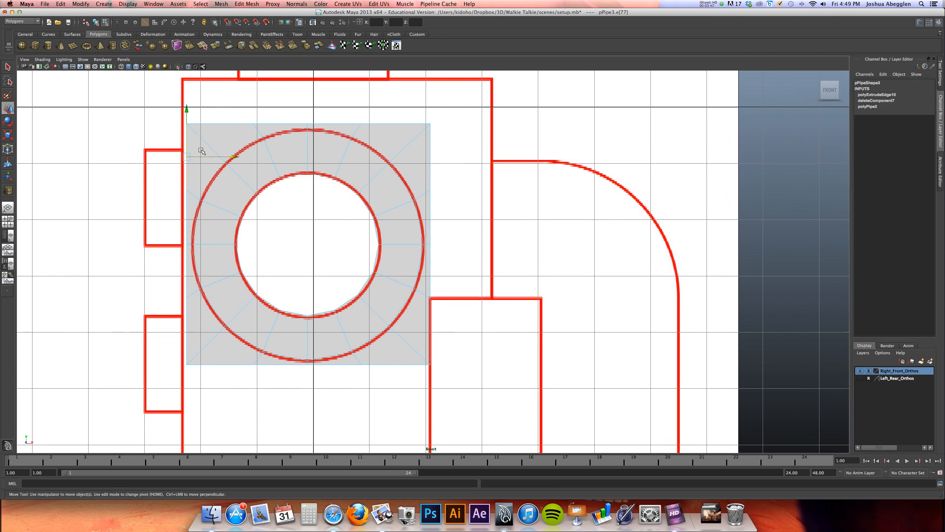
shift+click(186, 331)
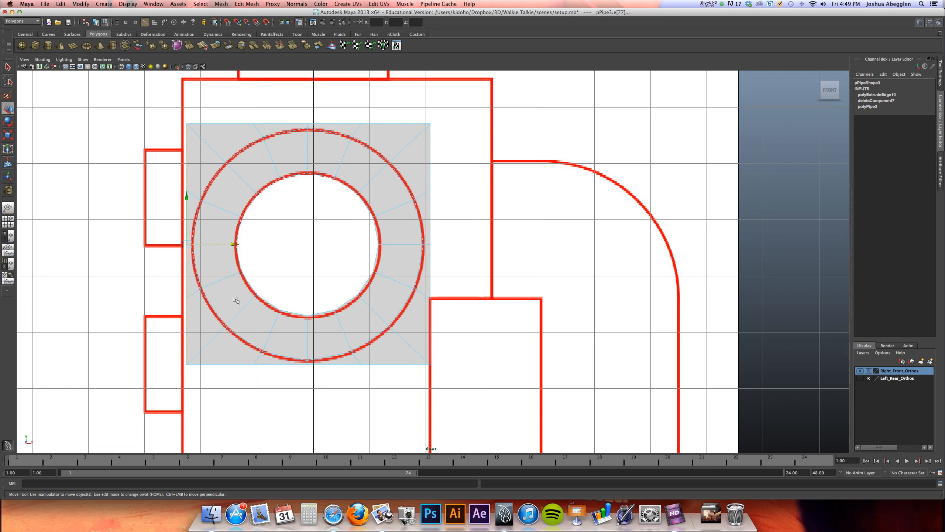
click(216, 45)
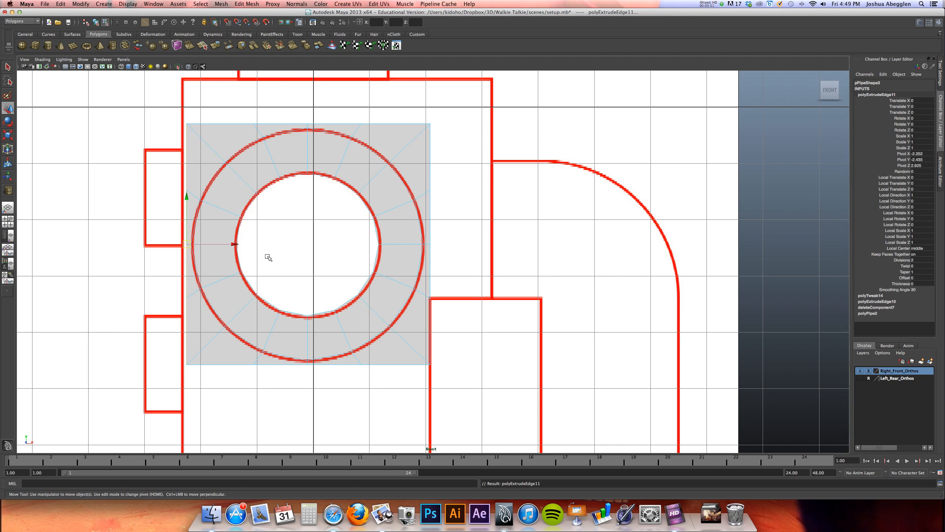
drag(232, 246, 228, 240)
Examine how the front face's edges line up with the reference outline around and below the knob
alt+middle_drag(238, 223, 259, 260)
alt+right_drag(234, 219, 451, 183)
alt+middle_drag(367, 217, 479, 266)
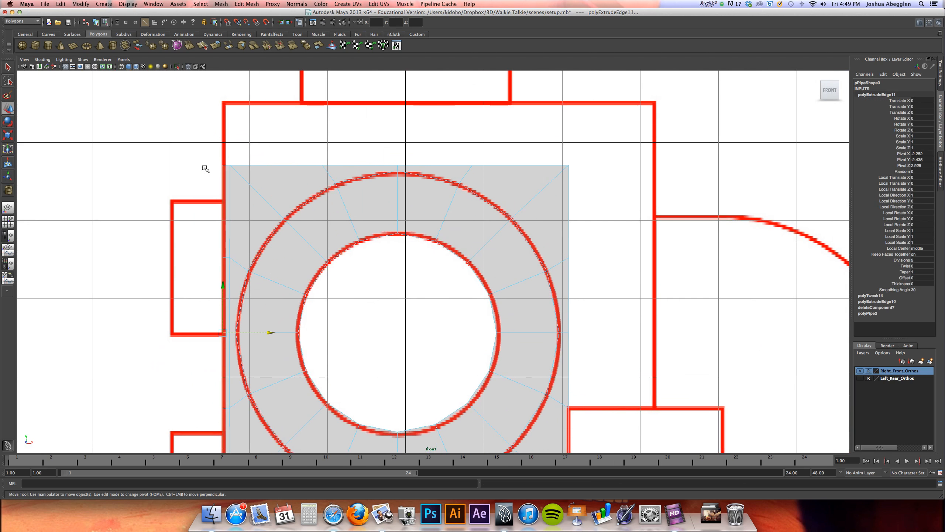
scroll(320, 178, down, 4)
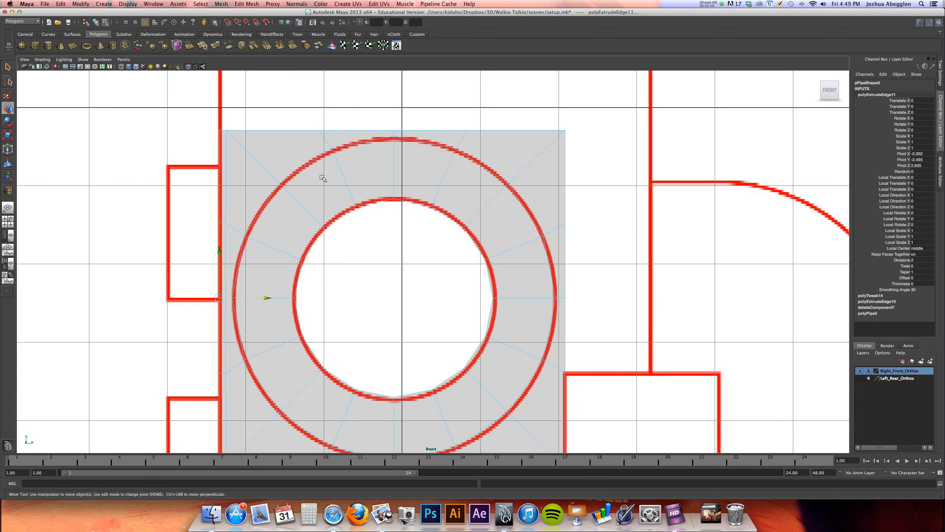
alt+middle_drag(325, 190, 300, 175)
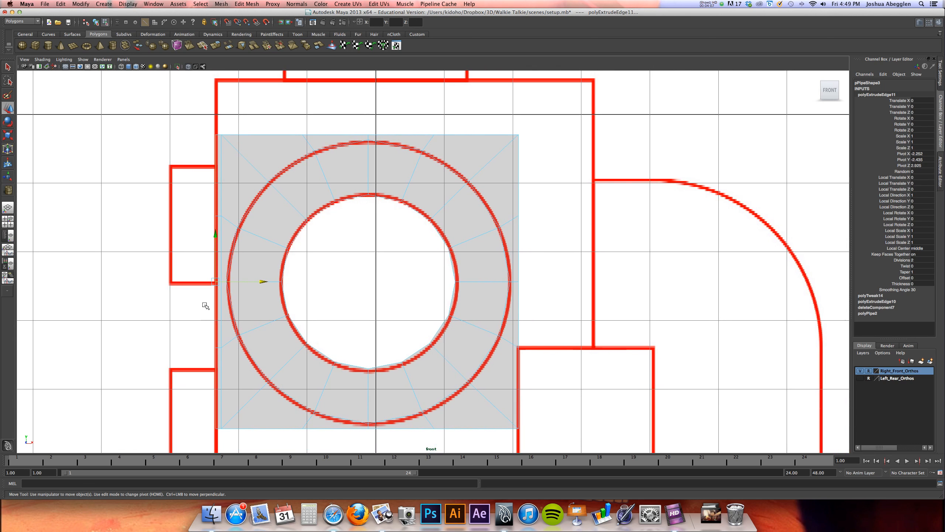
alt+middle_drag(206, 313, 209, 259)
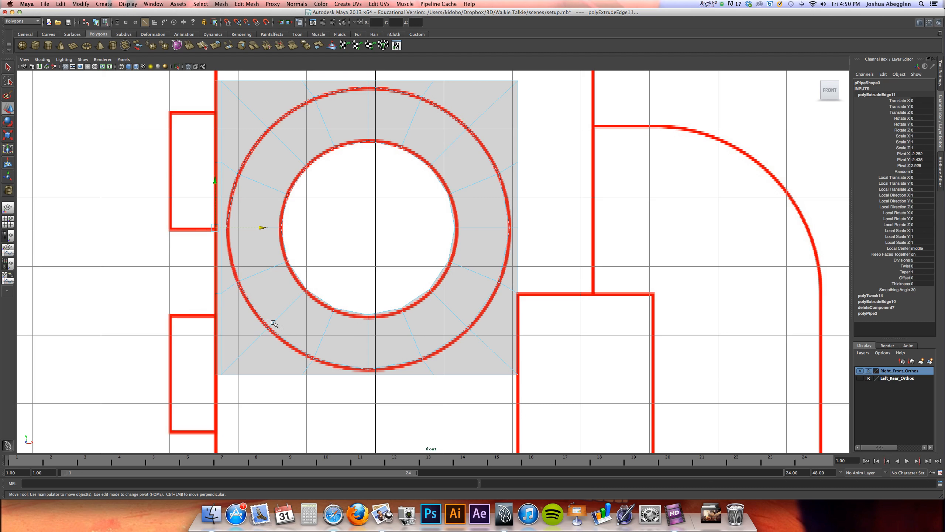
alt+middle_drag(270, 346, 272, 300)
alt+middle_drag(348, 300, 265, 298)
alt+right_drag(335, 273, 308, 270)
mouse_move(308, 271)
alt+middle_down()
mouse_move(316, 276)
mouse_move(315, 253)
alt+middle_up()
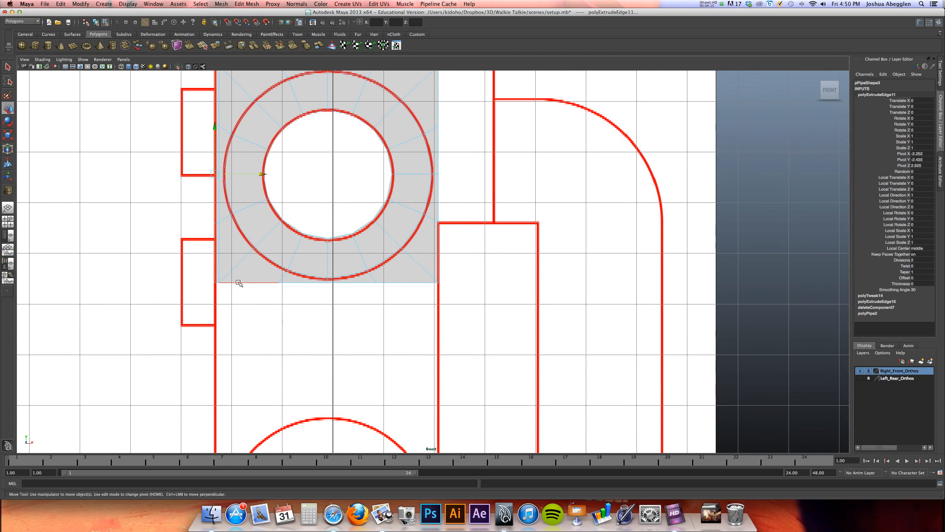
alt+middle_drag(245, 270, 246, 280)
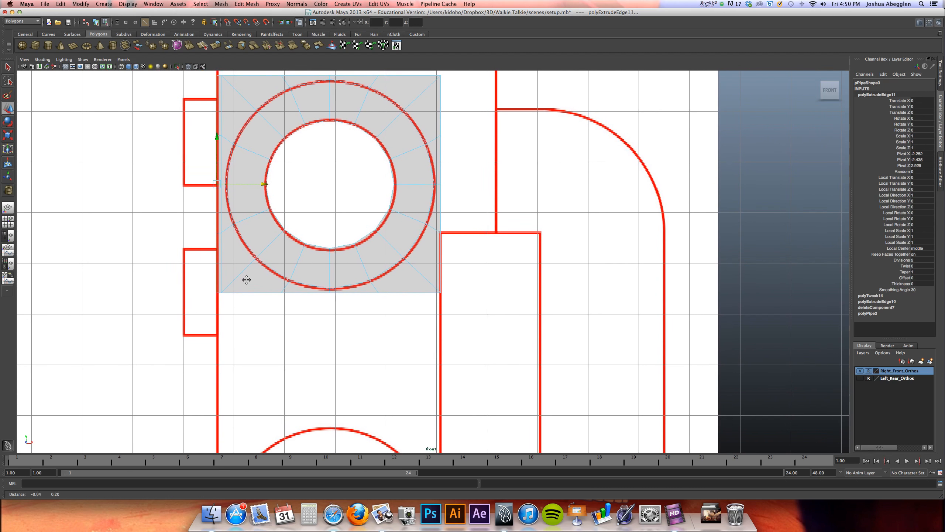
Select the full row of lower border edges and move it down about one grid unit below the knob
click(224, 293)
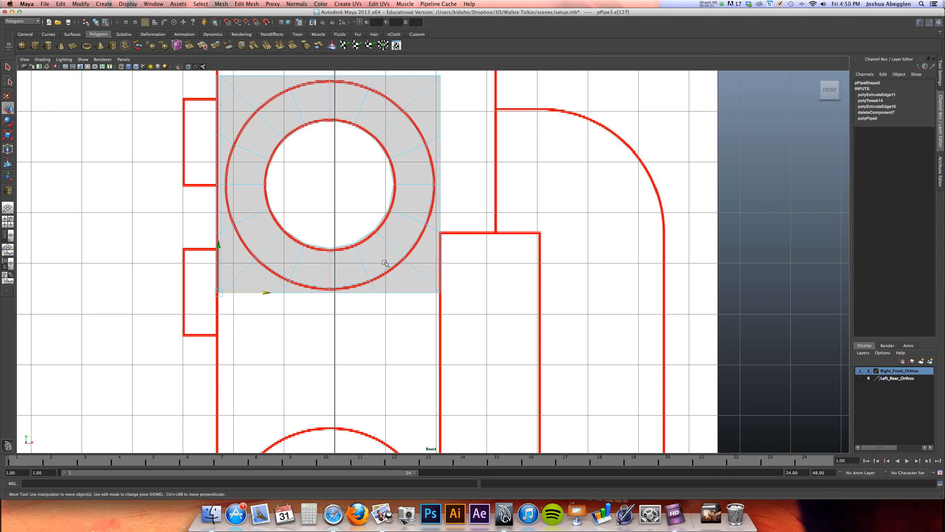
shift+click(410, 294)
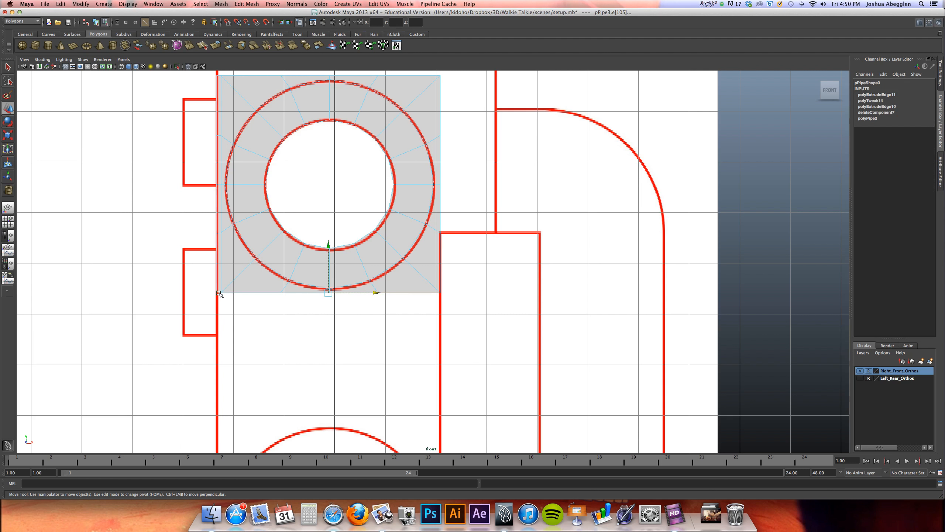
shift+click(240, 293)
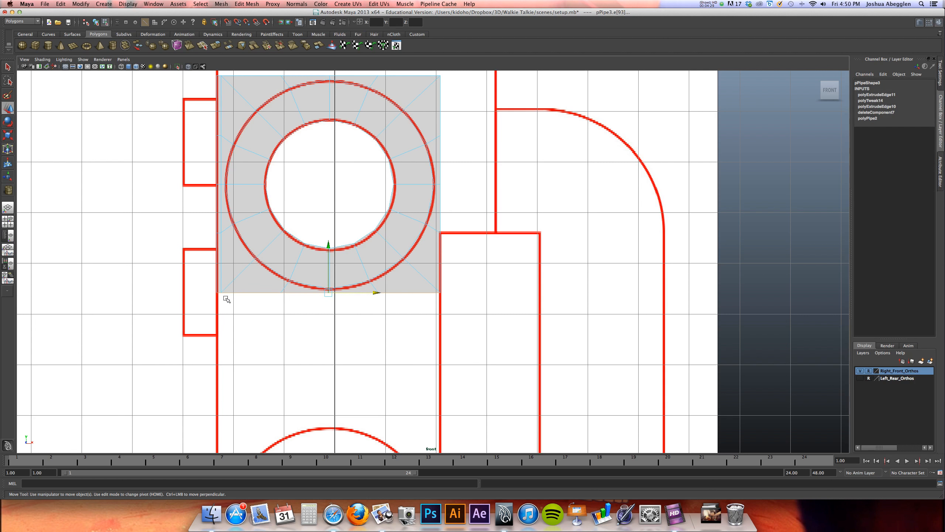
drag(330, 248, 327, 298)
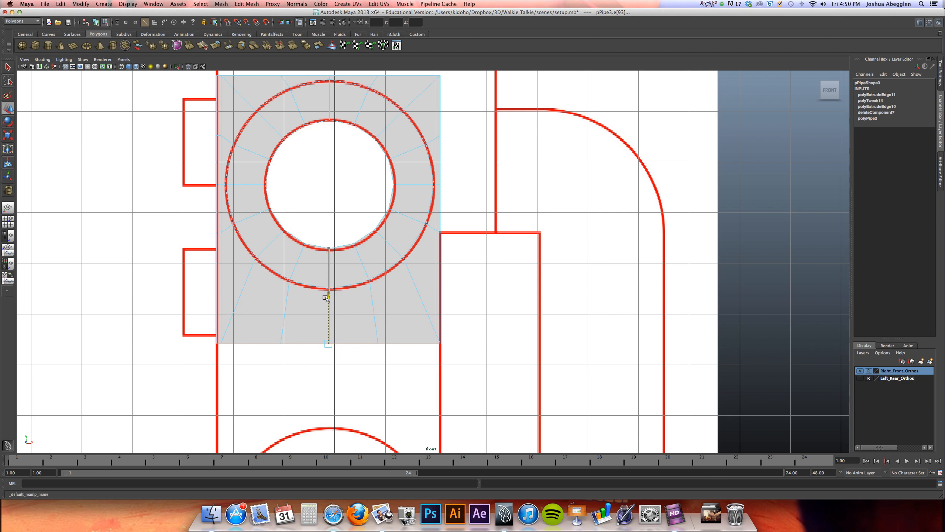
Slide the three intermediate vertices on the face's left border downward to redistribute them along the taller side
alt+middle_drag(221, 274, 234, 320)
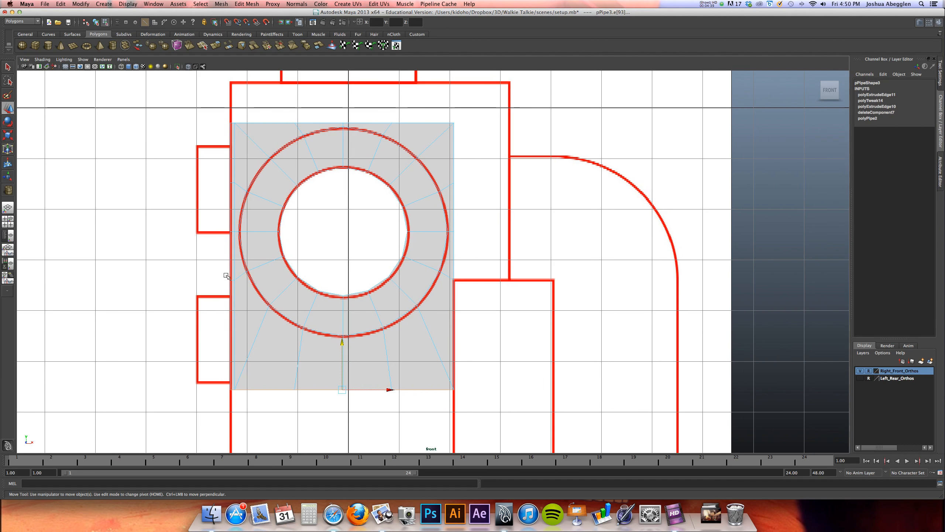
click(227, 280)
right_drag(234, 281, 213, 297)
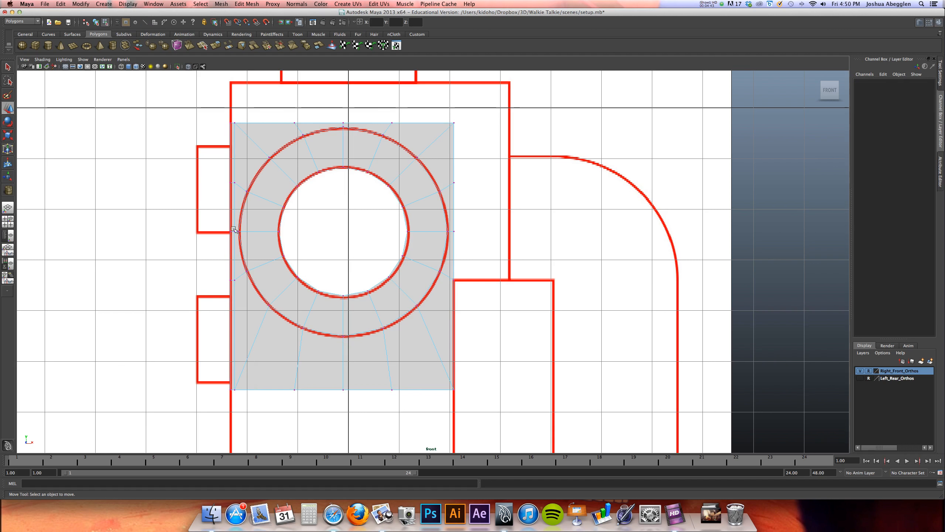
click(235, 281)
drag(231, 231, 225, 292)
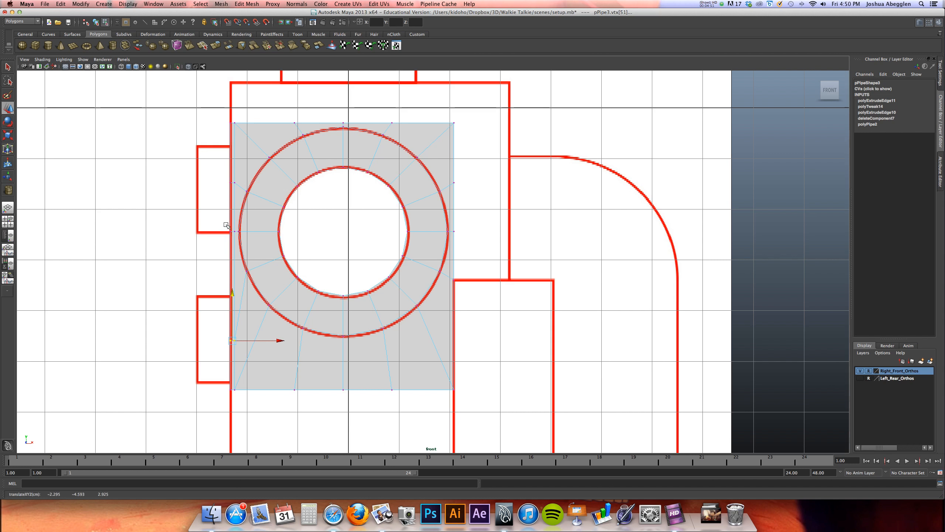
drag(234, 233, 237, 229)
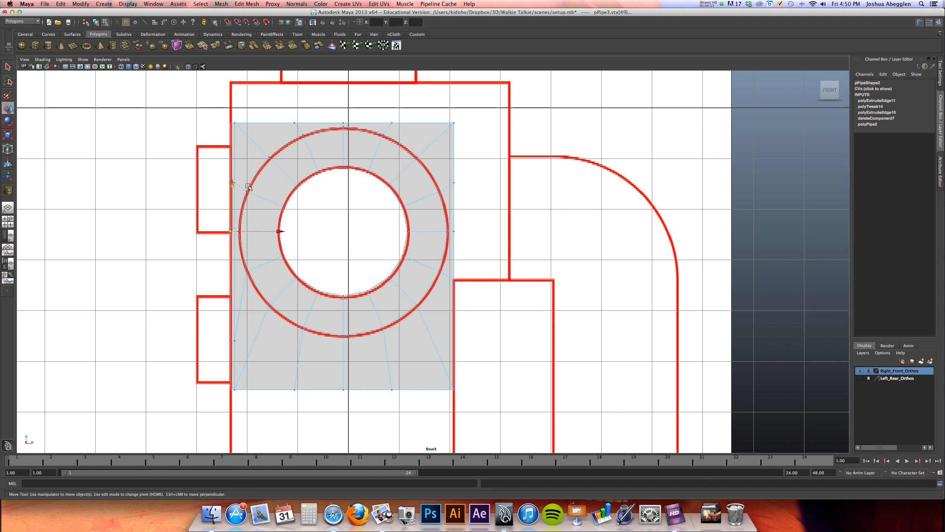
drag(232, 183, 232, 212)
click(234, 183)
drag(232, 137, 232, 145)
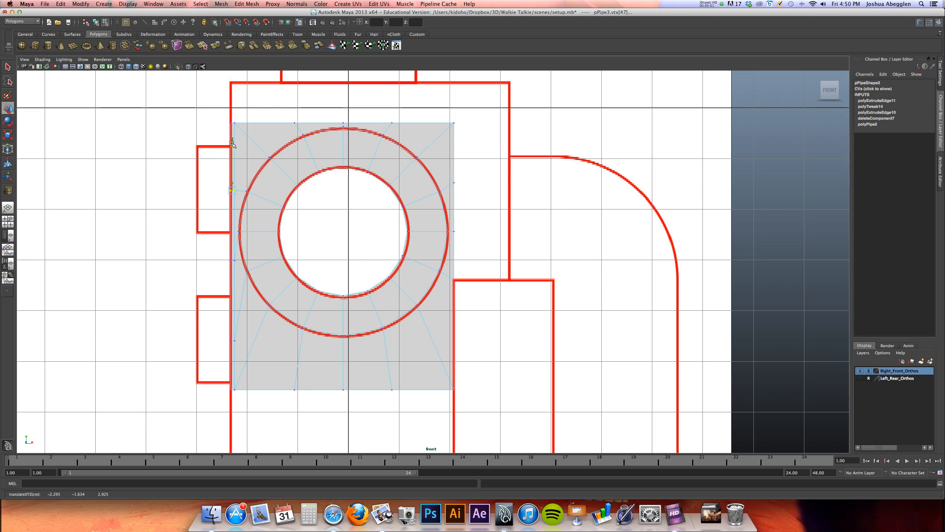
Raise the middle and upper intermediate vertices on the face's right border to about Y -2.14 and -0.75
alt+middle_drag(299, 253, 223, 262)
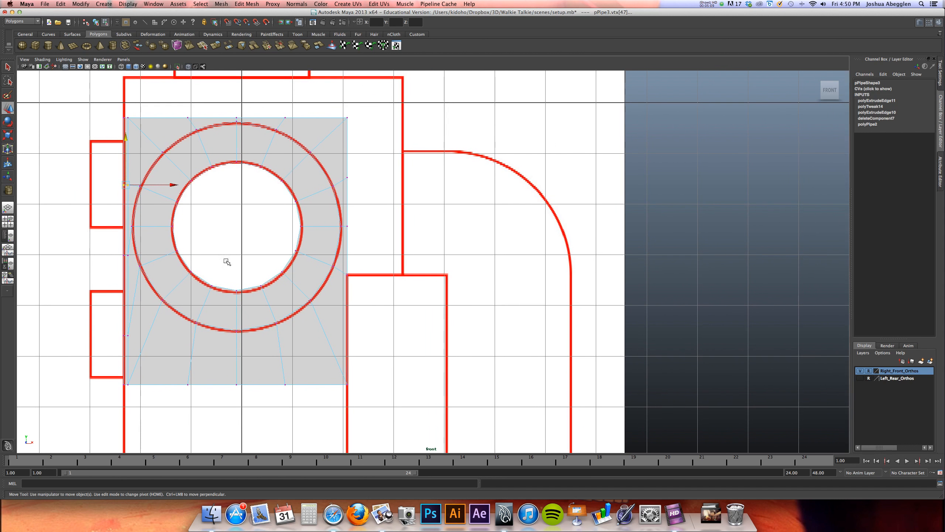
drag(356, 218, 346, 231)
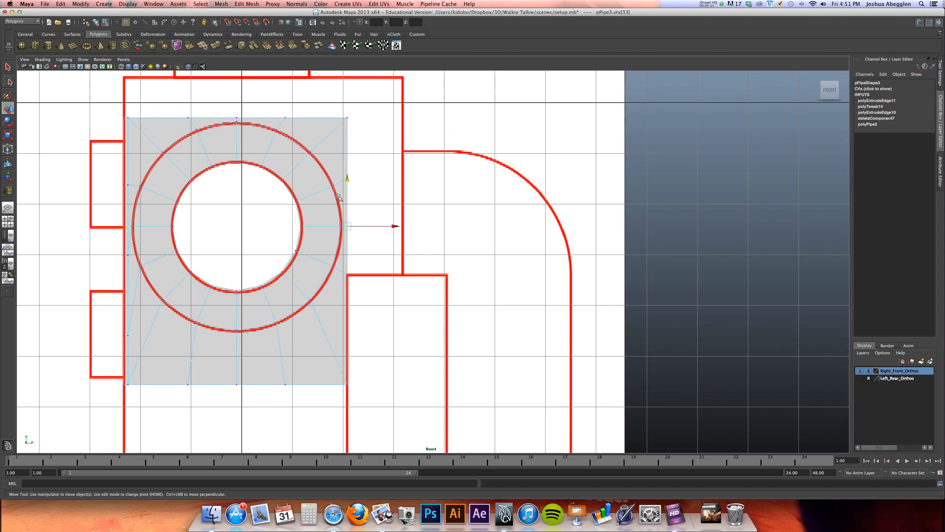
drag(348, 181, 347, 161)
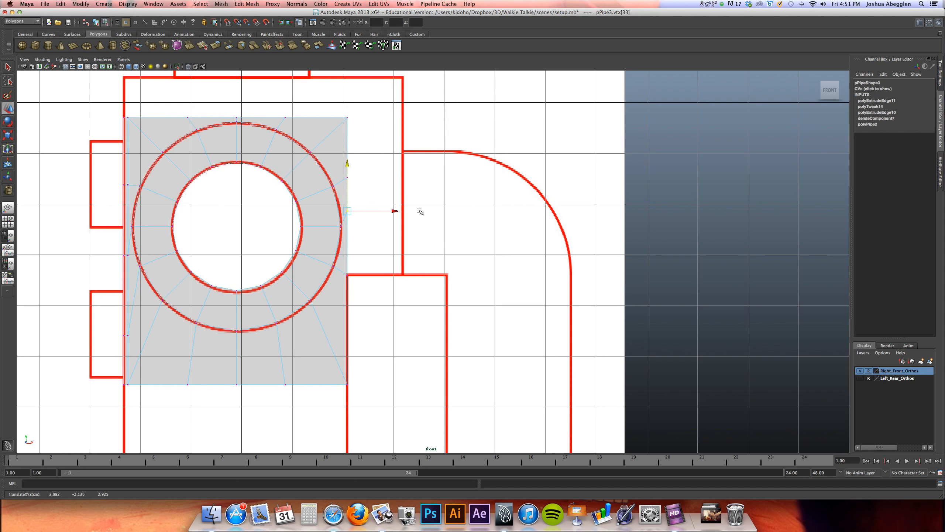
drag(366, 163, 339, 188)
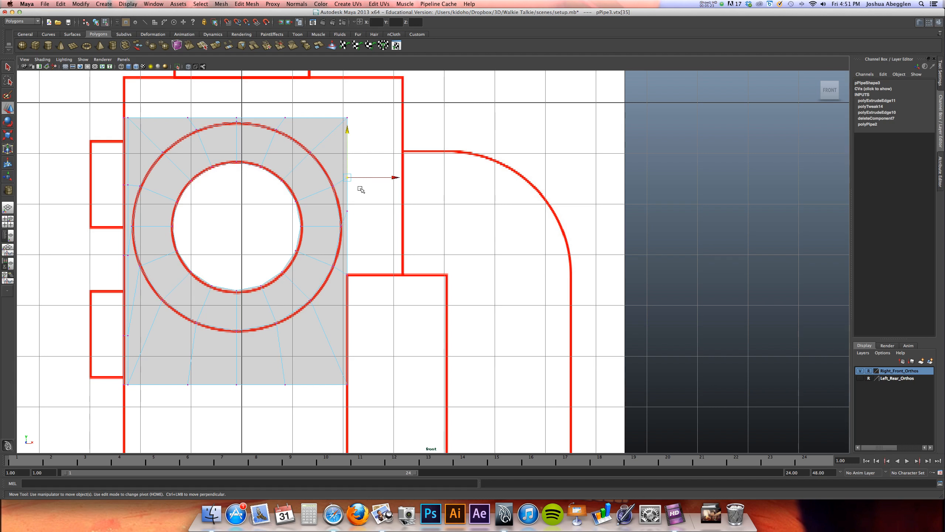
drag(348, 131, 350, 94)
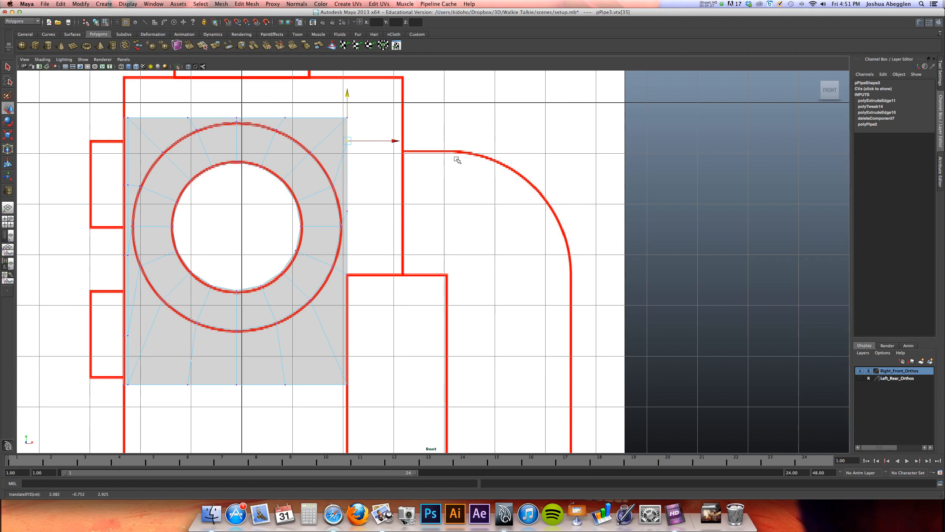
Extrude the face's whole upper border row and move it up along Y to the reference body's top outline
alt+middle_drag(425, 161, 365, 167)
right_drag(367, 175, 371, 153)
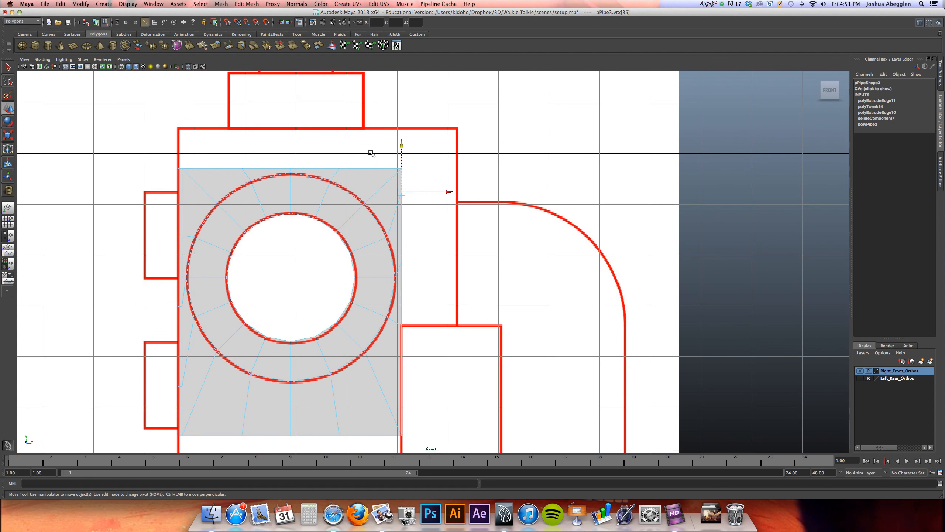
click(386, 168)
shift+click(181, 169)
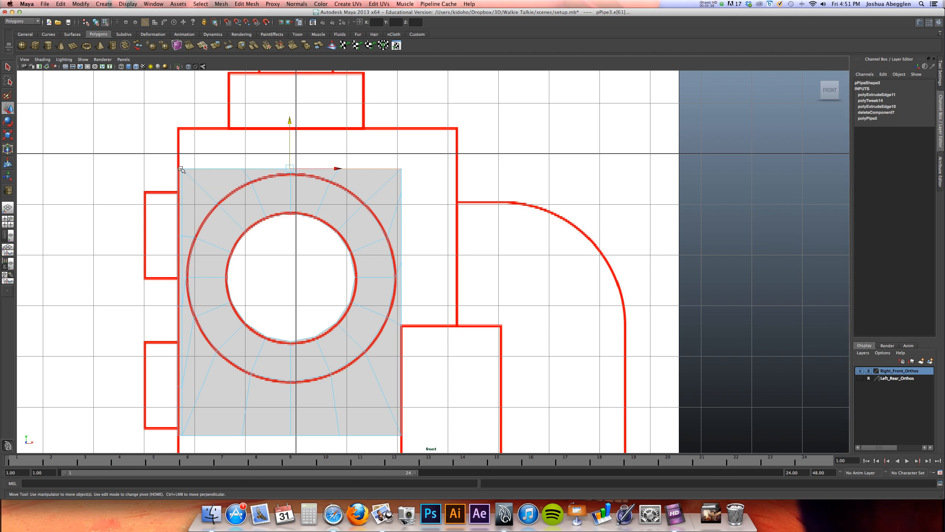
click(221, 44)
drag(291, 123, 296, 84)
Extrude the right border edges above the lower side block outward to about X 3.18, meeting the reference body's right outline
click(406, 146)
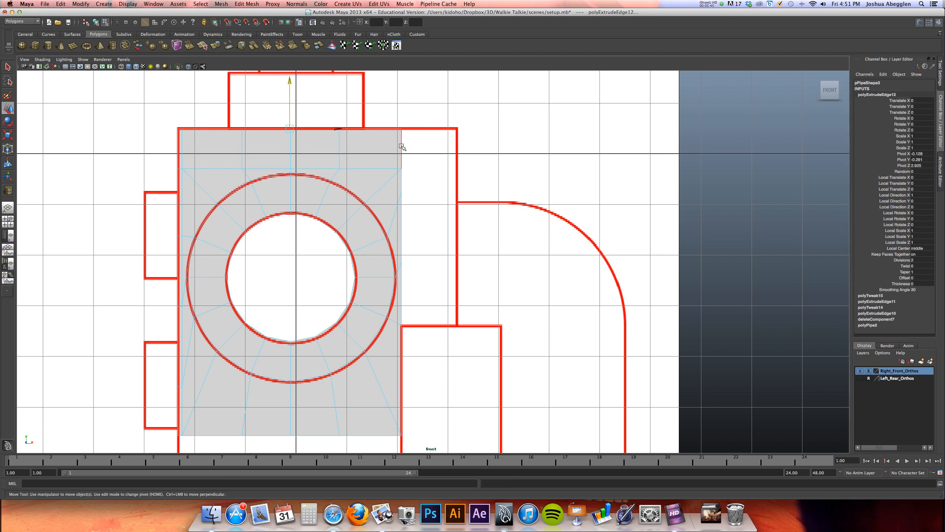
click(400, 298)
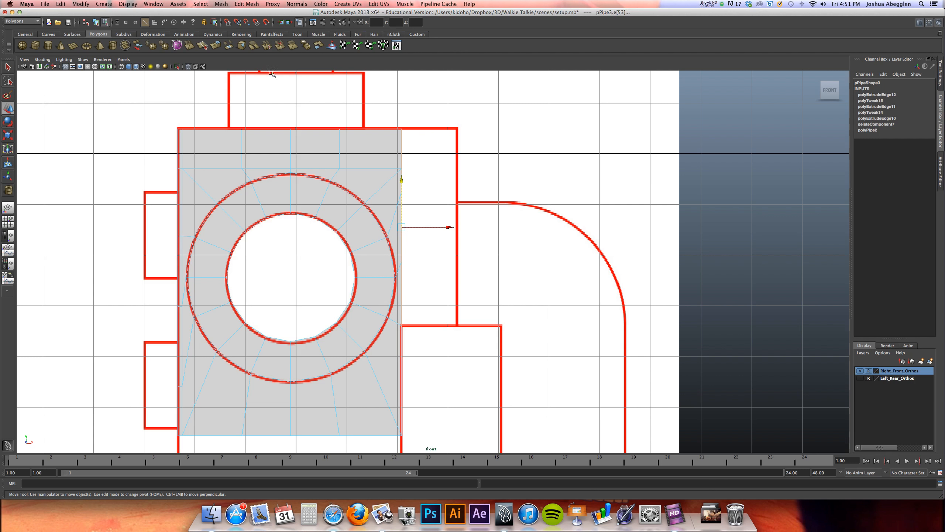
click(229, 45)
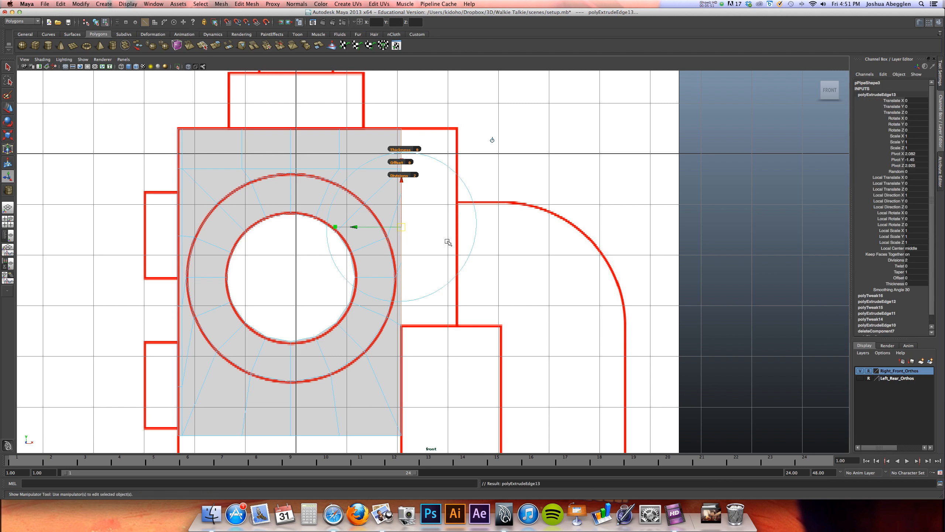
drag(447, 226, 504, 227)
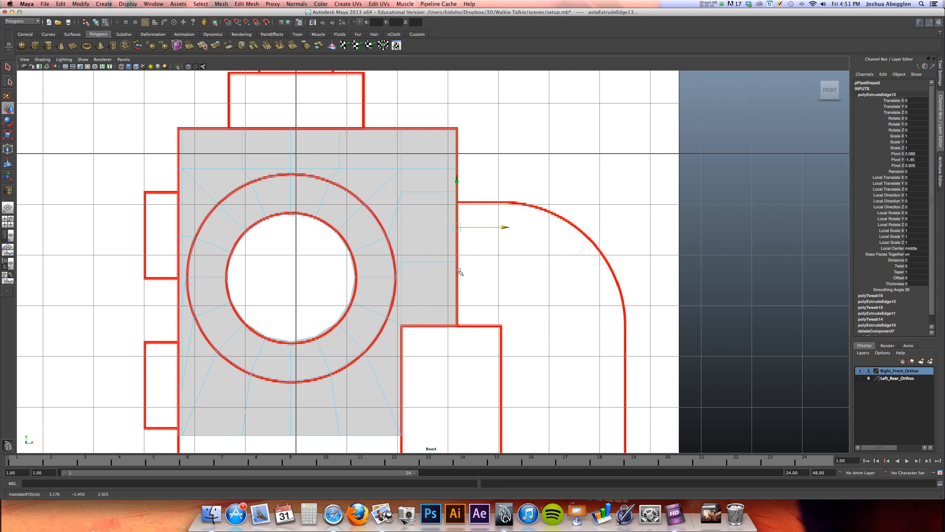
Extrude the border loop of the central round hole and scale it inward to its centre, closing the hole
alt+middle_drag(429, 284, 441, 267)
double_click(359, 229)
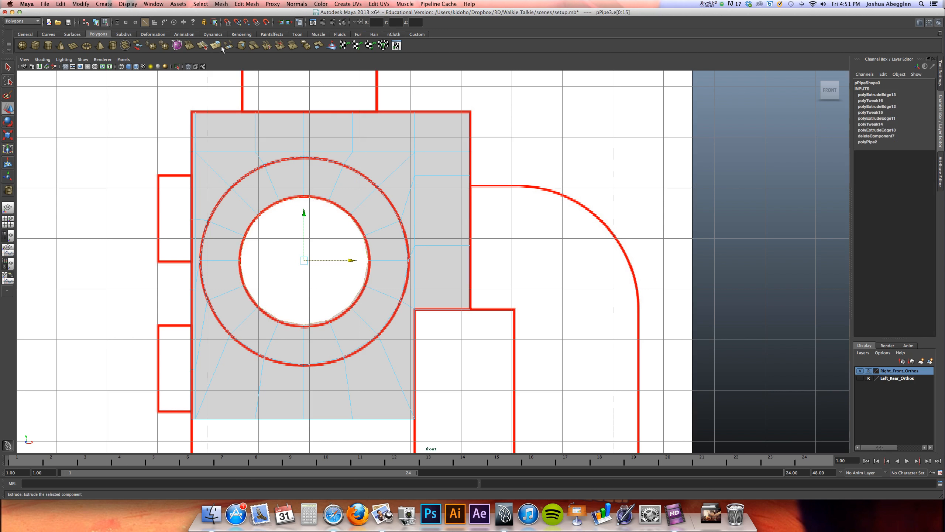
click(216, 45)
drag(305, 262, 215, 271)
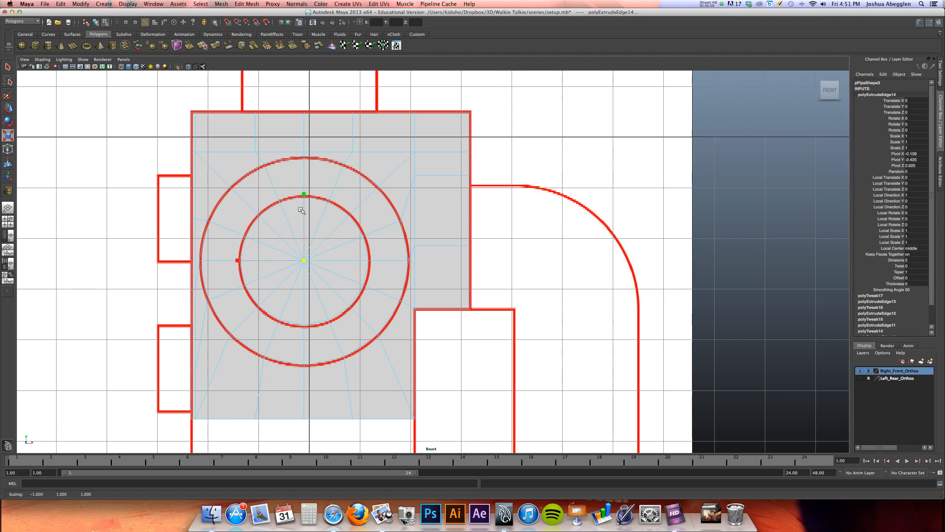
Convert the selected edges at the round hole's centre to vertices and merge them to their centre
click(200, 3)
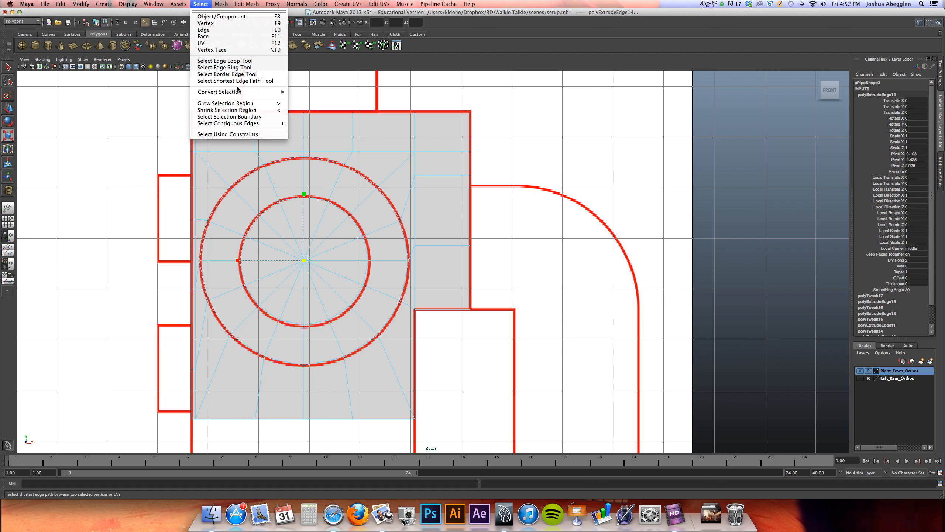
mouse_move(242, 92)
click(346, 97)
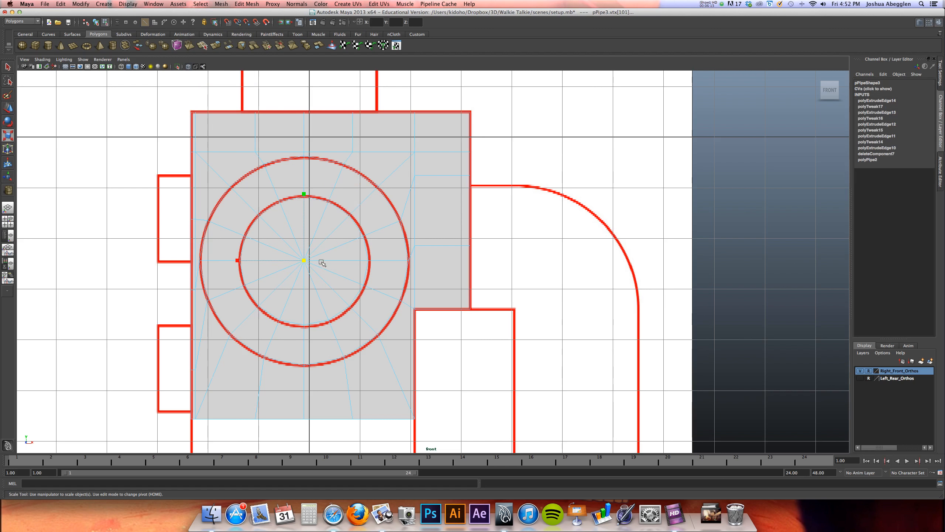
click(221, 3)
mouse_move(246, 3)
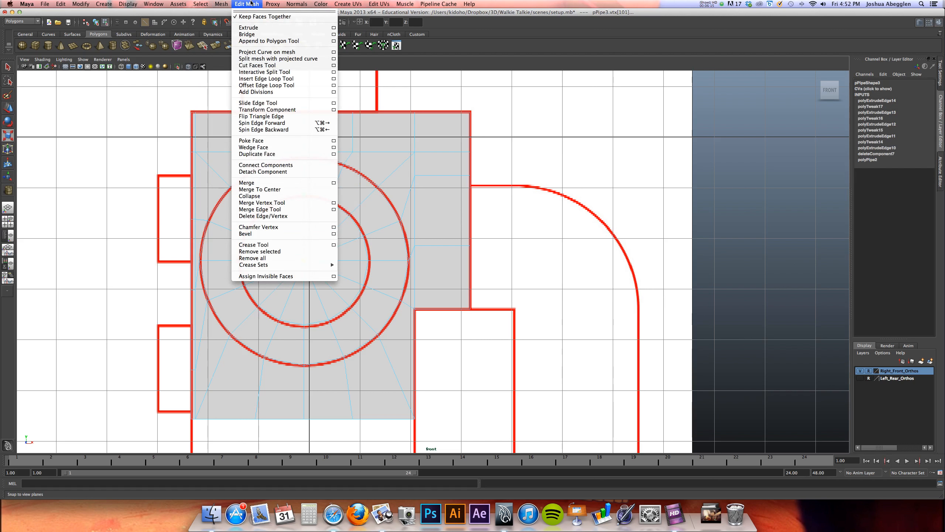
click(288, 192)
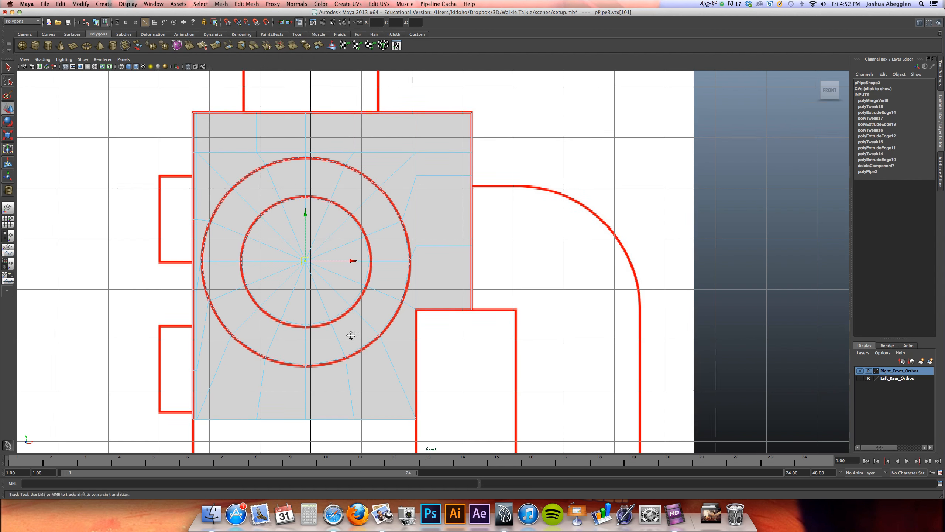
Duplicate the upper face section and mirror the copy vertically by setting its Scale Y to -1
alt+middle_drag(350, 334, 392, 251)
alt+right_drag(392, 251, 327, 252)
right_drag(381, 271, 402, 263)
drag(451, 260, 424, 272)
alt+right_drag(446, 248, 410, 246)
alt+middle_drag(409, 246, 381, 227)
key(ctrl+d)
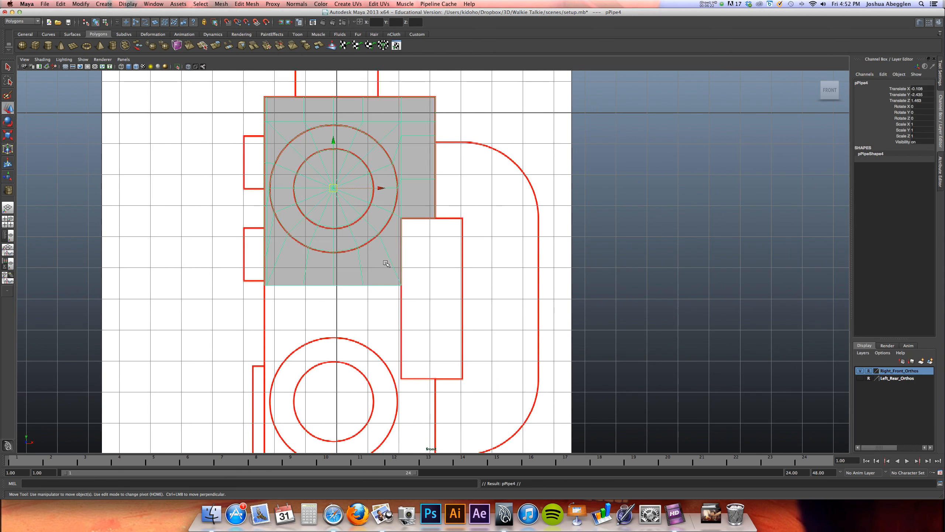
click(921, 130)
text(-11)
key(Return)
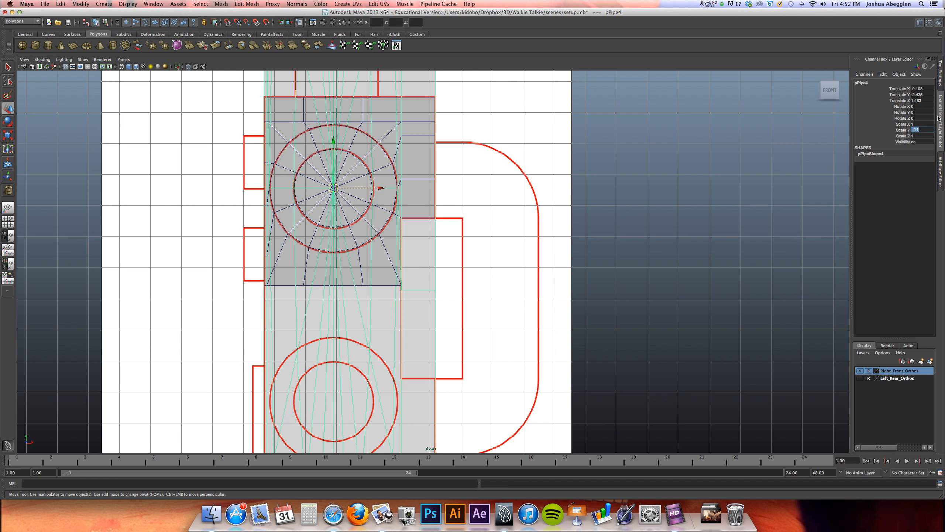
text(-1)
key(Return)
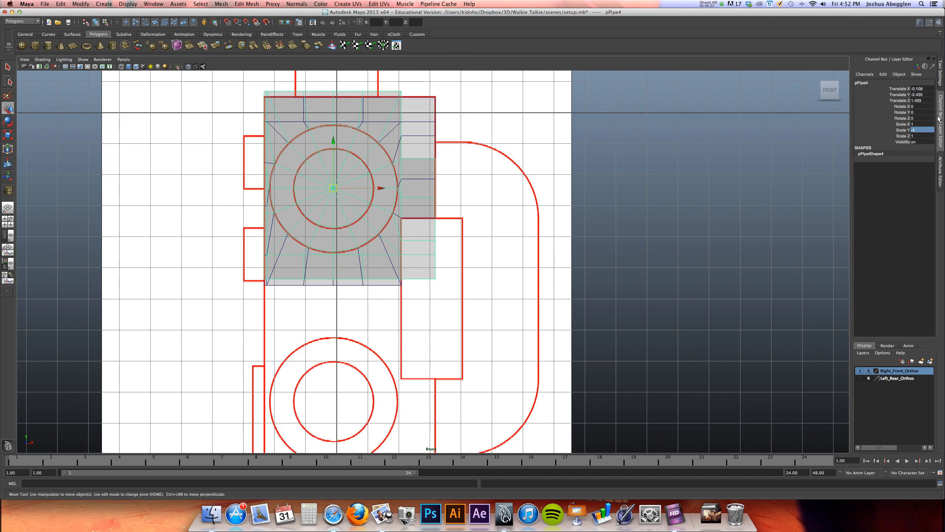
Move the mirrored copy down to about Y -9.319, centring it on the reference's lower round knob
drag(335, 140, 317, 325)
alt+middle_drag(310, 290, 306, 146)
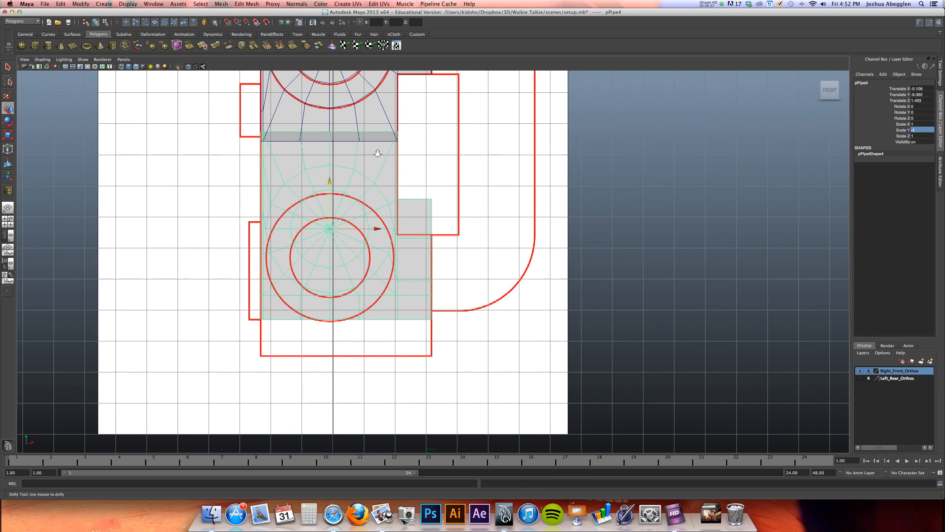
alt+right_drag(378, 152, 515, 140)
drag(295, 172, 294, 211)
alt+middle_drag(282, 330, 291, 291)
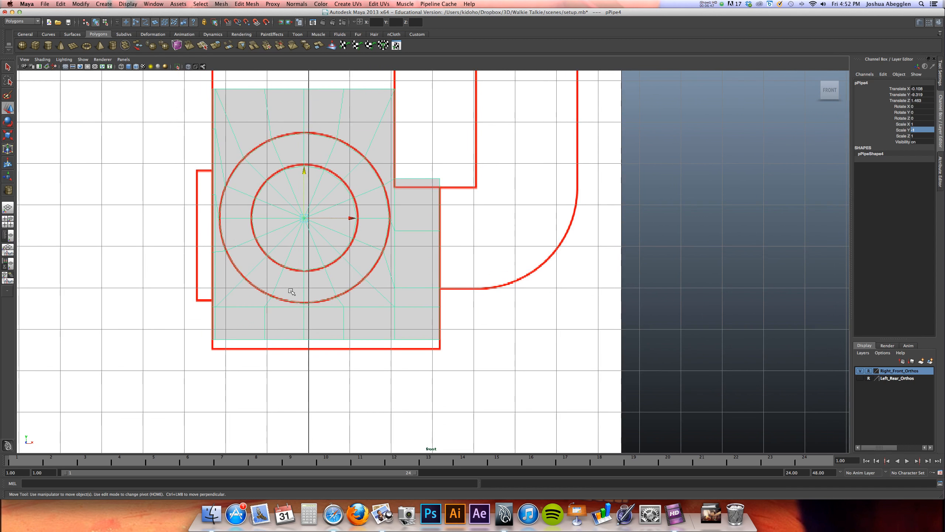
Lower the copy's bottom vertex row to the body outline and its right block's top vertices to the side block's lower edge, about Y -8.59
right_drag(240, 338, 206, 332)
drag(206, 331, 488, 348)
drag(326, 292, 326, 301)
drag(457, 171, 391, 186)
drag(418, 135, 417, 141)
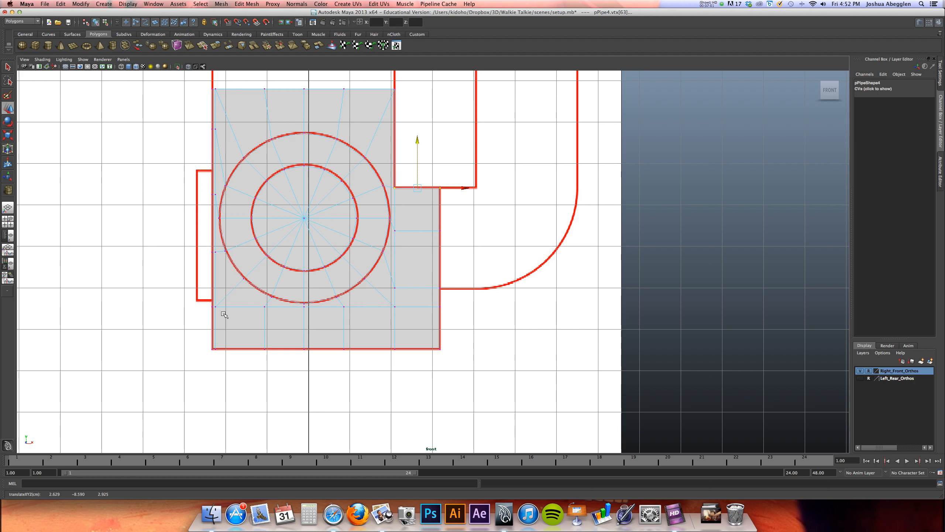
Lower the vertex row below the lower knob to about Y -11.642, and shift the right block's intermediate vertices down slightly
drag(208, 306, 459, 320)
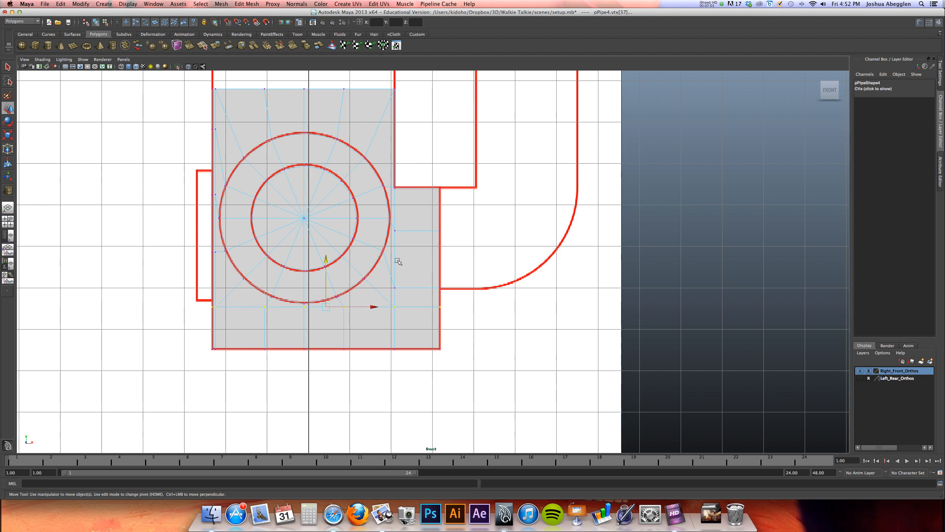
drag(330, 256, 325, 271)
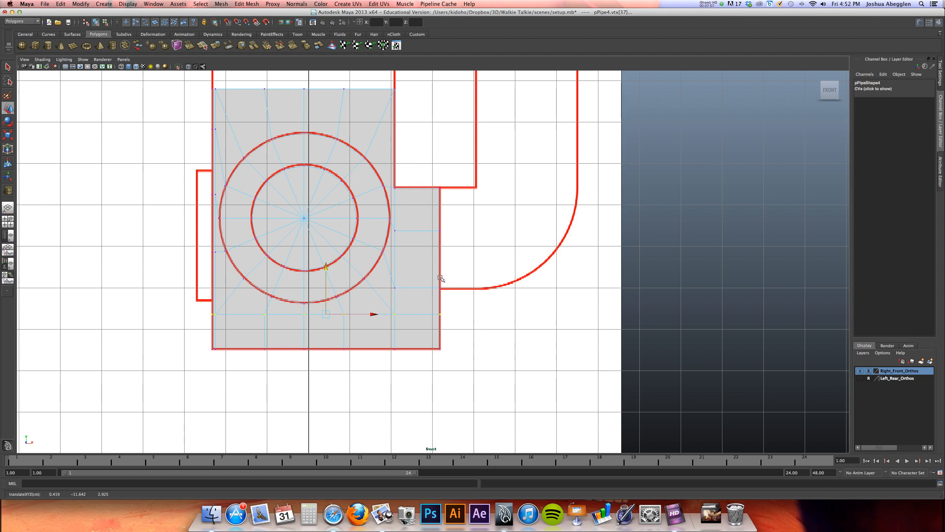
drag(449, 227, 395, 236)
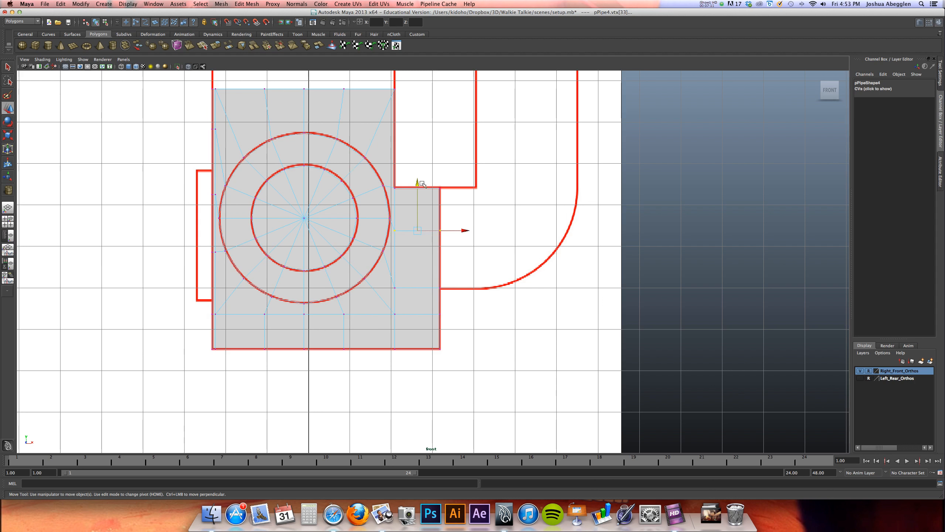
drag(417, 182, 416, 195)
Lower the copy's top border vertex row along Y, closer to the lower knob's outer circle
alt+middle_drag(366, 209, 415, 208)
alt+middle_drag(275, 190, 268, 252)
drag(247, 145, 446, 160)
drag(345, 107, 346, 127)
Lower the intermediate vertices on the copy's left border along Y, bringing the uppermost one to about Y -7.876
drag(259, 320, 261, 322)
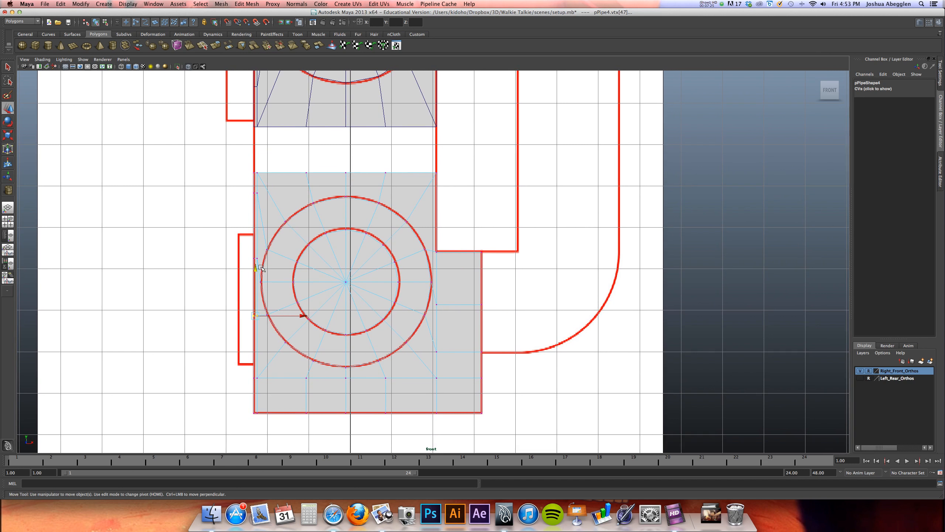
mouse_move(256, 269)
mouse_down()
mouse_move(253, 285)
mouse_move(266, 257)
mouse_up()
drag(258, 212, 253, 228)
drag(249, 189, 264, 191)
drag(255, 147, 257, 178)
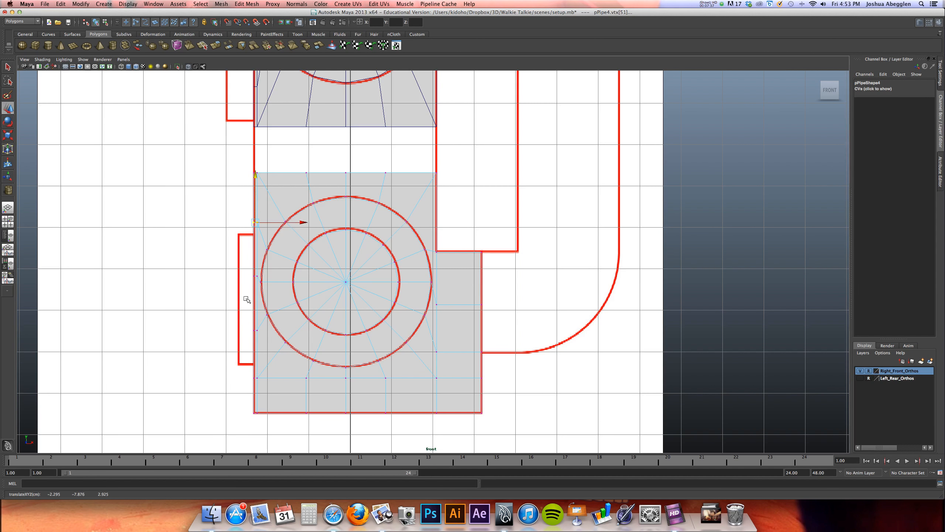
Combine the upper and lower face sections into a single mesh
alt+middle_drag(401, 210, 351, 317)
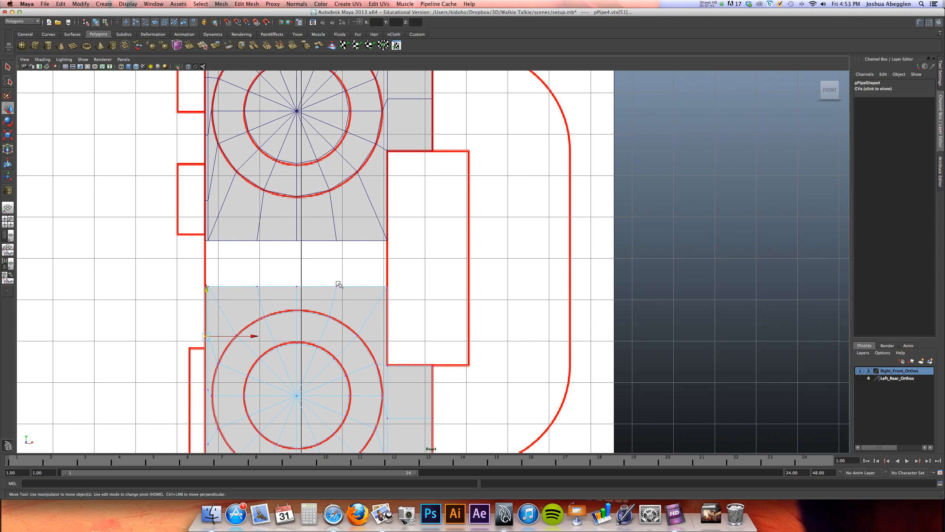
right_drag(335, 294, 373, 275)
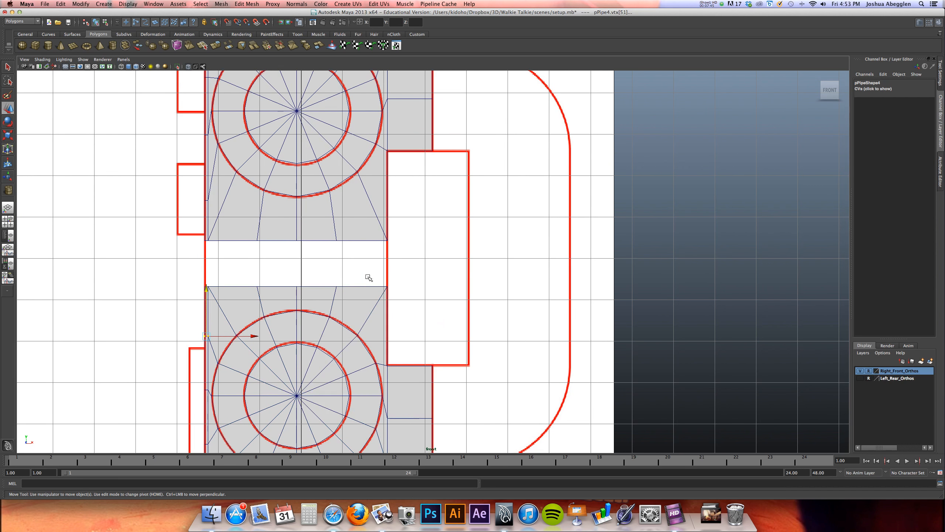
click(381, 223)
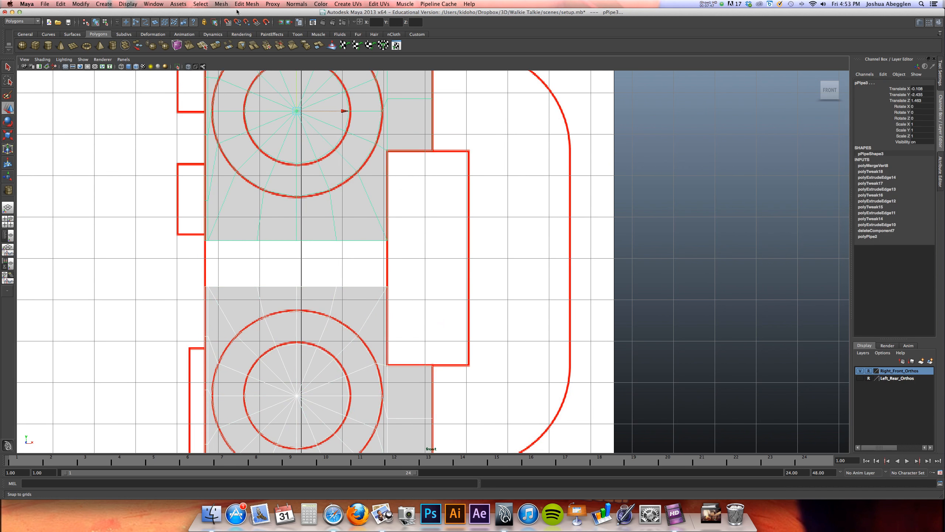
click(225, 5)
click(230, 16)
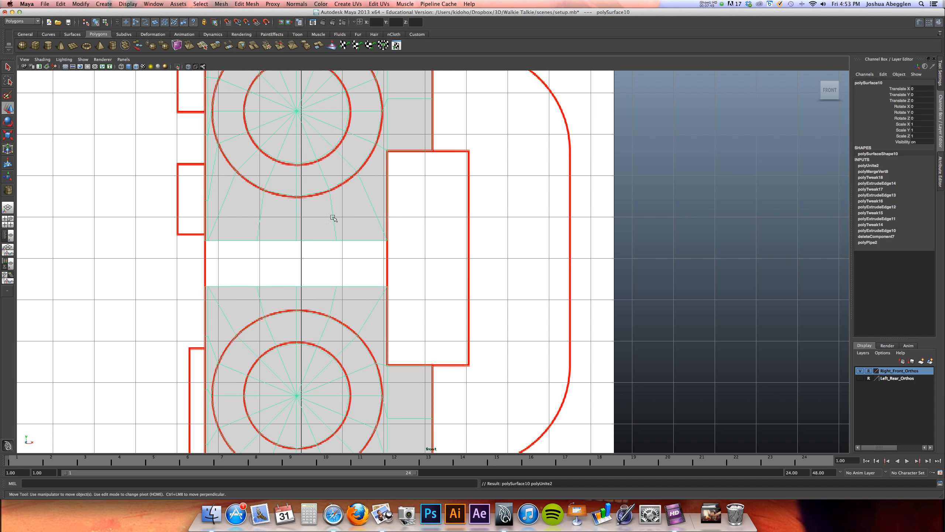
Select the two facing border edge rows across the gap between the upper and lower sections
right_drag(361, 236, 368, 219)
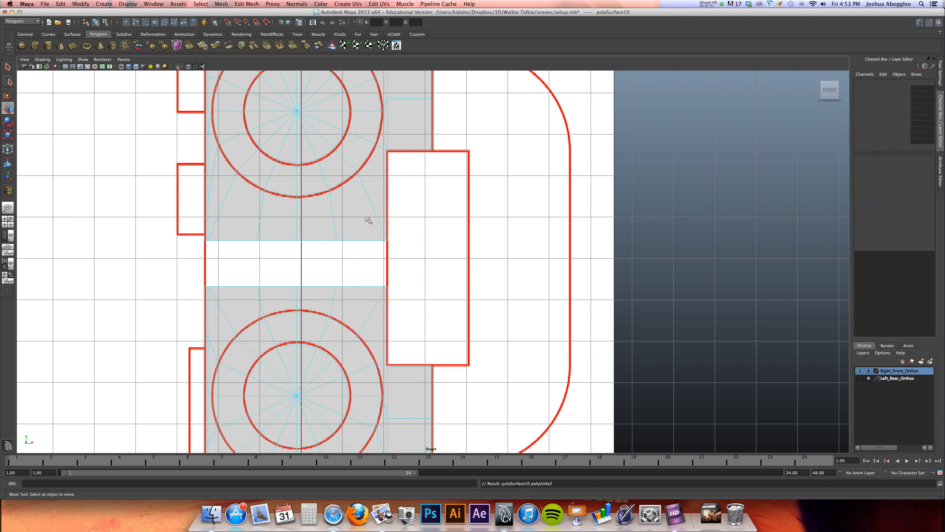
click(367, 240)
shift+click(206, 240)
shift+click(373, 286)
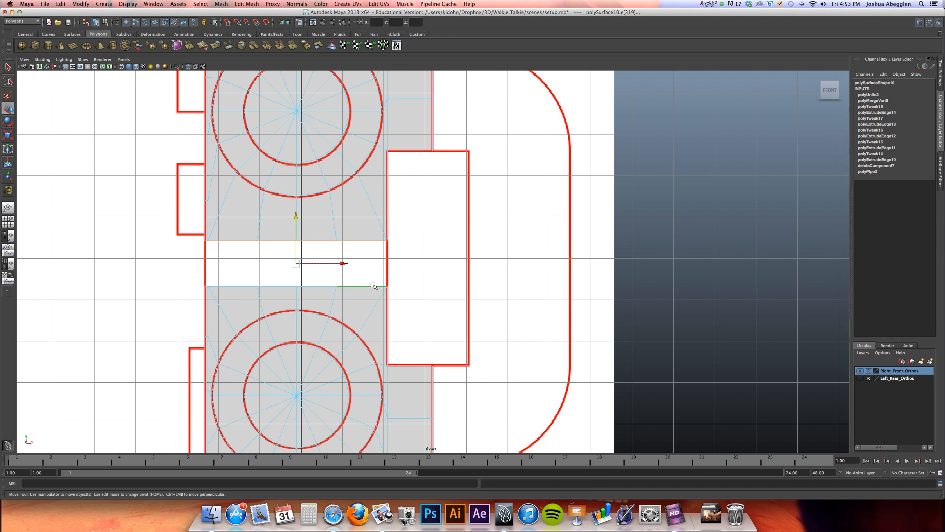
shift+click(204, 286)
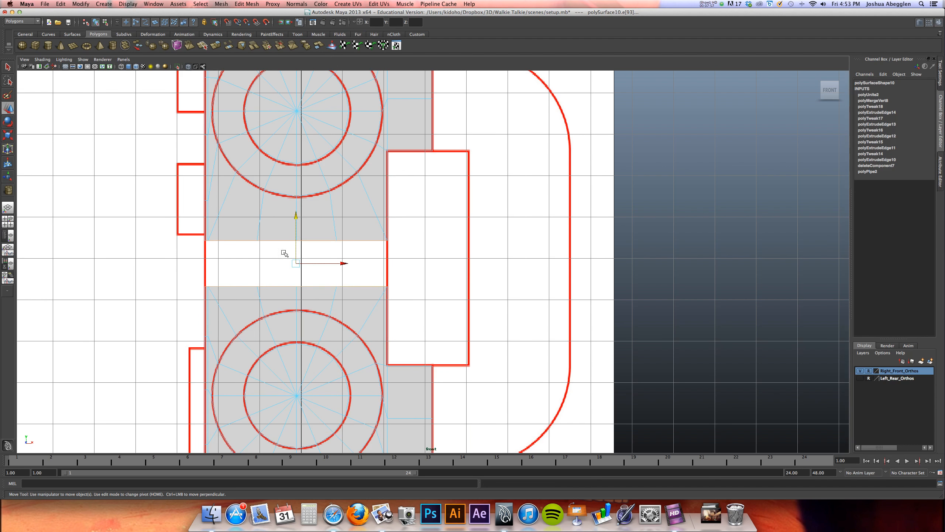
click(246, 3)
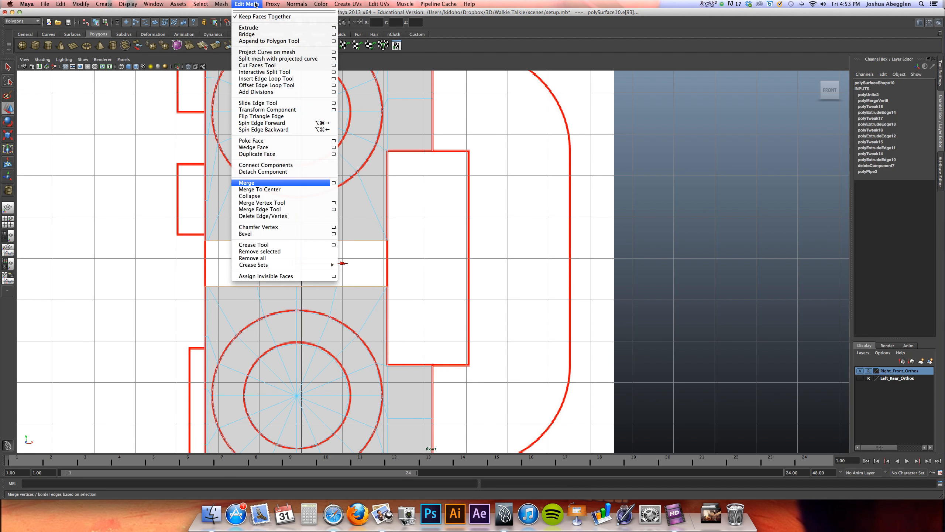
click(256, 34)
key(z)
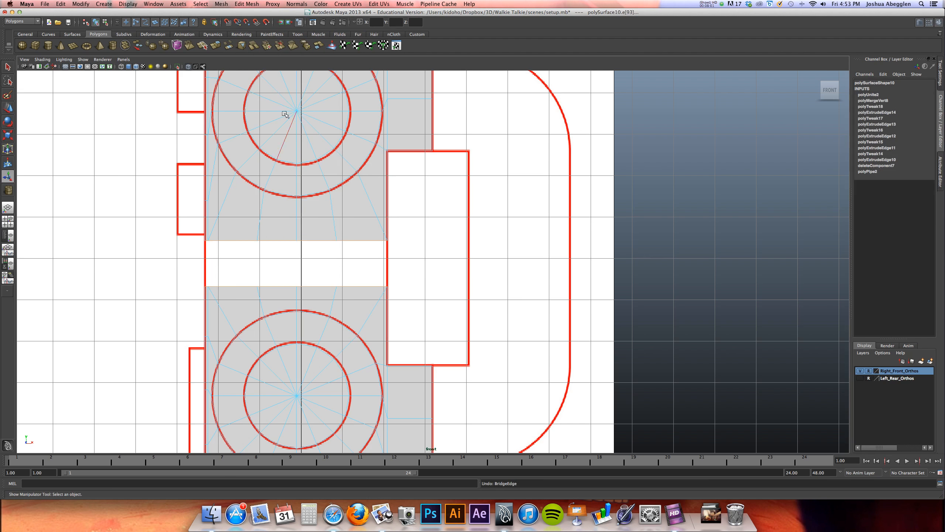
Bridge the two selected edge rows along a linear path with 0 divisions
click(246, 3)
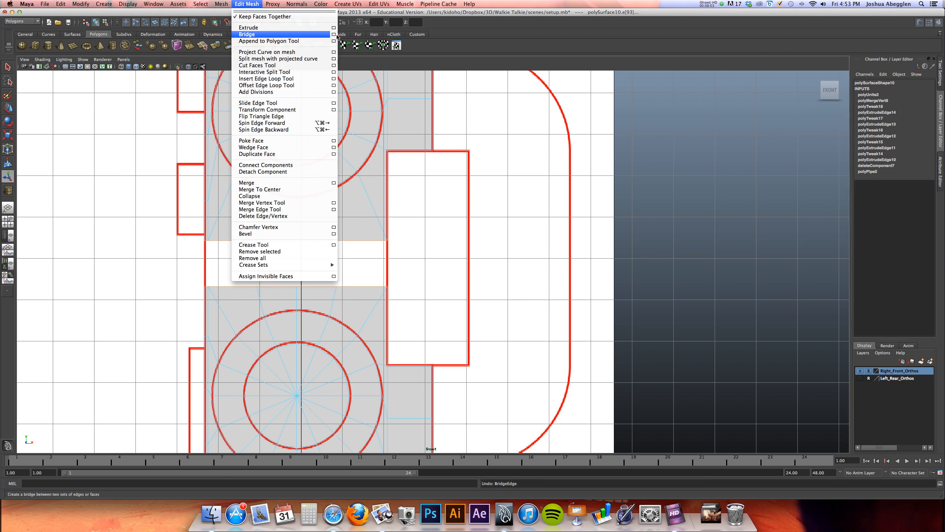
click(333, 34)
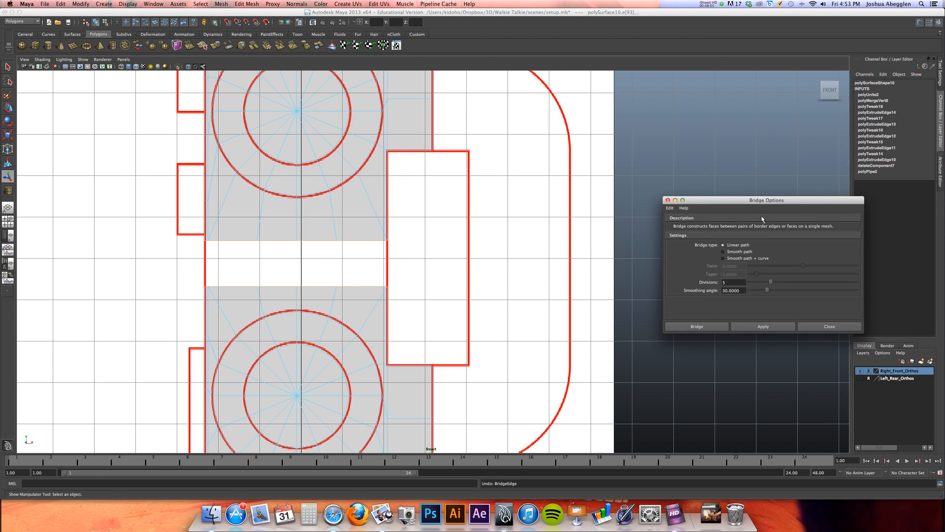
drag(759, 204, 682, 176)
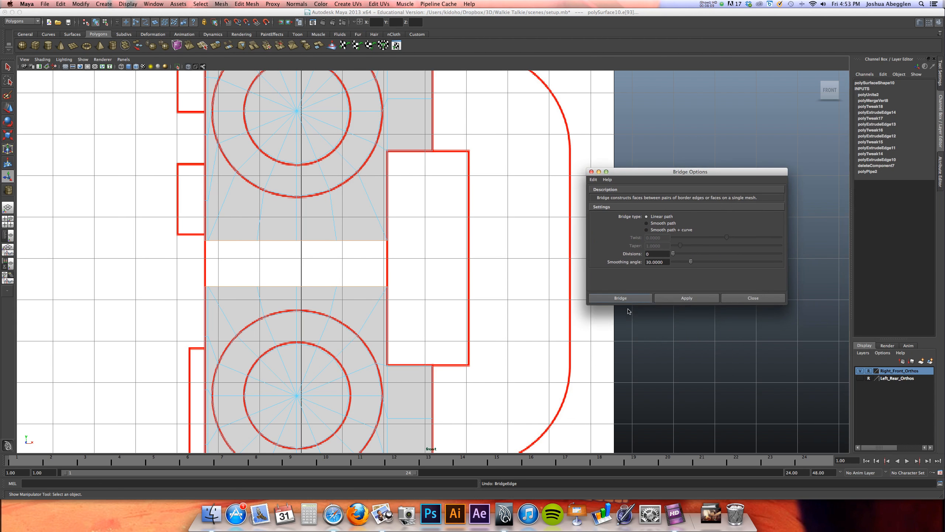
click(621, 298)
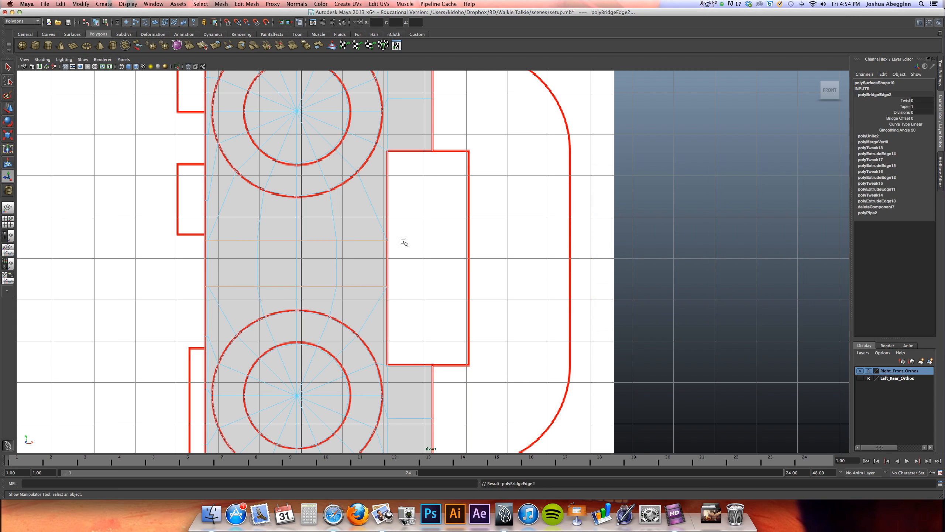
Spread the face's top border vertices sideways along X above the upper knob, placing the middle one at X 0
alt+middle_drag(372, 268, 387, 254)
right_drag(366, 249, 306, 219)
click(435, 238)
mouse_move(398, 215)
alt+middle_down()
mouse_move(342, 303)
mouse_move(342, 268)
mouse_move(359, 279)
mouse_move(375, 245)
mouse_move(379, 284)
mouse_move(368, 281)
mouse_move(361, 314)
mouse_move(355, 290)
mouse_move(362, 338)
alt+middle_up()
alt+right_drag(356, 245, 632, 226)
alt+middle_drag(414, 247, 477, 306)
alt+right_drag(430, 267, 722, 256)
alt+middle_drag(454, 287, 484, 348)
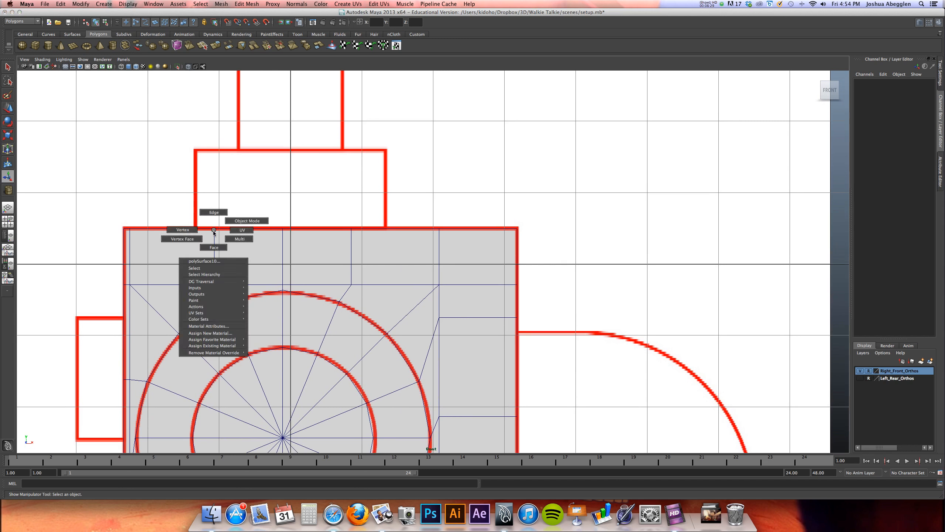
right_drag(213, 232, 188, 226)
drag(222, 235, 223, 234)
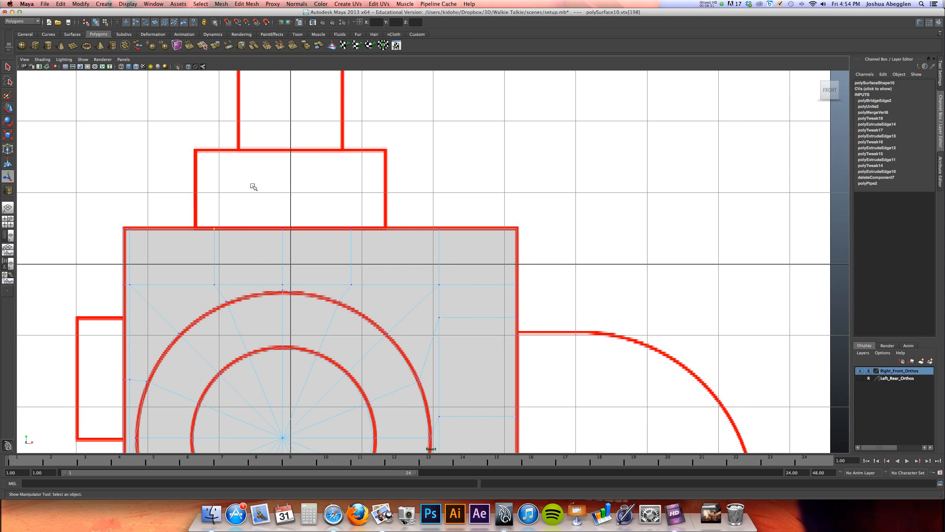
key(w)
drag(257, 229, 227, 230)
drag(433, 220, 510, 228)
drag(344, 222, 449, 228)
drag(292, 225, 270, 243)
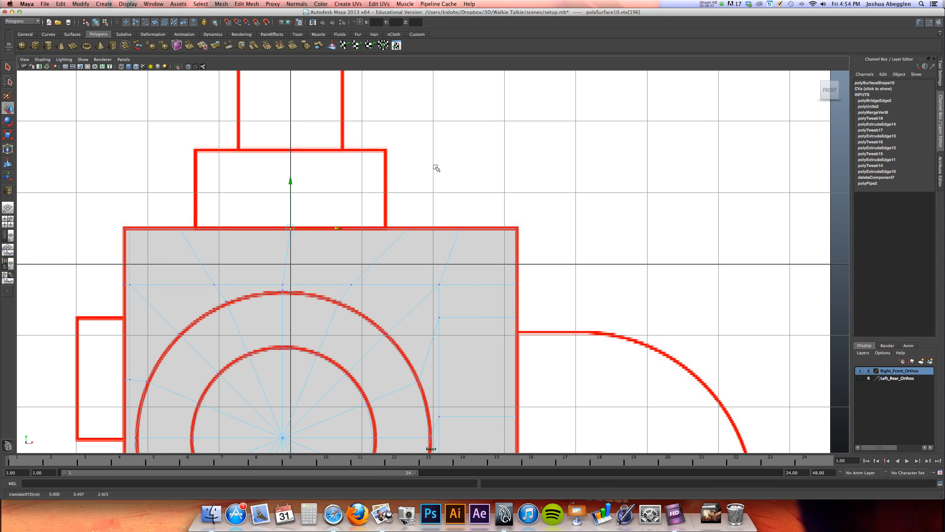
Select the face mesh's entire outer border edge loop
alt+right_drag(441, 166, 395, 178)
alt+middle_drag(382, 184, 364, 144)
alt+middle_drag(335, 265, 333, 166)
alt+middle_drag(309, 252, 293, 172)
alt+middle_drag(293, 304, 279, 170)
alt+middle_drag(265, 300, 270, 149)
alt+middle_drag(286, 206, 277, 352)
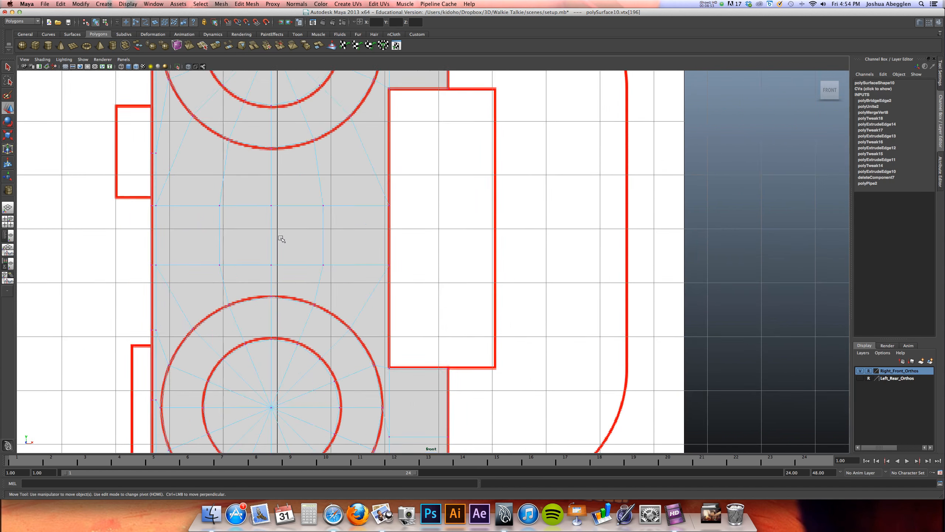
alt+middle_drag(329, 84, 310, 205)
right_drag(318, 204, 344, 198)
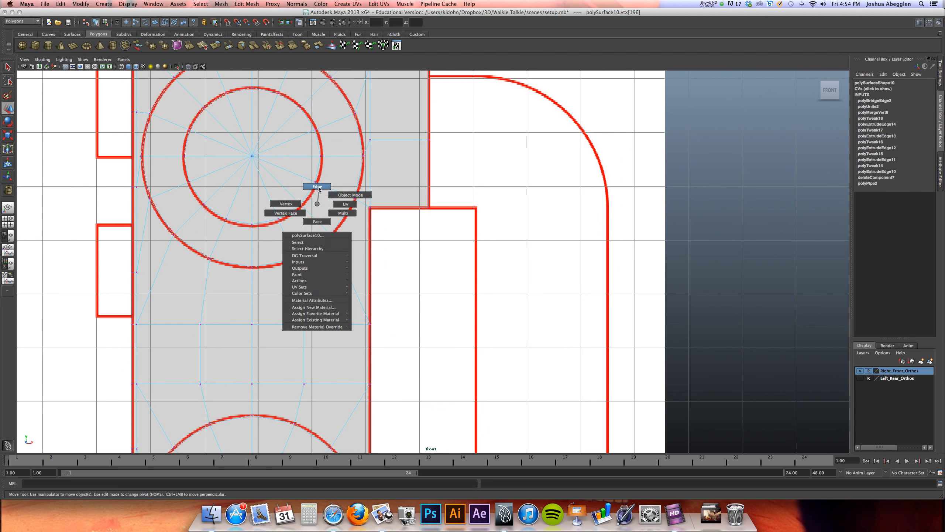
double_click(430, 181)
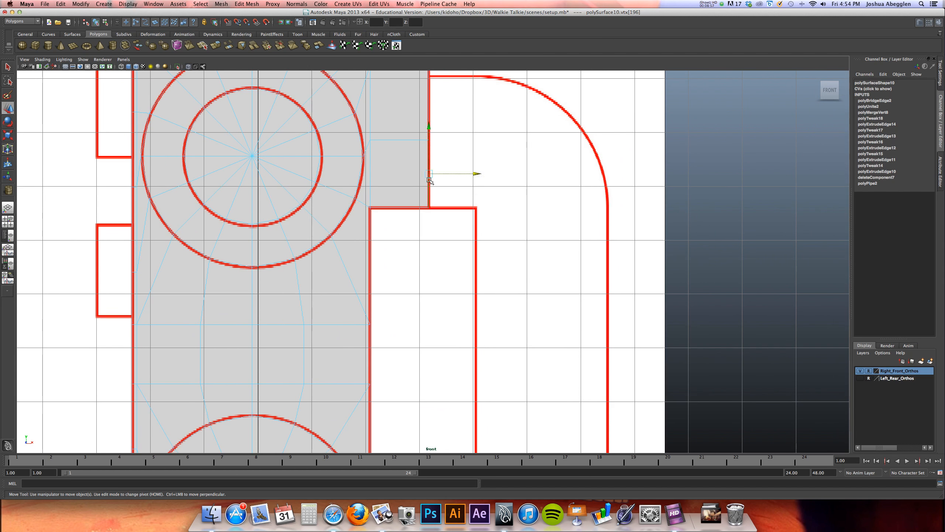
alt+right_drag(475, 157, 380, 160)
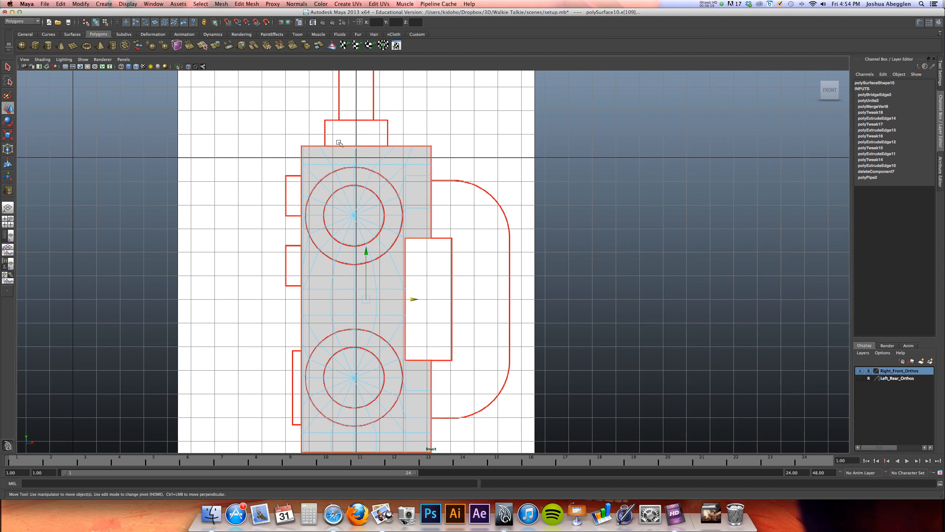
Select the whole face mesh and move it along Z onto the body's front line in the side reference, with Translate Z at -1.208
key(space)
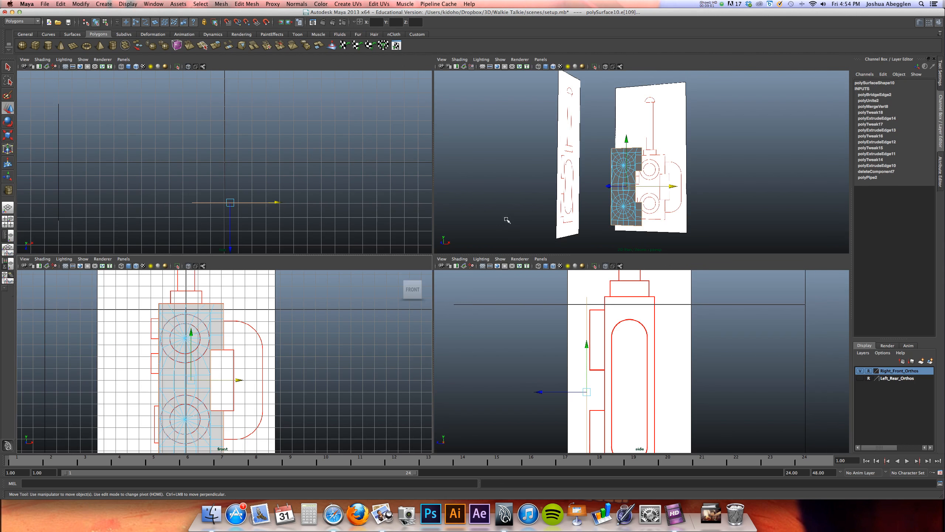
right_drag(626, 172, 629, 168)
click(621, 170)
key(space)
drag(362, 147, 400, 145)
alt+middle_drag(369, 204, 376, 152)
alt+right_drag(398, 158, 421, 196)
alt+middle_drag(421, 196, 424, 382)
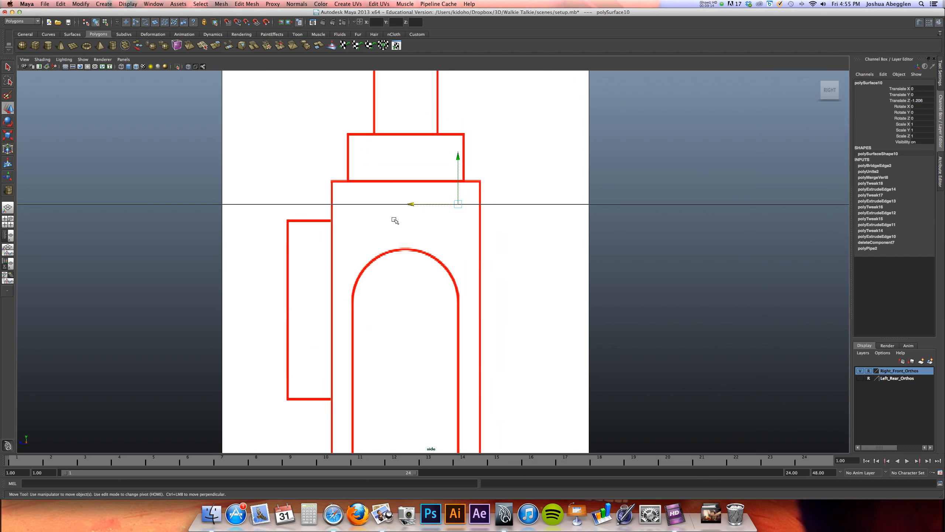
Center the face mesh's pivot on its own geometry
click(86, 4)
click(99, 86)
alt+right_drag(328, 320, 715, 287)
drag(169, 285, 172, 286)
mouse_move(295, 216)
alt+right_down()
mouse_move(270, 230)
mouse_move(237, 224)
mouse_move(298, 201)
alt+right_up()
key(space)
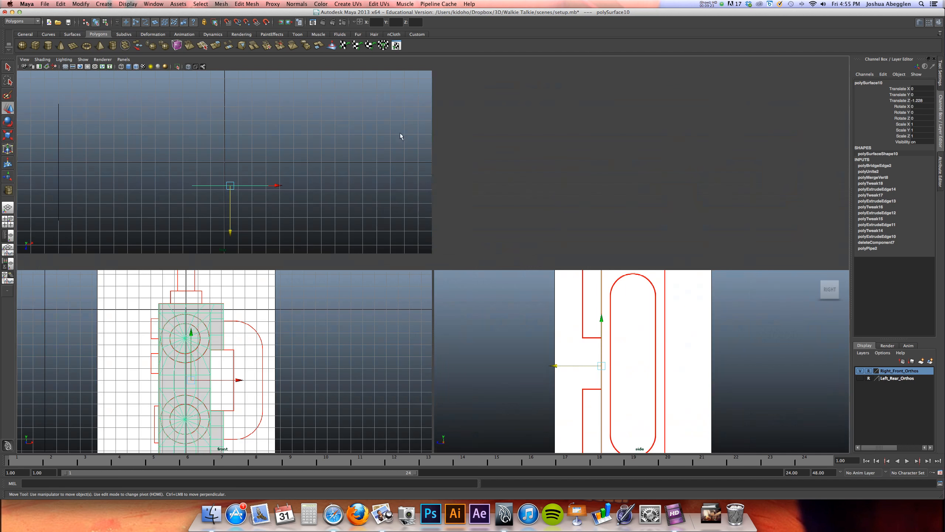
Select the face's outer border edge loop and extrude it along Z to the body's rear line in the side reference
alt+right_drag(218, 330, 206, 299)
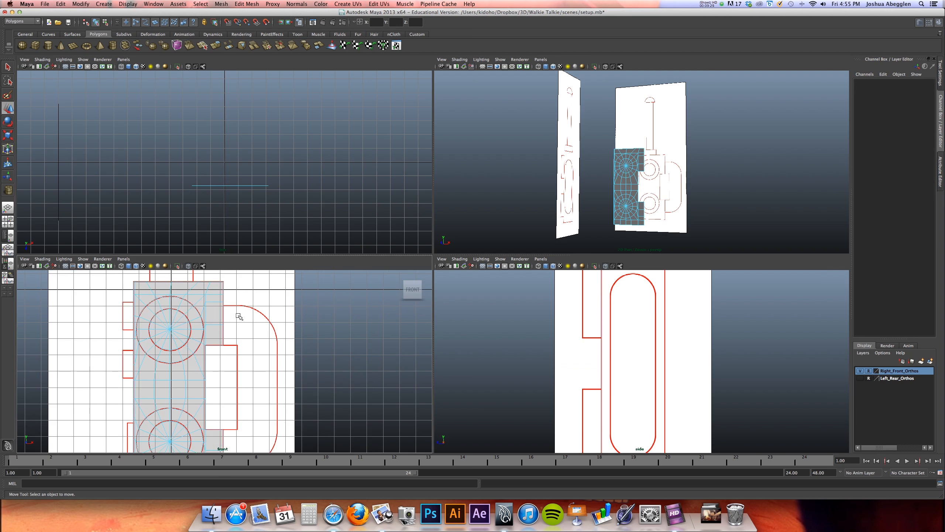
click(223, 315)
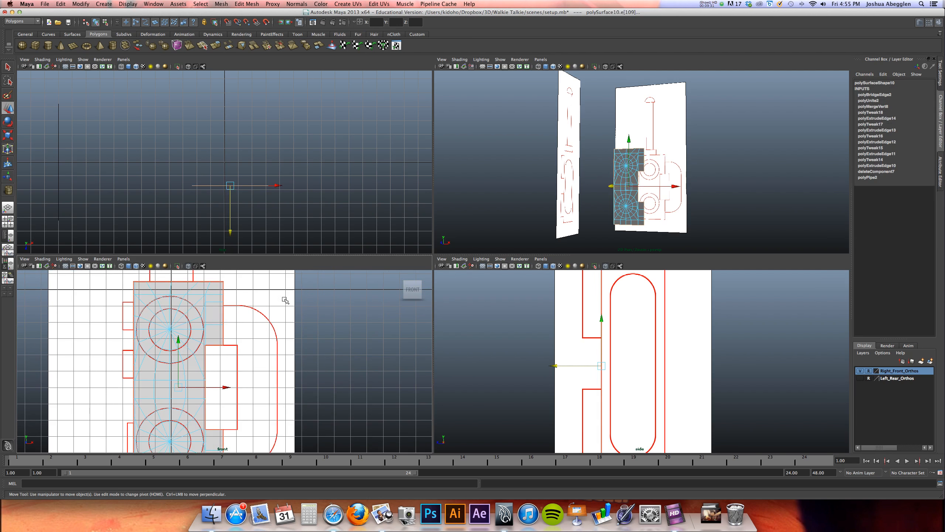
key(space)
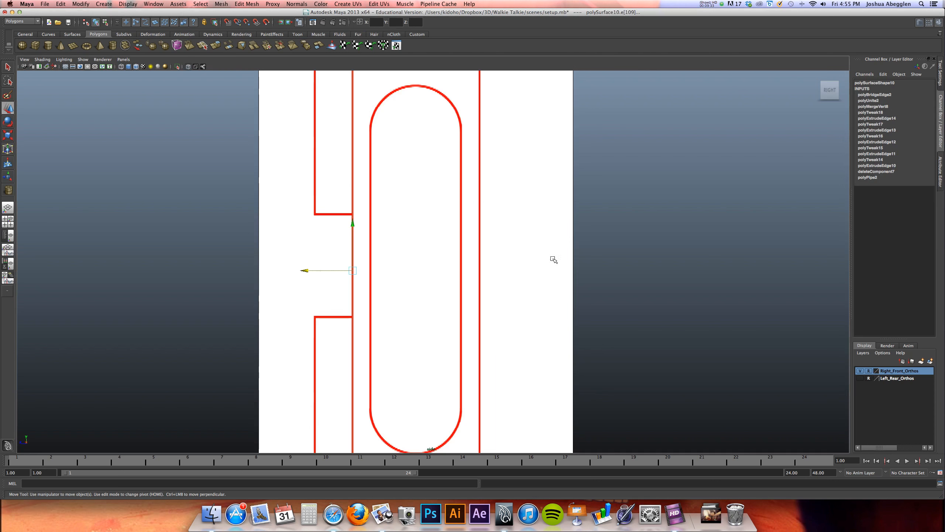
click(216, 46)
drag(310, 272, 435, 281)
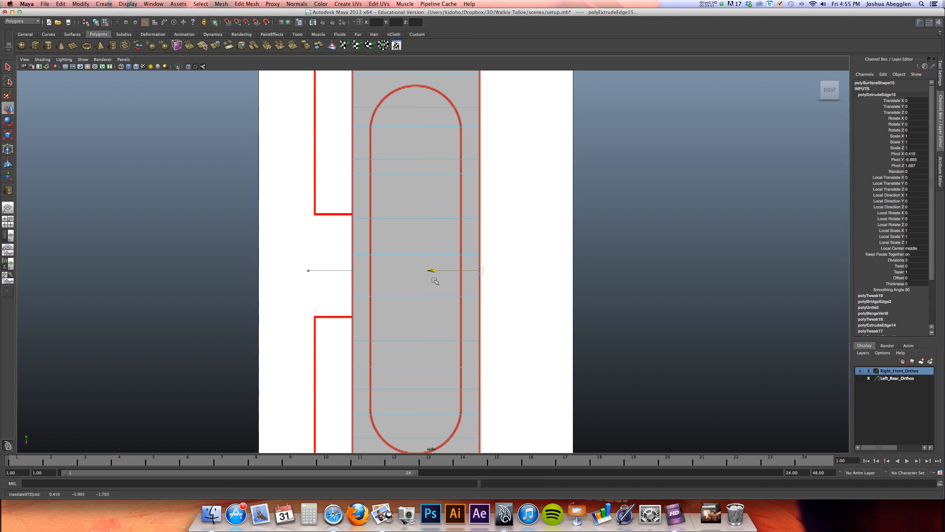
Close the open back of the extruded body with Fill Hole
key(space)
key(space)
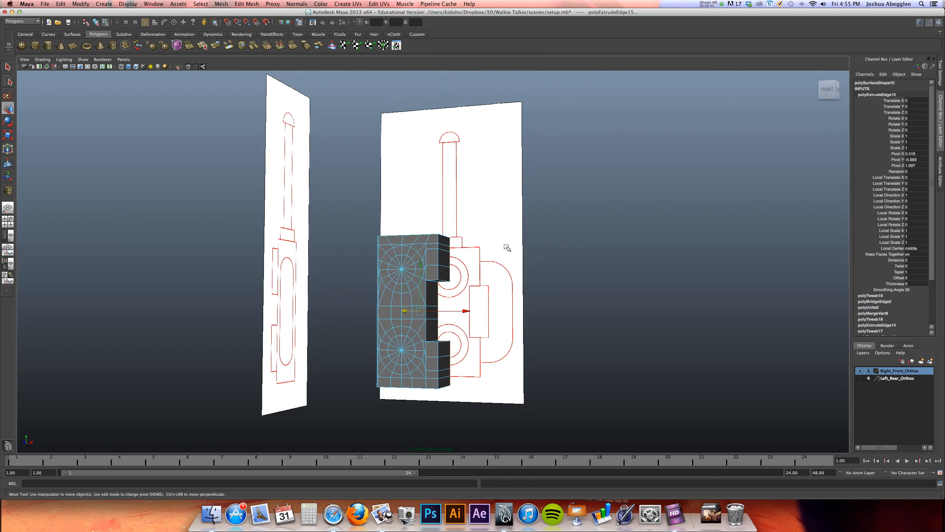
alt+drag(458, 268, 435, 276)
alt+middle_drag(435, 276, 372, 273)
alt+right_drag(372, 274, 626, 238)
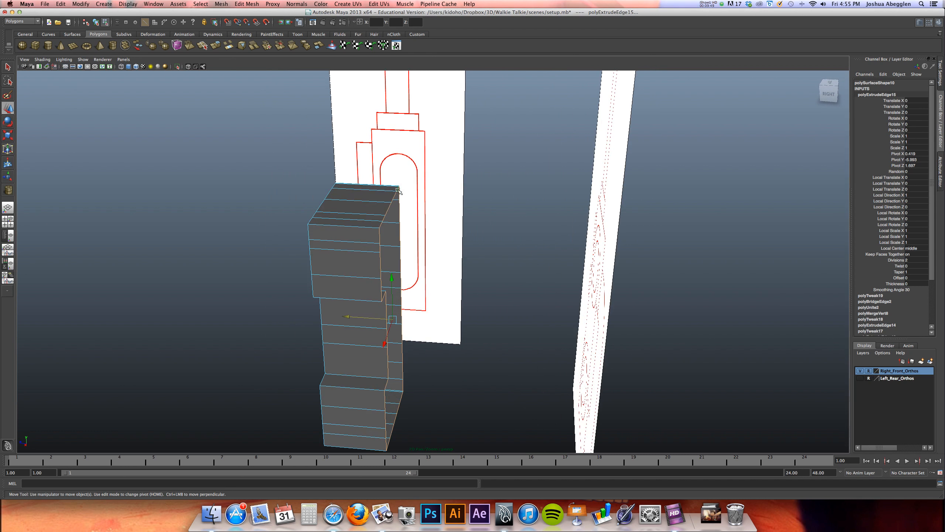
click(222, 4)
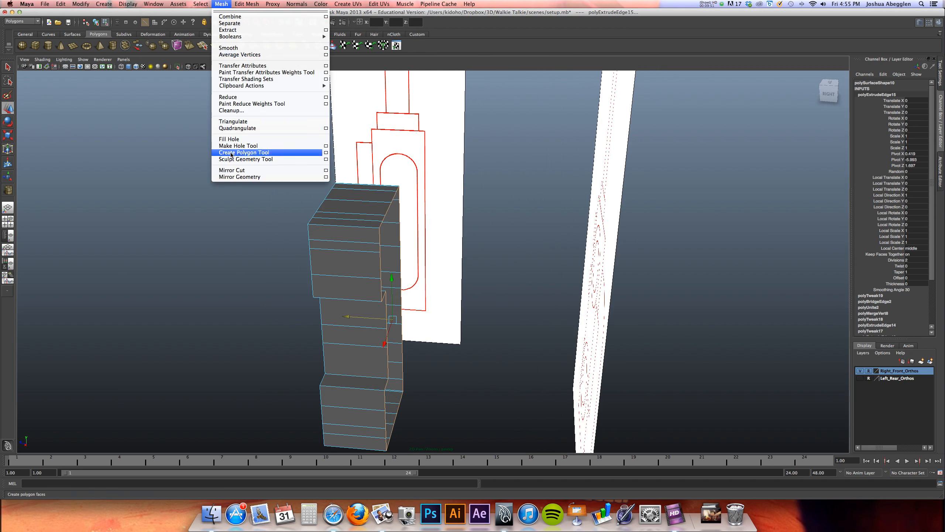
click(231, 140)
alt+drag(429, 290, 414, 274)
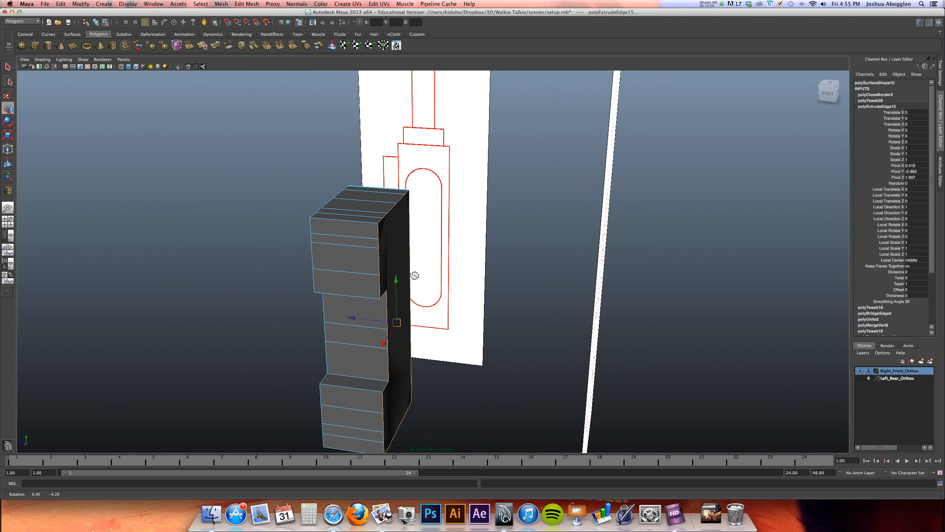
Hide the Right_Front_Orthos reference layer
click(246, 3)
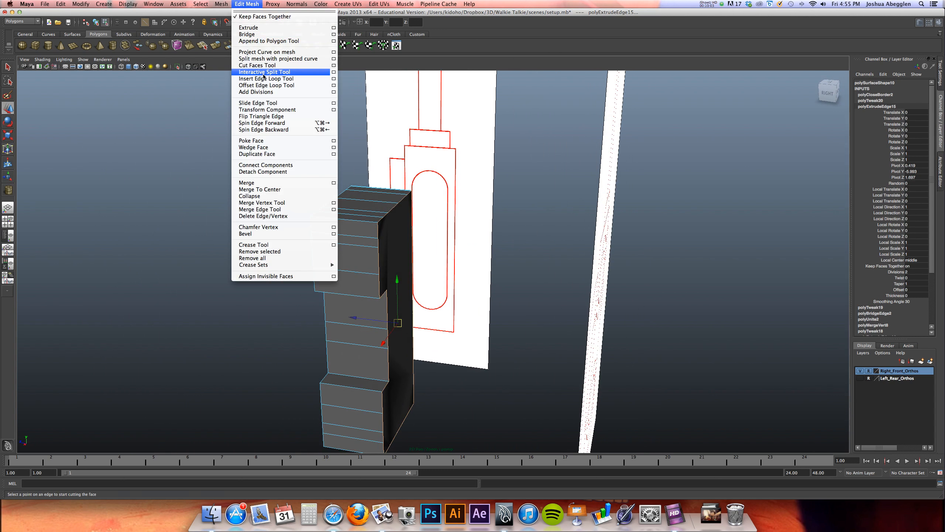
click(160, 164)
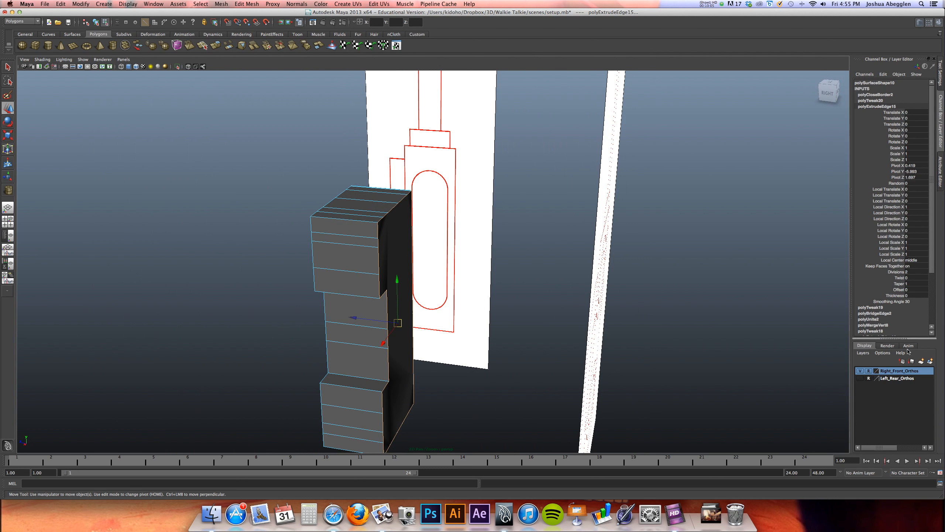
click(860, 370)
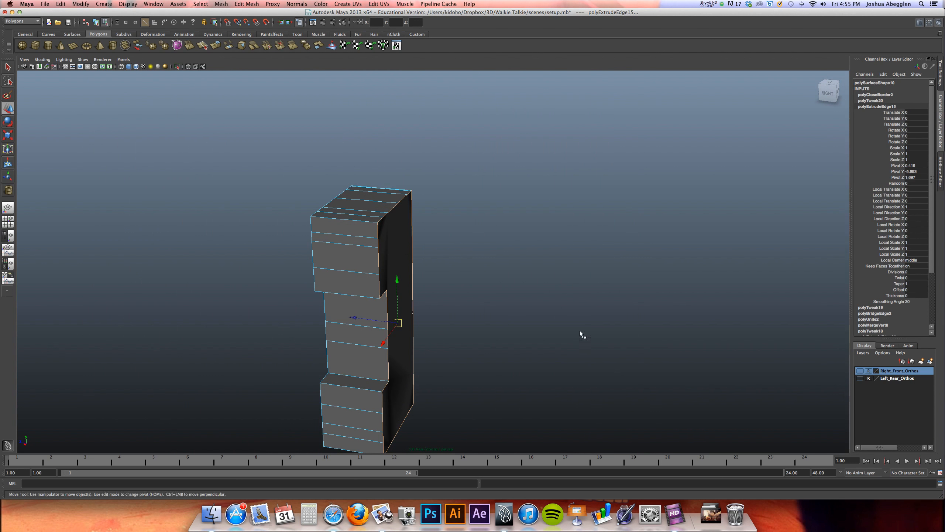
Try to split the back face horizontally near its top with the Interactive Split Tool, then undo the cut
alt+drag(580, 331, 579, 306)
alt+middle_drag(562, 306, 533, 311)
alt+drag(650, 346, 415, 275)
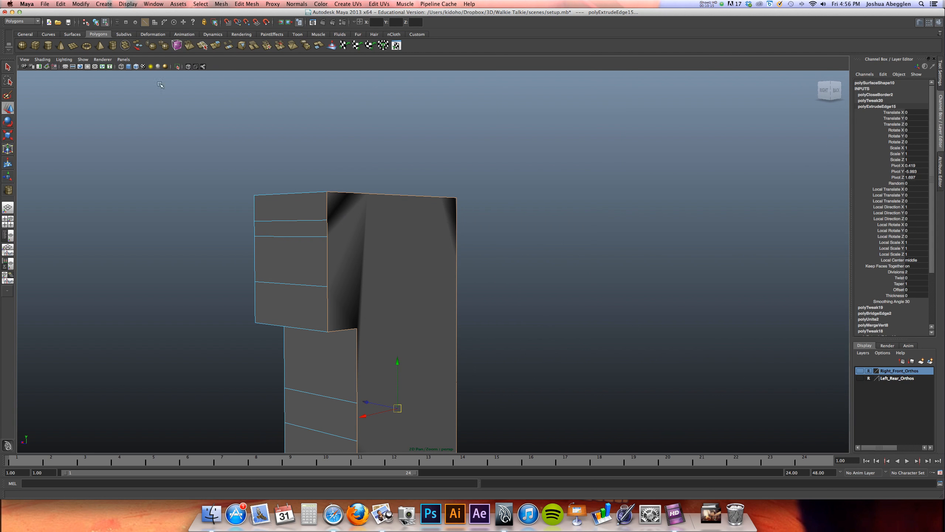
click(240, 5)
click(259, 76)
alt+drag(396, 242, 509, 234)
drag(564, 223, 553, 217)
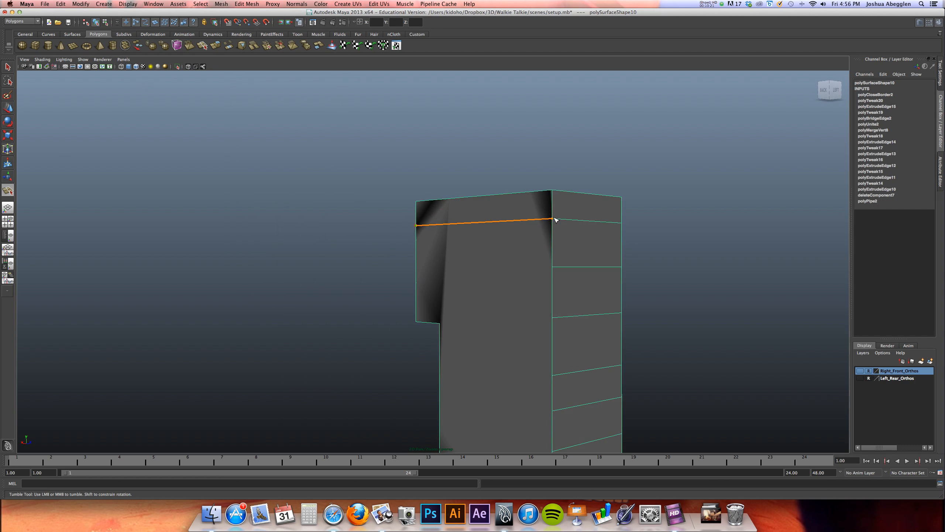
key(Return)
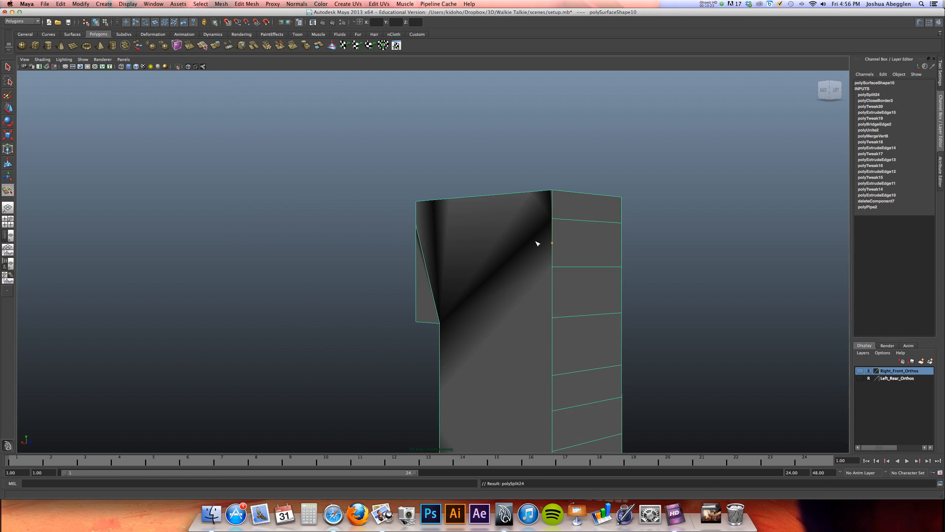
key(z)
Split the back face from the upper notch corner to the top edge and from the lower notch corner to the bottom edge
mouse_move(525, 258)
alt+mouse_down()
mouse_move(538, 270)
mouse_move(523, 255)
alt+mouse_up()
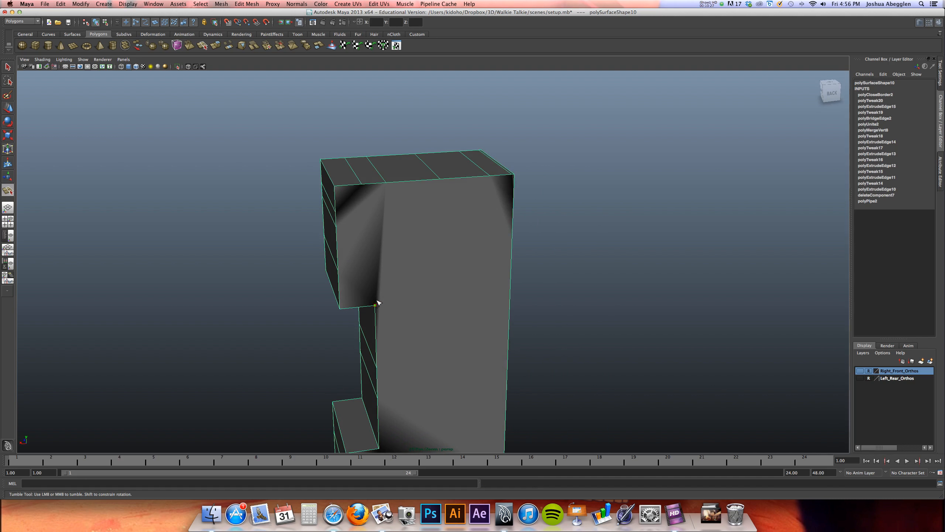
mouse_move(377, 303)
alt+mouse_down()
mouse_move(363, 294)
mouse_move(481, 290)
mouse_move(374, 285)
alt+mouse_up()
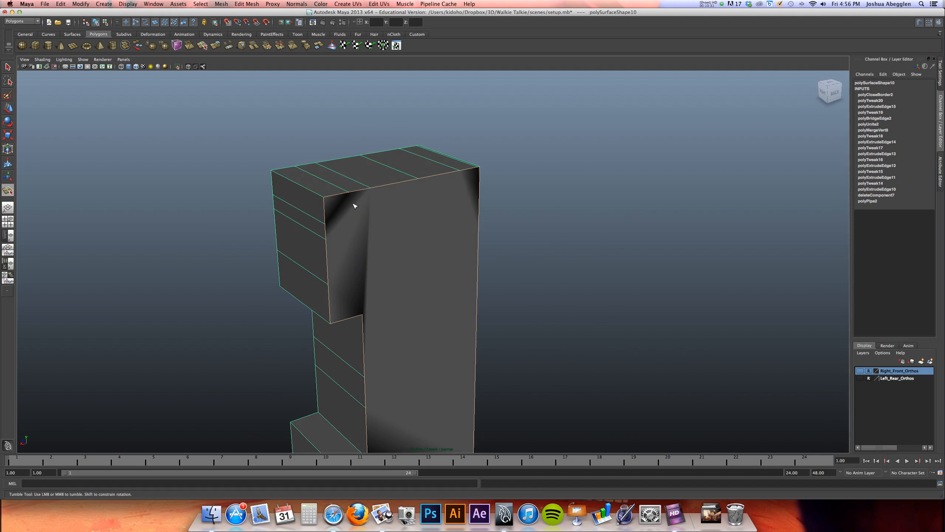
key(w)
alt+drag(404, 291, 352, 206)
mouse_move(357, 257)
alt+mouse_down()
mouse_move(367, 222)
mouse_move(363, 242)
alt+mouse_up()
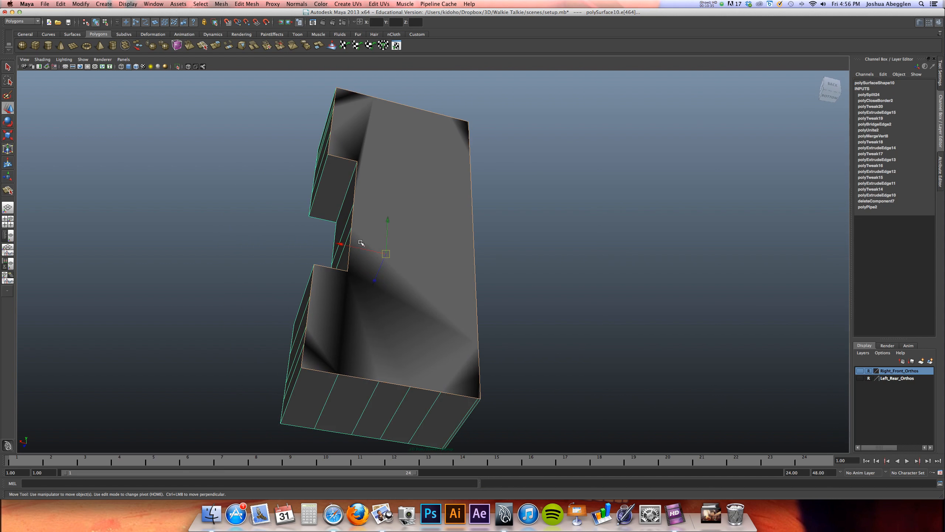
key(g)
click(339, 378)
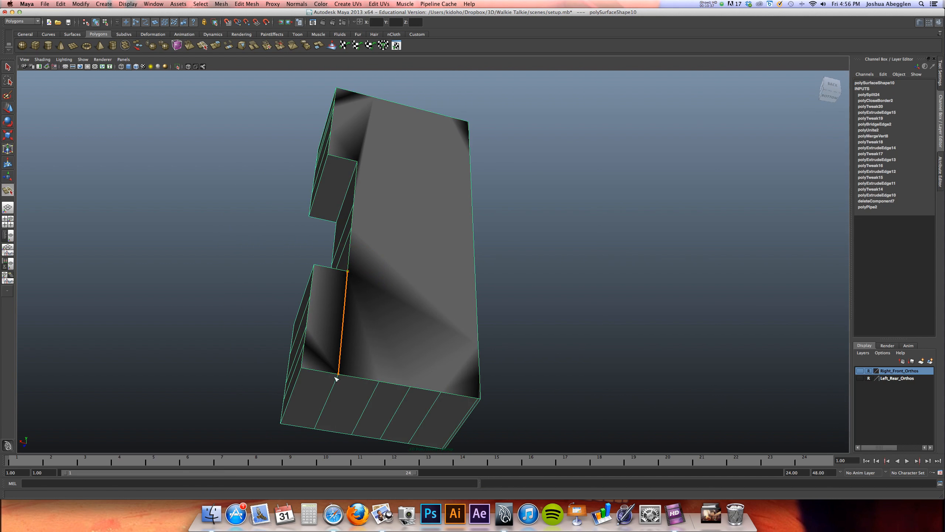
key(Return)
Select the body as a whole object and delete its construction history
alt+drag(373, 348, 372, 305)
right_click(368, 268)
click(391, 257)
click(393, 265)
alt+right_drag(393, 266, 382, 256)
click(393, 259)
alt+middle_drag(398, 276, 421, 376)
click(61, 4)
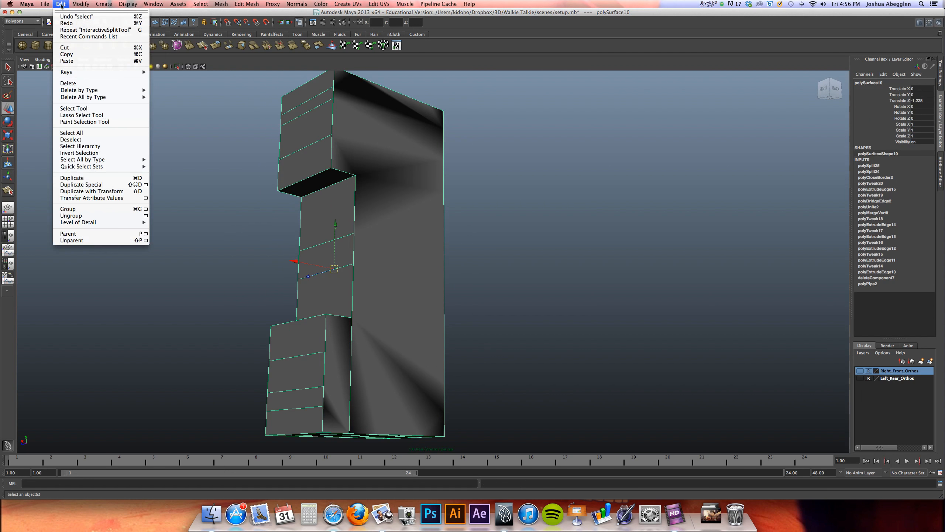
mouse_move(90, 92)
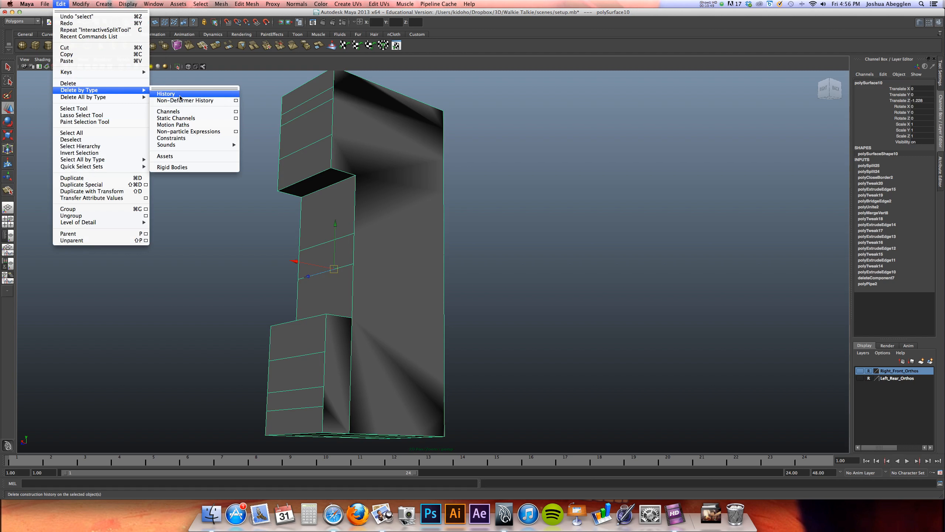
click(180, 95)
Split the back face again from the upper notch corner straight up to the top edge
alt+drag(379, 288, 372, 247)
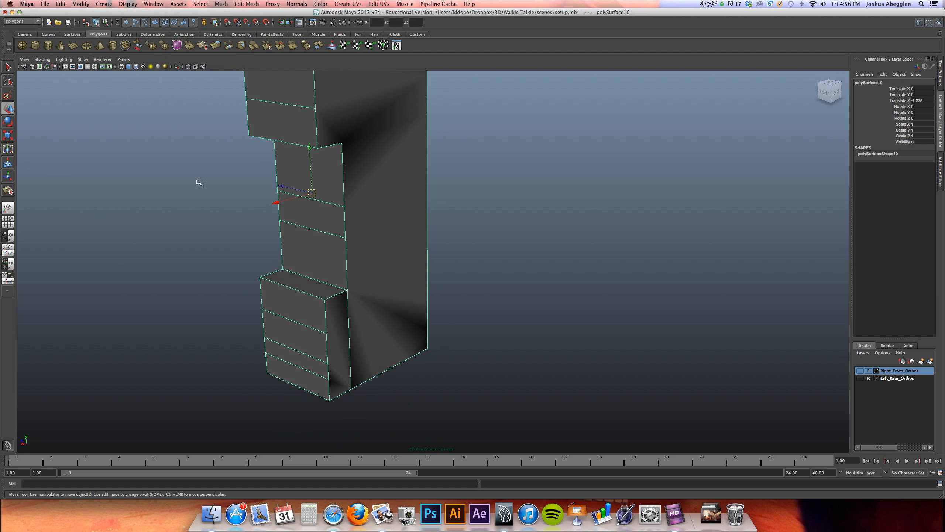
click(8, 192)
alt+drag(331, 186, 329, 252)
click(311, 139)
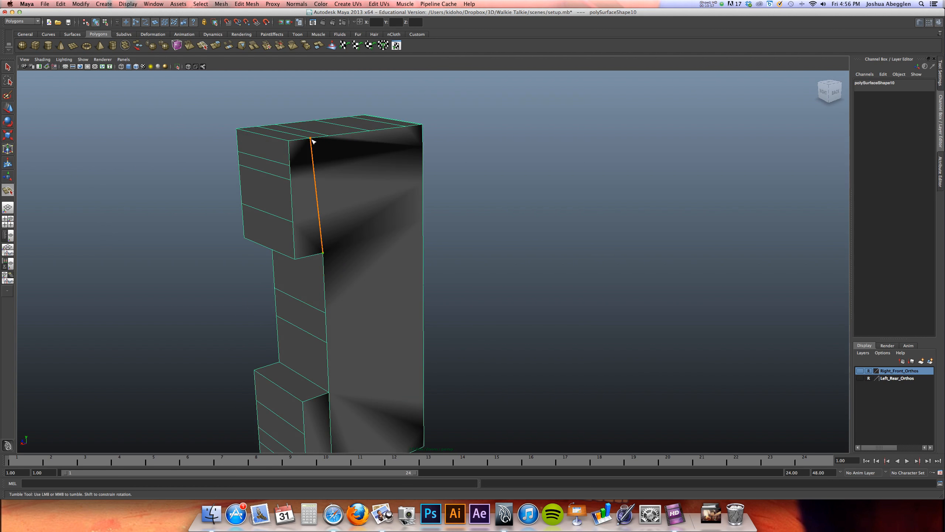
key(w)
alt+drag(356, 276, 445, 282)
Try to split straight across the back near the bottom of the body, and undo the last changes
key(y)
click(299, 330)
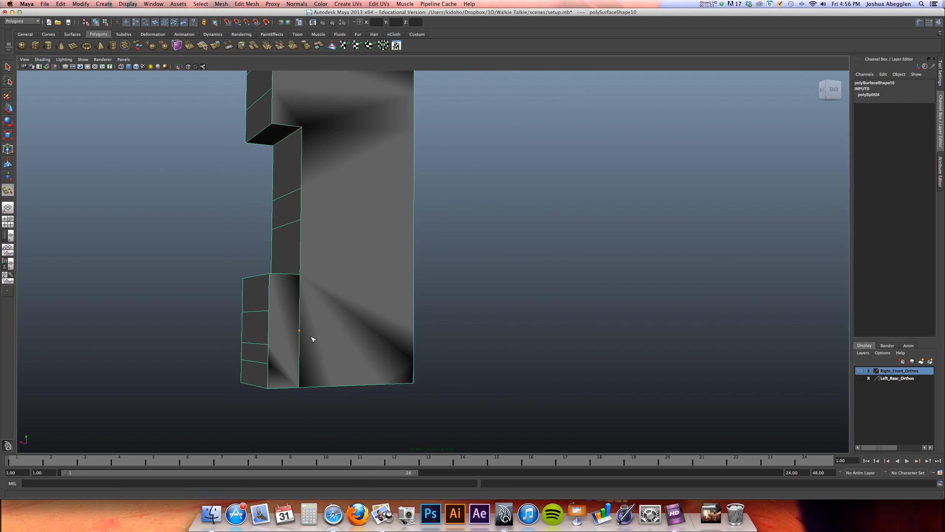
alt+drag(268, 365, 440, 365)
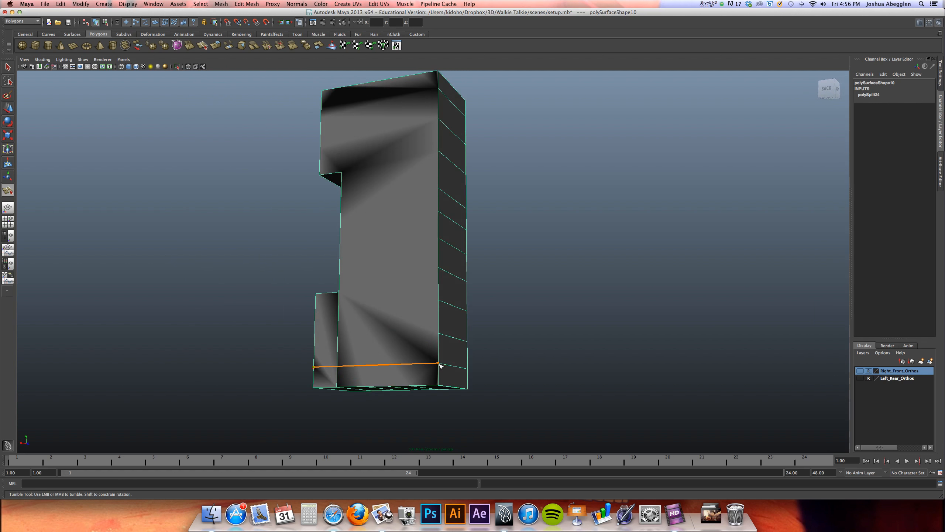
key(w)
key(super+z)
key(super+z)
Delete the large back face and the small back face beside the lower notch
right_drag(395, 309, 396, 327)
click(389, 336)
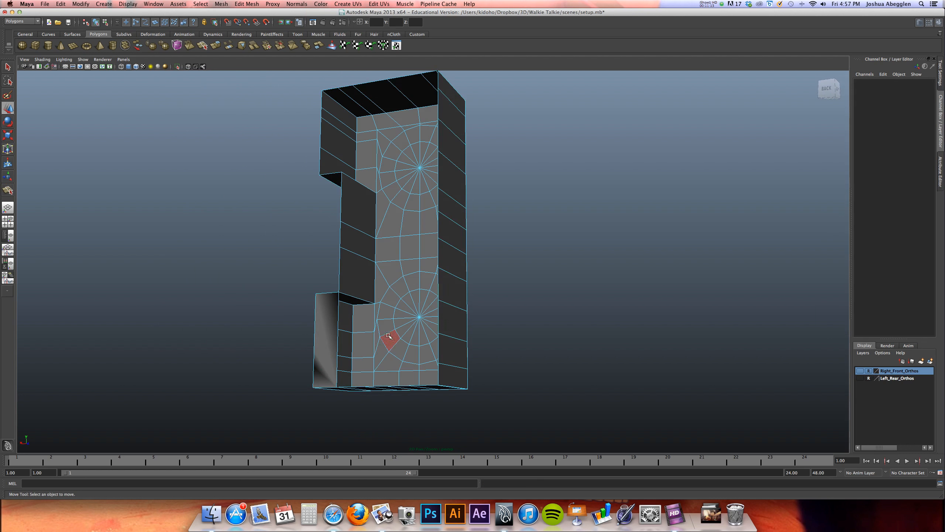
click(326, 341)
key(Delete)
Select the open border around the back of the body and close it with Fill Hole
alt+middle_drag(380, 271, 389, 329)
right_drag(367, 261, 355, 247)
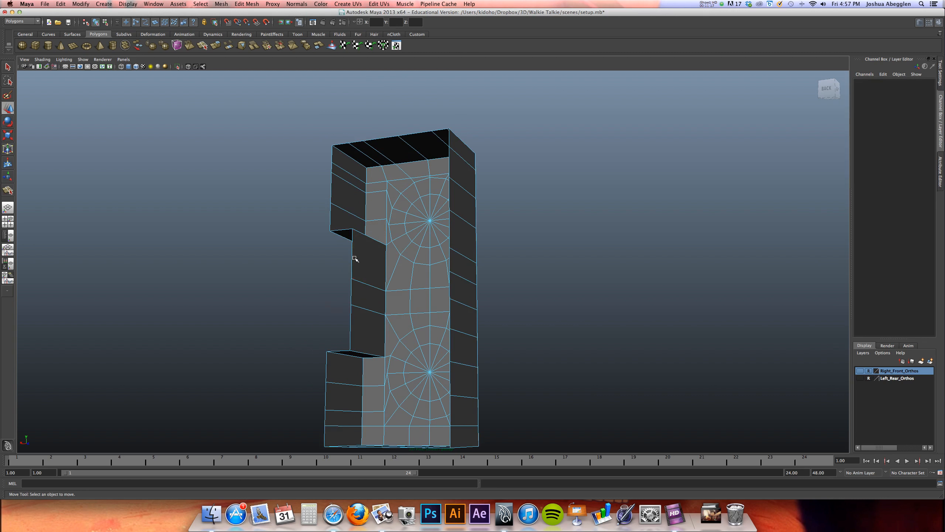
click(351, 257)
click(221, 3)
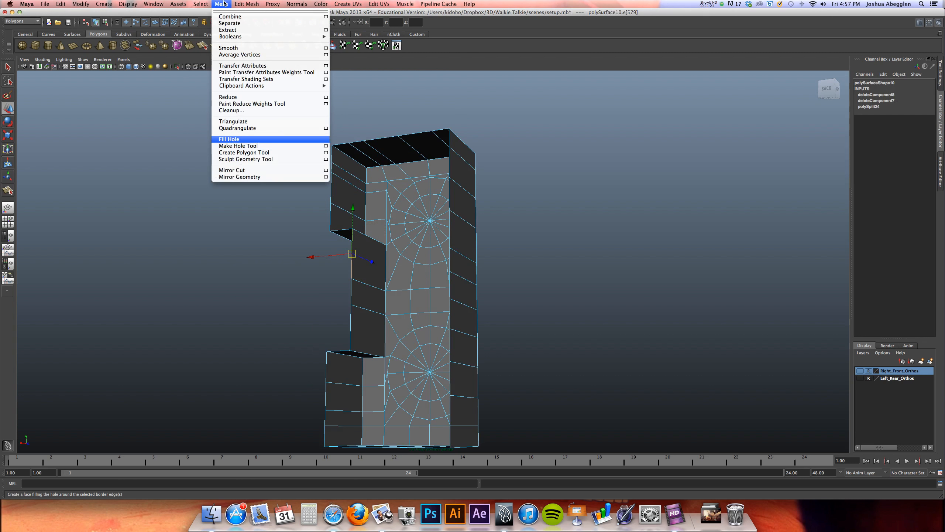
click(232, 139)
Split the filled back face from the lower notch corner straight down to the bottom edge of the body
alt+drag(368, 318, 409, 327)
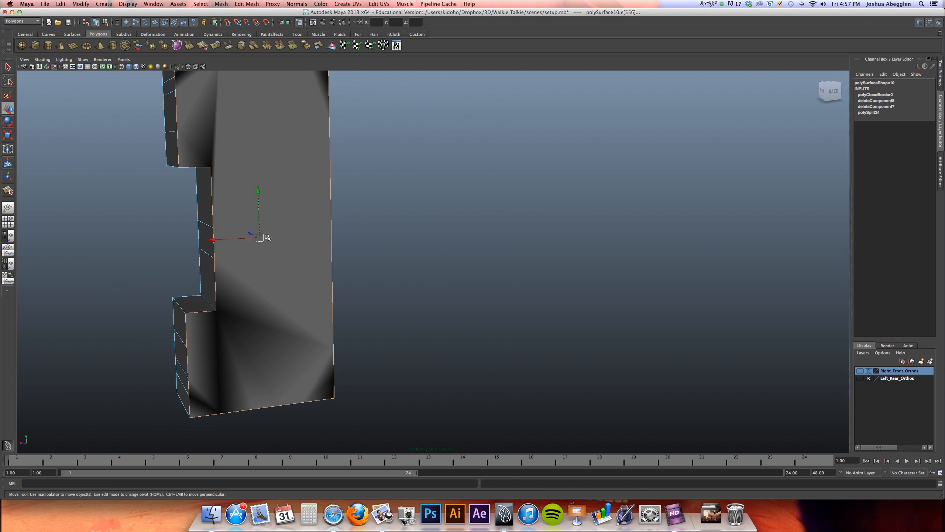
key(y)
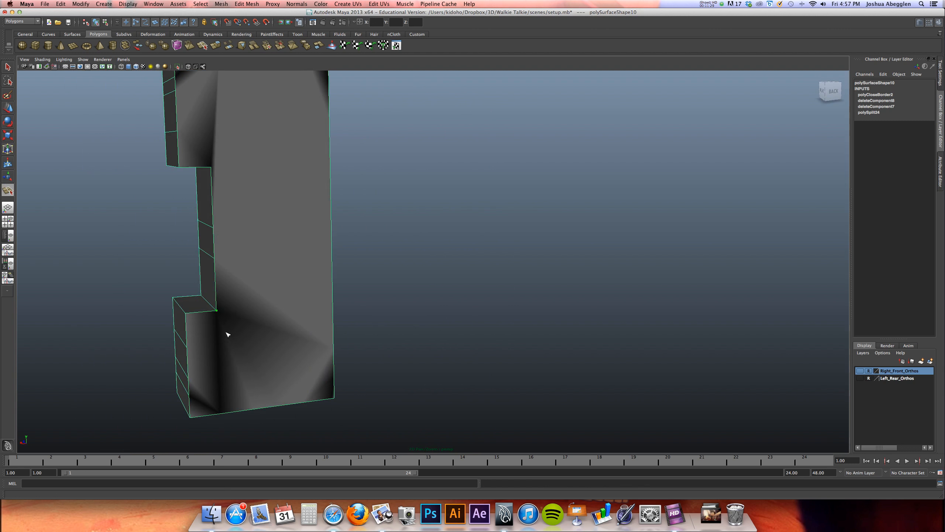
mouse_move(228, 335)
alt+mouse_down()
mouse_move(255, 280)
mouse_move(242, 327)
alt+mouse_up()
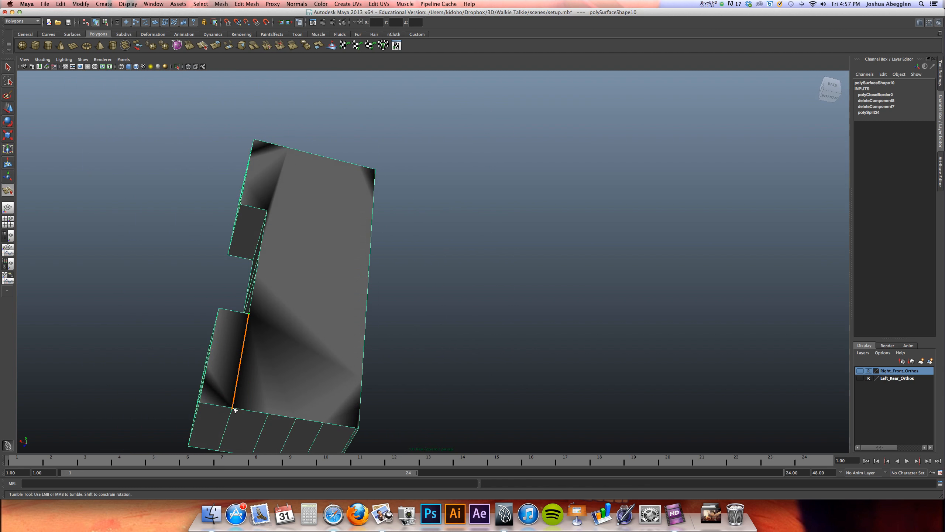
key(Return)
Split the back face diagonally from the lower notch corner down to a vertex on the opposite long edge
mouse_move(339, 317)
alt+mouse_down()
mouse_move(303, 333)
mouse_move(363, 338)
mouse_move(330, 344)
alt+mouse_up()
key(y)
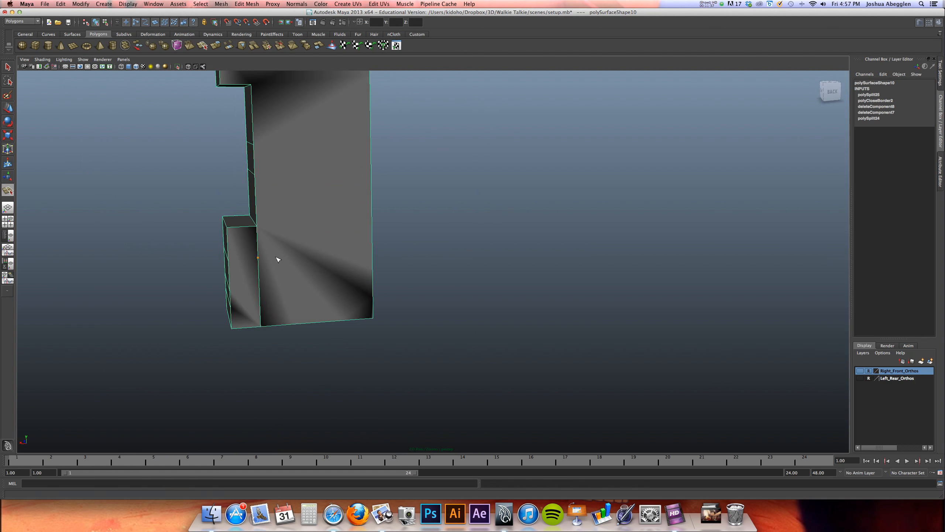
alt+drag(298, 231, 399, 258)
click(469, 255)
key(w)
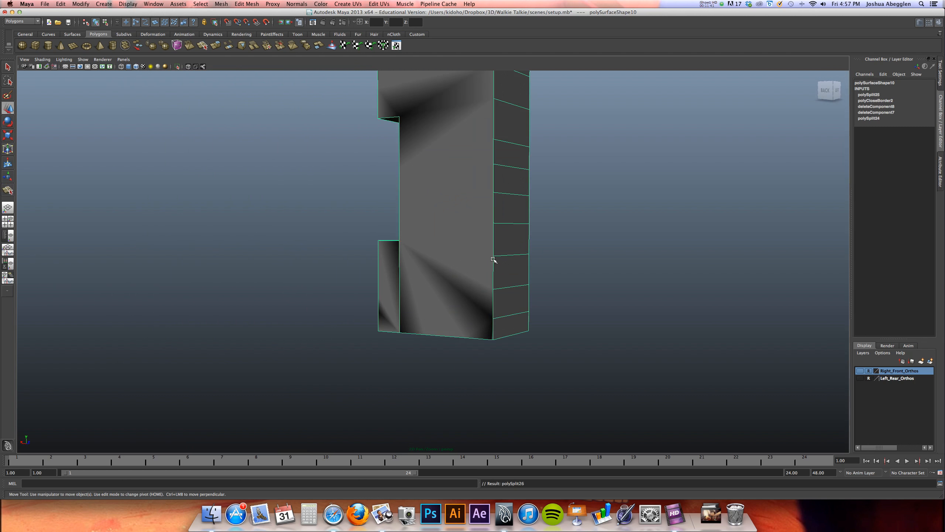
key(y)
click(492, 256)
click(400, 241)
key(w)
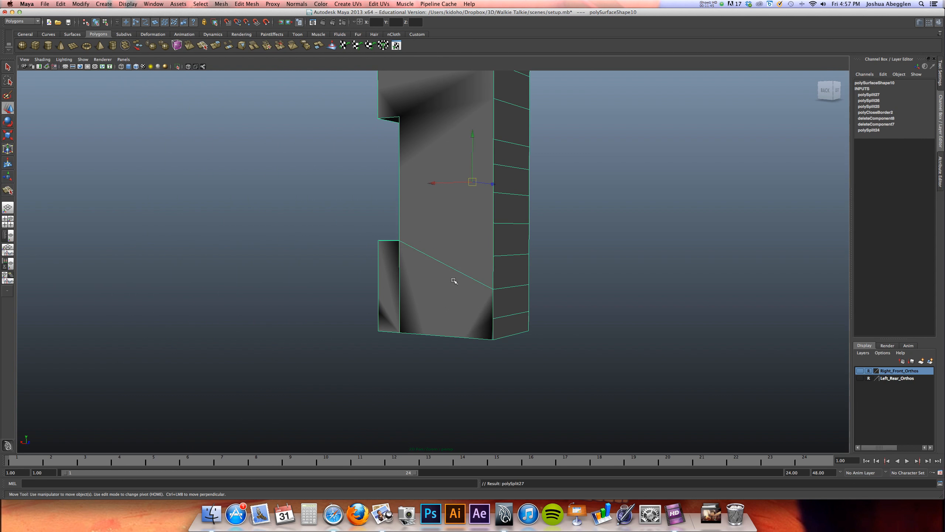
Split the back face again from the lower notch corner to the next higher vertex on the opposite long edge
key(y)
click(480, 256)
key(w)
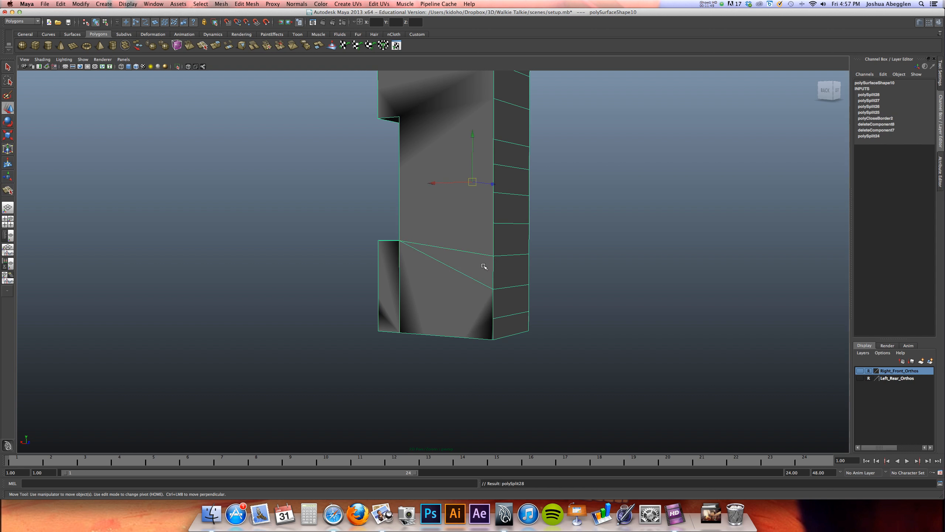
Examine the edge layout on the back, sides and front of the body
alt+drag(463, 270, 389, 301)
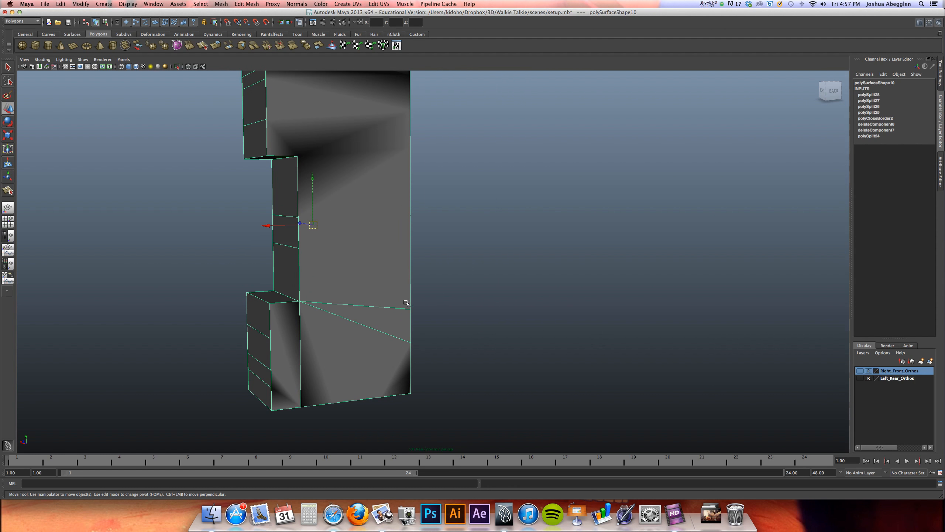
alt+drag(314, 304, 291, 303)
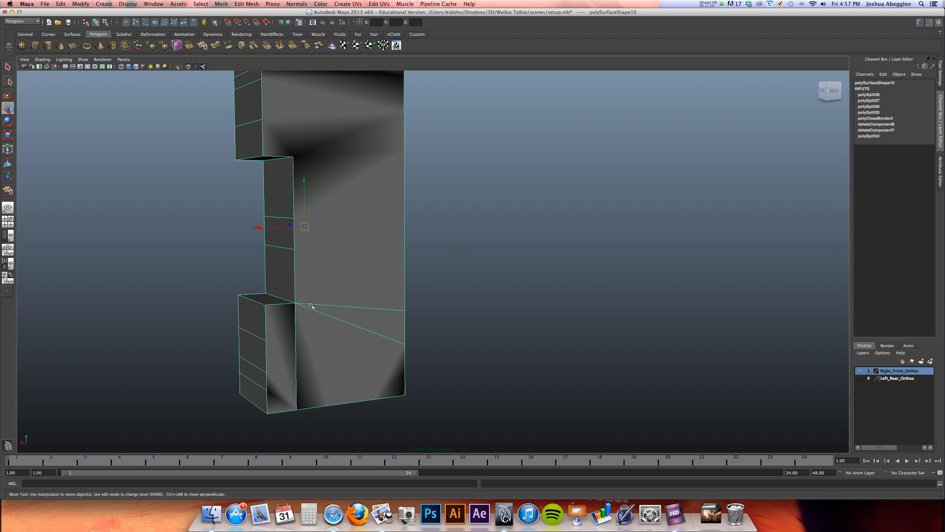
alt+drag(387, 308, 492, 317)
alt+drag(436, 313, 475, 338)
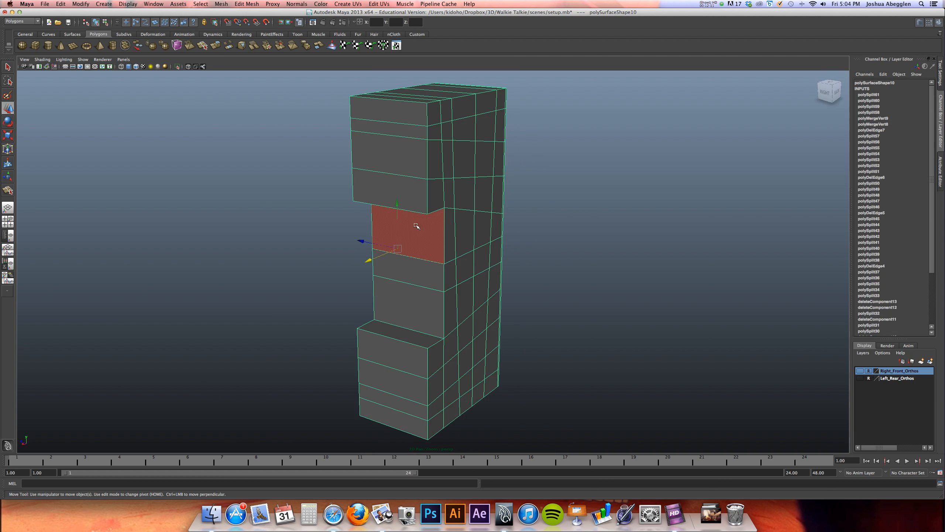
mouse_move(494, 273)
alt+mouse_down()
mouse_move(428, 239)
mouse_move(503, 292)
mouse_move(489, 264)
alt+mouse_up()
alt+drag(381, 302, 664, 287)
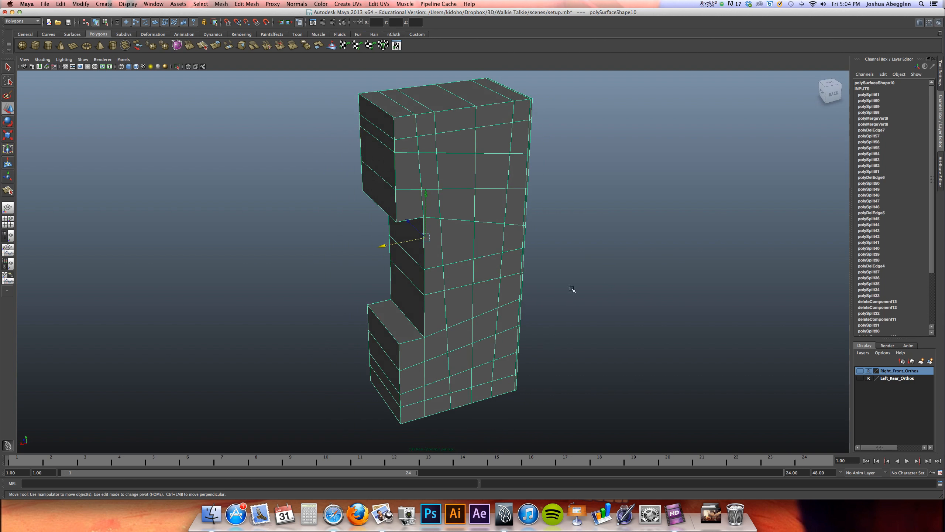
mouse_move(509, 290)
alt+mouse_down()
mouse_move(601, 283)
mouse_move(485, 290)
mouse_move(514, 308)
mouse_move(507, 292)
alt+mouse_up()
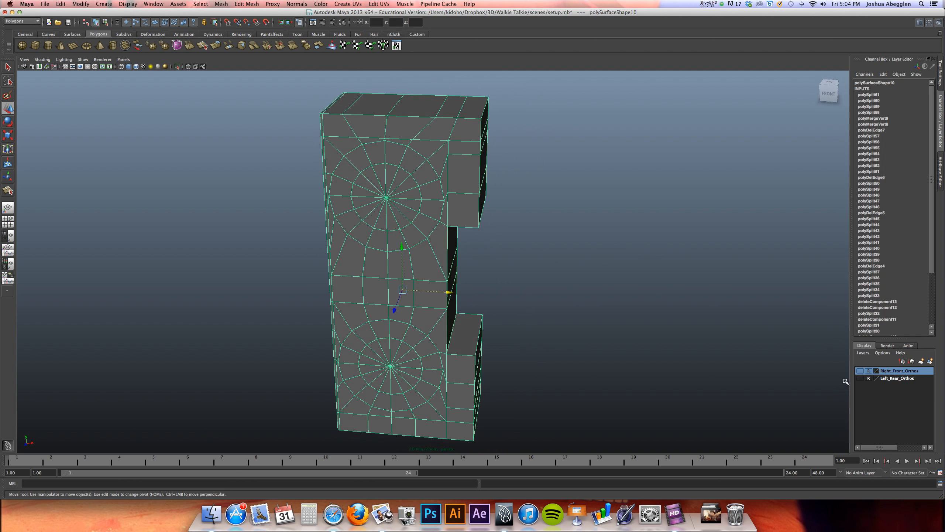
Show the Right_Front_Orthos reference layer and frame the antenna's domed tip in the front view
click(860, 371)
alt+drag(599, 251, 476, 209)
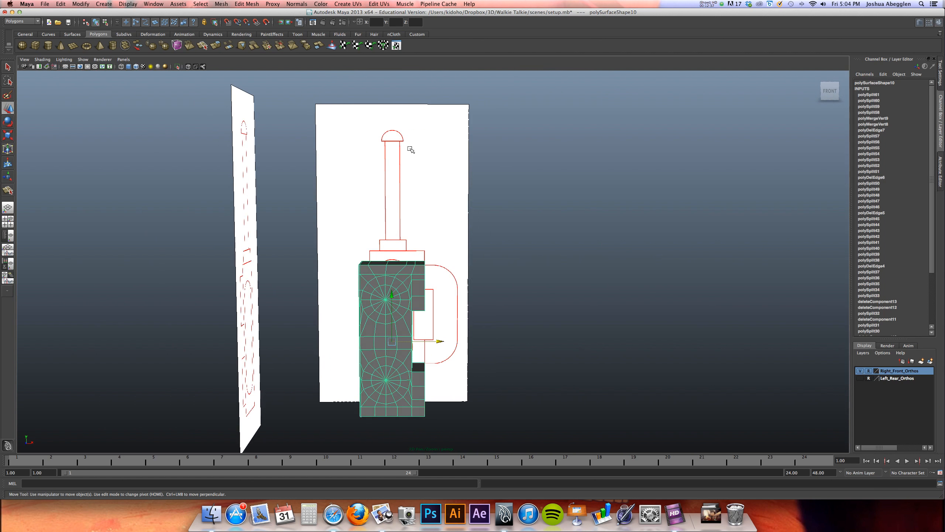
key(space)
key(space)
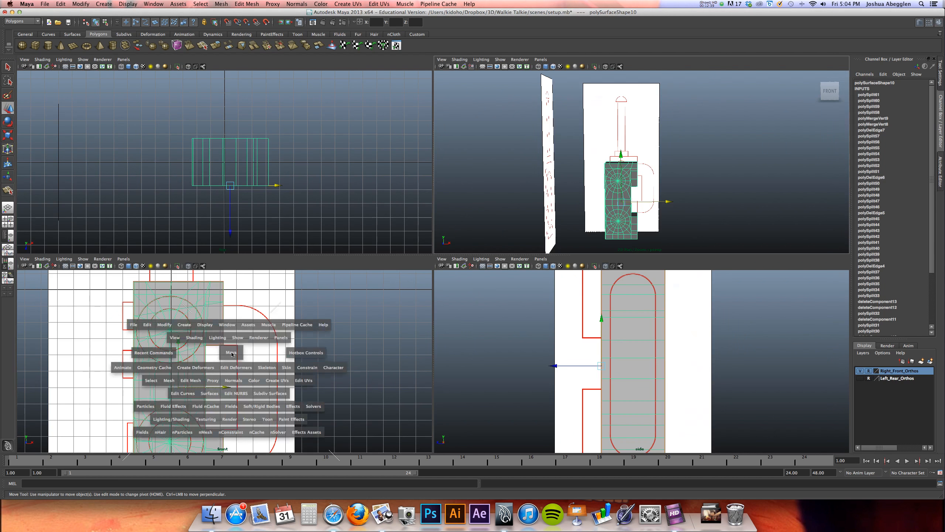
alt+middle_drag(412, 192, 342, 378)
alt+middle_drag(376, 108, 378, 326)
alt+middle_drag(321, 199, 346, 278)
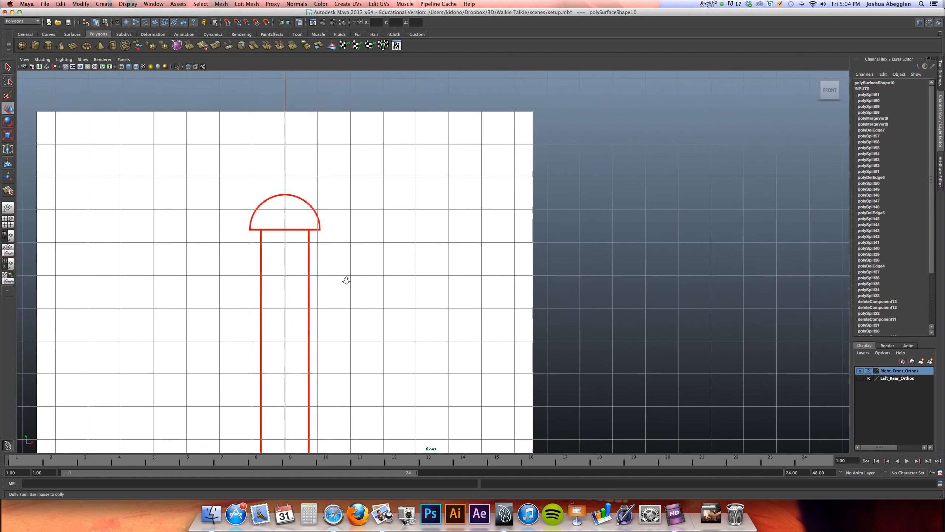
alt+right_drag(346, 279, 418, 279)
alt+middle_drag(415, 278, 482, 282)
Create a polygon sphere about 1.08 in radius centred on the base of the antenna dome, and set its X rotation to 90
click(21, 45)
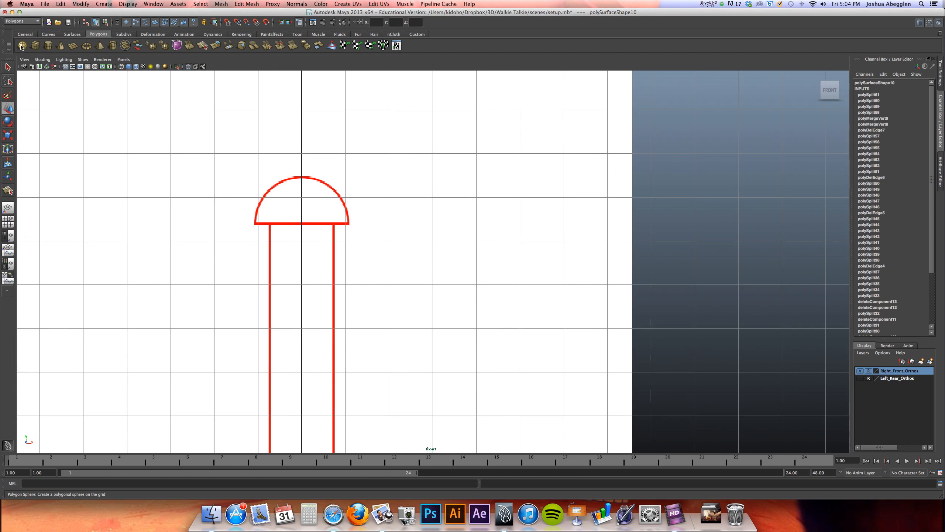
drag(302, 223, 352, 213)
key(e)
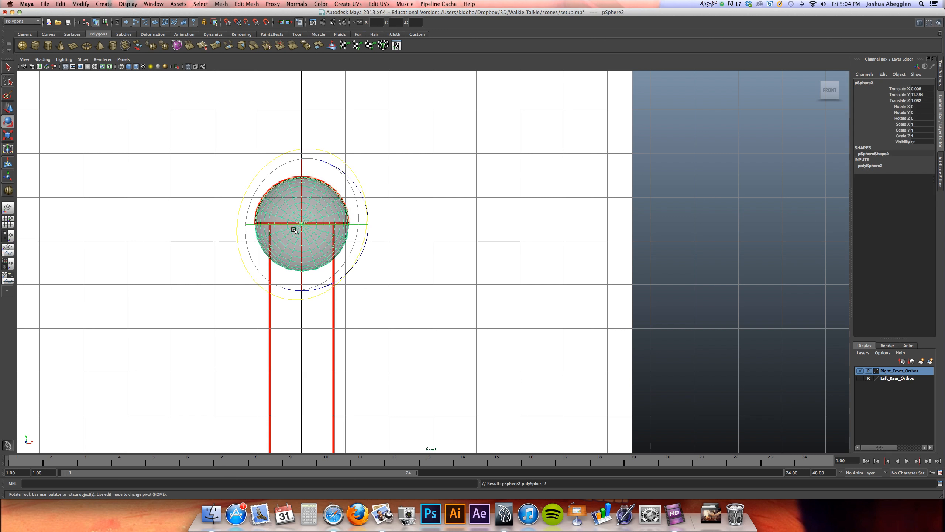
drag(301, 249, 312, 177)
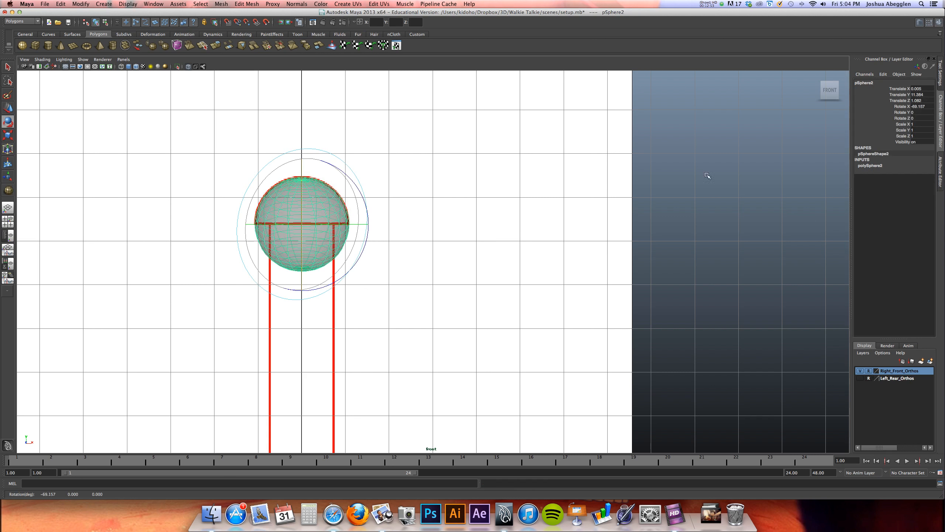
double_click(926, 106)
text(90)
key(Return)
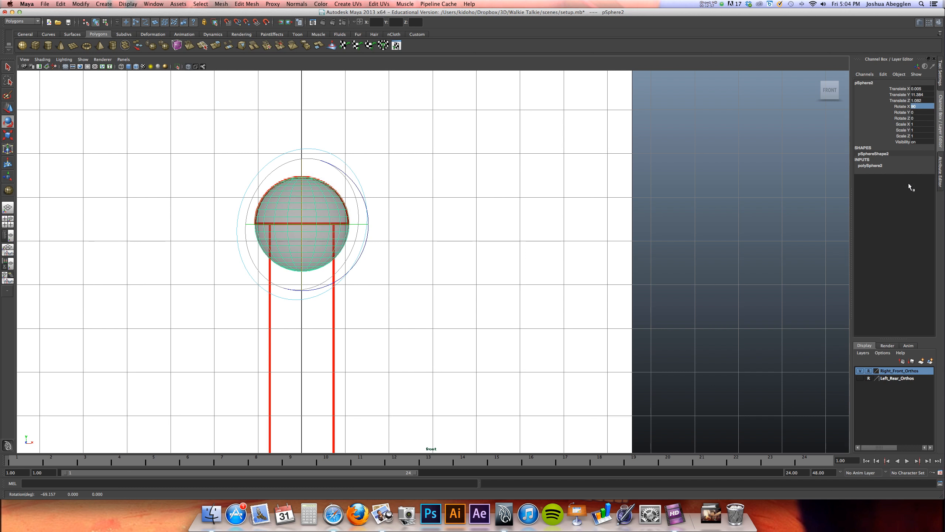
Set both the axis and height subdivisions of the sphere to 8
double_click(867, 165)
drag(925, 177, 924, 182)
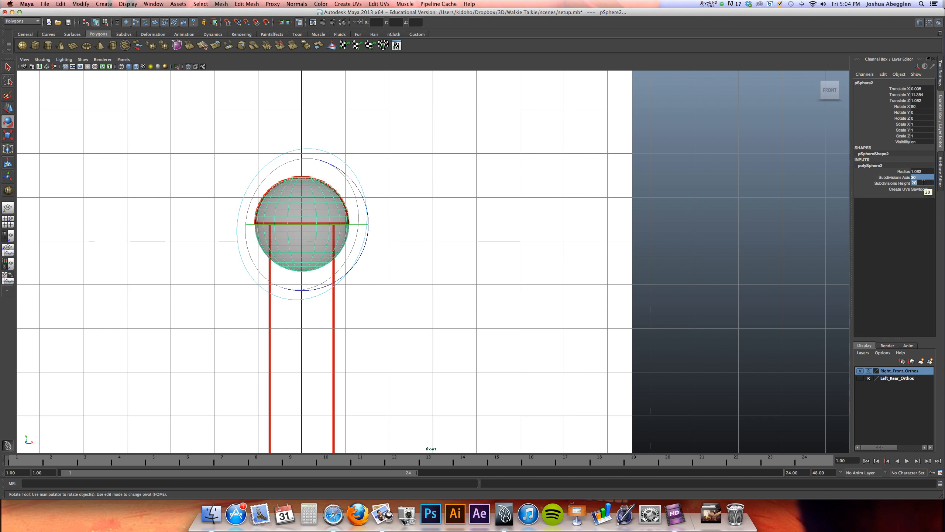
text(8)
key(Return)
Delete the faces of the sphere's lower half, leaving only the antenna's dome
alt+middle_drag(455, 254, 476, 266)
right_drag(342, 257, 342, 265)
drag(254, 297, 393, 248)
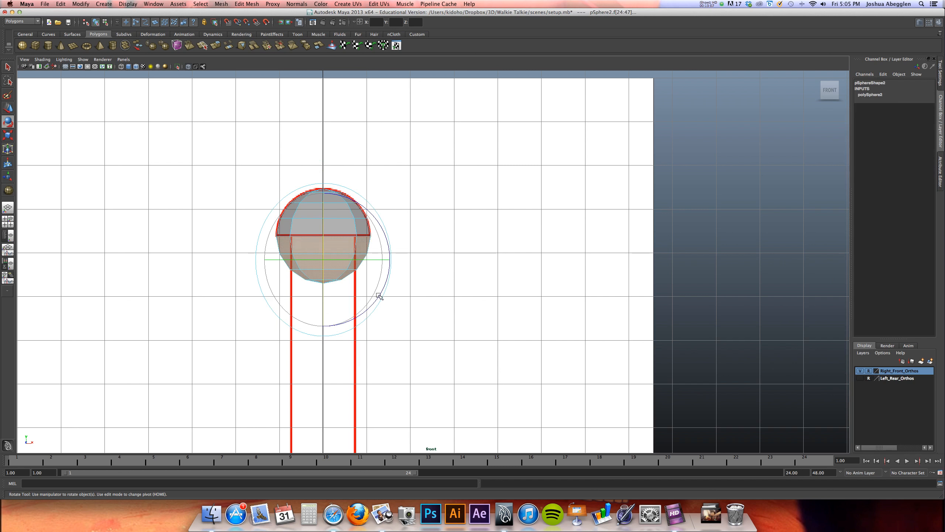
key(Delete)
Extrude the dome's open bottom edge loop and scale it inward to the width of the antenna shaft
right_drag(340, 225, 348, 209)
double_click(347, 236)
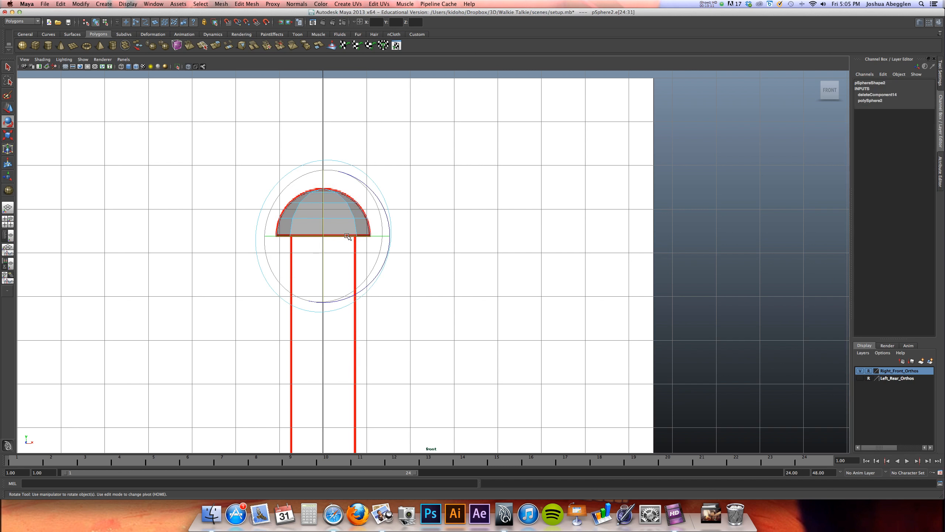
key(w)
scroll(580, 227, up, 3)
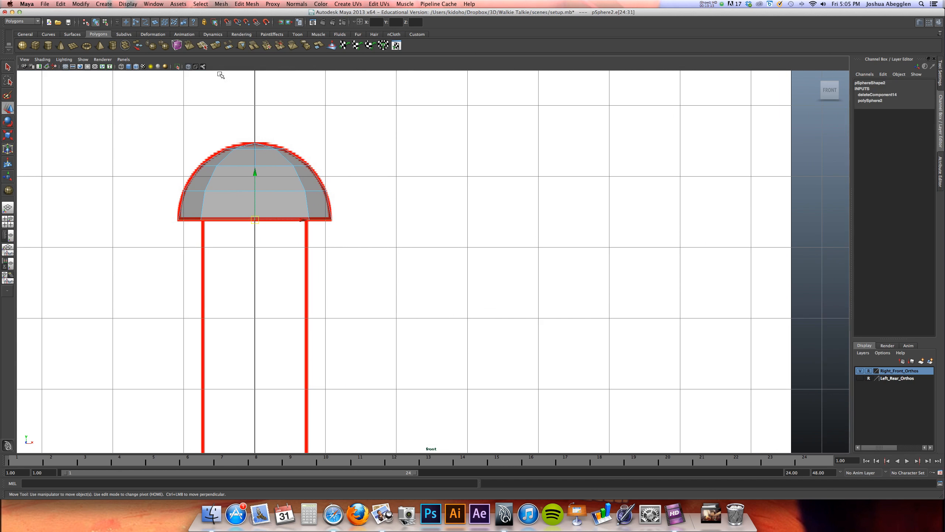
click(216, 45)
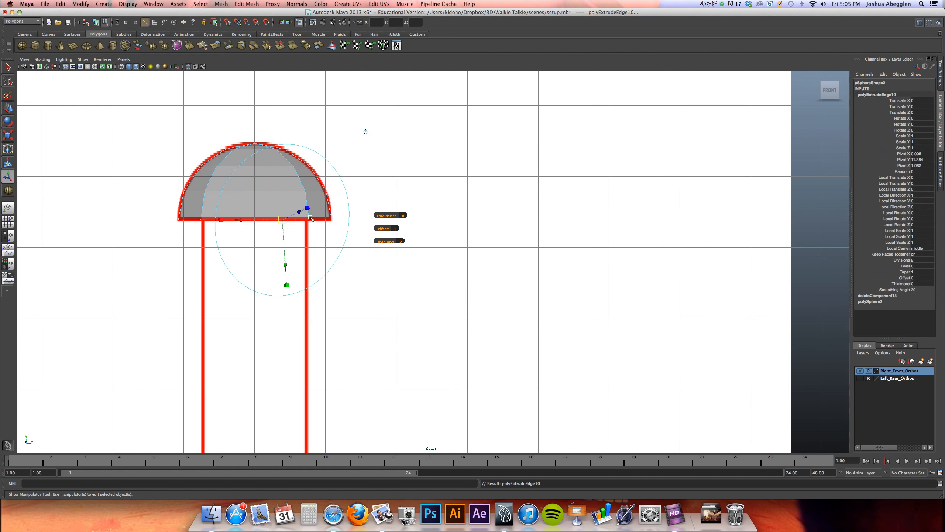
drag(286, 219, 233, 218)
key(w)
drag(255, 172, 254, 181)
key(r)
drag(255, 225, 243, 224)
key(w)
drag(256, 179, 257, 183)
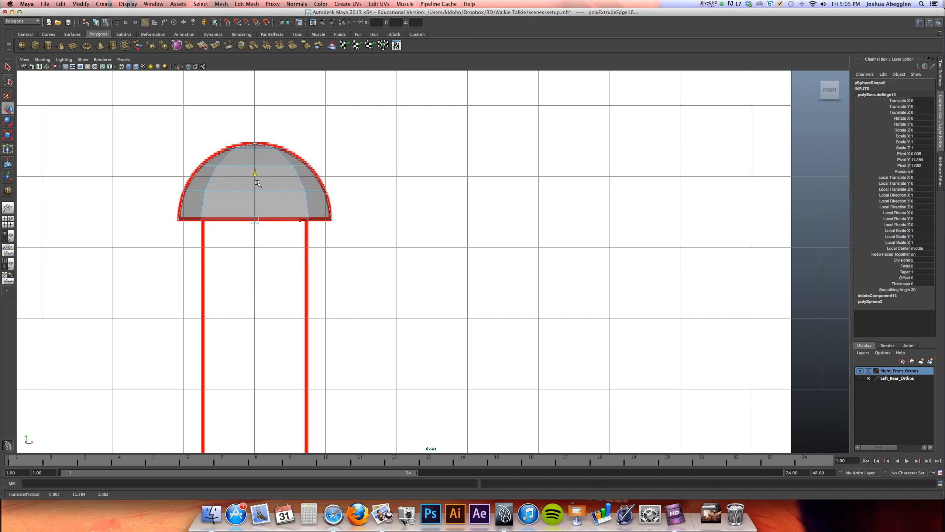
Extrude the inner edge loop down to the top of the antenna's base collar to form the shaft
click(219, 46)
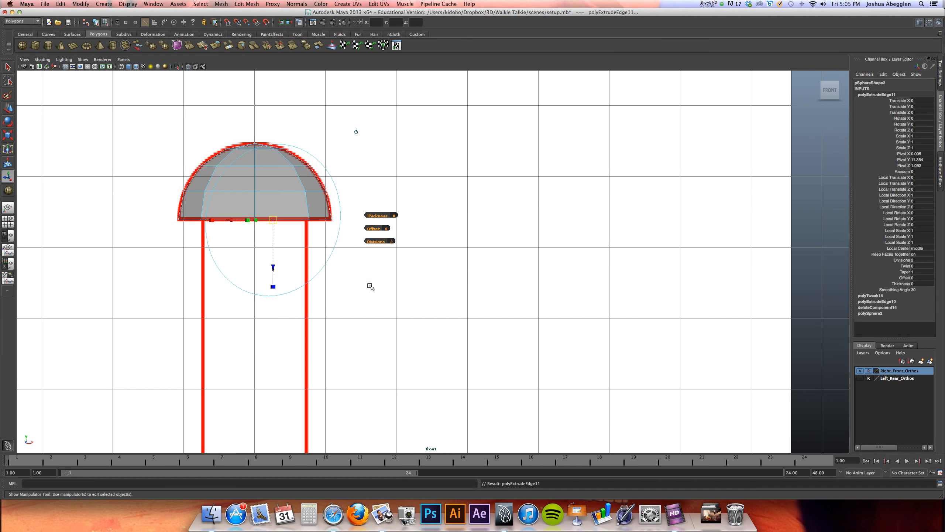
drag(254, 175, 243, 391)
alt+right_drag(468, 316, 392, 346)
alt+middle_drag(392, 346, 356, 234)
drag(359, 139, 376, 245)
drag(374, 245, 373, 250)
scroll(388, 291, up, 10)
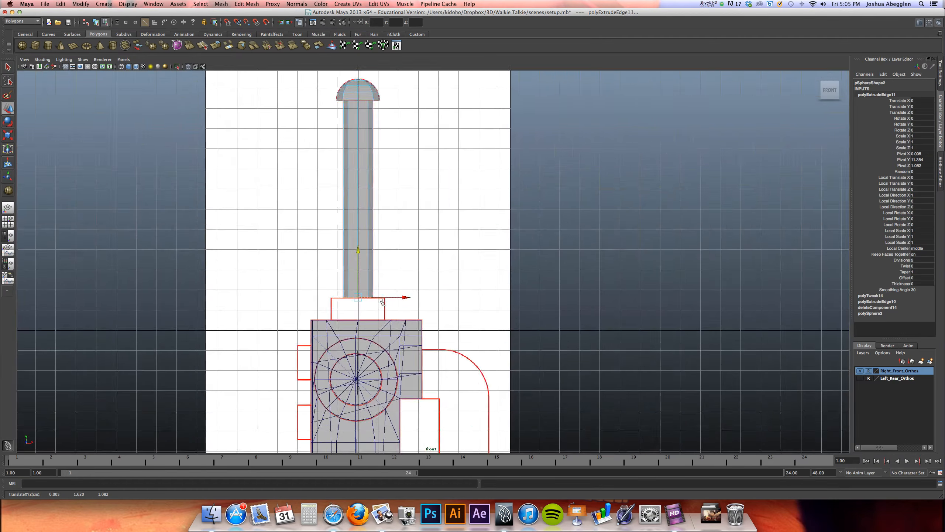
Extrude the shaft's bottom edge loop and scale it outward to the width of the base collar
scroll(424, 252, down, 4)
drag(434, 215, 437, 218)
alt+middle_drag(394, 288, 315, 226)
click(216, 45)
drag(398, 212, 494, 184)
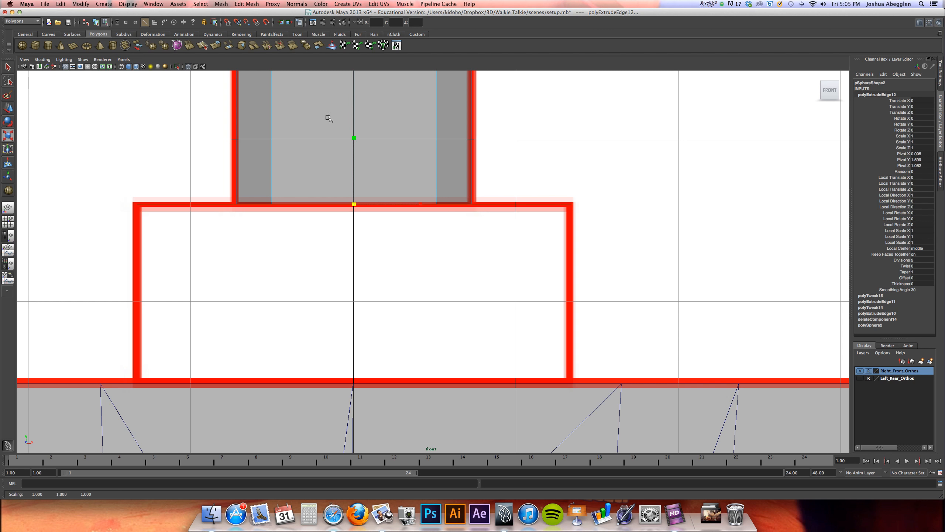
Extrude the collar's outer edge loop down to just below the top of the body
click(218, 46)
key(w)
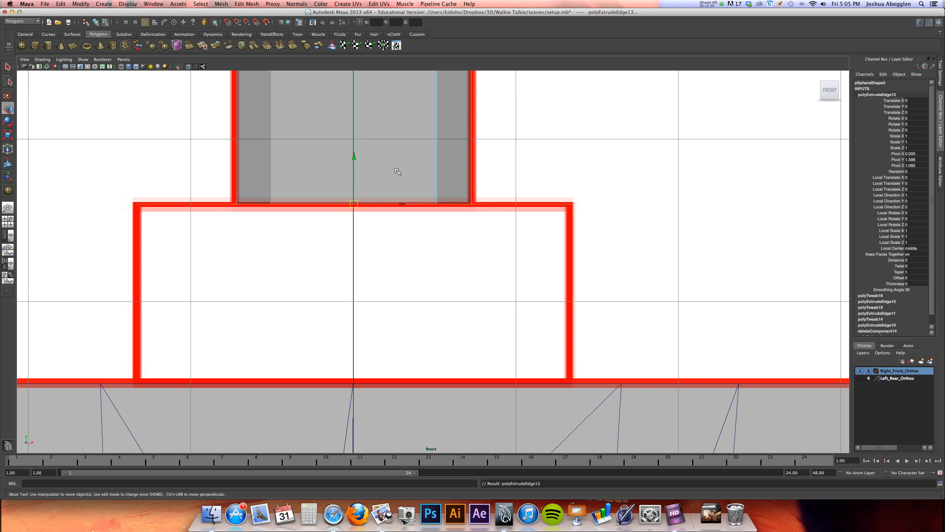
drag(353, 156, 302, 352)
Return to the perspective view and select the whole antenna as an object
key(space)
key(space)
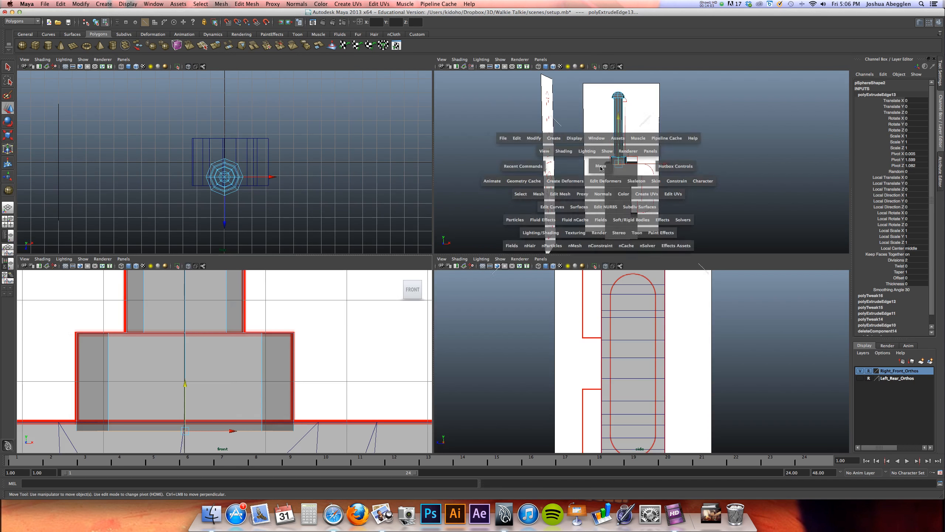
alt+middle_drag(478, 206, 464, 226)
alt+drag(464, 226, 320, 223)
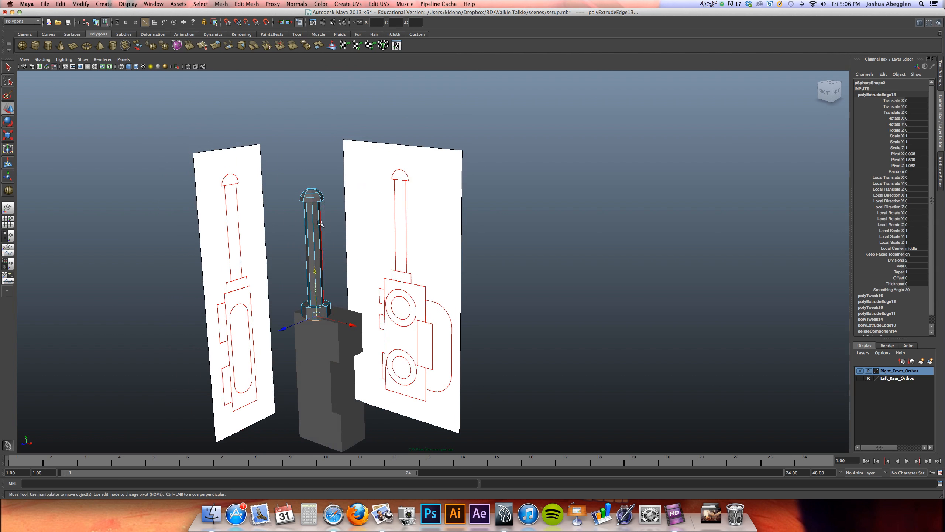
right_drag(314, 227, 337, 217)
click(314, 226)
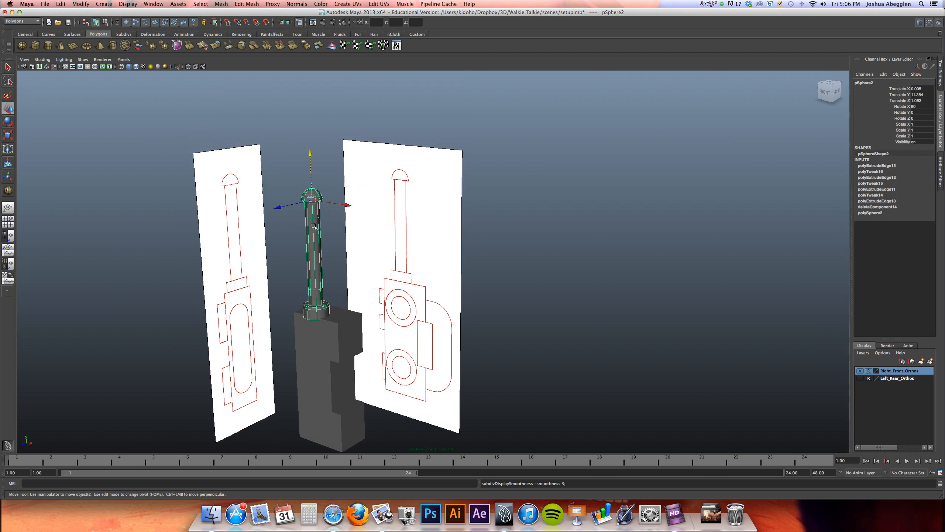
Inspect the antenna's dome and shaft up close, comparing the smoothed preview with the unsmoothed mesh
alt+drag(332, 230, 346, 201)
alt+right_drag(346, 201, 688, 265)
alt+middle_drag(366, 253, 438, 331)
alt+drag(438, 330, 314, 244)
alt+right_drag(312, 234, 588, 268)
alt+middle_drag(274, 260, 468, 311)
key(3)
mouse_move(298, 258)
alt+mouse_down()
mouse_move(290, 247)
mouse_move(305, 246)
mouse_move(296, 250)
alt+mouse_up()
key(1)
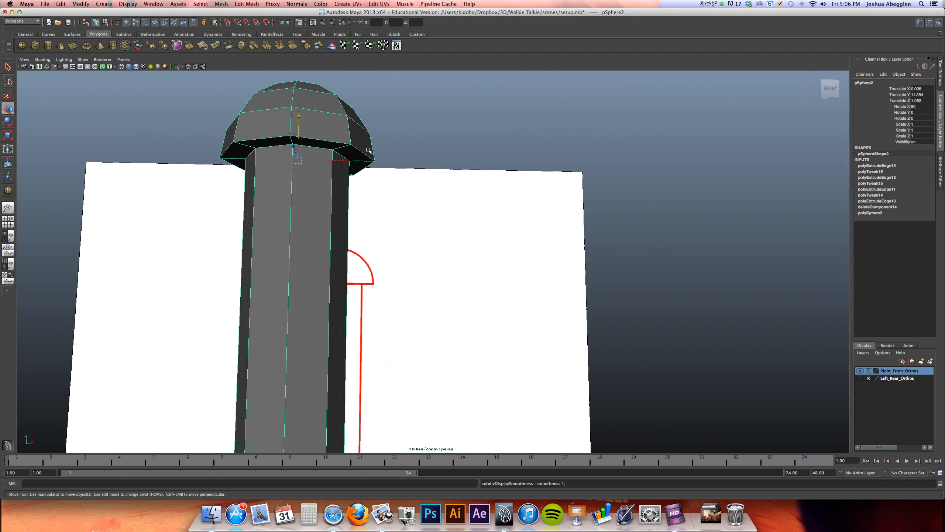
Turn on the smooth preview of the antenna and merge its vertices
key(3)
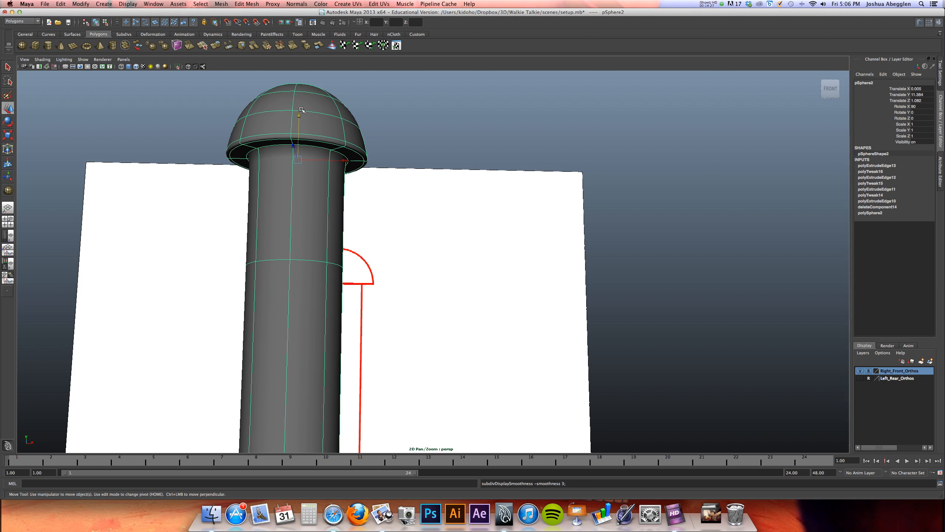
click(244, 5)
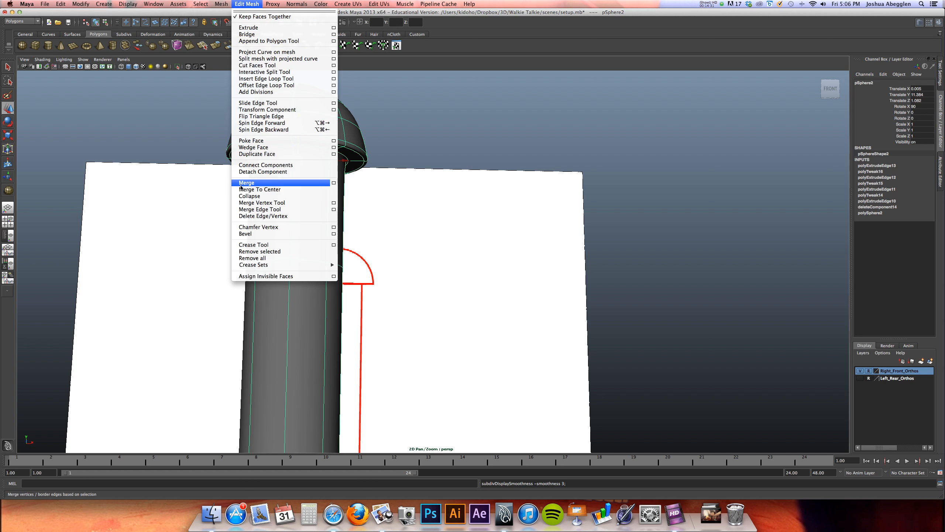
click(246, 183)
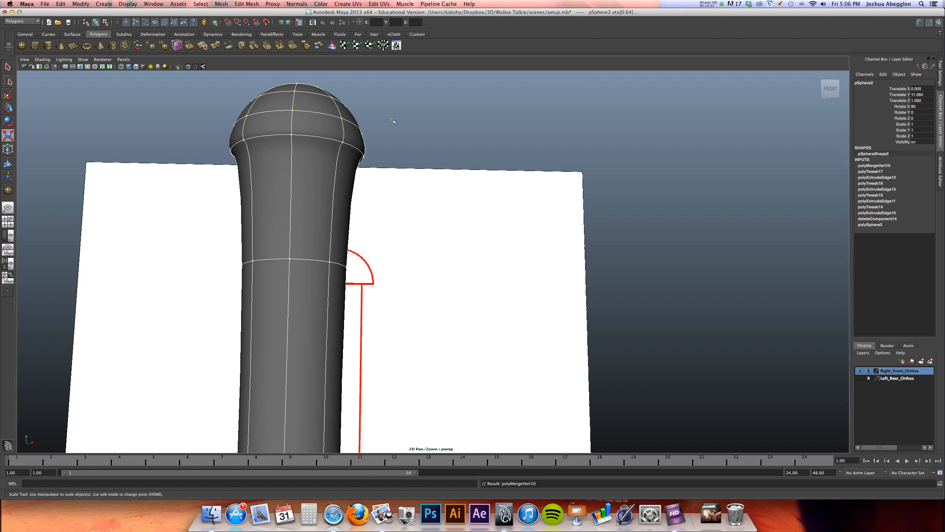
Insert supporting edge loops around the rim of the antenna's dome and the top of its shaft
alt+drag(378, 154, 328, 202)
key(1)
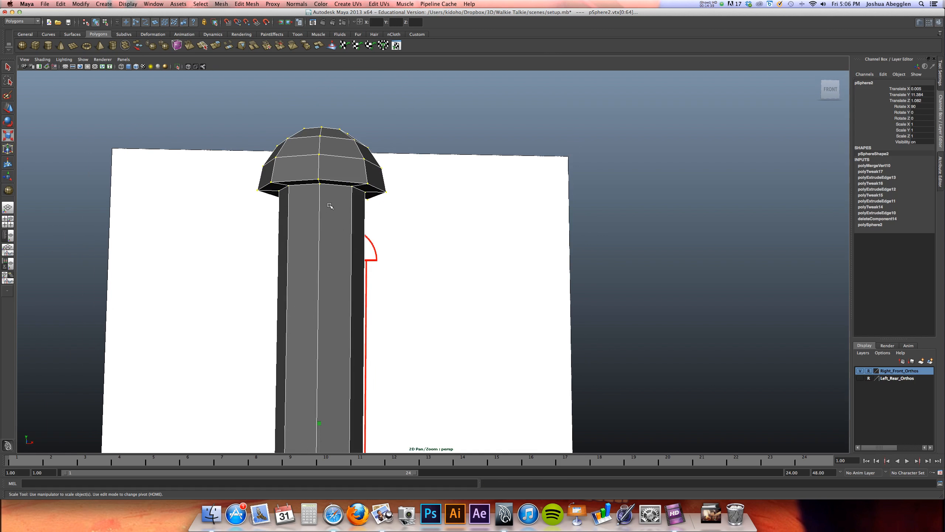
click(246, 3)
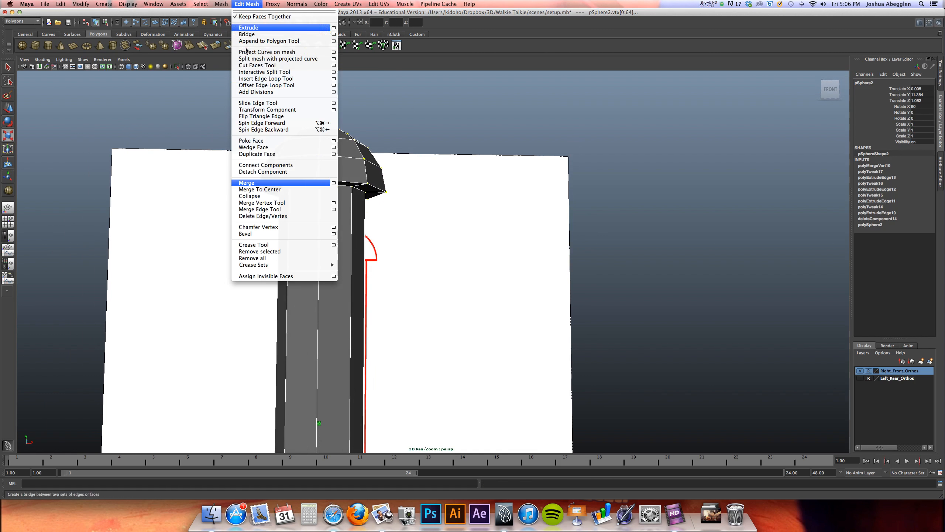
click(270, 78)
scroll(449, 200, up, 3)
scroll(399, 258, up, 3)
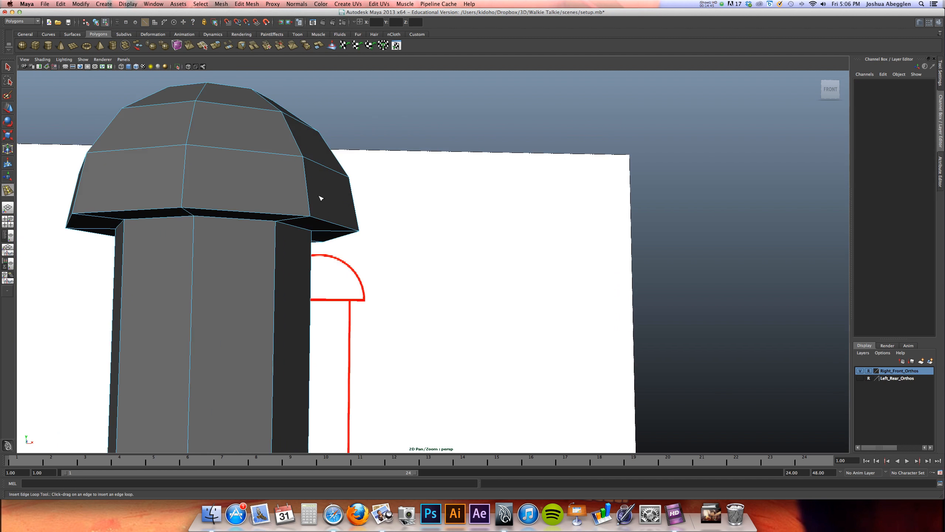
drag(312, 210, 282, 226)
key(3)
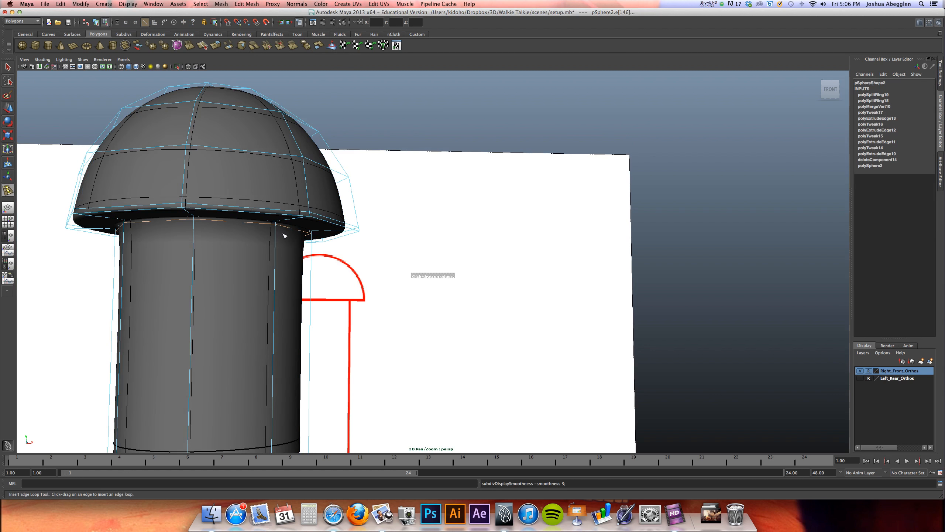
drag(287, 222, 283, 233)
Insert an edge loop around the bottom of the antenna's shaft, just above the collar
alt+right_drag(375, 207, 331, 219)
alt+middle_drag(359, 231, 382, 79)
alt+middle_drag(339, 440, 328, 323)
key(1)
alt+drag(347, 257, 353, 267)
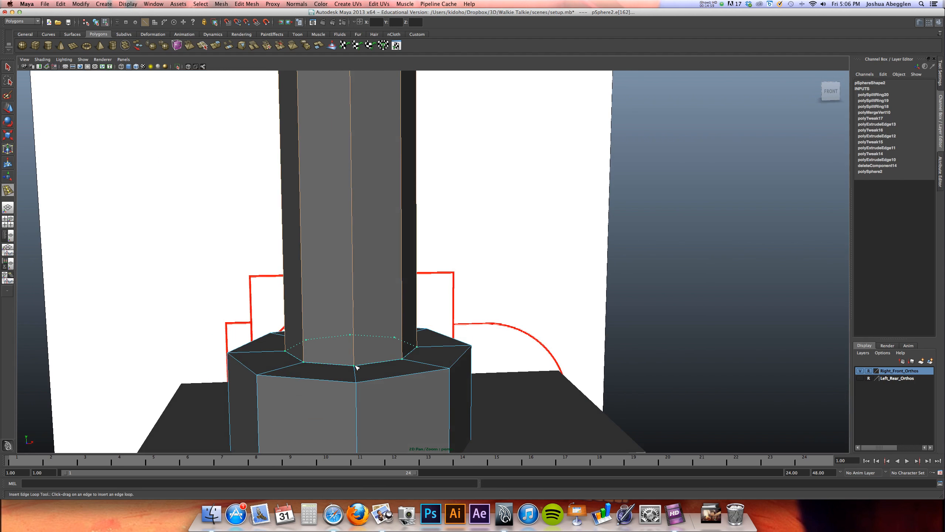
drag(356, 363, 357, 364)
alt+middle_drag(356, 374, 341, 326)
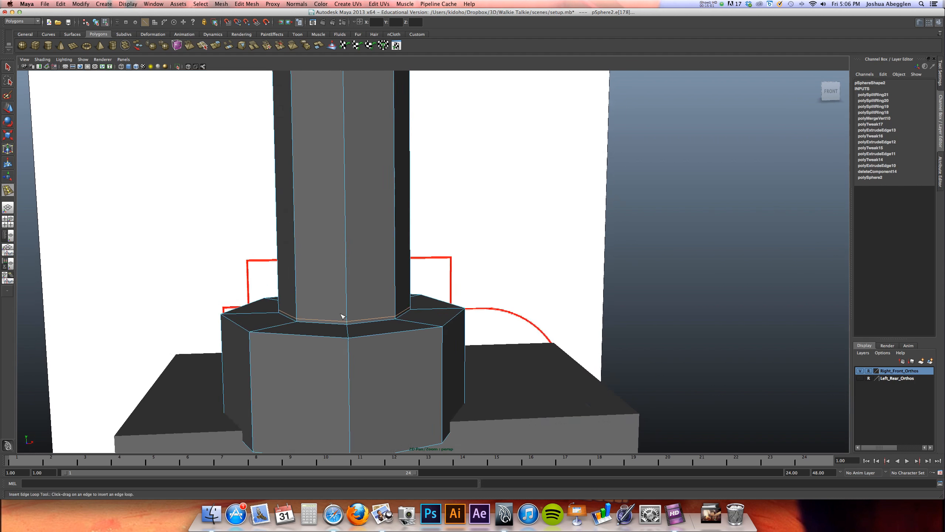
Insert supporting edge loops around the inner and outer edges of the collar's top, and check the antenna in smooth preview
alt+right_drag(341, 326, 463, 303)
drag(277, 381, 276, 386)
click(274, 393)
drag(270, 418, 272, 421)
key(3)
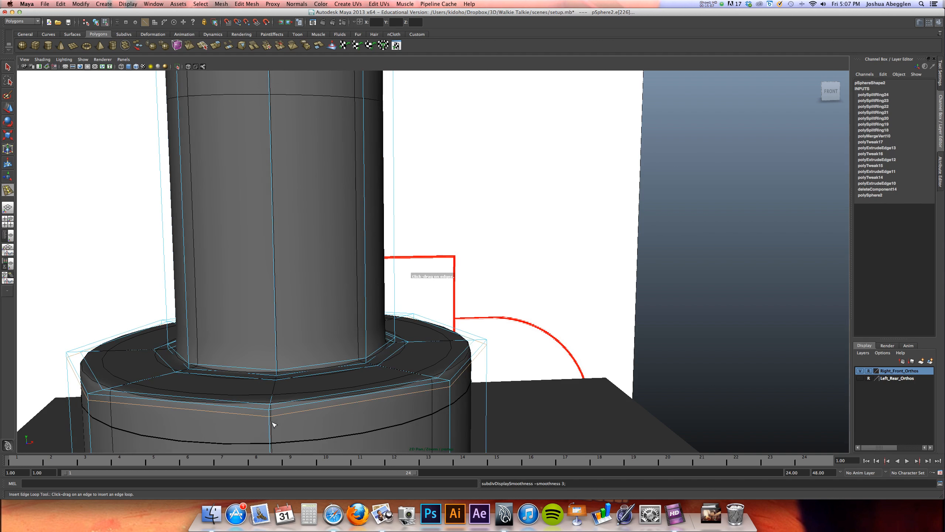
alt+right_drag(365, 286, 380, 235)
alt+right_drag(340, 251, 230, 203)
alt+middle_drag(454, 160, 409, 360)
alt+right_drag(410, 360, 377, 321)
alt+drag(378, 321, 319, 321)
alt+middle_drag(318, 321, 431, 241)
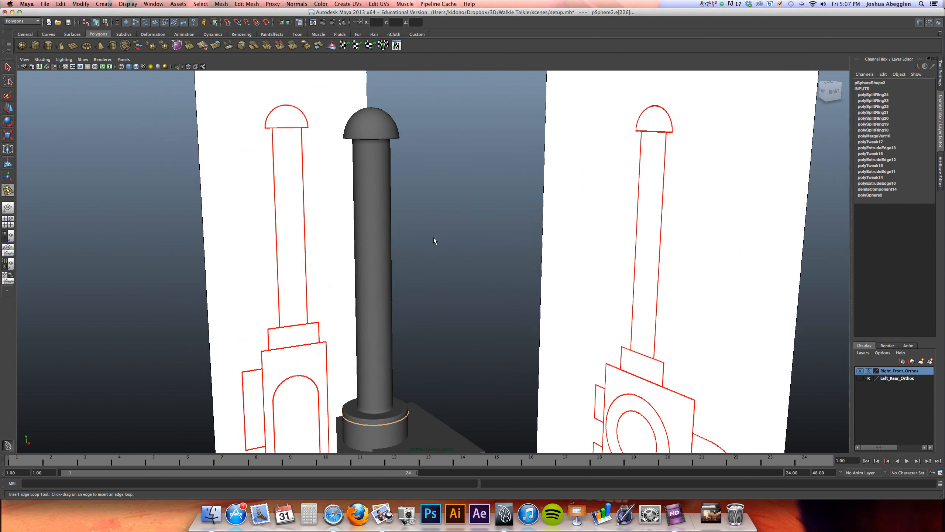
Select the antenna as an object and move it along Z onto its outline in the side view reference
key(space)
key(space)
alt+right_drag(567, 266, 418, 228)
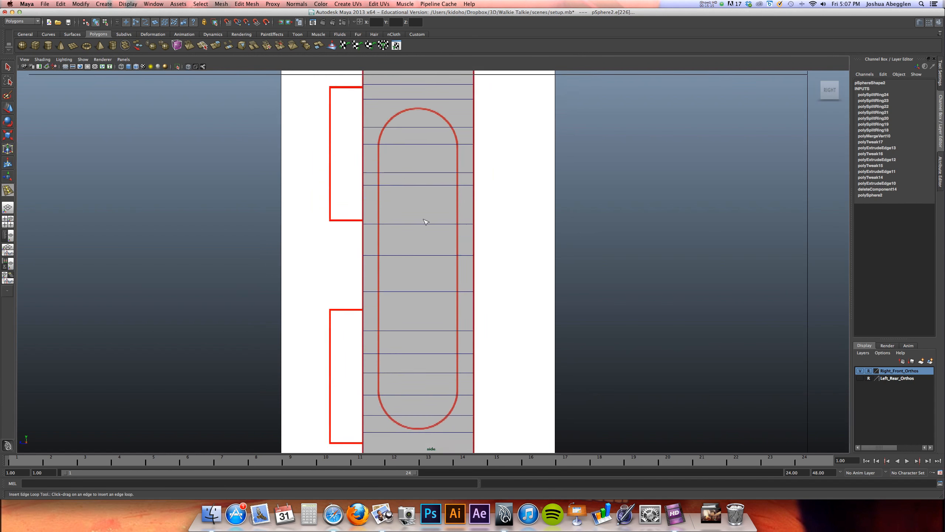
alt+middle_drag(418, 227, 400, 420)
alt+middle_drag(416, 122, 444, 221)
right_drag(398, 209, 428, 181)
key(w)
alt+middle_drag(450, 231, 435, 405)
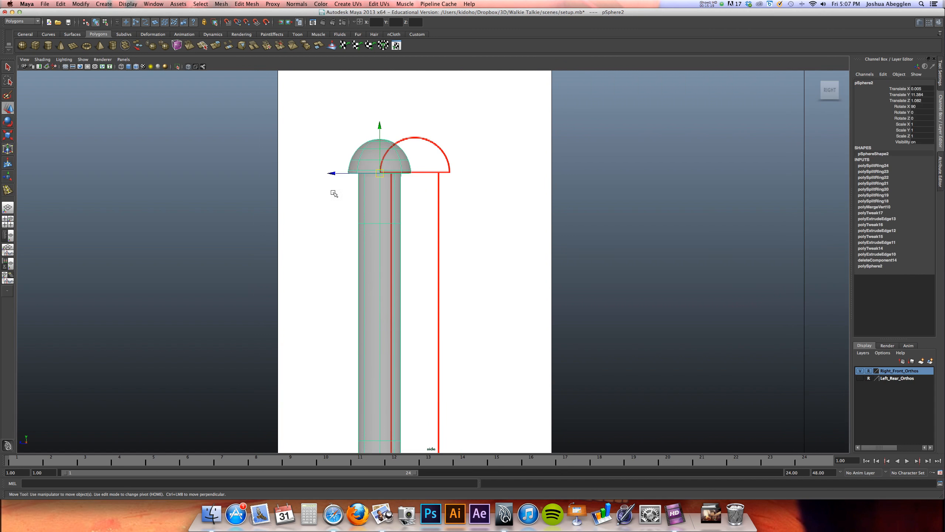
drag(340, 174, 368, 174)
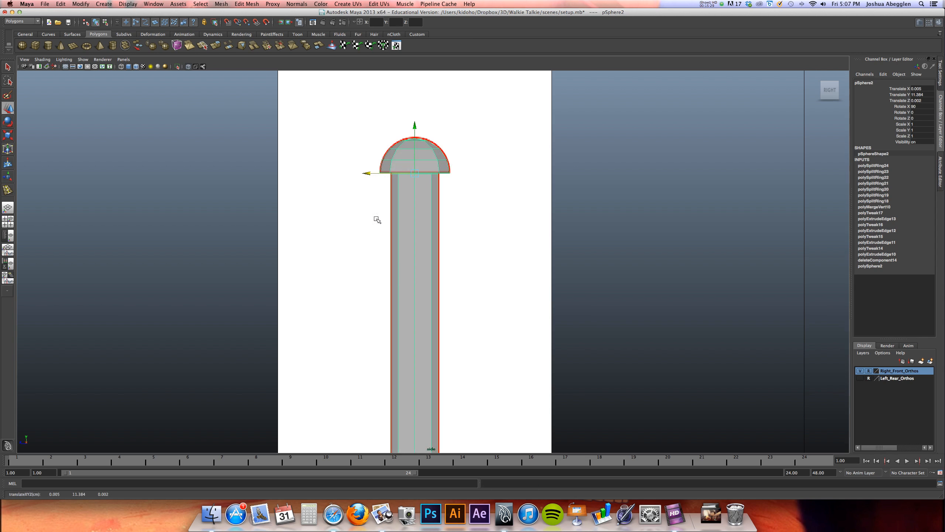
Check the collar's fit against the reference outlines in the side and front views
key(space)
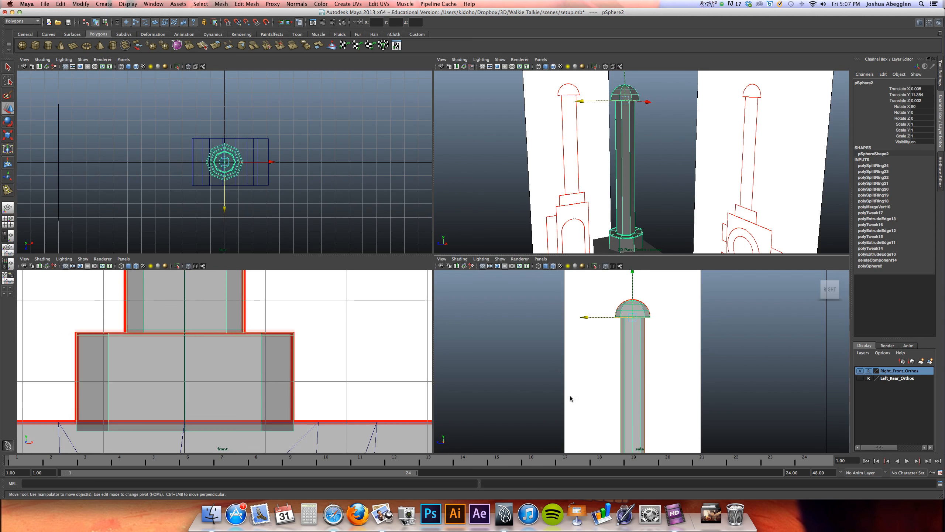
key(space)
alt+middle_drag(402, 402, 428, 184)
alt+middle_drag(319, 279, 333, 294)
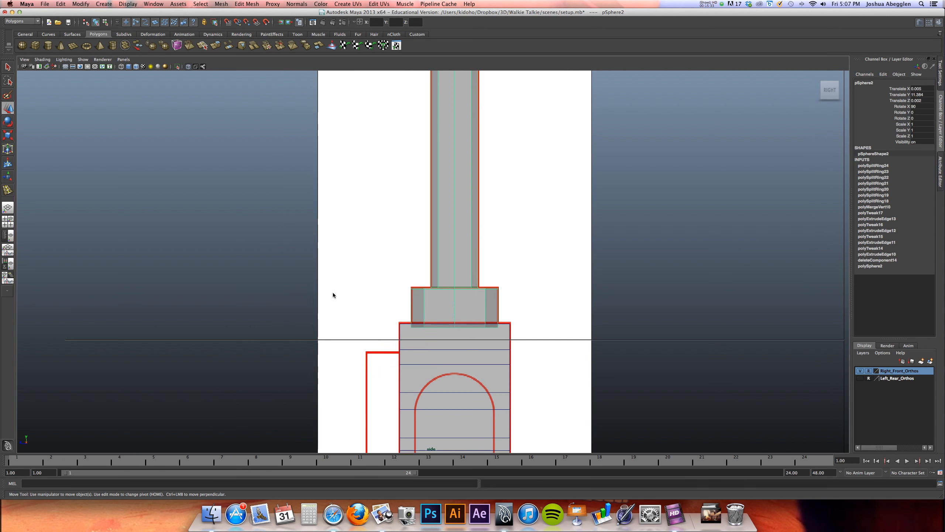
key(space)
key(space)
alt+right_drag(296, 308, 318, 303)
alt+middle_drag(315, 285, 374, 252)
alt+right_drag(374, 253, 354, 247)
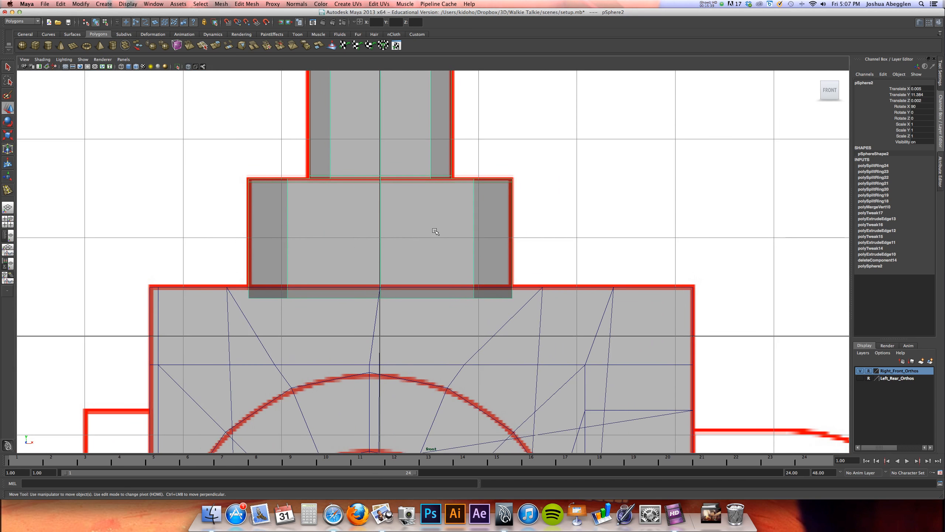
Center the antenna's pivot on its geometry
click(61, 4)
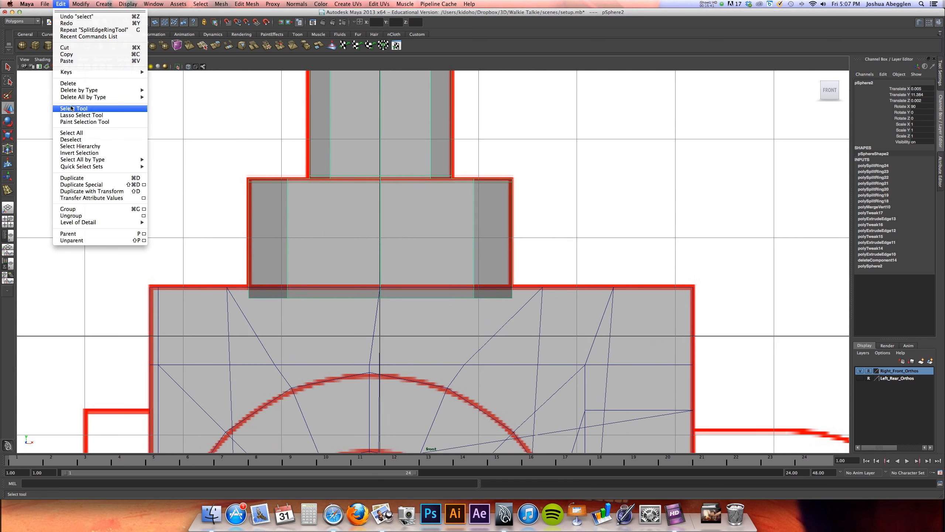
mouse_move(81, 3)
click(97, 85)
alt+middle_drag(391, 230, 379, 425)
alt+right_drag(406, 242, 367, 239)
alt+middle_drag(384, 233, 341, 138)
alt+middle_drag(376, 302, 363, 437)
alt+middle_drag(352, 263, 358, 386)
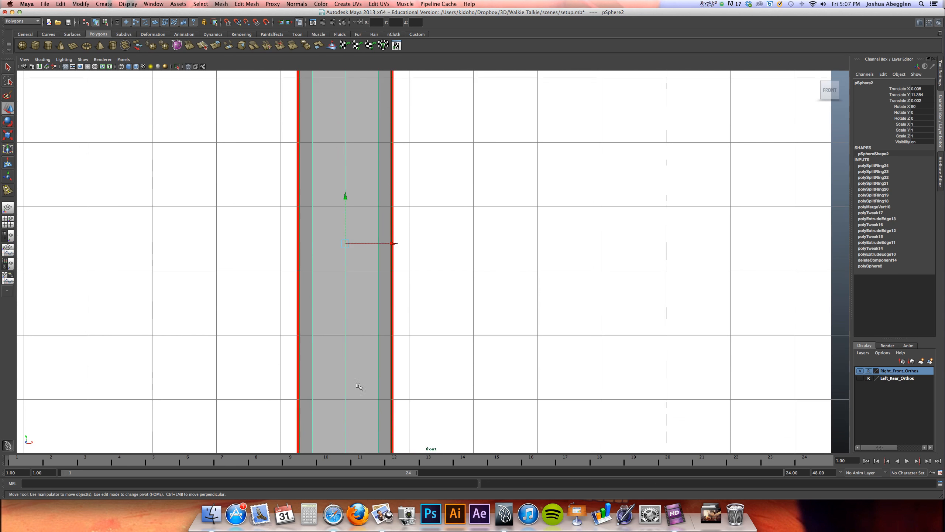
Set the antenna's Translate X and Translate Z to 0
drag(384, 243, 355, 248)
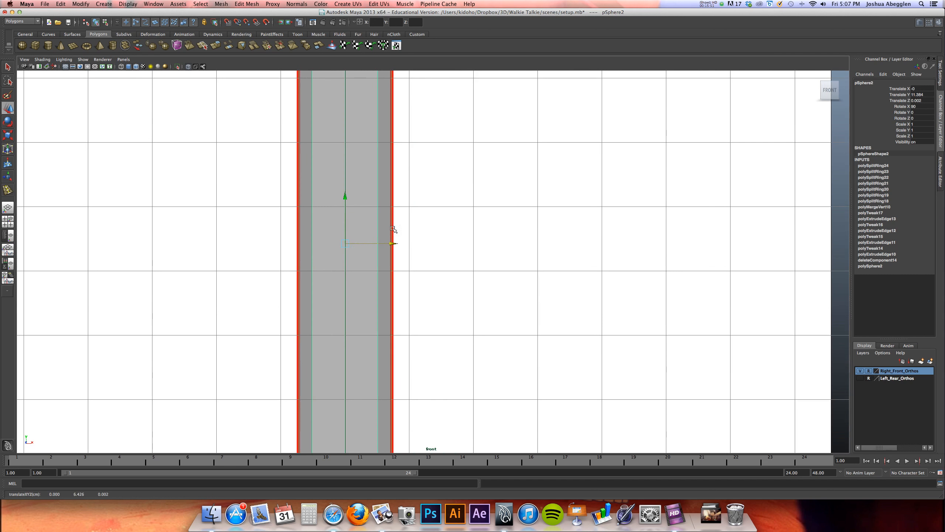
ctrl+click(921, 89)
text(0)
key(Return)
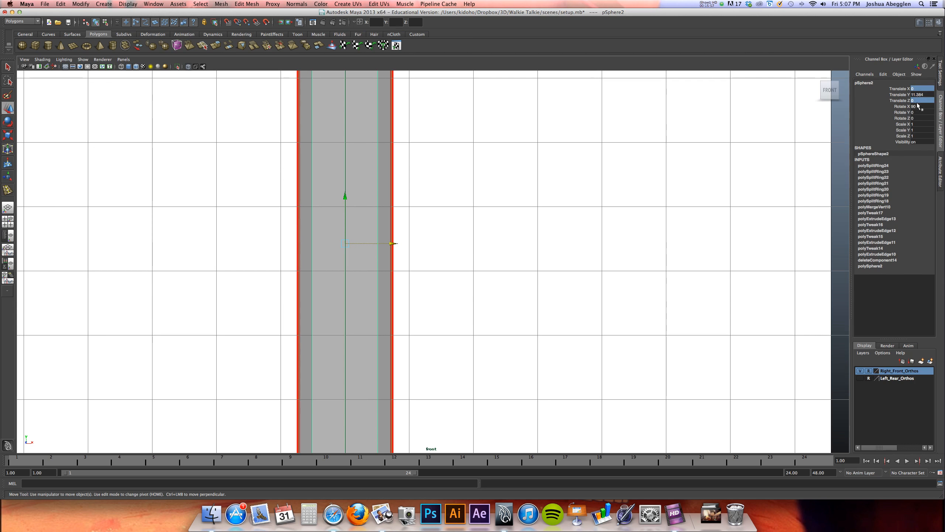
Return to the perspective view, deselect the antenna and turn on wireframe on shaded
key(space)
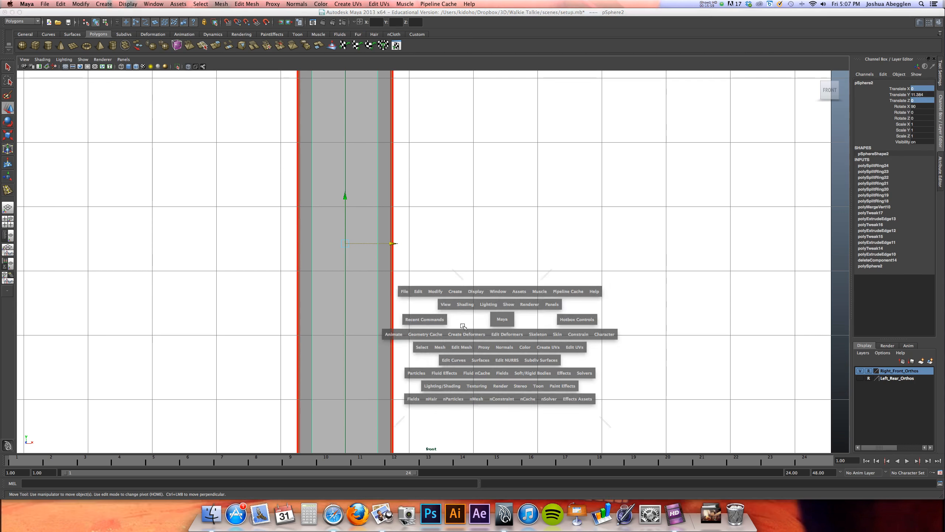
key(space)
alt+middle_drag(451, 210, 451, 187)
alt+drag(428, 261, 412, 338)
click(412, 338)
click(89, 85)
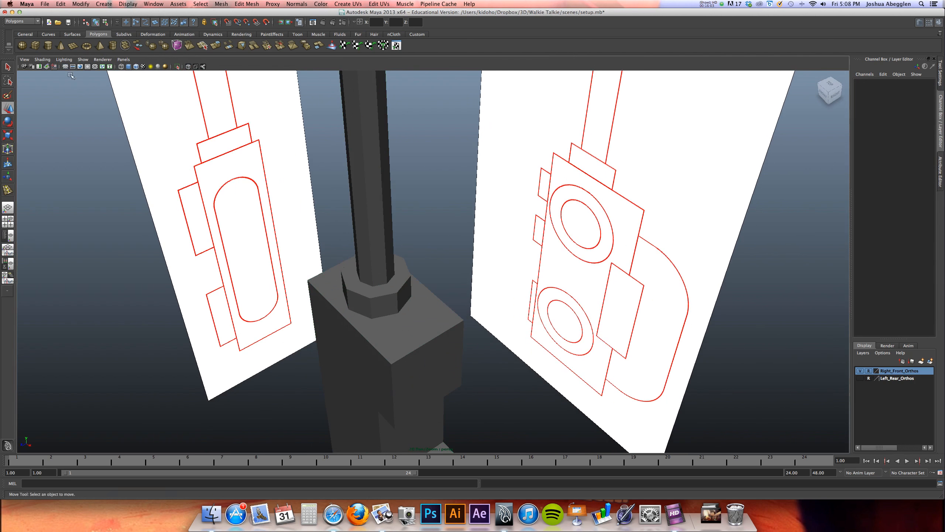
click(42, 59)
click(63, 128)
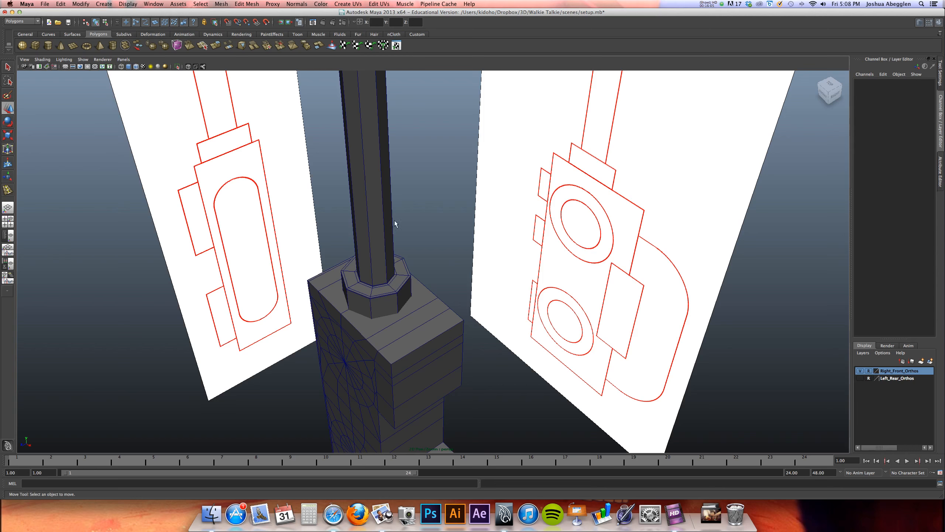
Insert an edge loop across the body's top and down its narrow side, lined up with the collar's corner
alt+right_drag(420, 238, 652, 313)
mouse_move(376, 380)
alt+mouse_down()
mouse_move(428, 374)
mouse_move(444, 351)
alt+mouse_up()
alt+middle_drag(444, 352, 515, 207)
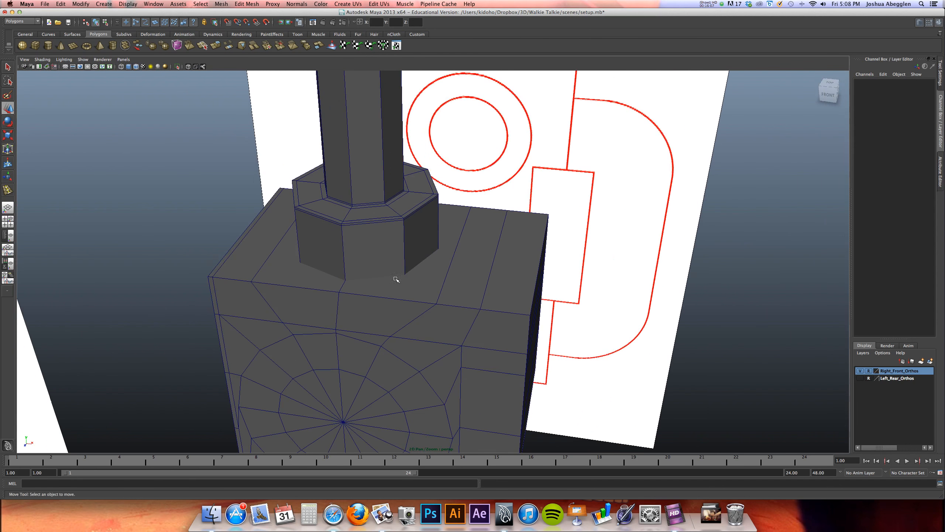
scroll(383, 275, up, 2)
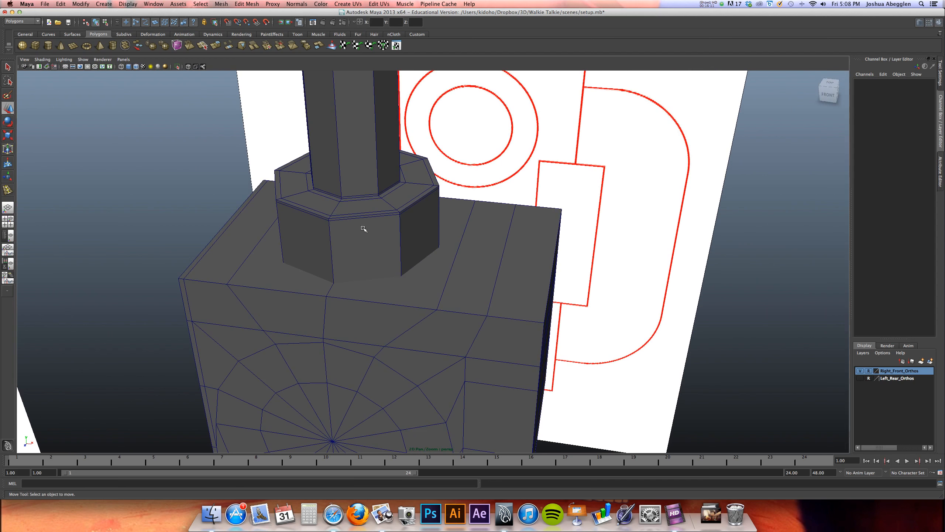
alt+drag(370, 226, 357, 243)
alt+drag(464, 237, 457, 206)
alt+drag(472, 269, 426, 219)
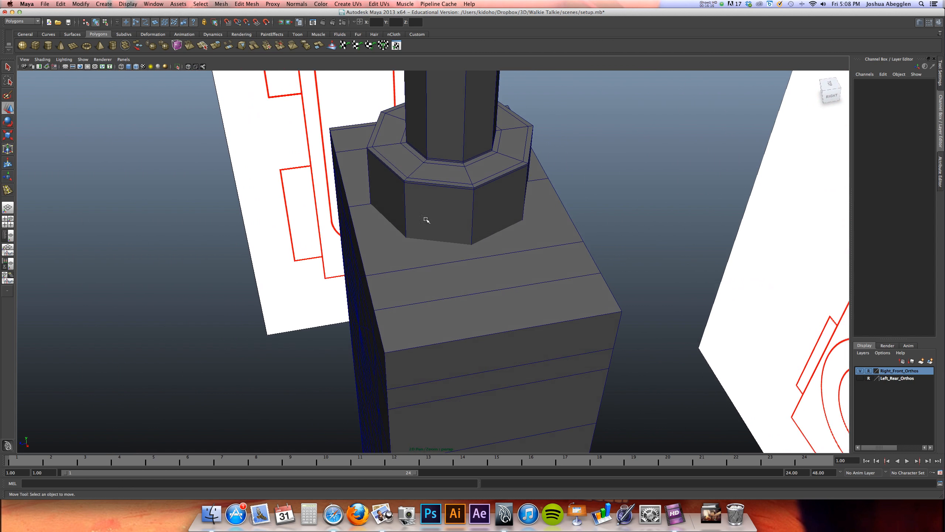
click(455, 219)
click(453, 281)
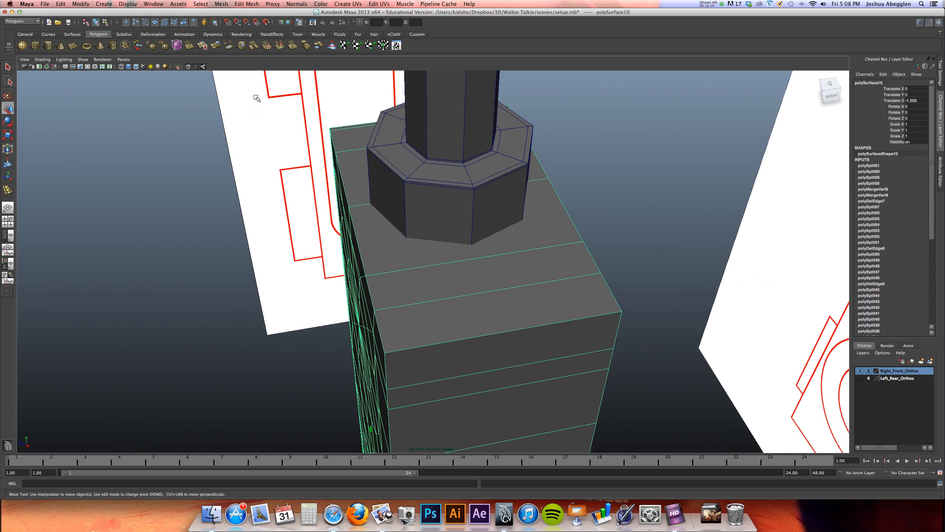
click(246, 3)
click(256, 78)
drag(480, 258, 485, 257)
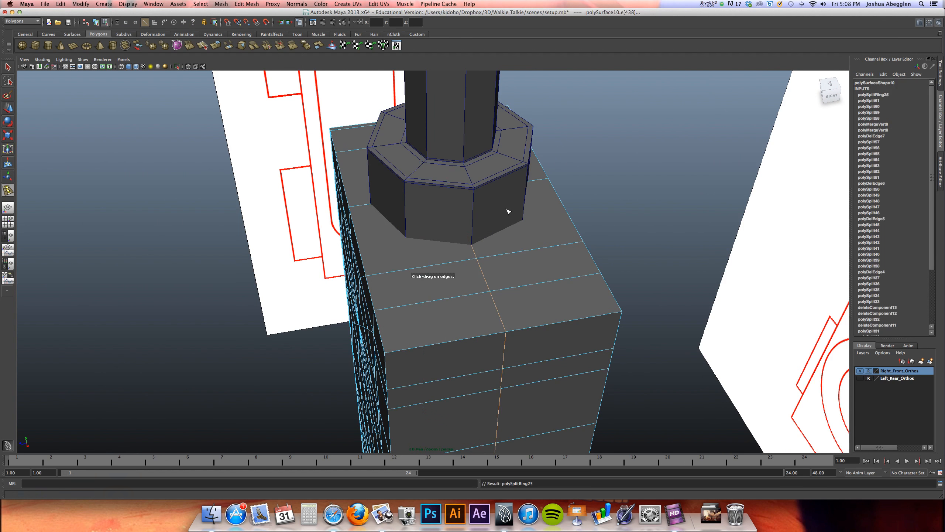
Save the scene and join the body and the antenna with a Boolean Union, shown in smooth preview
alt+right_drag(508, 210, 647, 200)
alt+drag(537, 246, 467, 211)
key(w)
click(478, 175)
right_drag(517, 162, 547, 167)
click(561, 210)
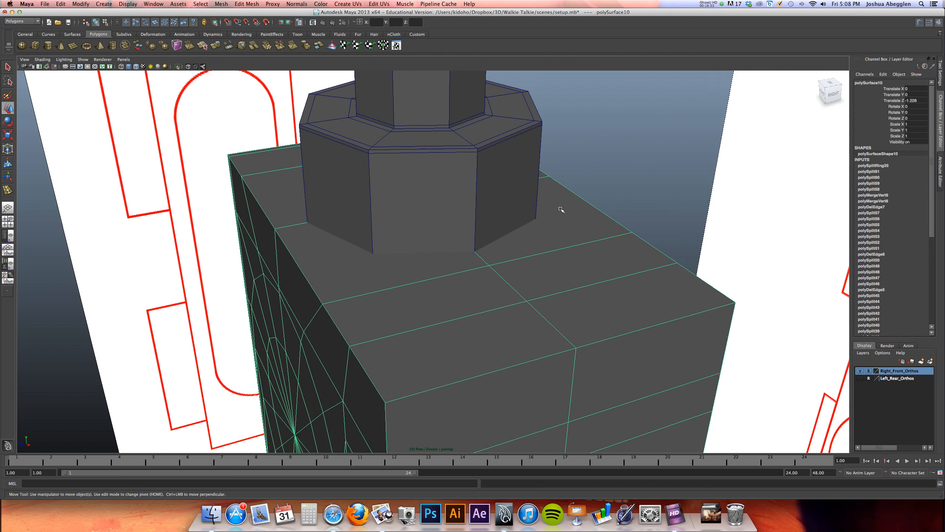
click(523, 142)
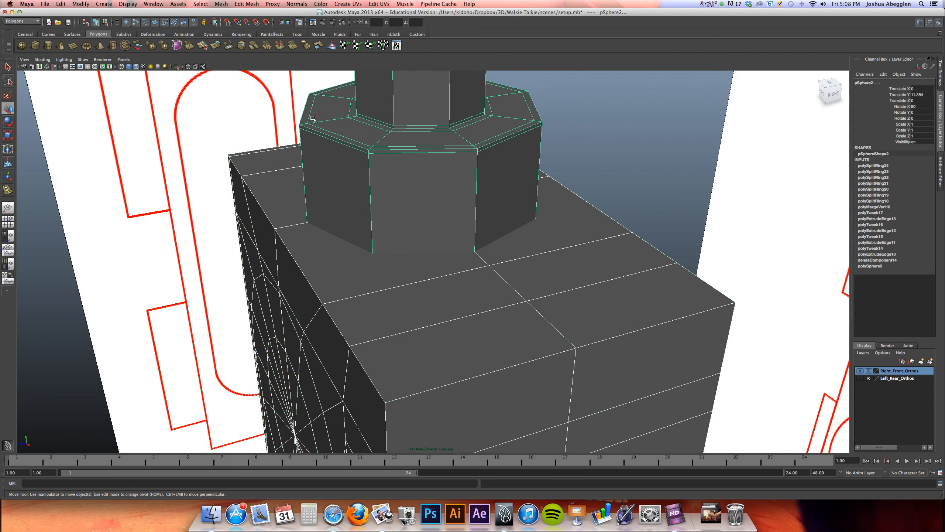
key(super+s)
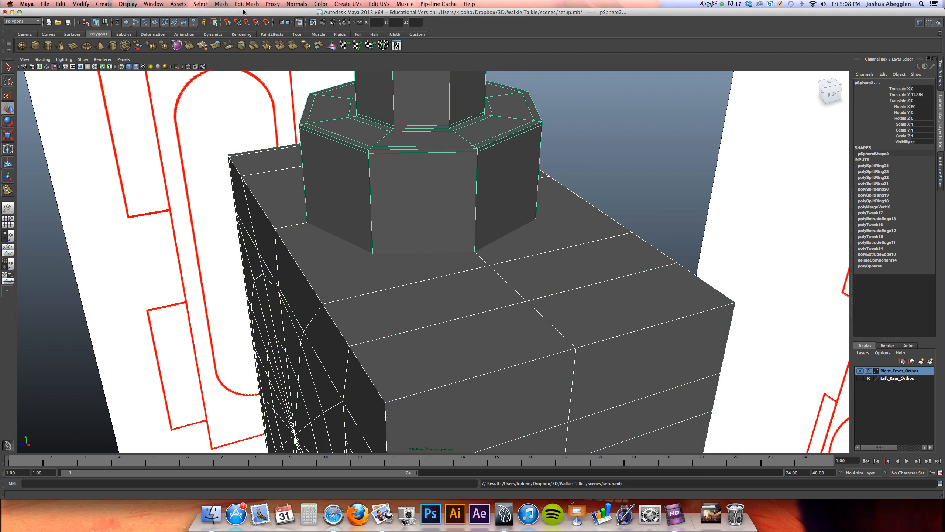
click(223, 5)
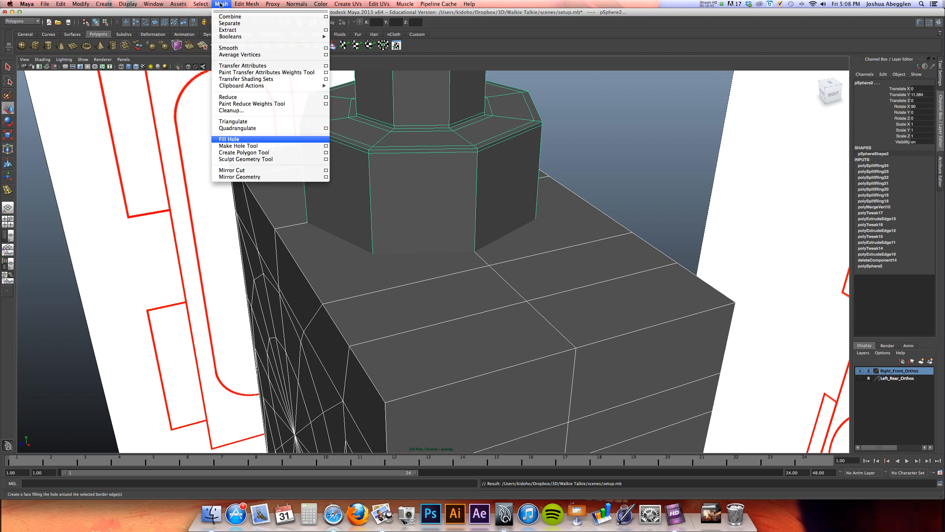
mouse_move(237, 37)
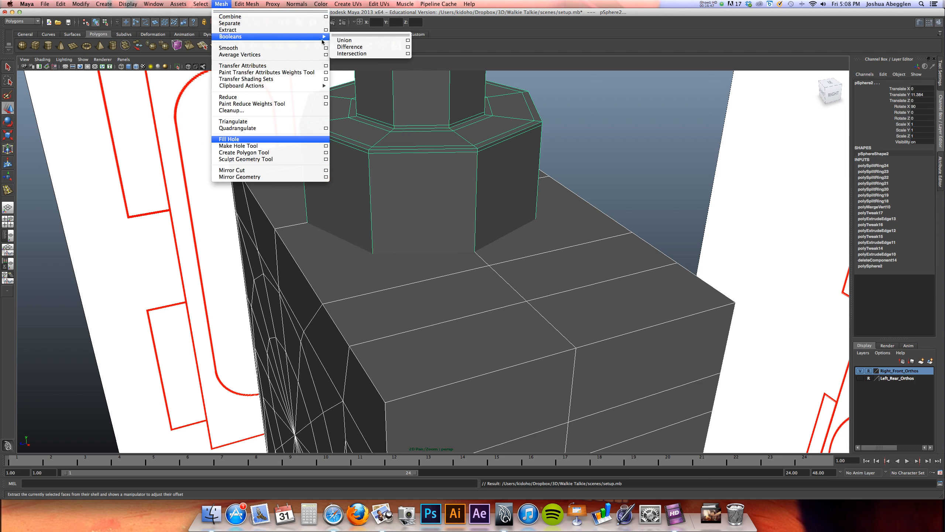
click(350, 40)
key(w)
key(3)
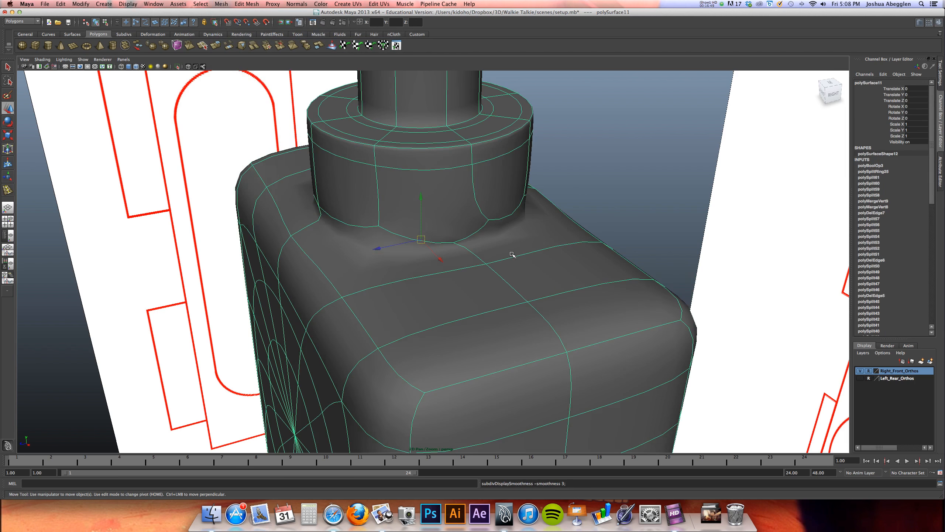
Merge the duplicate vertices at the antenna collar's base corners with the body's vertices, then return to the unsmoothed display
key(1)
right_drag(482, 248, 470, 247)
click(478, 255)
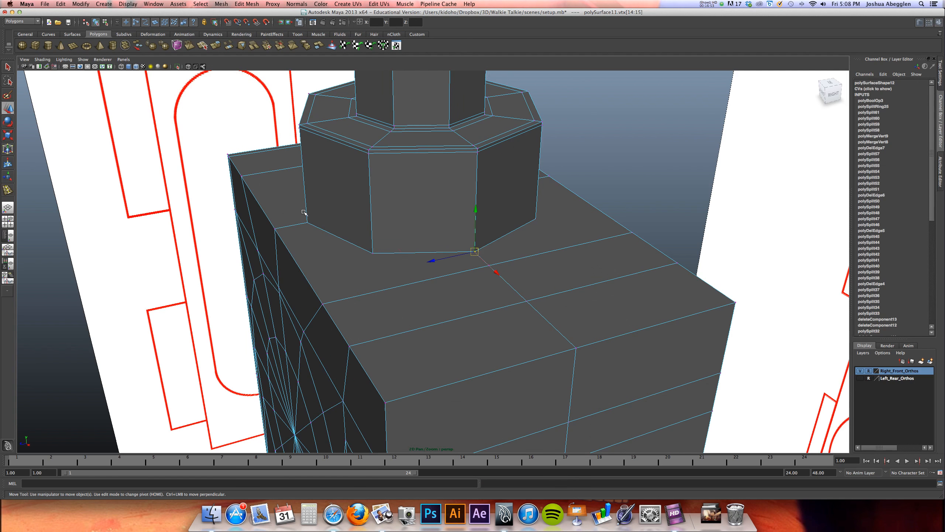
shift+drag(309, 222, 312, 227)
alt+drag(300, 250, 372, 256)
alt+middle_drag(368, 255, 609, 209)
shift+drag(329, 275, 329, 275)
alt+drag(328, 275, 250, 317)
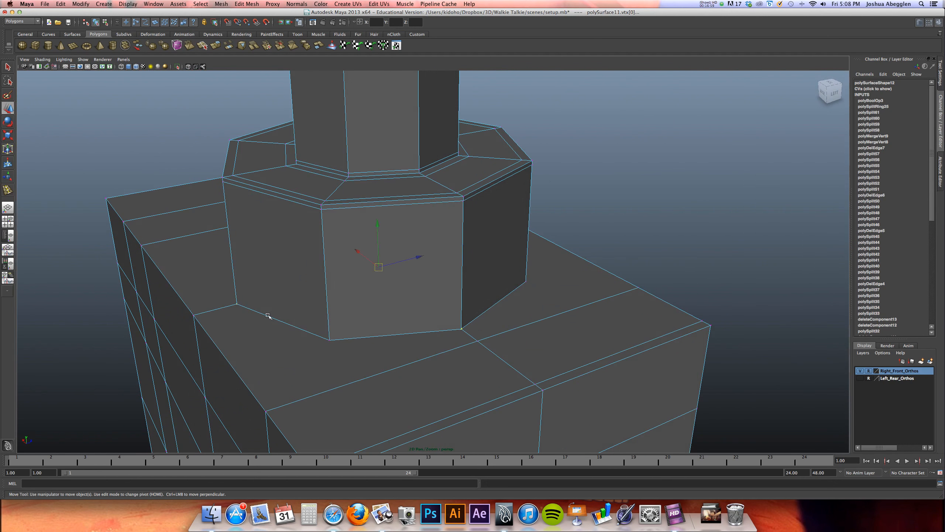
key(3)
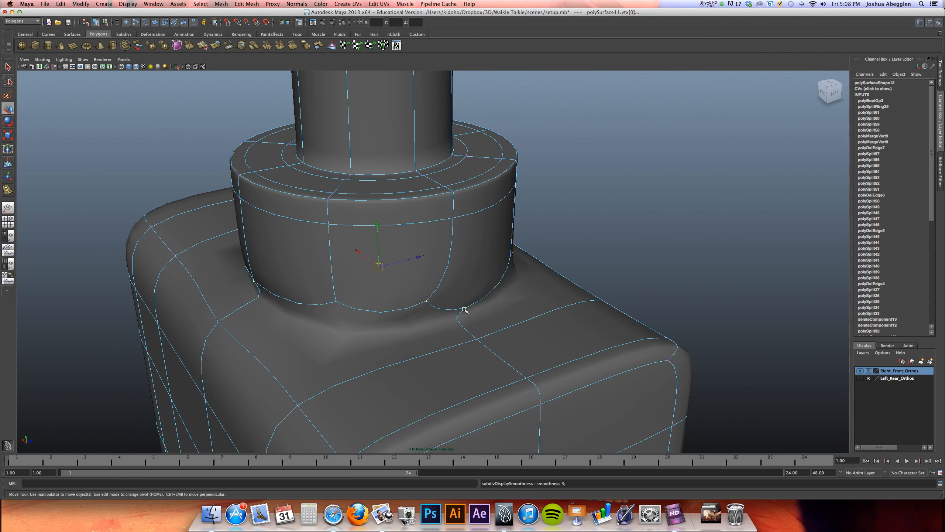
click(257, 3)
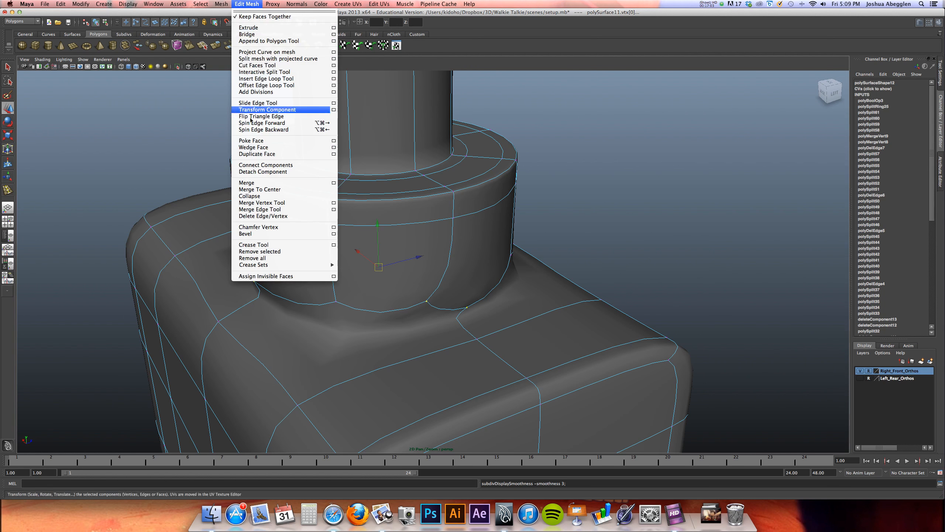
click(271, 184)
key(1)
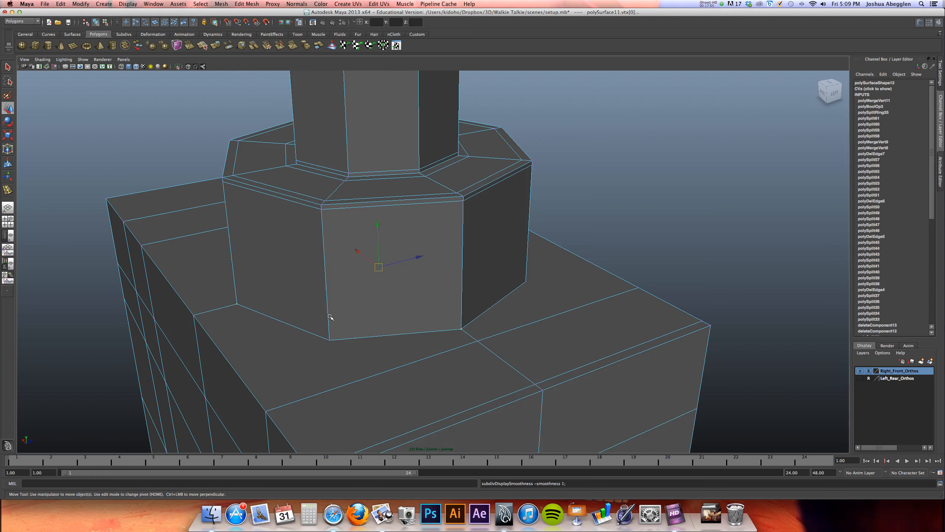
Split the body's top with two edges running from the collar's rear corners to the body's rear edge using the Interactive Split Tool
alt+middle_drag(334, 301, 352, 218)
alt+drag(352, 218, 355, 304)
alt+middle_drag(355, 309, 366, 218)
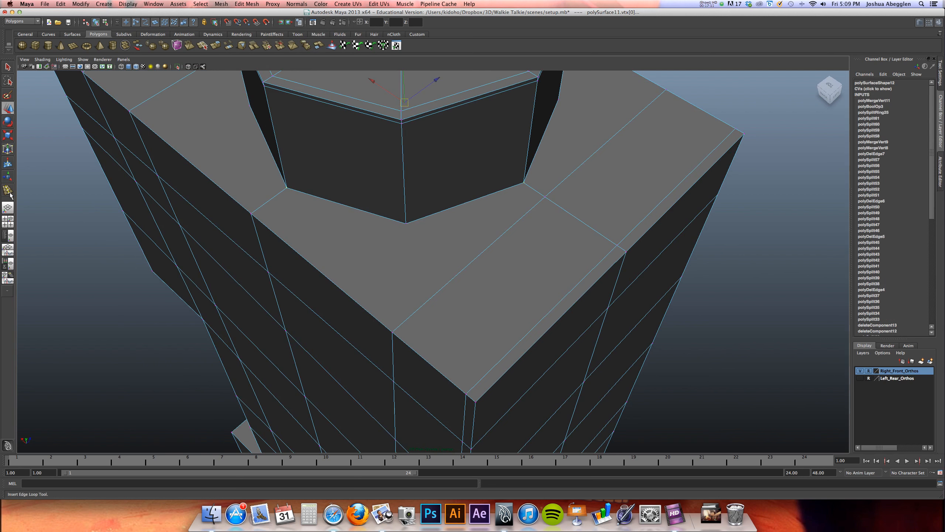
click(246, 4)
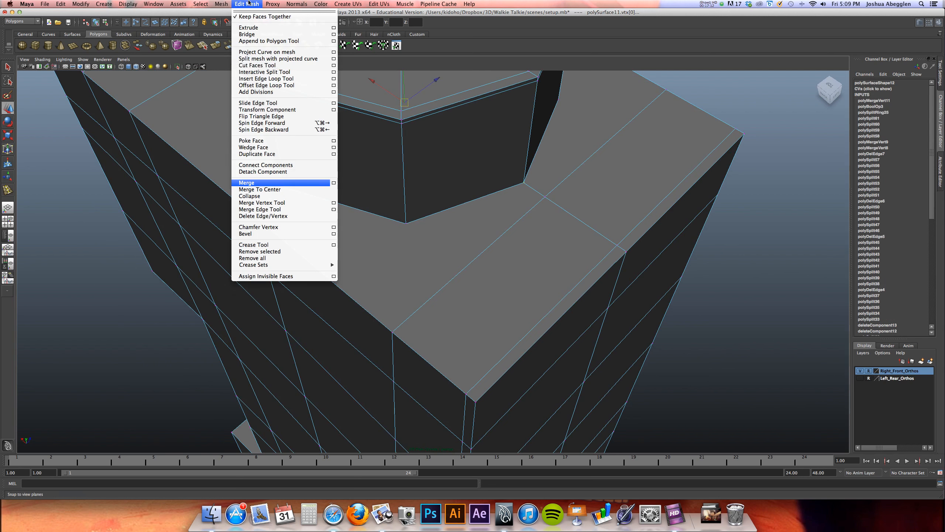
click(270, 74)
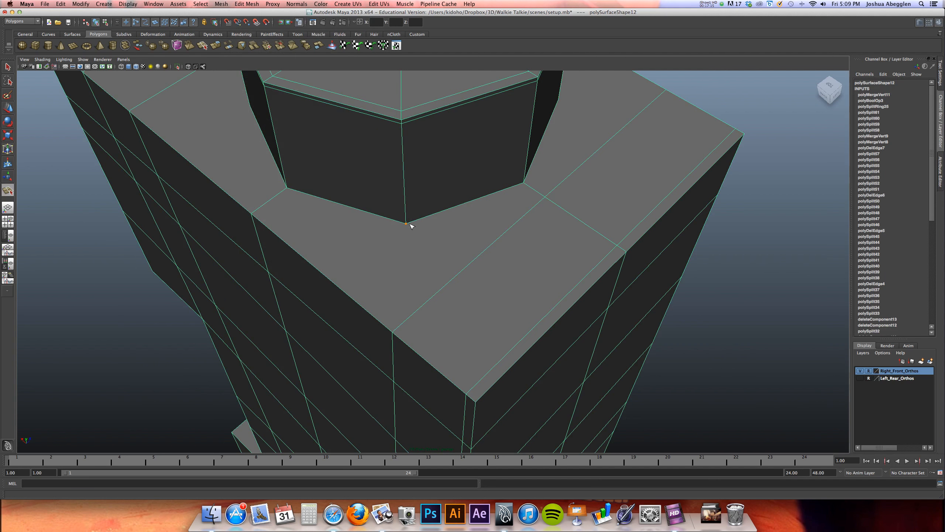
key(w)
alt+drag(294, 316, 361, 289)
alt+middle_drag(361, 289, 434, 254)
key(y)
key(w)
alt+drag(515, 206, 418, 271)
key(y)
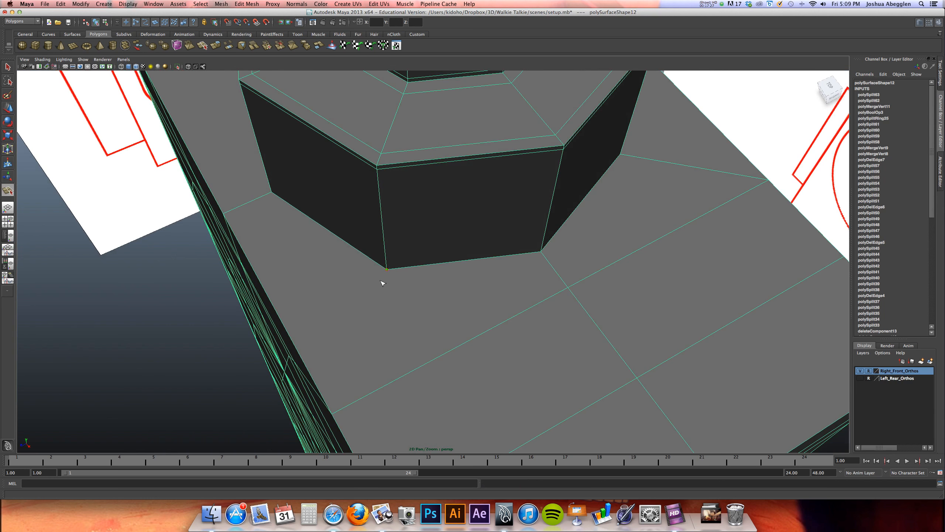
Split the top with two matching edges from the collar's front corners to the body's front edge, and check them in smooth preview
click(375, 391)
alt+middle_drag(363, 360, 437, 268)
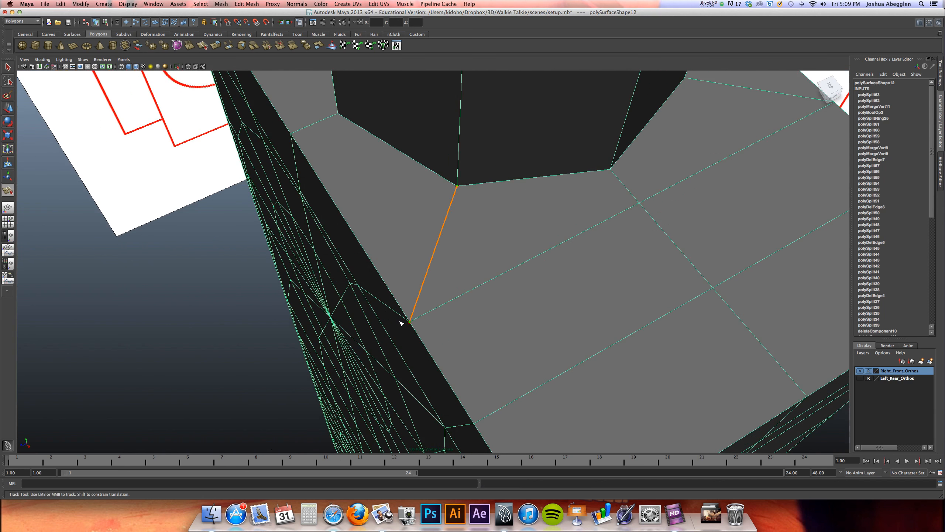
key(Return)
alt+drag(384, 317, 431, 257)
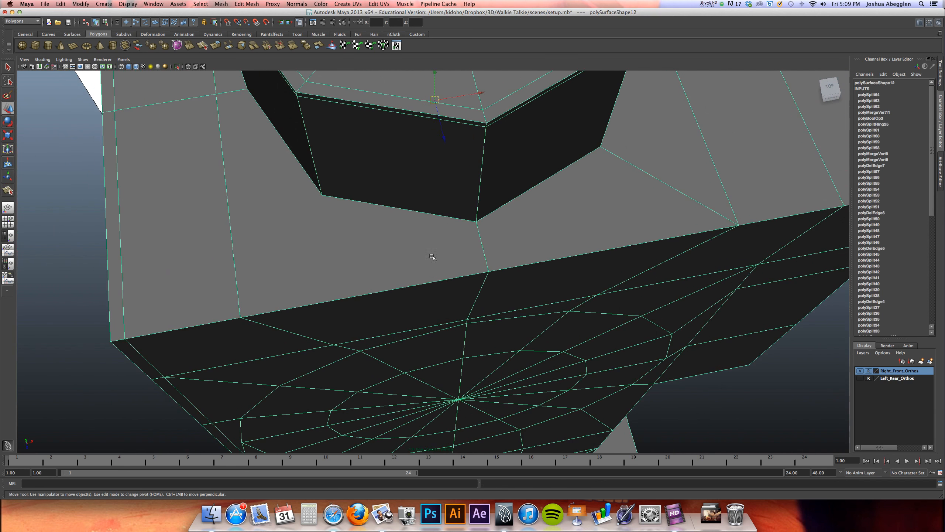
key(y)
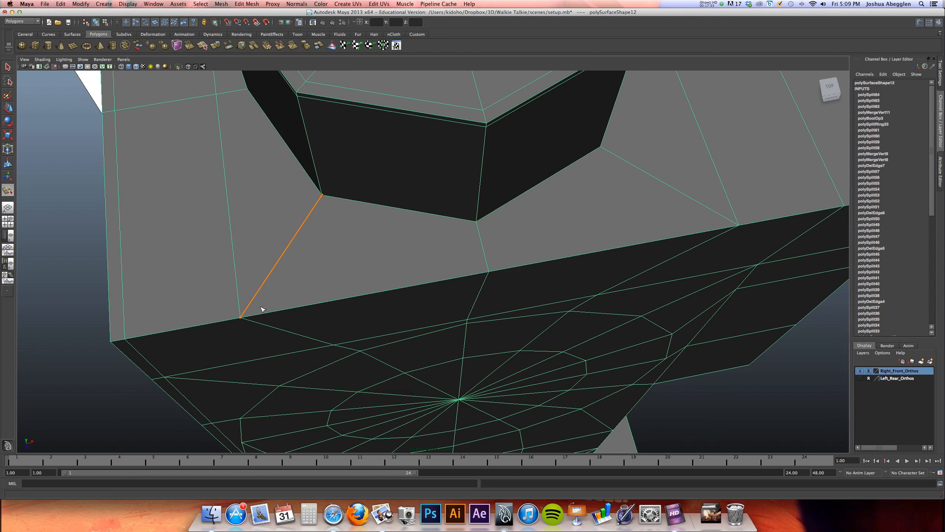
key(Return)
alt+right_drag(421, 219, 381, 272)
alt+drag(382, 272, 347, 317)
key(3)
alt+drag(409, 288, 344, 316)
key(1)
Insert edge loops just above and just outside the seam between the collar and the body's top, and inspect the smoothed model
alt+right_drag(370, 272, 494, 226)
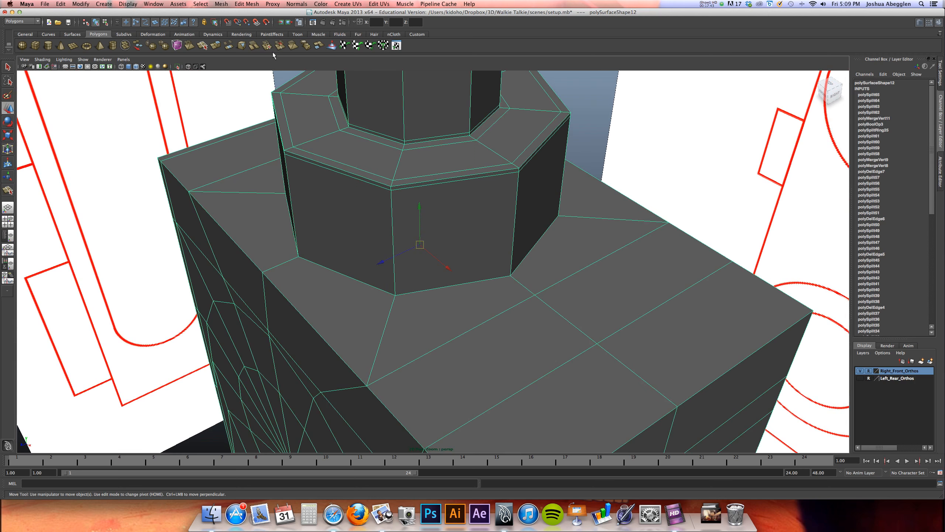
click(247, 4)
click(260, 84)
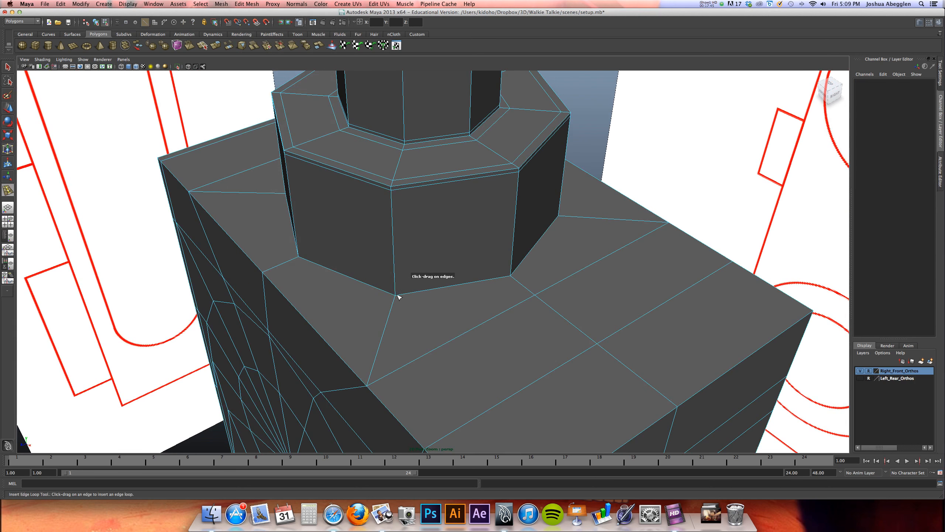
drag(396, 290, 402, 300)
drag(400, 293, 395, 302)
key(2)
scroll(447, 238, down, 5)
right_drag(457, 218, 207, 251)
alt+right_drag(550, 210, 395, 213)
key(w)
click(481, 186)
alt+drag(481, 186, 440, 278)
scroll(440, 278, up, 4)
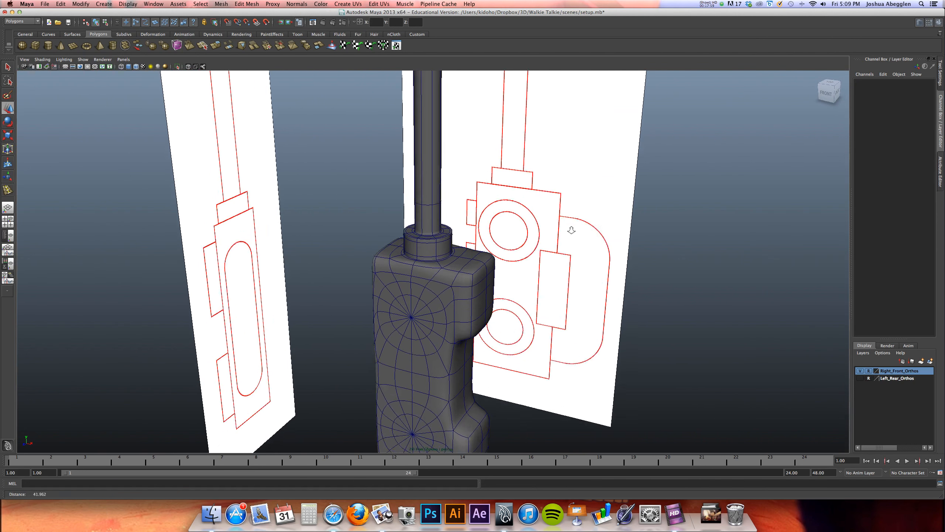
Turn off smooth preview and select the full outer ring of faces around both circles on the body's front
click(442, 278)
key(1)
scroll(442, 278, down, 1)
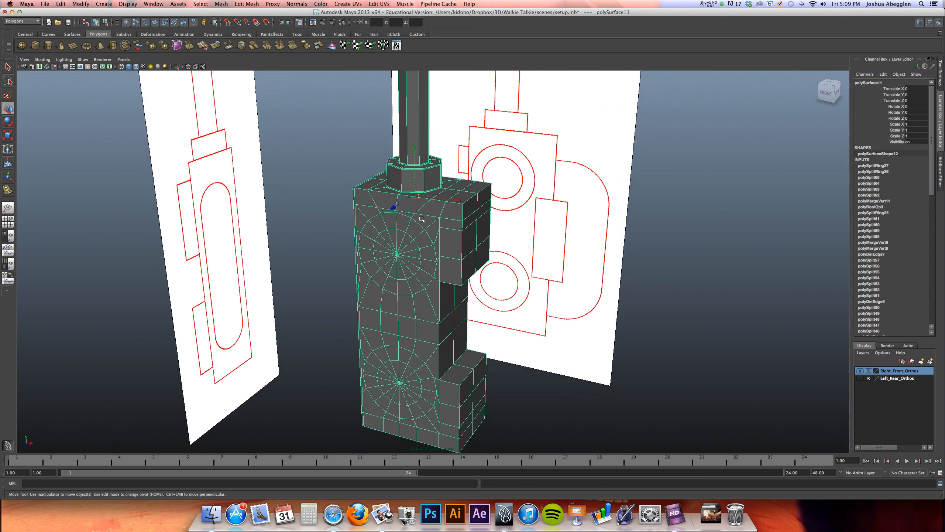
scroll(513, 220, up, 4)
right_drag(414, 227, 415, 246)
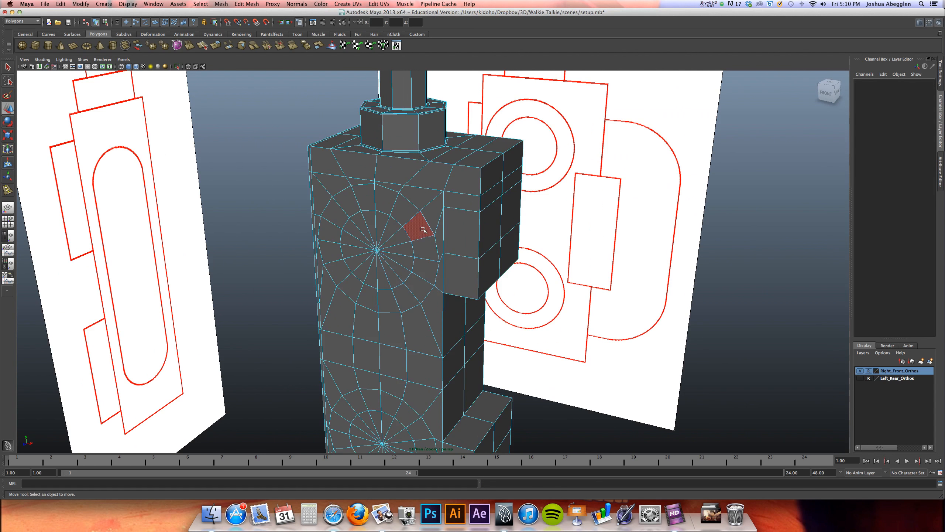
click(422, 229)
shift+double_click(428, 251)
alt+middle_drag(429, 251, 445, 125)
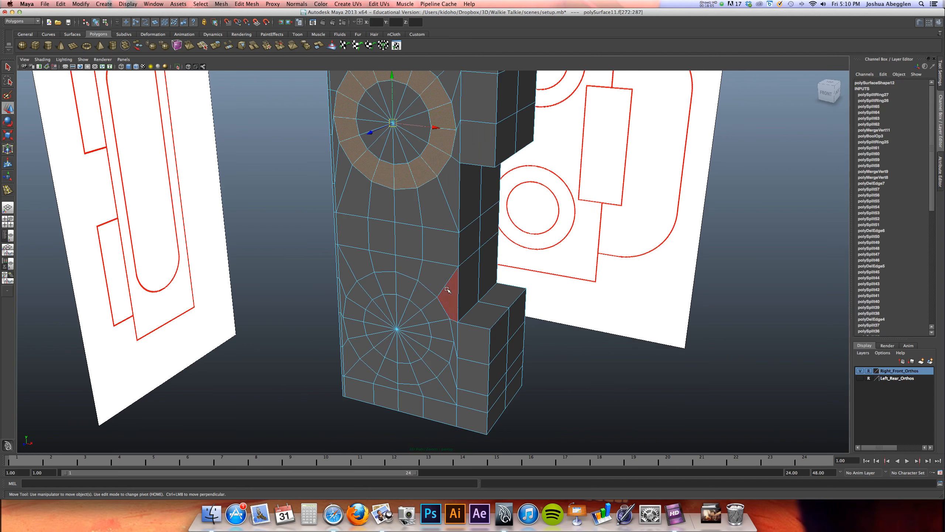
shift+double_click(440, 335)
mouse_move(440, 334)
alt+mouse_down()
mouse_move(417, 340)
mouse_move(442, 336)
alt+mouse_up()
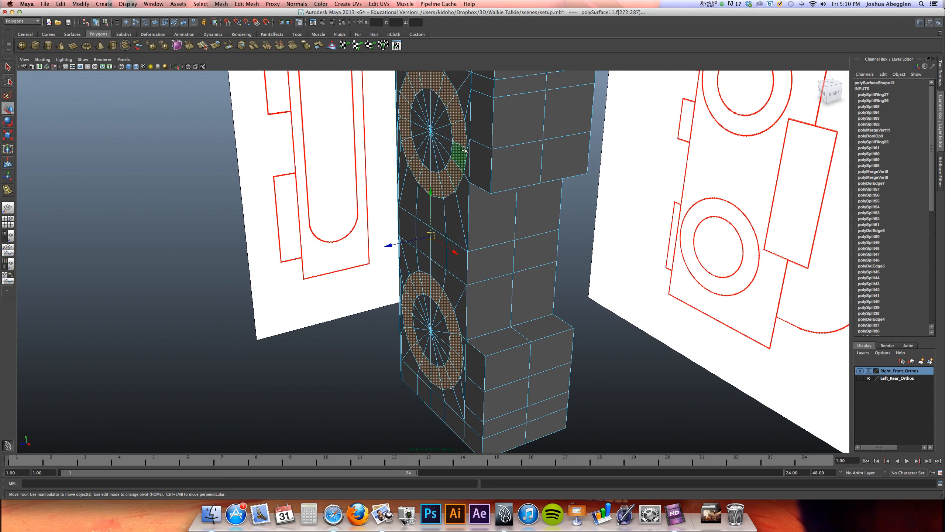
Extrude both face rings outward about 1.06 units, matching the protruding outlines in the side-view reference
alt+drag(463, 149, 428, 217)
key(space)
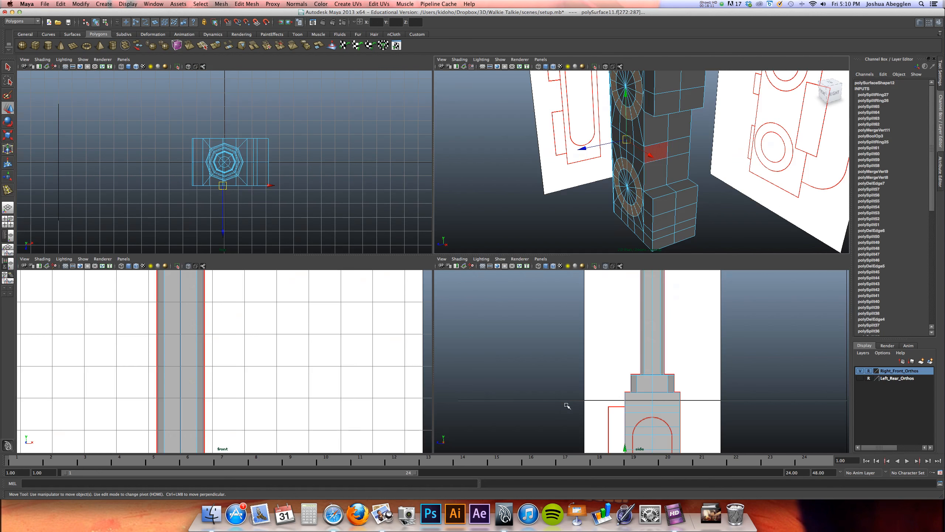
key(space)
scroll(540, 163, down, 1)
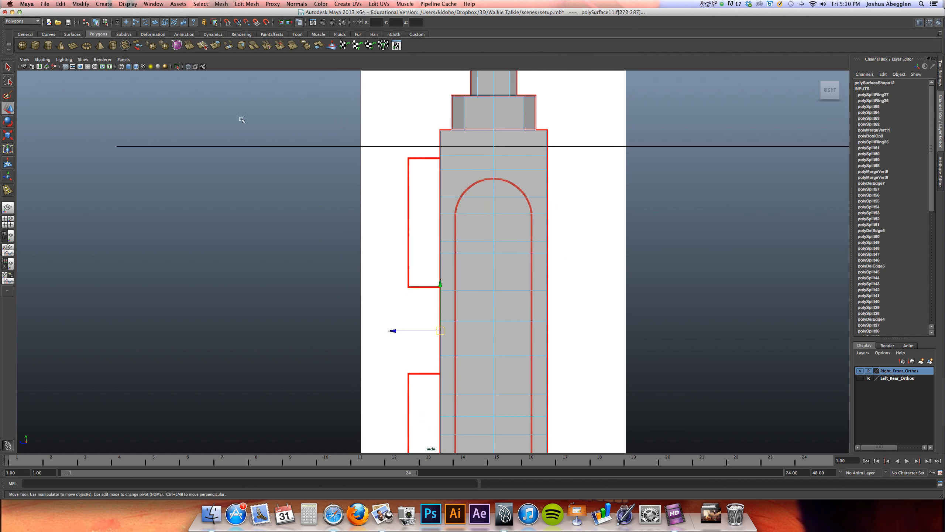
key(ctrl+e)
drag(395, 233, 358, 232)
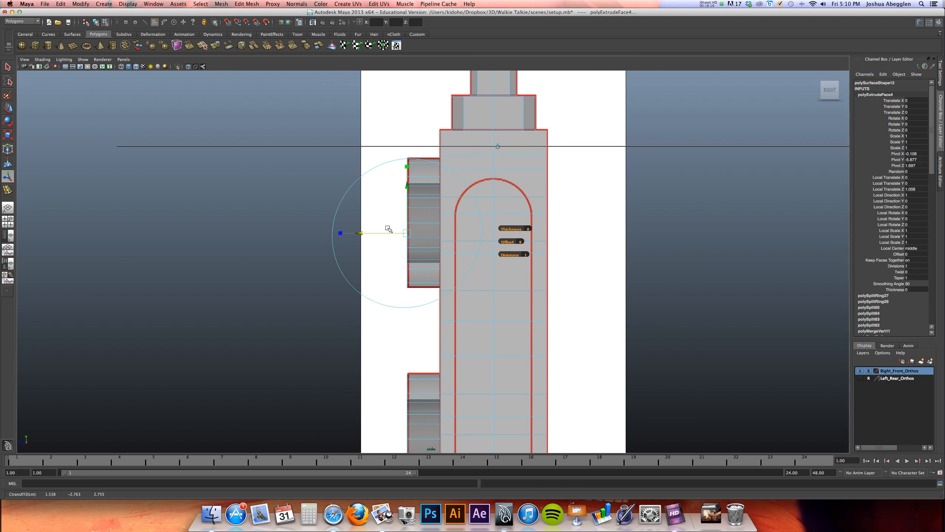
key(space)
alt+drag(489, 236, 560, 179)
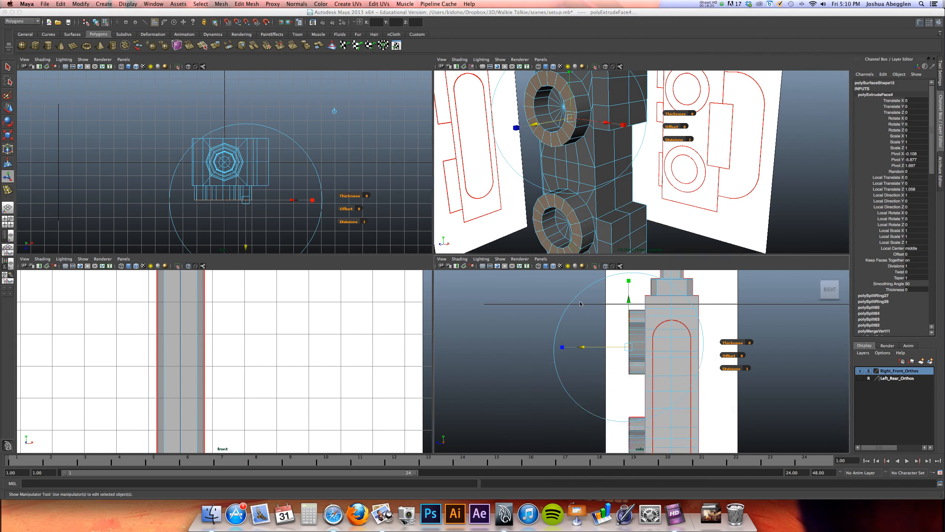
Return to object mode and, in the side view, cut the mesh vertically near the rings' outer face and along the body's front edge
key(space)
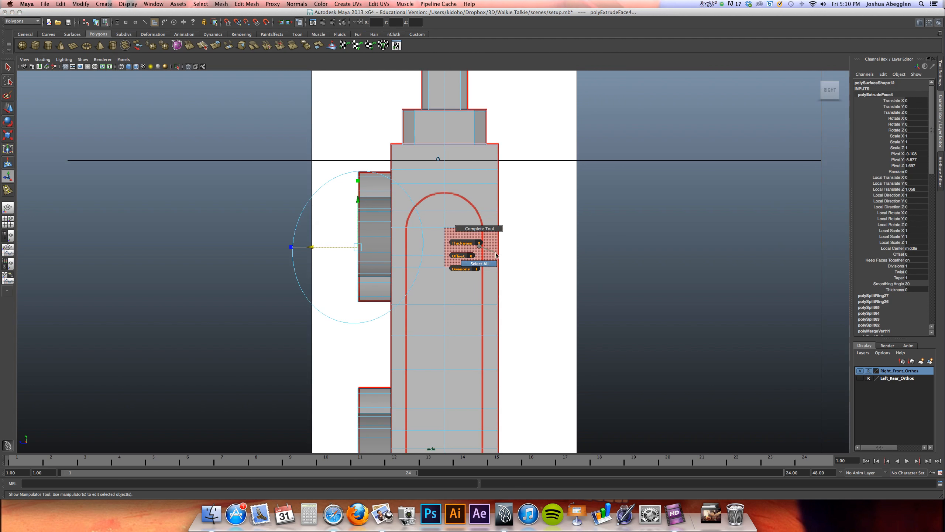
right_drag(476, 208, 497, 207)
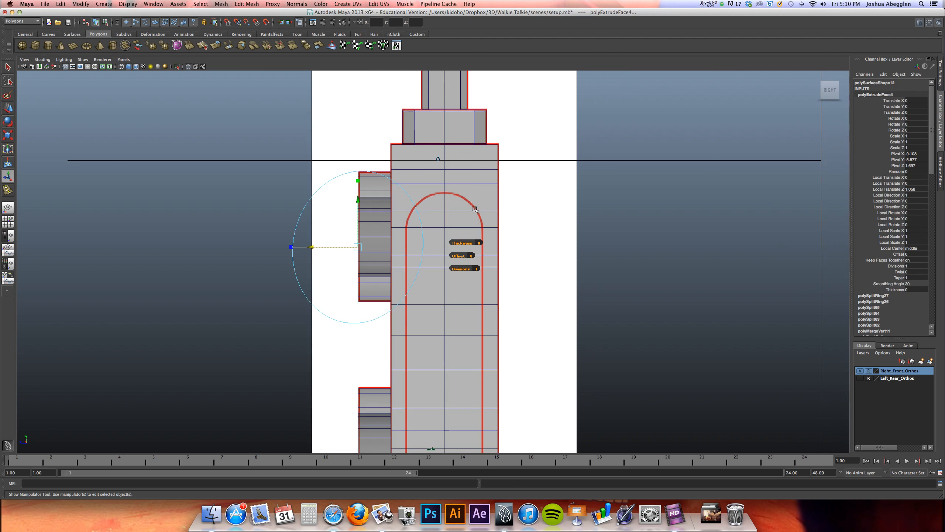
click(256, 3)
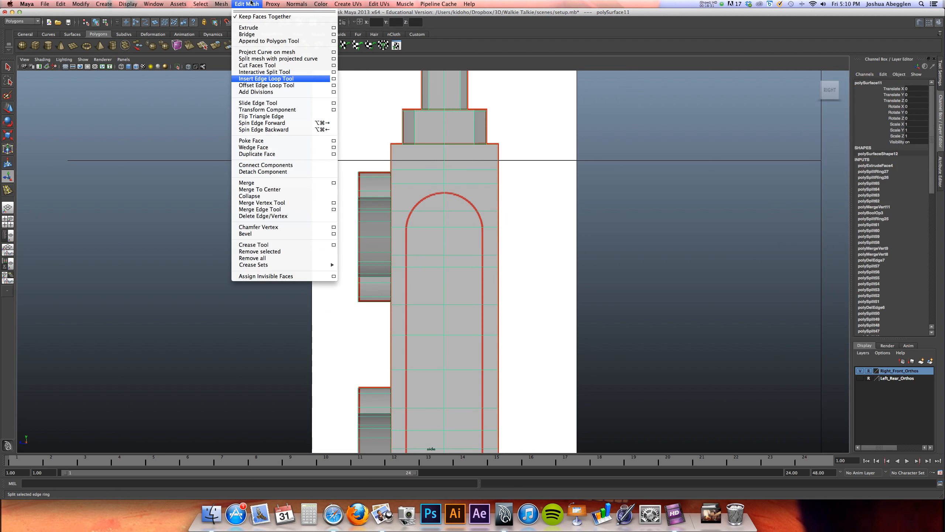
click(256, 65)
scroll(527, 181, up, 6)
alt+middle_drag(503, 233, 544, 323)
drag(338, 181, 340, 161)
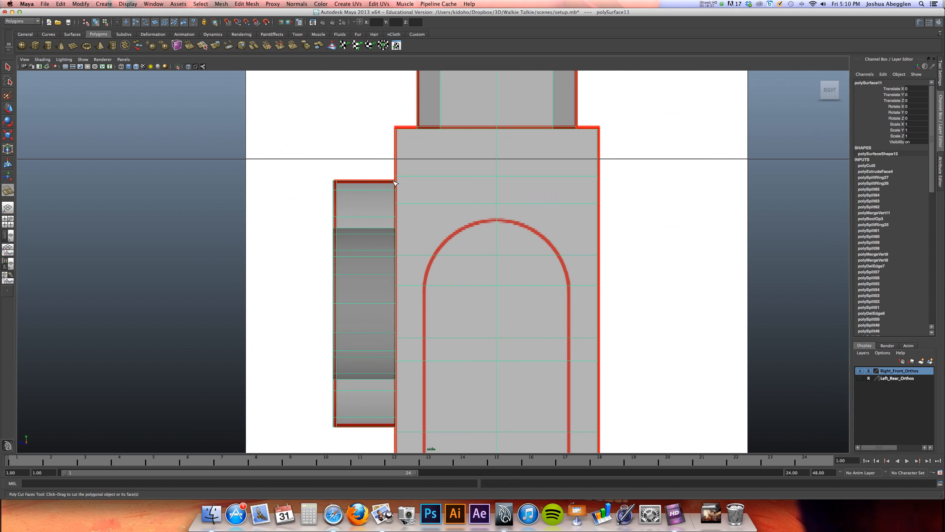
mouse_move(404, 139)
mouse_down()
mouse_move(461, 171)
mouse_move(388, 141)
mouse_up()
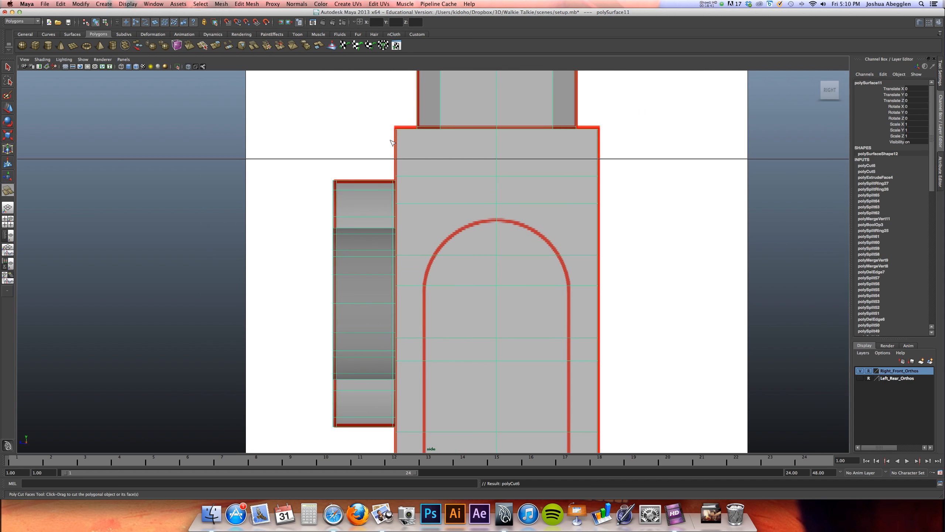
Examine the extruded rings and the body in smooth preview in the perspective view
key(space)
key(3)
alt+right_drag(533, 161, 615, 148)
alt+drag(554, 170, 588, 138)
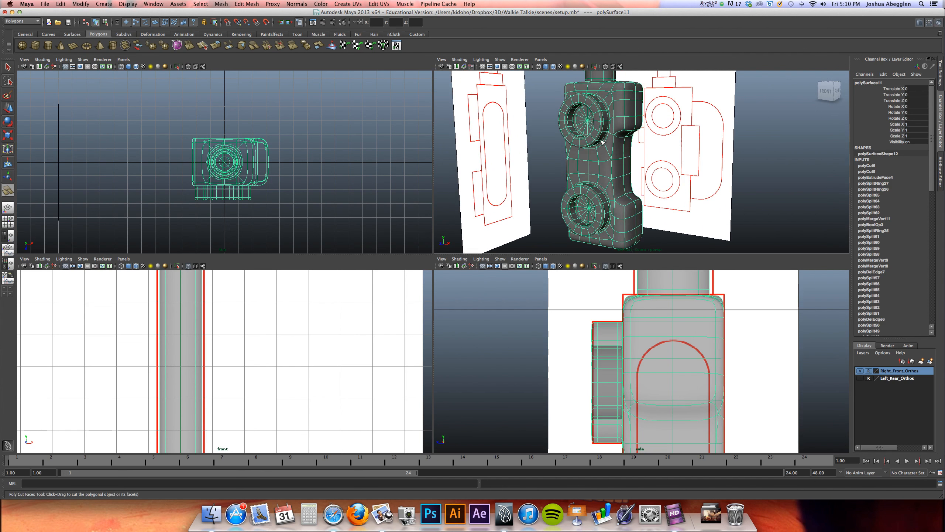
scroll(594, 131, up, 5)
key(space)
key(w)
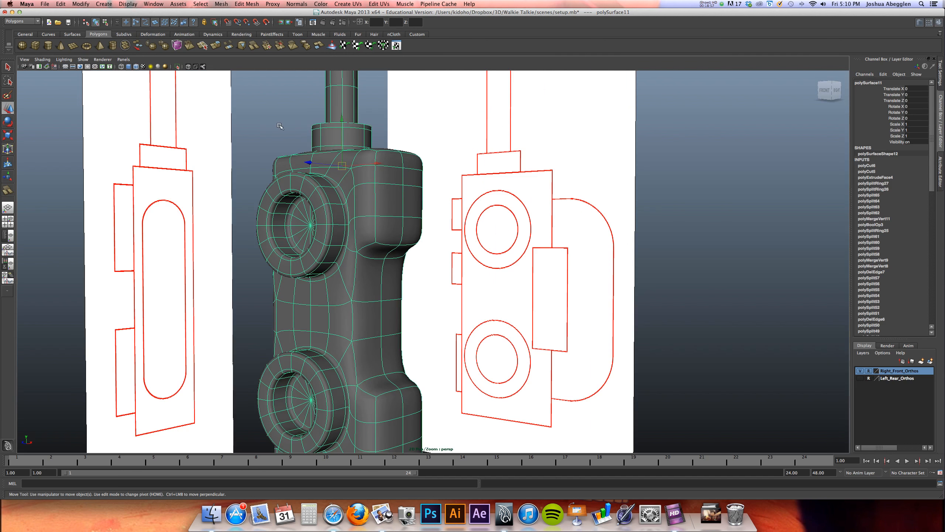
click(279, 128)
With the Insert Edge Loop Tool, add supporting loops beside the notch's inner vertical edge and along the upper block's outer edge
alt+drag(278, 126, 420, 231)
click(447, 234)
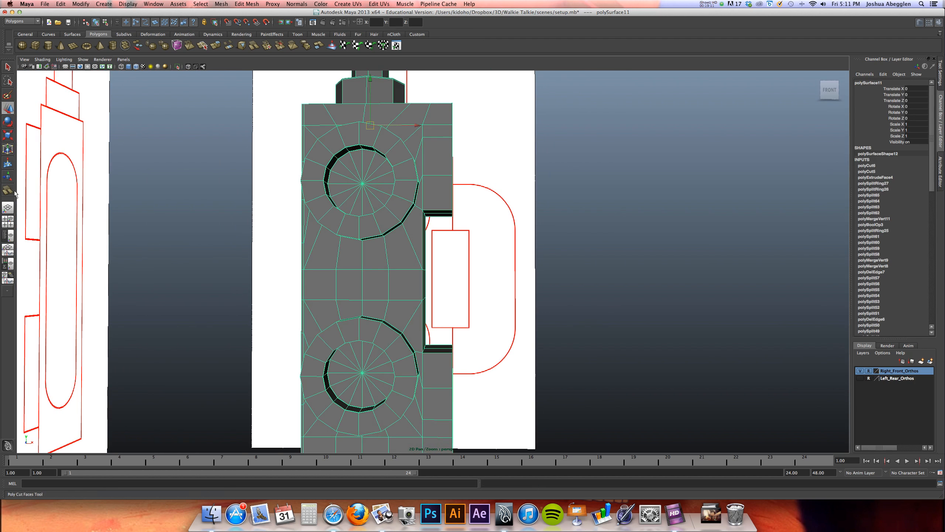
click(246, 3)
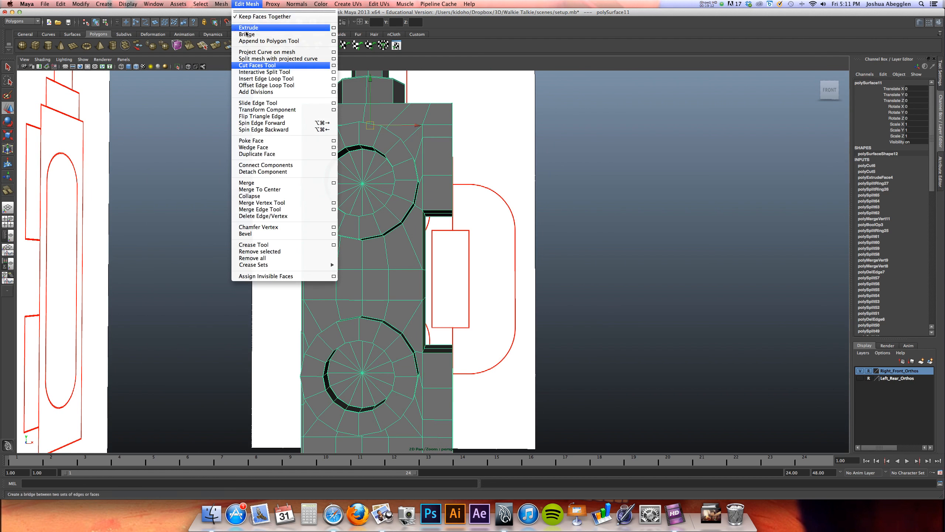
click(267, 78)
alt+right_drag(521, 226, 547, 224)
alt+middle_drag(450, 167, 448, 231)
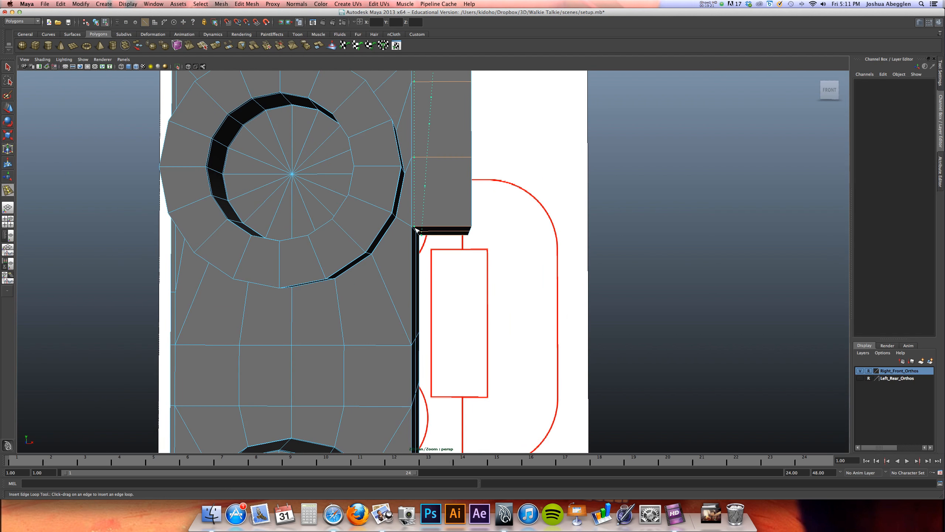
drag(416, 229, 416, 229)
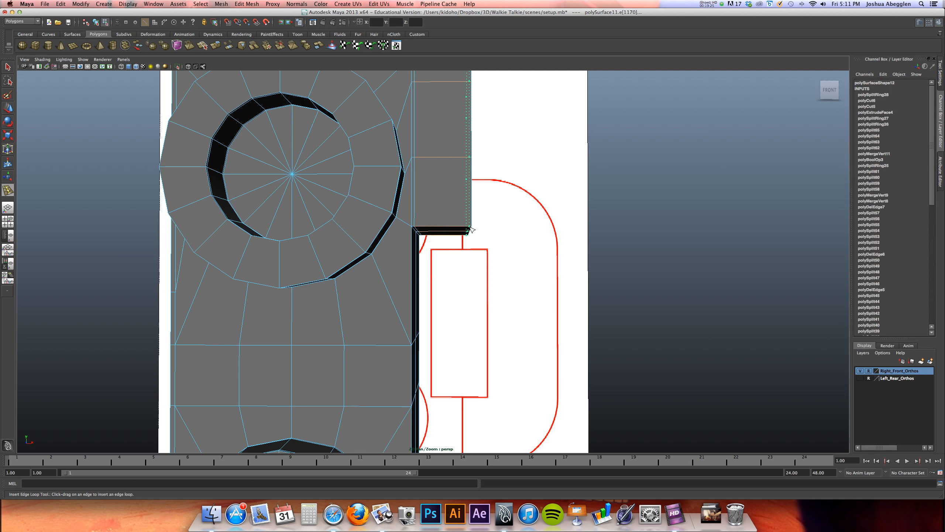
drag(471, 228, 288, 239)
Insert further supporting edge loops along the body's front and rear vertical edges and around the lower block, using smooth preview
key(3)
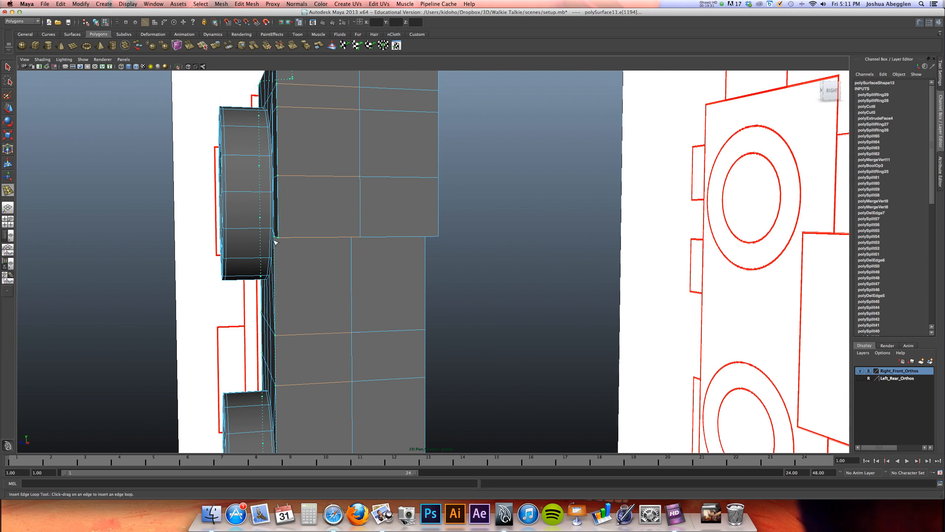
key(3)
drag(283, 241, 359, 255)
alt+middle_drag(382, 256, 347, 159)
alt+drag(337, 256, 354, 258)
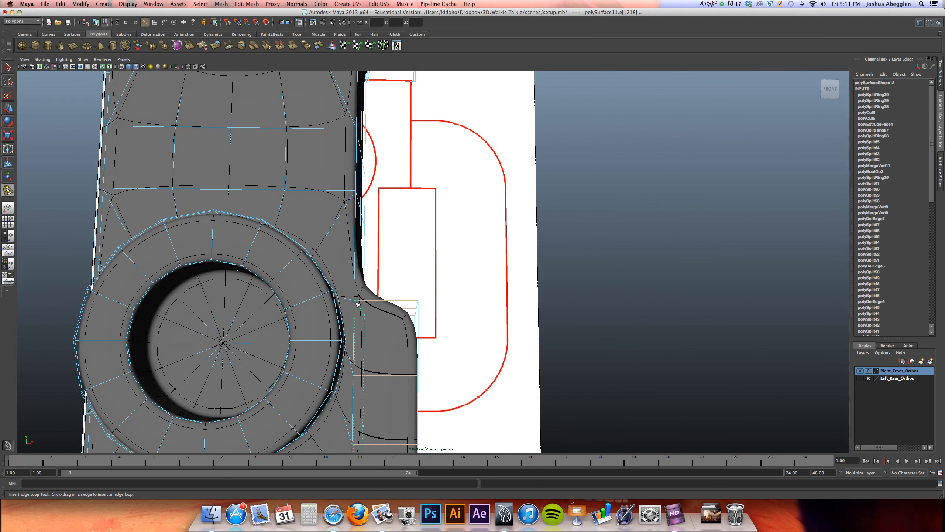
drag(360, 305, 391, 320)
alt+drag(391, 320, 389, 287)
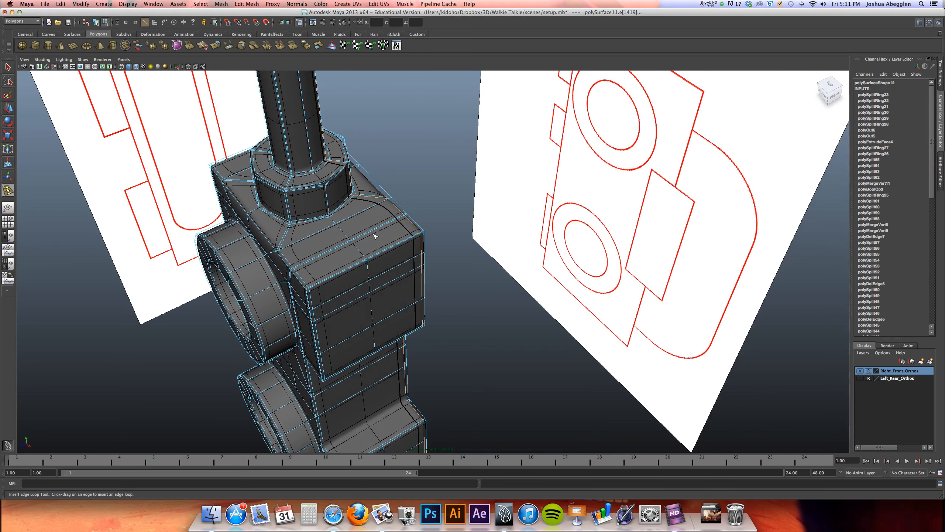
Return to object selection and examine the smoothed body corners, antenna base and front rings from several angles
alt+right_drag(375, 235, 420, 250)
alt+middle_drag(344, 218, 365, 260)
right_drag(374, 262, 394, 251)
key(w)
alt+drag(370, 275, 288, 307)
alt+drag(297, 252, 380, 273)
alt+middle_drag(328, 173, 372, 326)
alt+middle_drag(326, 234, 338, 289)
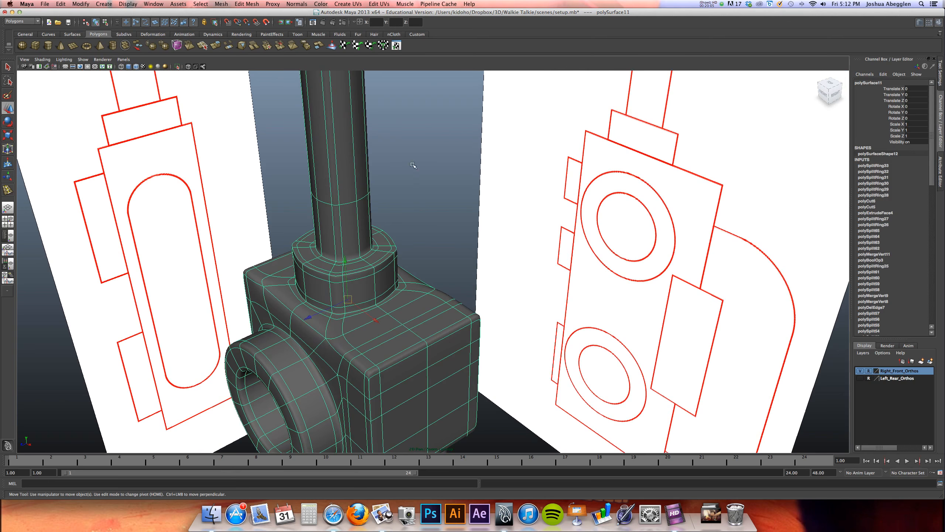
Deselect the model and turn off wireframe on shaded to inspect the smoothed surface
click(434, 166)
scroll(438, 167, down, 3)
alt+middle_drag(424, 177, 396, 229)
alt+drag(396, 229, 364, 214)
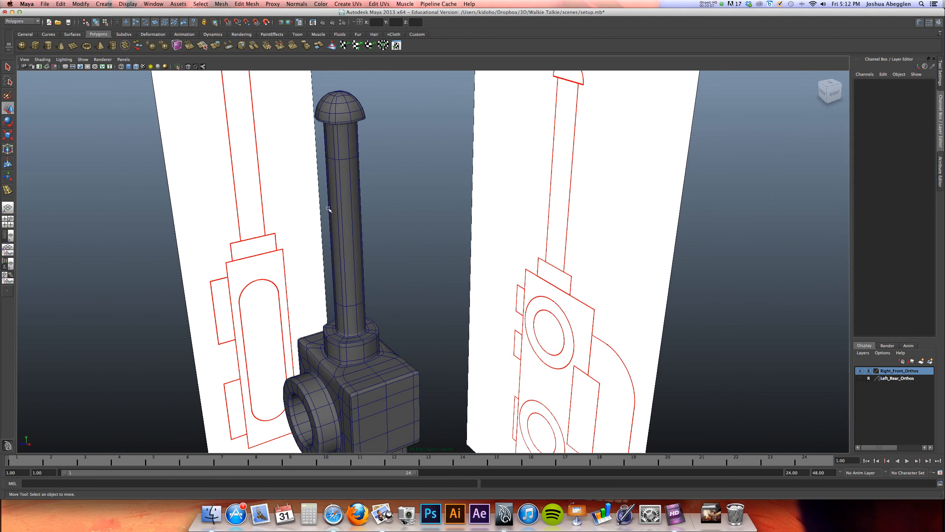
click(43, 60)
click(62, 127)
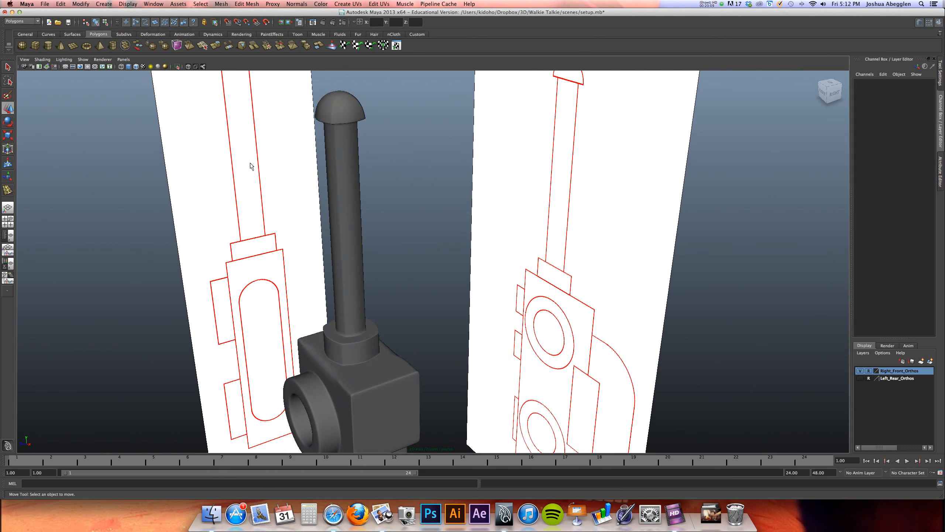
alt+drag(358, 245, 397, 238)
Undo the last edge loop insertions and redo them to compare their effect on the smoothed body
key(super+z)
key(super+z)
key(super+z)
key(super+z)
key(super+z)
key(super+z)
key(super+z)
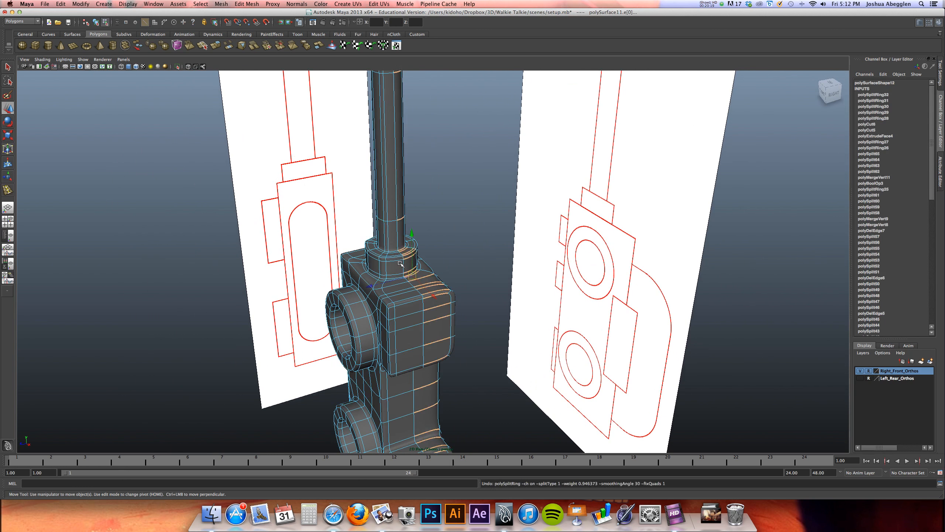
key(super+z)
key(ctrl+z)
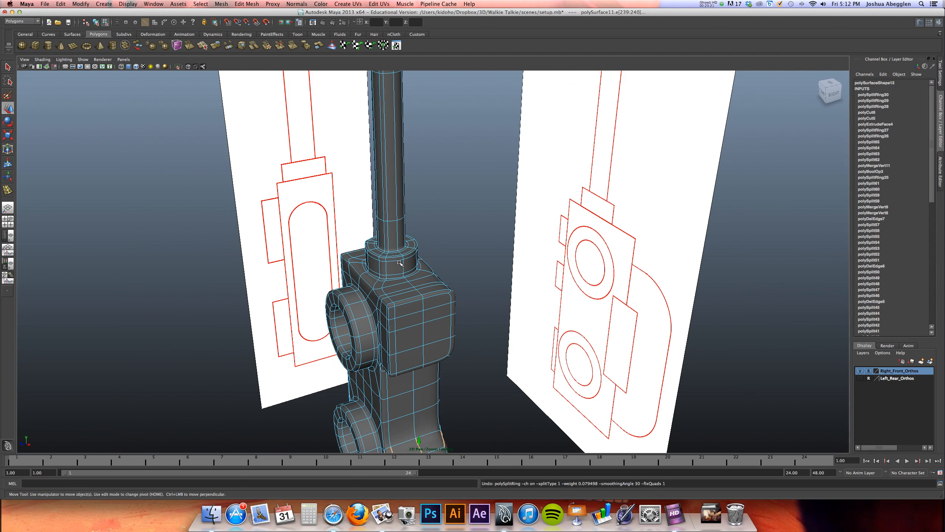
key(shift+z)
key(shift+z)
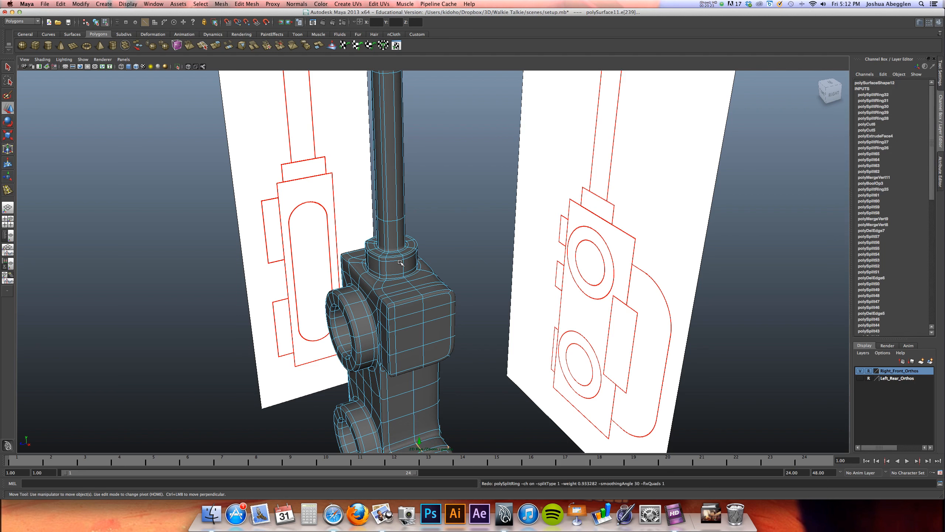
key(shift+z)
Turn off smooth preview and delete the supporting edge loop beside the body's front vertical edge that runs up through the antenna
mouse_move(408, 300)
right_down()
mouse_move(416, 306)
mouse_move(409, 286)
right_up()
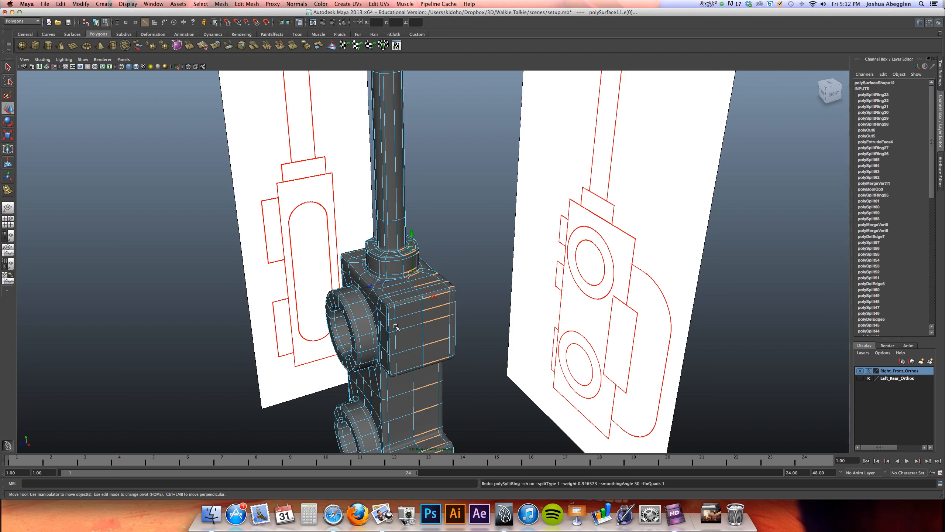
key(1)
alt+right_drag(403, 297, 632, 298)
alt+middle_drag(446, 328, 480, 254)
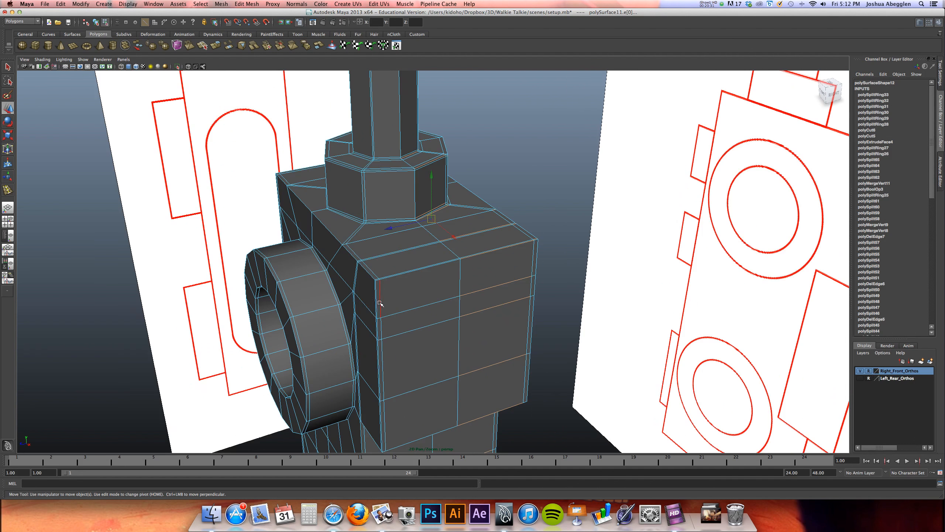
double_click(380, 304)
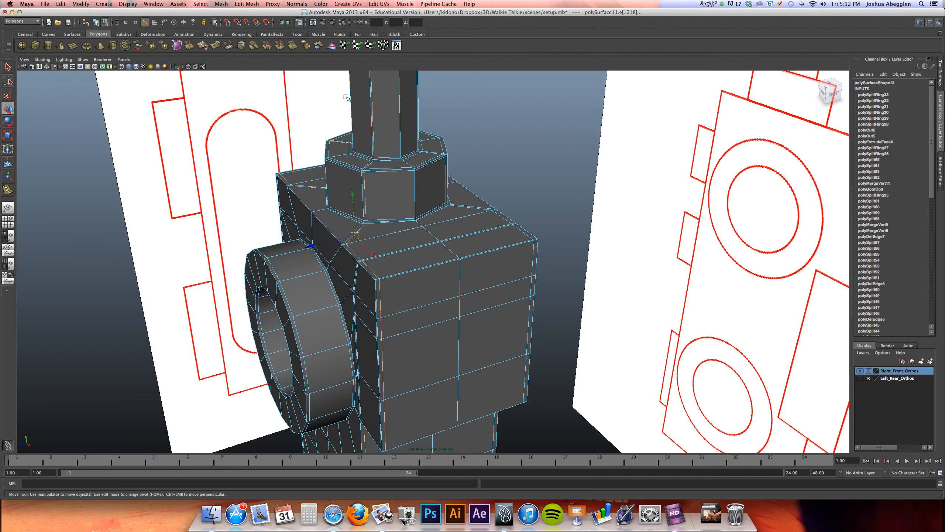
click(272, 4)
mouse_move(245, 3)
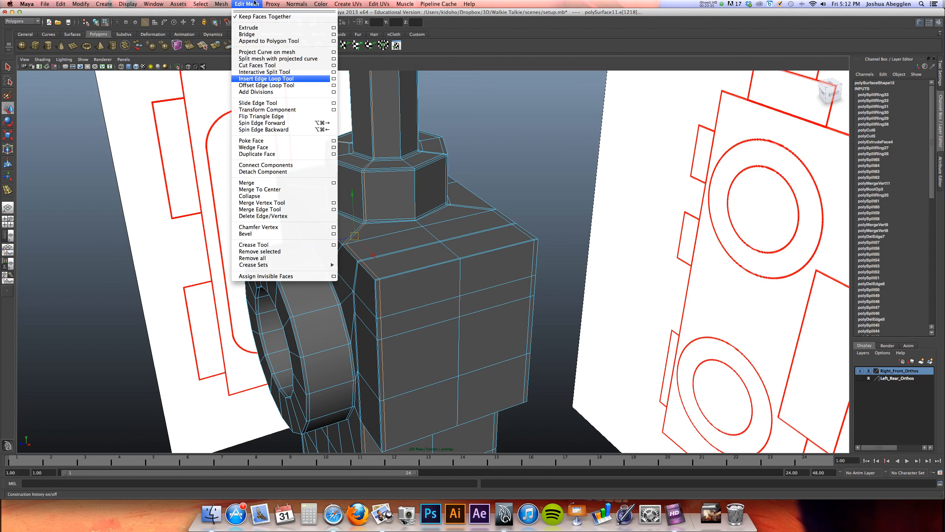
click(279, 215)
Delete the matching supporting edge loop beside the body's rear vertical edge
alt+drag(421, 327, 402, 316)
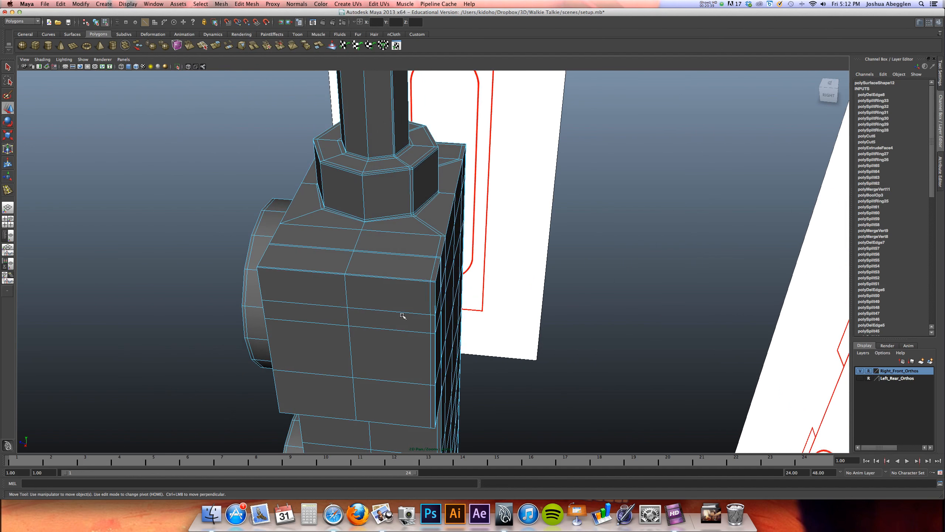
double_click(430, 297)
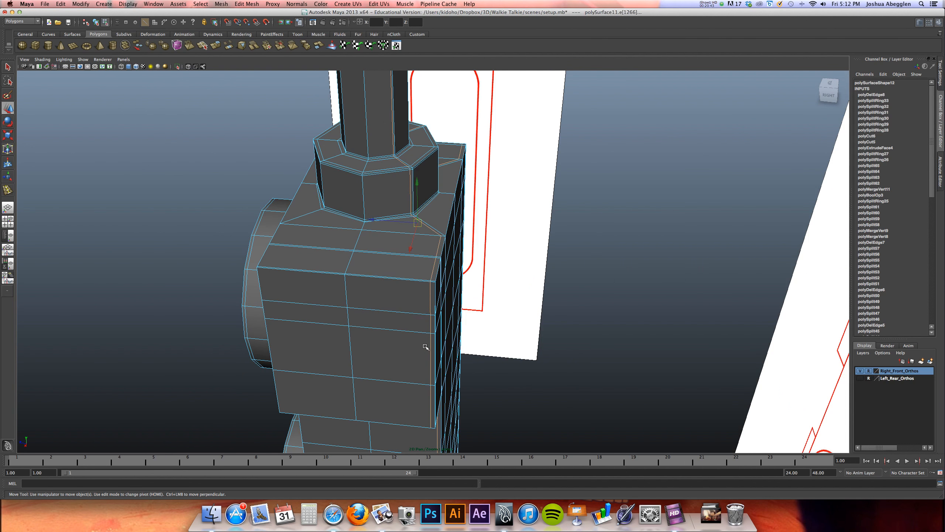
key(g)
alt+drag(426, 337, 531, 312)
alt+middle_drag(521, 316, 446, 275)
alt+drag(446, 276, 350, 299)
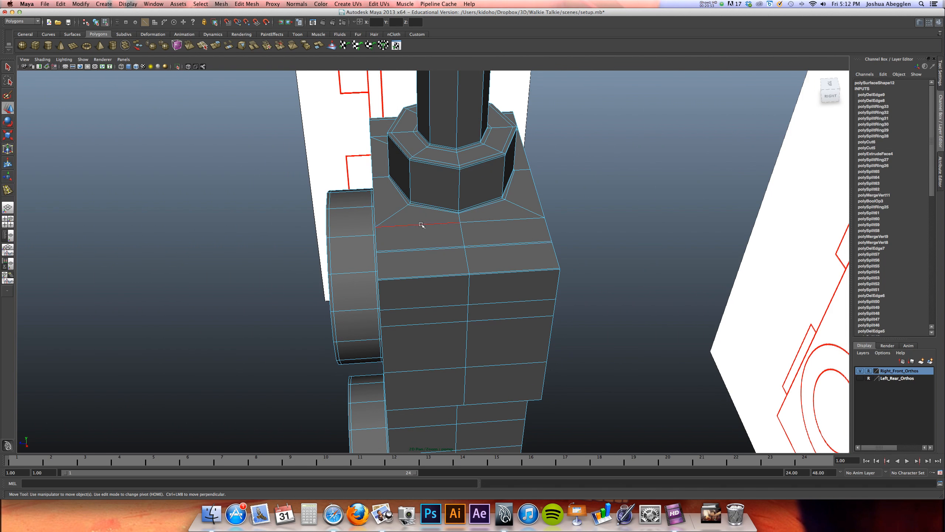
With the Cut Faces tool in the side view, cut vertical edges through the model just inside the body's front and rear edges
key(space)
key(space)
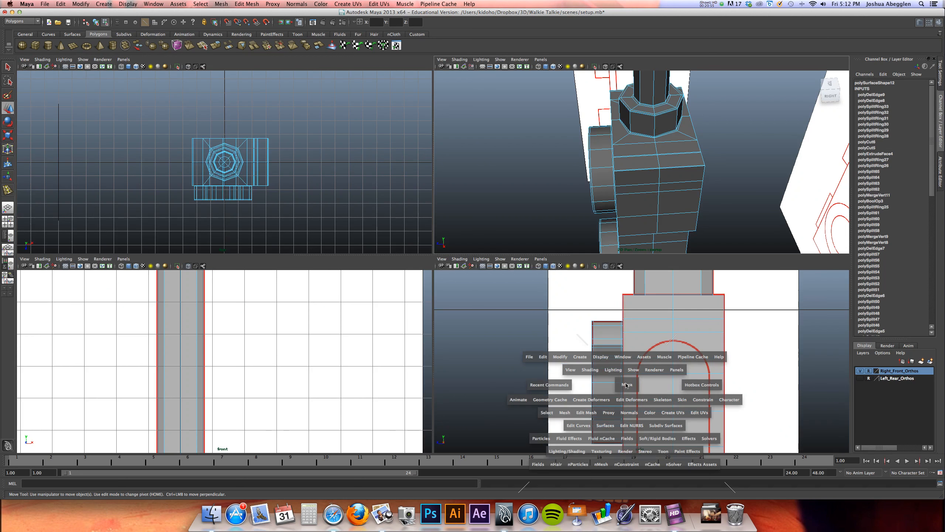
right_drag(444, 263, 502, 253)
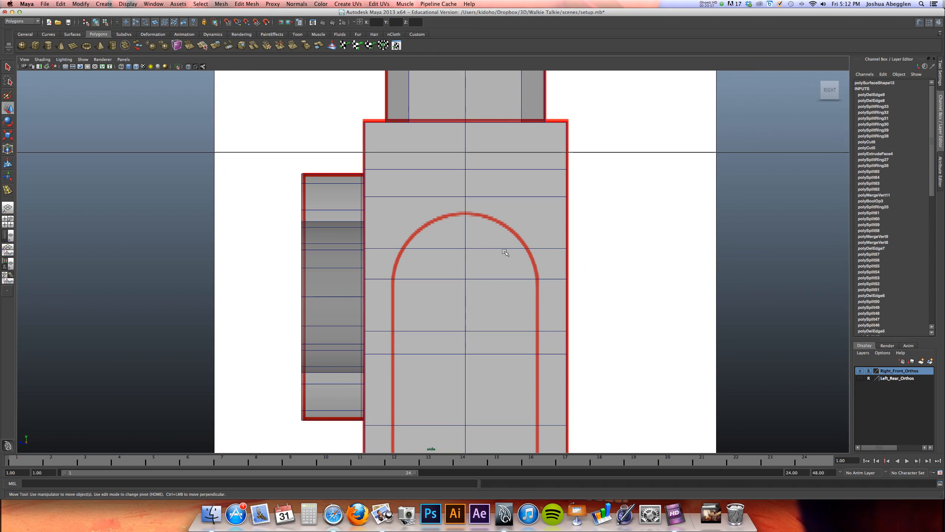
click(302, 4)
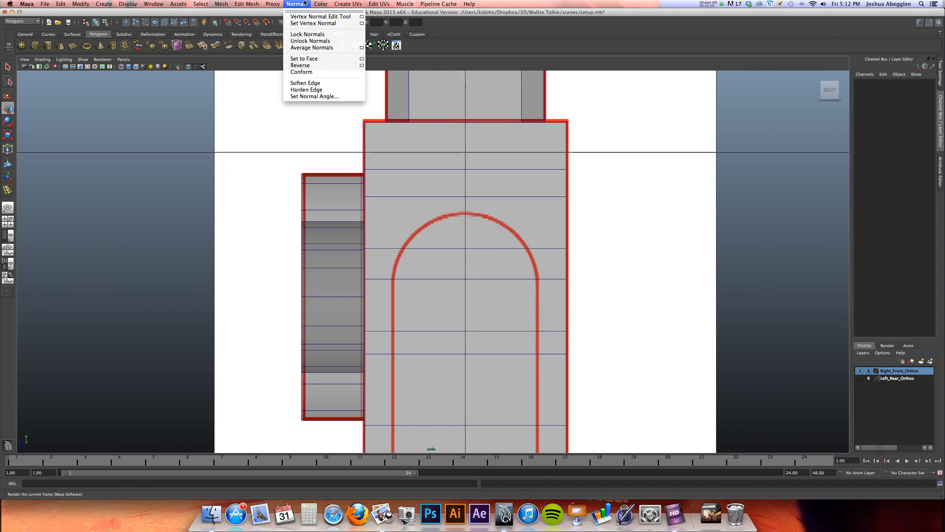
mouse_move(245, 4)
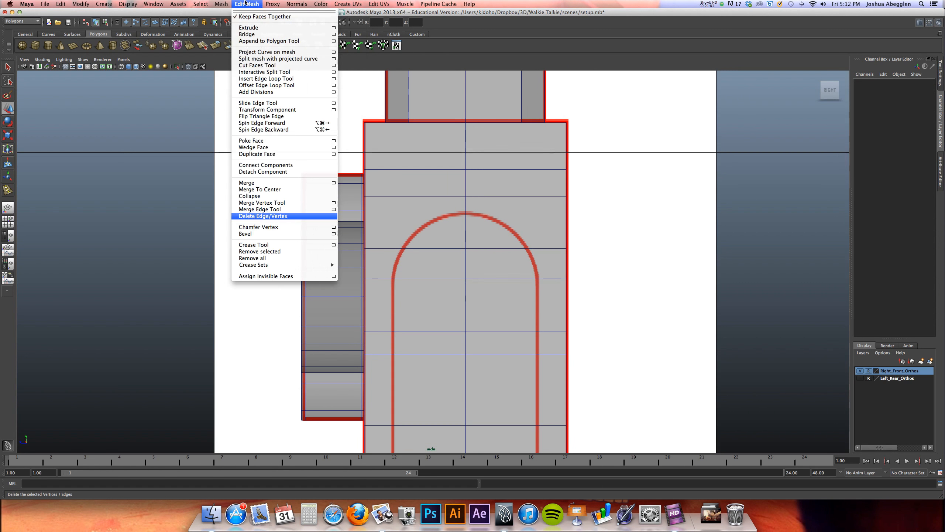
click(284, 66)
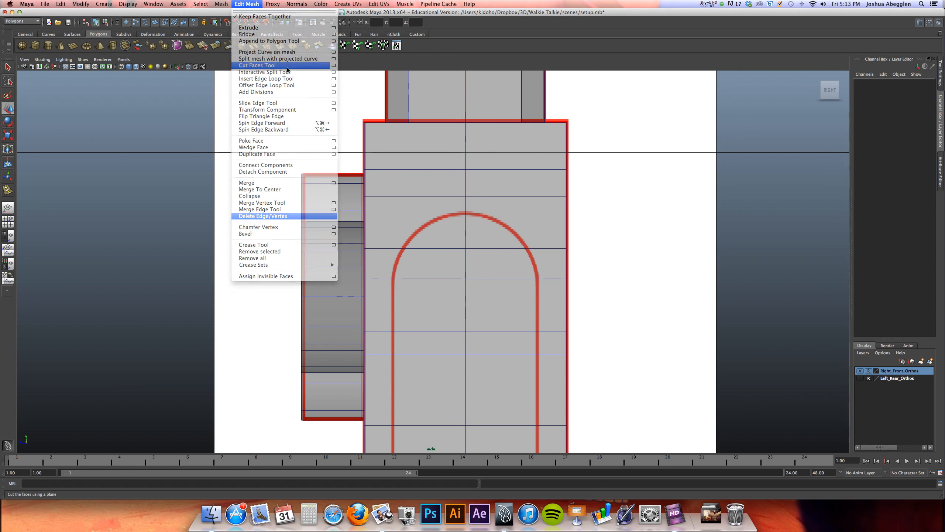
scroll(494, 192, up, 3)
scroll(494, 192, up, 2)
alt+middle_drag(484, 242, 508, 409)
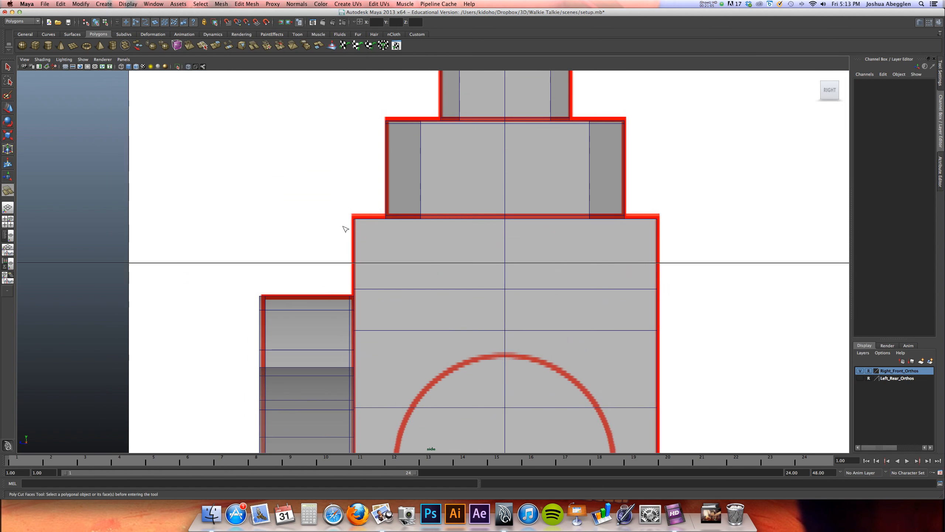
click(362, 222)
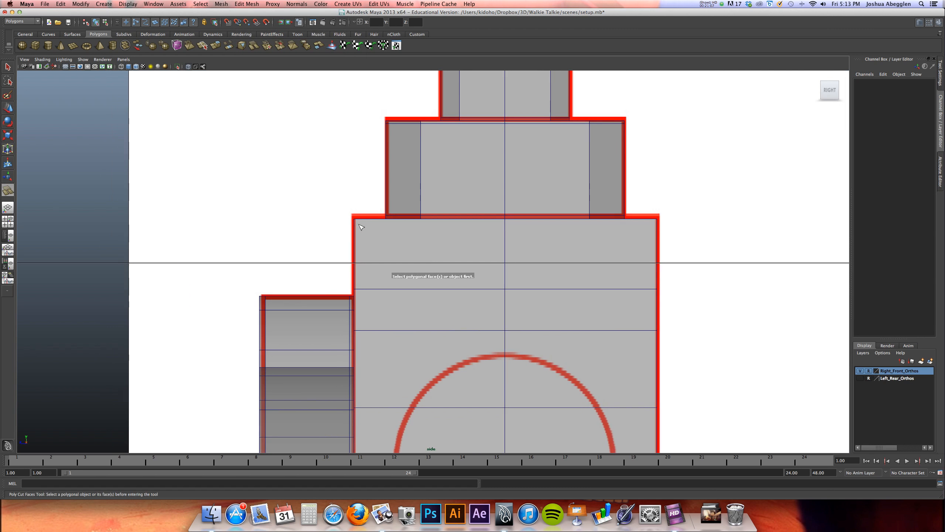
click(369, 238)
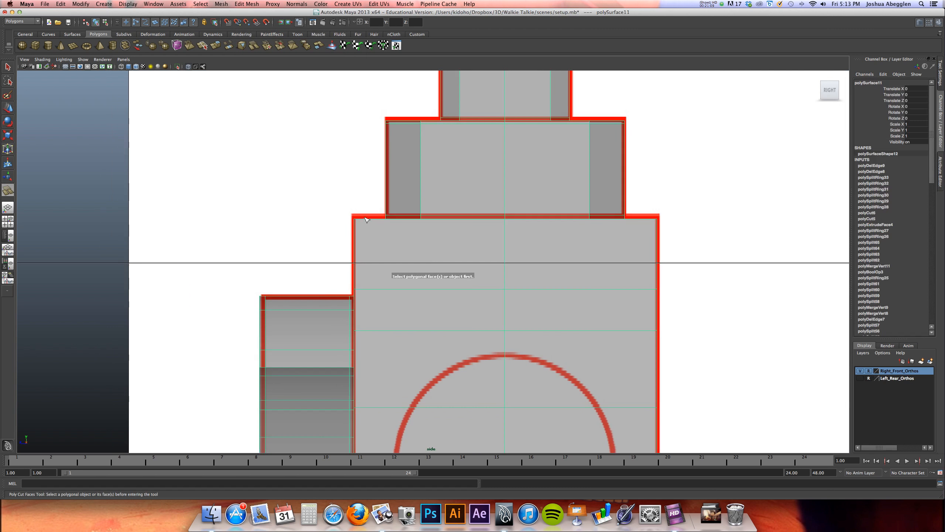
drag(359, 220, 375, 239)
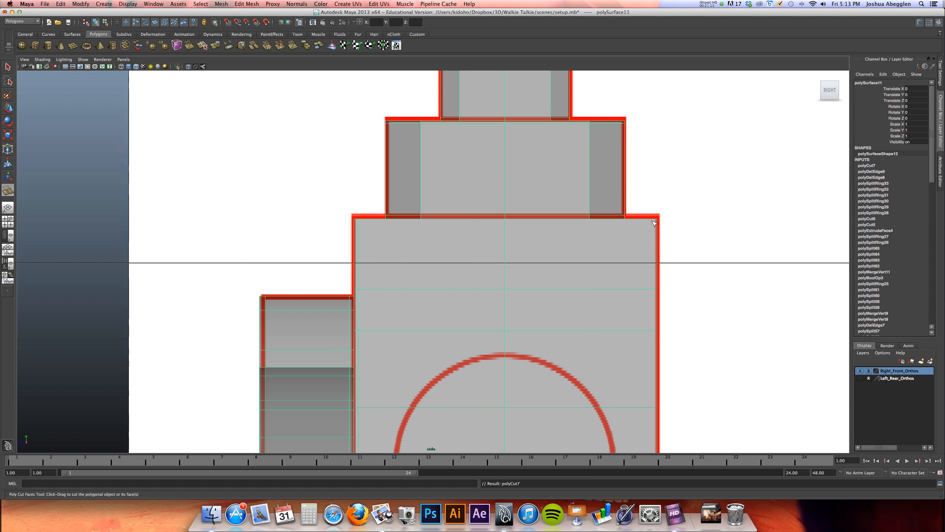
drag(654, 223, 656, 244)
Select the close vertices where the antenna base's diagonal edges cross the new cuts on the body's top, and merge them
key(space)
key(space)
alt+drag(558, 196, 517, 208)
alt+right_drag(516, 208, 789, 241)
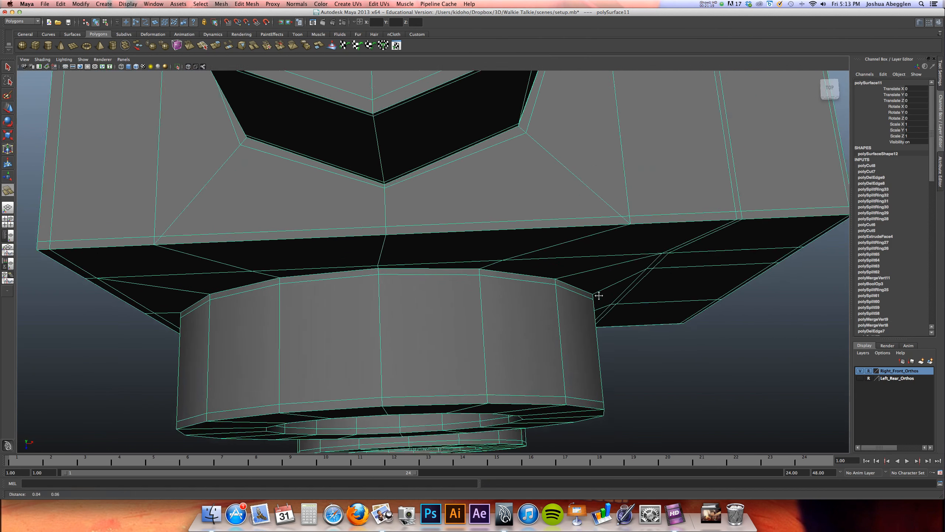
alt+middle_drag(245, 212, 276, 223)
right_drag(209, 236, 188, 241)
key(w)
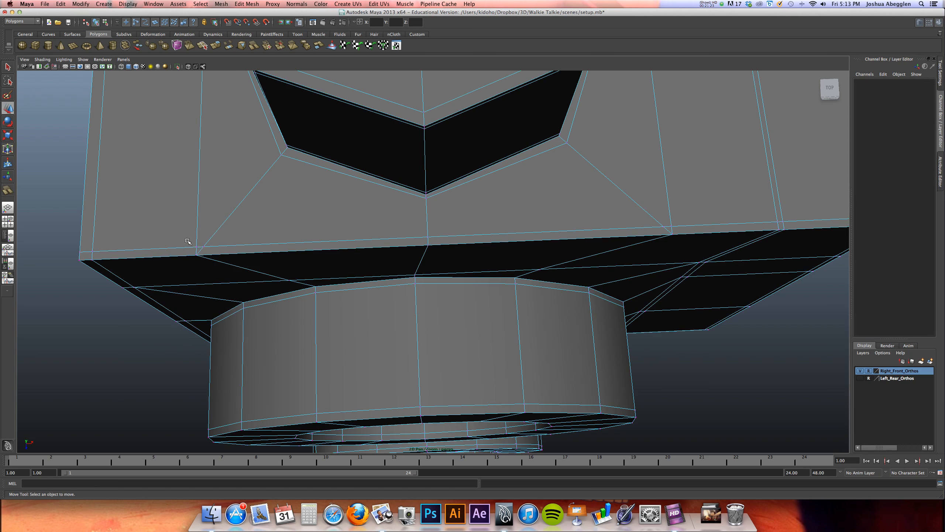
drag(207, 247, 208, 248)
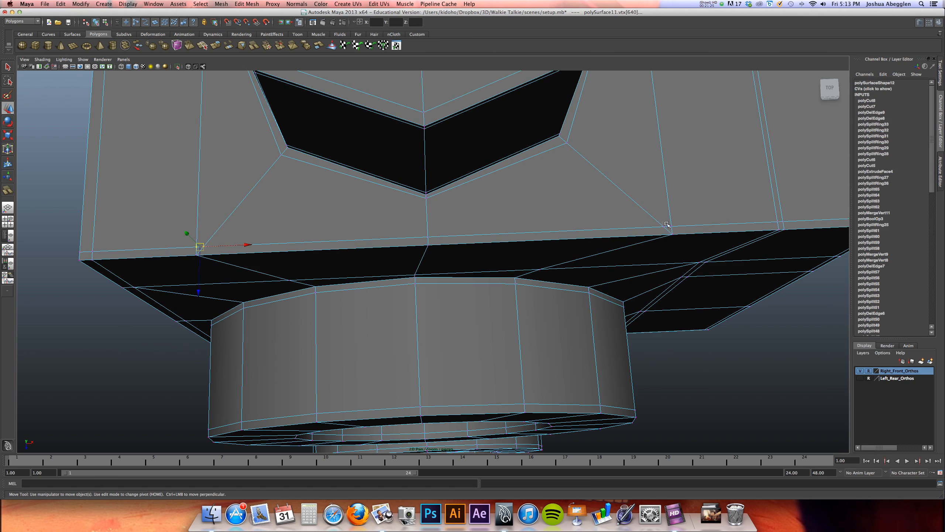
shift+drag(678, 228, 676, 228)
alt+drag(556, 247, 620, 311)
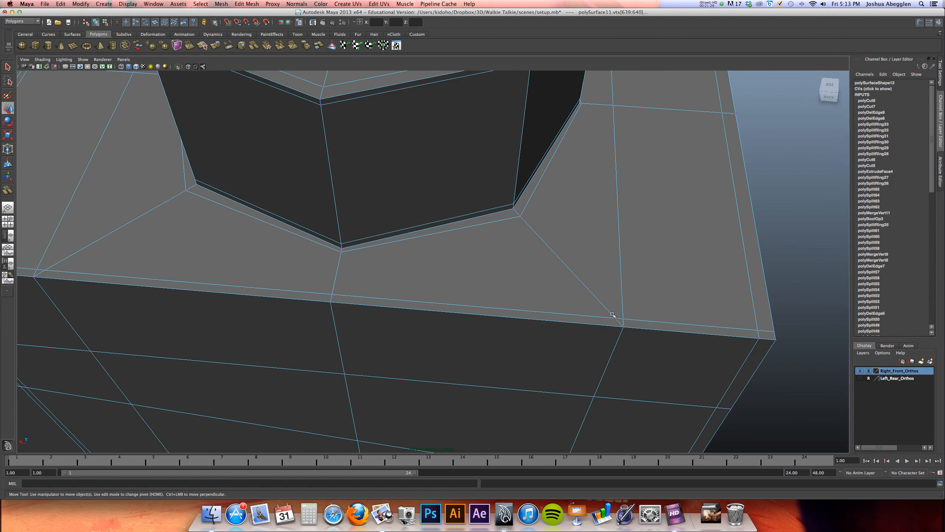
alt+drag(559, 325, 553, 334)
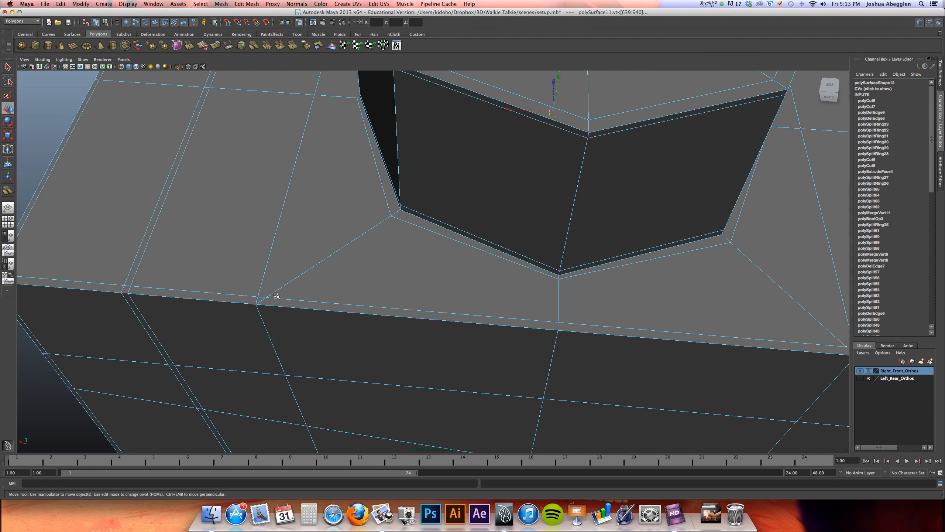
click(222, 4)
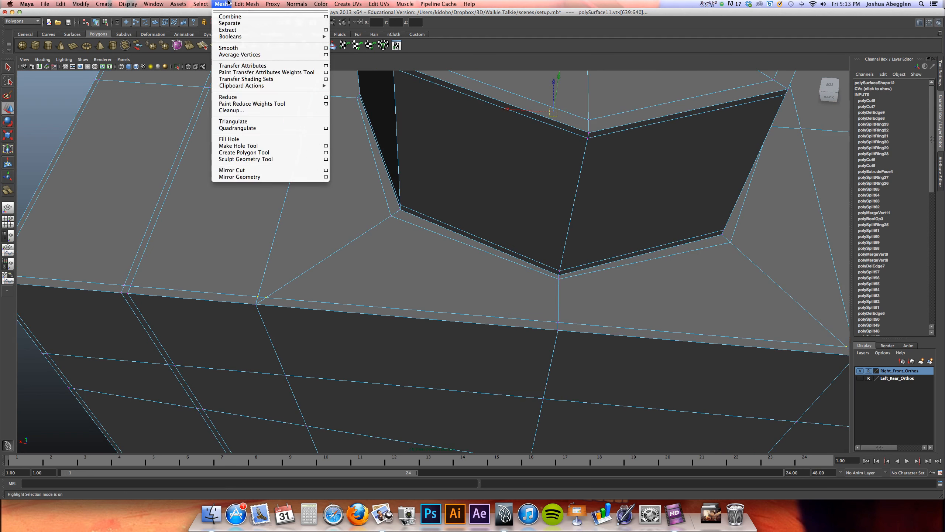
click(270, 182)
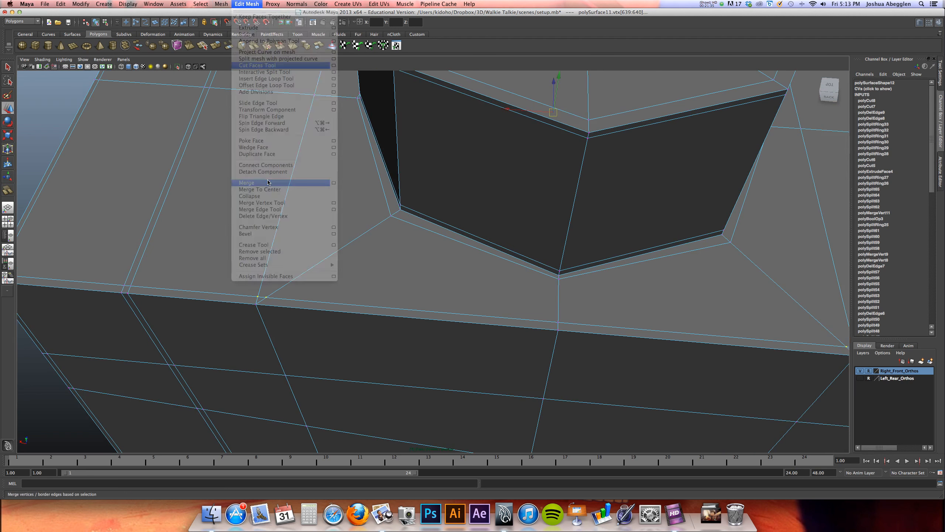
alt+drag(487, 279, 521, 231)
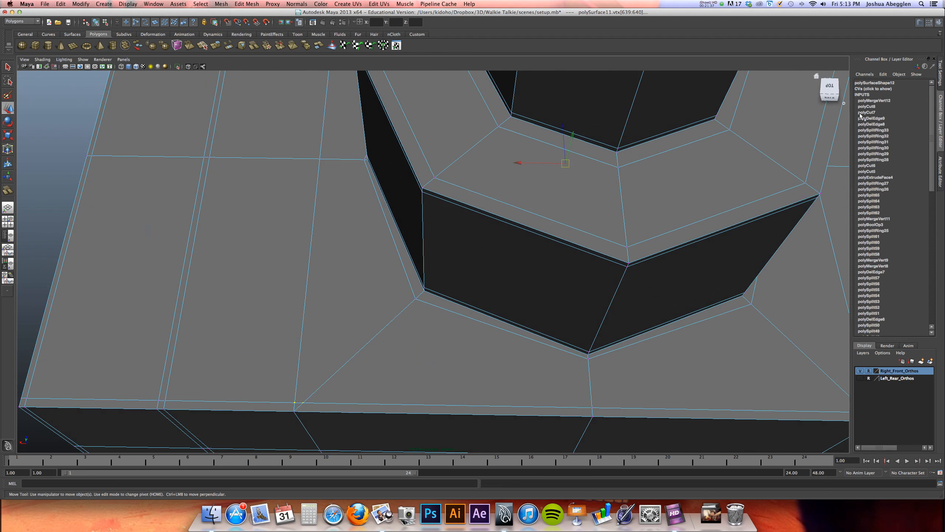
Set the vertex merge distance threshold to 0.1
click(879, 100)
click(922, 89)
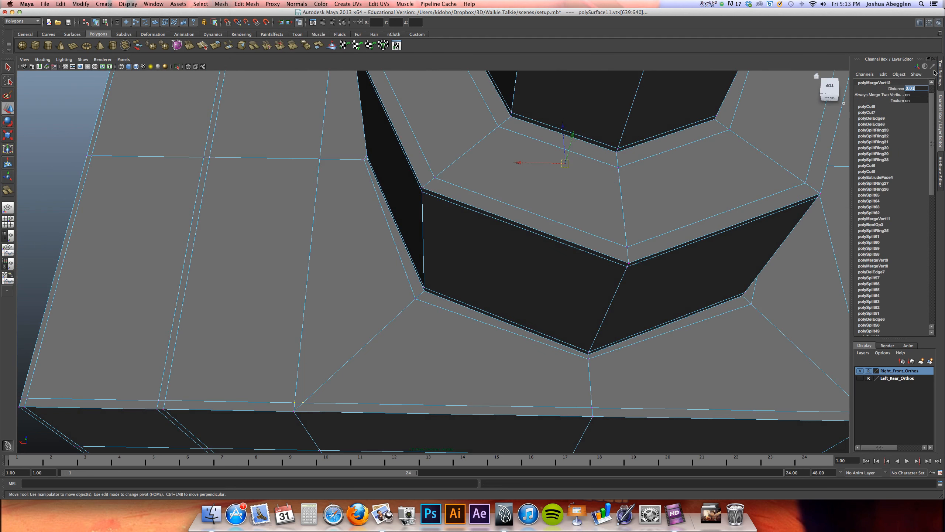
text(.1)
key(Return)
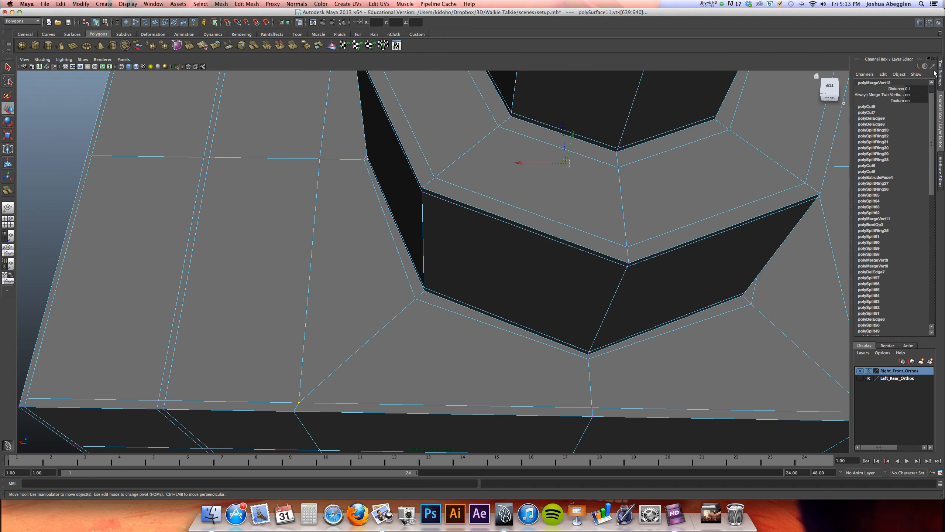
Preview the model smoothed to check the body's corners and antenna base, then return it to the unsmoothed display and view it from all sides
alt+drag(527, 243, 534, 275)
key(3)
right_drag(535, 228, 379, 237)
alt+middle_drag(473, 253, 459, 300)
alt+drag(459, 301, 501, 267)
key(1)
click(553, 207)
alt+right_drag(552, 207, 484, 227)
alt+middle_drag(487, 236, 438, 350)
alt+middle_drag(444, 274, 448, 315)
alt+drag(448, 314, 491, 293)
alt+right_drag(514, 258, 468, 262)
alt+middle_drag(467, 262, 480, 265)
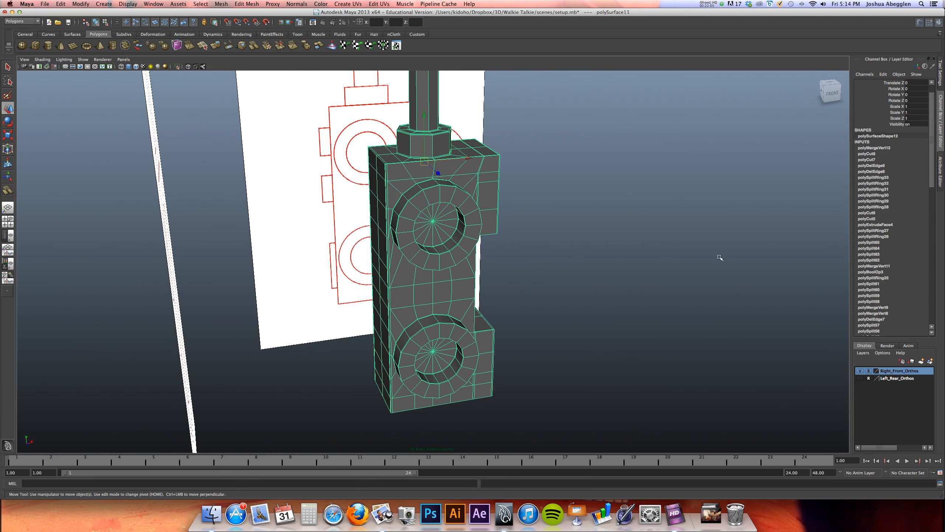
Show the Left_Rear_Orthos references in place of Right_Front_Orthos to check the remaining parts, then switch back to the right and front references
click(860, 370)
click(859, 378)
alt+drag(519, 328, 553, 326)
alt+drag(488, 231, 519, 203)
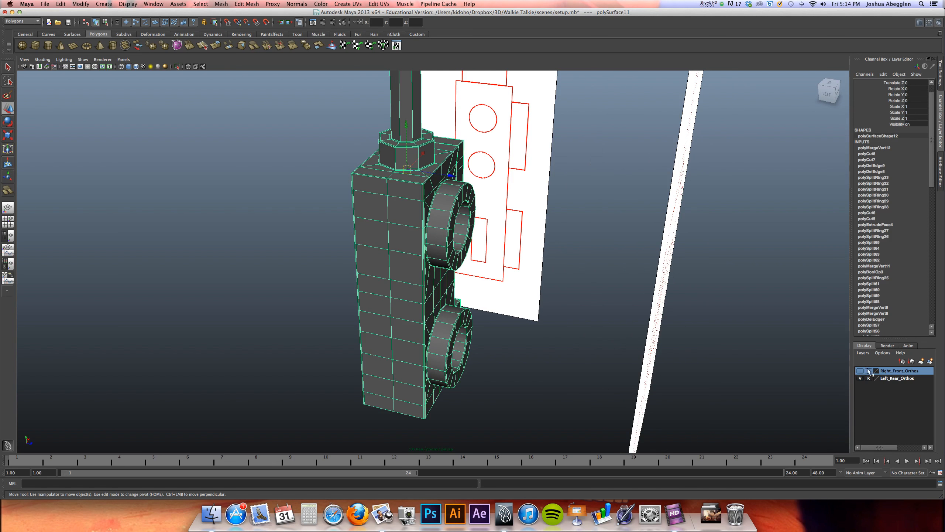
click(860, 371)
click(860, 378)
alt+drag(584, 310, 495, 294)
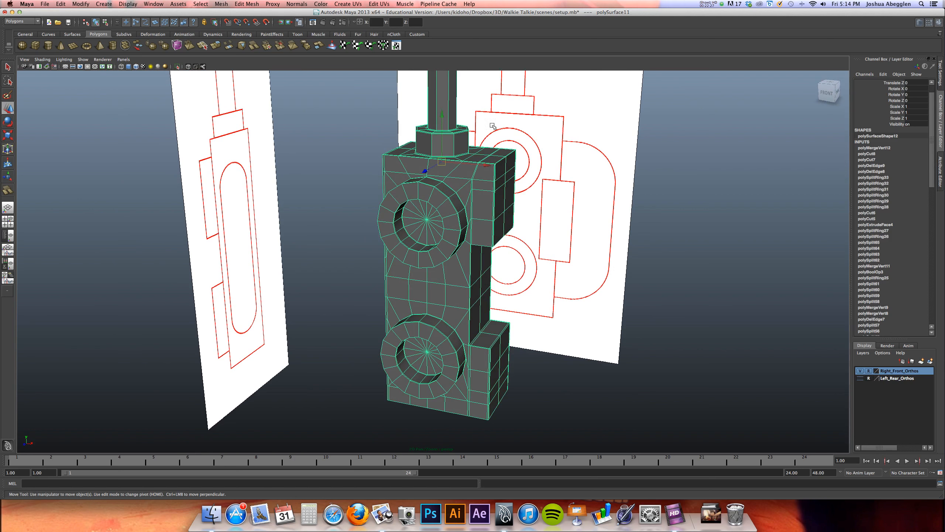
alt+drag(505, 180, 479, 239)
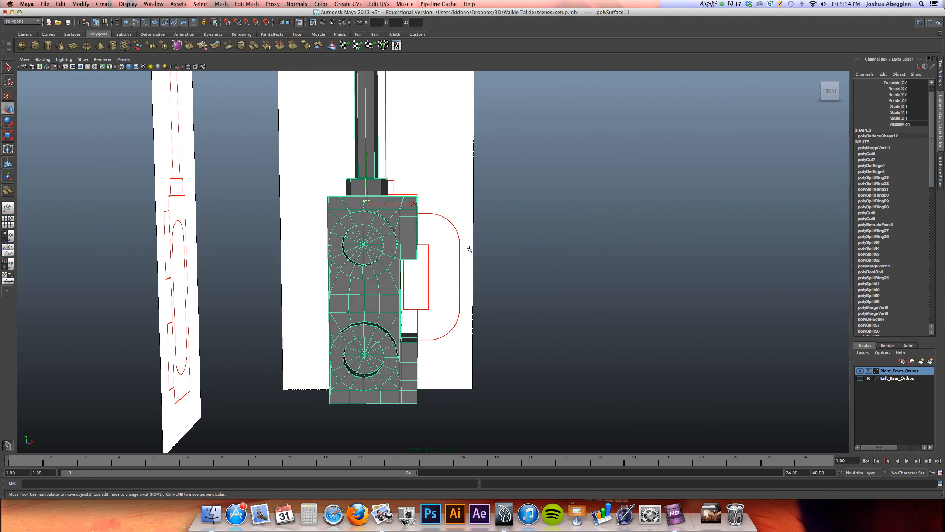
Create a polygon cylinder in the front view over the handle reference beside the body
key(space)
key(space)
alt+right_drag(386, 297, 224, 285)
alt+middle_drag(360, 299, 303, 171)
alt+middle_drag(353, 328, 260, 189)
click(48, 45)
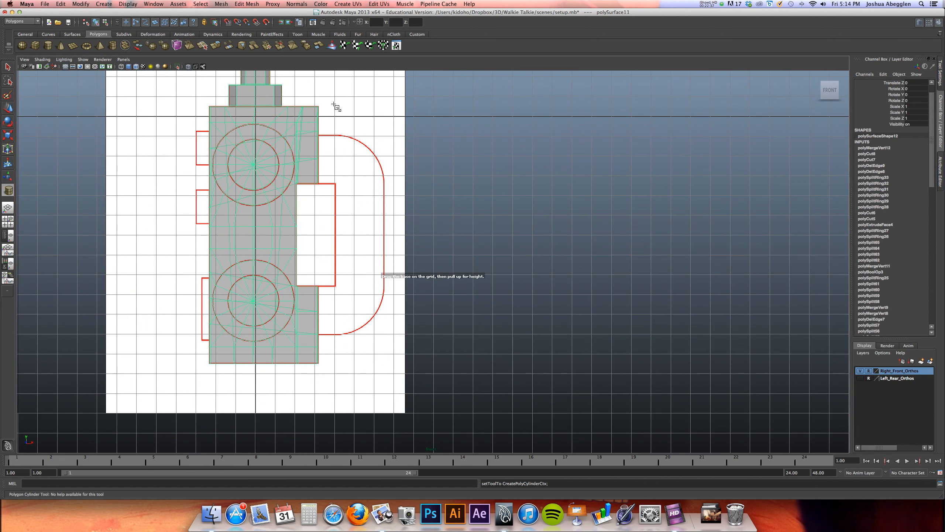
drag(335, 100, 360, 214)
Position the cylinder between the handle's inner and outer reference lines and scale it uniformly to match the handle's width
key(w)
alt+right_drag(379, 152, 806, 275)
alt+middle_drag(413, 308, 485, 435)
key(e)
key(r)
drag(275, 240, 327, 238)
key(w)
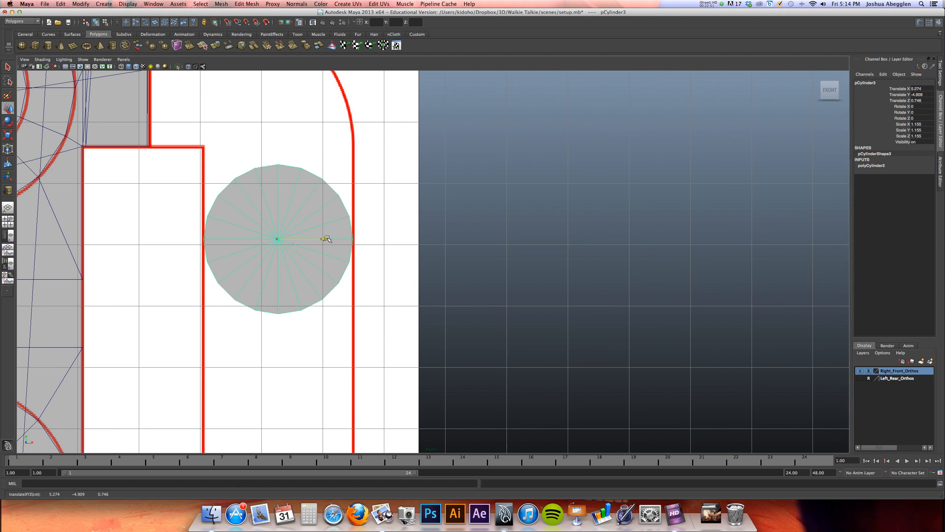
key(e)
key(r)
drag(281, 240, 298, 234)
key(w)
key(e)
drag(277, 233, 284, 170)
key(super+z)
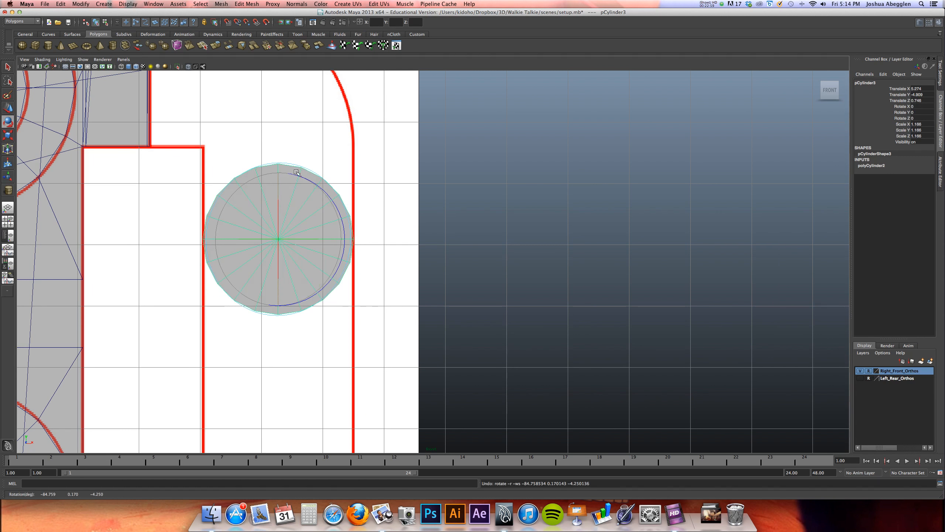
Rotate the handle cylinder upright by setting its Rotate X to 90
drag(277, 219, 276, 176)
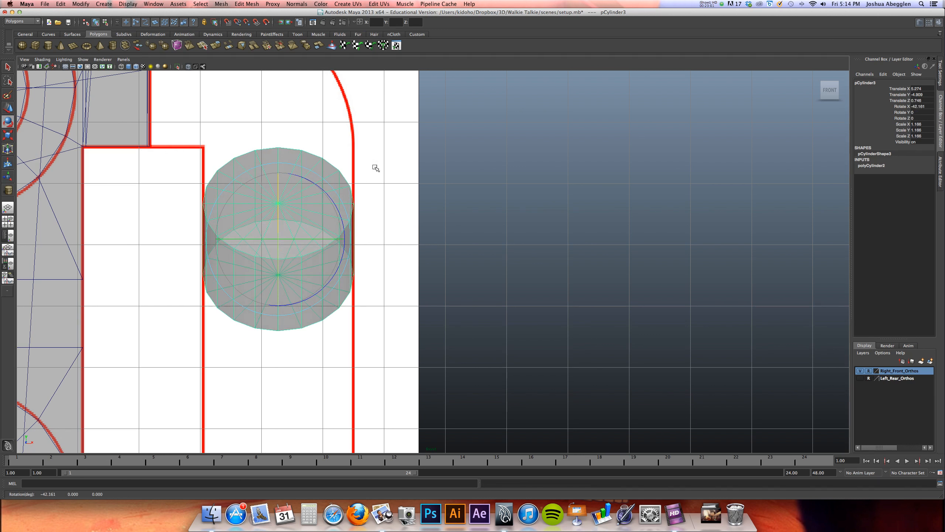
double_click(921, 107)
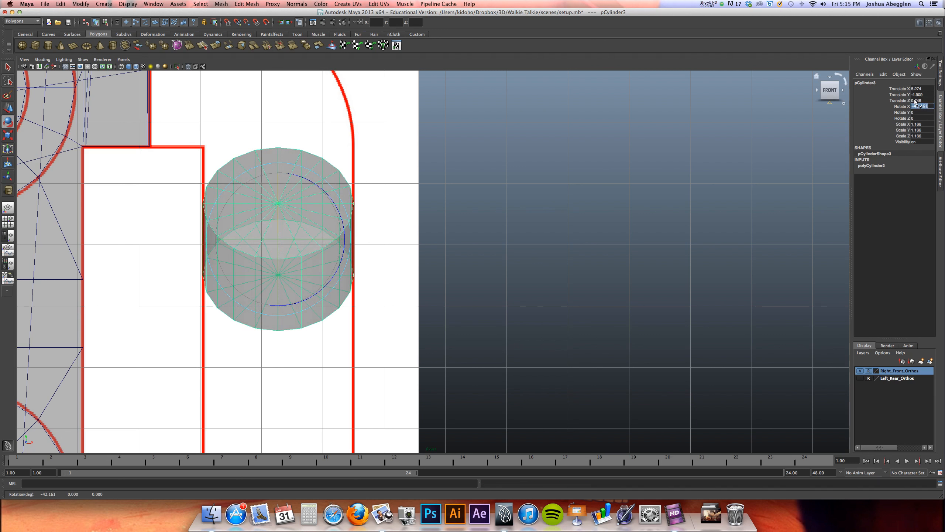
text(90)
key(Return)
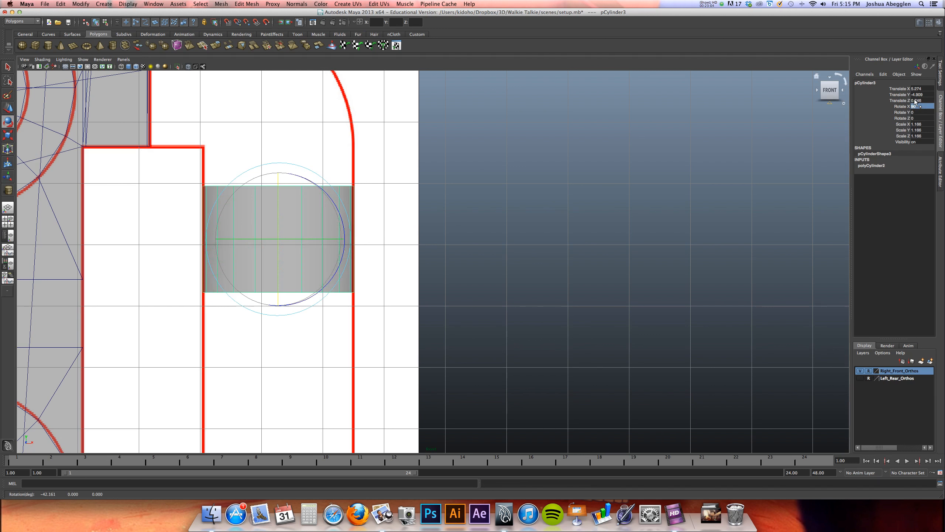
Freeze the handle cylinder's transformations
click(872, 166)
scroll(608, 228, down, 3)
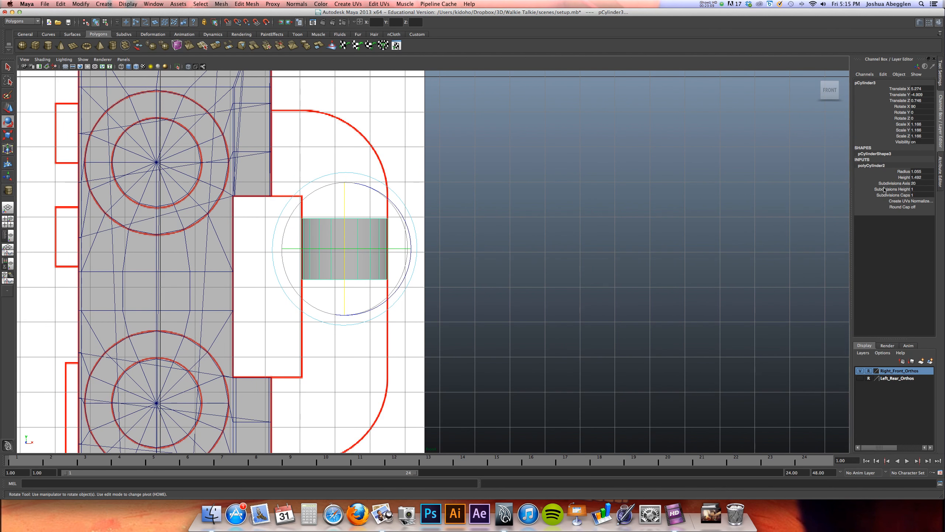
click(81, 4)
click(85, 30)
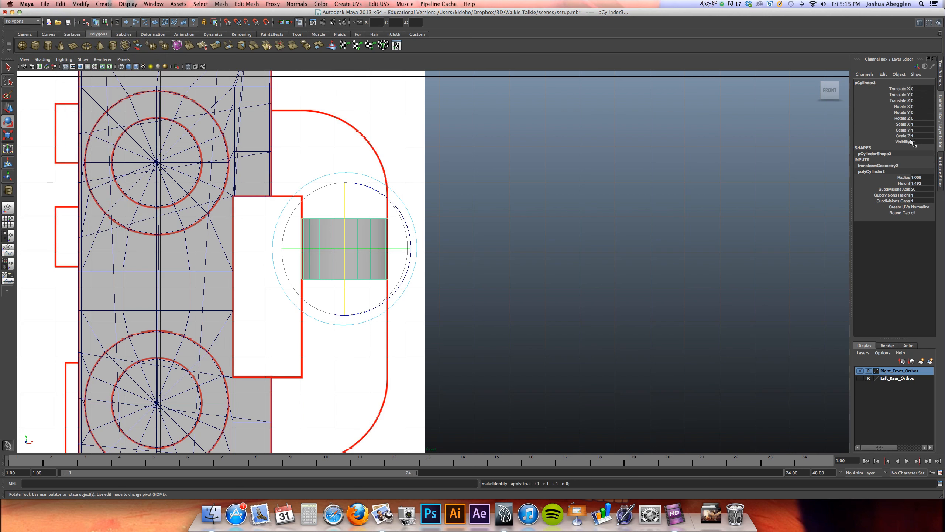
Set the handle cylinder's height to 8
alt+middle_drag(417, 266, 437, 252)
click(903, 183)
click(928, 183)
text(8)
key(Return)
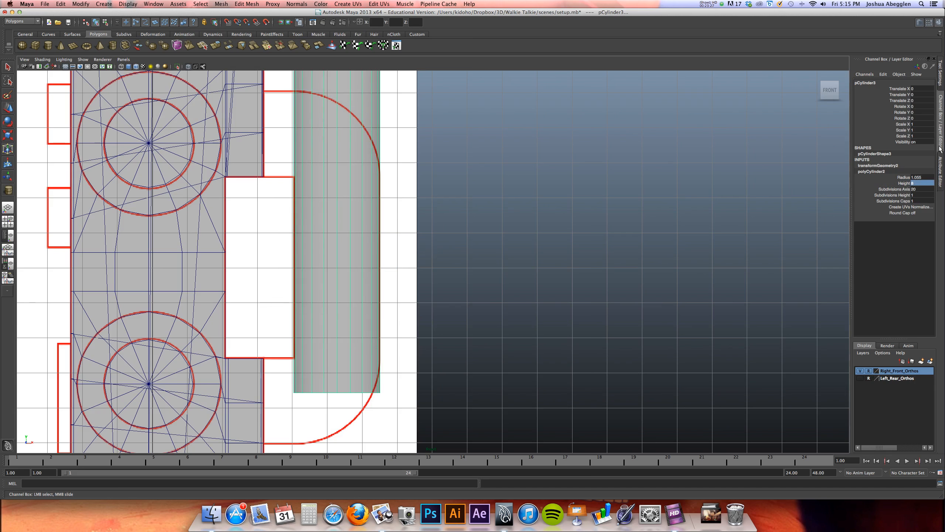
Set the handle cylinder's axis subdivisions to 8 and return to the four-view layout
alt+middle_drag(529, 241, 536, 303)
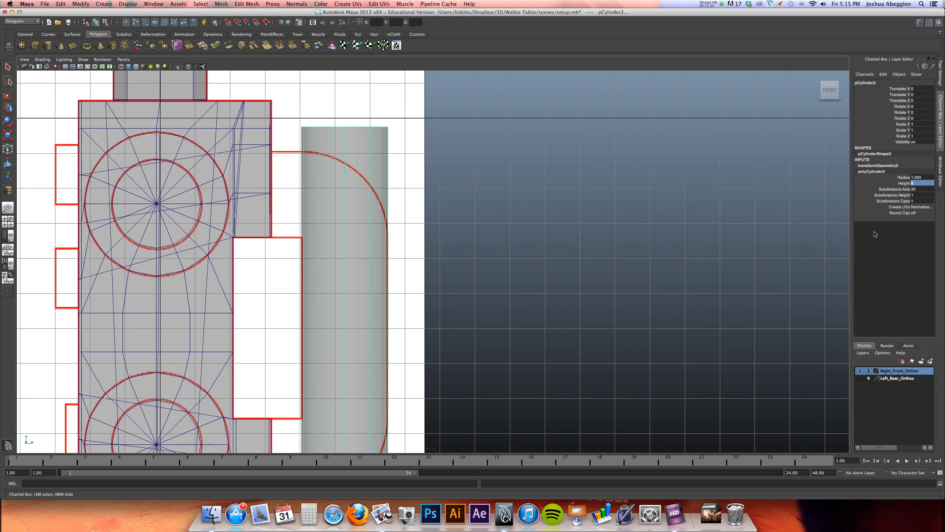
click(922, 190)
text(8)
key(Return)
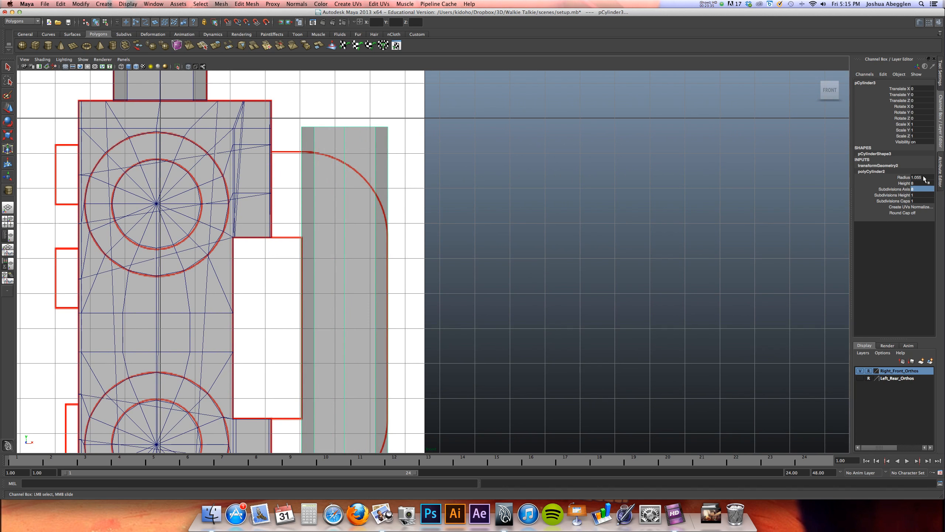
key(space)
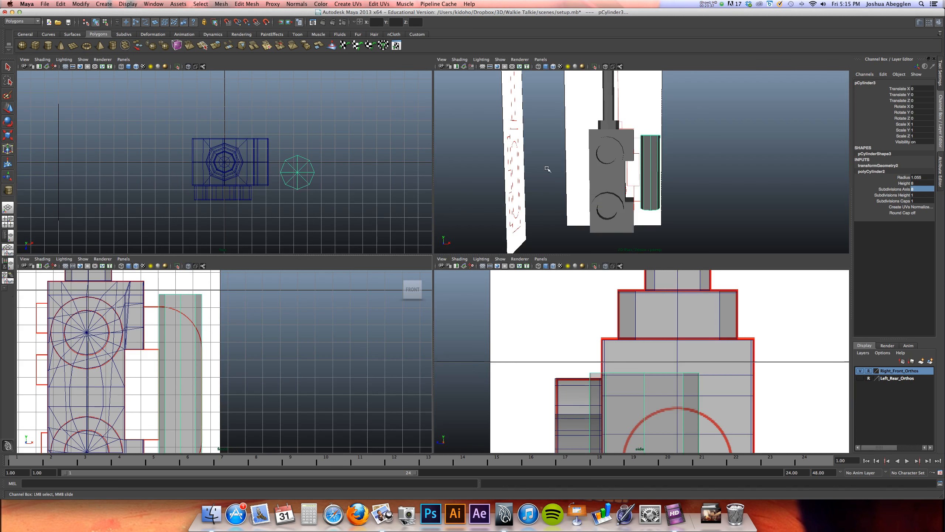
Save the scene with the new eight-sided handle cylinder
alt+drag(585, 172, 648, 145)
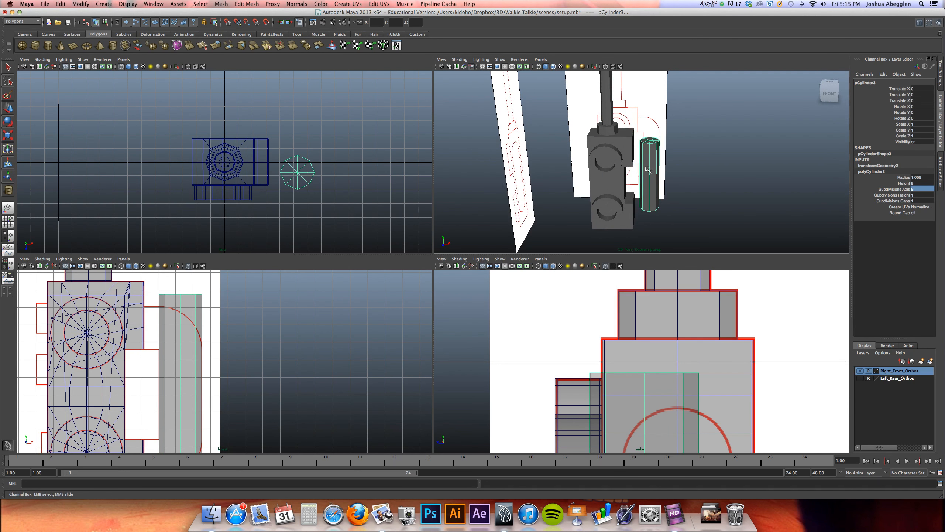
alt+drag(649, 169, 655, 168)
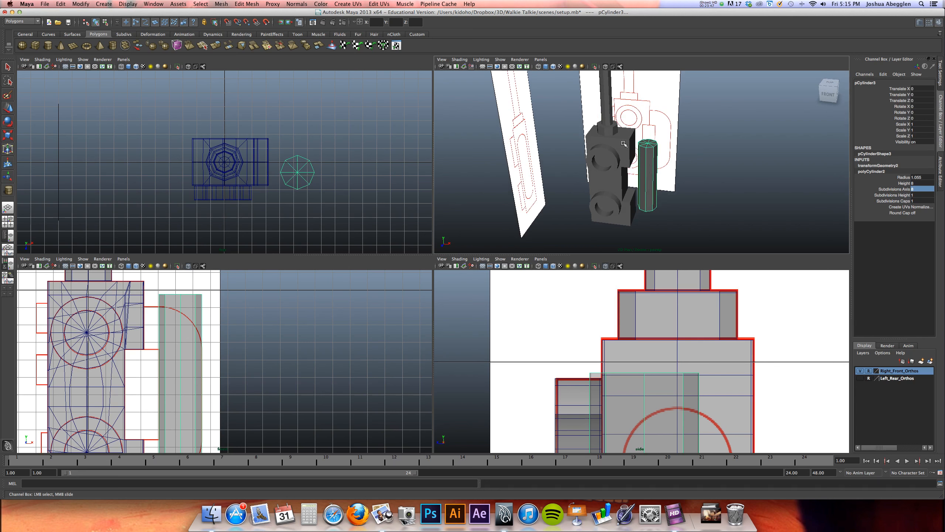
alt+drag(625, 136, 607, 172)
key(super+s)
alt+middle_drag(665, 182, 626, 151)
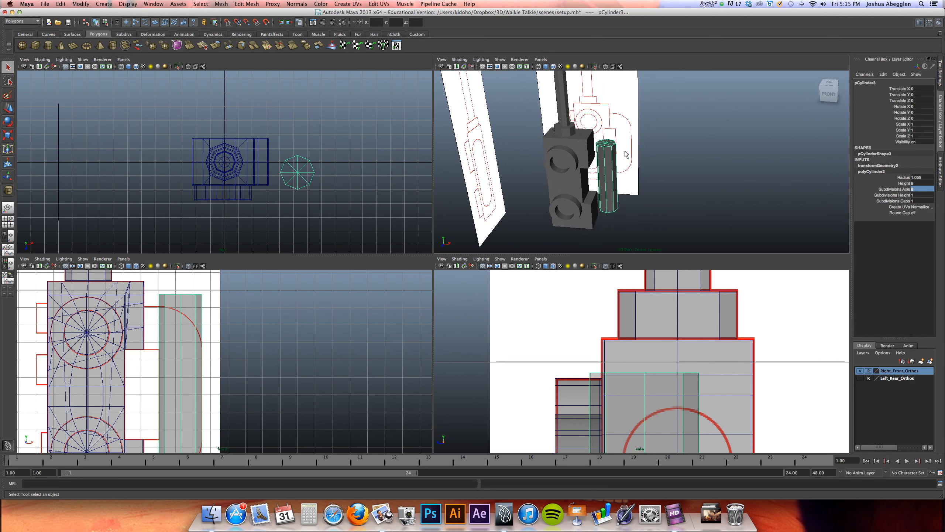
Set the handle cylinder's height subdivisions to 40 and its height to 12
key(space)
alt+right_drag(621, 164, 401, 257)
alt+drag(403, 260, 430, 247)
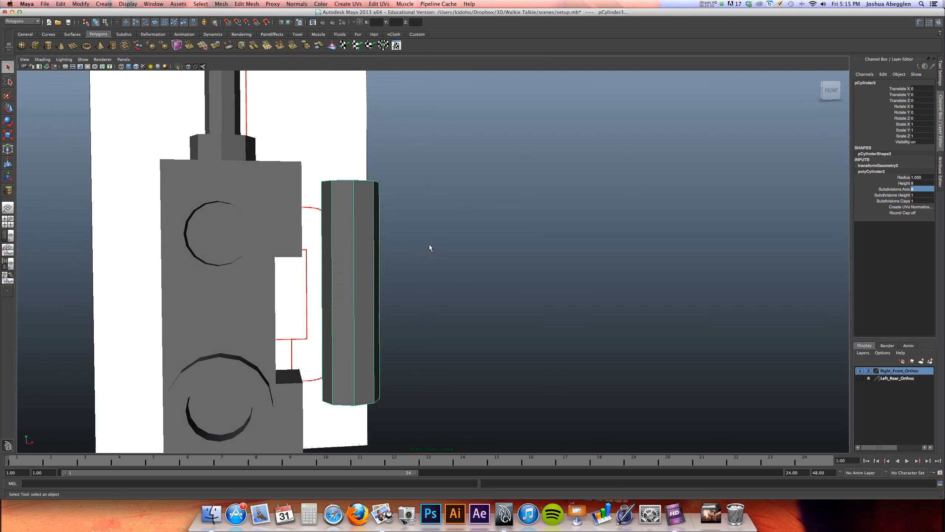
key(space)
key(space)
alt+middle_drag(294, 292, 310, 220)
alt+right_drag(342, 221, 533, 205)
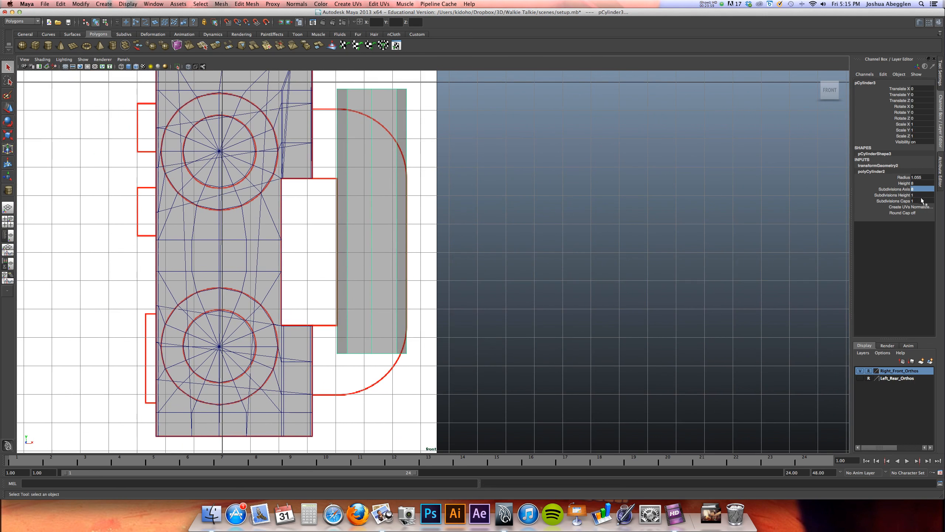
key(Tab)
text(40)
key(Return)
key(shift+Tab)
key(Return)
alt+middle_drag(469, 190, 407, 207)
Move the handle cylinder to about -0.746 in Z so it lines up with the handle outline in the side reference
key(space)
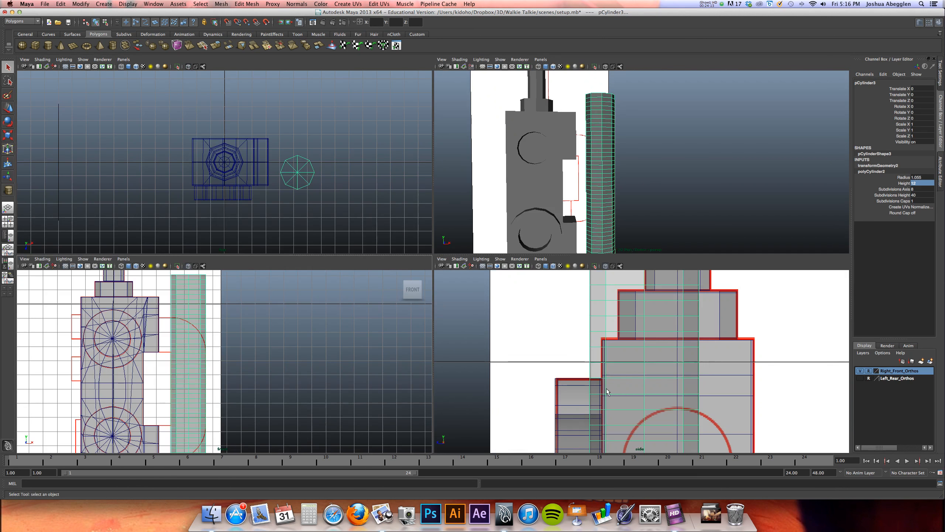
key(space)
scroll(555, 289, down, 3)
key(w)
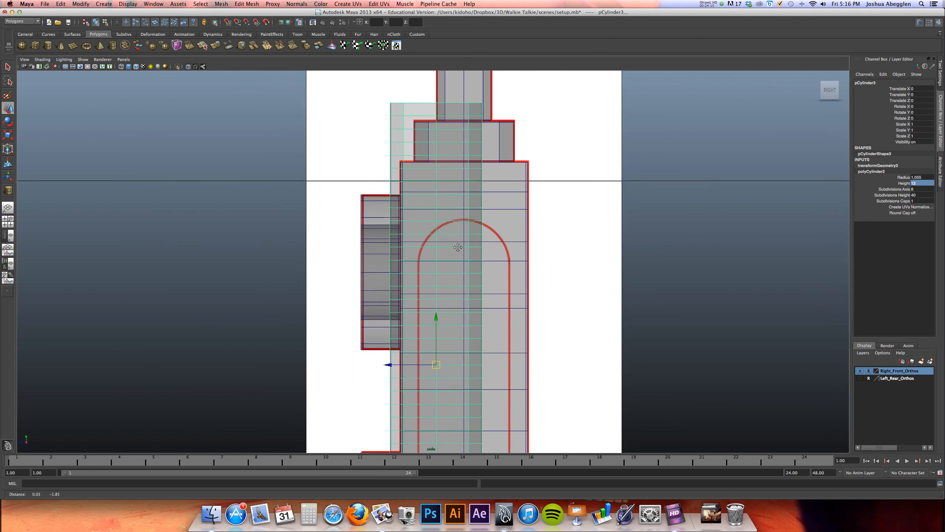
alt+middle_drag(458, 247, 445, 192)
drag(382, 310, 409, 311)
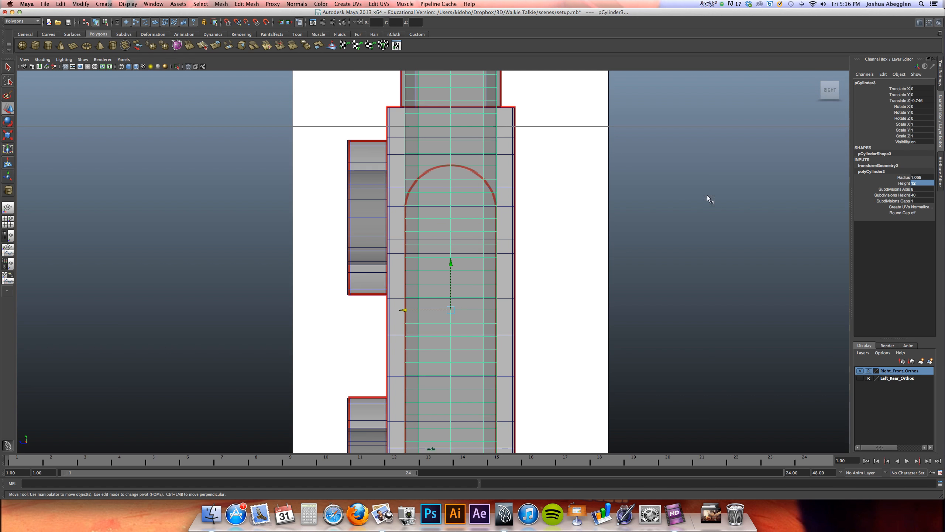
Freeze the transformations of the repositioned handle cylinder
key(space)
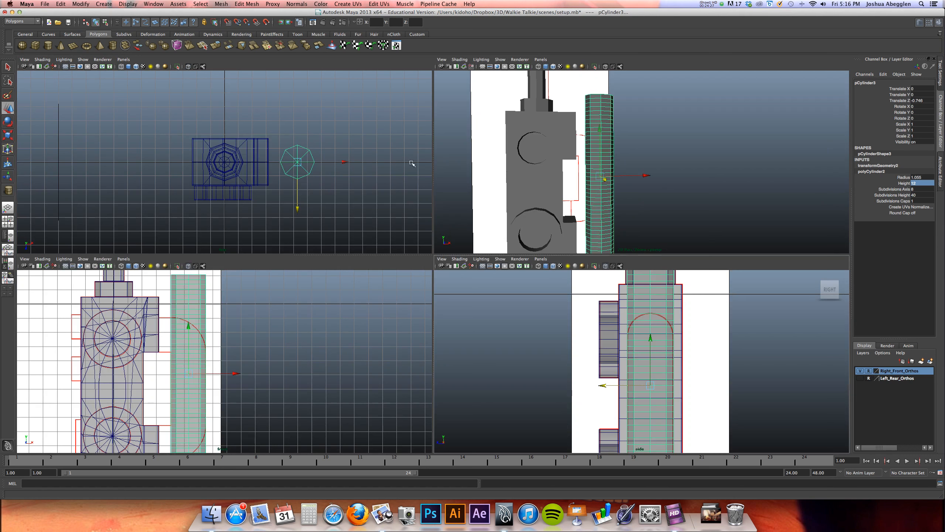
click(81, 4)
click(106, 30)
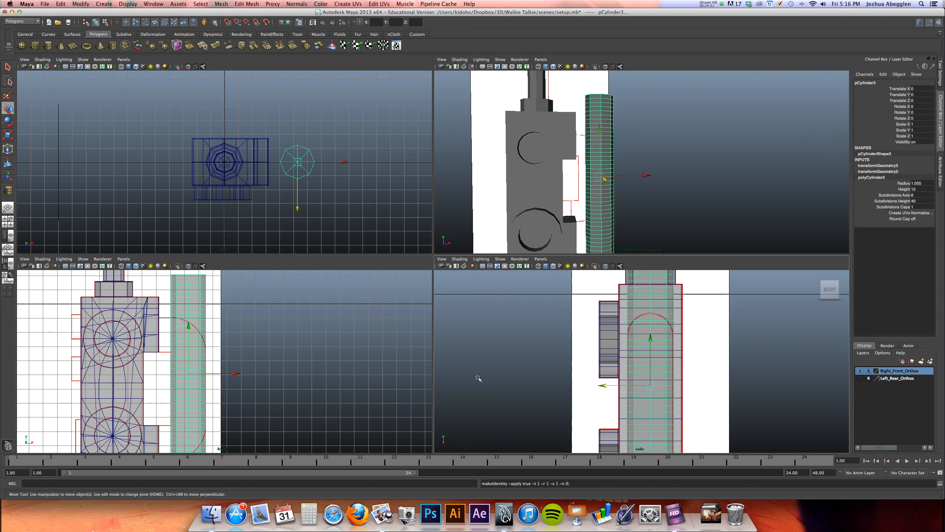
Apply a nonlinear Bend deformer to the handle cylinder, working in the front view
key(space)
alt+middle_drag(340, 305, 342, 233)
alt+right_drag(389, 242, 488, 239)
alt+middle_drag(487, 261, 502, 283)
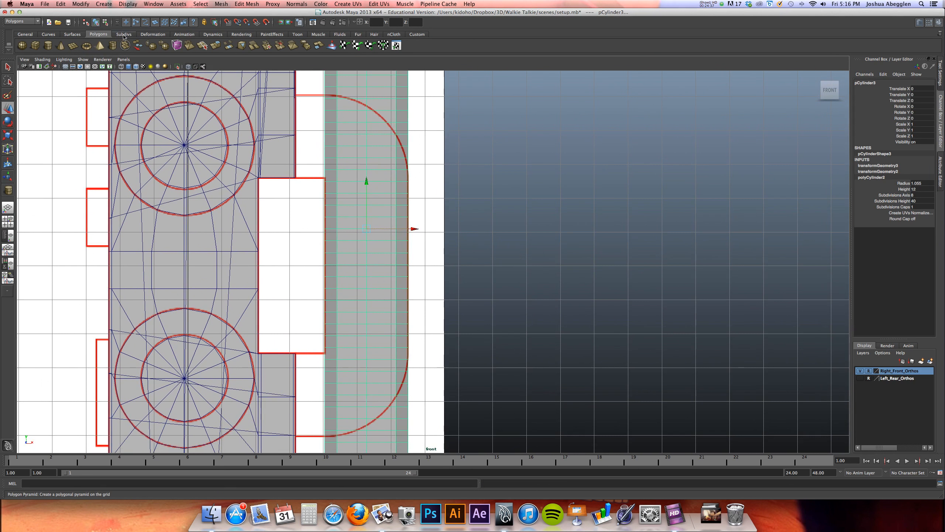
click(155, 35)
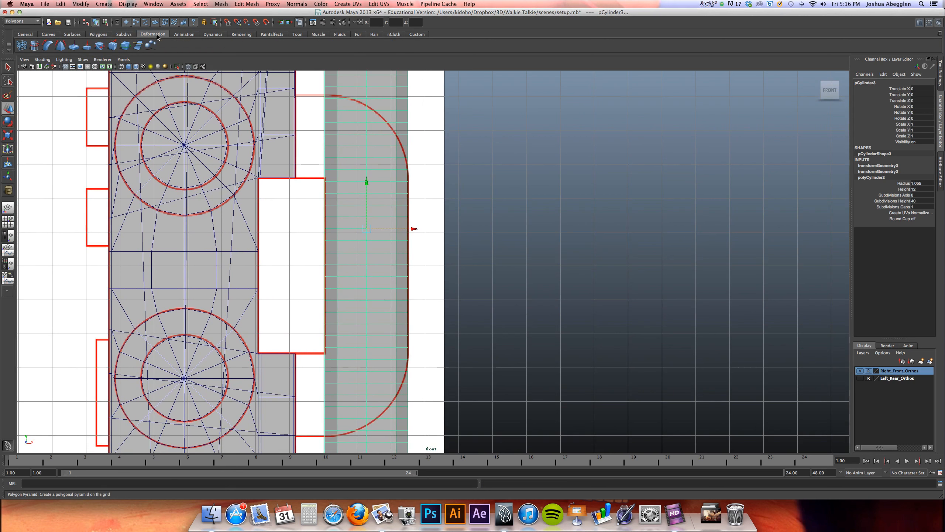
click(48, 45)
alt+right_drag(542, 214, 564, 205)
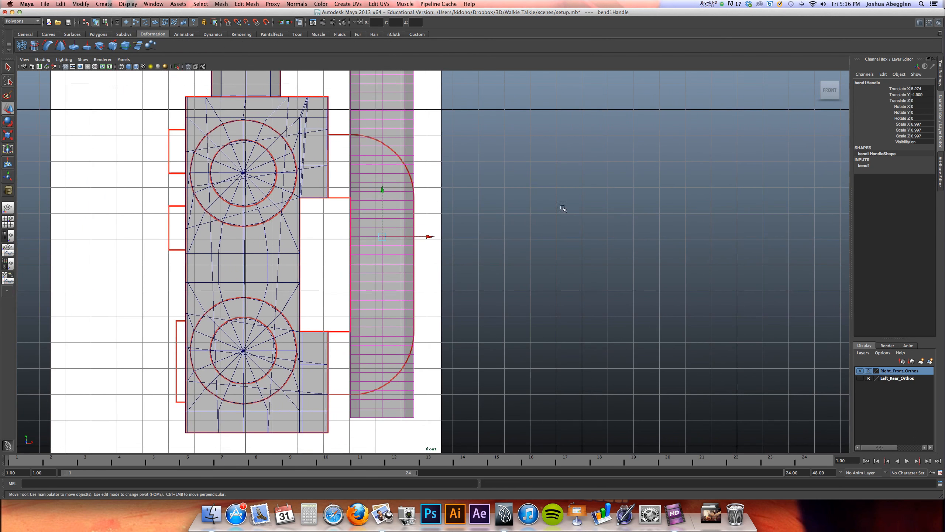
Set the bend deformer's curvature to -1, low bound to 0 and high bound to 10
click(863, 165)
click(904, 177)
mouse_move(562, 197)
middle_down()
mouse_move(555, 190)
mouse_move(568, 190)
middle_up()
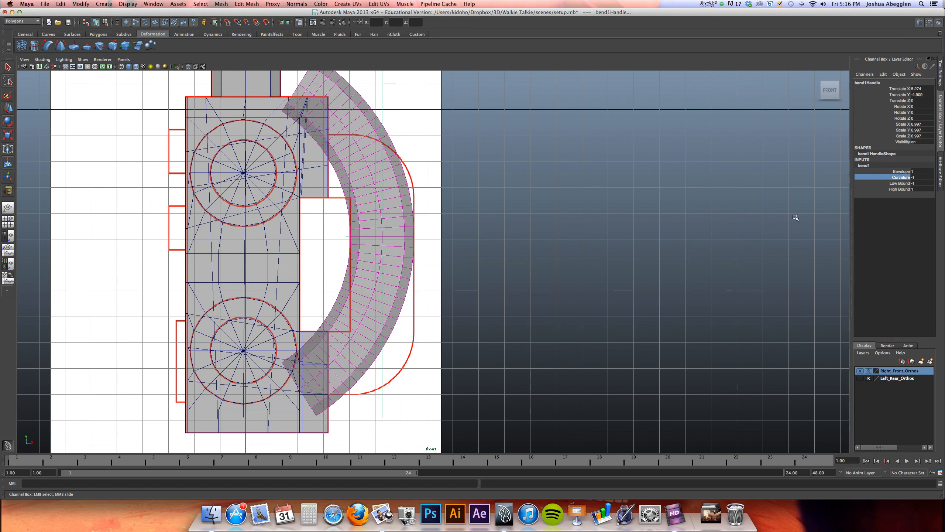
click(900, 183)
middle_drag(584, 232, 591, 234)
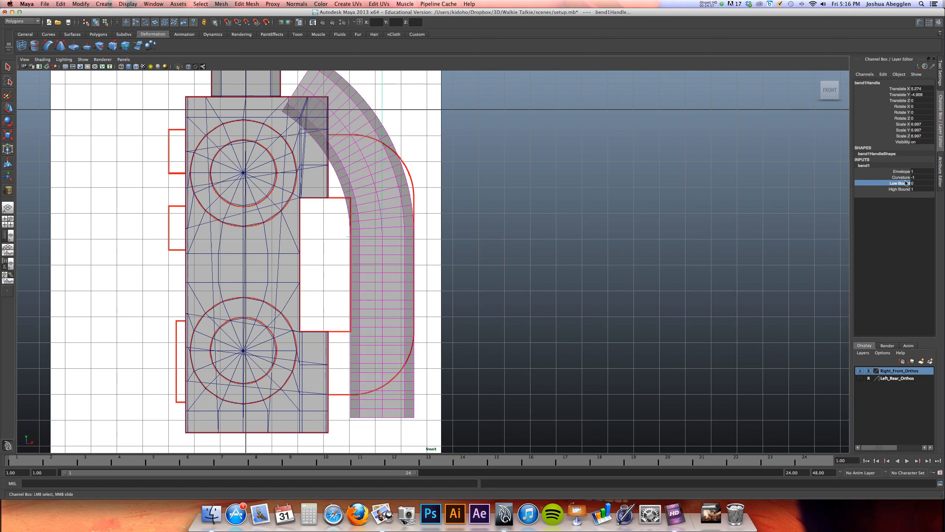
click(896, 189)
mouse_move(548, 226)
middle_down()
mouse_move(523, 217)
mouse_move(559, 212)
middle_up()
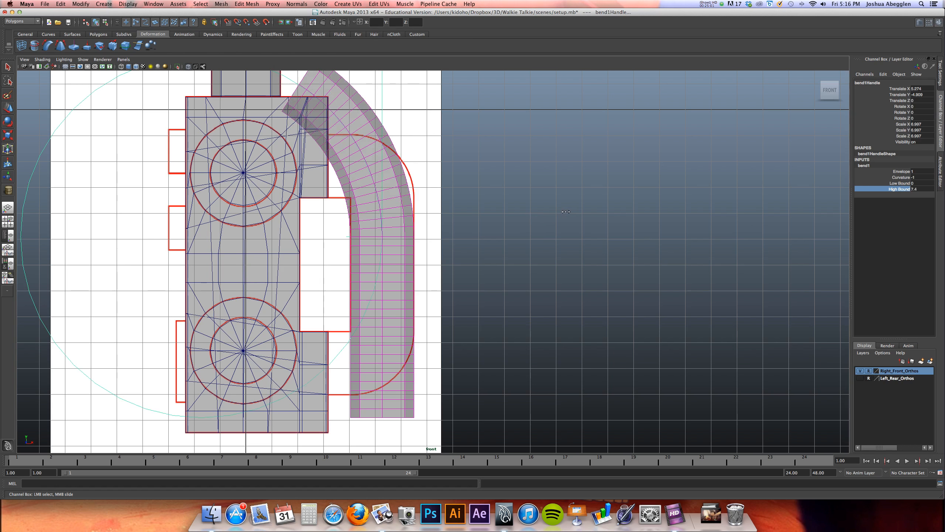
alt+middle_drag(572, 217, 596, 291)
alt+right_drag(566, 230, 826, 225)
Tighten the bend by setting its curvature to -4
click(899, 178)
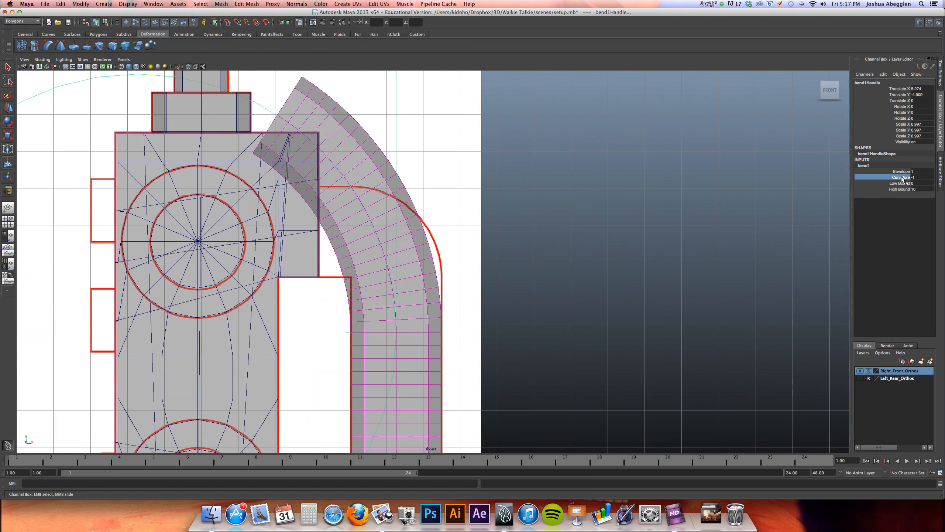
middle_drag(550, 214, 485, 219)
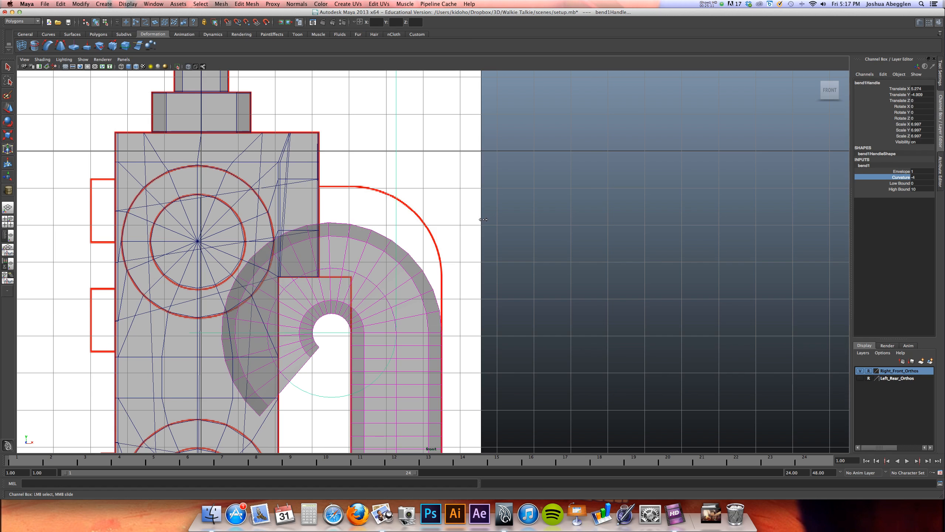
middle_drag(453, 221, 404, 222)
alt+right_drag(450, 210, 540, 208)
alt+middle_drag(527, 212, 526, 175)
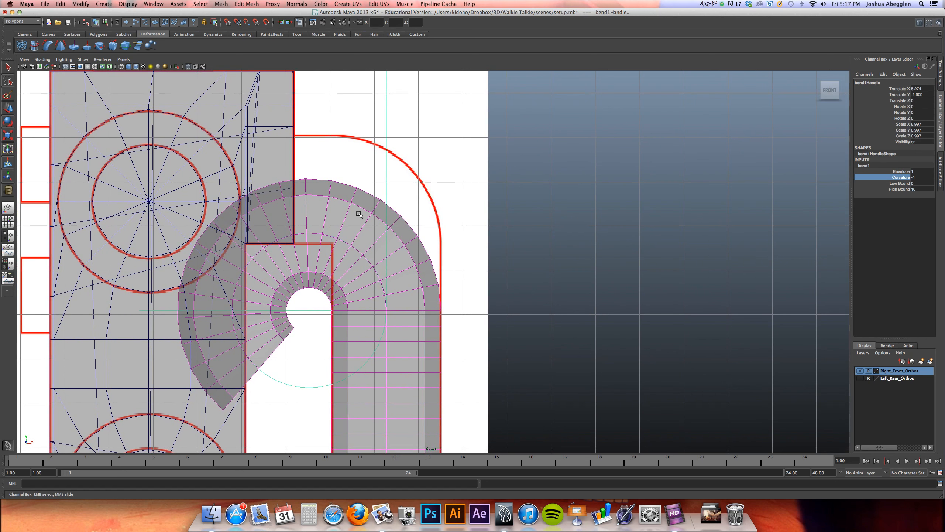
Select the handle cylinder together with its bend handle and raise both about 1.49 units to meet the reference's top curve
drag(467, 233, 386, 196)
key(w)
alt+middle_drag(387, 196, 425, 237)
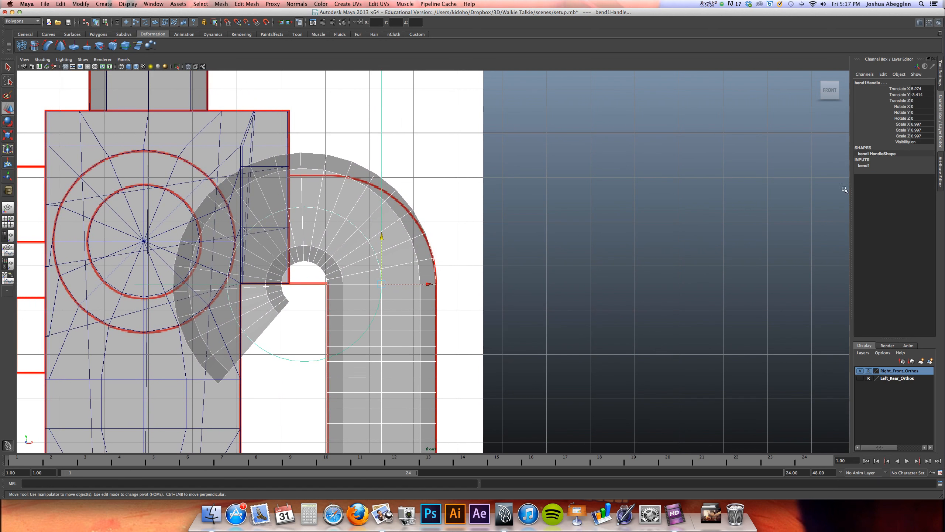
Try 30 and 60 height subdivisions on the handle cylinder, and restore the value to 40
click(430, 329)
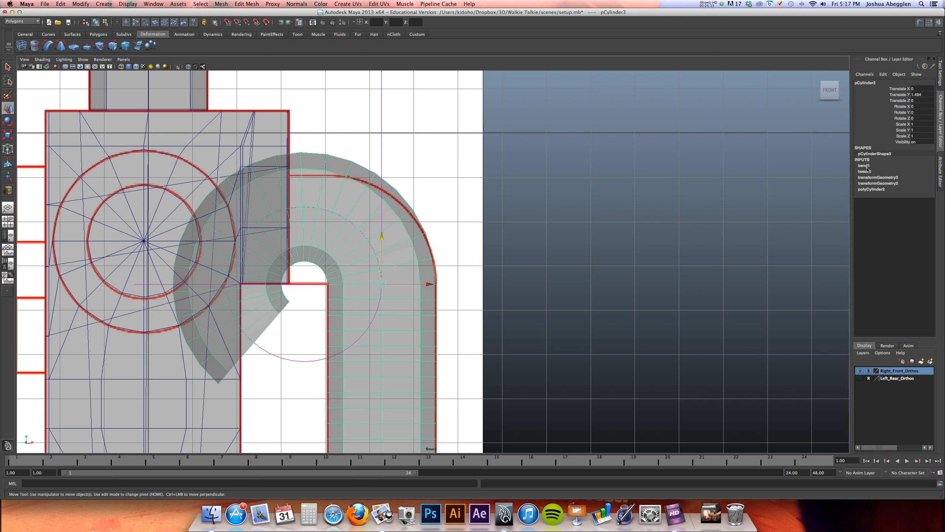
double_click(880, 189)
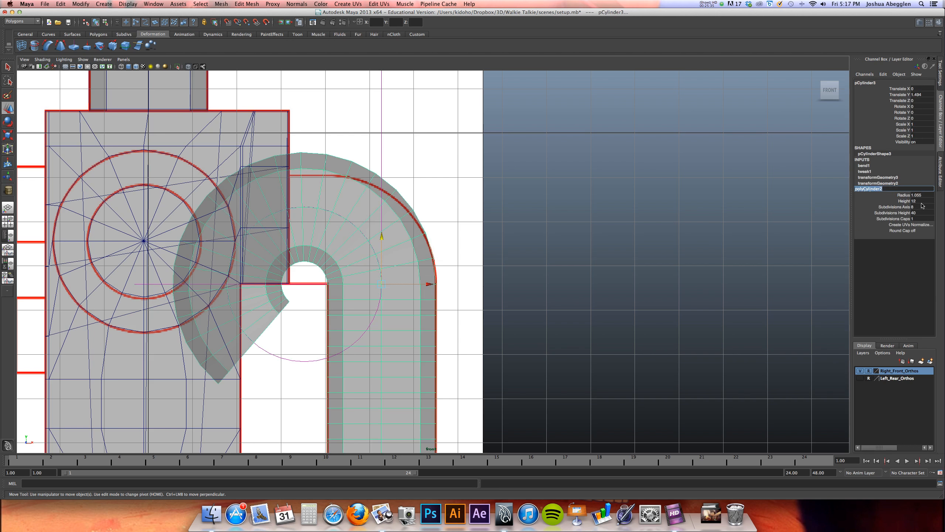
double_click(920, 201)
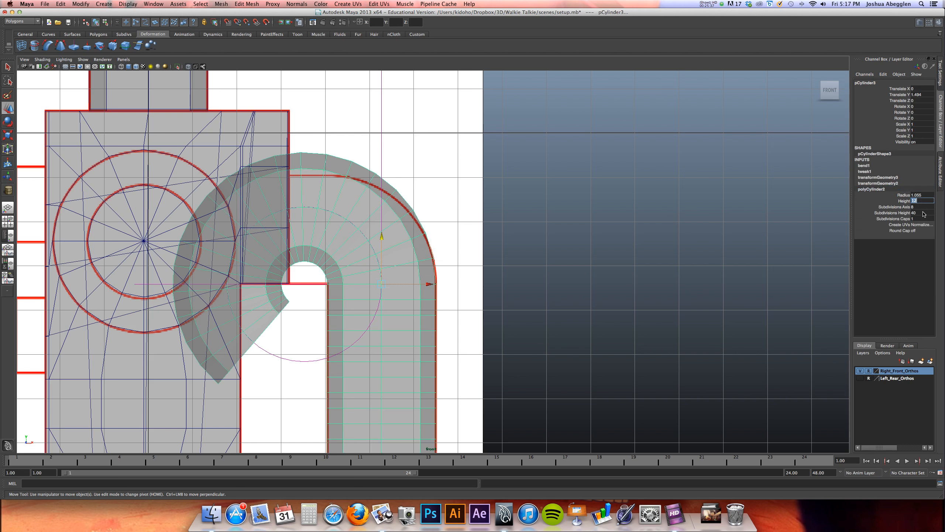
double_click(920, 213)
text(30)
key(Tab)
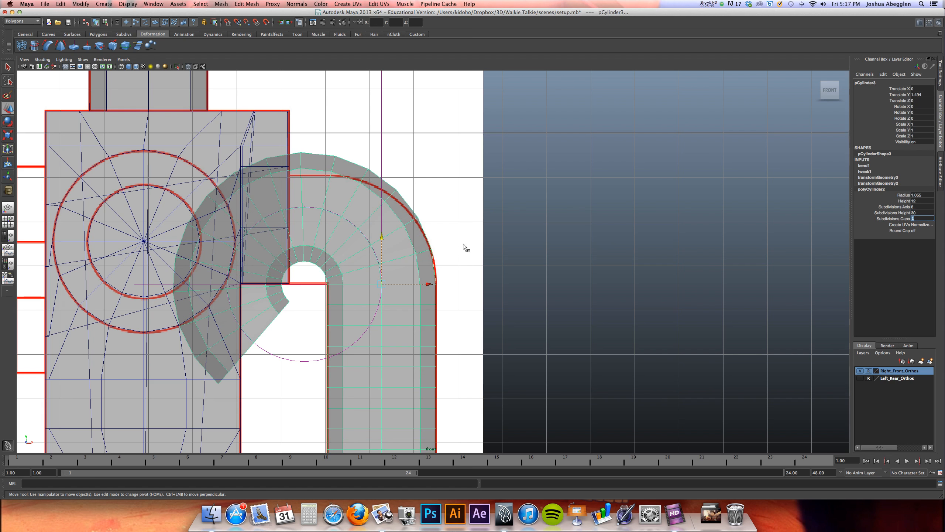
double_click(919, 212)
text(60)
key(Tab)
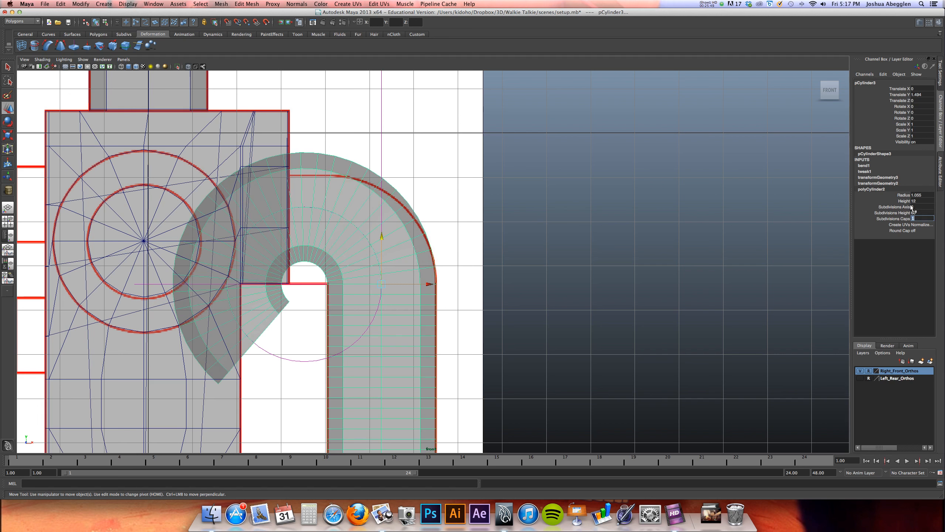
double_click(924, 212)
text(40)
key(Return)
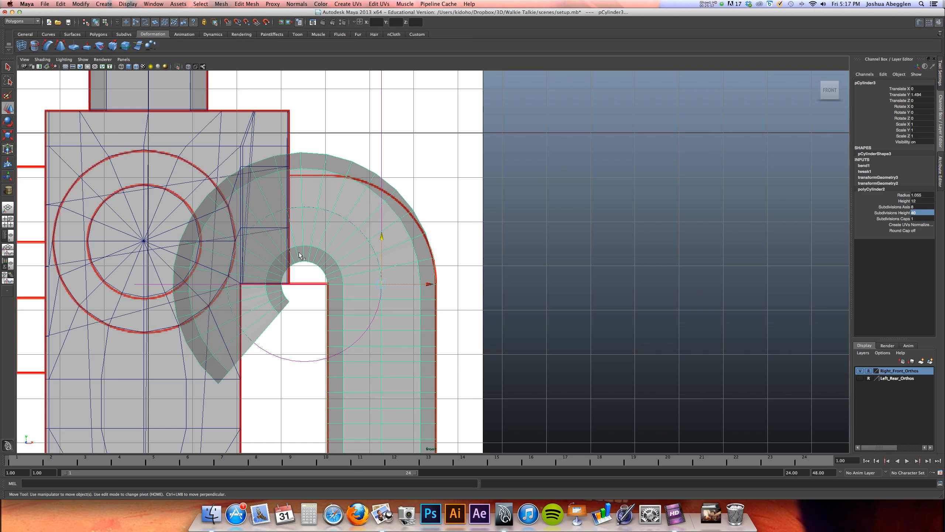
Delete the handle cylinder's faces that curl past the top of the bend into the body, and return to object mode
right_click(296, 220)
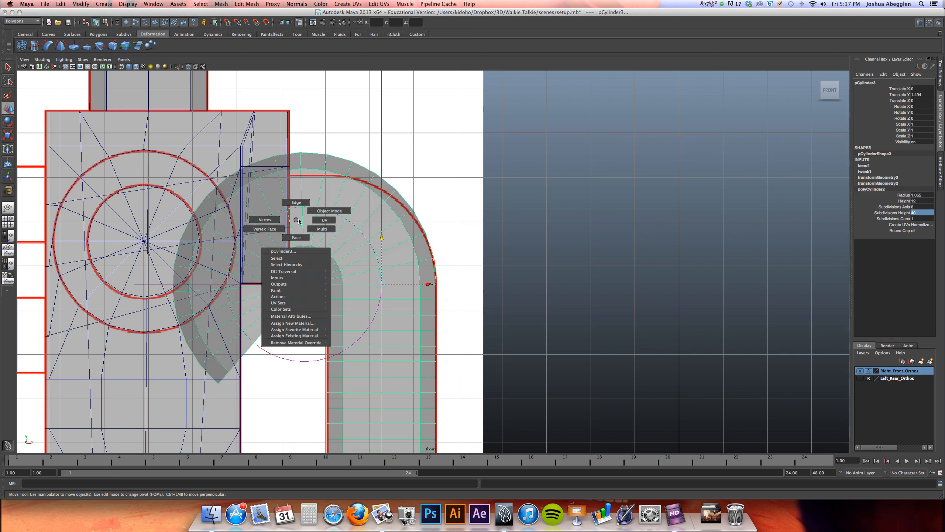
click(296, 237)
click(300, 196)
key(Delete)
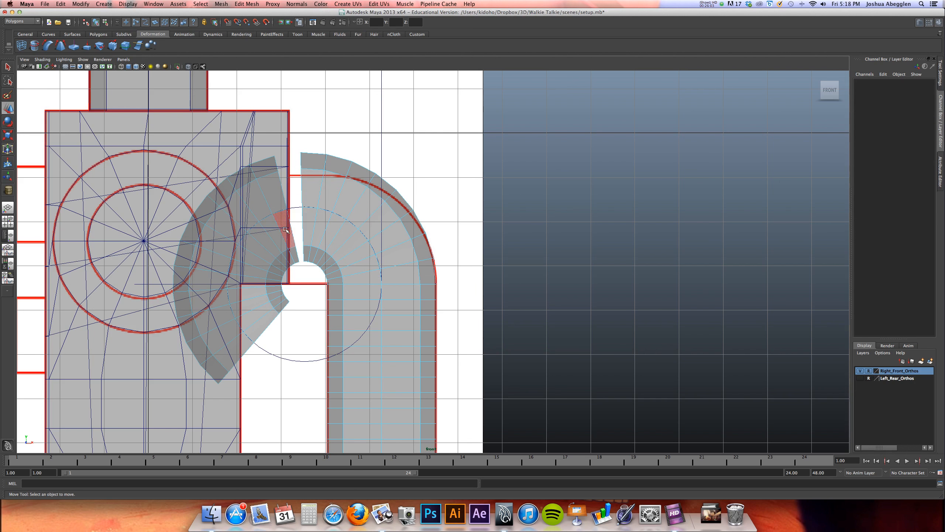
click(285, 229)
key(Delete)
right_drag(368, 203, 367, 186)
Select the bend handle and lower the bend's high bound to 7.9
click(372, 199)
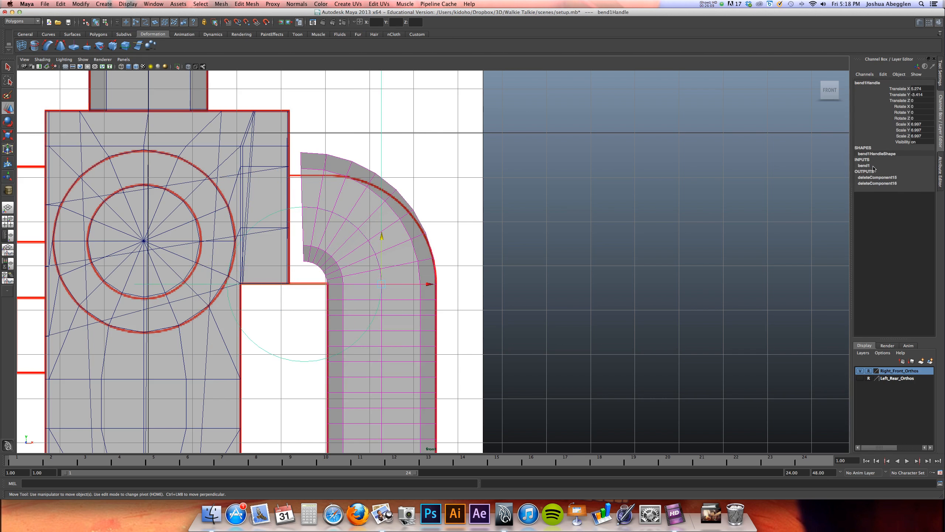
click(872, 167)
click(900, 177)
middle_drag(495, 220, 473, 225)
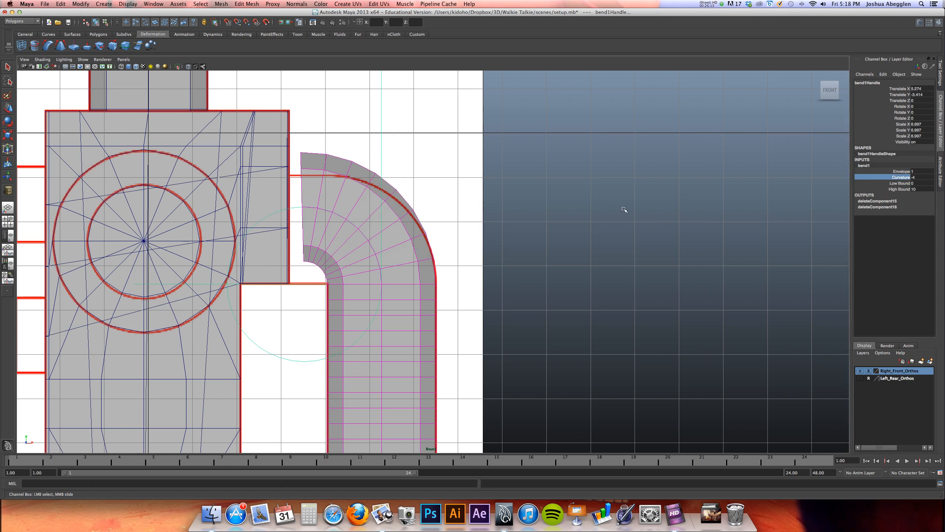
click(900, 189)
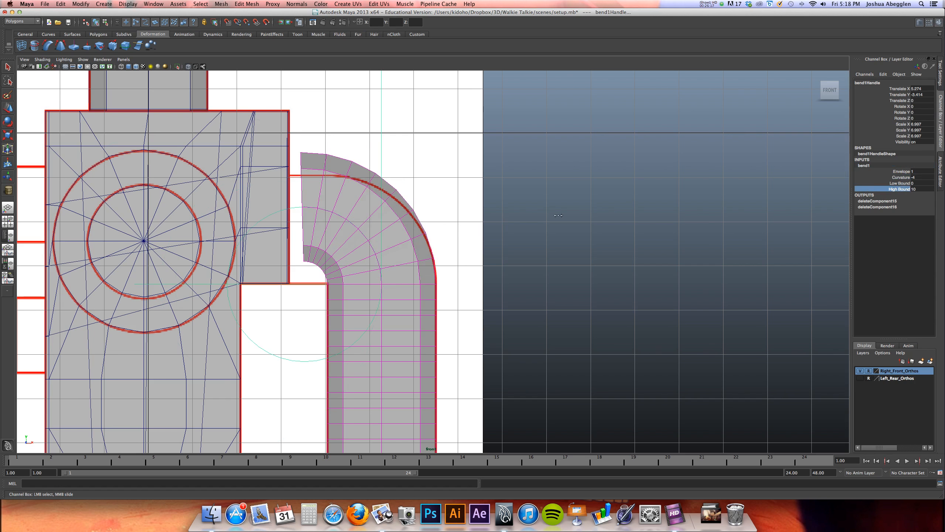
middle_drag(617, 215, 537, 220)
Try bend curvatures of -6 and -6.5 against the reference's rounded corner
click(919, 177)
text(-6)
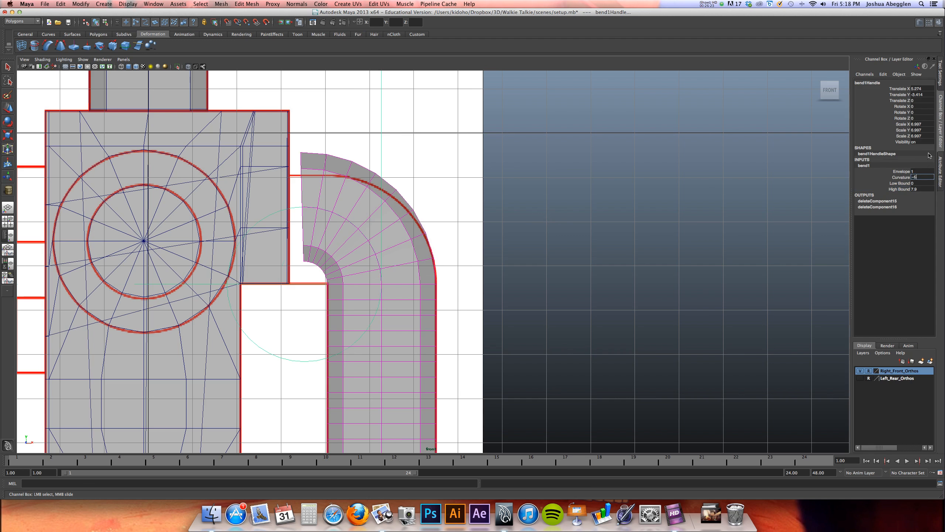
key(Return)
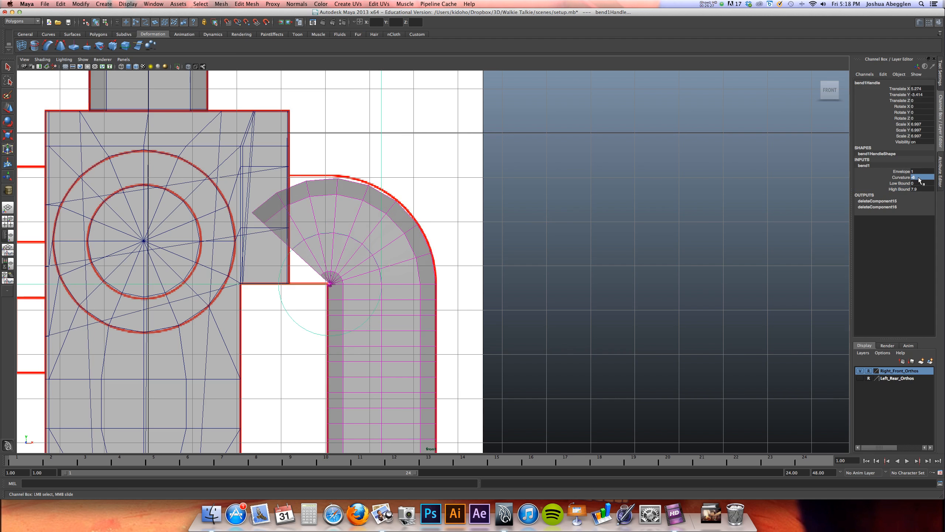
scroll(614, 205, up, 4)
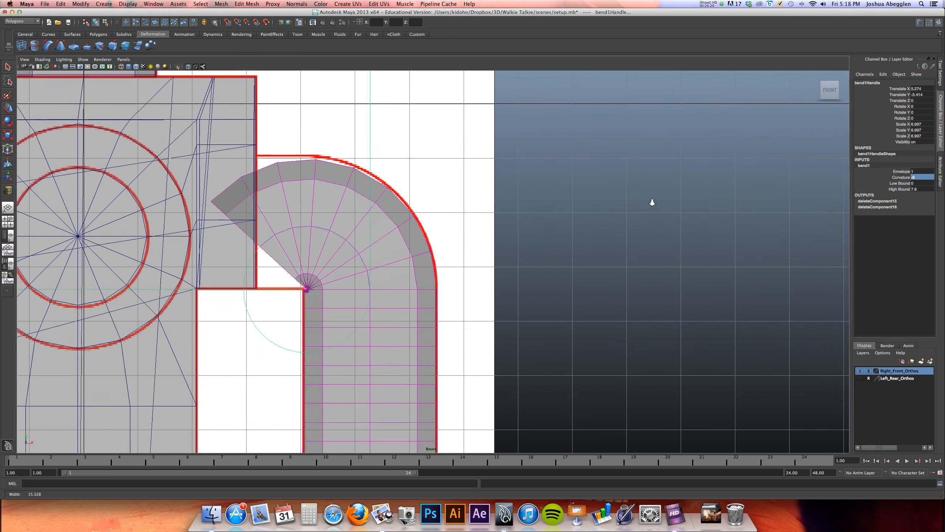
alt+middle_drag(570, 203, 591, 207)
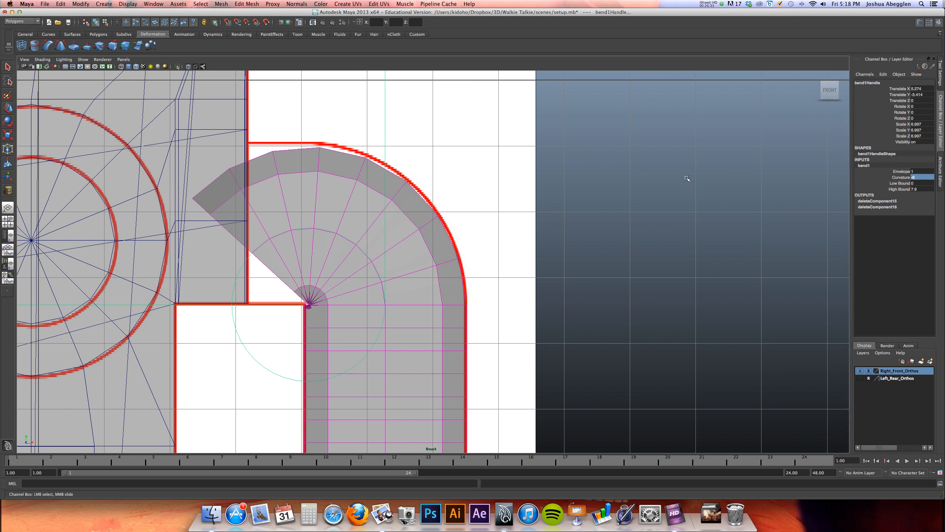
click(920, 177)
text(-6.5)
key(Return)
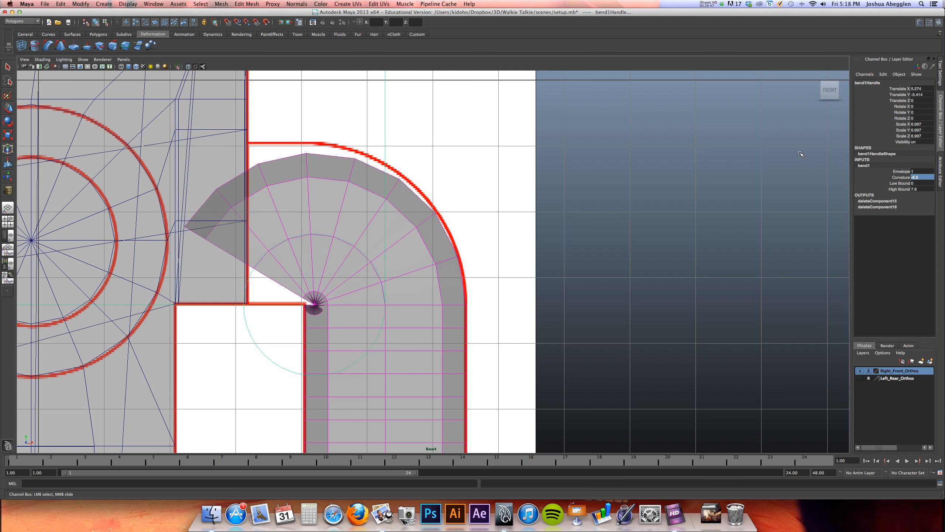
Set the bend's curvature to -6.25 and switch the handle mesh to component selection
click(928, 177)
key(Return)
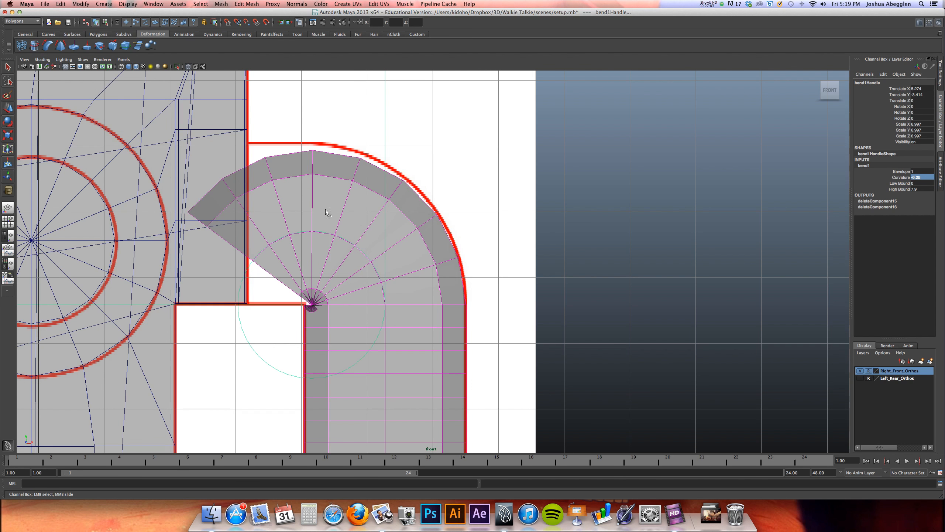
right_drag(298, 210, 302, 208)
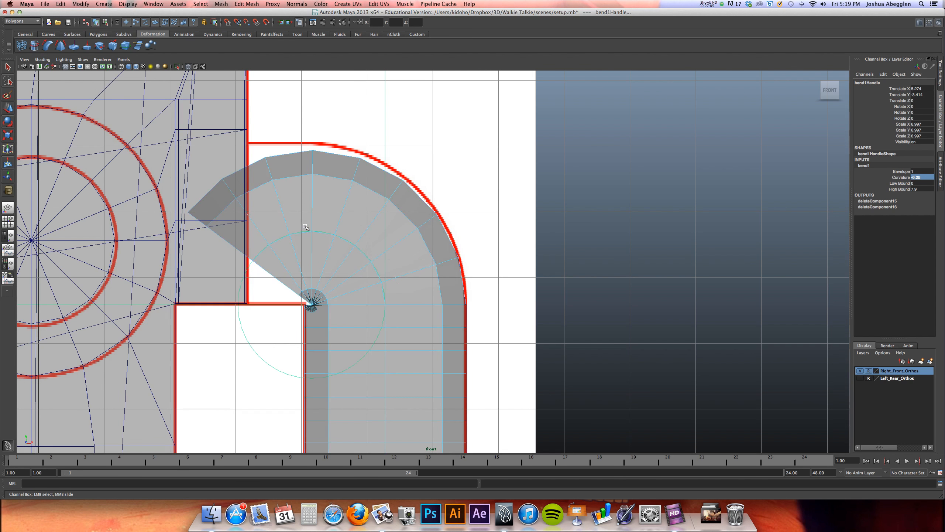
Delete the ring of handle faces immediately past the vertical end of the rounded corner
click(300, 198)
key(w)
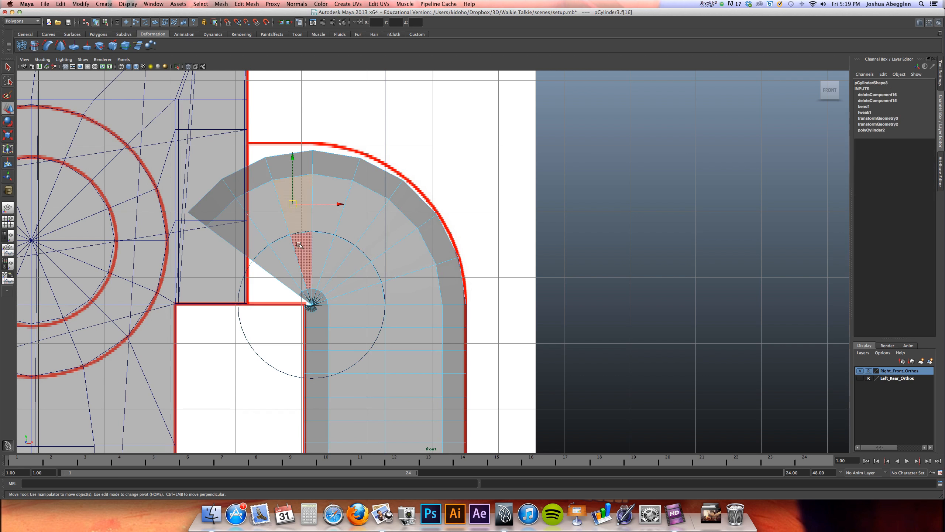
key(Delete)
double_click(280, 224)
key(Delete)
key(super+z)
key(super+z)
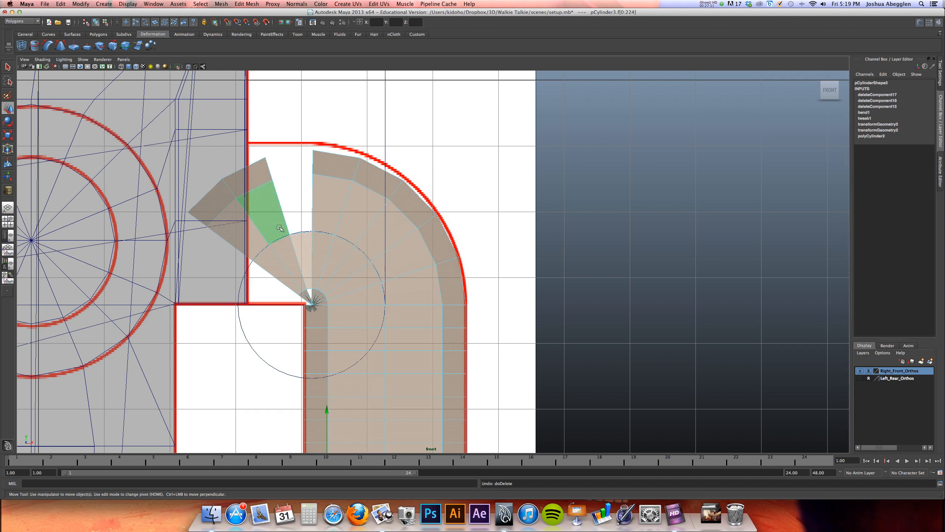
Delete the remaining face rings and stray faces of the handle beyond the vertical end of the corner
shift+double_click(284, 247)
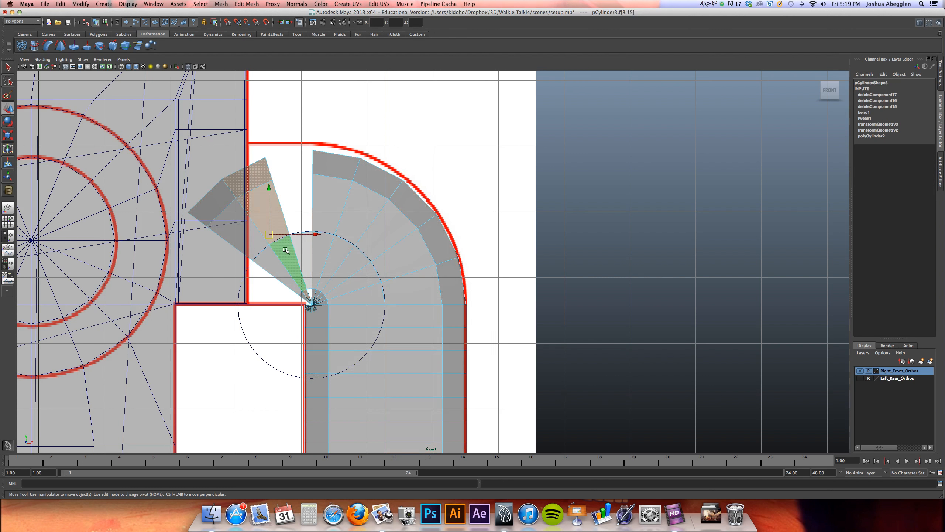
key(Delete)
click(257, 238)
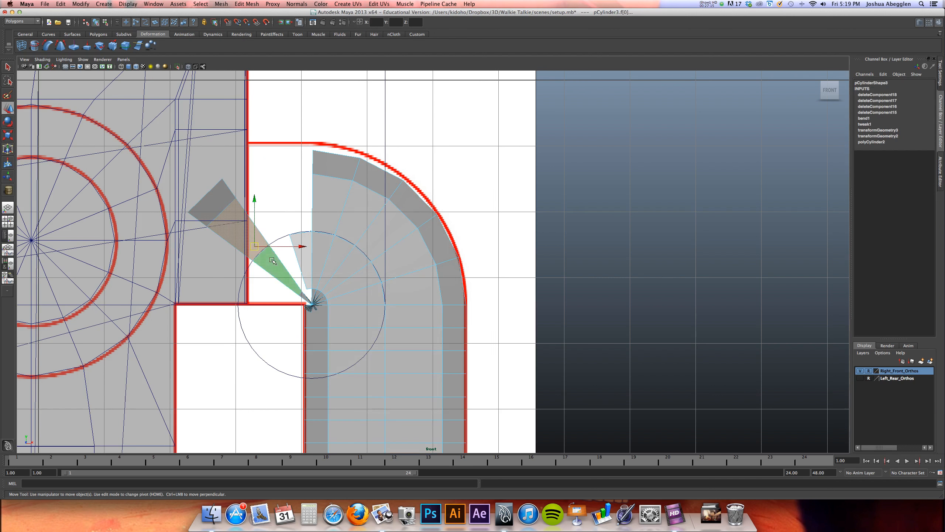
key(Delete)
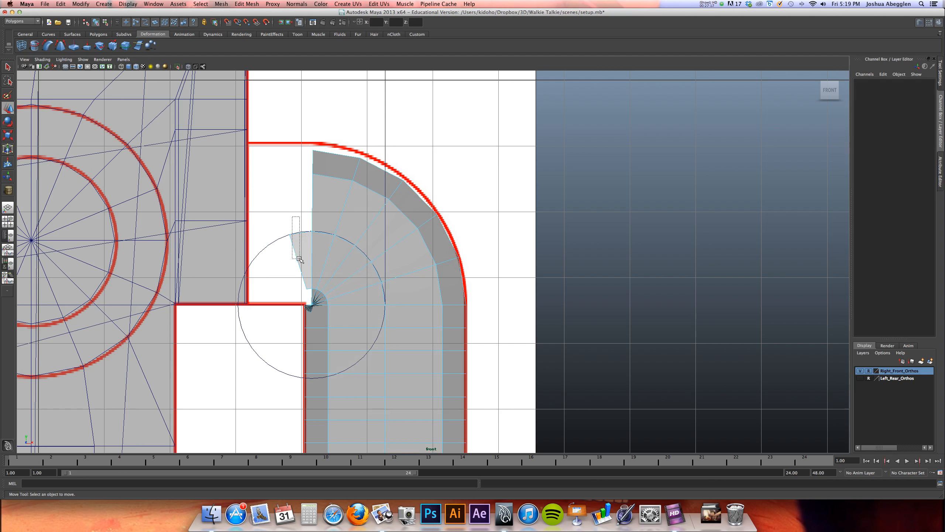
click(300, 257)
key(Delete)
Delete the handle mesh's construction history and nudge it slightly upward to fit the reference's rounded corner
right_drag(365, 186, 400, 178)
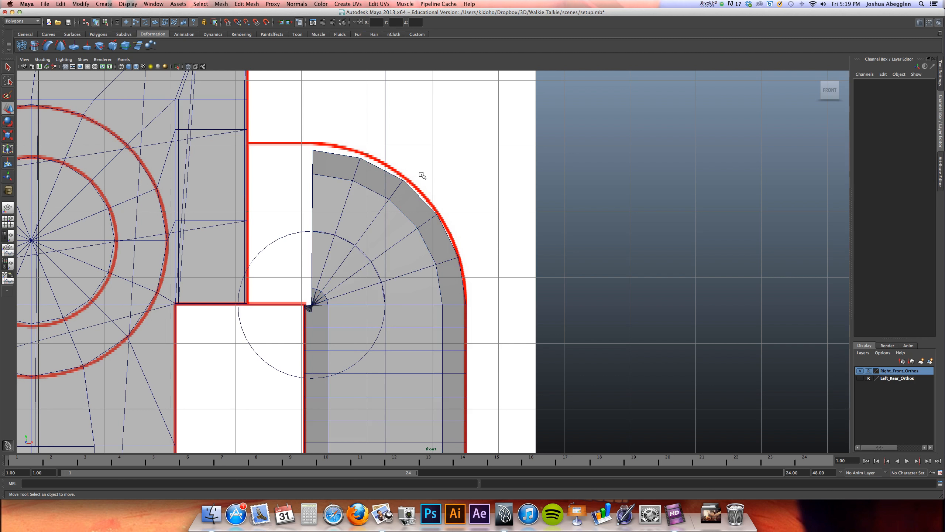
drag(419, 173, 400, 197)
click(82, 4)
mouse_move(65, 5)
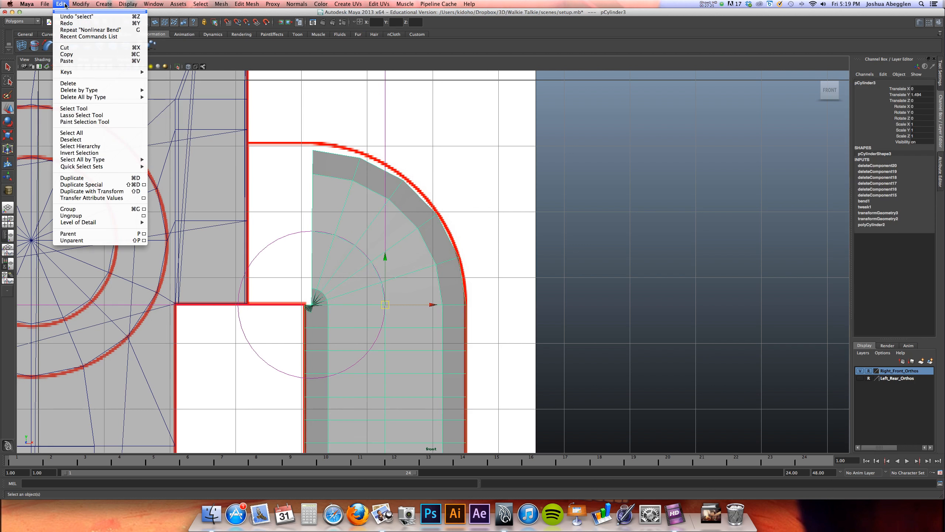
mouse_move(75, 92)
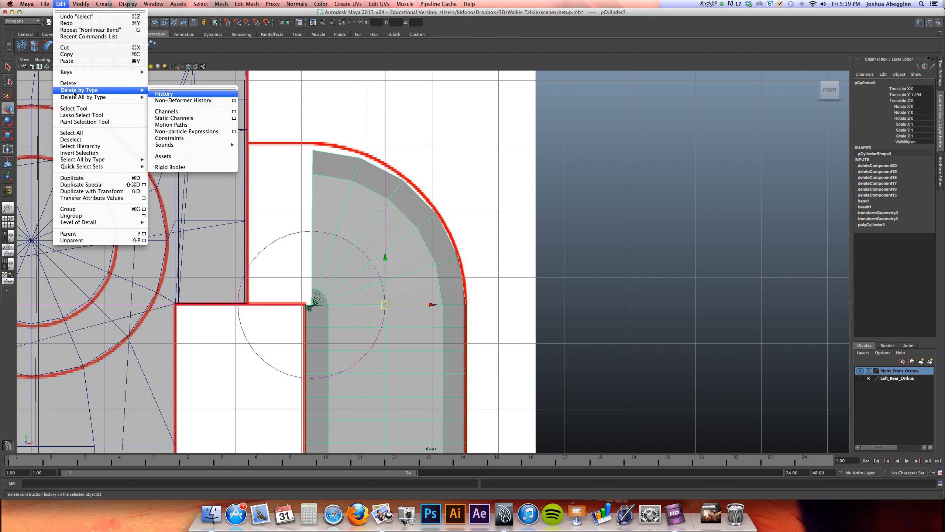
click(163, 96)
alt+right_drag(518, 226, 477, 239)
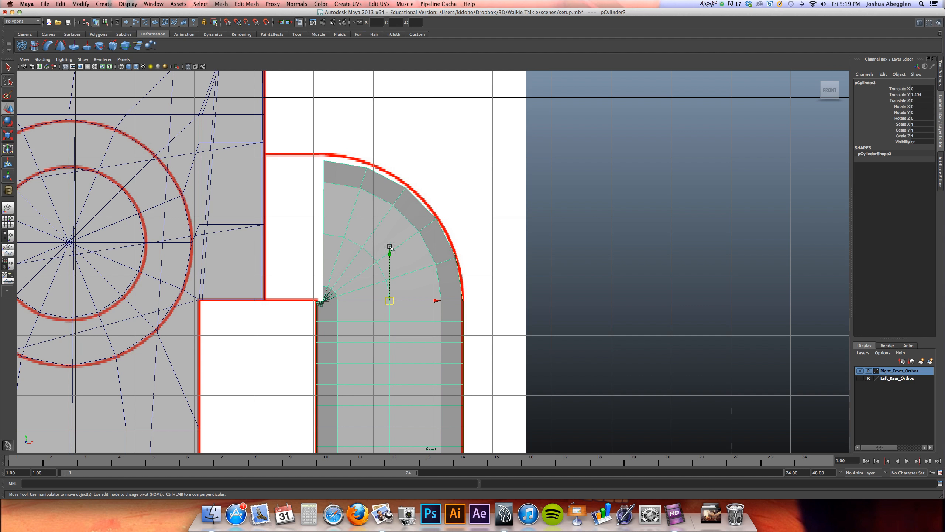
drag(389, 254, 391, 250)
Delete the lower half of the handle's straight section in the perspective view
key(space)
key(space)
alt+drag(548, 226, 521, 231)
right_drag(343, 323, 345, 339)
click(334, 314)
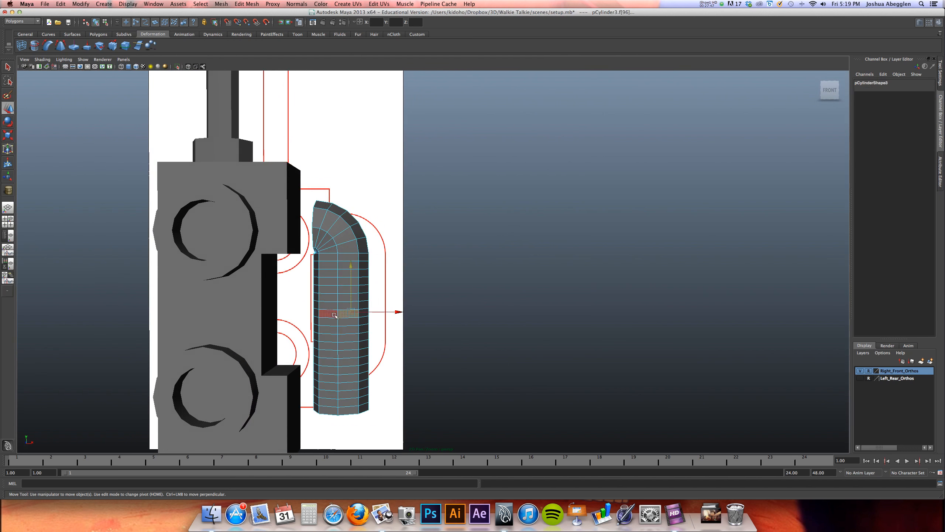
key(Delete)
click(336, 341)
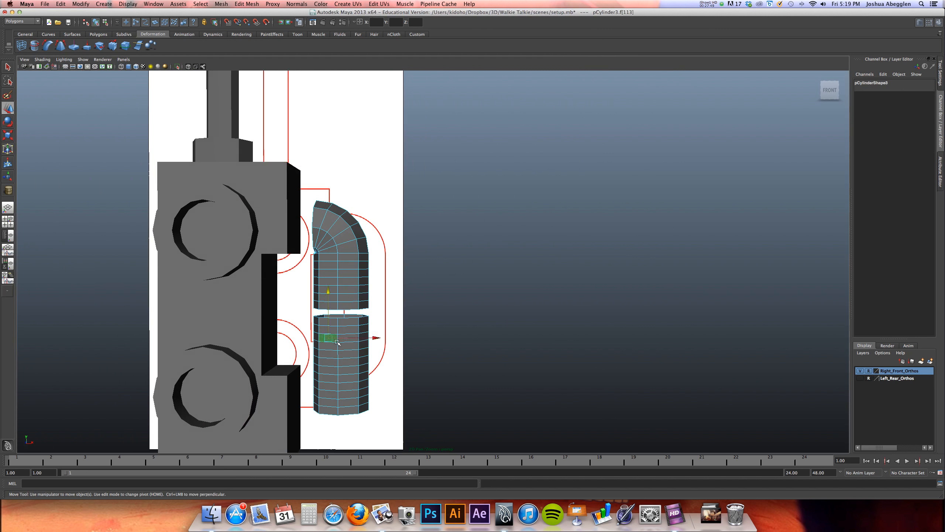
double_click(337, 342)
key(Delete)
Delete a ring of faces just below the elbow, keeping one row of straight faces under the bend
right_click(348, 279)
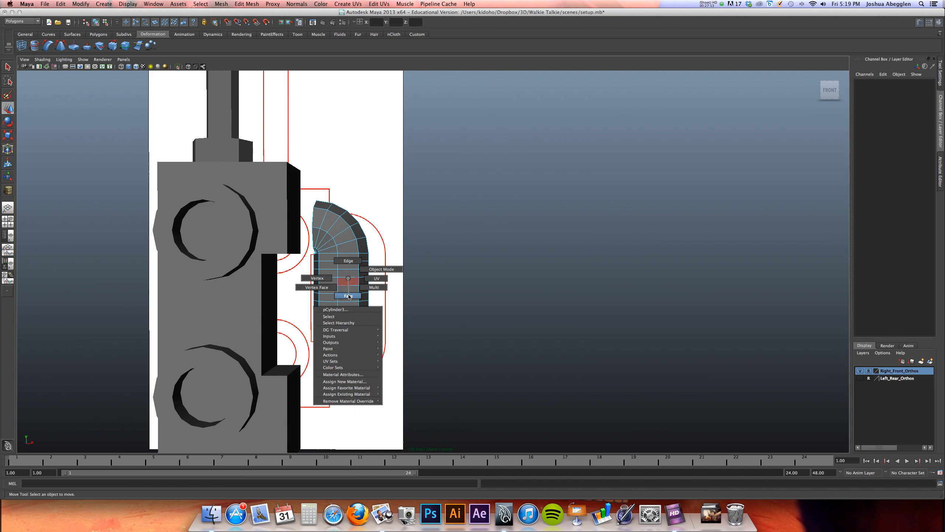
click(349, 296)
click(348, 274)
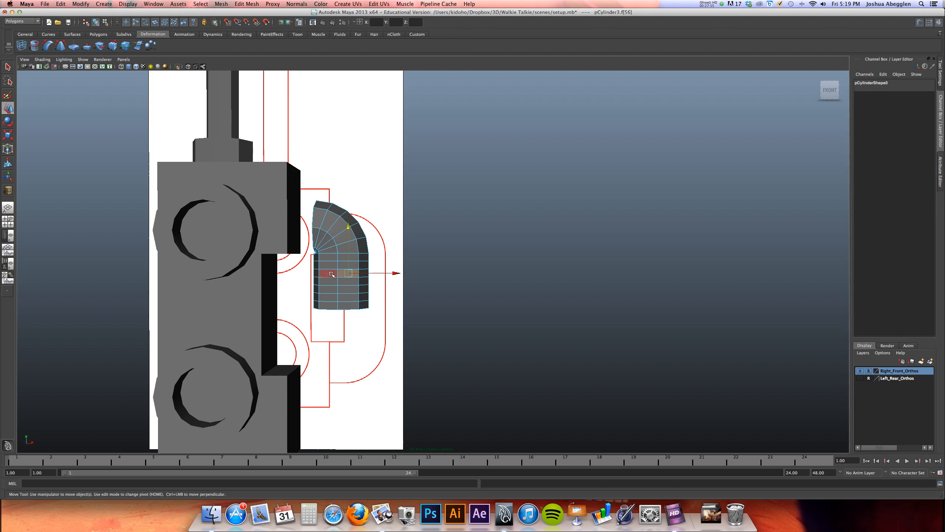
click(334, 266)
shift+double_click(350, 267)
key(Delete)
Delete the leftover face bridging the gap and the detached straight section, leaving only the elbow
double_click(349, 284)
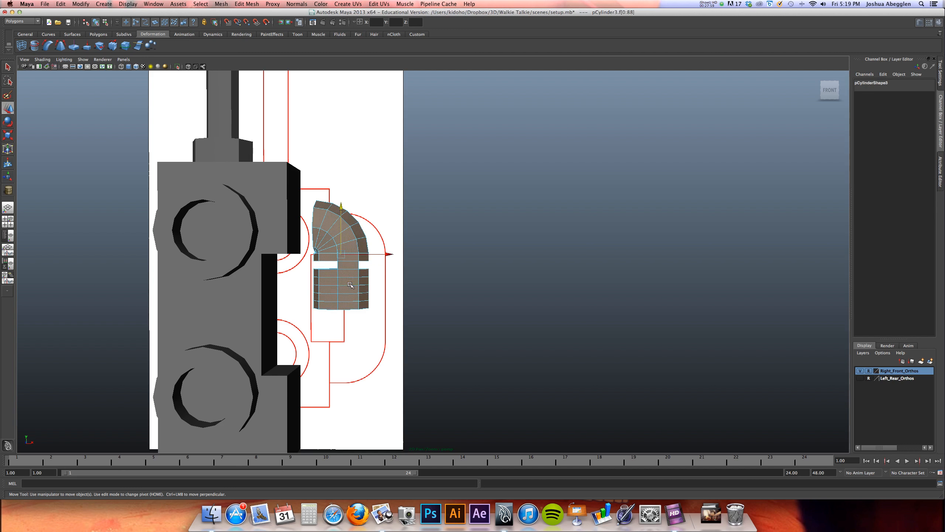
key(super+z)
click(351, 266)
key(Delete)
double_click(345, 289)
key(Delete)
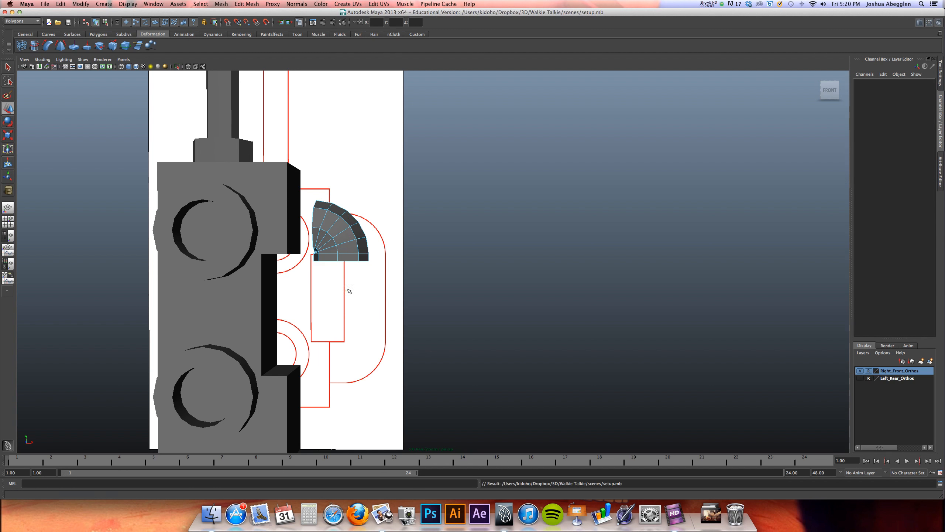
Examine the trimmed elbow in perspective and against the reference outline in the front view
alt+middle_drag(359, 289, 374, 295)
alt+drag(374, 295, 333, 318)
alt+right_drag(334, 318, 367, 288)
key(space)
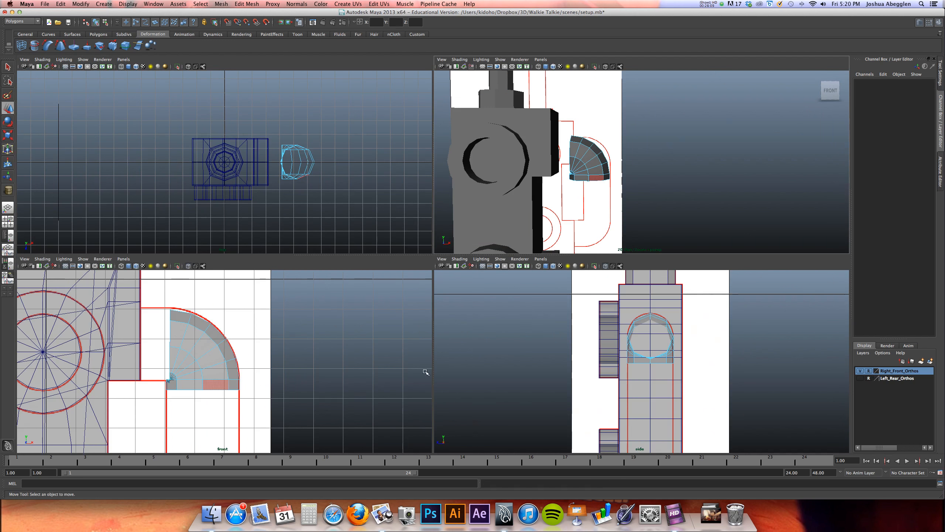
key(space)
alt+middle_drag(348, 315, 380, 296)
alt+right_drag(381, 294, 464, 285)
alt+middle_drag(464, 285, 449, 297)
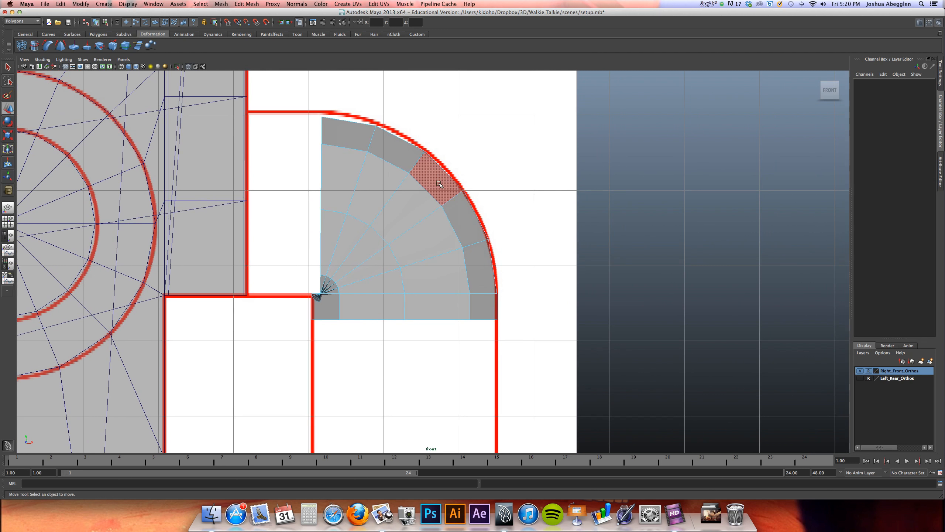
Undo the straight-section face deletions and the handle's upward nudge
key(super+z)
key(super+z)
key(super+z)
key(super+z)
key(super+z)
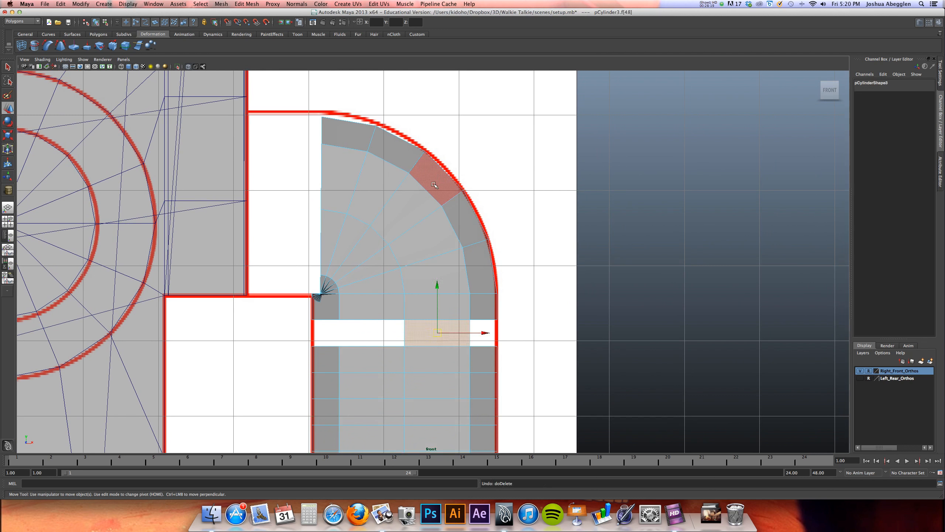
key(super+z)
key(super+z)
key(super+z)
key(super+z)
key(super+z)
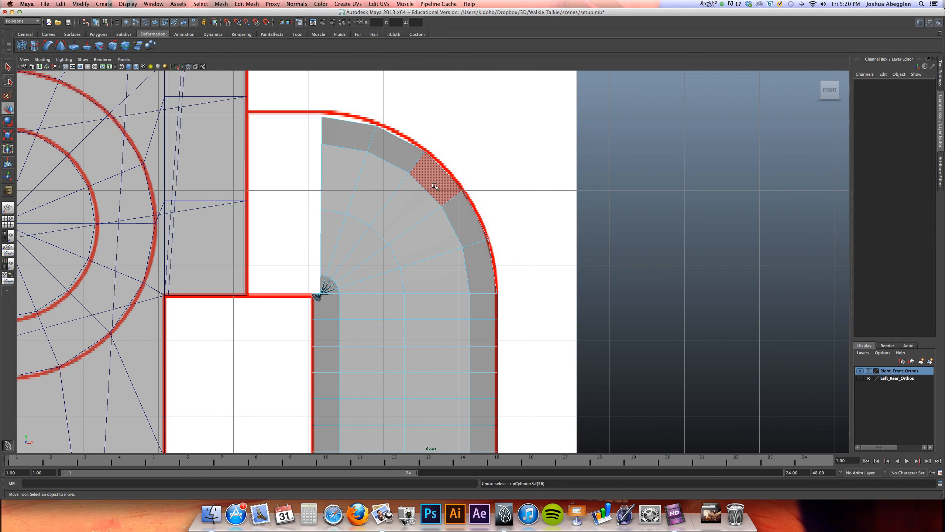
key(super+z)
key(super+z)
key(super+z)
key(super+z)
key(super+z)
key(super+z)
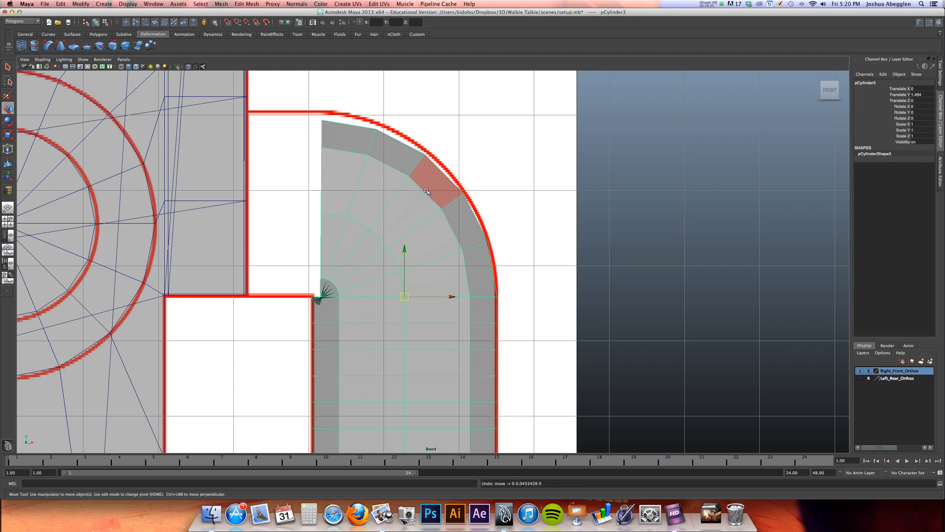
Redo the handle's upward nudge and all the straight-section face deletions
key(shift+super+z)
key(shift+super+z)
key(shift+super+z)
key(shift+super+z)
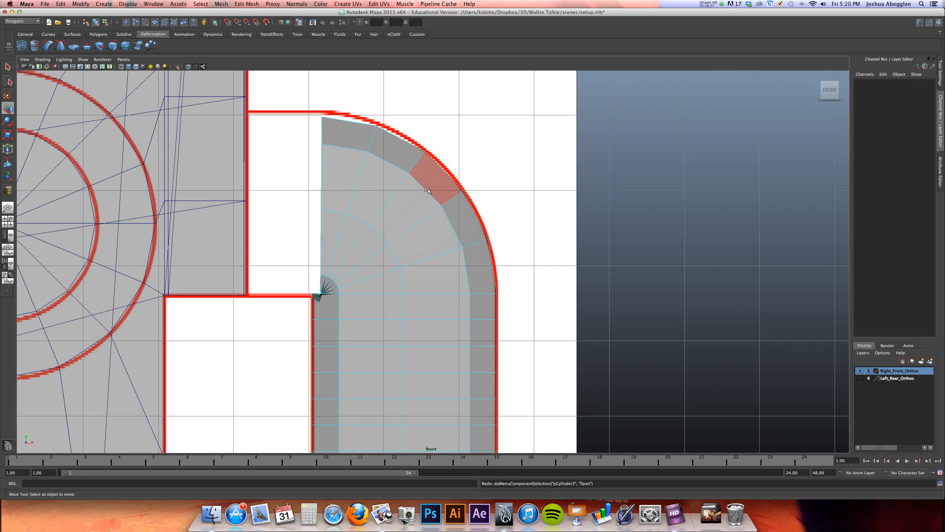
key(shift+super+z)
key(shift+super+z)
key(shift+super+z)
key(shift+super+z)
key(shift+super+z)
key(shift+super+z)
key(shift+super+z)
key(shift+super+z)
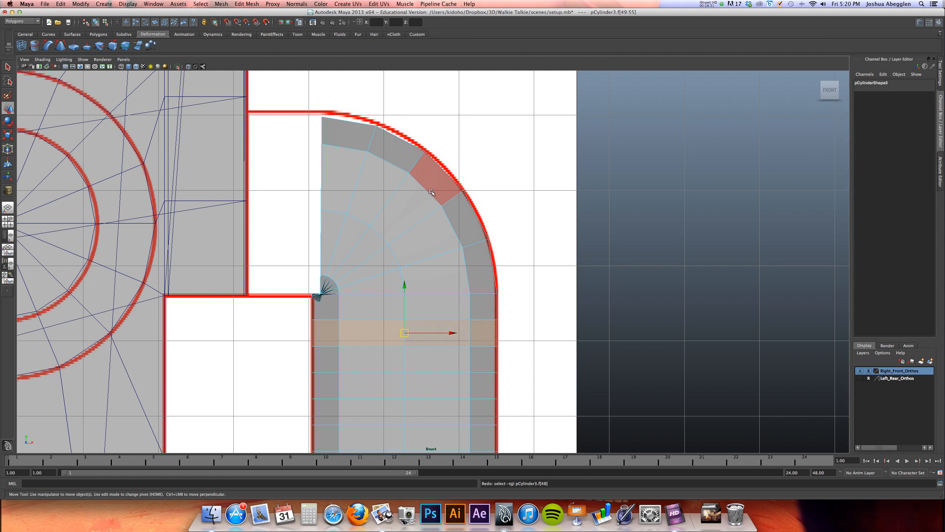
key(shift+super+z)
key(shift+super+z)
key(shift+super+z)
key(shift+super+z)
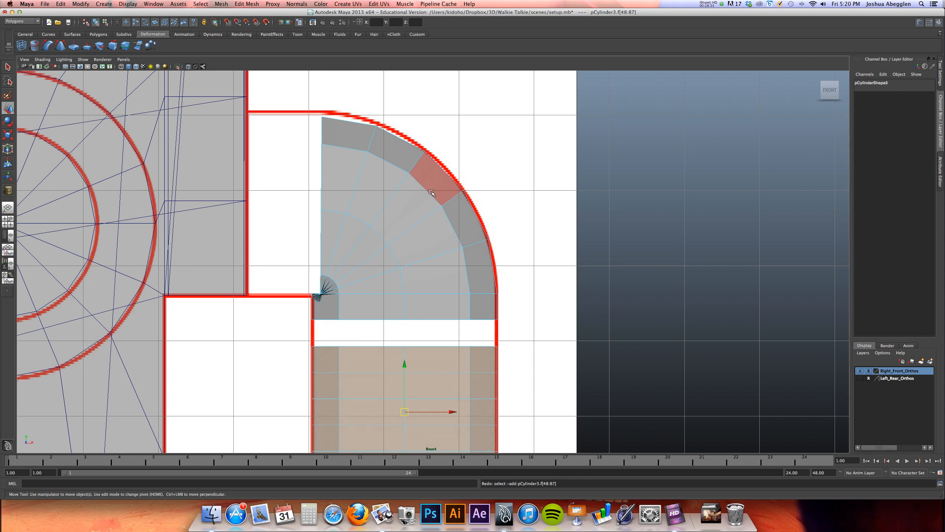
Duplicate the elbow in object mode and mirror the copy by setting its Scale X to -1
right_drag(426, 192, 450, 185)
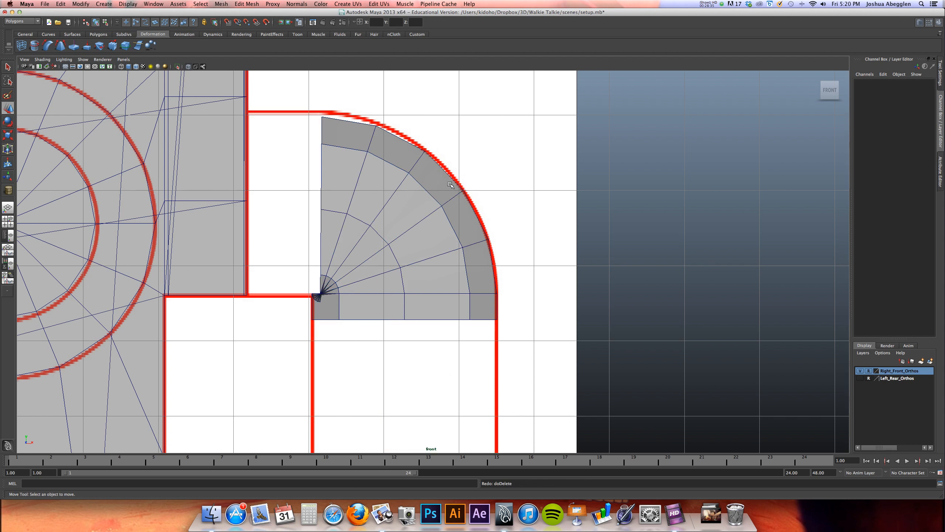
click(450, 195)
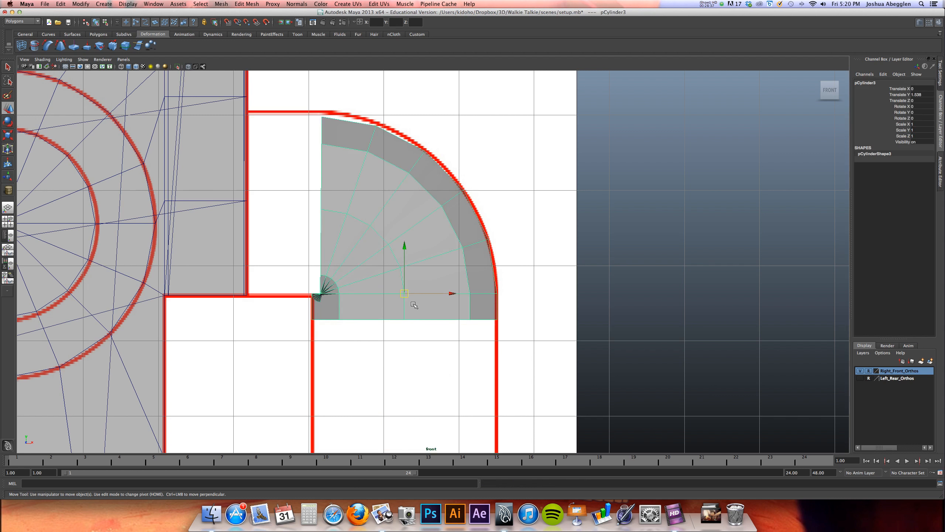
double_click(921, 124)
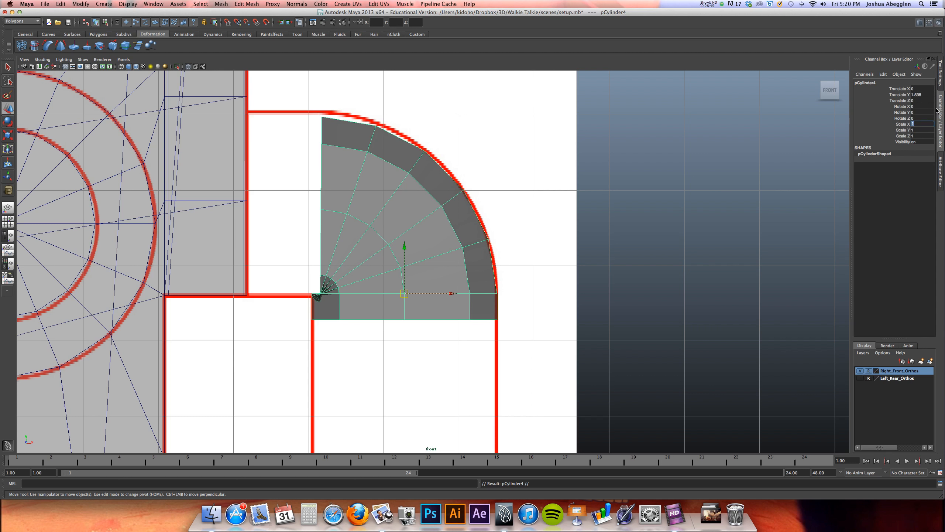
text(-1)
key(Return)
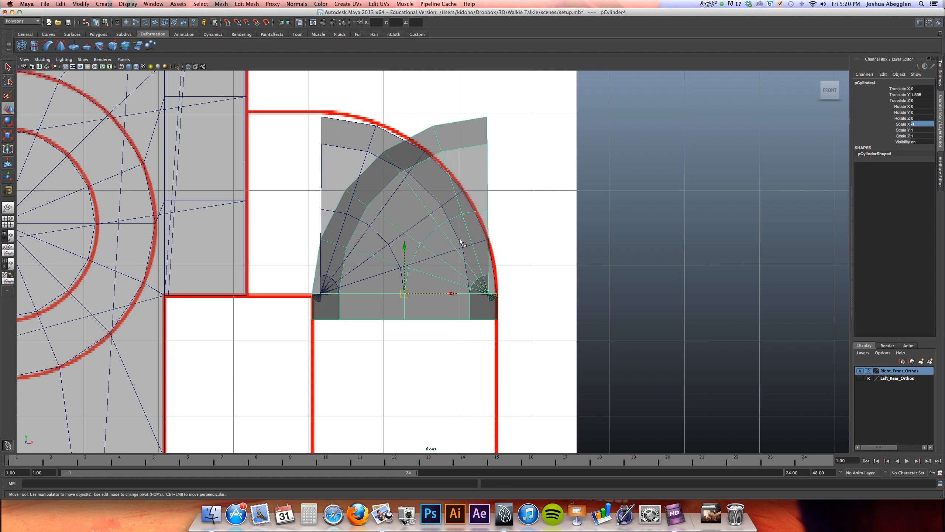
Rotate the mirrored elbow copy to -90 degrees around Z
key(e)
drag(434, 236, 512, 296)
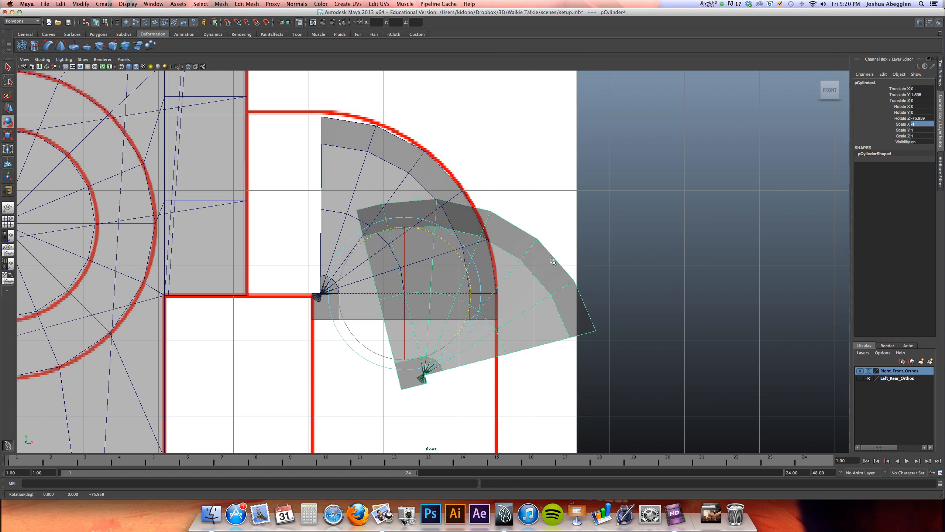
click(932, 118)
text(-90)
key(Return)
Move the mirrored copy over the original elbow so their curved segments line up, with its straight end pointing toward the body
key(w)
drag(405, 294, 321, 209)
alt+right_drag(388, 147, 668, 190)
alt+middle_drag(453, 220, 446, 272)
drag(281, 235, 288, 235)
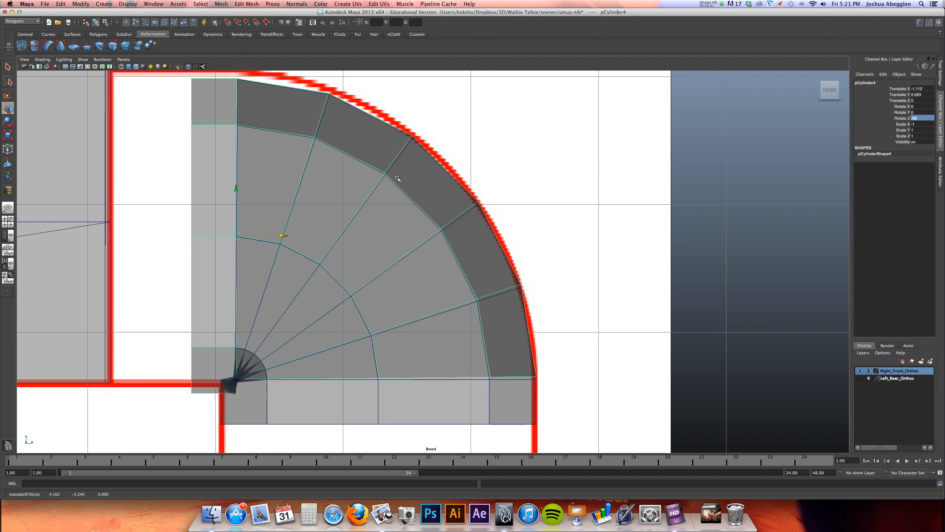
Delete the mirrored copy's three face rings that overlap the lower part of the original elbow
right_drag(399, 221, 392, 238)
click(383, 238)
shift+double_click(322, 284)
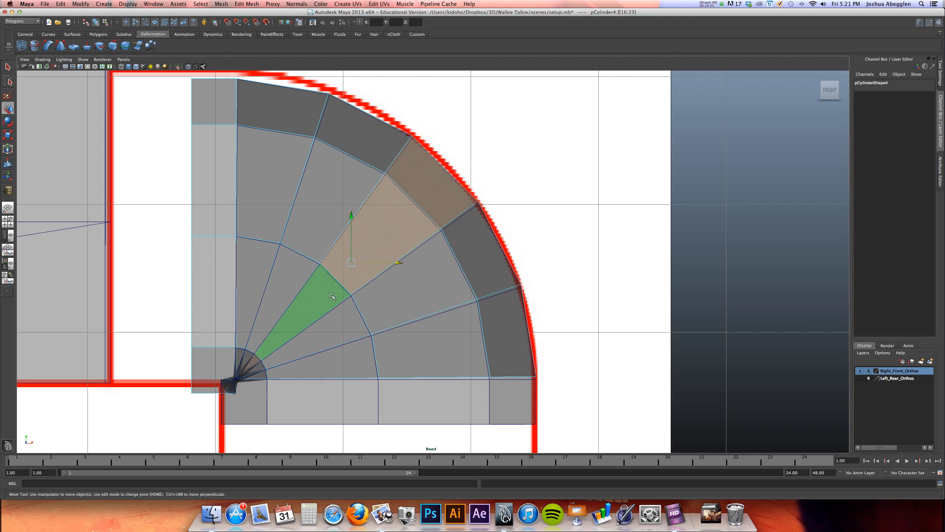
key(Delete)
click(382, 303)
shift+double_click(363, 310)
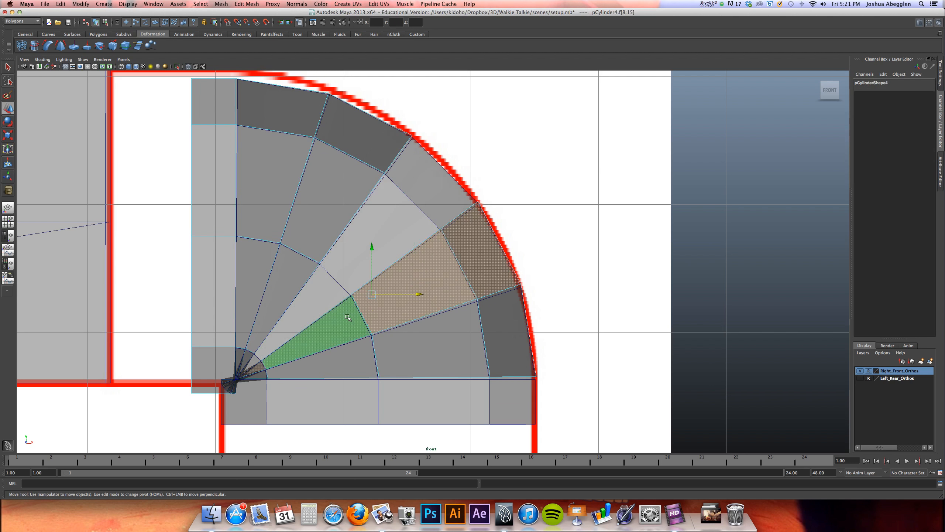
key(Delete)
click(387, 345)
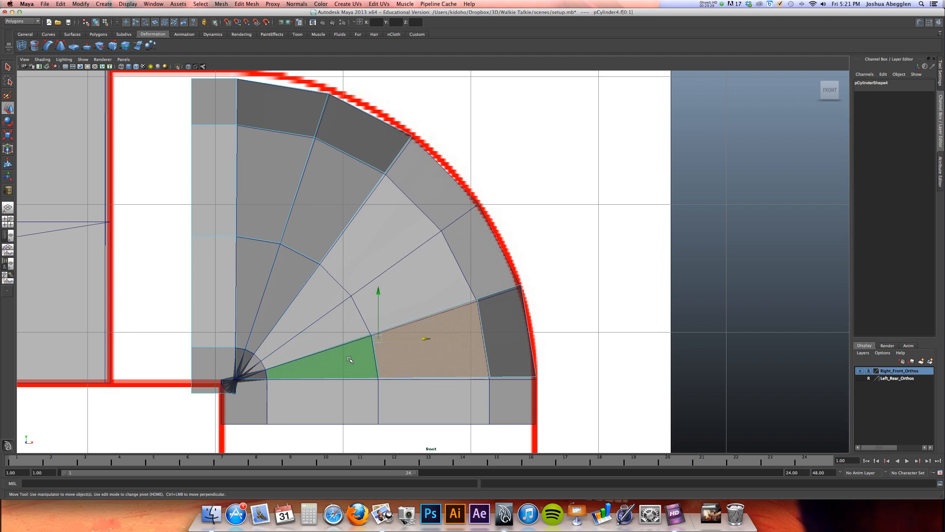
shift+double_click(349, 361)
key(Delete)
Delete the original elbow's two upper face rings that overlap the remaining part of the mirrored copy
right_drag(387, 225, 407, 241)
click(406, 240)
right_drag(468, 242, 521, 217)
click(549, 216)
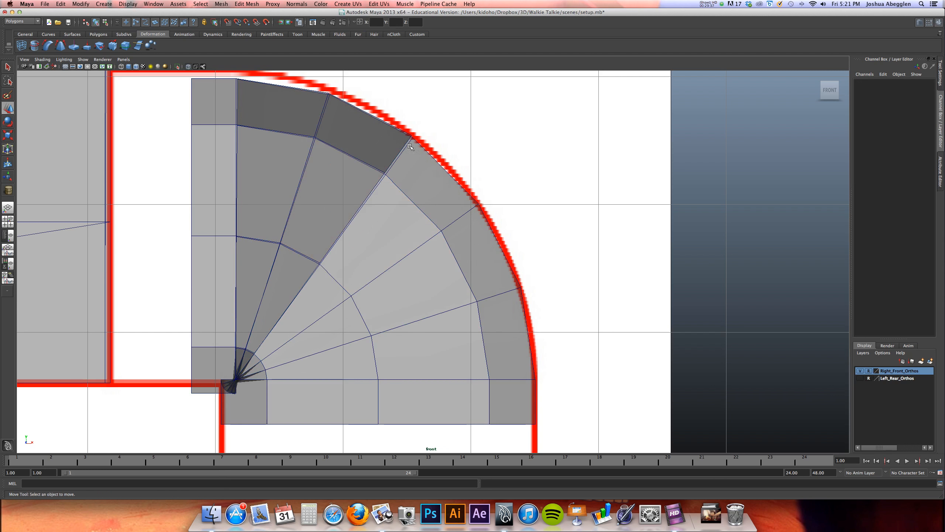
click(466, 225)
right_drag(452, 219, 452, 240)
click(335, 223)
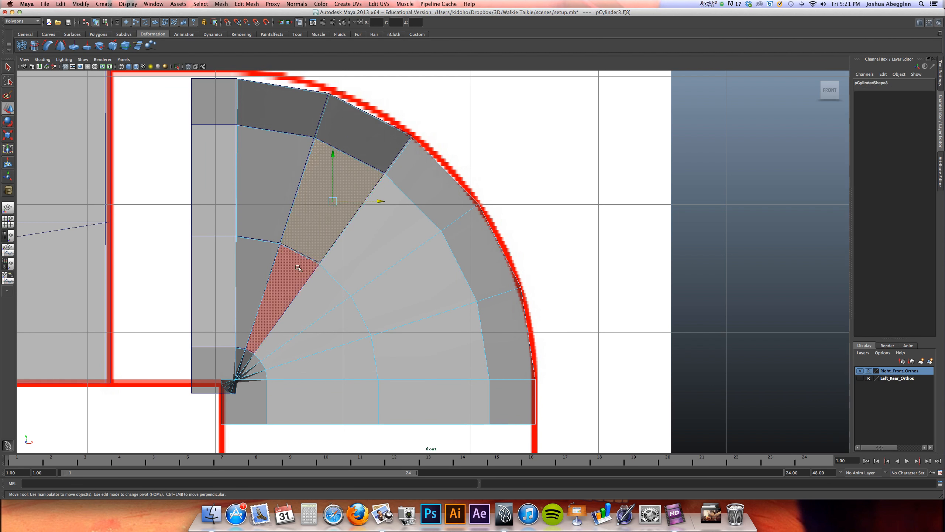
shift+double_click(295, 270)
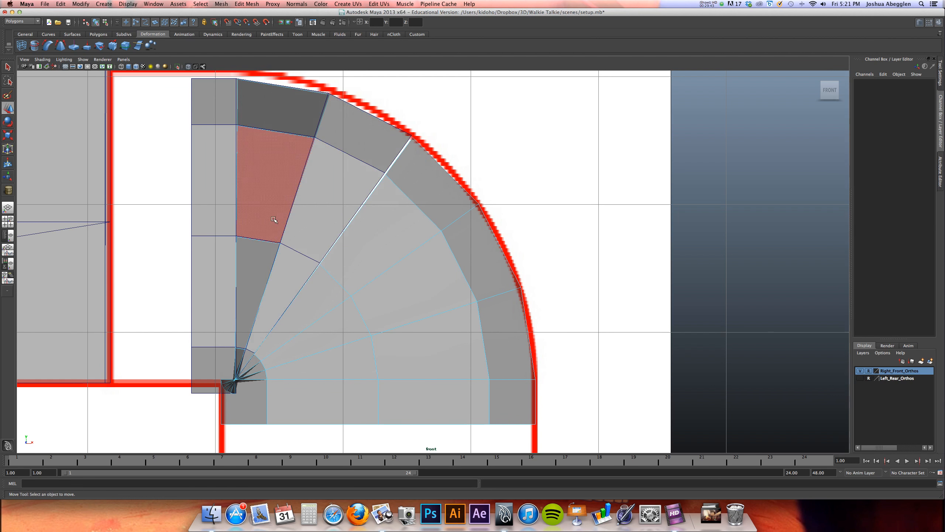
click(272, 234)
shift+double_click(261, 259)
key(Delete)
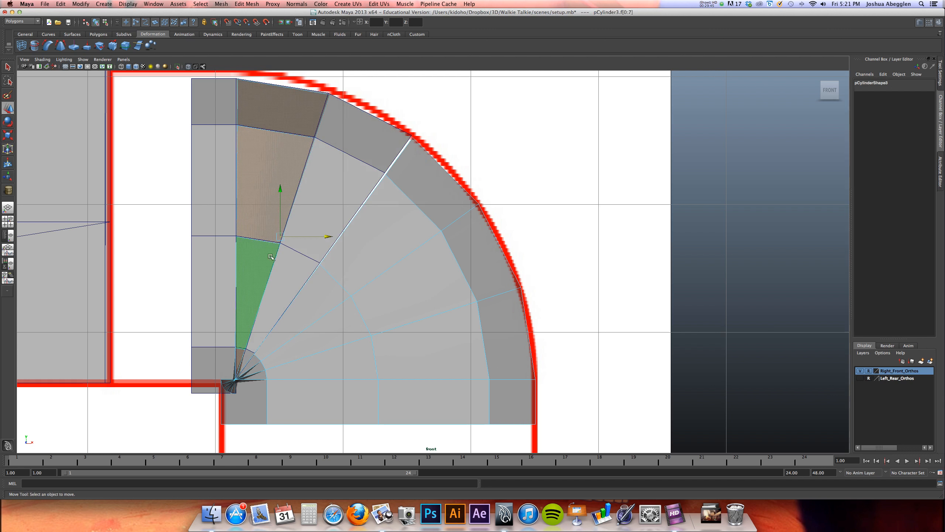
Undo the face deletions on both elbows and remove the mirrored copy
right_drag(345, 186, 370, 180)
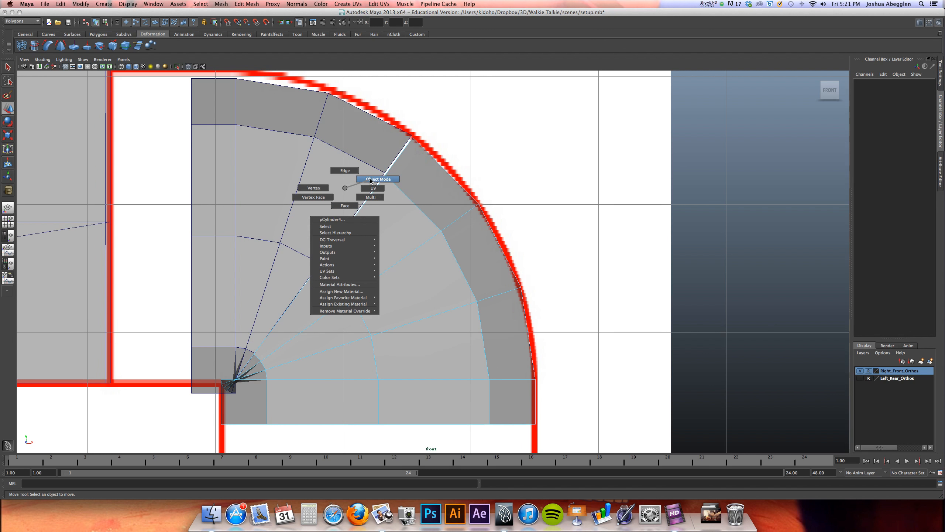
right_drag(350, 187, 346, 188)
right_drag(346, 187, 346, 187)
key(super+z)
key(super+z)
key(super+z)
key(super+z)
key(super+z)
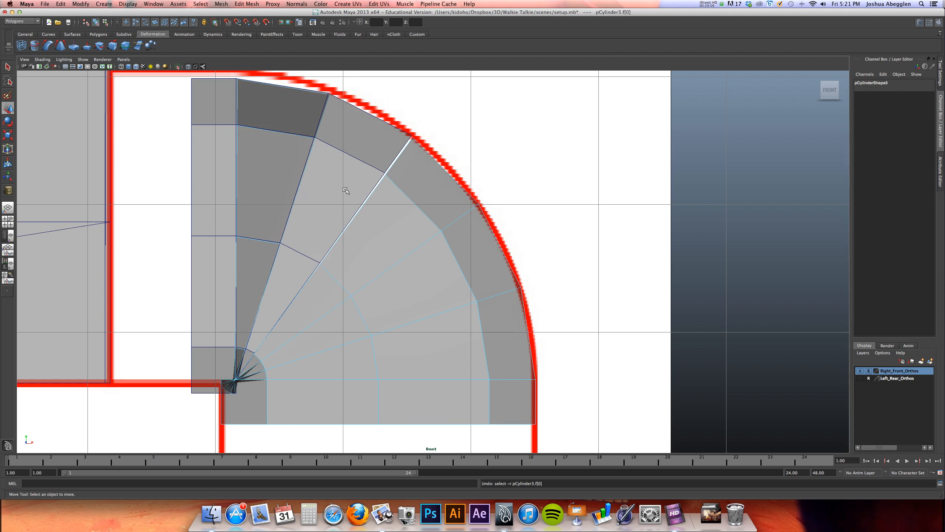
key(super+z)
key(super+z)
key(super+z)
key(super+z)
key(super+z)
key(super+z)
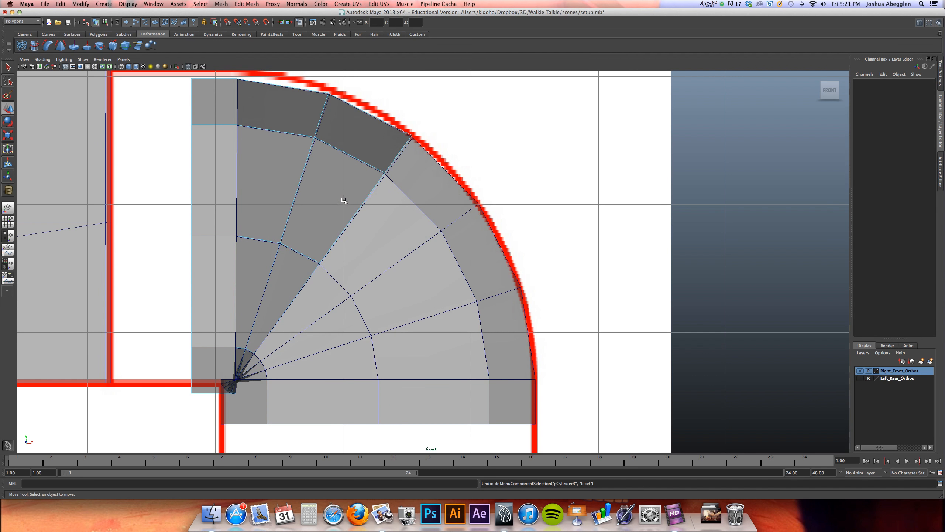
key(super+z)
key(super+z)
key(super+z)
key(super+z)
key(super+z)
key(super+z)
key(super+z)
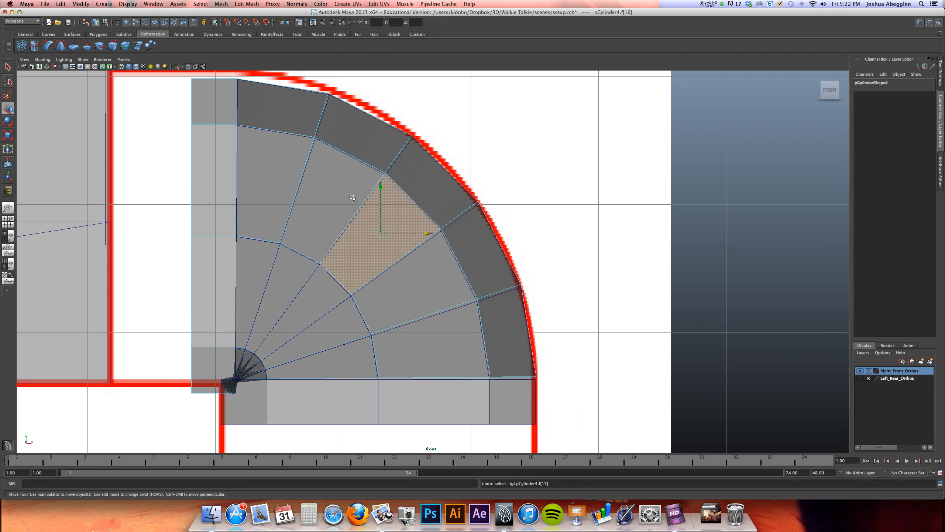
key(super+z)
Extrude the elbow's upper open border edges horizontally until the new straight section ends just inside the body
right_drag(270, 189, 274, 176)
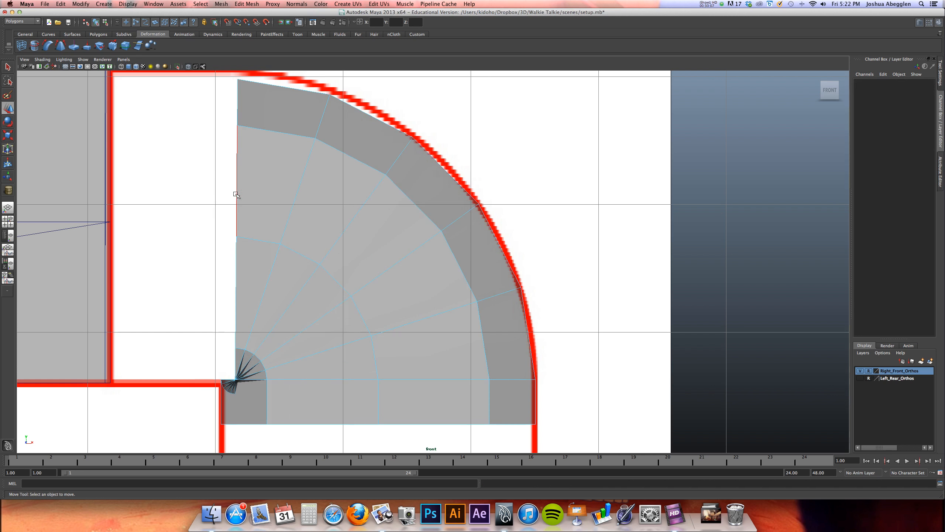
double_click(235, 193)
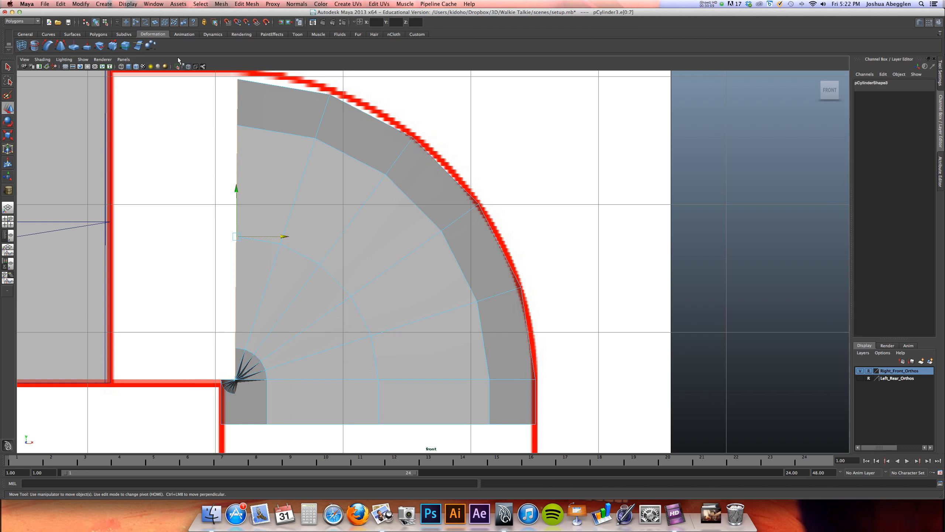
click(98, 34)
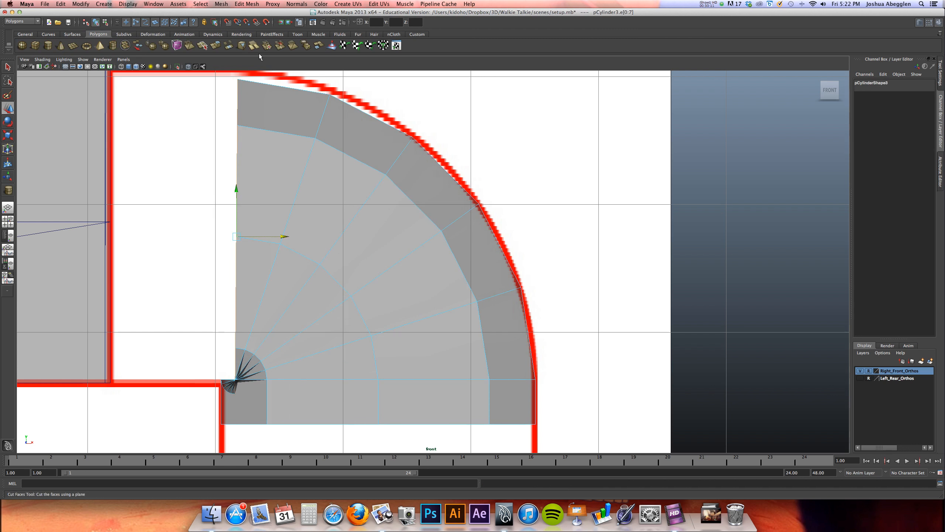
double_click(217, 47)
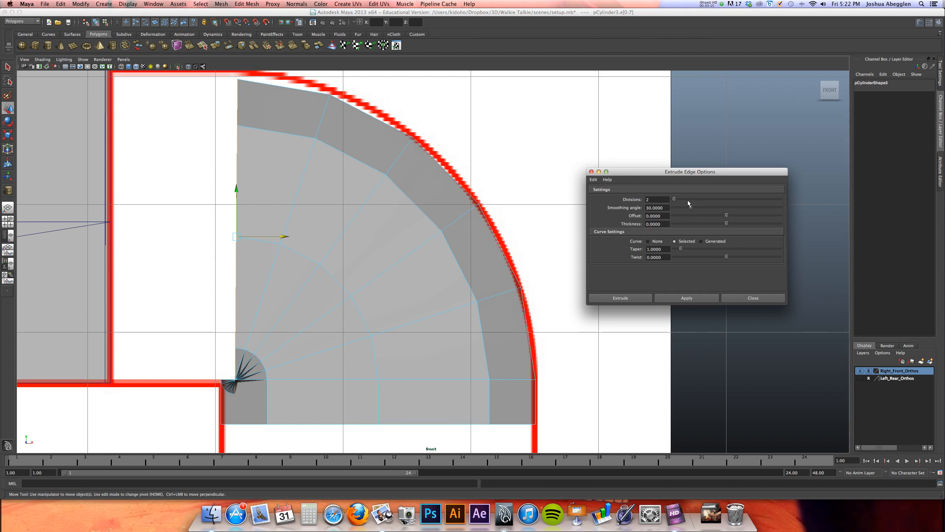
click(620, 298)
alt+middle_drag(272, 228, 395, 275)
drag(405, 283, 327, 292)
drag(289, 292, 243, 288)
alt+right_drag(487, 245, 432, 243)
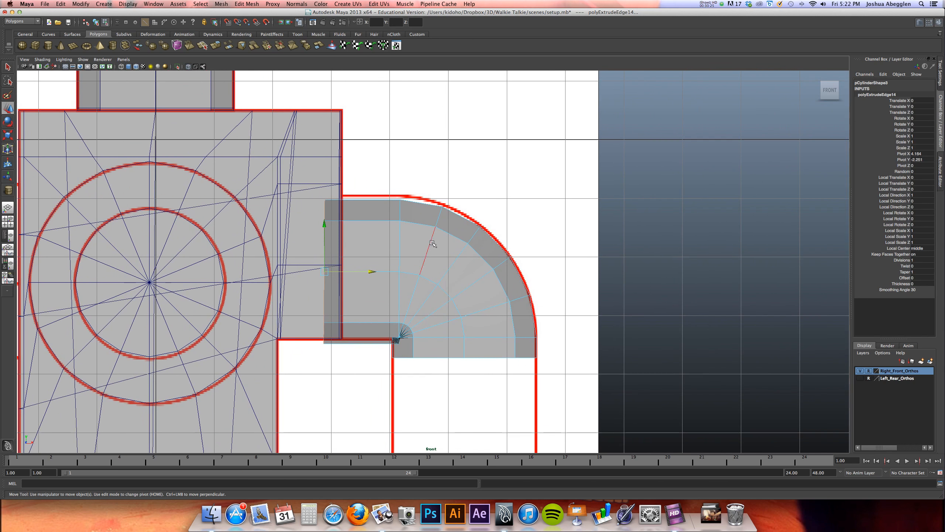
Move the elbow's lower open border edges straight down to about the middle of the handle
click(456, 358)
double_click(524, 358)
drag(464, 308, 452, 389)
alt+middle_drag(434, 336, 391, 184)
drag(422, 237, 420, 296)
Compare the elbow's smoothed and unsmoothed display in perspective, examining the inner bend and the junction with the body
key(space)
key(space)
key(3)
alt+drag(333, 268, 345, 252)
right_drag(350, 250, 378, 247)
alt+drag(335, 260, 348, 249)
click(348, 249)
alt+right_drag(348, 249, 629, 213)
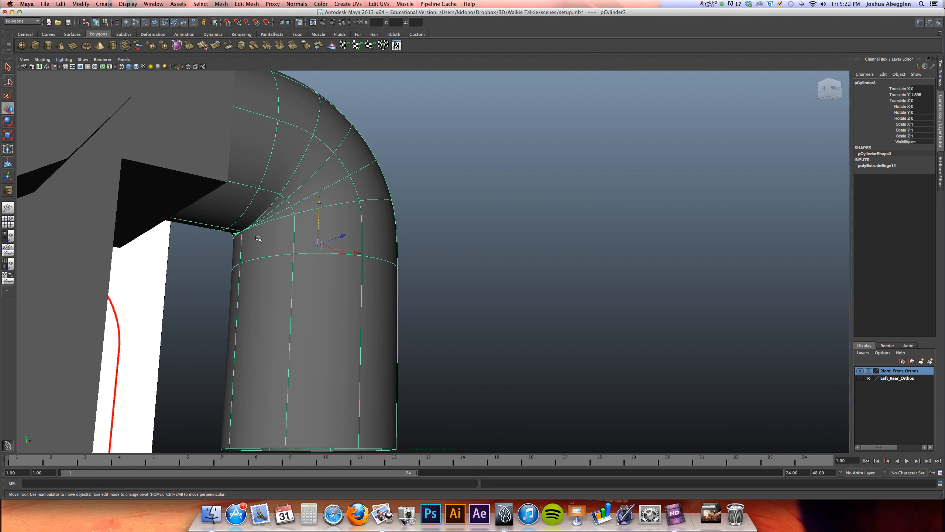
key(1)
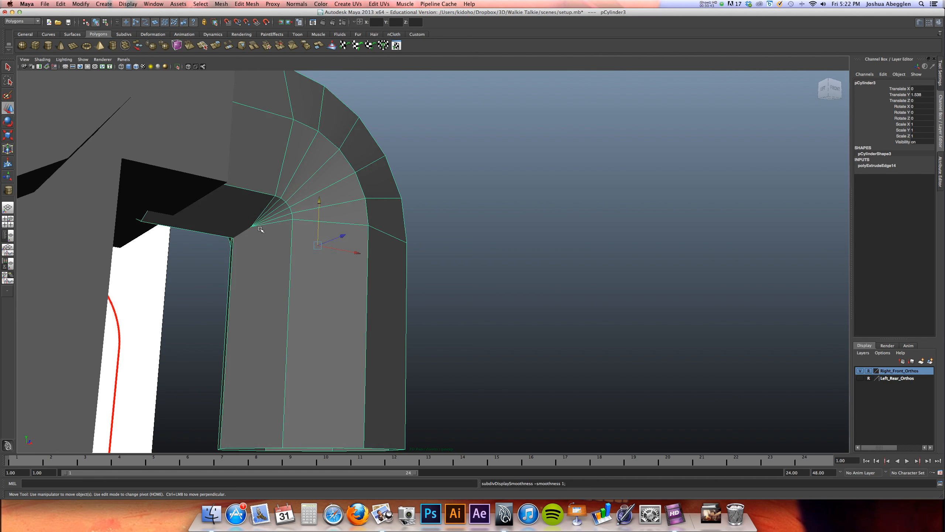
alt+drag(269, 234, 183, 280)
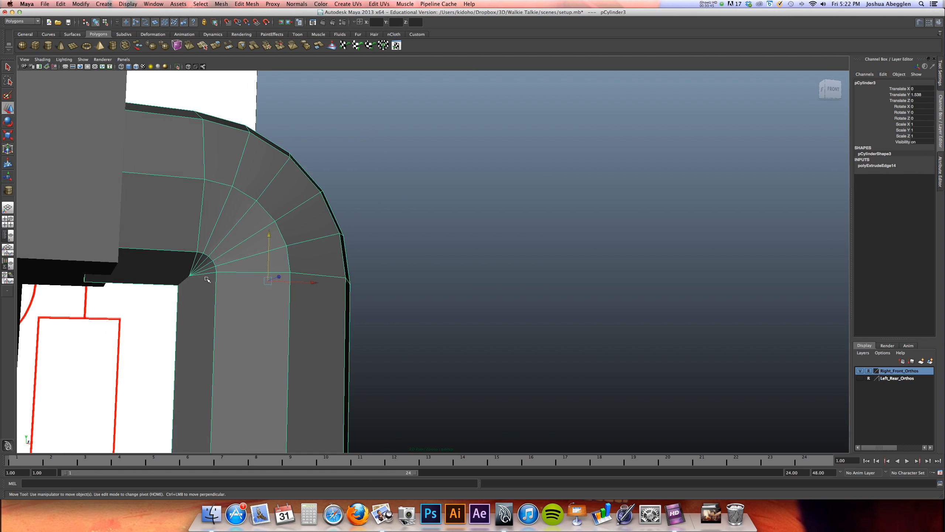
key(3)
right_drag(308, 220, 332, 211)
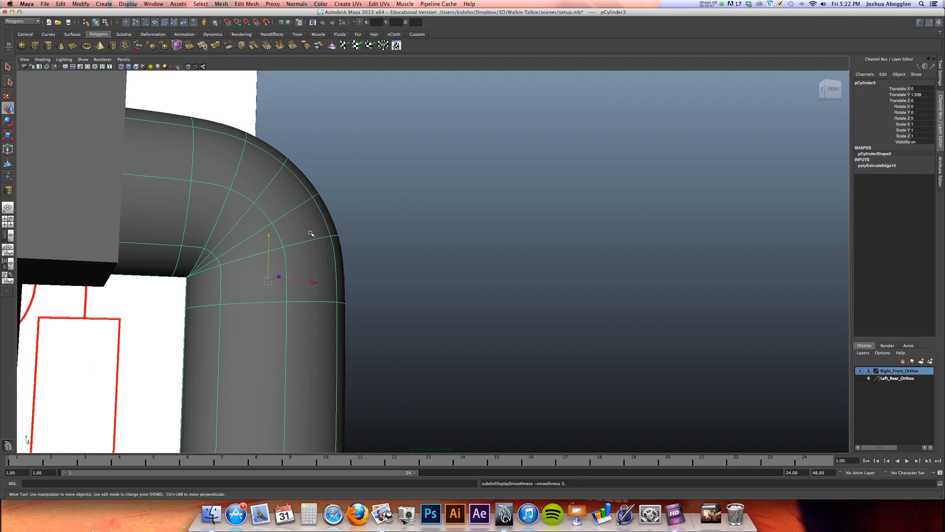
alt+drag(312, 233, 340, 243)
click(332, 232)
key(1)
click(268, 255)
alt+drag(268, 256, 301, 234)
Freeze the transformations of the extended elbow
key(space)
key(space)
alt+middle_drag(373, 281, 363, 260)
key(1)
alt+right_drag(392, 253, 400, 228)
alt+middle_drag(401, 228, 373, 189)
alt+right_drag(403, 221, 341, 186)
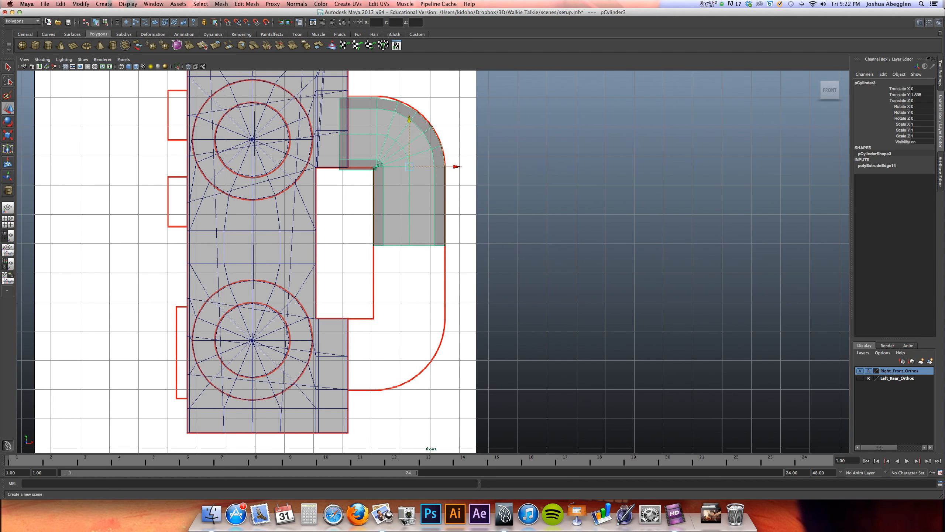
click(61, 4)
mouse_move(80, 4)
click(89, 30)
Duplicate the elbow with Scale Y set to -1 and place the copy over the handle's lower corner
key(ctrl+d)
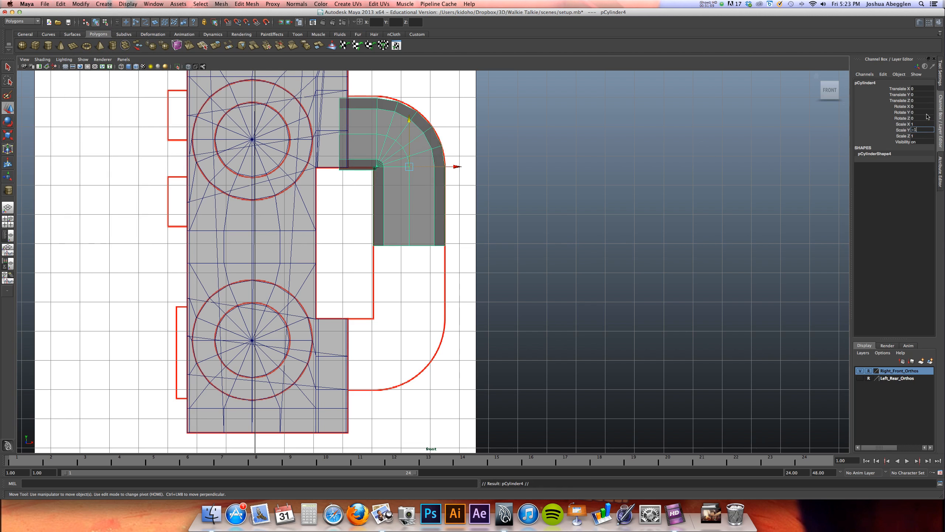
text(-1)
key(Return)
drag(414, 120, 425, 278)
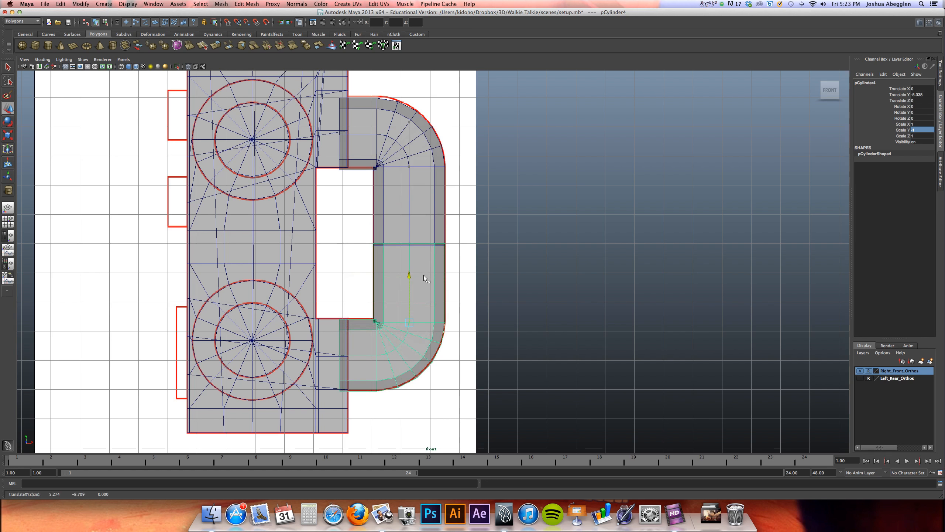
Move the upper elbow slightly up so it fits the reference outline and its open end meets the lower copy
alt+right_drag(430, 264, 800, 266)
alt+middle_drag(509, 285, 524, 283)
alt+middle_drag(473, 165, 472, 242)
click(453, 193)
alt+middle_drag(453, 194, 463, 232)
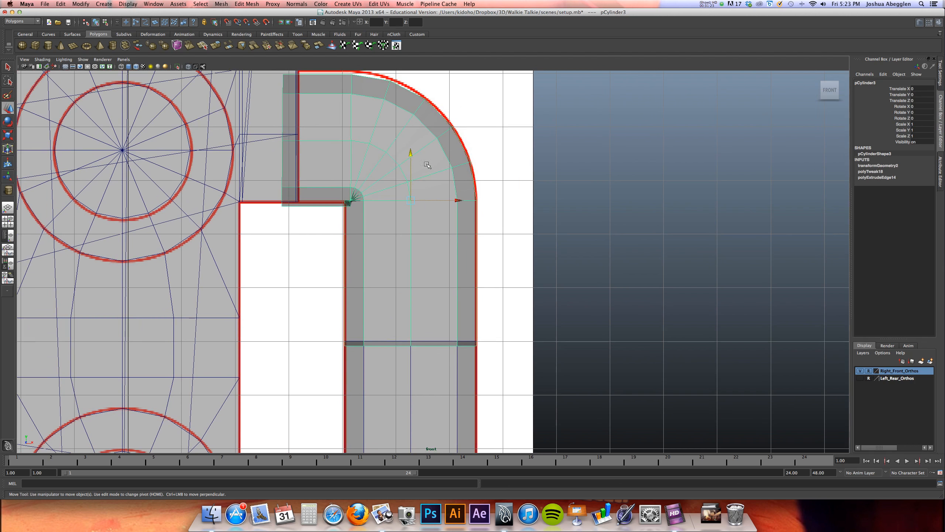
drag(410, 153, 411, 148)
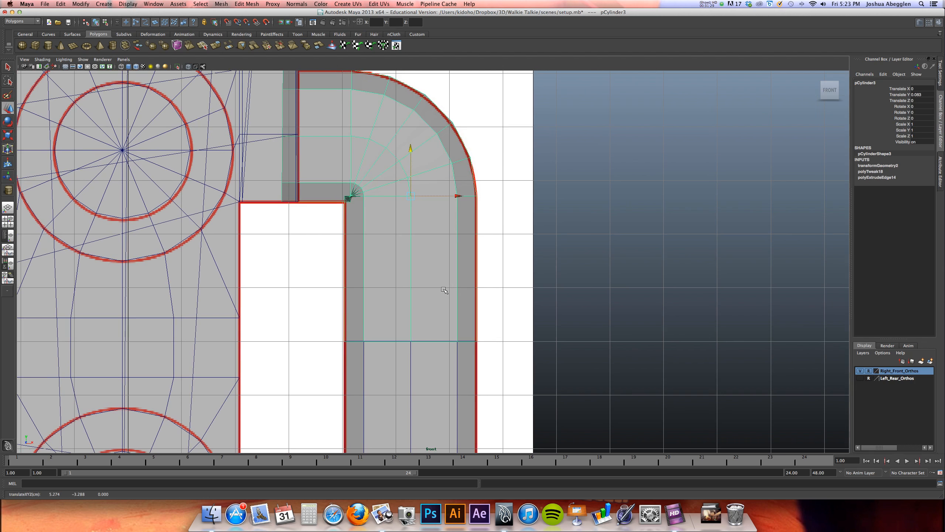
Combine the two handle halves into one mesh and merge their vertices
key(ctrl+shift+d)
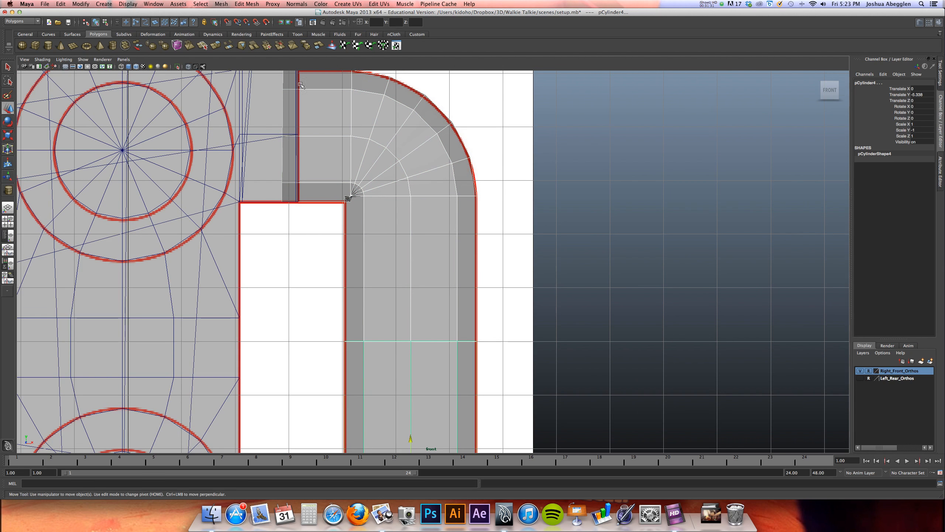
click(230, 5)
click(230, 17)
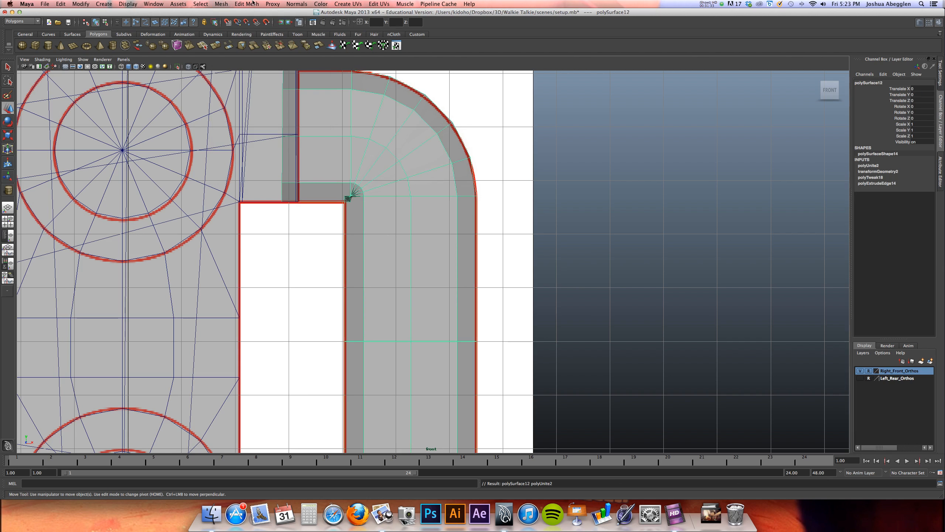
click(247, 5)
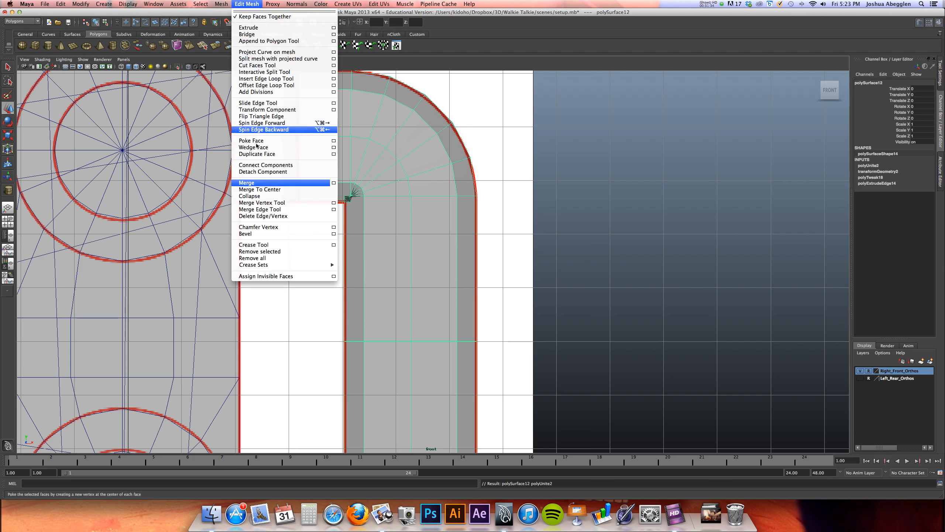
click(256, 182)
Preview the merged handle smoothed, and inspect its shape and fit against the body in perspective
key(3)
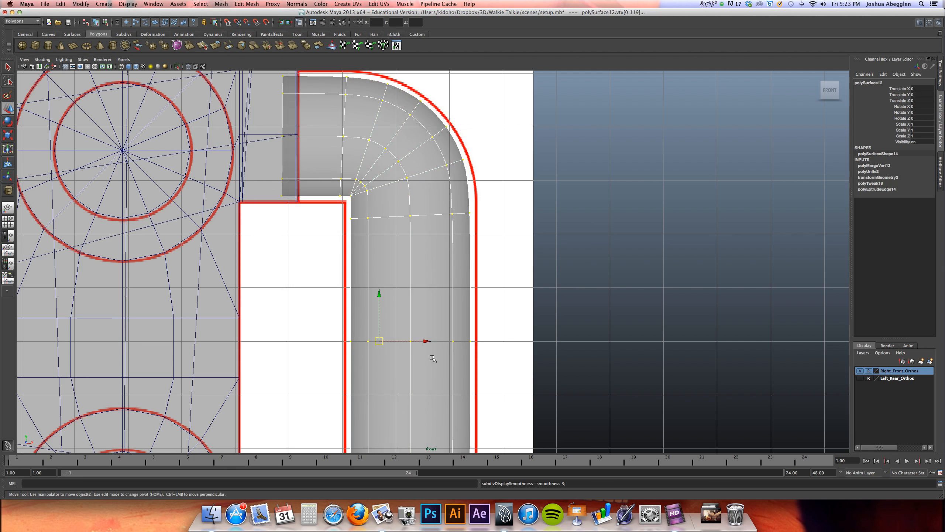
key(1)
mouse_move(460, 281)
right_down()
mouse_move(480, 272)
mouse_move(468, 294)
right_up()
key(space)
key(space)
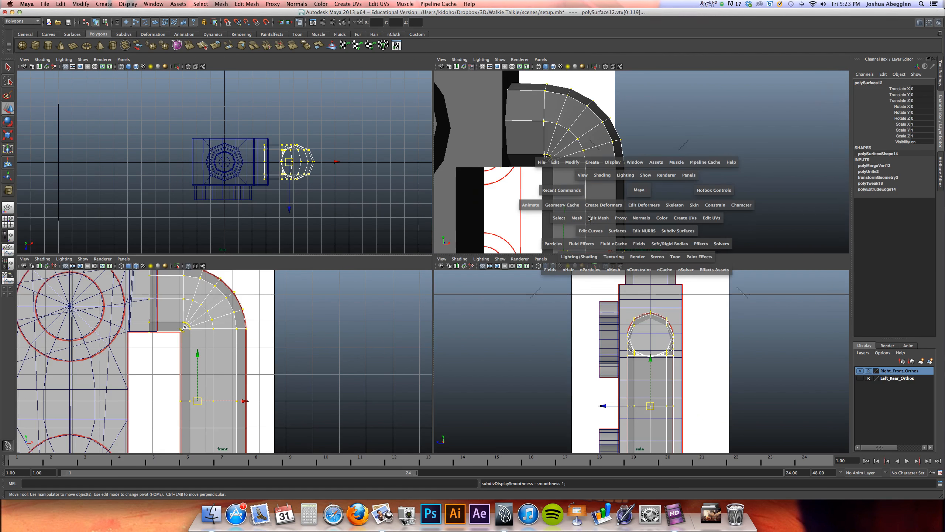
alt+right_drag(520, 245, 383, 274)
alt+middle_drag(383, 275, 396, 235)
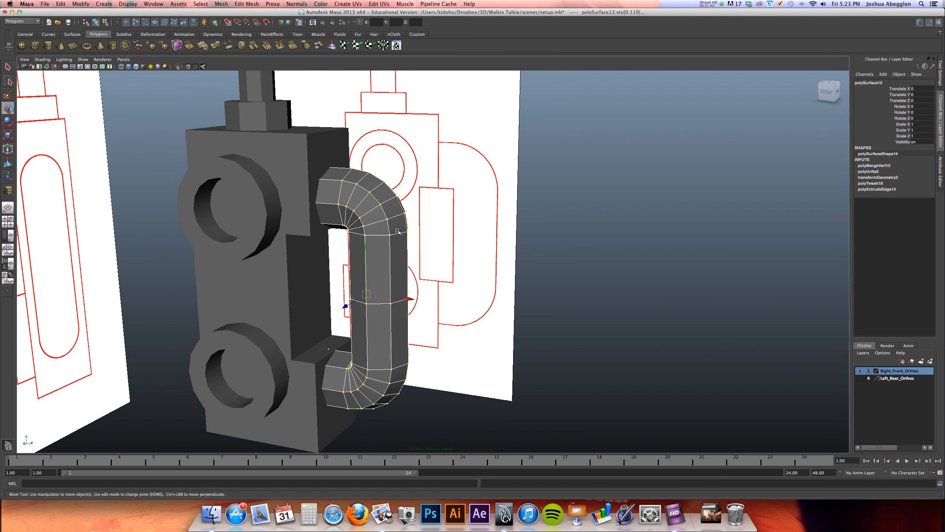
right_drag(385, 227, 385, 260)
mouse_move(385, 260)
alt+mouse_down()
mouse_move(413, 249)
mouse_move(391, 251)
alt+mouse_up()
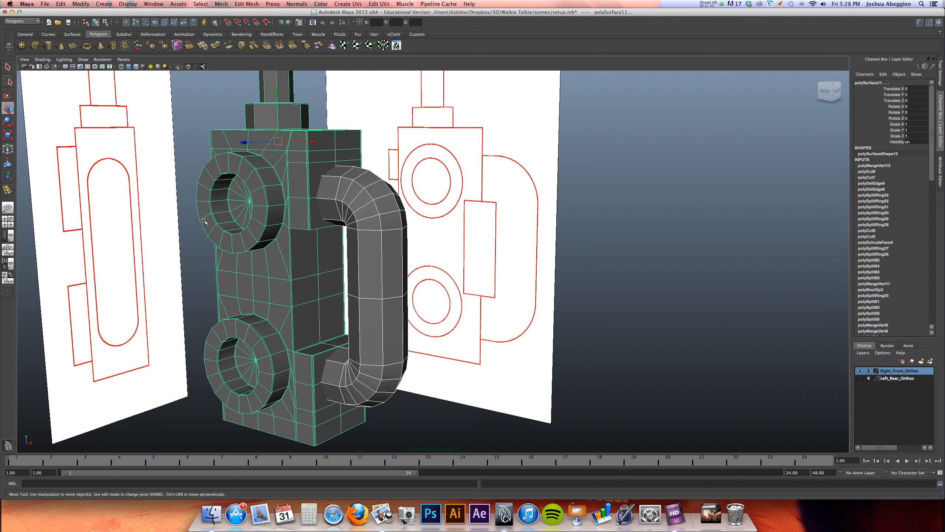
mouse_move(312, 263)
alt+mouse_down()
mouse_move(344, 248)
mouse_move(316, 279)
alt+mouse_up()
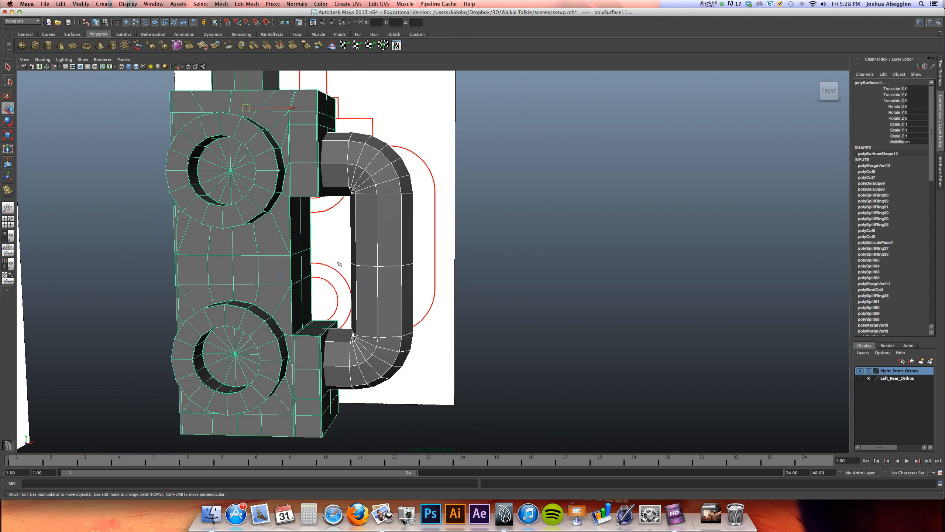
Select the vertices of the handle's upper corner and nudge them to match the front reference outline
key(space)
key(space)
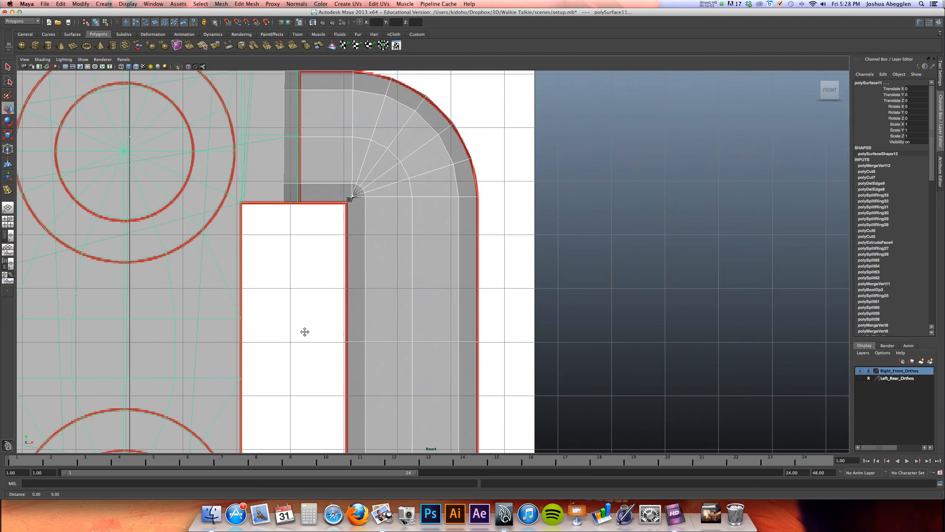
alt+middle_drag(306, 331, 281, 306)
alt+right_drag(280, 306, 546, 290)
alt+middle_drag(383, 337, 465, 444)
alt+right_drag(413, 328, 392, 344)
alt+middle_drag(392, 344, 349, 368)
alt+middle_drag(375, 134, 348, 336)
alt+right_drag(463, 285, 512, 284)
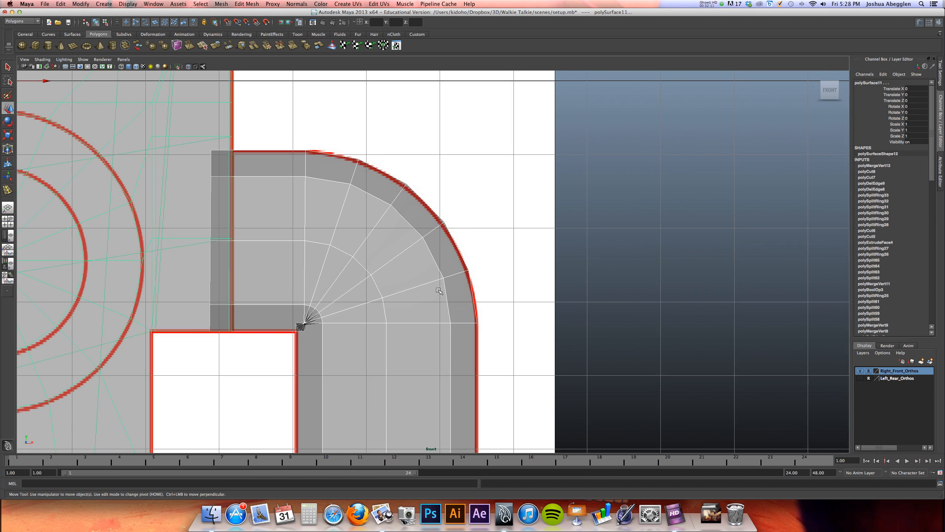
click(440, 291)
right_drag(441, 294, 407, 290)
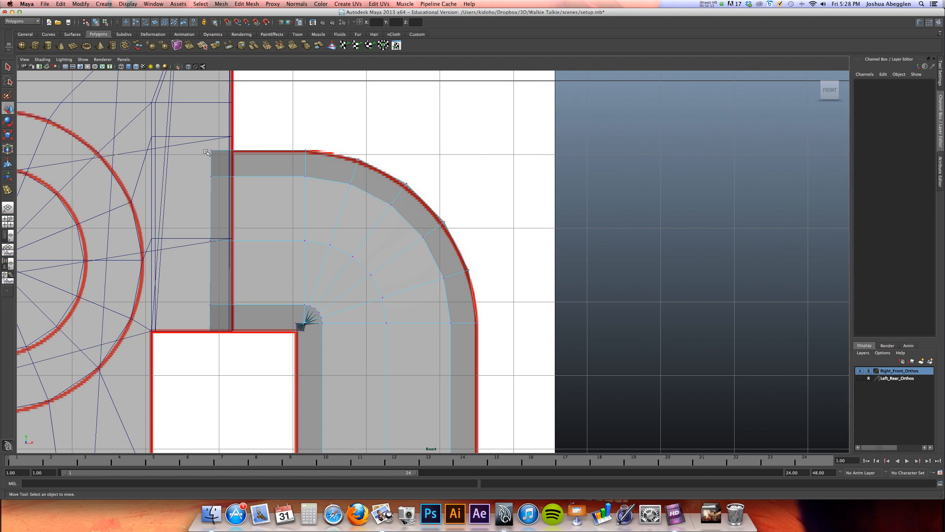
drag(186, 124, 513, 350)
alt+right_drag(406, 296, 707, 327)
alt+middle_drag(374, 346, 599, 325)
drag(473, 147, 474, 147)
Select the vertices of the handle's lower corner and nudge them slightly up to match the front reference
alt+middle_drag(397, 324, 405, 119)
alt+middle_drag(363, 319, 388, 96)
alt+middle_drag(407, 323, 420, 26)
alt+middle_drag(413, 316, 402, 231)
alt+right_drag(283, 184, 268, 202)
alt+middle_drag(268, 206, 270, 141)
alt+middle_drag(275, 145, 267, 130)
mouse_move(267, 130)
alt+right_down()
mouse_move(278, 143)
mouse_move(268, 131)
alt+right_up()
drag(274, 130, 643, 411)
alt+right_drag(542, 306, 763, 372)
alt+middle_drag(467, 264, 437, 376)
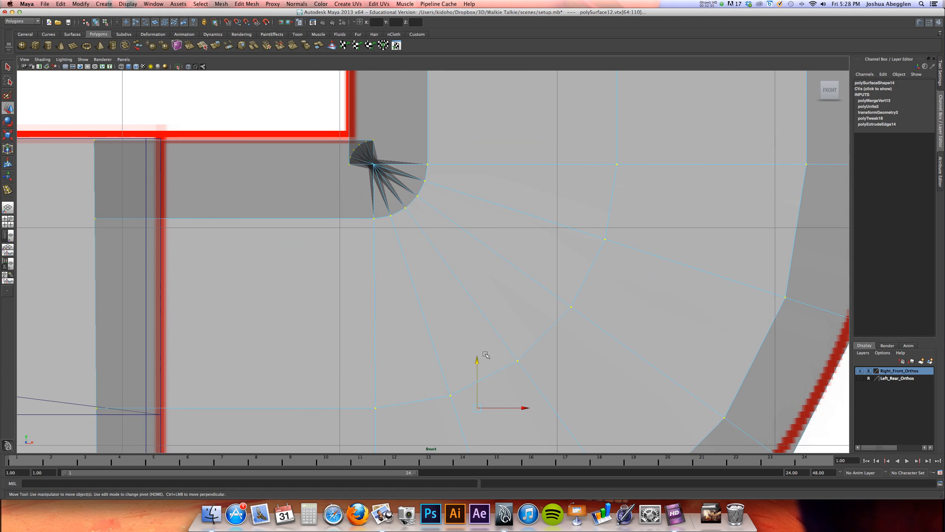
drag(477, 360, 478, 359)
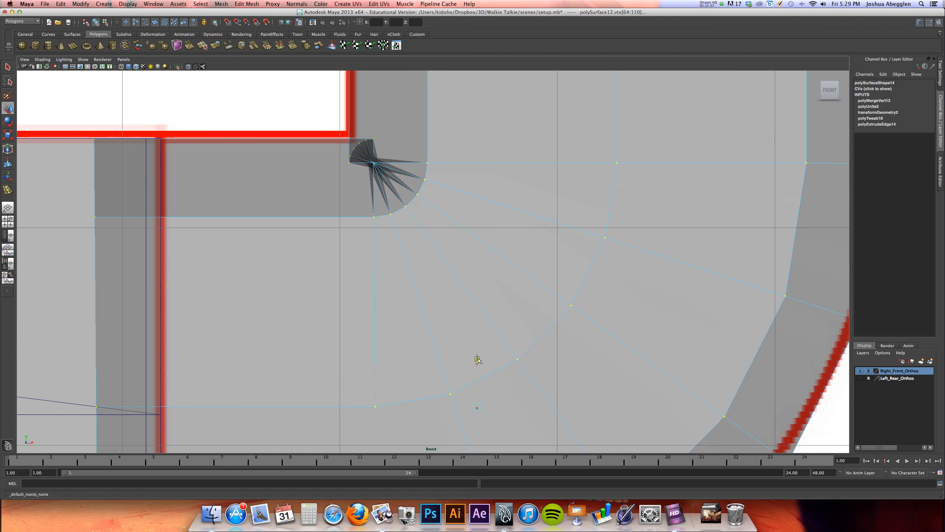
drag(477, 359, 478, 359)
Turn on Wireframe on Shaded in the perspective view
key(space)
key(space)
alt+drag(506, 249, 311, 194)
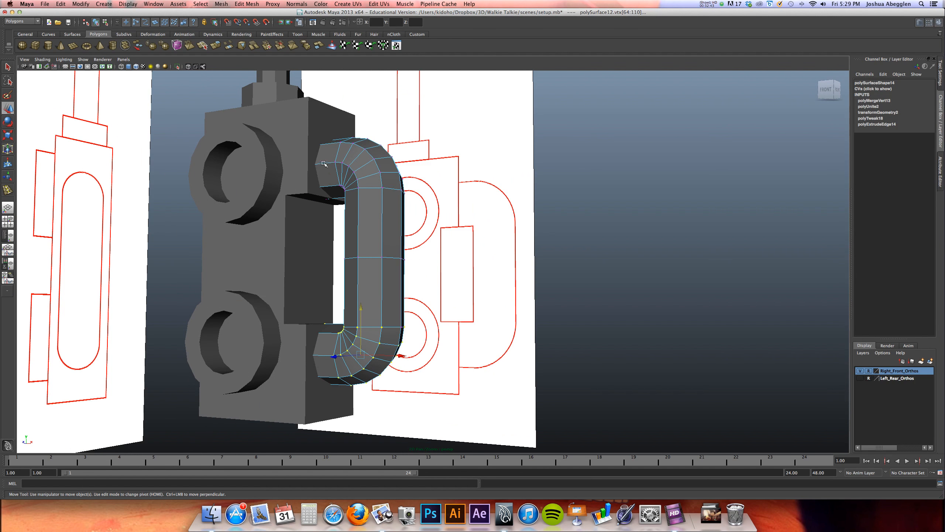
click(46, 60)
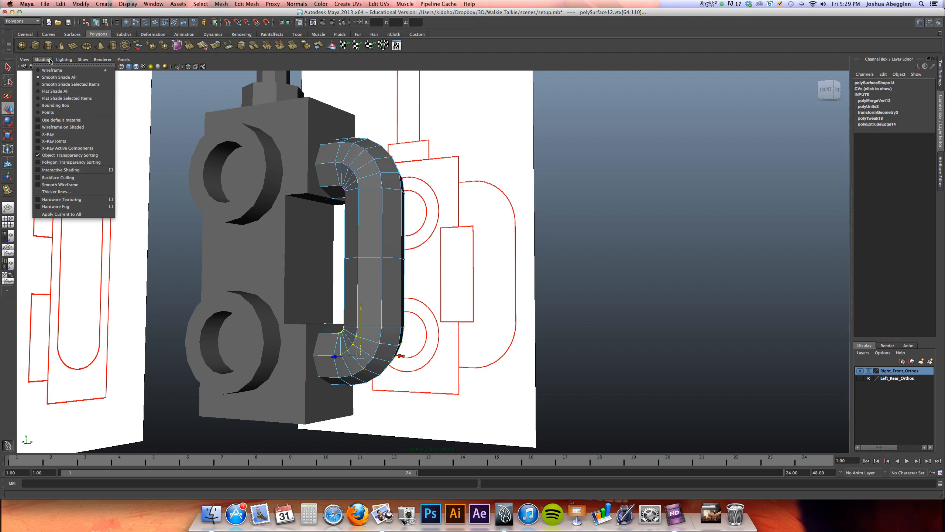
click(77, 127)
Nudge the body's side vertex at the middle of the handle's lower end slightly up to line up with the joint
scroll(304, 290, up, 8)
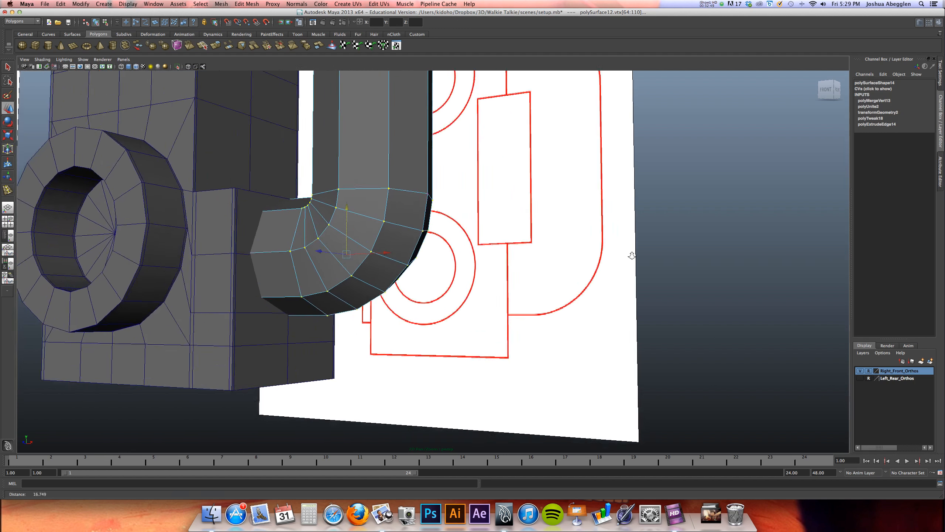
alt+drag(304, 290, 270, 271)
right_click(187, 255)
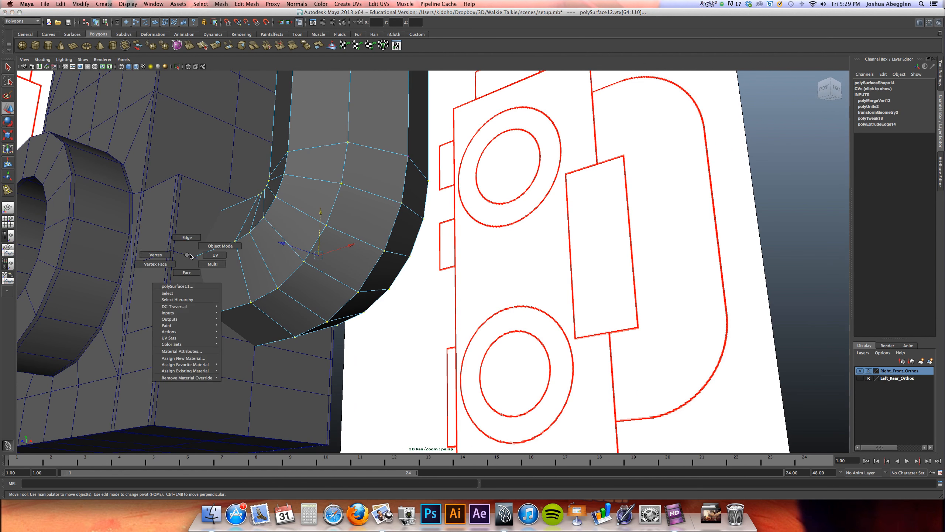
right_drag(174, 255, 216, 255)
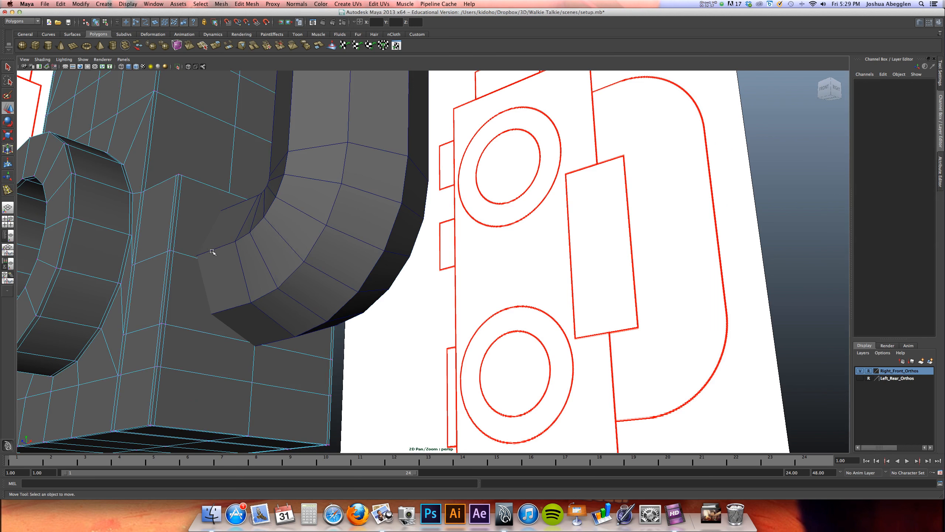
drag(276, 301, 276, 302)
drag(248, 222, 248, 221)
key(alt+a)
mouse_move(274, 286)
alt+mouse_down()
mouse_move(252, 291)
mouse_move(262, 293)
alt+mouse_up()
key(super+z)
drag(284, 263, 293, 225)
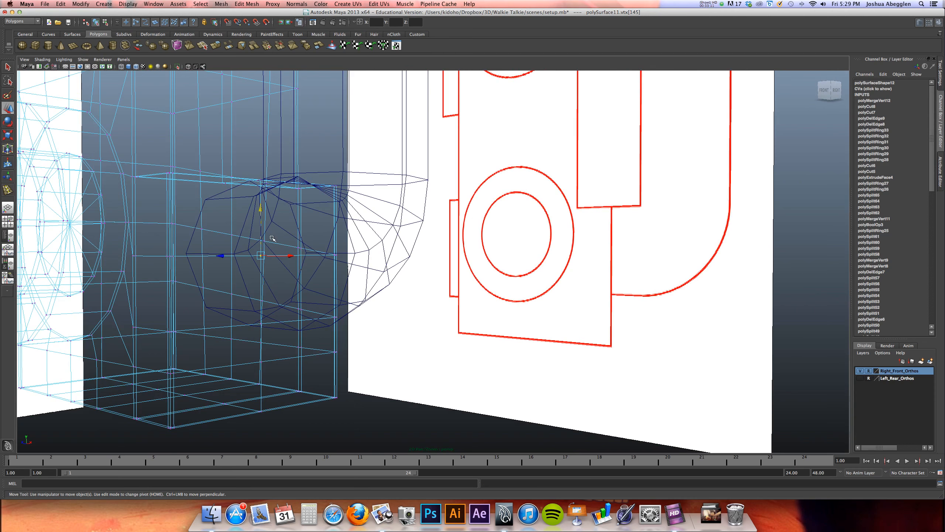
key(5)
drag(261, 210, 261, 211)
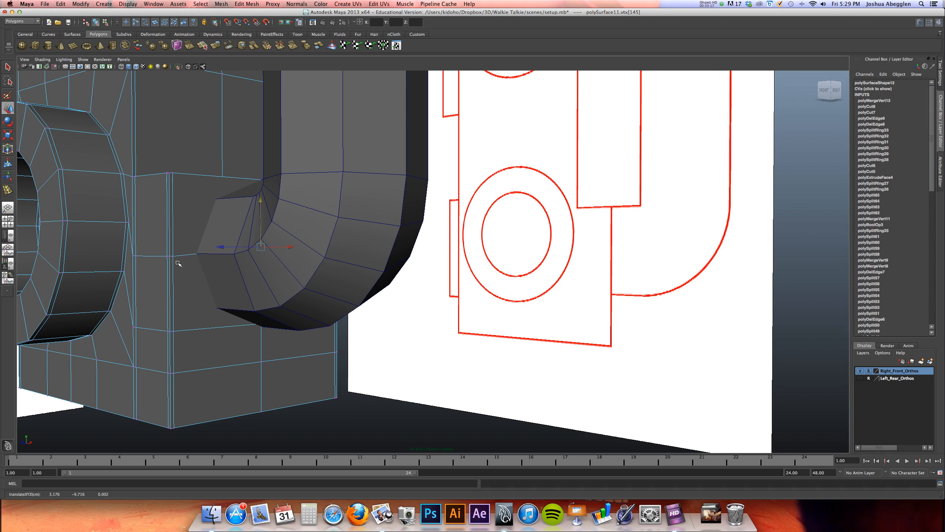
Lower the body vertex beneath the handle's lower end so it sits just below the handle
alt+drag(194, 254, 249, 256)
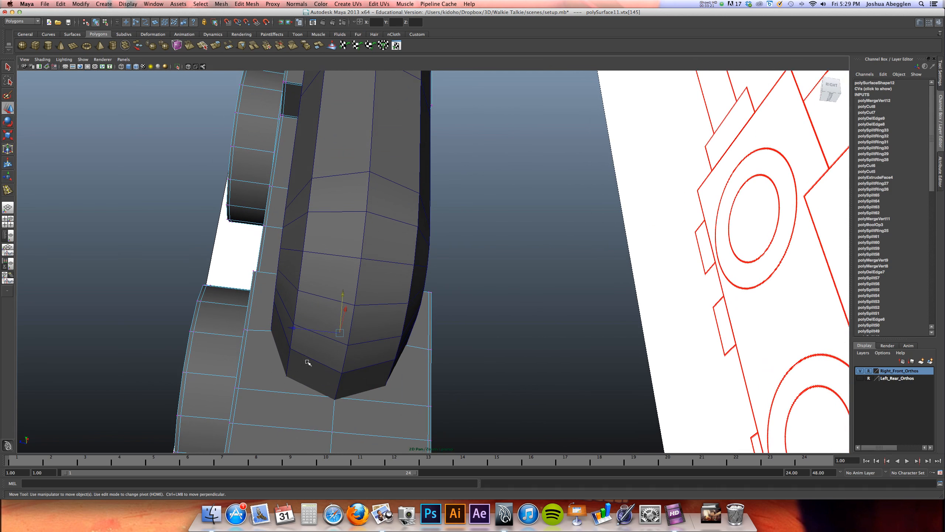
click(336, 396)
alt+drag(341, 383, 340, 372)
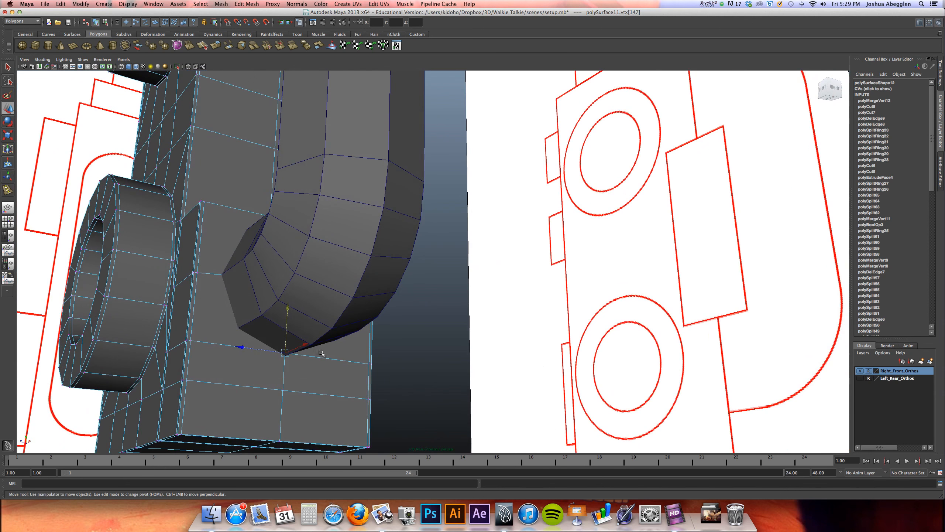
drag(288, 311, 288, 322)
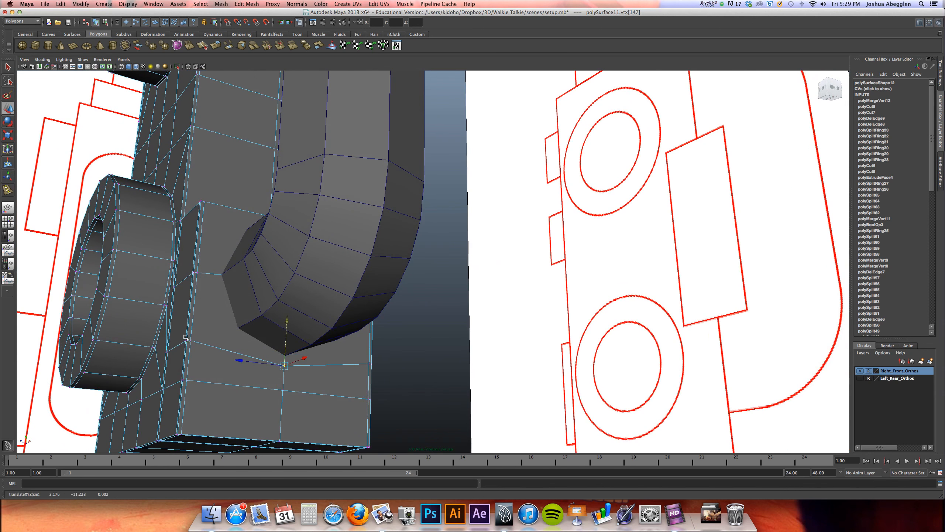
Select the body's side vertex inside the handle's upper end and adjust its height to suit the joint
alt+drag(295, 360, 266, 273)
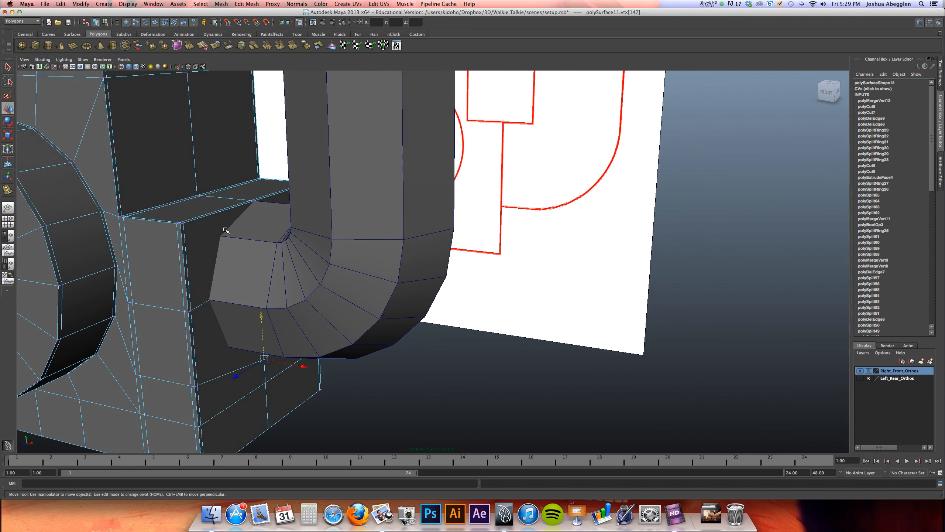
alt+drag(261, 229, 278, 232)
alt+middle_drag(265, 164, 298, 335)
alt+middle_drag(295, 222, 301, 355)
alt+drag(253, 272, 247, 257)
mouse_move(238, 216)
alt+mouse_down()
mouse_move(223, 210)
mouse_move(209, 179)
alt+mouse_up()
key(4)
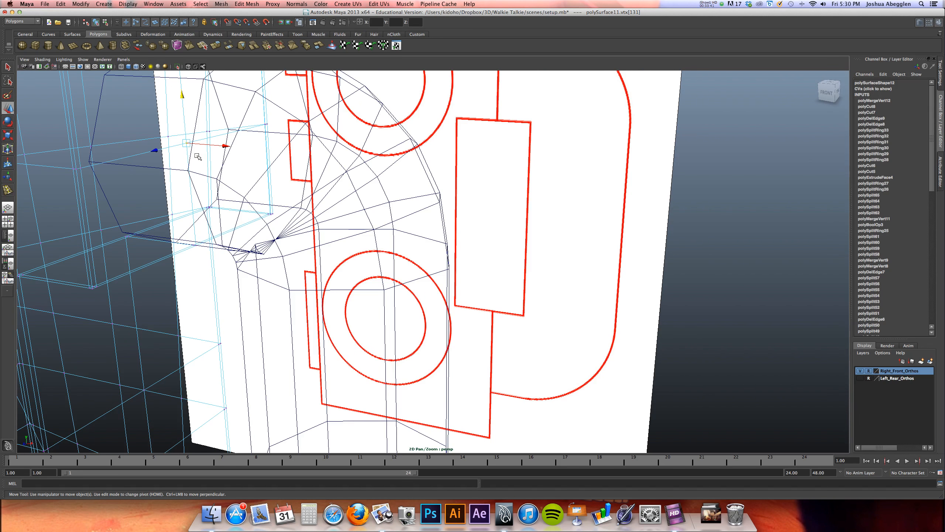
key(5)
drag(181, 96, 239, 191)
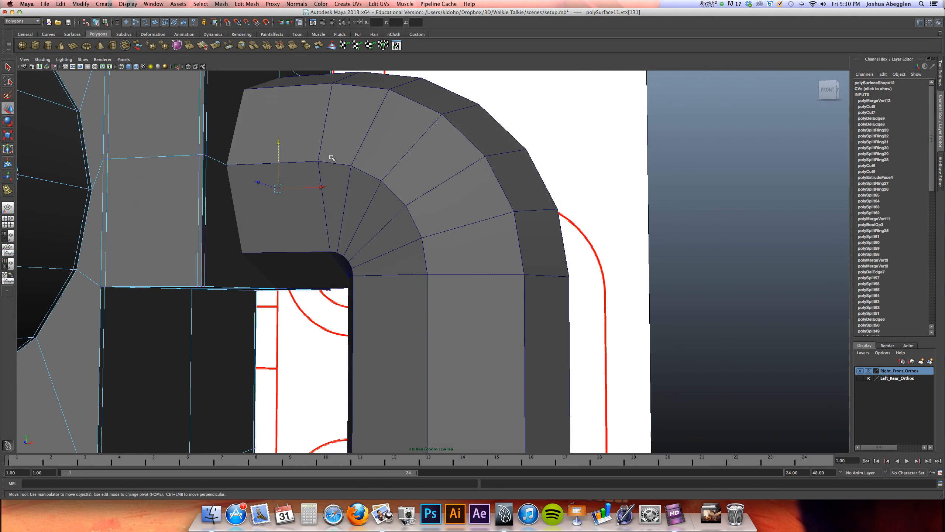
right_drag(342, 158, 368, 147)
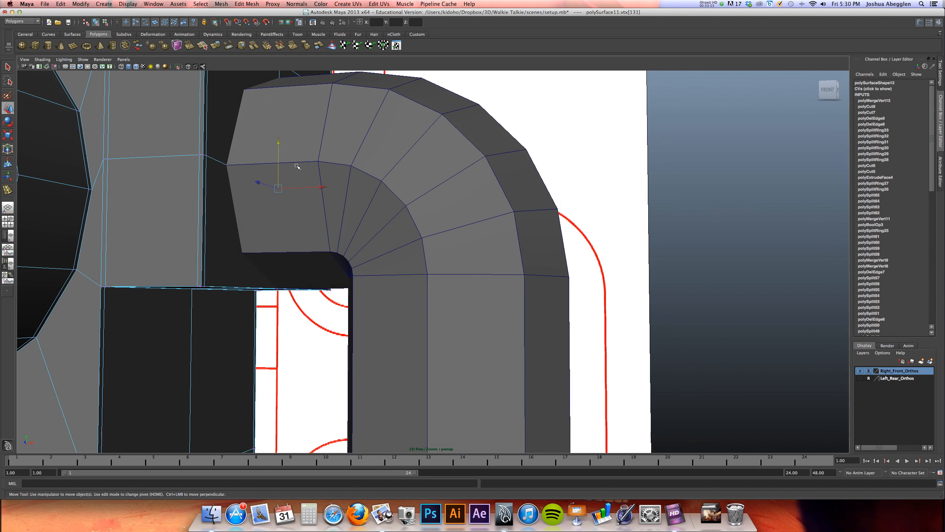
Leave vertex editing, select the body and the handle, and join them with a Boolean Union
click(205, 208)
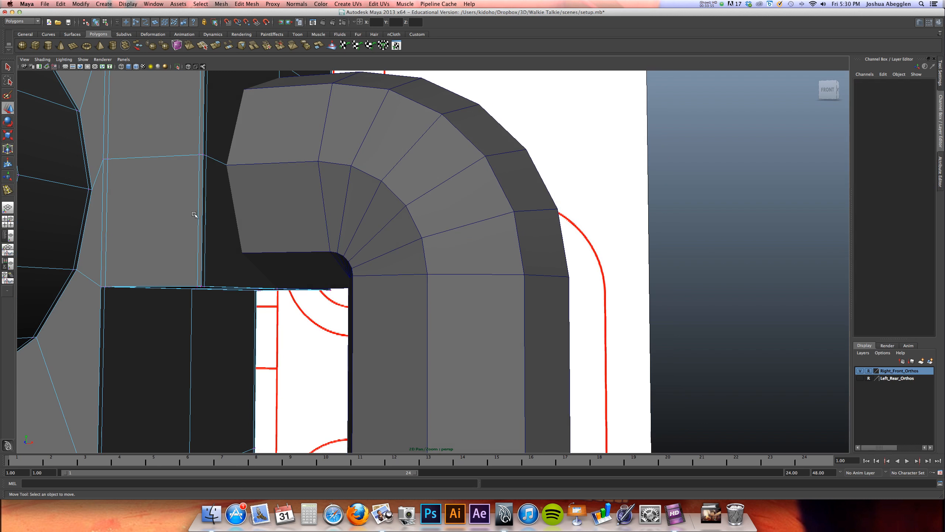
right_drag(187, 219, 197, 209)
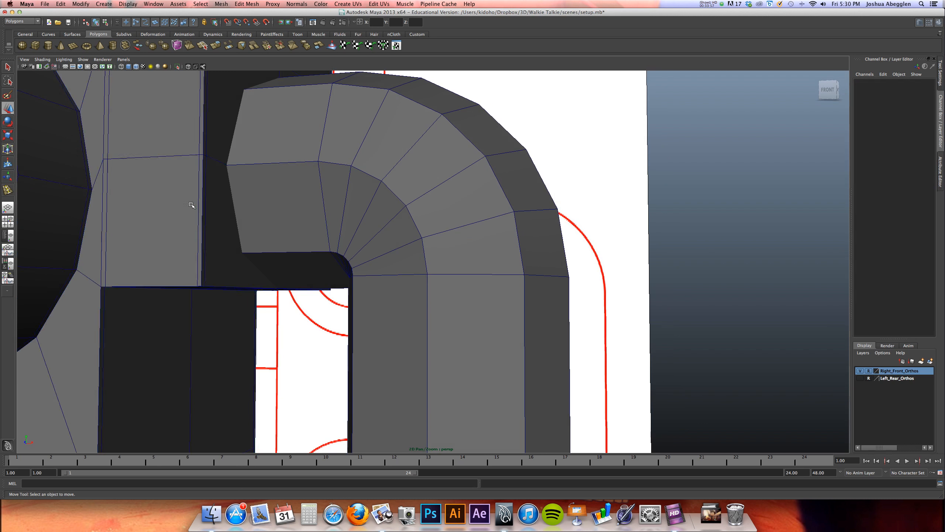
click(194, 206)
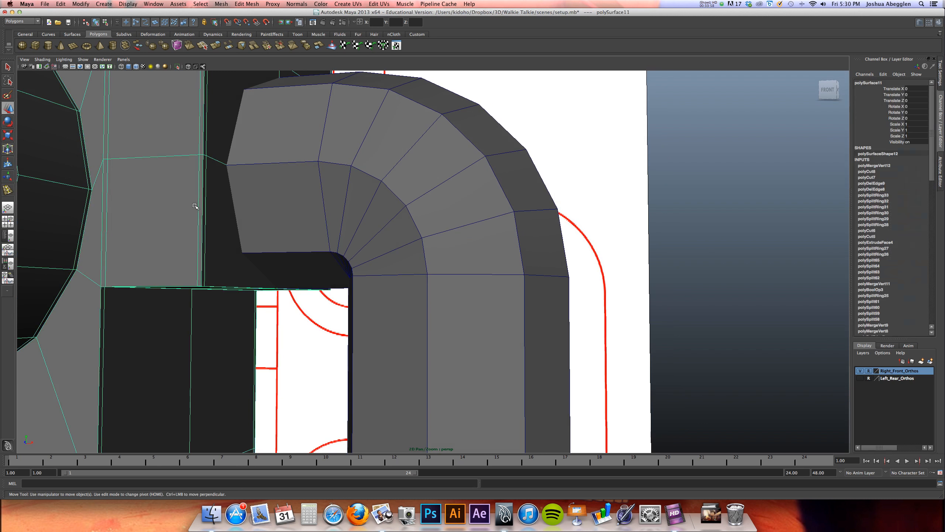
shift+click(309, 191)
click(222, 4)
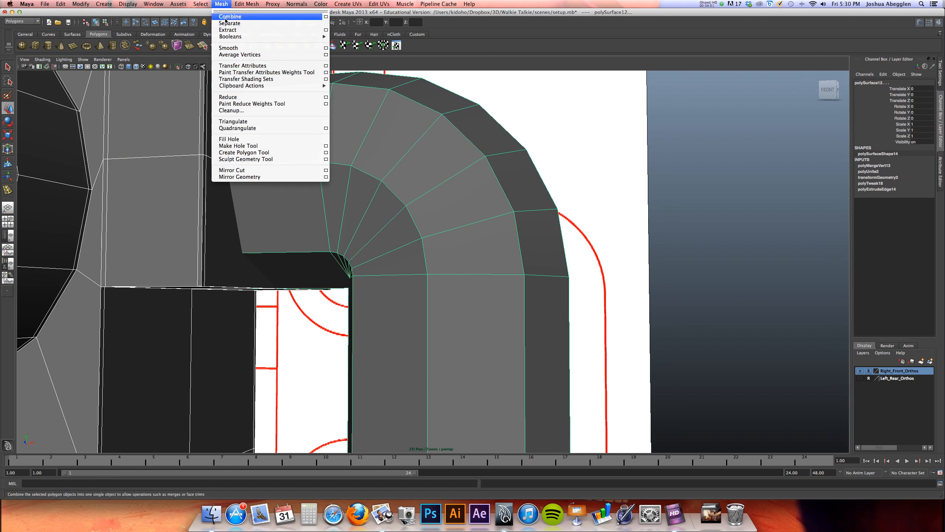
mouse_move(241, 39)
click(346, 41)
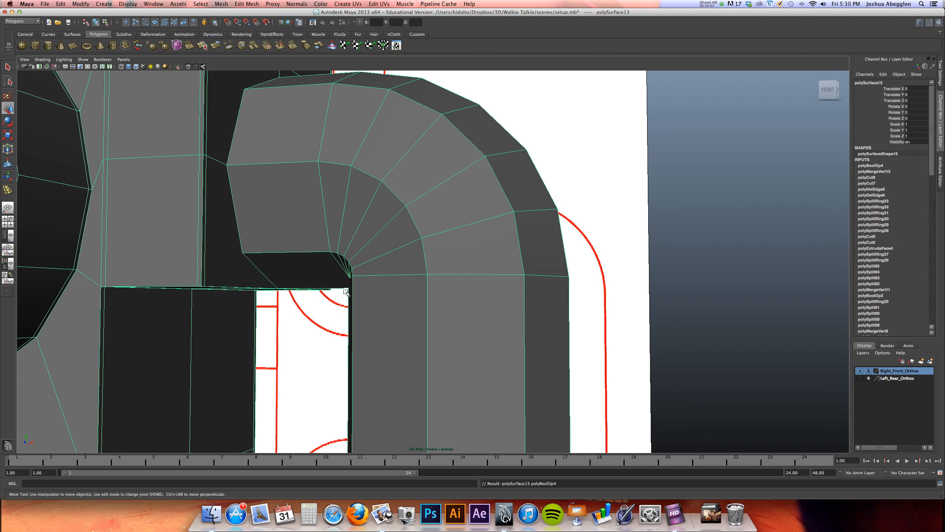
Preview the joined mesh smoothed and merge its overlapping vertices
key(3)
alt+drag(305, 299, 299, 297)
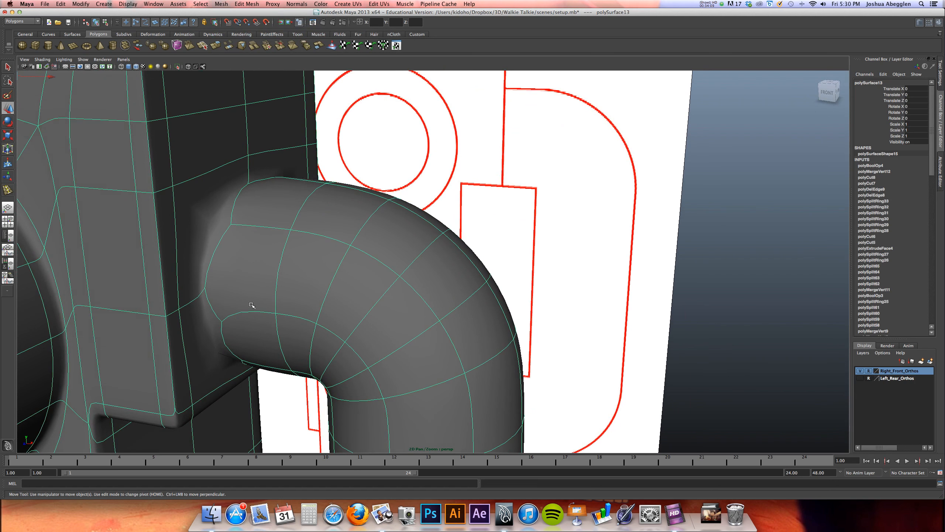
click(255, 4)
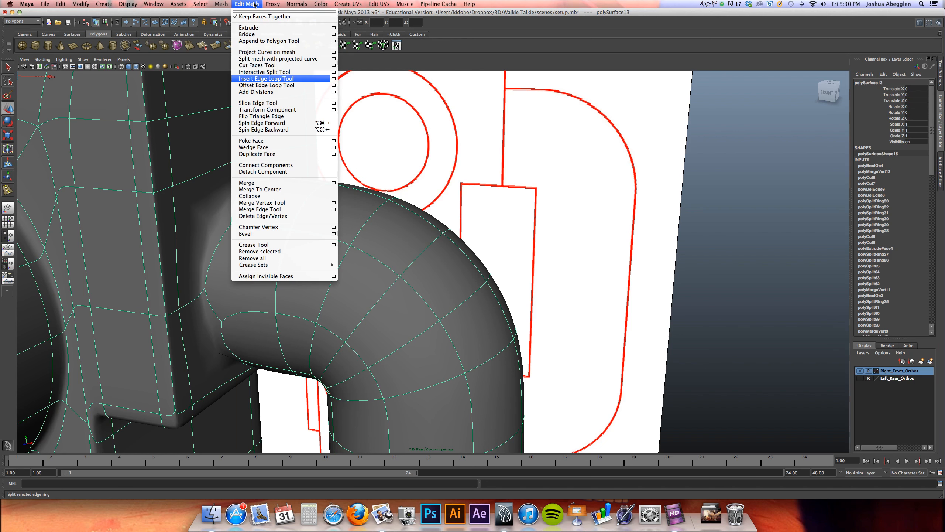
click(262, 183)
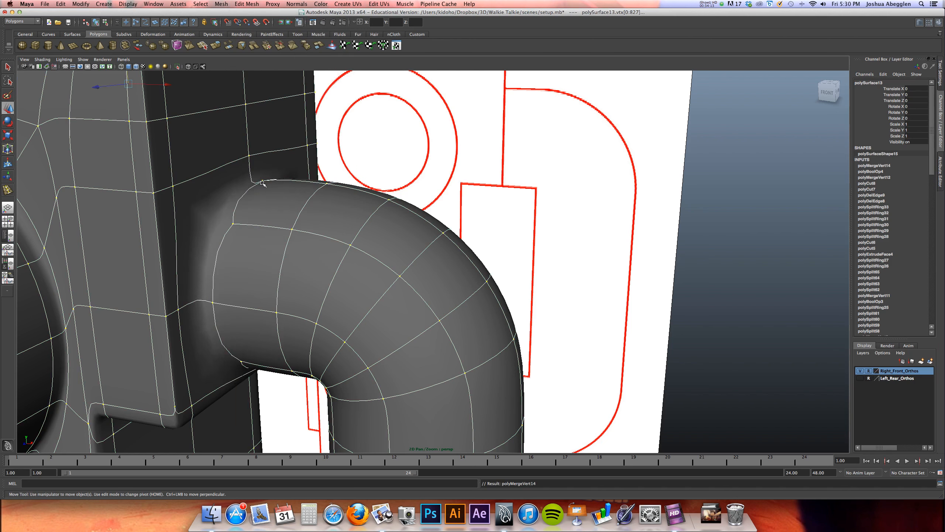
With the Interactive Split Tool, cut two edges from the upper handle joint's front corners to the body's front edge vertices
alt+drag(319, 197, 252, 268)
alt+middle_drag(252, 267, 244, 238)
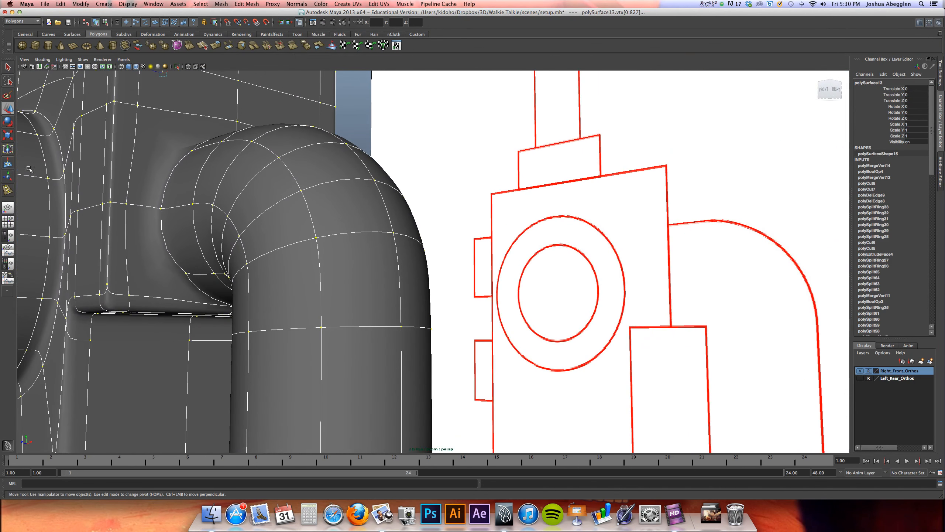
click(247, 4)
click(261, 72)
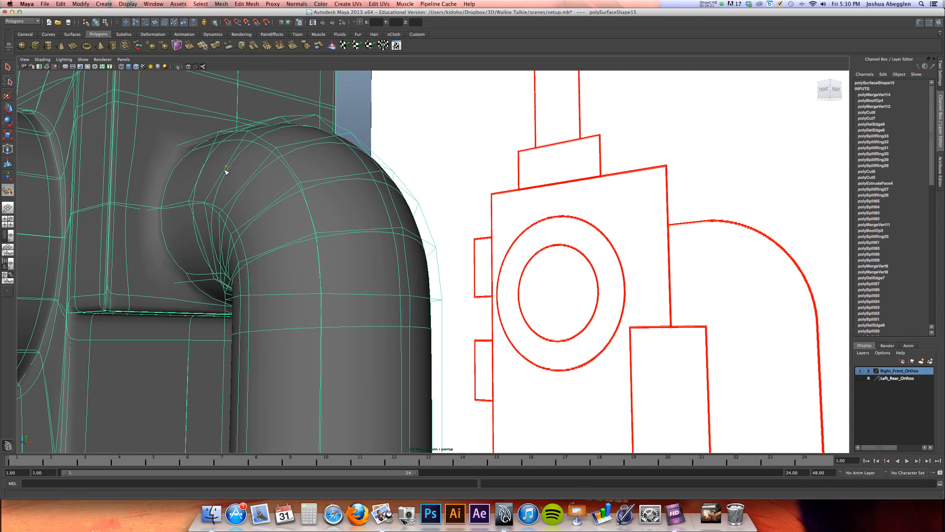
key(1)
click(173, 283)
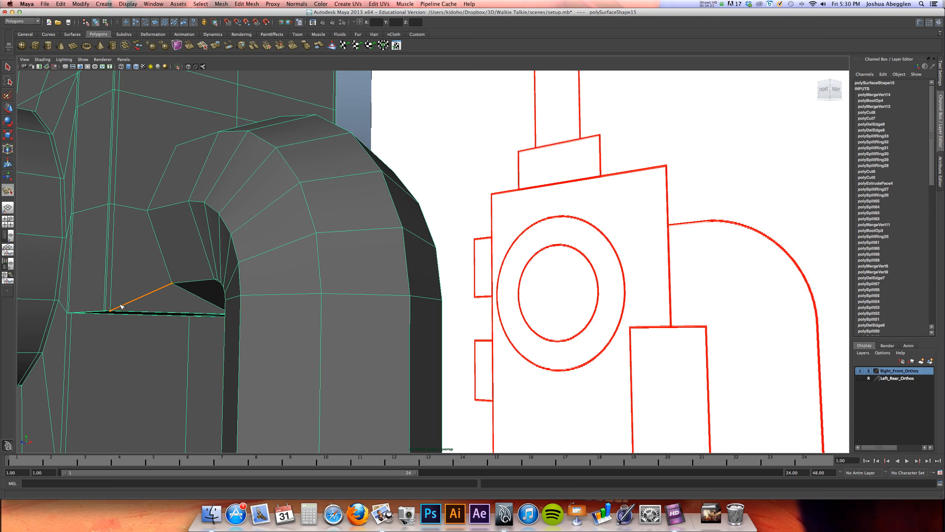
click(111, 310)
key(Return)
click(177, 146)
click(123, 90)
key(w)
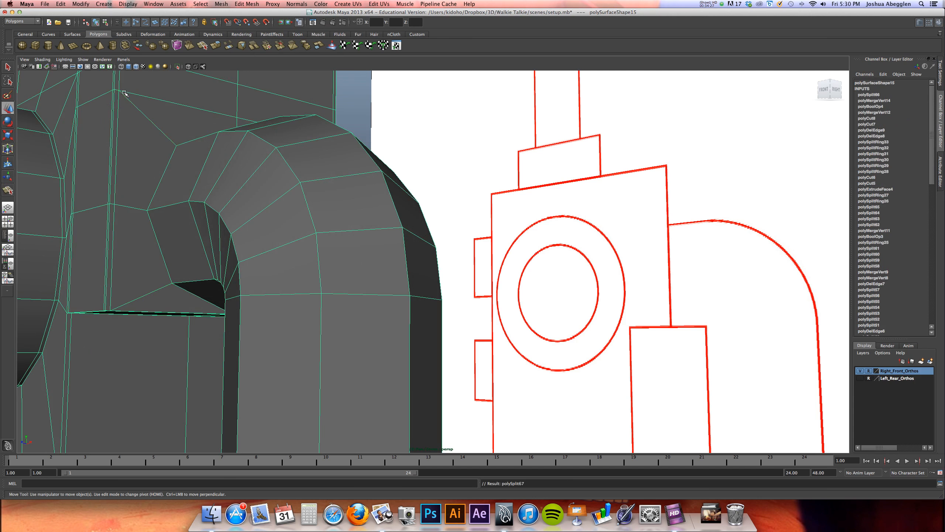
Cut two matching edges from the upper handle joint's rear corners to the vertices along the body's rear edge
alt+drag(309, 166, 261, 187)
key(y)
click(285, 175)
click(333, 149)
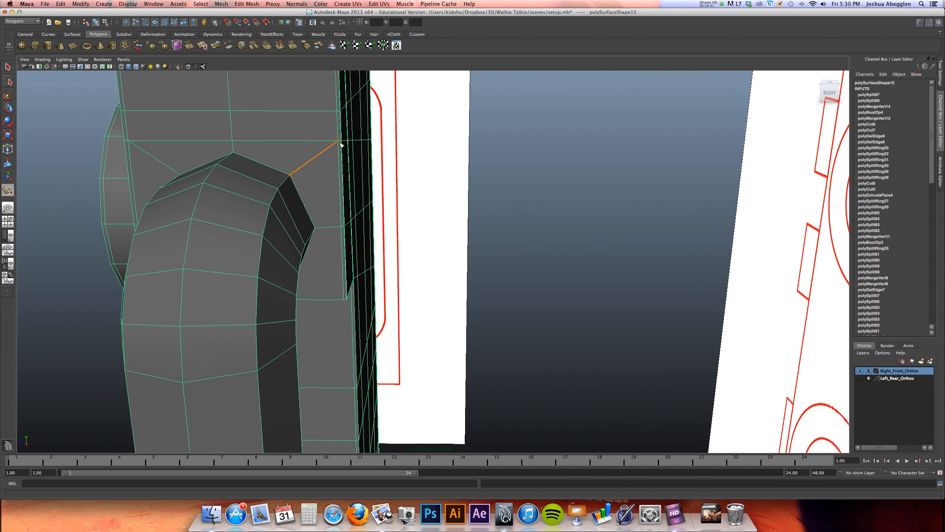
key(Return)
click(339, 184)
alt+drag(319, 274, 322, 297)
click(353, 320)
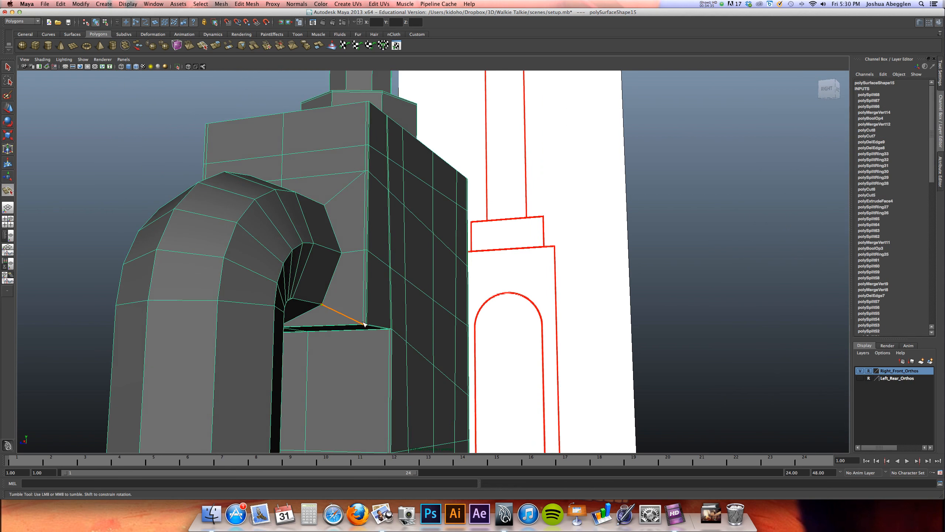
key(w)
Split the body's side faces with two edges linking the lower handle joint's rear corners to the body's rear edge
alt+middle_drag(310, 293, 327, 206)
alt+right_drag(327, 206, 598, 267)
alt+drag(309, 283, 289, 276)
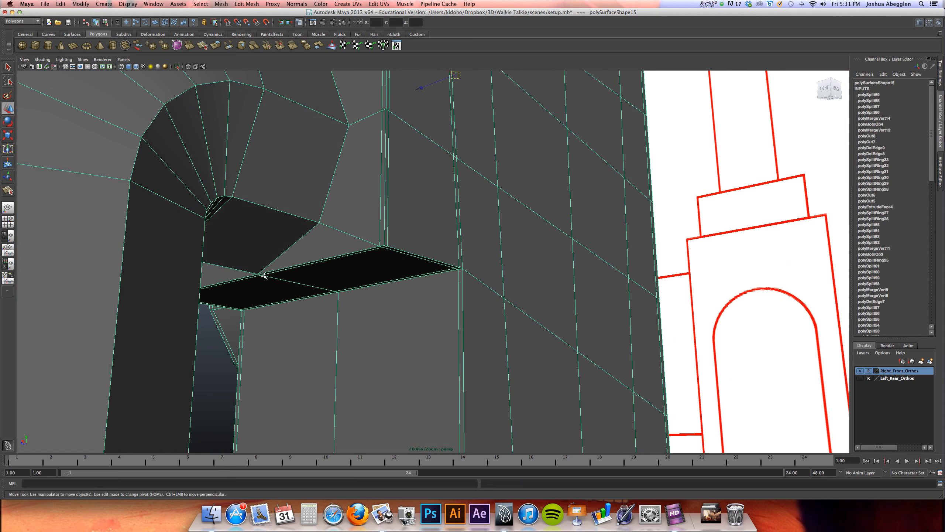
alt+drag(331, 263, 319, 287)
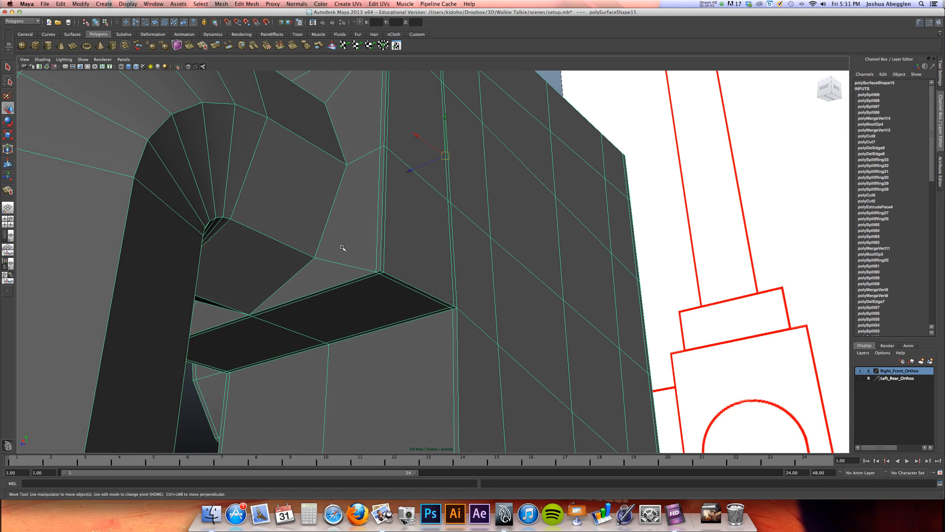
alt+middle_drag(288, 365, 335, 142)
alt+middle_drag(392, 309, 425, 171)
alt+right_drag(424, 172, 271, 257)
key(y)
click(392, 401)
click(452, 354)
key(w)
alt+middle_drag(438, 337, 456, 181)
key(y)
click(411, 320)
click(468, 350)
key(w)
Split the faces with two edges linking the lower handle joint's front corners to the body's front edge
alt+drag(407, 332, 357, 340)
key(y)
click(288, 337)
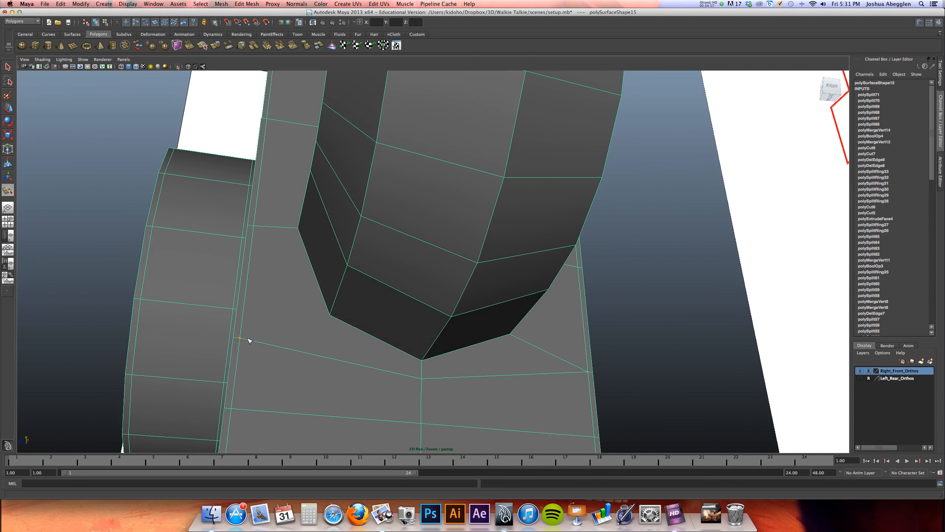
click(338, 319)
key(Return)
alt+drag(310, 235, 378, 247)
click(378, 242)
key(Return)
Insert edge loops around both handle ends close to the body, and preview the tightened joints smoothed
alt+drag(460, 205, 386, 276)
key(3)
click(247, 4)
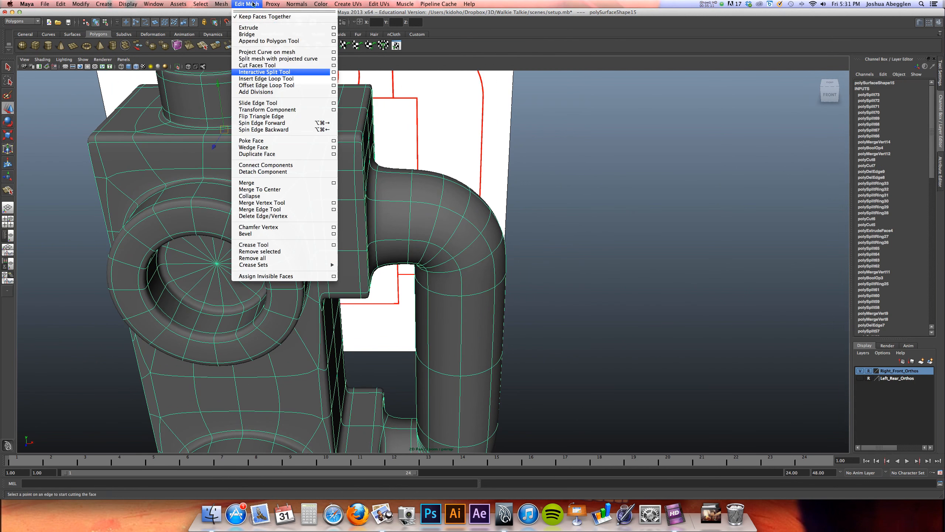
click(273, 79)
key(1)
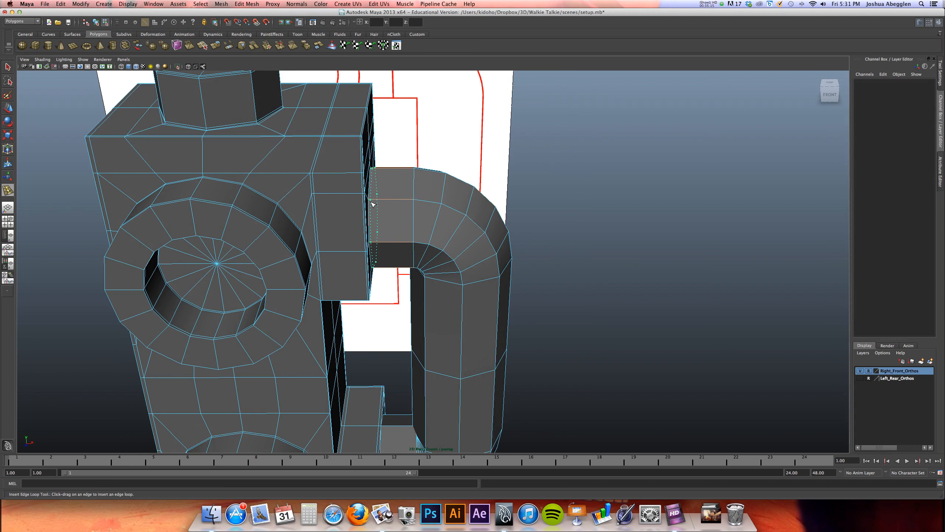
click(374, 203)
alt+drag(374, 203, 404, 359)
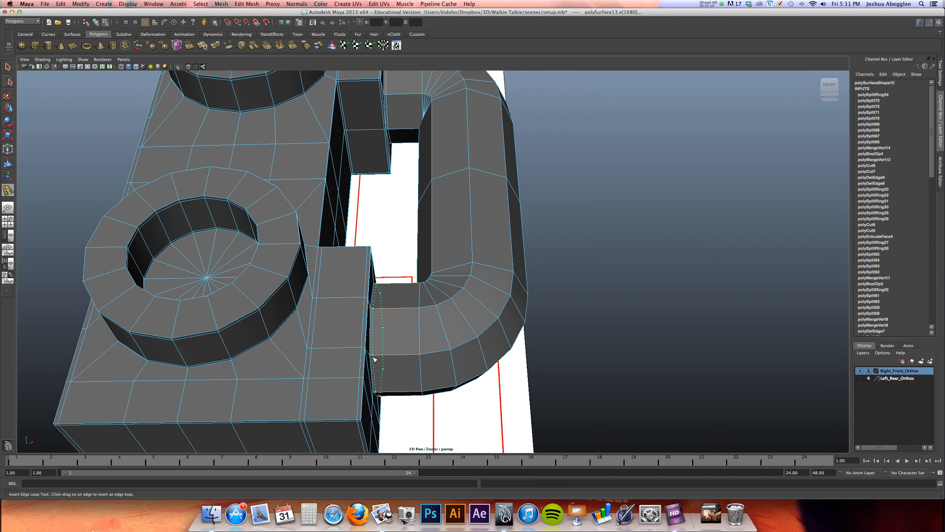
drag(373, 357, 372, 357)
key(3)
right_drag(422, 309, 348, 302)
alt+drag(348, 303, 548, 281)
key(w)
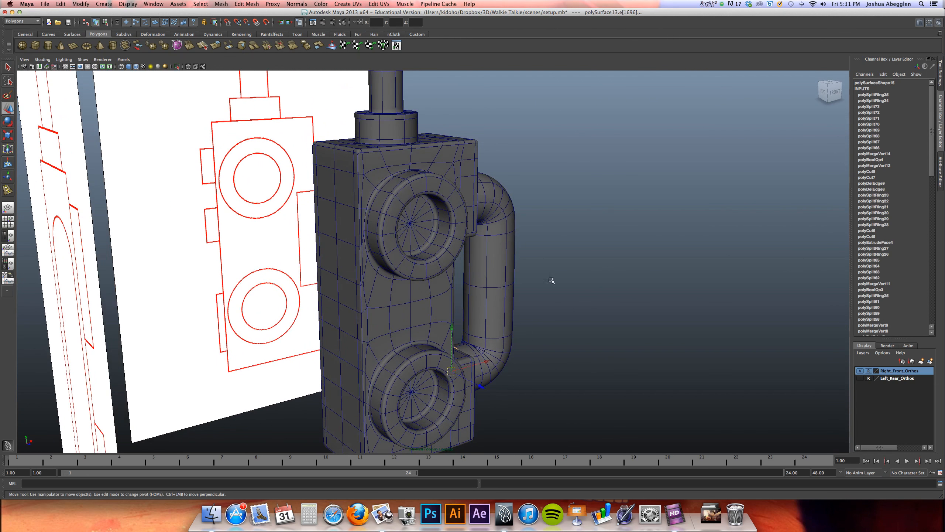
Hide the Right_Front_Orthos reference layer and show the Left_Rear_Orthos layer
click(860, 370)
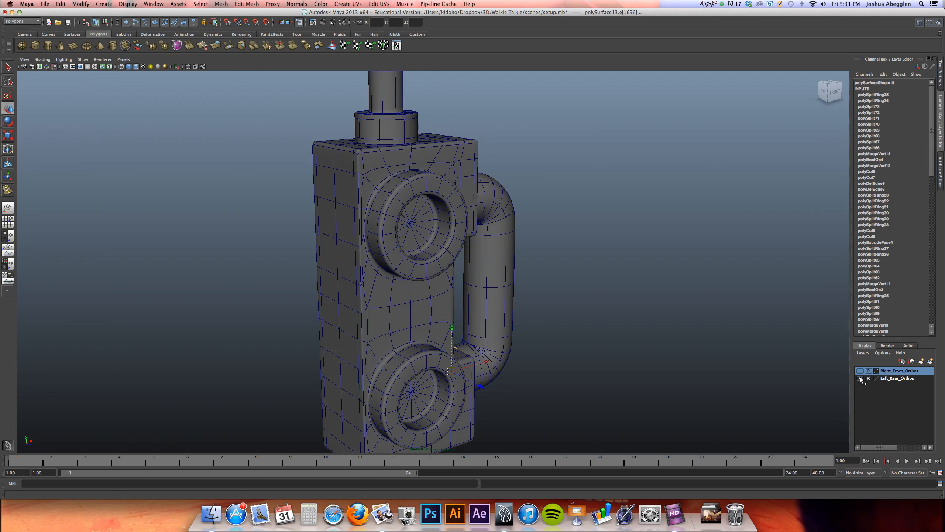
click(860, 379)
mouse_move(601, 359)
alt+mouse_down()
mouse_move(560, 364)
mouse_move(665, 359)
mouse_move(609, 360)
alt+mouse_up()
Show the side view at full size and frame the walkie-talkie body in it
key(space)
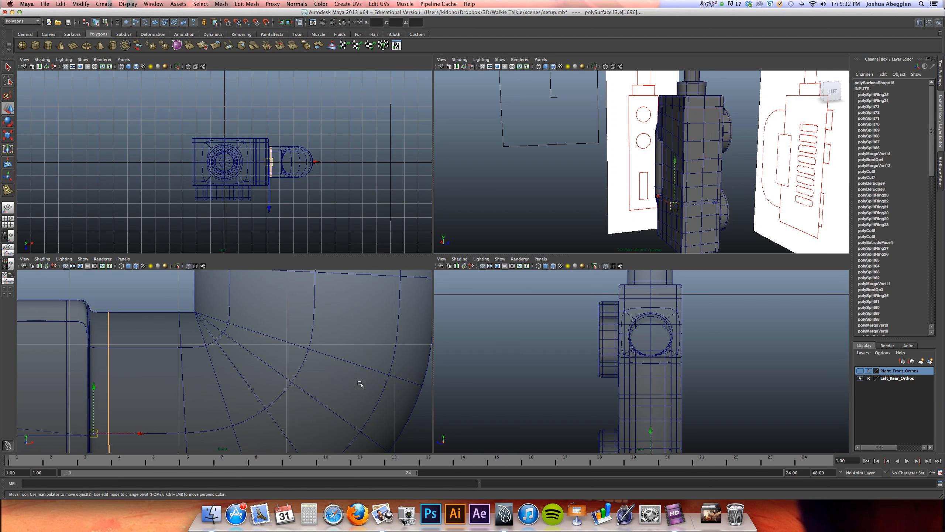
key(space)
alt+right_drag(537, 231, 285, 220)
alt+right_drag(445, 228, 353, 215)
alt+middle_drag(382, 228, 344, 240)
key(space)
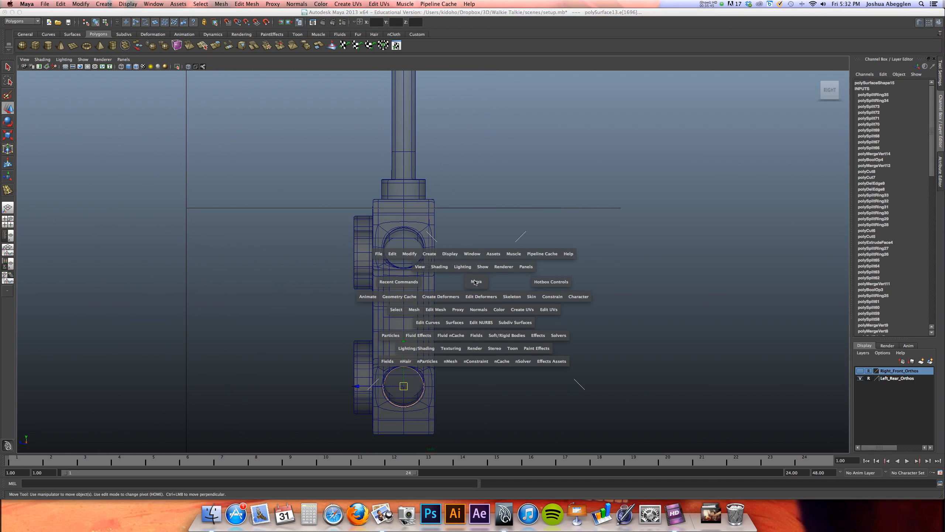
click(480, 285)
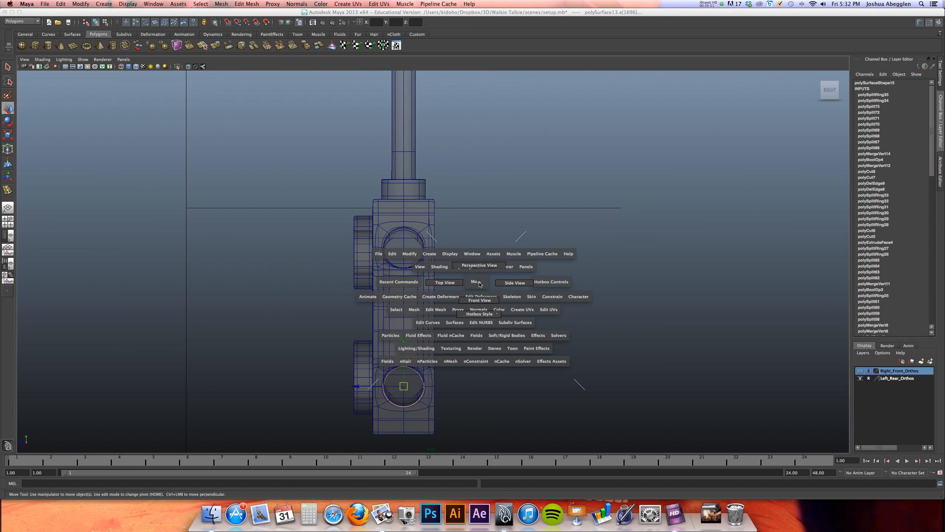
mouse_move(479, 284)
mouse_down()
mouse_move(506, 284)
mouse_move(482, 285)
mouse_up()
key(space)
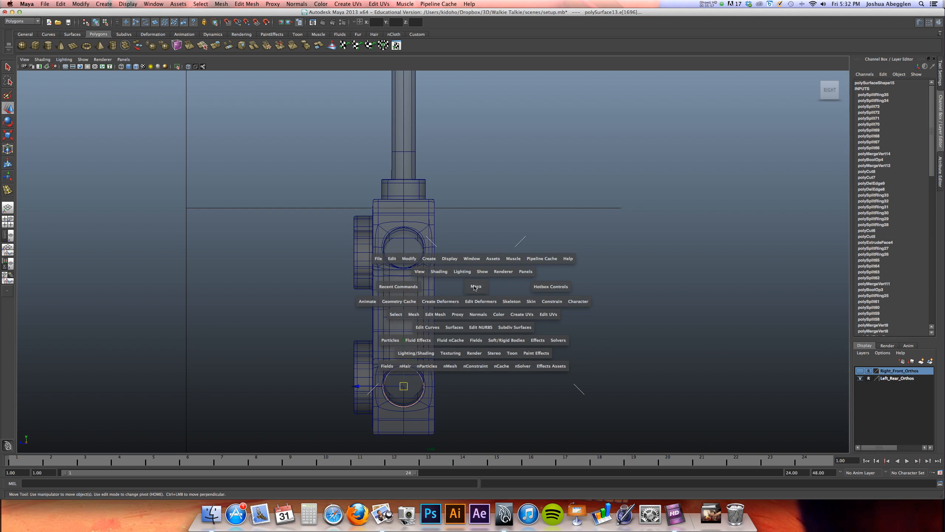
drag(476, 287, 510, 287)
key(space)
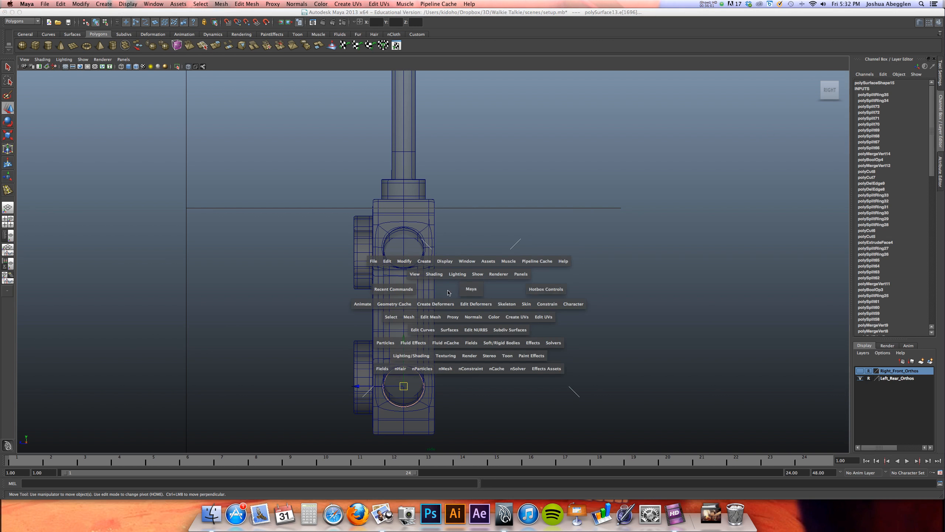
drag(468, 292, 470, 294)
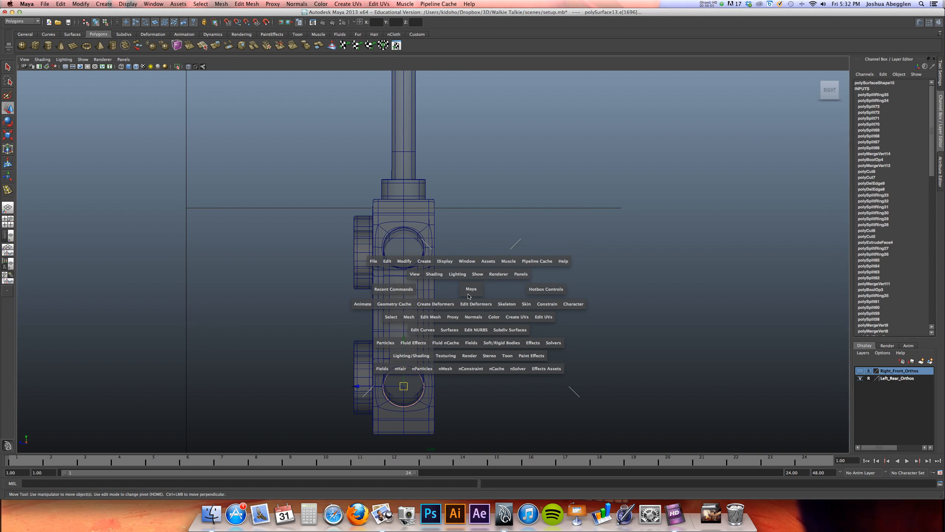
Rotate the side view from right to left and frame the walkie-talkie against the left-side reference
click(816, 91)
click(817, 91)
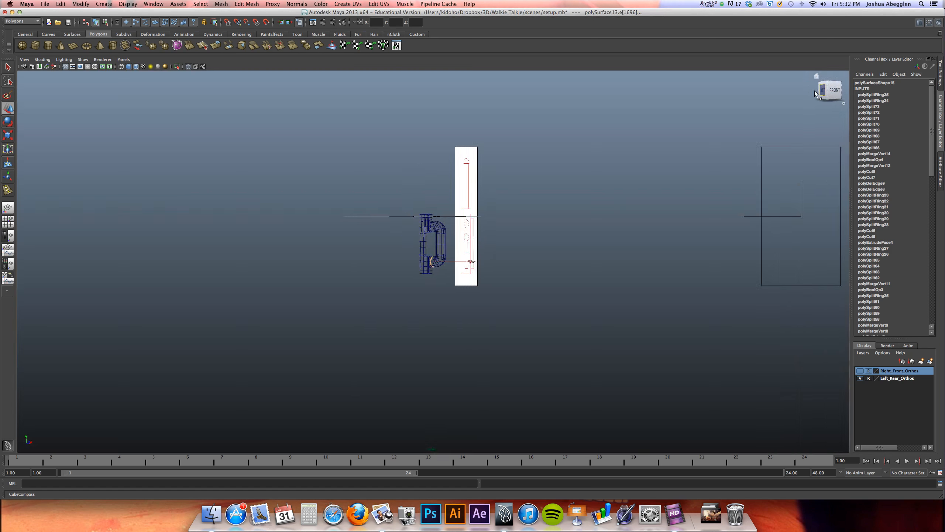
alt+right_drag(499, 283, 808, 277)
alt+right_drag(625, 283, 923, 325)
alt+right_click(930, 326)
alt+right_drag(198, 278, 352, 228)
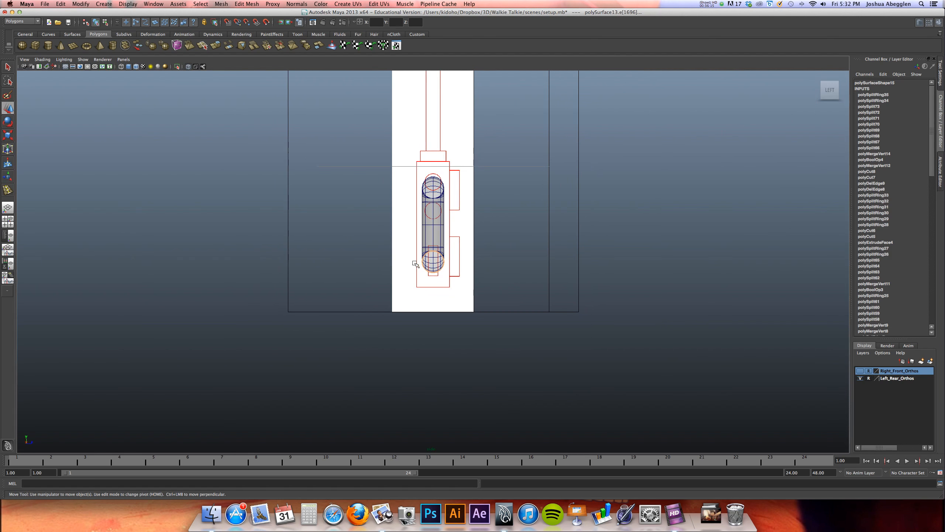
Return to the four-view layout, switch to object selection, and enlarge the left view around the handle and reference circles
key(space)
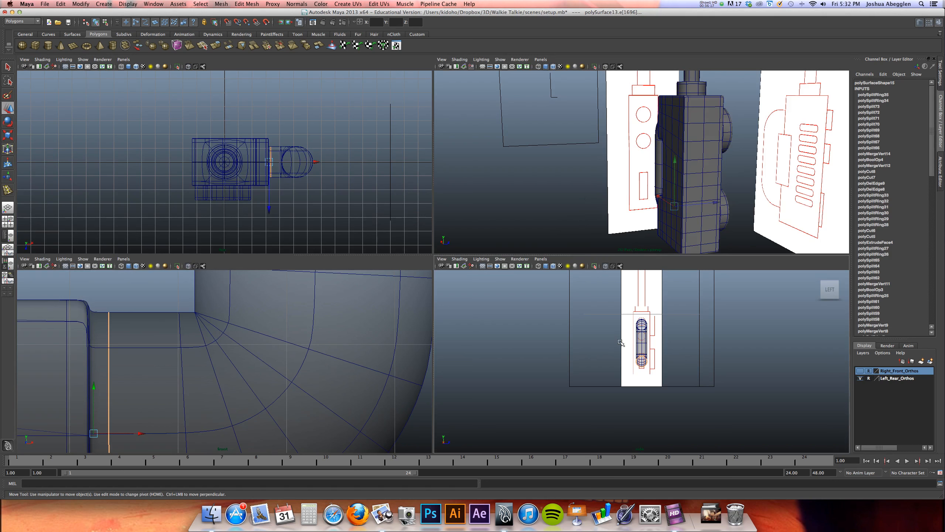
right_drag(299, 313, 240, 313)
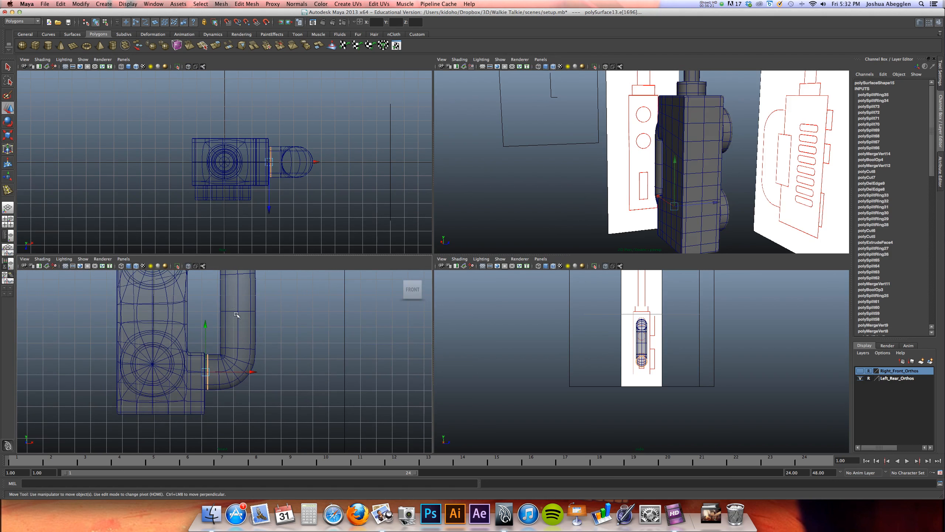
key(F8)
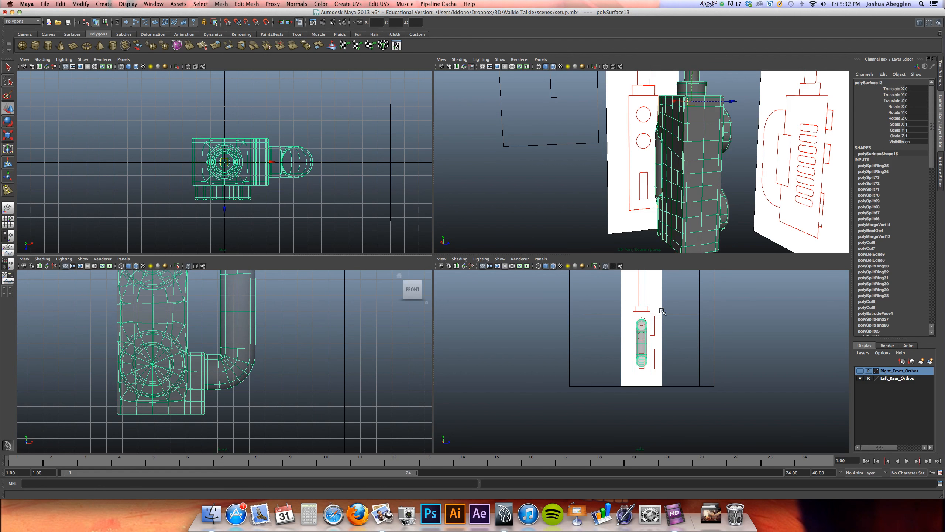
alt+right_drag(696, 178, 480, 172)
alt+drag(609, 184, 626, 196)
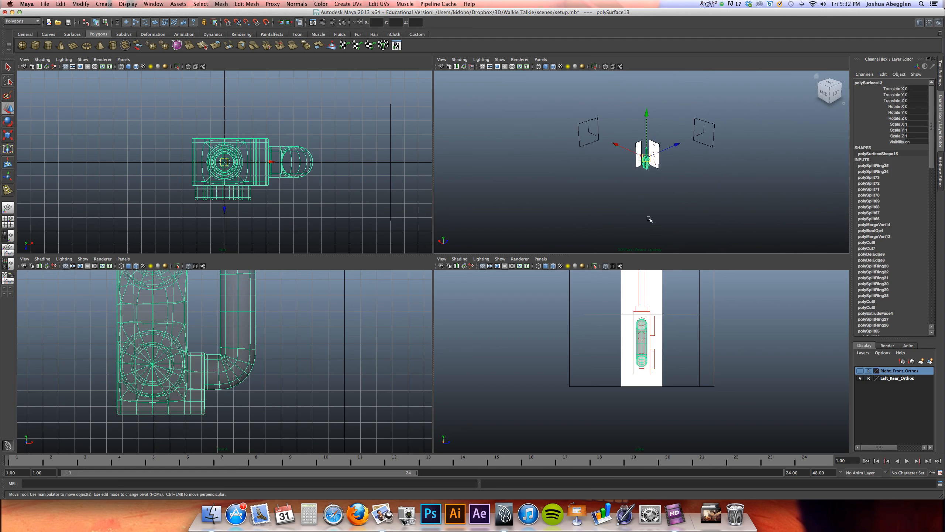
alt+right_drag(660, 300, 780, 311)
mouse_move(693, 335)
alt+middle_down()
mouse_move(678, 357)
mouse_move(622, 386)
mouse_move(622, 430)
alt+middle_up()
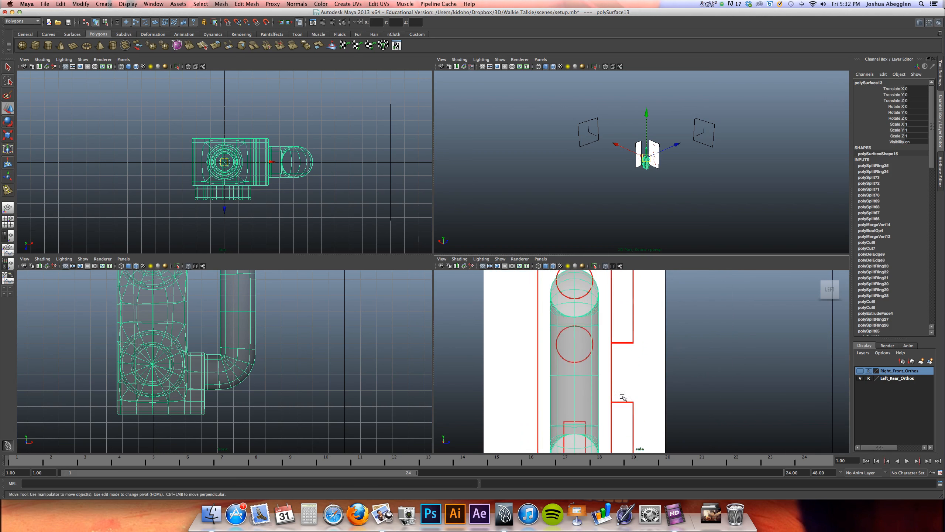
alt+middle_drag(627, 328, 629, 357)
alt+right_drag(656, 324, 636, 324)
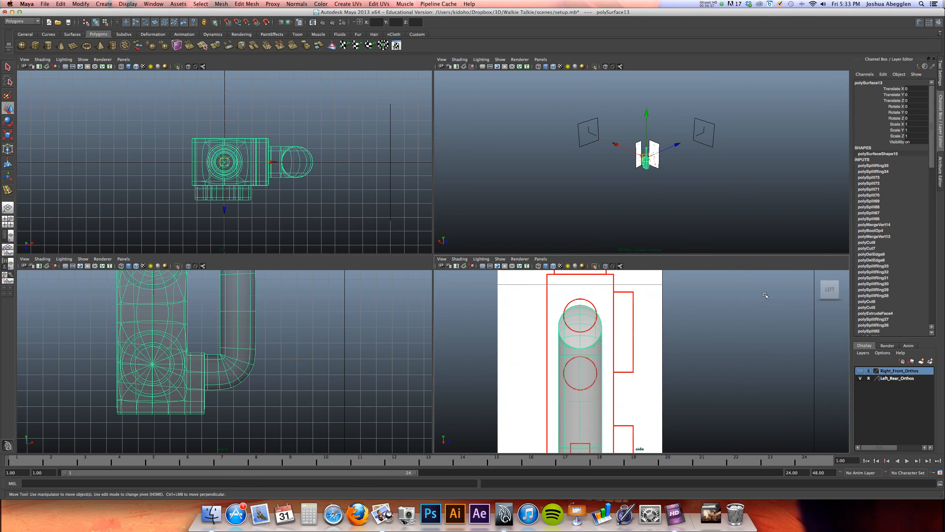
Reorient the side view through front to left, then maximize it around the upper body and reference circles
click(833, 290)
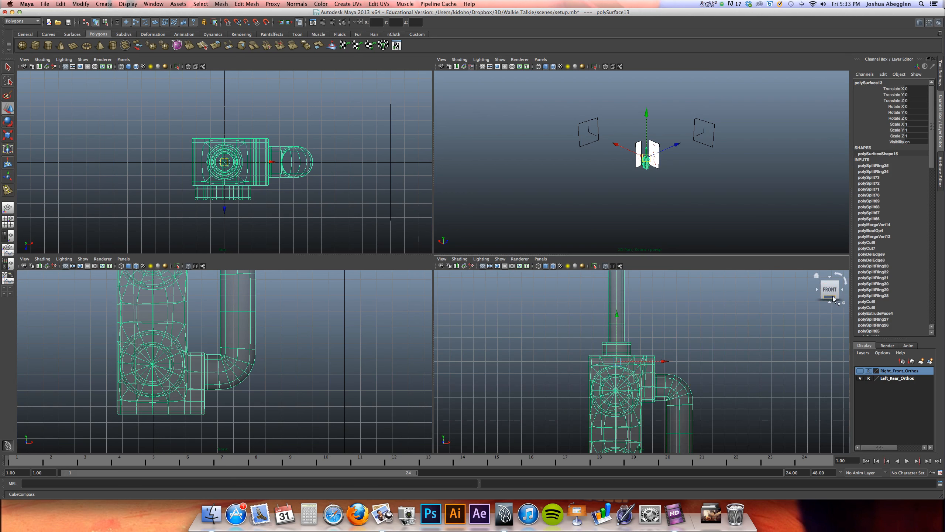
click(817, 290)
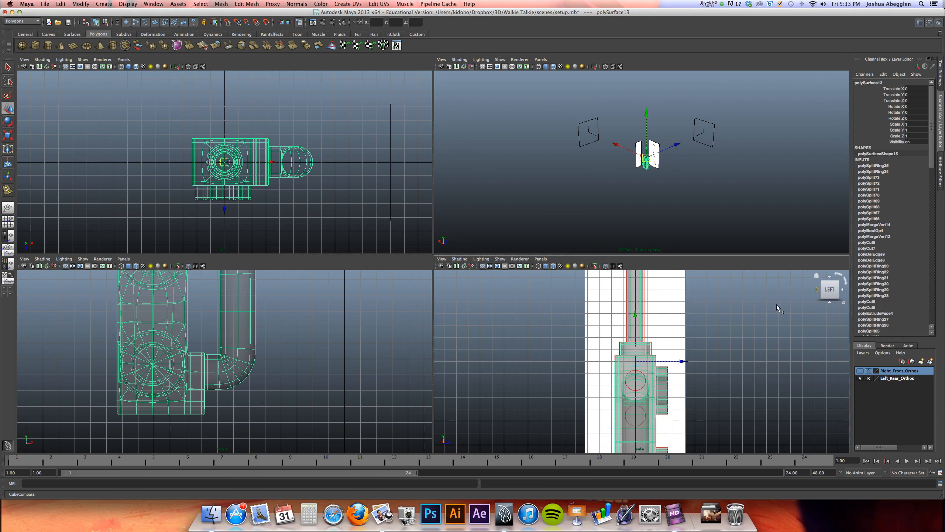
key(space)
scroll(628, 313, up, 3)
alt+middle_drag(565, 316, 598, 216)
alt+middle_drag(575, 238, 569, 232)
Reselect the walkie-talkie mesh and display it unsmoothed, with the two reference circles in close view
click(605, 196)
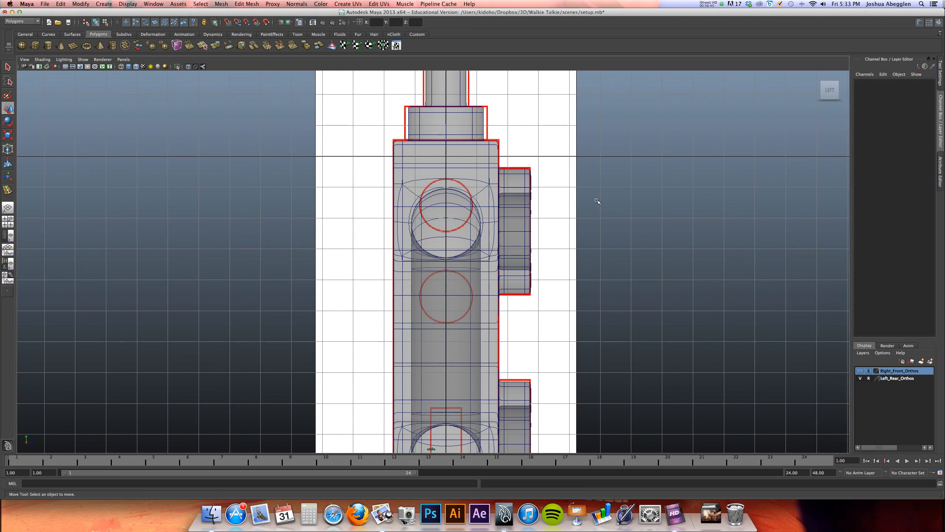
click(481, 281)
alt+middle_drag(481, 282, 462, 233)
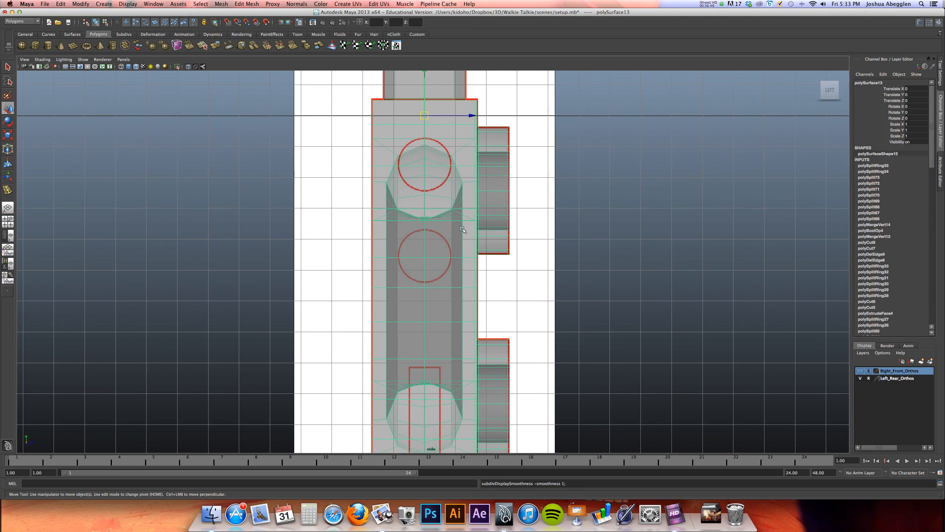
alt+right_drag(465, 200, 758, 217)
alt+middle_drag(572, 270, 559, 321)
key(w)
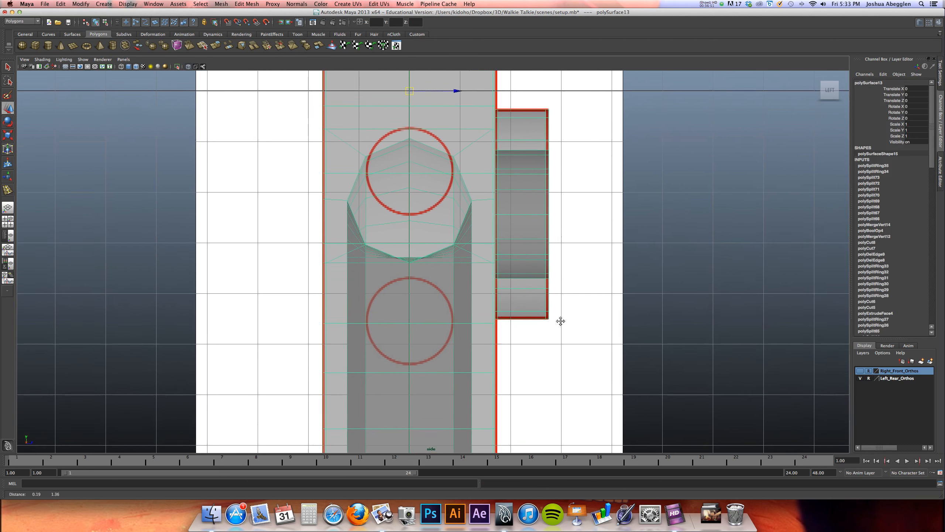
Select body edges near the upper reference circle in edge mode and inspect their location on the left side in perspective
right_drag(433, 117, 417, 112)
click(416, 111)
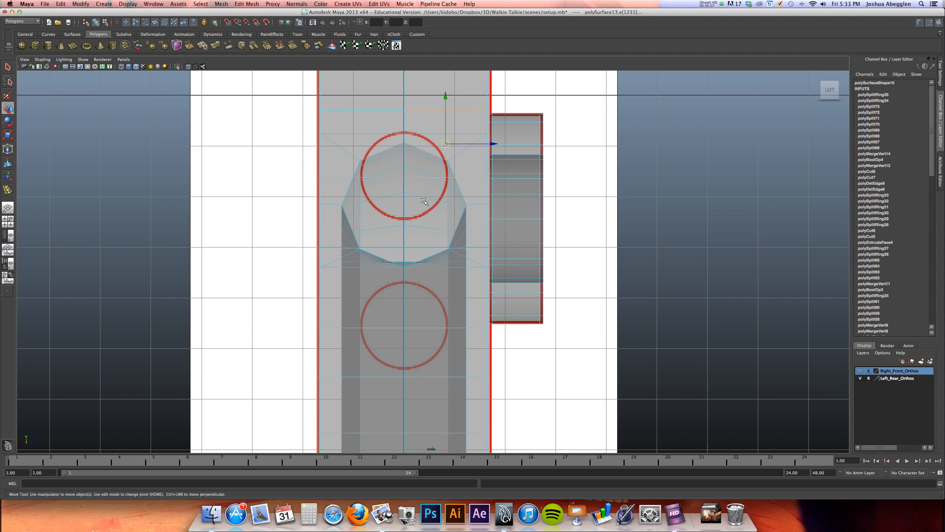
click(428, 248)
key(space)
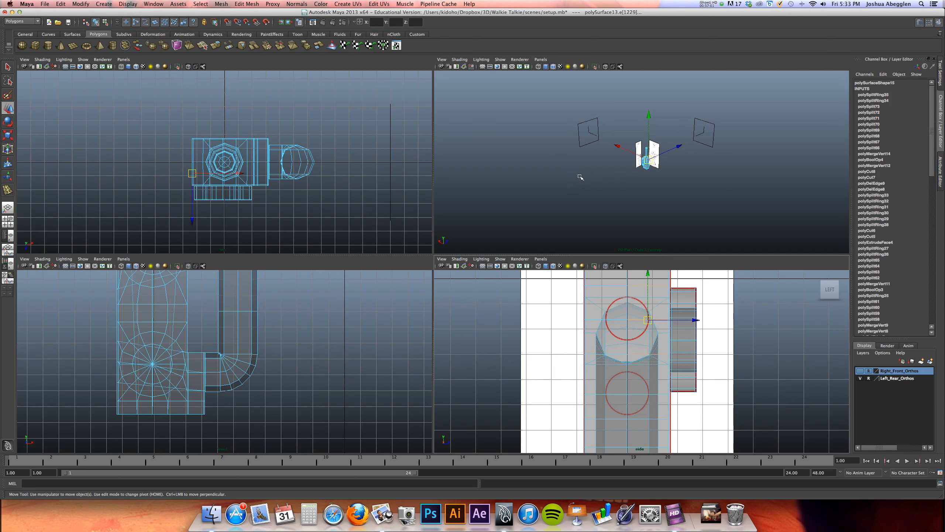
alt+drag(624, 178, 604, 175)
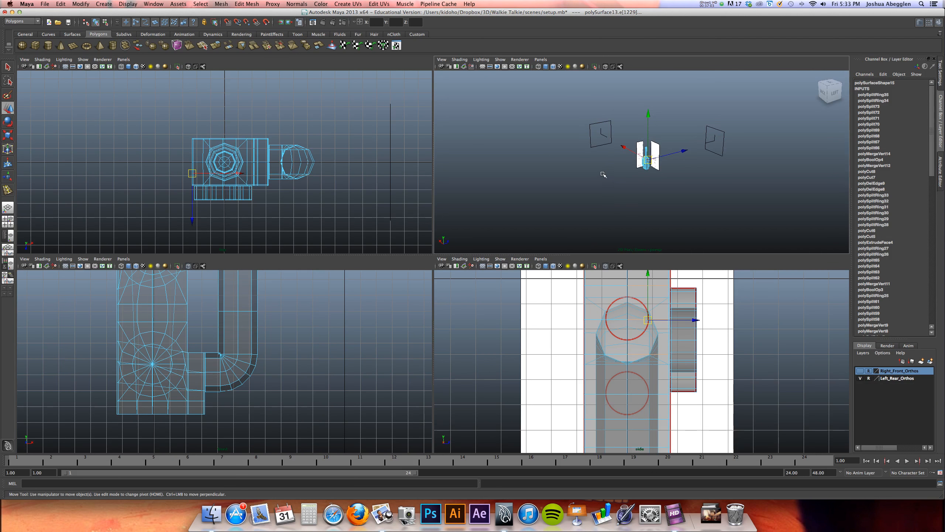
key(f)
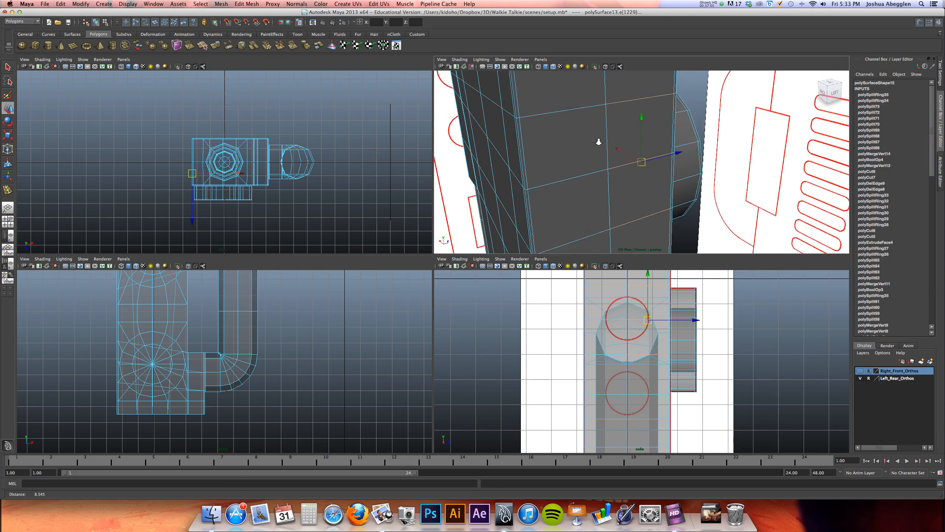
alt+drag(512, 128, 631, 150)
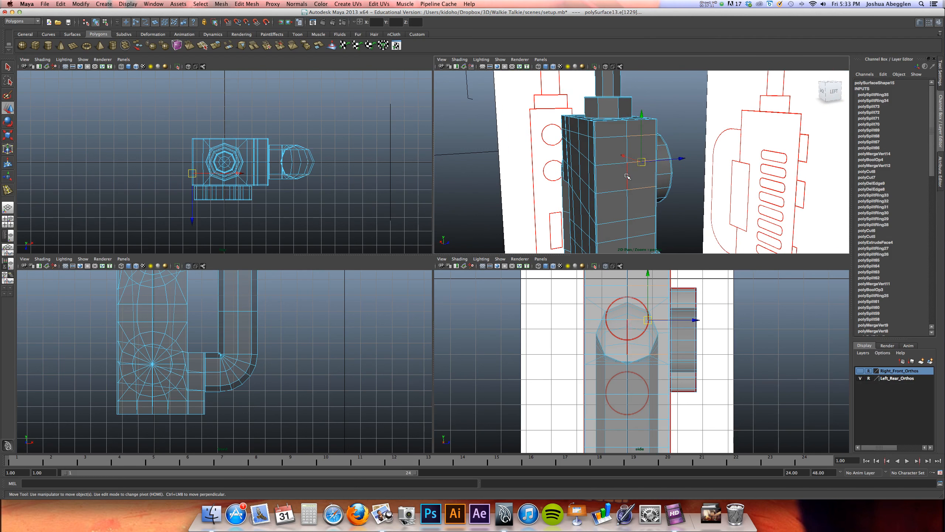
alt+drag(600, 160, 581, 130)
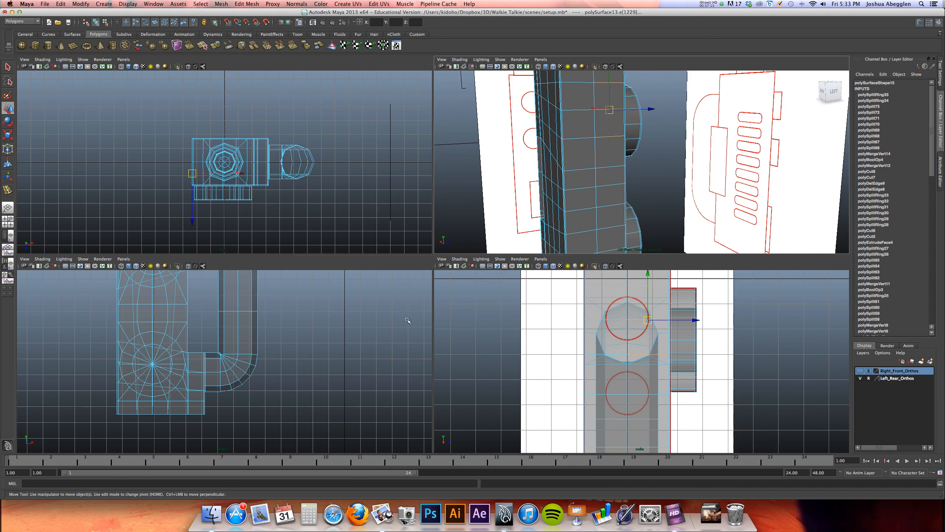
alt+middle_drag(650, 379, 603, 346)
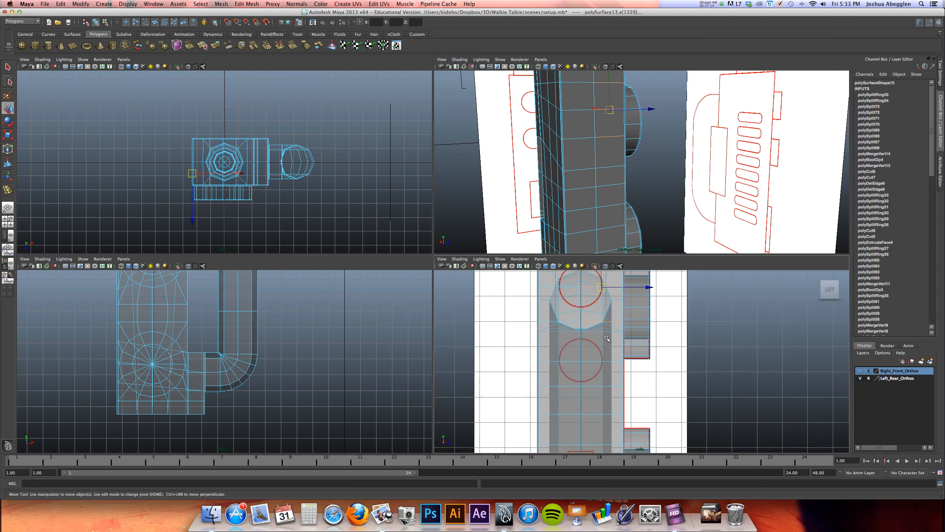
click(599, 361)
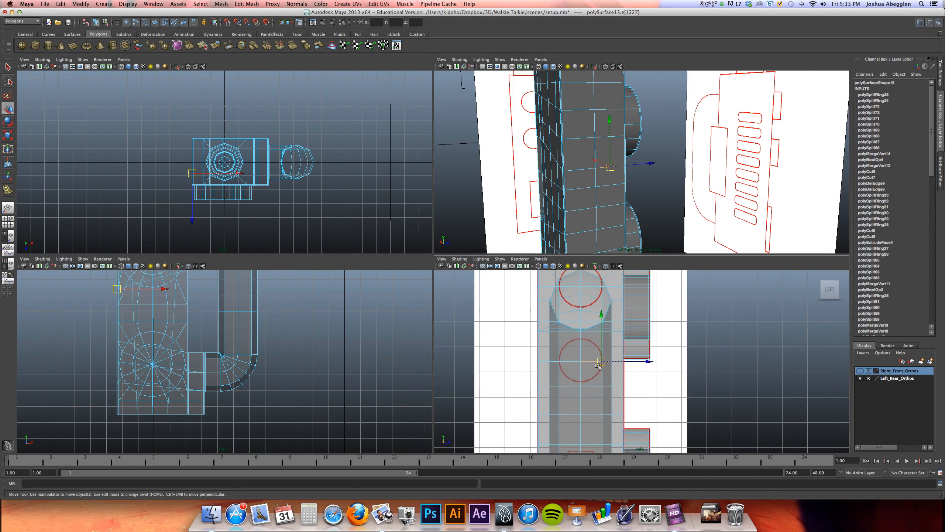
click(593, 322)
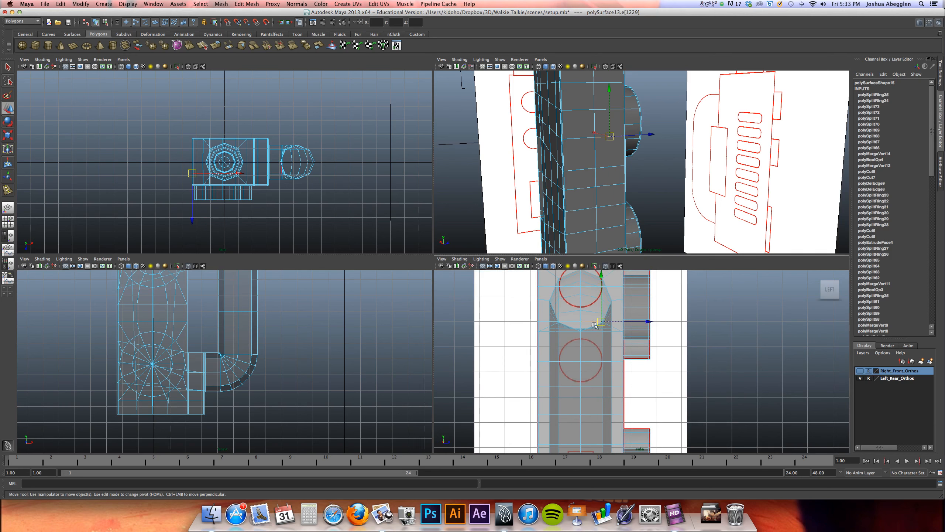
shift+click(567, 323)
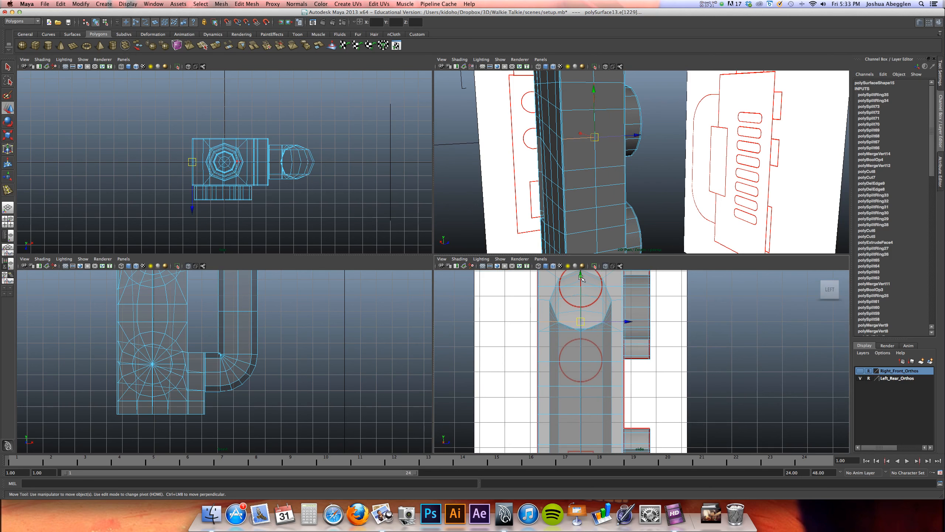
key(z)
Select the row of vertices across the body's left side that runs through the lower reference circle
alt+middle_drag(594, 319, 583, 348)
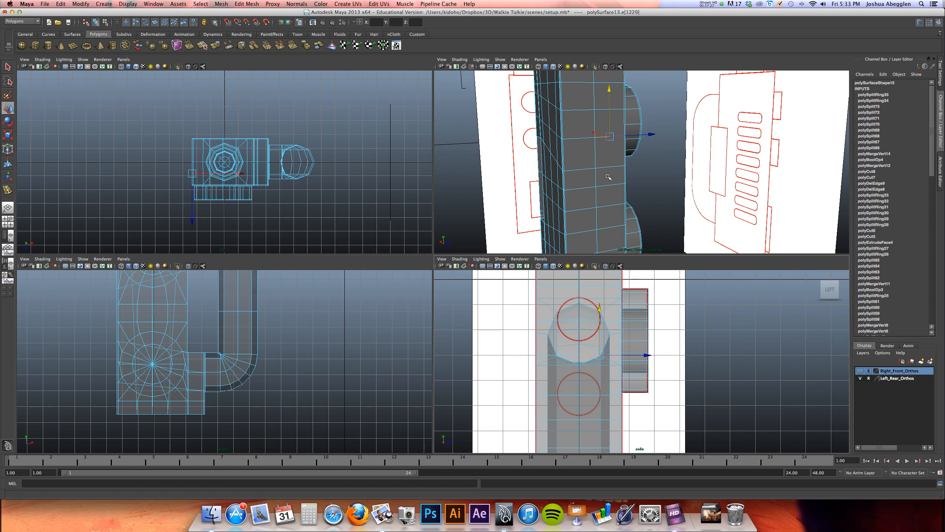
scroll(573, 367, up, 4)
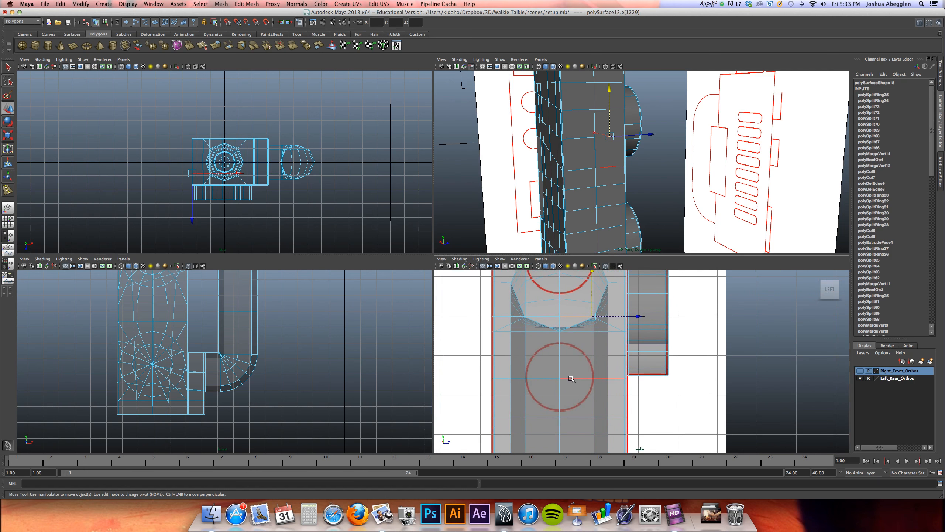
click(573, 378)
shift+click(546, 379)
alt+drag(580, 214, 663, 214)
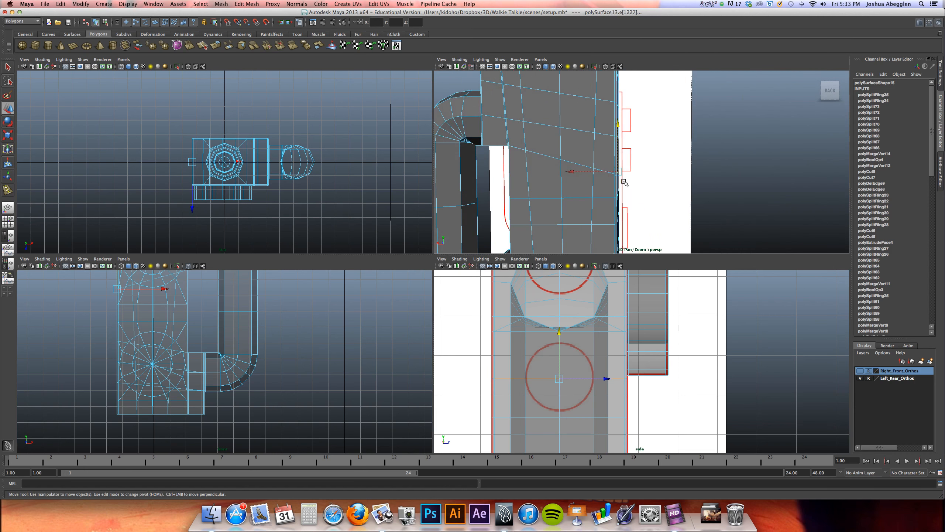
alt+drag(612, 183, 618, 183)
right_drag(618, 183, 626, 172)
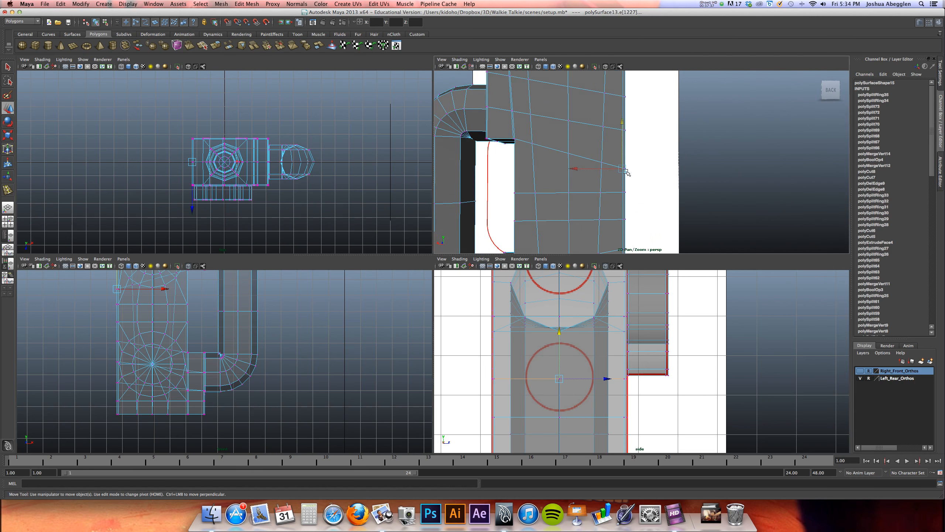
drag(626, 167, 595, 187)
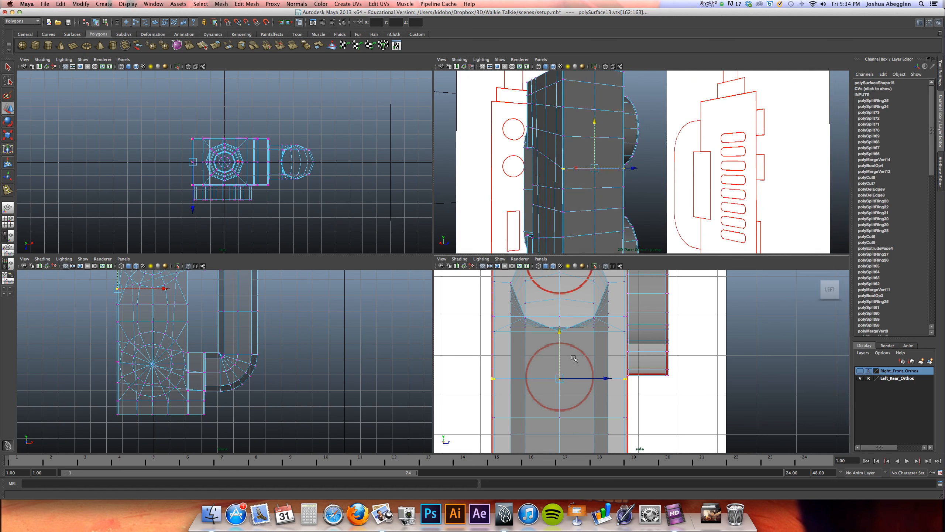
Move the selected vertex row slightly up to line up with the lower reference circle's centre
alt+right_drag(558, 329, 594, 329)
alt+middle_drag(593, 329, 656, 313)
drag(594, 321, 594, 318)
alt+middle_drag(597, 309, 586, 398)
alt+middle_drag(599, 302, 592, 348)
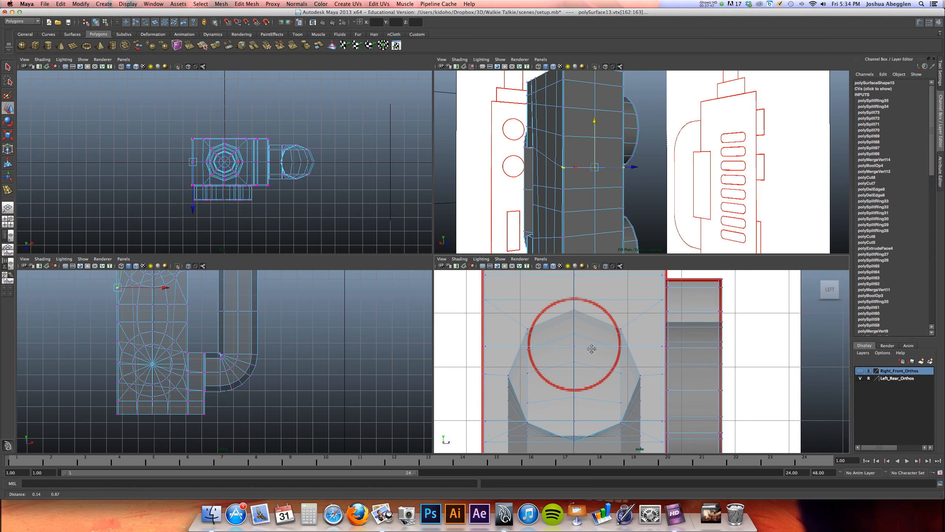
Select the row of vertices running through the upper reference circle on the body's left side and nudge it up to the circle's centre
alt+drag(650, 160, 681, 156)
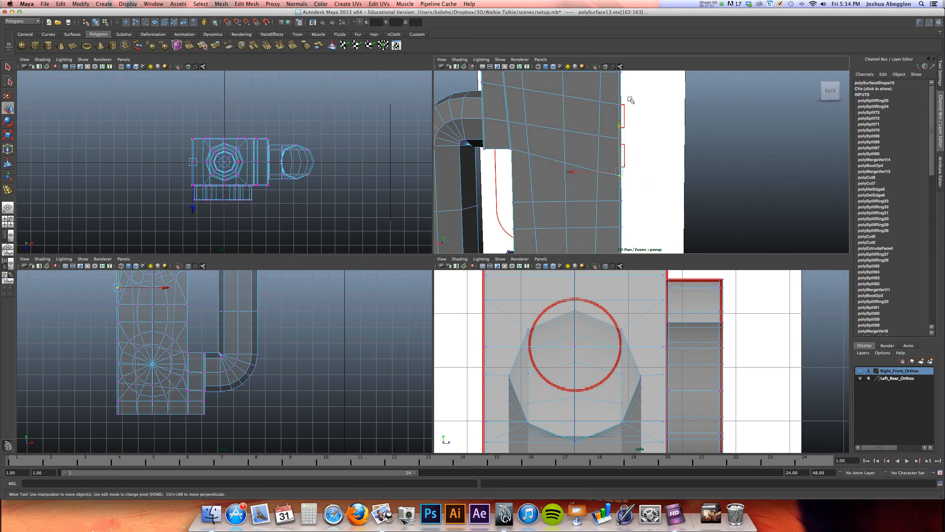
drag(617, 109, 618, 109)
alt+drag(658, 148, 558, 165)
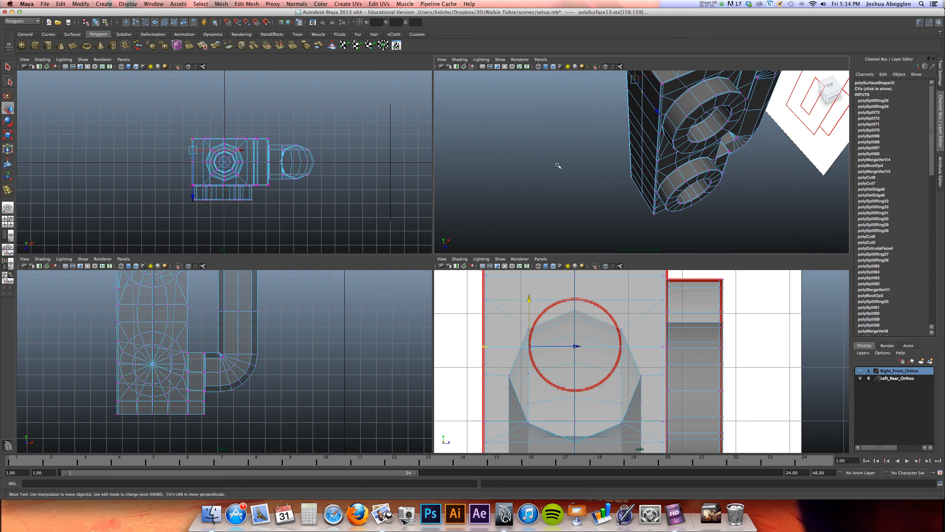
alt+drag(665, 133, 649, 150)
ctrl+drag(642, 103, 657, 122)
alt+middle_drag(652, 145, 620, 213)
alt+right_drag(621, 213, 807, 197)
alt+drag(572, 225, 532, 189)
alt+drag(500, 197, 559, 205)
drag(576, 300, 576, 300)
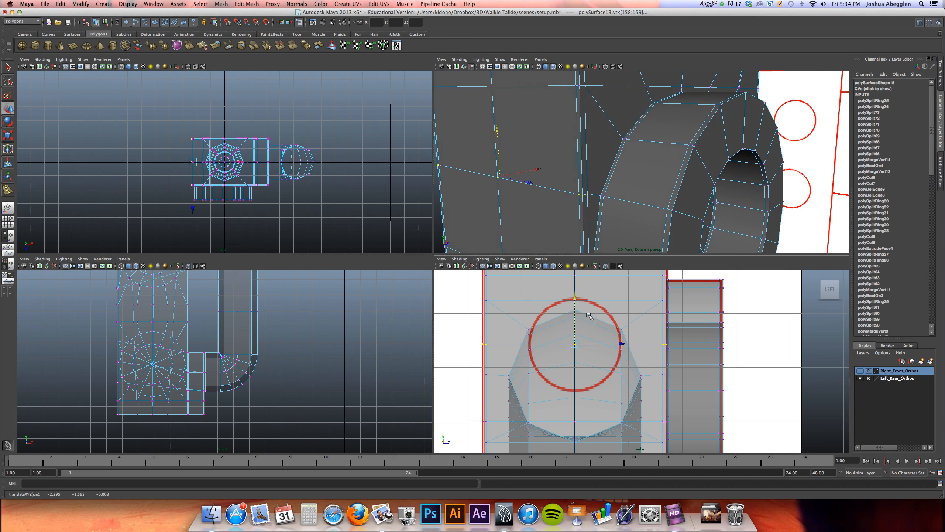
alt+drag(624, 150, 547, 148)
Draw a polygon cylinder with a radius of about 0.882 over the upper reference circle and set its axis subdivisions to 8
key(space)
scroll(499, 254, up, 2)
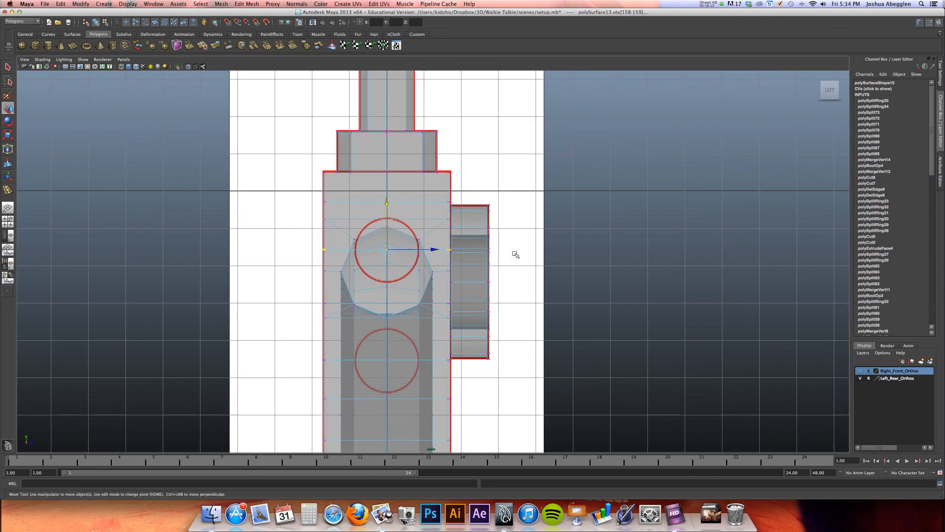
click(48, 47)
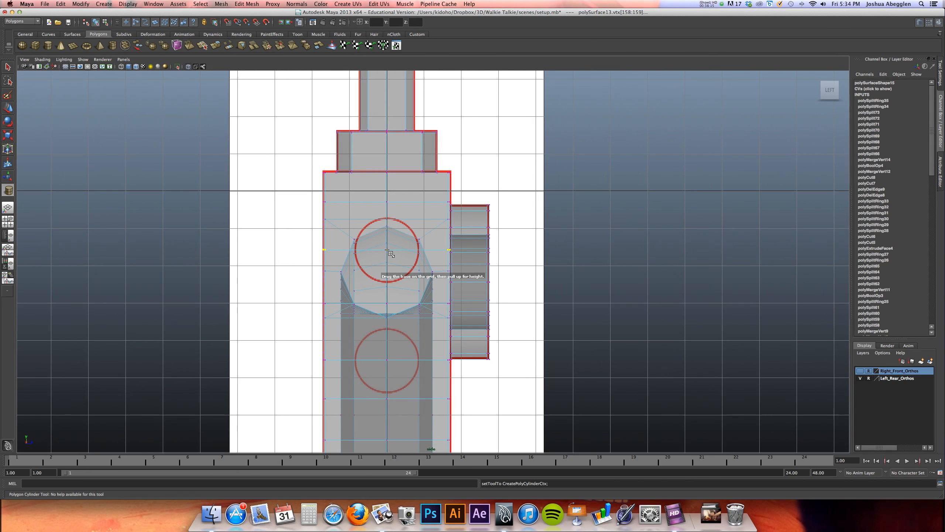
drag(387, 251, 410, 237)
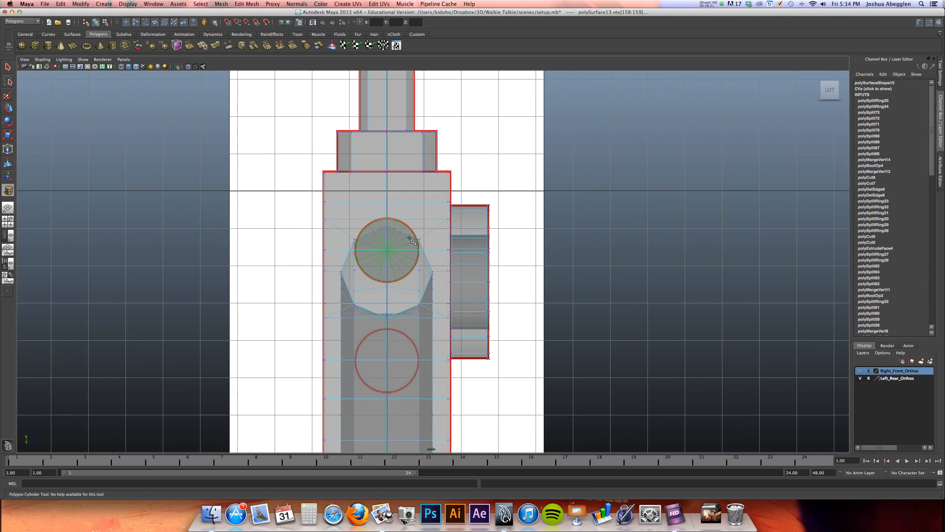
drag(410, 238, 412, 241)
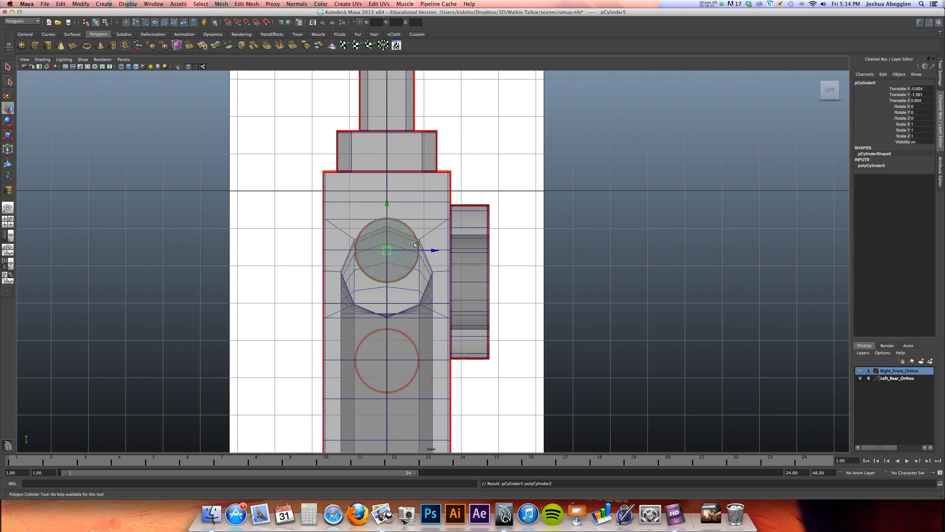
double_click(872, 166)
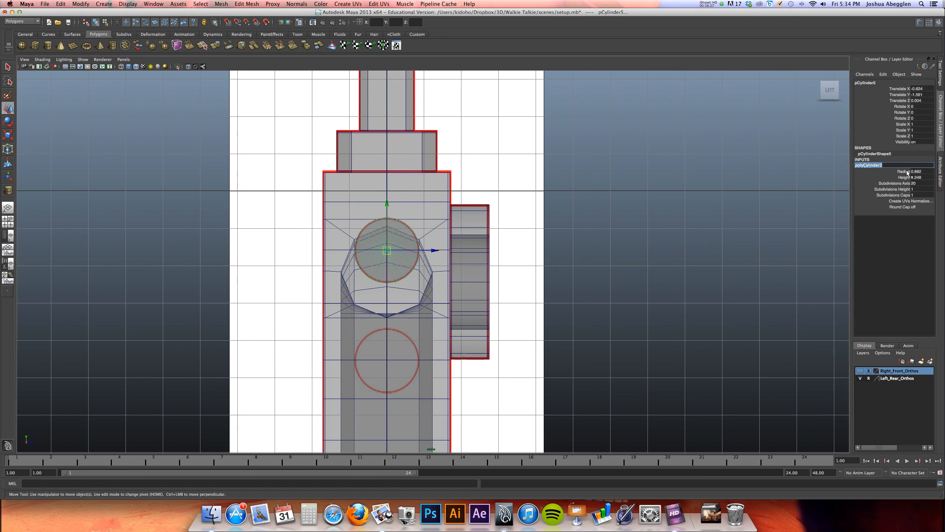
click(919, 183)
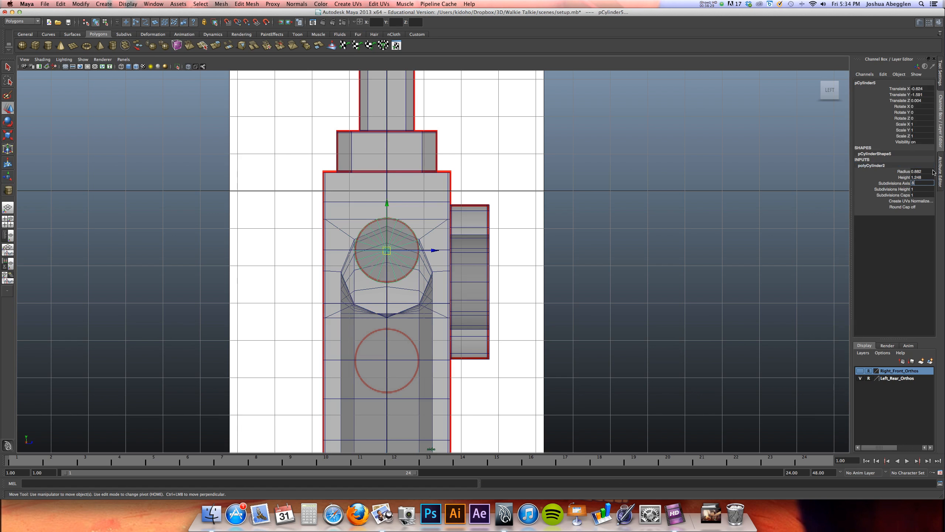
Move the new cylinder along X so it sticks out of the body's left side, to about X -1.918
key(space)
alt+drag(661, 174, 728, 224)
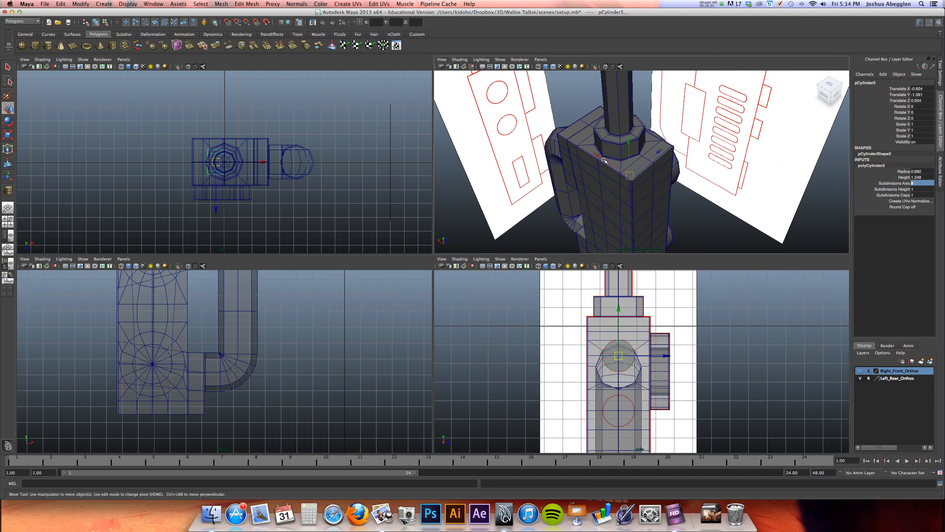
middle_drag(600, 155, 615, 165)
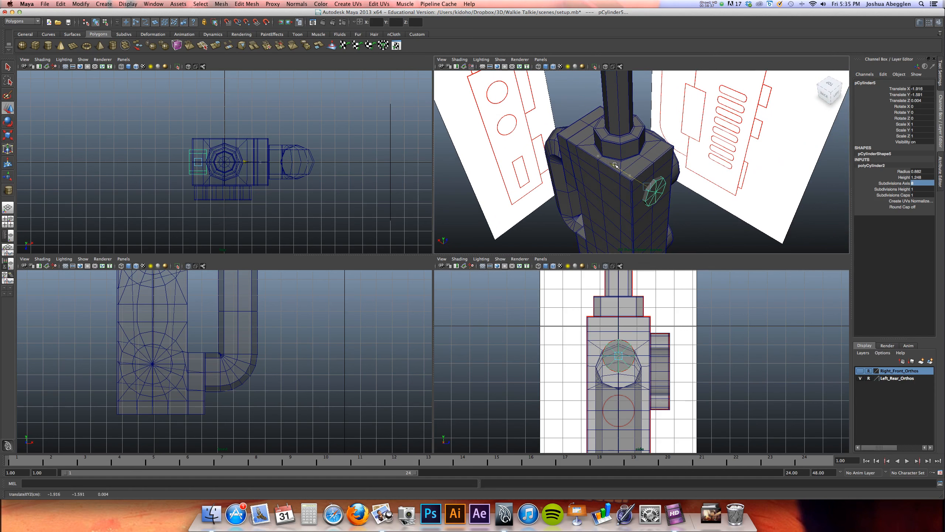
In the back view, slide the cylinder outward to about X -2.376 so its end meets the upper button outline on the reference
key(space)
alt+right_drag(470, 239, 227, 232)
alt+middle_drag(446, 215, 451, 357)
alt+middle_drag(454, 265, 488, 240)
mouse_move(846, 95)
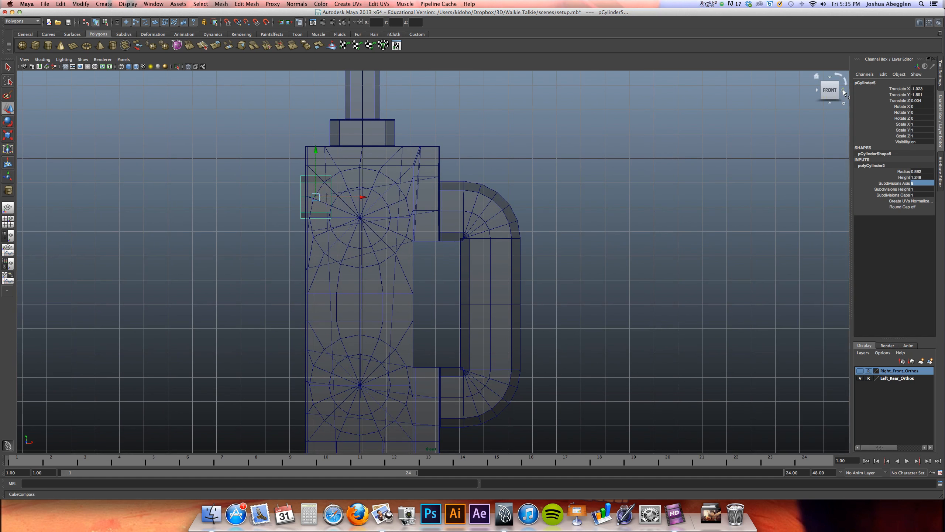
click(843, 89)
key(f)
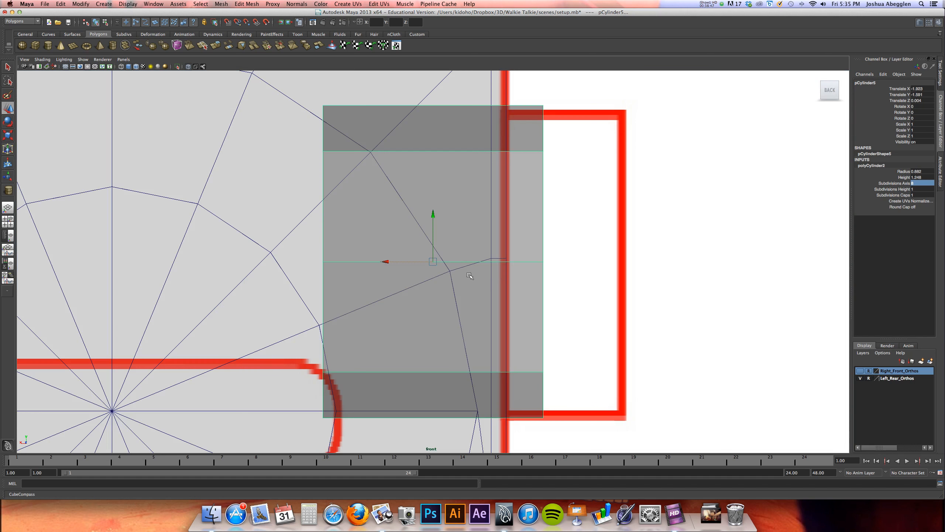
alt+right_drag(583, 257, 499, 262)
alt+middle_drag(506, 262, 530, 257)
drag(408, 257, 435, 257)
alt+middle_drag(469, 294, 421, 242)
alt+right_drag(421, 242, 709, 200)
alt+right_drag(582, 214, 519, 213)
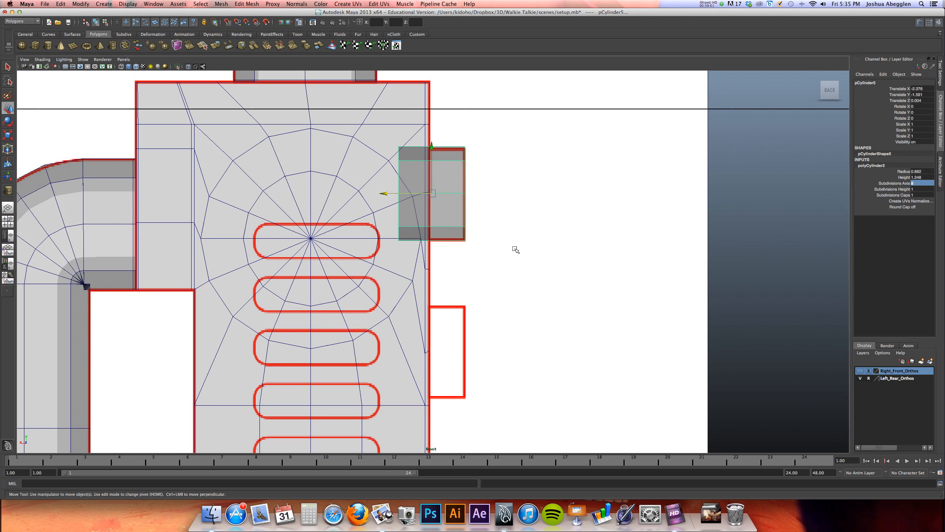
Duplicate the button cylinder and move the copy down to the lower button outline, at about Y -4.534
key(ctrl+d)
drag(431, 145, 432, 304)
alt+right_drag(610, 303, 817, 312)
alt+middle_drag(538, 321, 507, 100)
drag(399, 171, 401, 174)
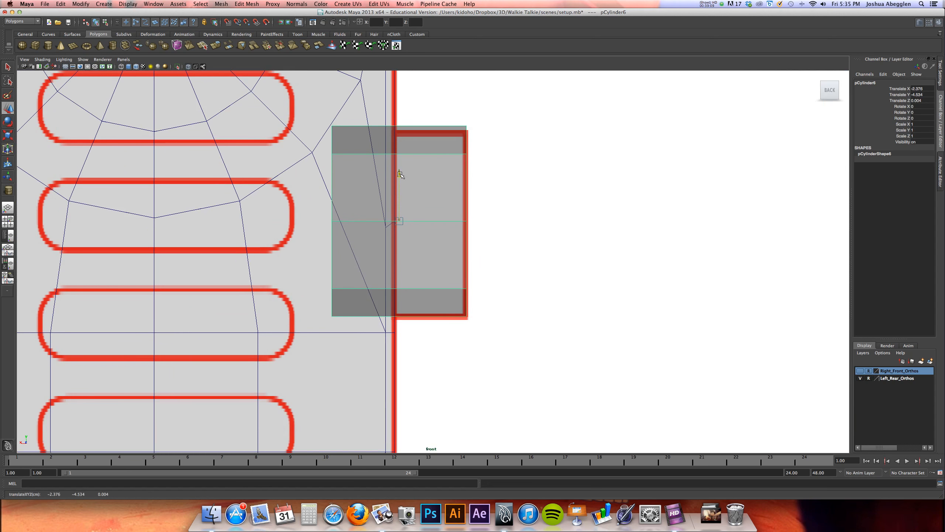
click(400, 174)
drag(401, 174, 403, 174)
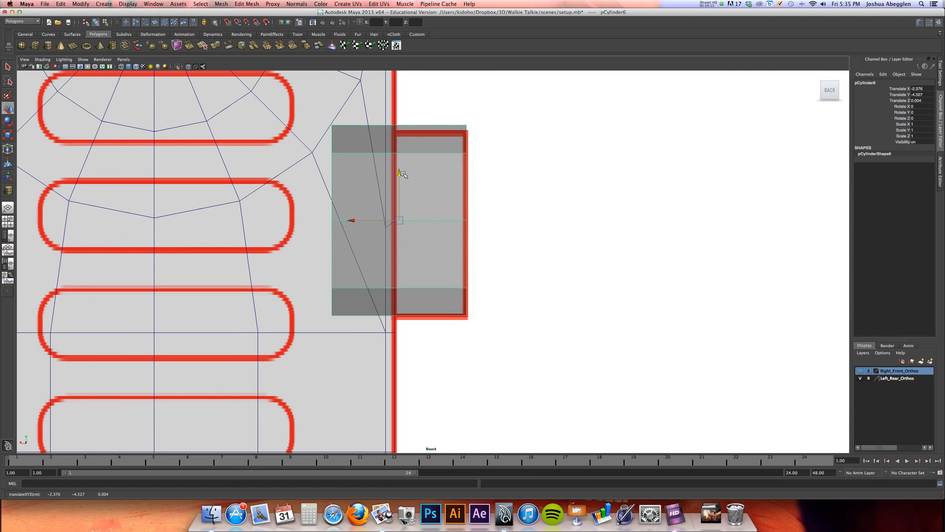
key(z)
Examine the two button cylinders and the body topology around them in the perspective view
key(space)
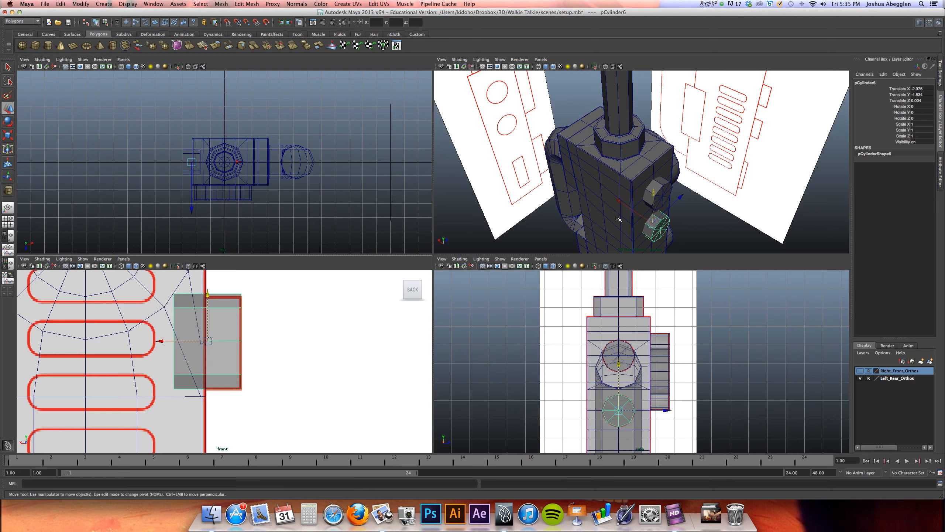
key(space)
alt+drag(618, 217, 514, 192)
alt+right_drag(514, 192, 481, 298)
alt+drag(481, 297, 572, 262)
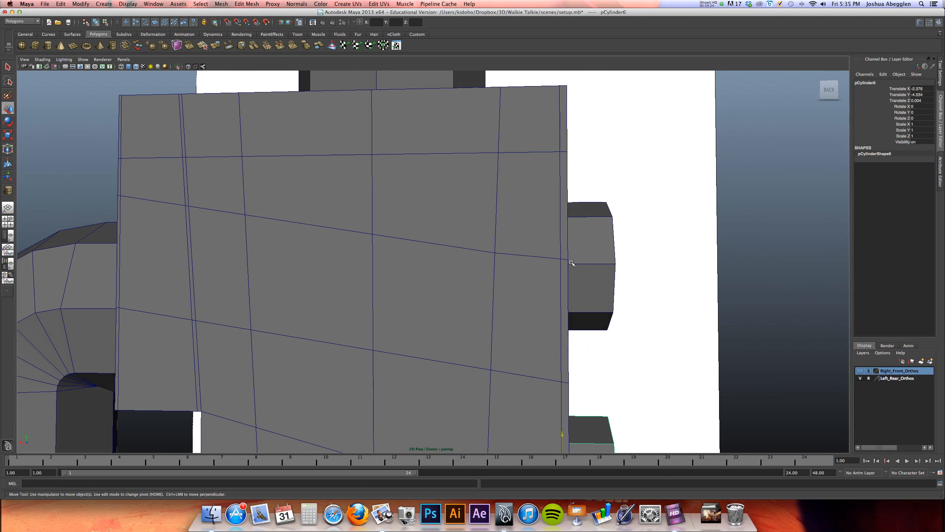
click(534, 255)
mouse_move(509, 248)
right_down()
mouse_move(495, 248)
mouse_move(503, 246)
right_up()
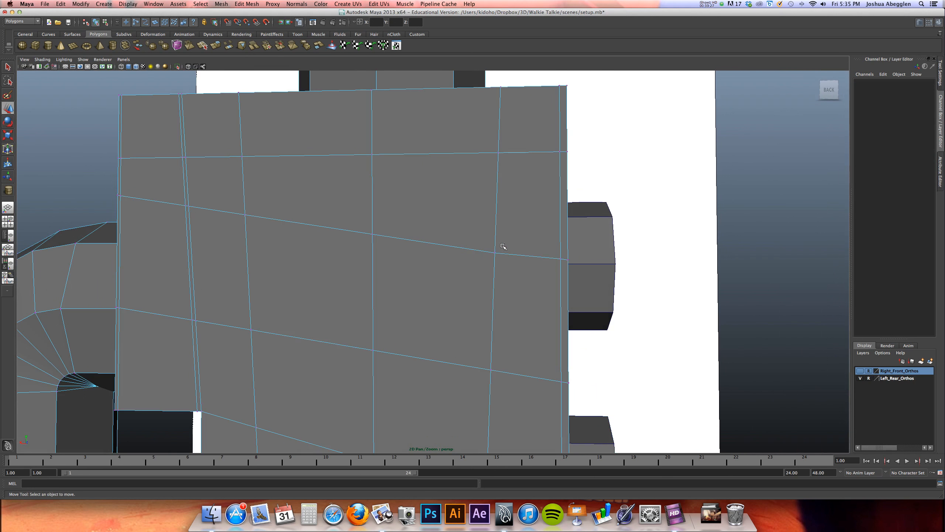
drag(551, 272, 490, 284)
alt+drag(394, 256, 411, 216)
alt+drag(412, 250, 355, 235)
alt+middle_drag(305, 327, 359, 233)
right_drag(332, 243, 363, 235)
alt+middle_drag(363, 235, 388, 326)
Return the body mesh to object mode, select it and save the scene
click(416, 218)
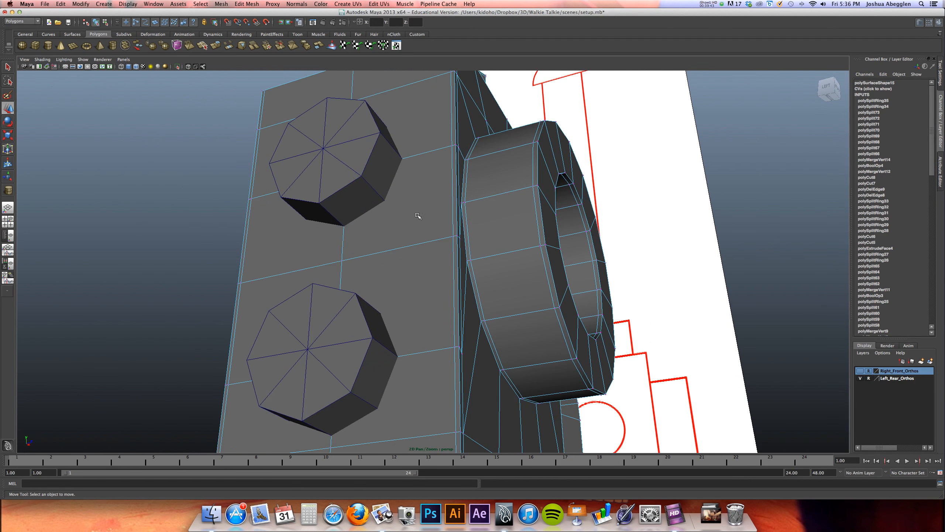
right_drag(433, 205, 449, 185)
click(430, 205)
key(super+s)
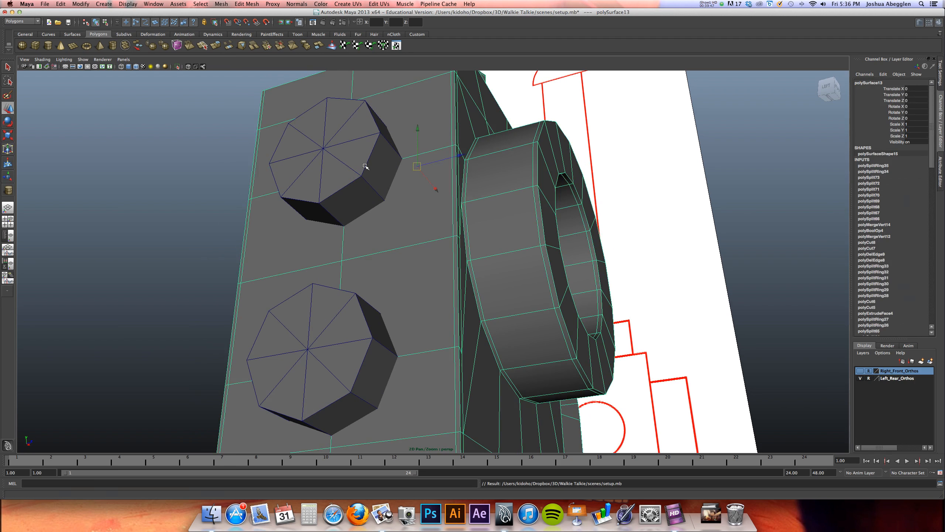
Join the upper button cylinder to the body with a Boolean Union
click(355, 157)
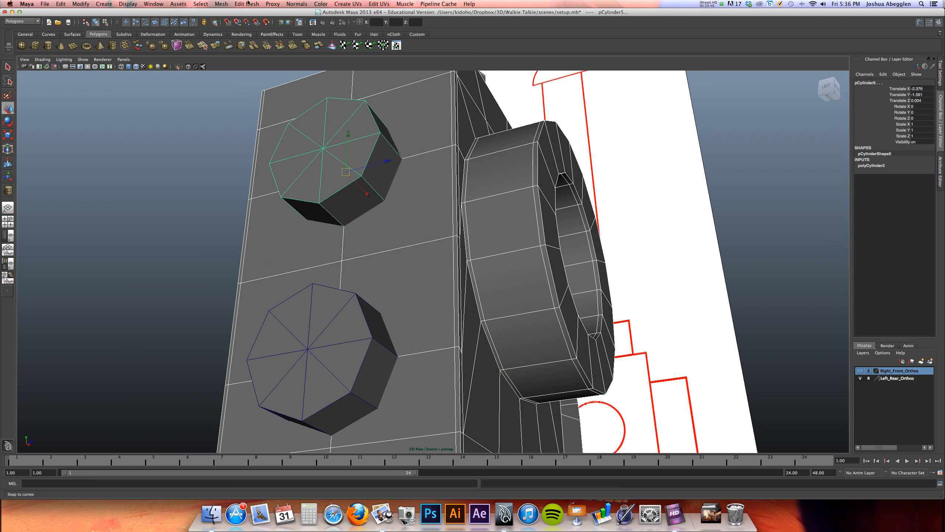
click(227, 3)
mouse_move(253, 39)
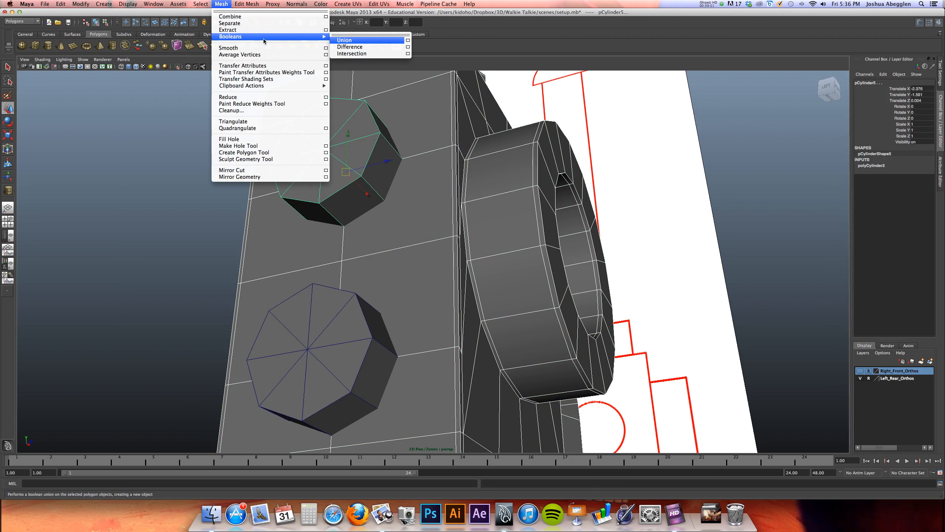
click(344, 40)
Join the lower button cylinder to the body with a Boolean Union
alt+middle_drag(400, 238, 393, 255)
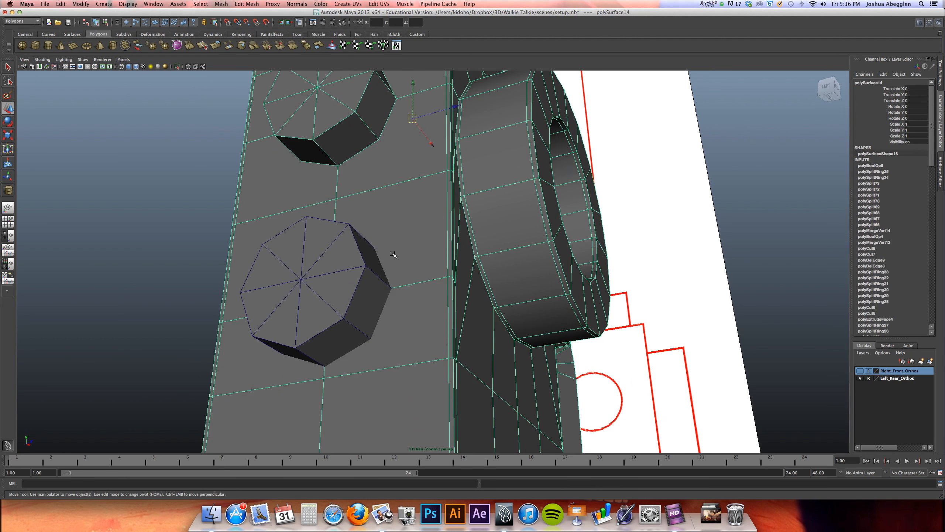
key(z)
click(221, 3)
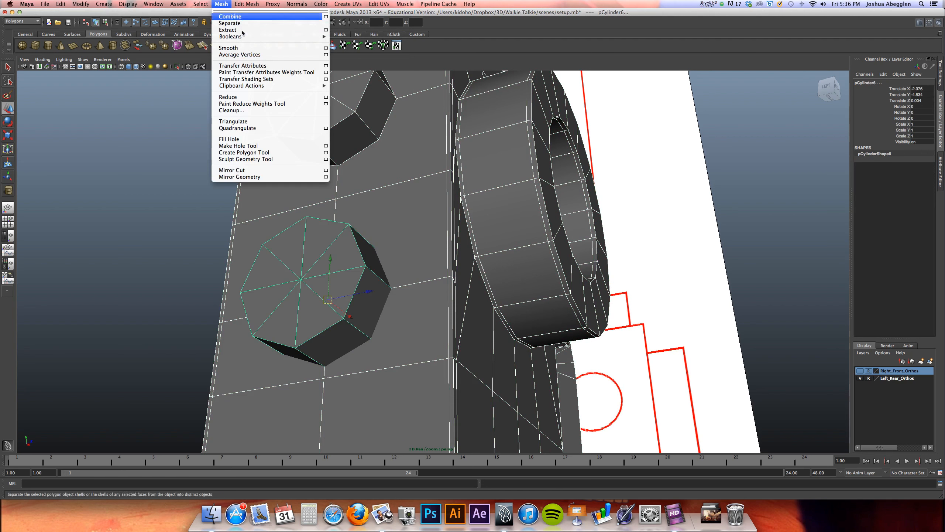
mouse_move(242, 36)
click(367, 41)
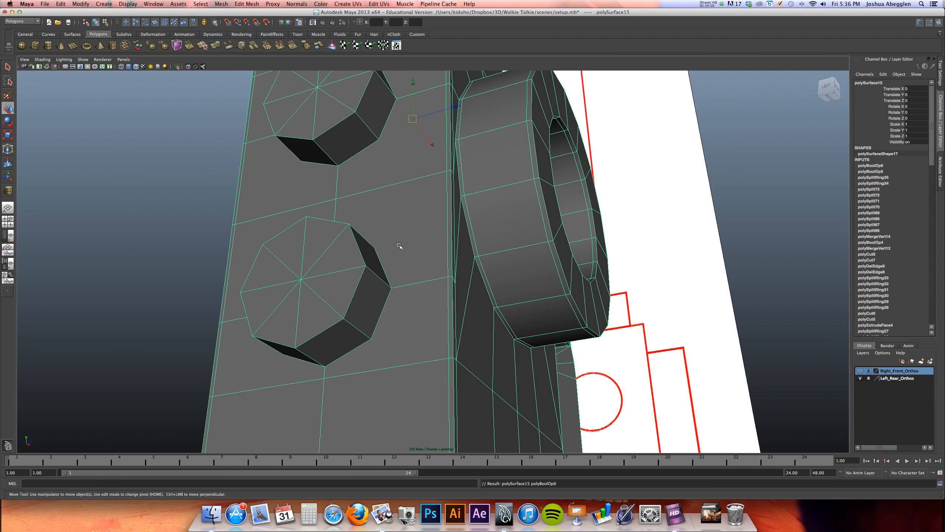
Preview the combined mesh smoothed, then merge its vertices and return it to unsmoothed display
key(3)
alt+drag(352, 188, 398, 255)
alt+drag(339, 166, 302, 90)
click(251, 4)
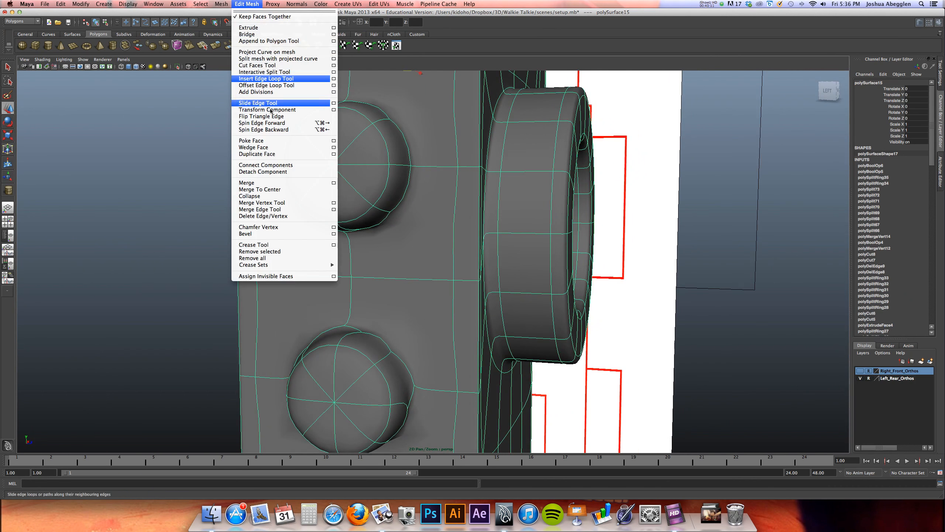
click(272, 184)
alt+drag(341, 298, 376, 249)
key(1)
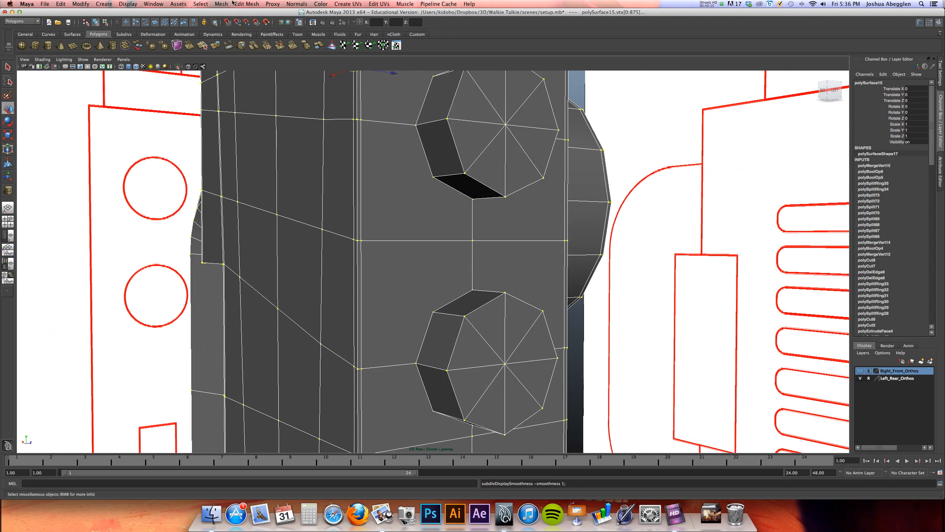
With the Interactive Split Tool, cut edges from the upper button's lower-left, lower-right and upper-right corners to the nearby body edge vertices
click(246, 3)
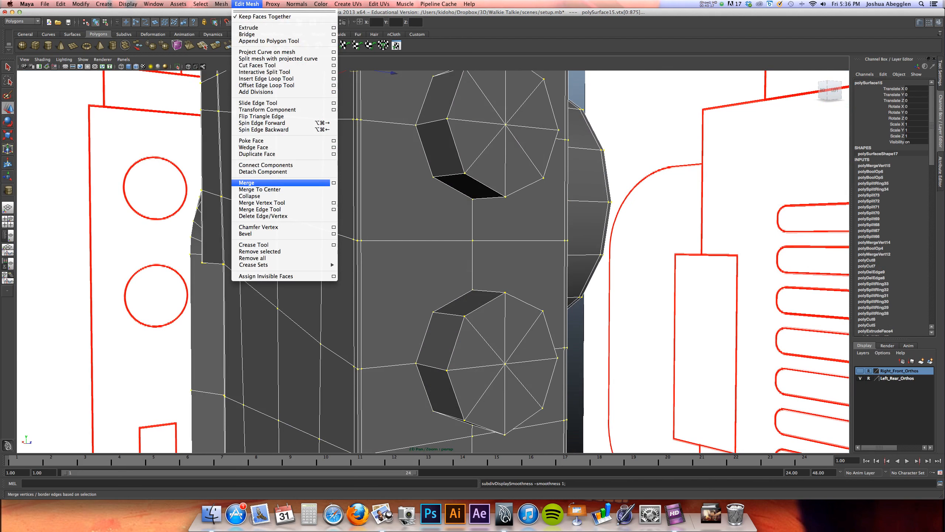
click(268, 72)
click(433, 178)
key(w)
key(y)
alt+drag(525, 217, 460, 195)
key(w)
key(y)
alt+drag(458, 120, 439, 211)
key(w)
key(y)
click(405, 240)
Split an edge from the upper button's upper-left corner to the body edge vertex and check the button in smooth preview
alt+drag(358, 257, 374, 263)
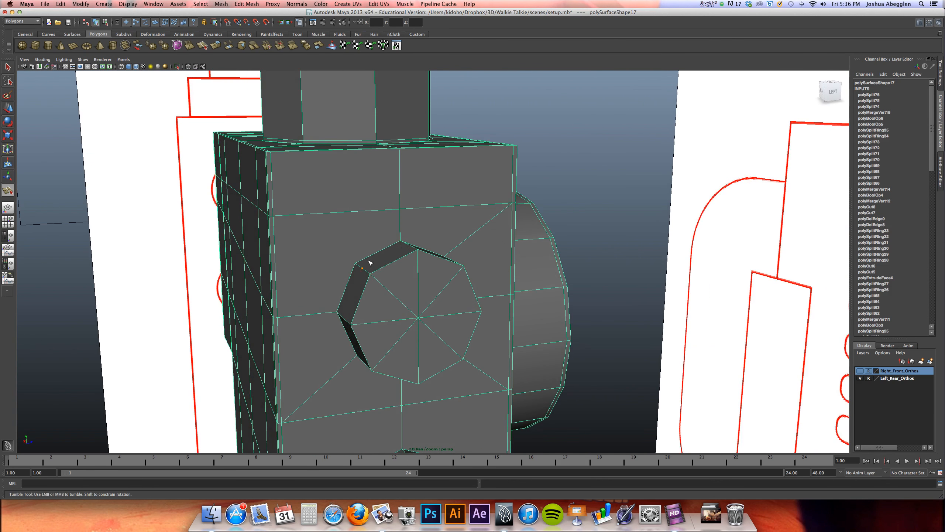
click(286, 225)
key(Return)
key(w)
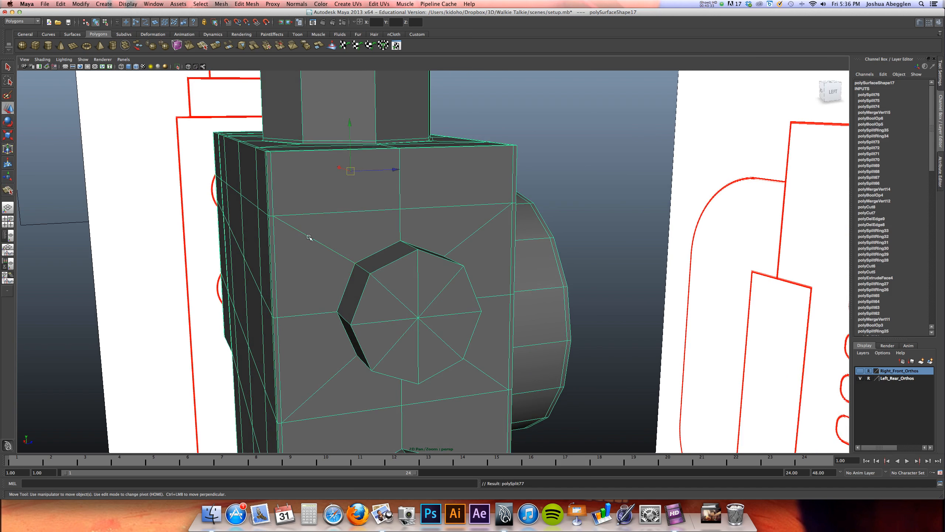
key(4)
key(5)
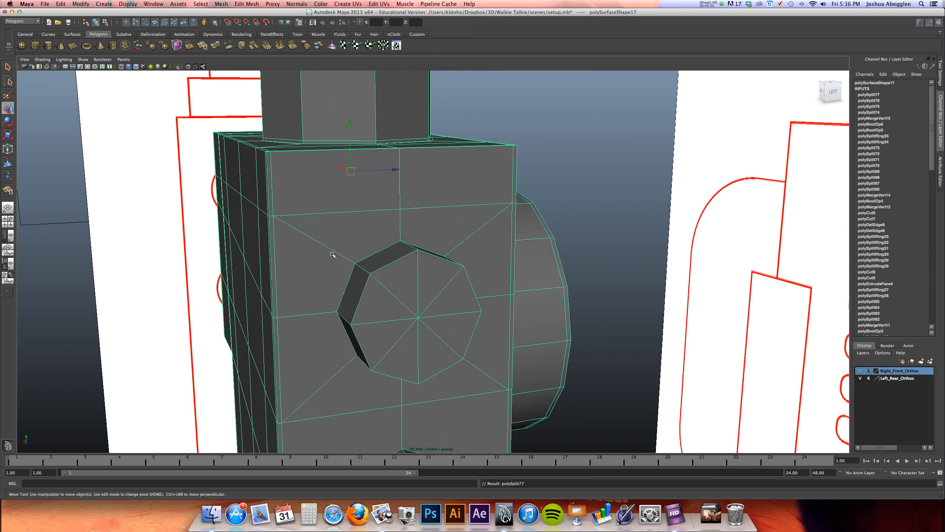
key(3)
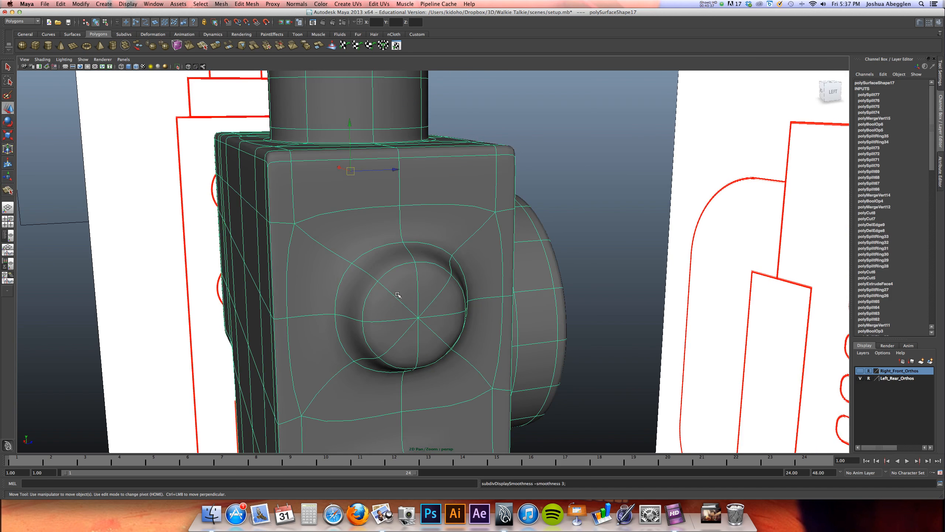
alt+drag(398, 295, 381, 274)
key(1)
Split an edge from the lower button's upper-left corner to the body edge vertex between the two buttons
alt+middle_drag(380, 303, 413, 112)
alt+drag(412, 278, 426, 260)
key(y)
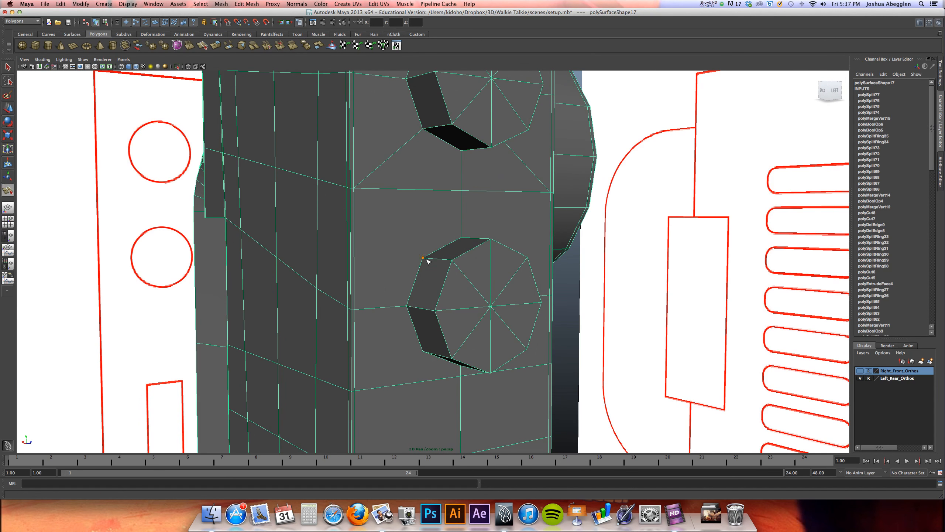
key(Return)
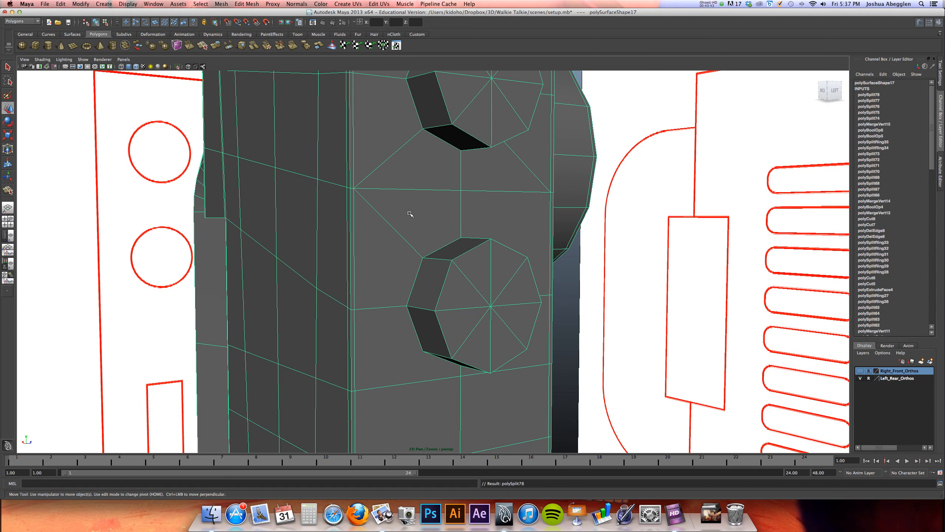
Split edges from the lower button's upper-right and lower-left corners to the nearest body edge vertices
alt+drag(525, 251, 405, 295)
click(475, 242)
key(Return)
alt+drag(415, 278, 462, 259)
click(443, 278)
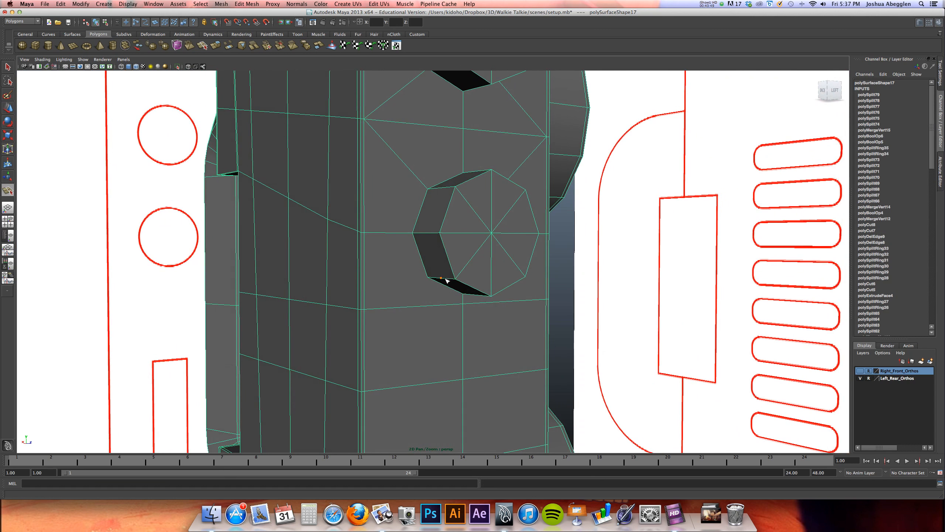
click(365, 308)
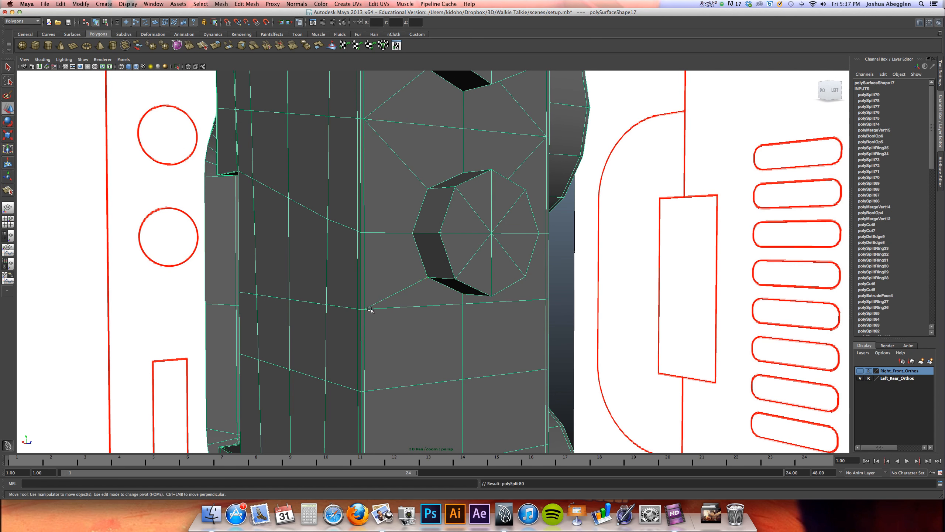
key(Return)
Split an edge from the lower button's lower-right corner to the body edge vertex and check both buttons in smooth preview
alt+drag(388, 310, 446, 271)
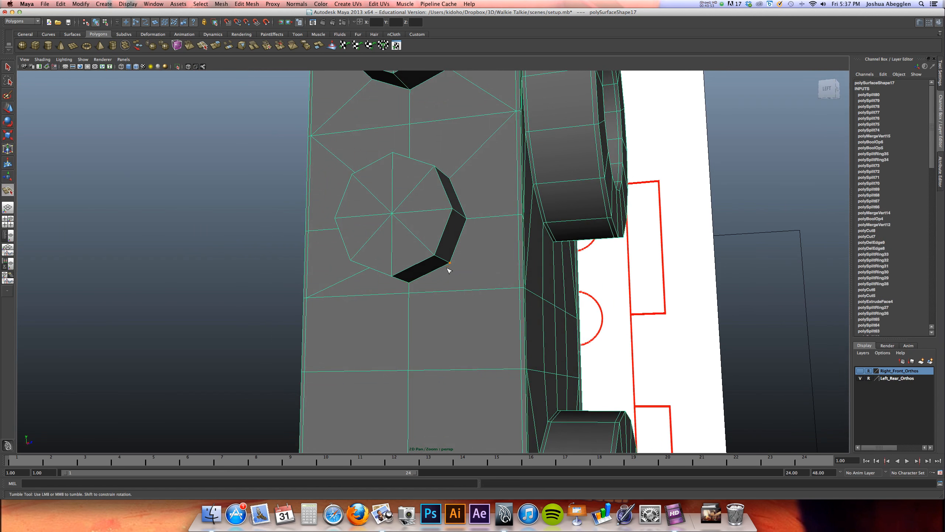
click(517, 286)
key(w)
alt+right_drag(593, 194, 350, 229)
key(3)
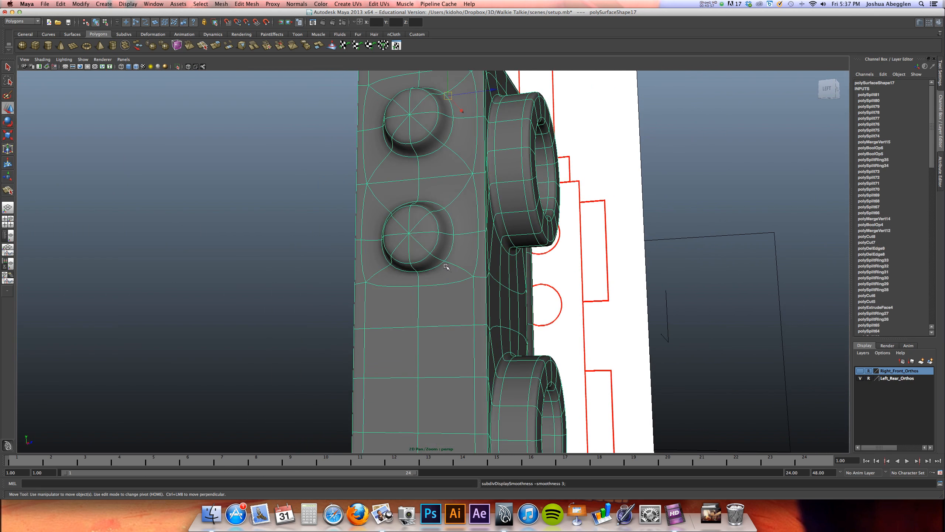
key(1)
In the front view, slice the two side buttons near their base and outer face with the Cut Faces Tool
alt+drag(434, 293, 506, 308)
key(space)
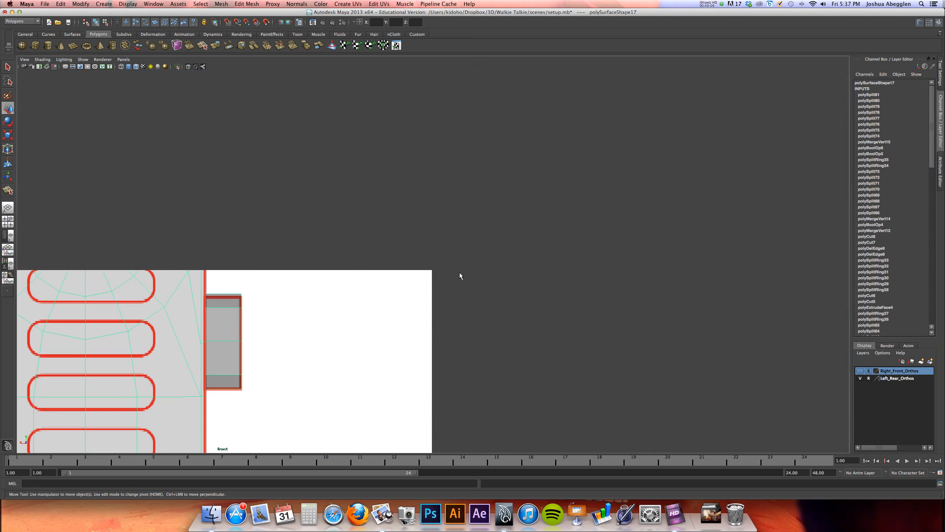
key(space)
alt+right_drag(506, 204, 449, 204)
click(246, 4)
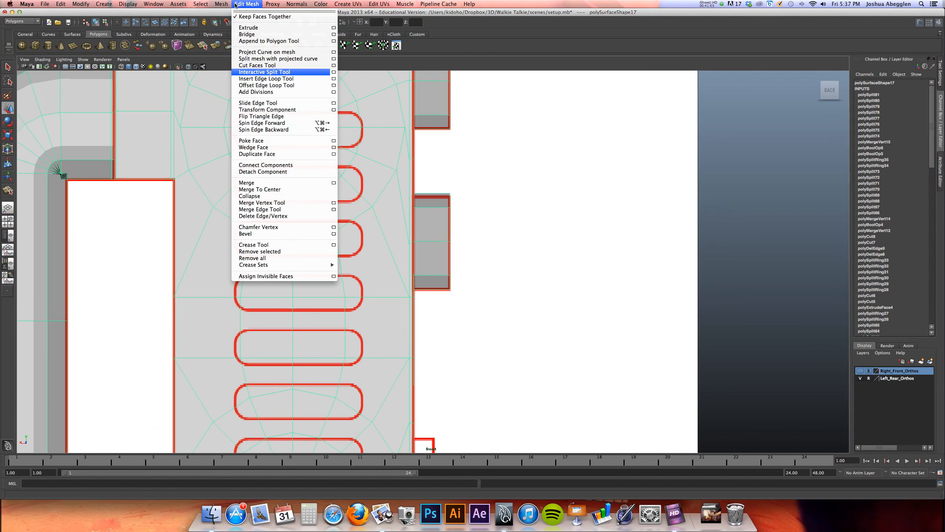
click(257, 65)
alt+right_drag(500, 141, 555, 188)
alt+middle_drag(508, 159, 442, 341)
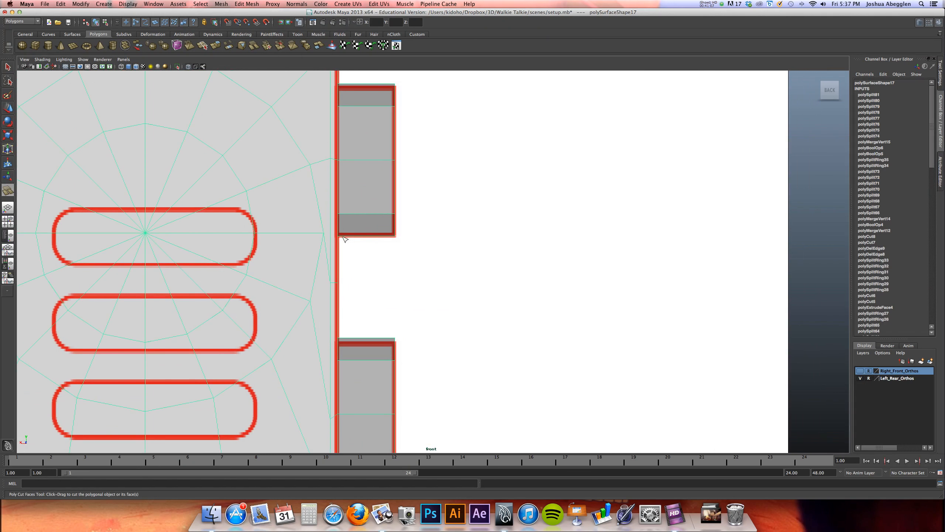
drag(343, 238, 395, 262)
key(space)
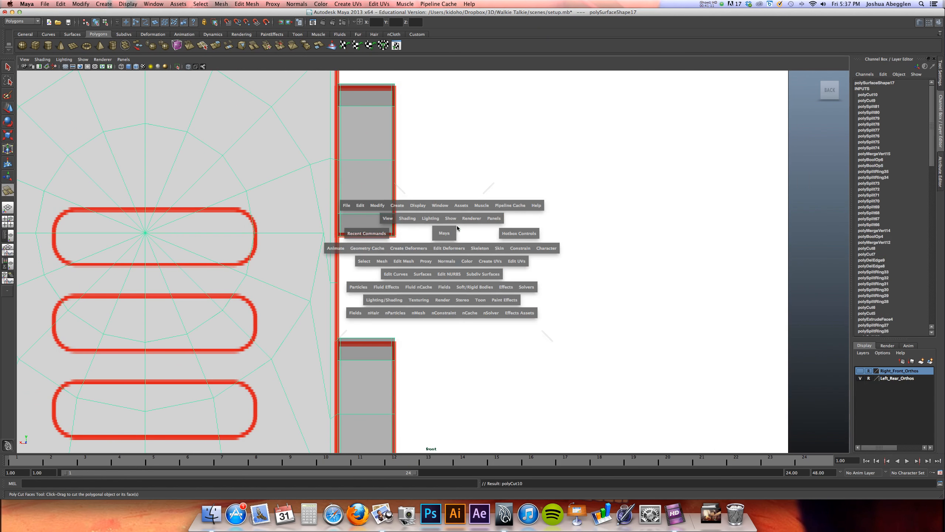
Preview the deselected mesh smoothed and turn off Wireframe on Shaded in the perspective view to examine the buttons
key(3)
alt+drag(639, 185, 635, 163)
right_click(635, 163)
alt+right_drag(635, 162, 569, 153)
key(w)
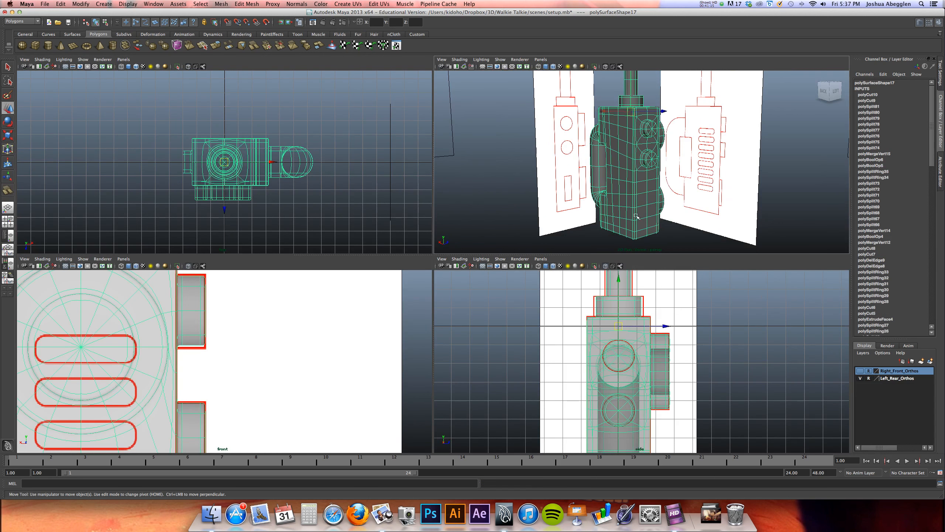
alt+drag(637, 216, 584, 220)
click(584, 220)
alt+drag(663, 183, 641, 189)
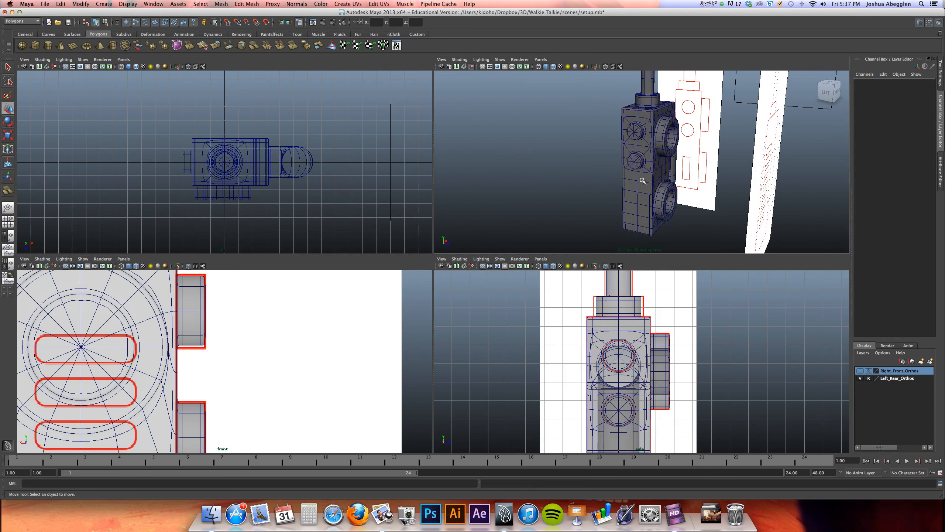
key(space)
click(42, 59)
click(67, 128)
mouse_move(477, 284)
alt+mouse_down()
mouse_move(485, 282)
mouse_move(482, 302)
mouse_move(466, 302)
mouse_move(473, 276)
mouse_move(502, 289)
mouse_move(582, 280)
mouse_move(476, 284)
mouse_move(495, 276)
mouse_move(482, 266)
mouse_move(380, 270)
mouse_move(401, 281)
mouse_move(367, 263)
alt+mouse_up()
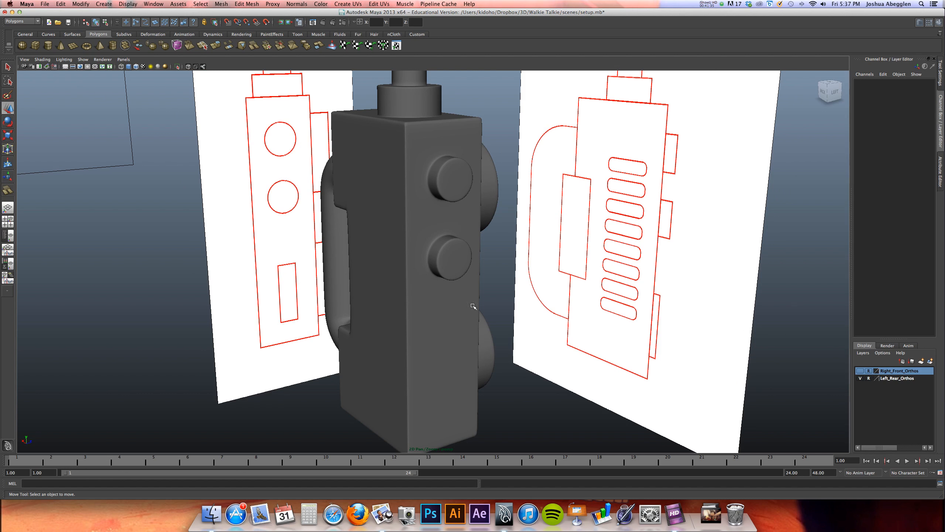
Return the body to unsmoothed display and select the six side-view faces surrounding the lower reference rectangle
click(447, 310)
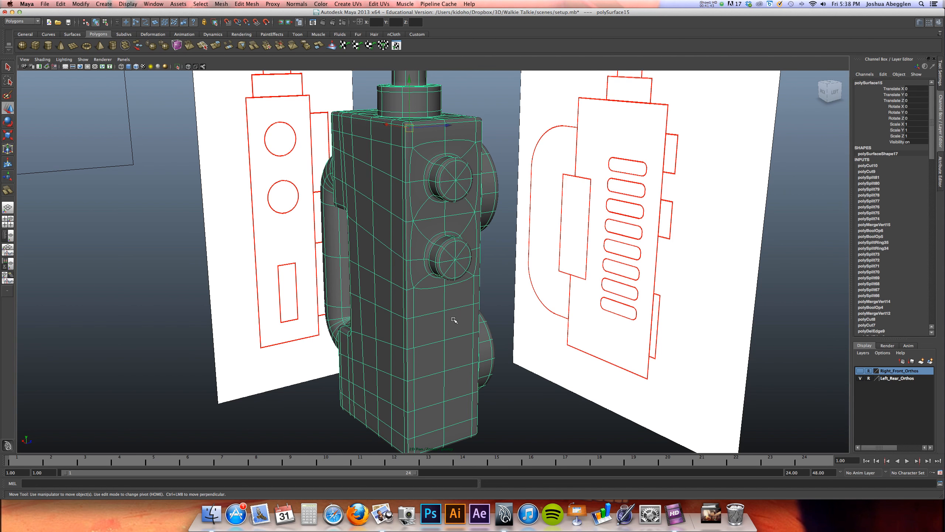
key(space)
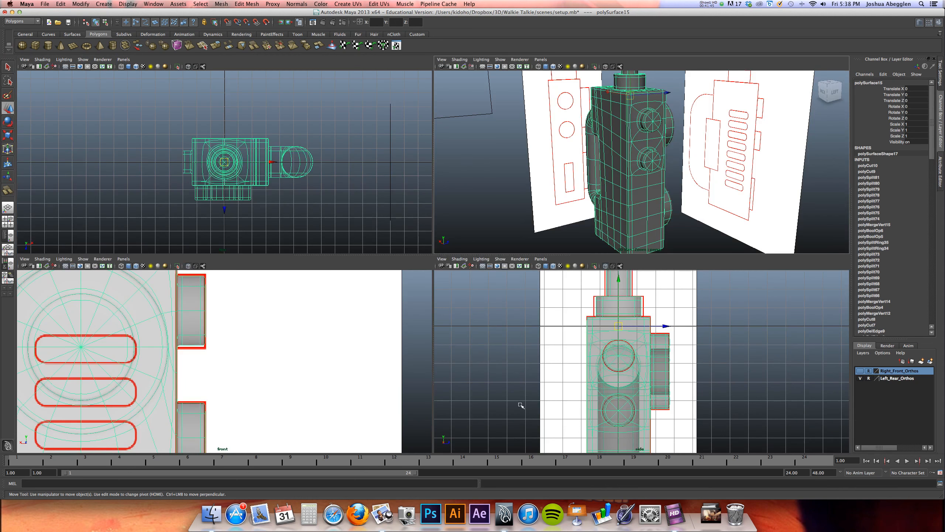
key(space)
scroll(477, 165, up, 5)
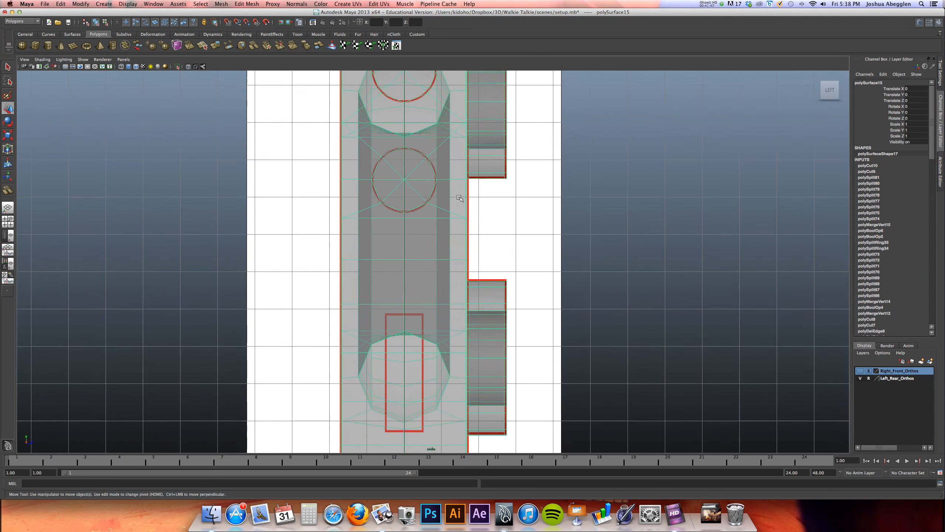
alt+middle_drag(477, 165, 473, 98)
alt+middle_drag(436, 282, 428, 267)
right_drag(422, 254, 420, 266)
click(409, 260)
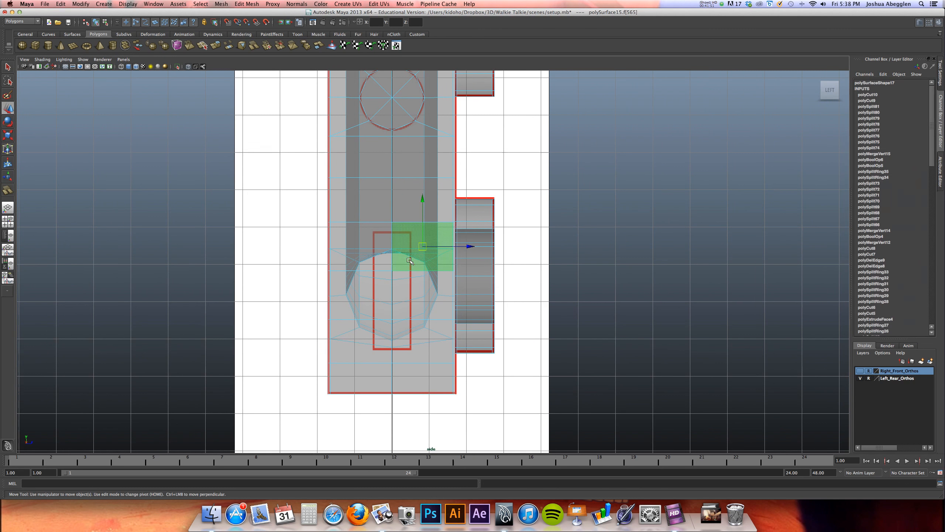
shift+click(374, 264)
shift+click(372, 285)
shift+click(406, 291)
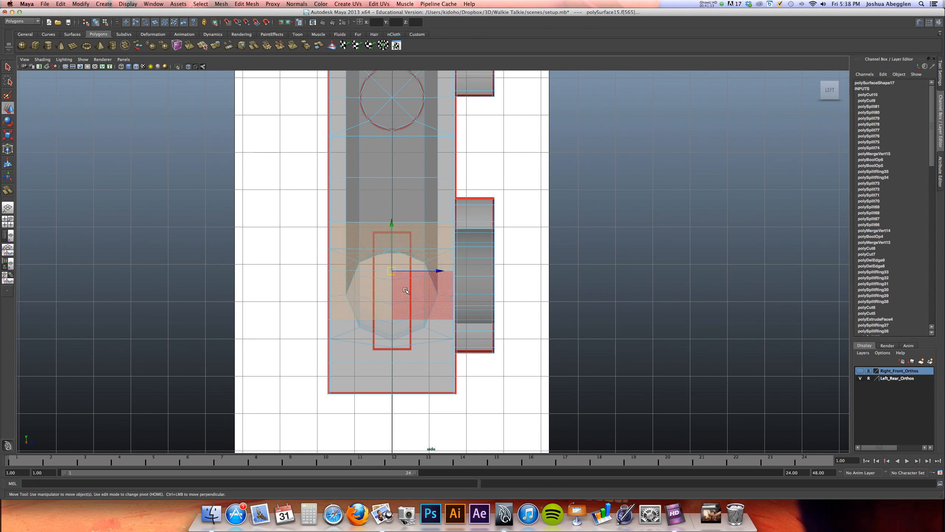
shift+click(407, 332)
shift+click(374, 345)
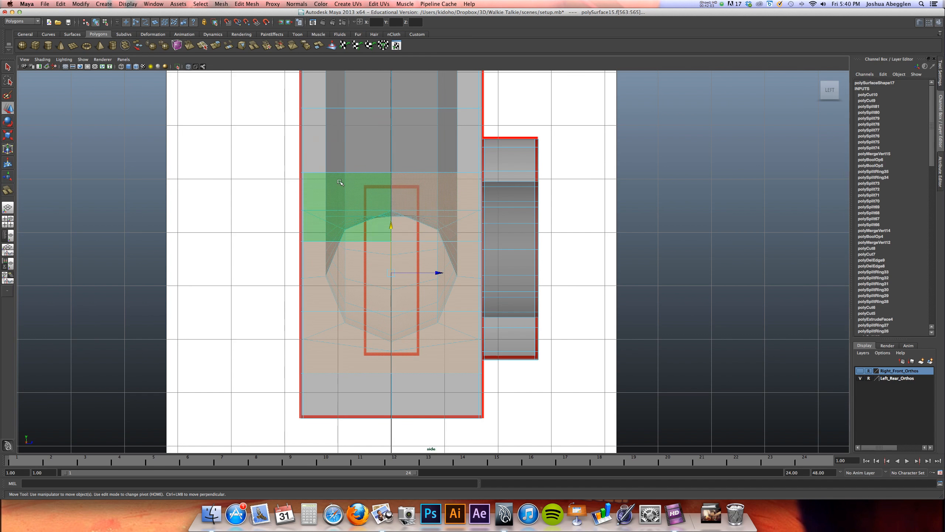
Extrude the six selected faces and scale them inward to match the reference rectangle's width and approximate height
click(217, 45)
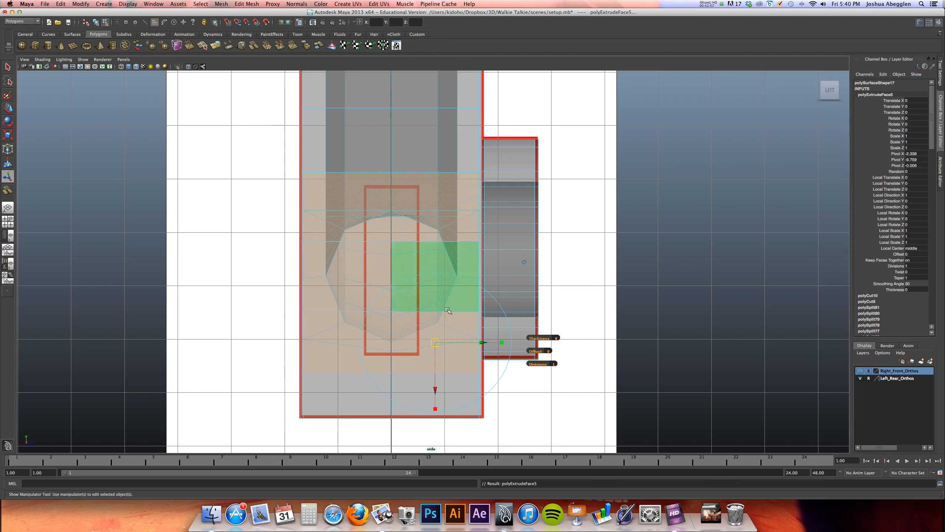
alt+middle_drag(433, 326, 411, 279)
alt+right_drag(411, 279, 553, 269)
alt+middle_drag(520, 280, 519, 299)
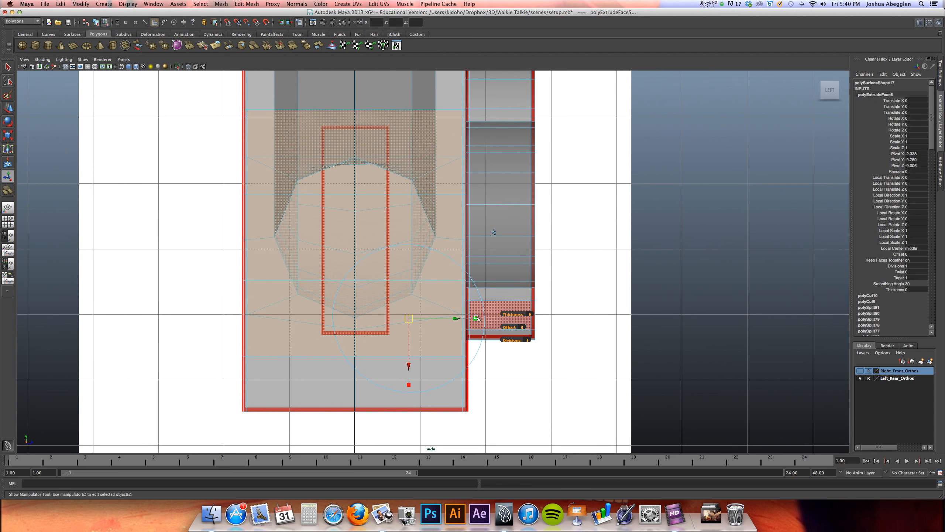
drag(476, 319, 387, 313)
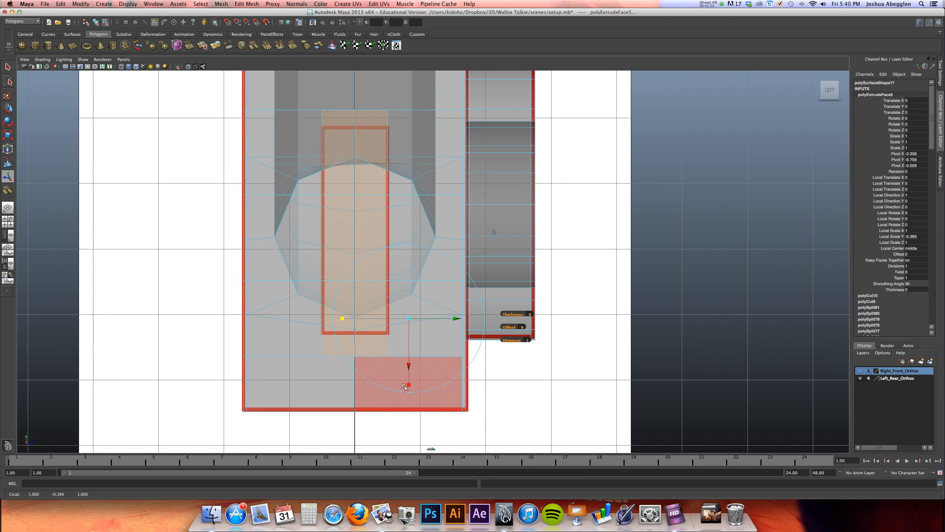
drag(409, 385, 402, 356)
Move the inset's lowest row of vertices up to the reference rectangle's bottom edge and check the inset in perspective
right_click(346, 271)
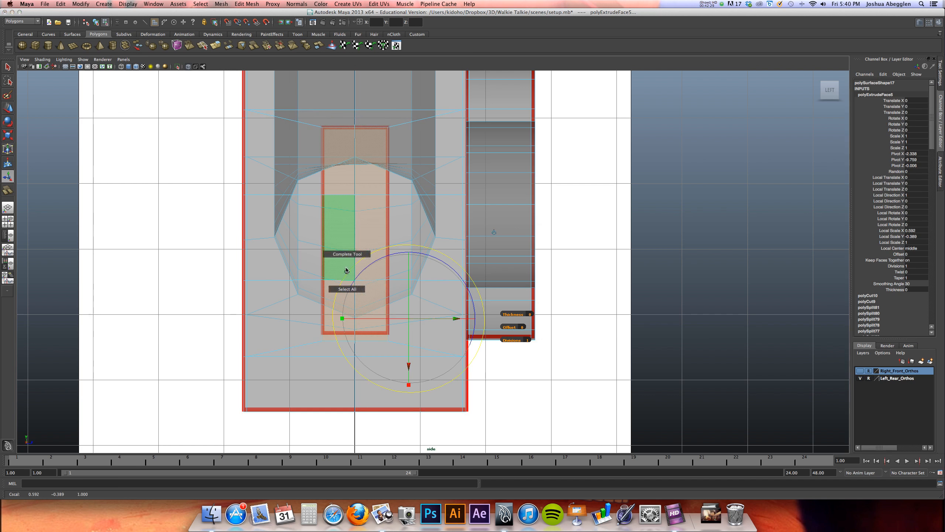
right_drag(333, 263, 321, 263)
drag(314, 347, 399, 336)
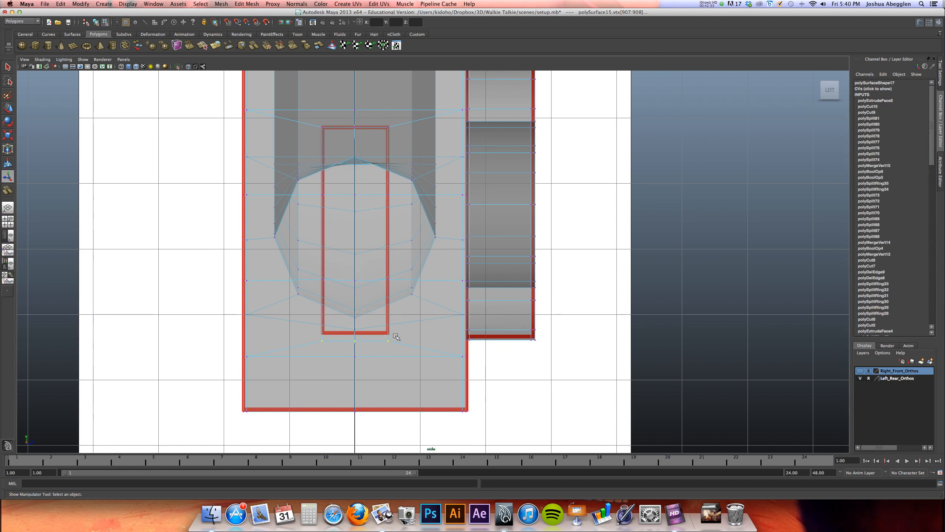
key(w)
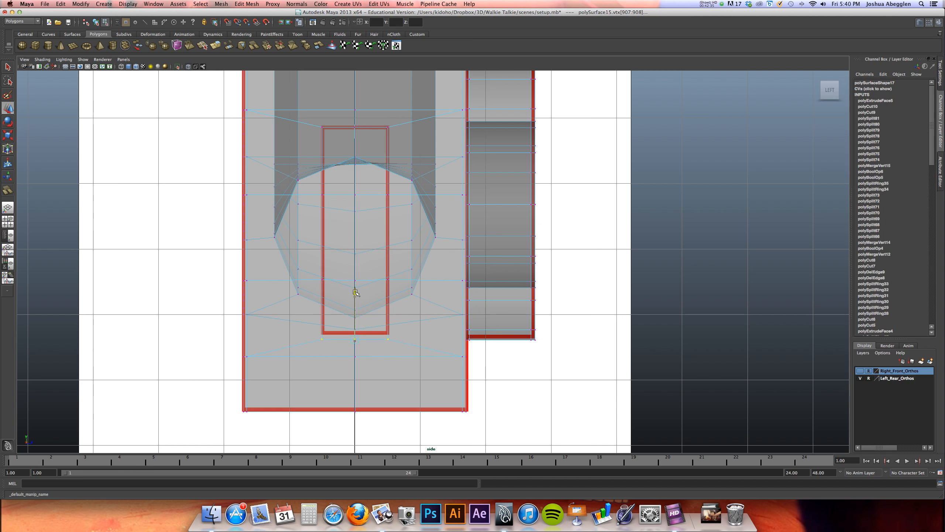
drag(356, 294, 356, 286)
key(space)
alt+drag(581, 194, 638, 202)
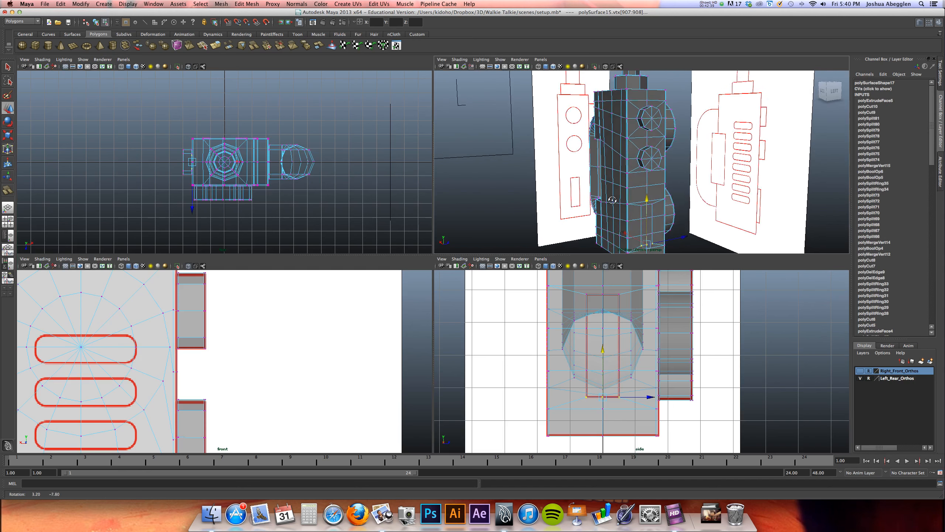
alt+middle_drag(638, 202, 592, 137)
alt+drag(596, 139, 625, 135)
alt+right_drag(636, 142, 701, 162)
alt+drag(701, 163, 649, 179)
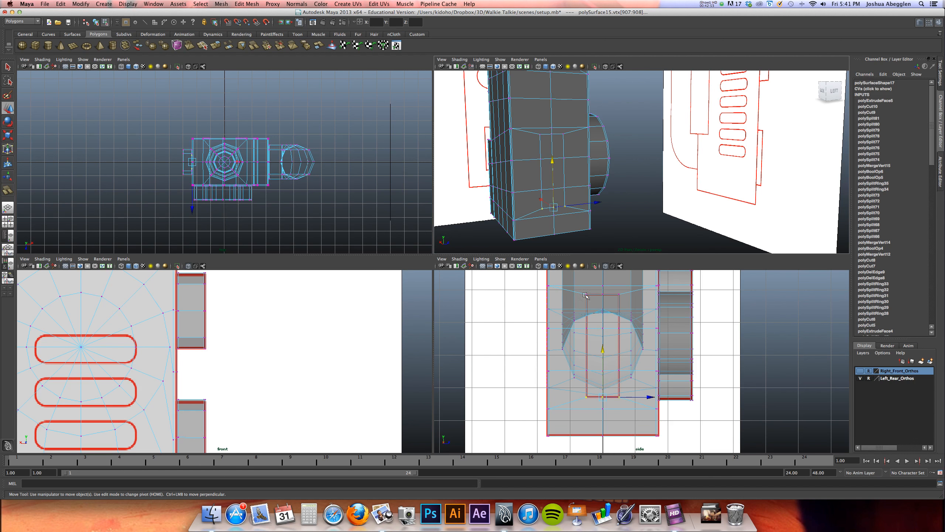
Extrude the six faces inside the side rectangle outward to the depth of the raised rectangle in the front-view reference
right_drag(561, 193, 561, 209)
click(559, 195)
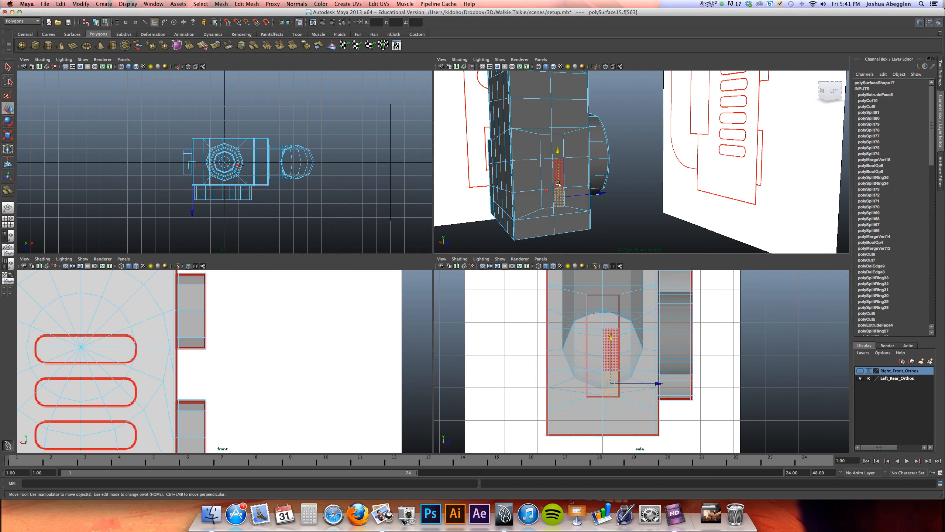
shift+click(547, 173)
shift+click(559, 150)
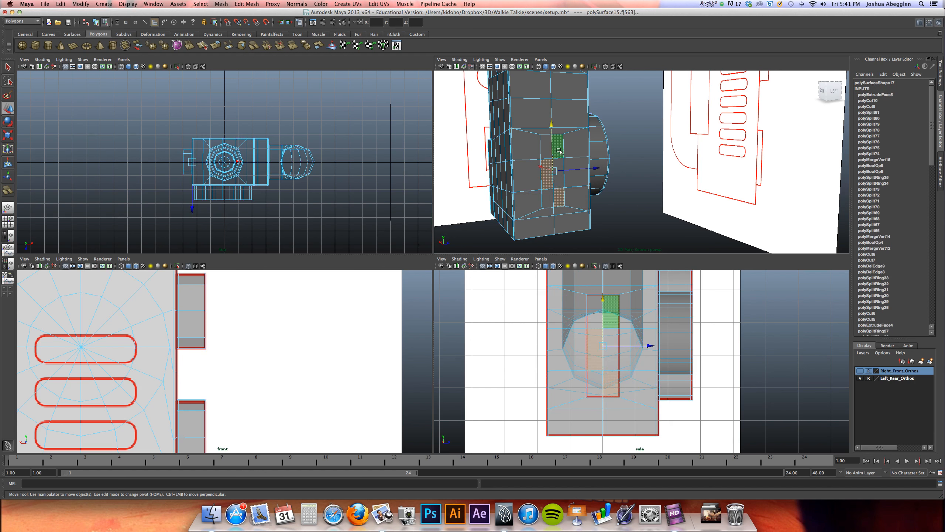
shift+click(547, 147)
shift+click(557, 163)
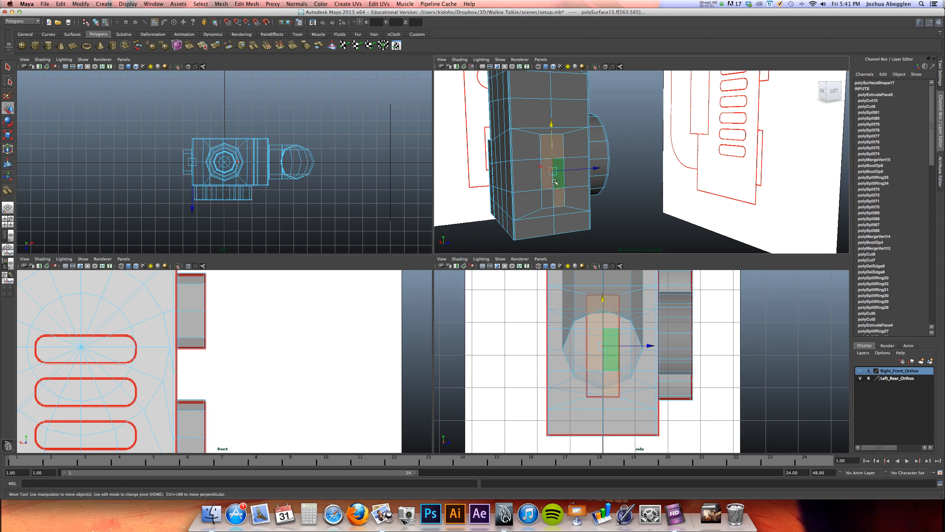
shift+click(547, 198)
alt+drag(512, 214, 548, 208)
alt+middle_drag(284, 337, 272, 274)
alt+middle_drag(260, 384, 264, 276)
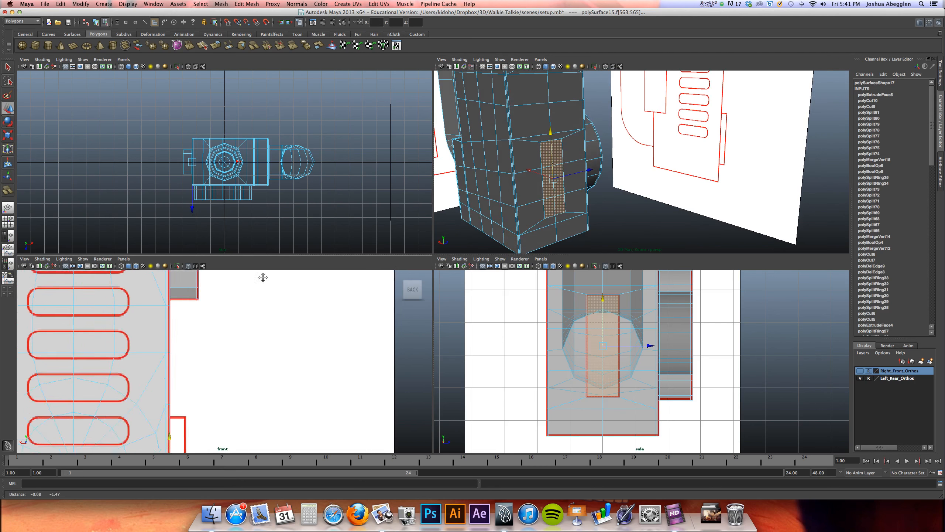
mouse_move(277, 402)
alt+middle_down()
mouse_move(300, 285)
mouse_move(319, 280)
alt+middle_up()
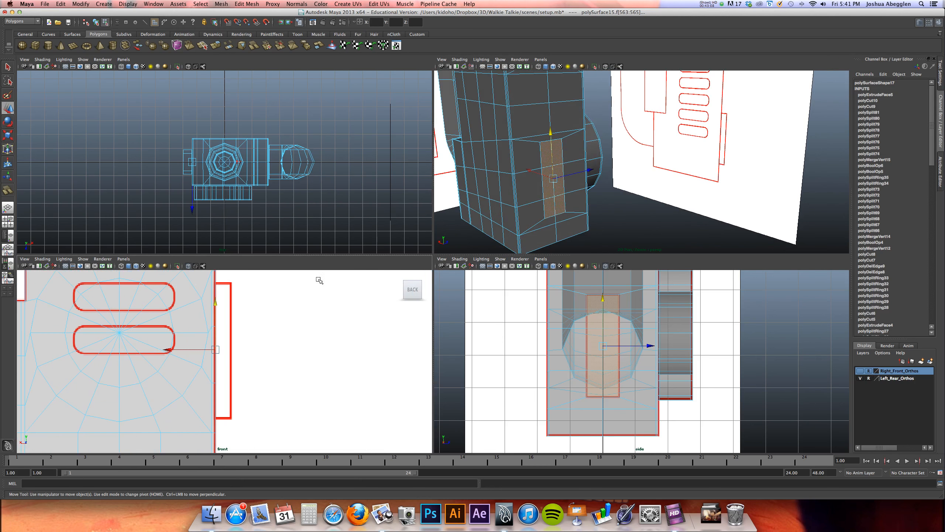
click(216, 45)
drag(263, 400, 280, 403)
Insert two edge loops around the extruded block's thickness, close to its outer face and its base
alt+right_drag(517, 179, 559, 160)
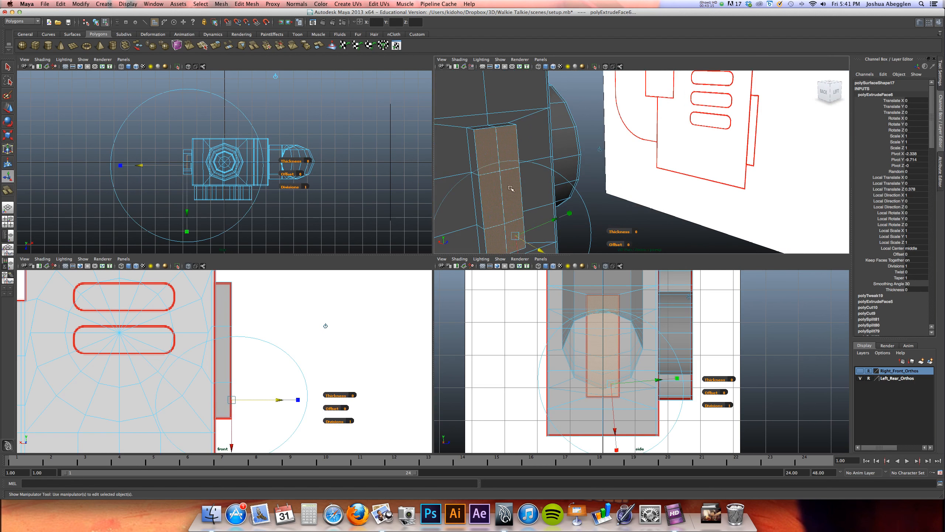
click(246, 3)
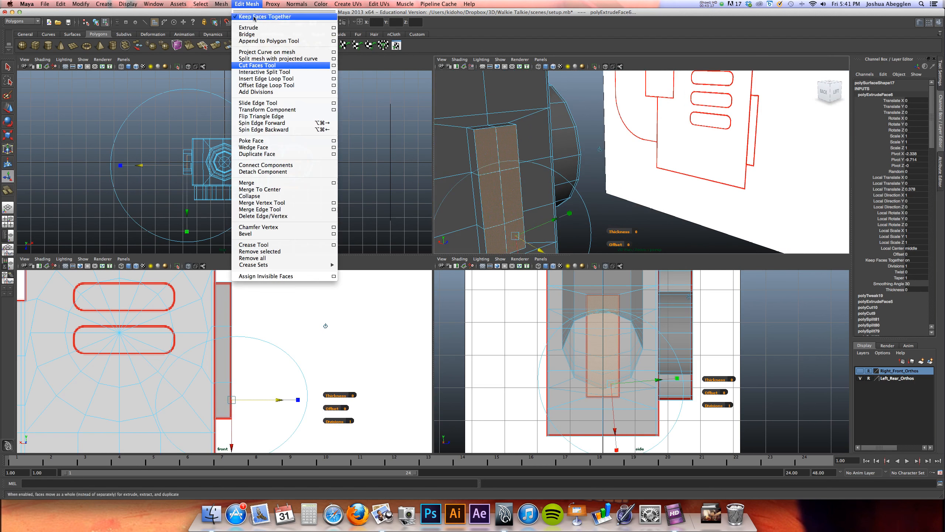
click(268, 79)
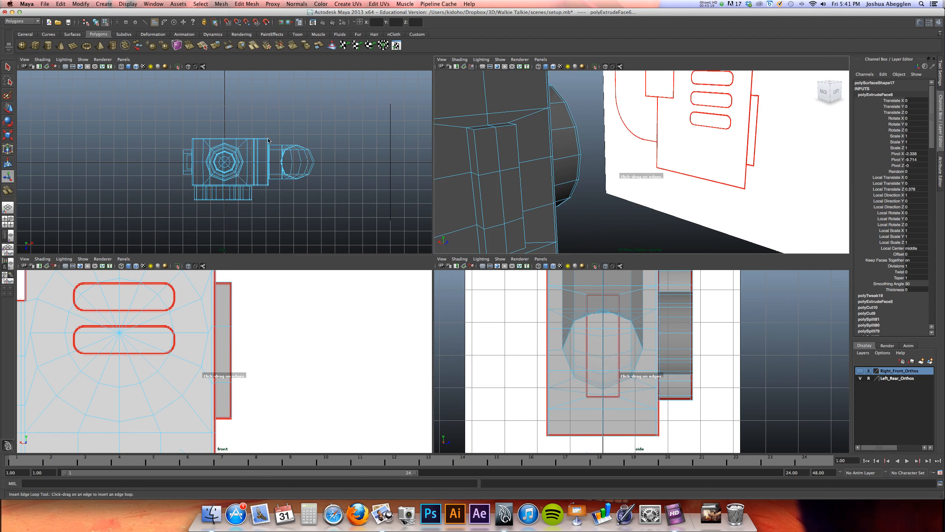
click(222, 329)
drag(222, 328, 229, 326)
alt+drag(512, 180, 524, 175)
Preview the body smoothed to examine the rounding of the raised block, and return it to unsmoothed display
key(2)
alt+middle_drag(523, 175, 565, 151)
key(3)
key(F8)
alt+drag(561, 162, 536, 151)
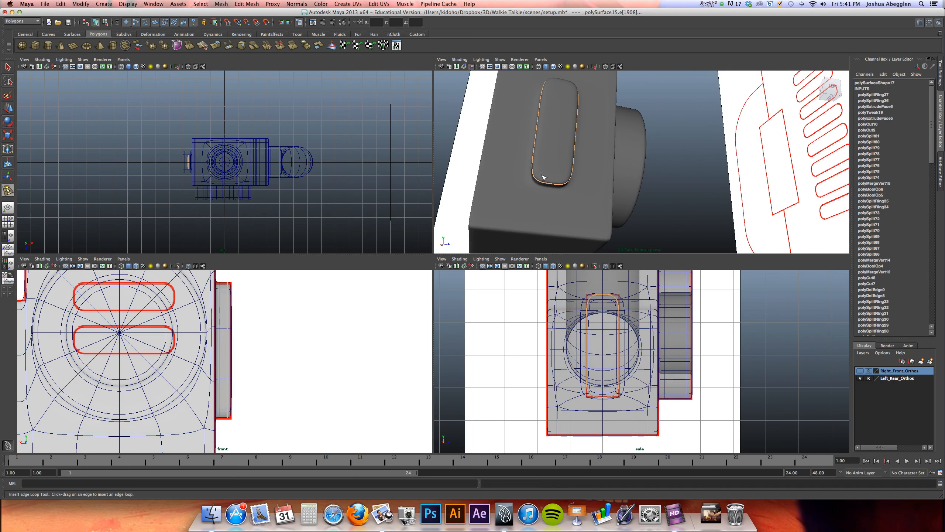
key(1)
key(w)
click(554, 164)
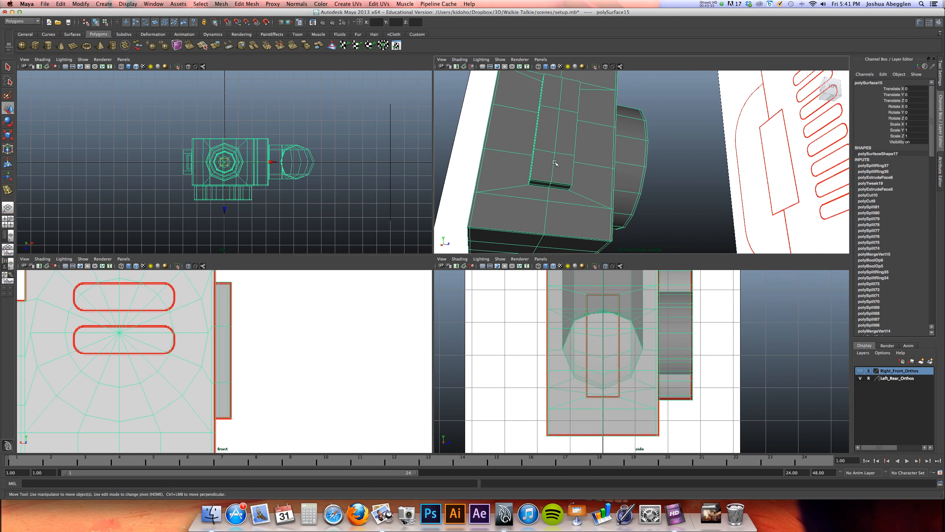
Insert one edge loop along each long side of the raised block, close to its vertical edges
alt+drag(554, 163, 549, 151)
alt+right_drag(549, 151, 616, 165)
alt+drag(616, 165, 588, 175)
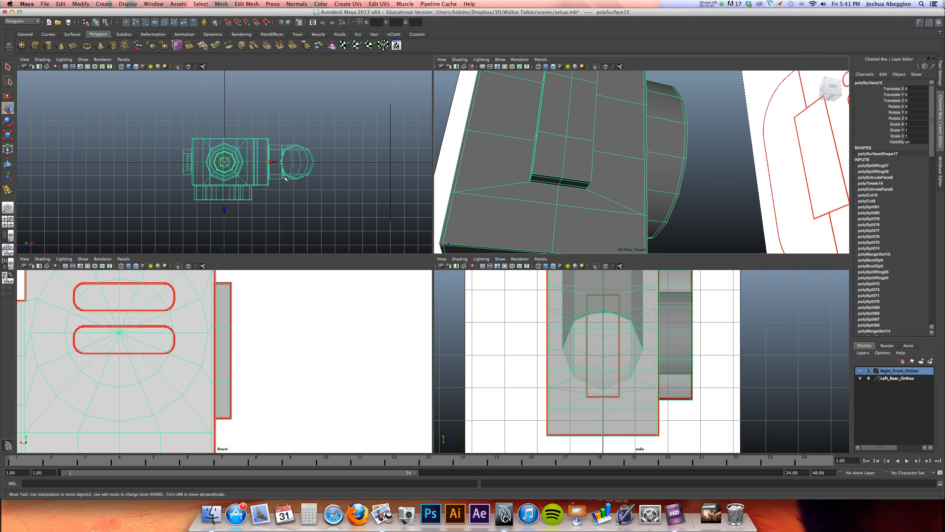
click(246, 4)
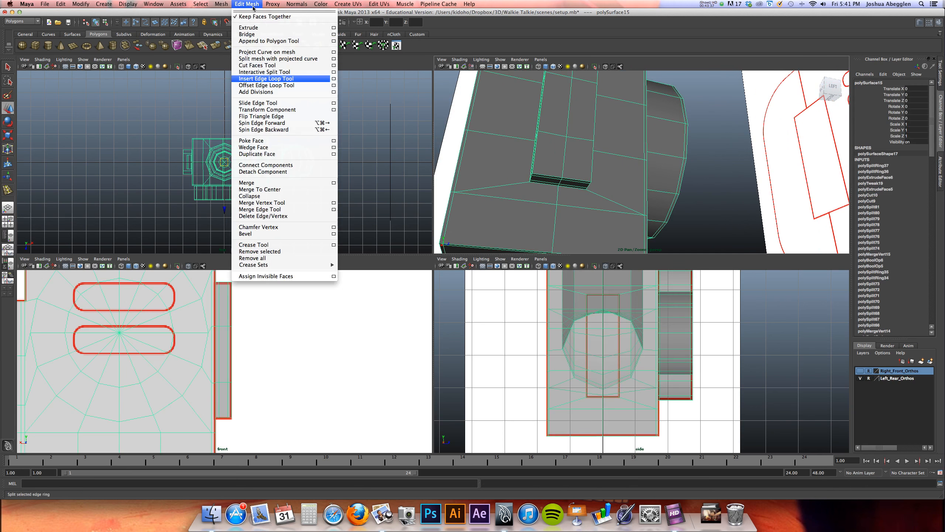
click(264, 78)
scroll(648, 164, up, 3)
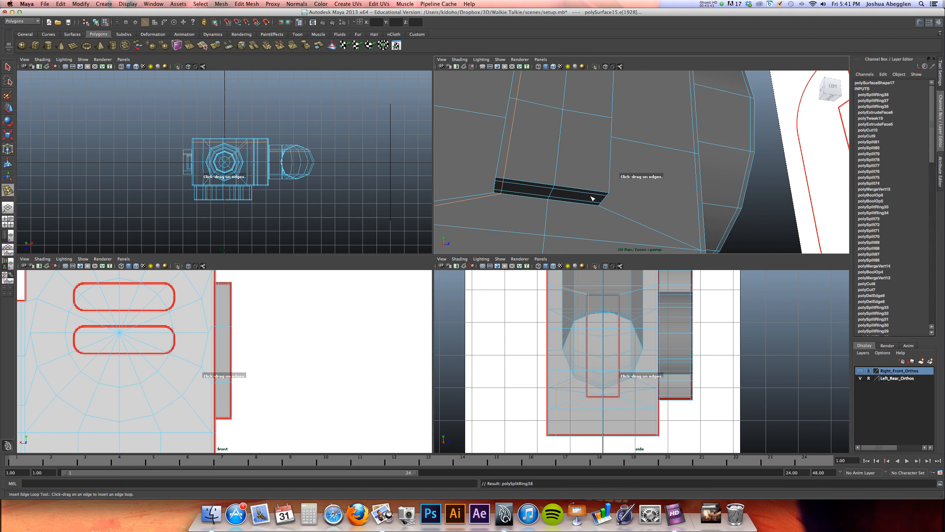
drag(600, 193, 605, 193)
alt+right_drag(618, 156, 569, 136)
alt+drag(569, 137, 604, 141)
Preview the body smoothed to examine the block's sides and corners, and return to unsmoothed display
key(3)
alt+drag(580, 173, 553, 133)
alt+right_drag(553, 133, 777, 197)
alt+middle_drag(618, 211, 662, 153)
alt+right_drag(662, 153, 737, 179)
key(1)
Delete the new loops' diagonal edges running from the block's lower corners to the body's edges
alt+drag(632, 199, 630, 175)
alt+right_drag(631, 176, 735, 185)
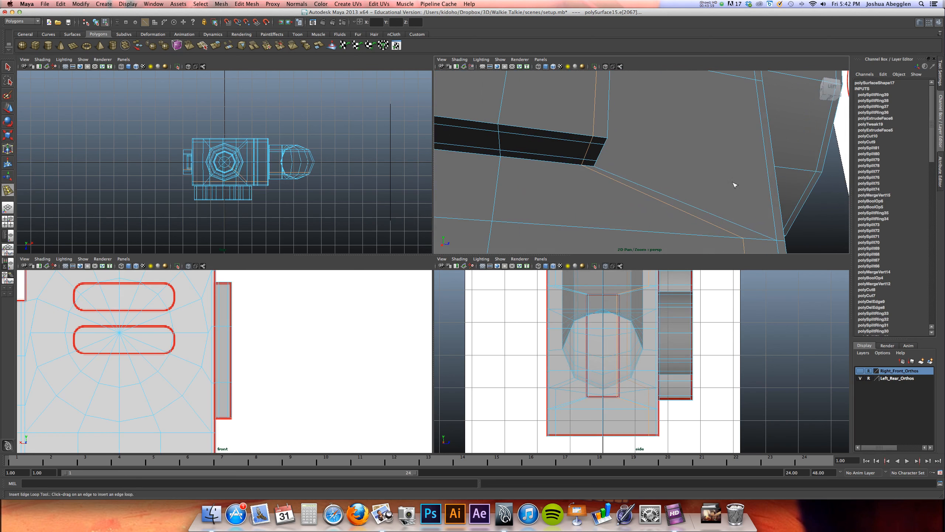
click(642, 192)
alt+drag(643, 192, 558, 175)
shift+click(491, 160)
click(629, 230)
alt+middle_drag(667, 157, 634, 99)
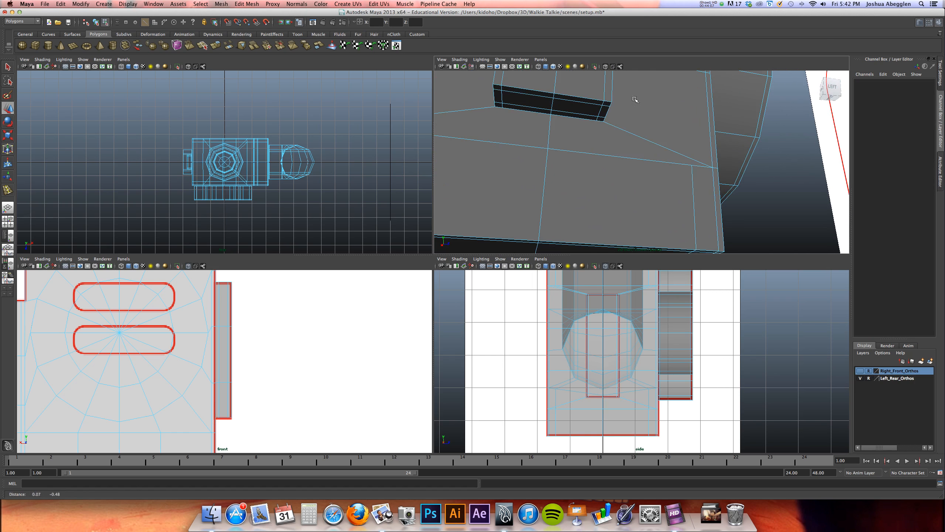
Delete the leftover edges of both vertical loops below the block and around the body with Delete Edge/Vertex
click(694, 204)
alt+drag(694, 203, 551, 169)
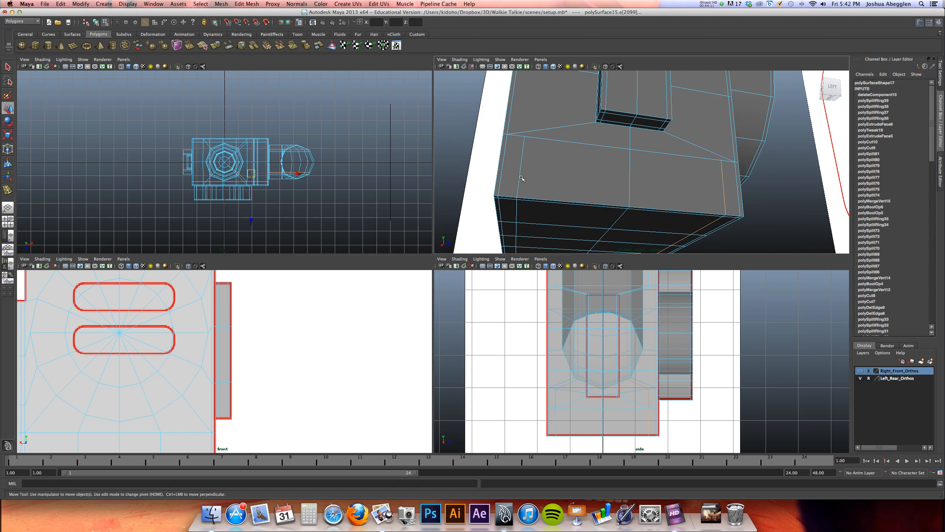
alt+drag(519, 178, 702, 178)
alt+right_drag(702, 178, 633, 149)
alt+middle_drag(640, 147, 630, 233)
mouse_move(643, 156)
alt+right_down()
mouse_move(590, 144)
mouse_move(649, 141)
alt+right_up()
alt+drag(650, 142, 614, 153)
alt+middle_drag(614, 153, 728, 146)
alt+right_drag(728, 146, 616, 135)
alt+middle_drag(617, 135, 628, 189)
alt+drag(664, 168, 572, 161)
click(288, 6)
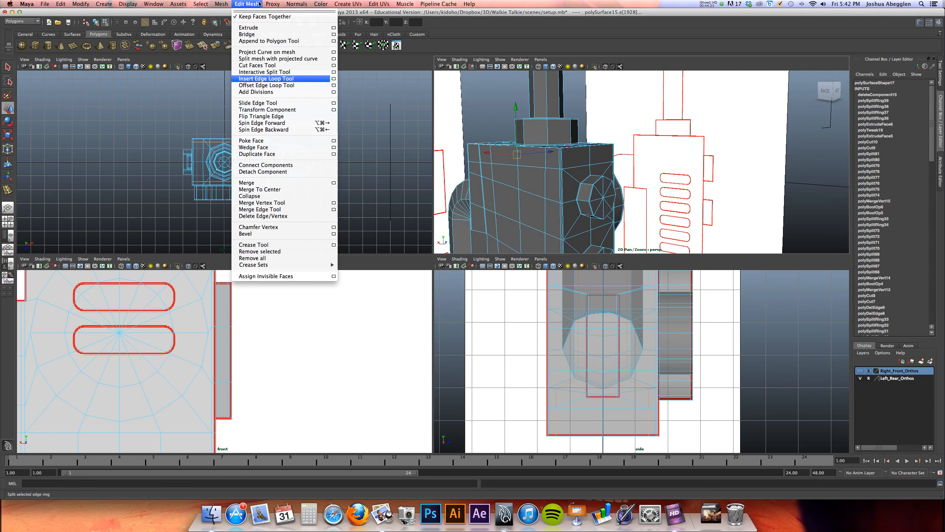
click(294, 216)
Preview the body smoothed to examine the lower end and corners of the raised block
alt+middle_drag(593, 238, 585, 182)
alt+drag(584, 181, 517, 143)
alt+right_drag(517, 143, 636, 140)
alt+middle_drag(647, 145, 719, 124)
key(3)
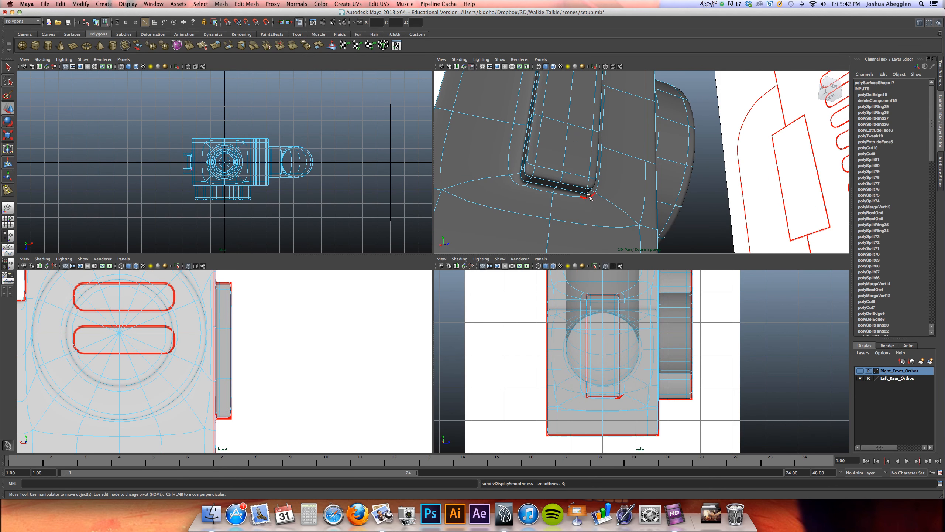
alt+drag(534, 203, 578, 226)
alt+middle_drag(576, 197, 612, 191)
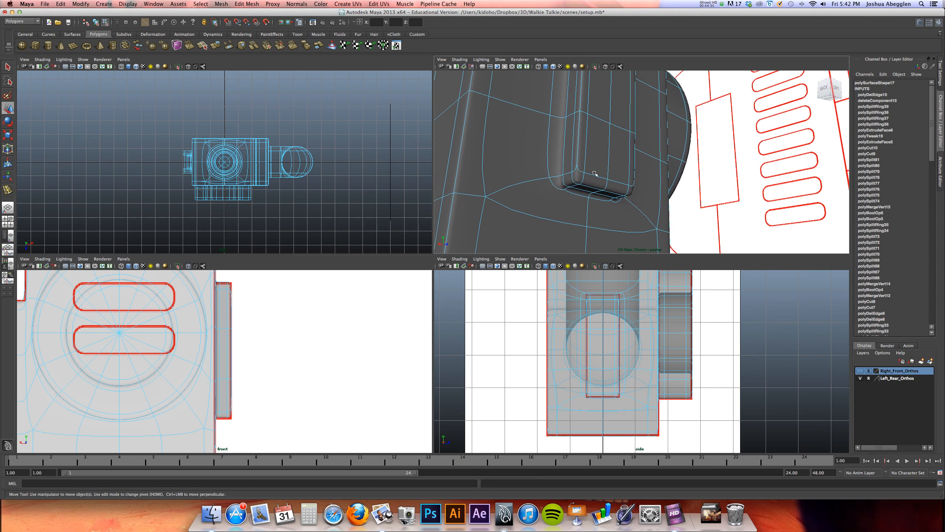
Return to unsmoothed display and delete the extra diagonal edges running from the block's upper corners to the body's edges
key(1)
alt+drag(562, 196, 581, 158)
alt+middle_drag(604, 108, 609, 175)
alt+right_drag(609, 175, 729, 162)
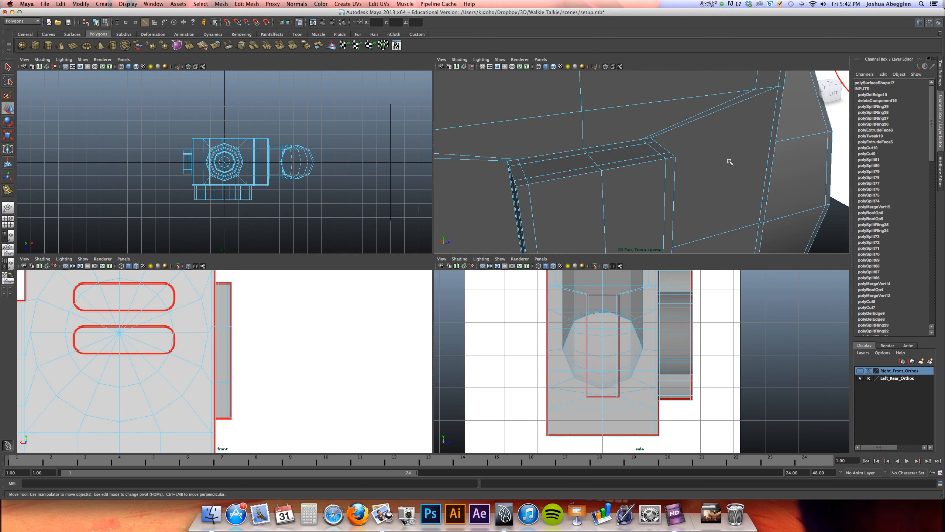
alt+drag(688, 149, 678, 160)
click(698, 137)
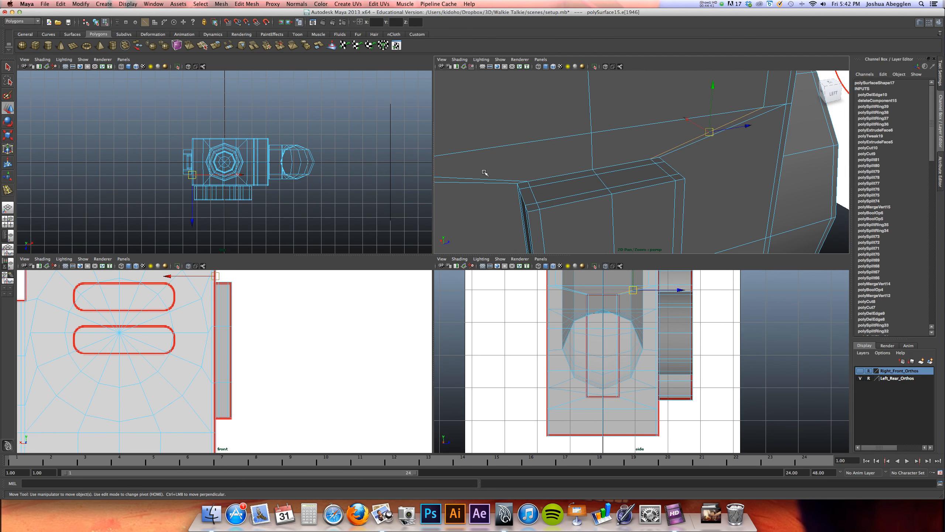
click(552, 171)
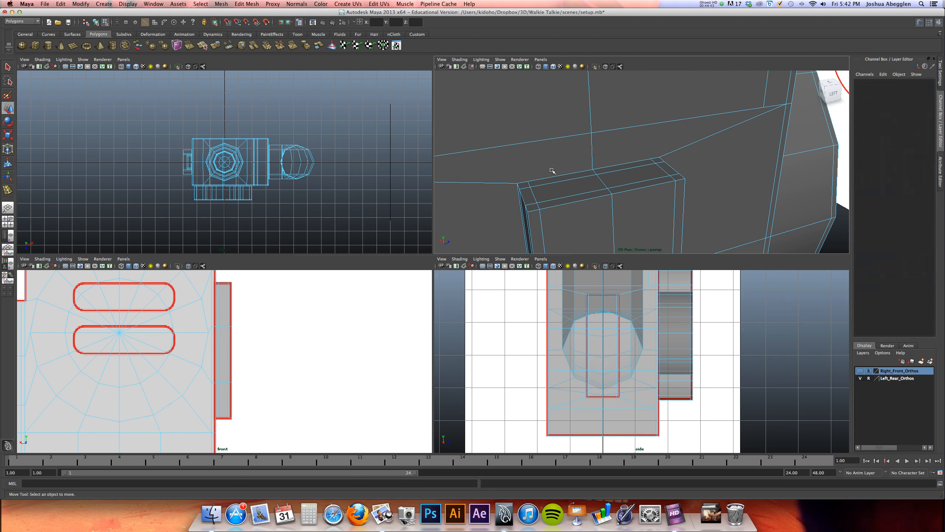
Delete the two leftover vertical loop edges above the block with Delete Edge/Vertex and preview the body smoothed
click(765, 101)
alt+drag(765, 101, 522, 142)
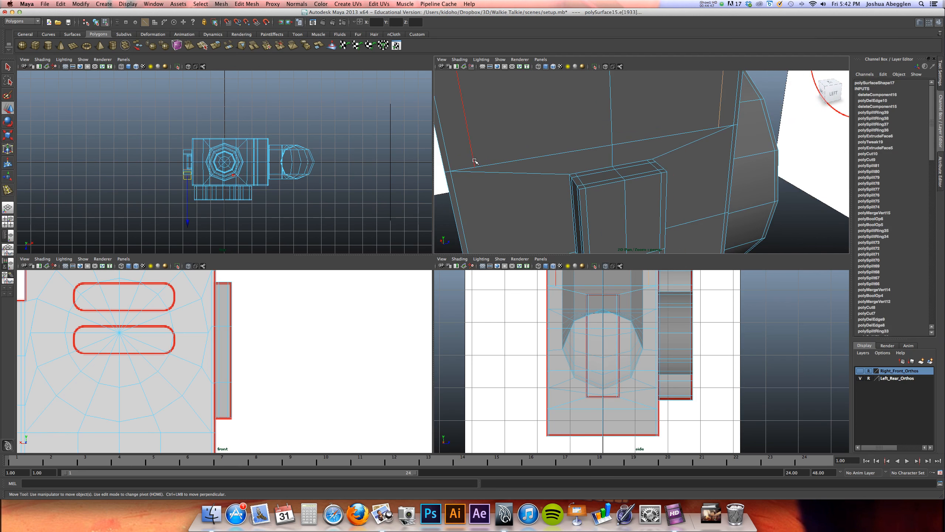
click(272, 3)
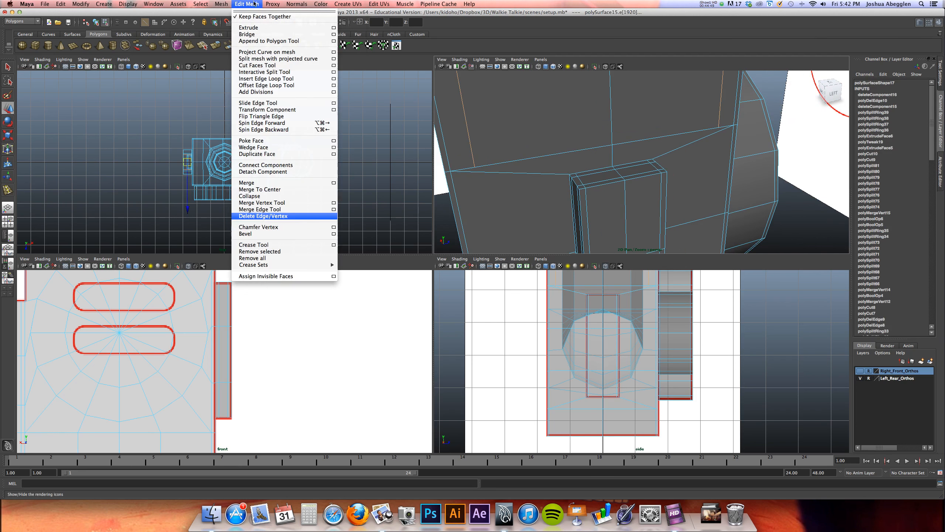
click(261, 216)
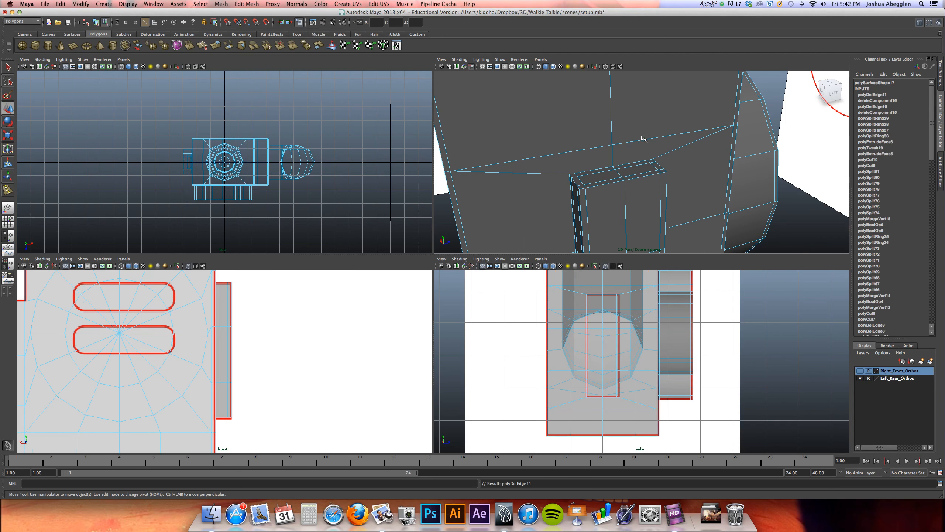
key(3)
alt+drag(660, 141, 613, 129)
key(1)
alt+middle_drag(613, 129, 645, 87)
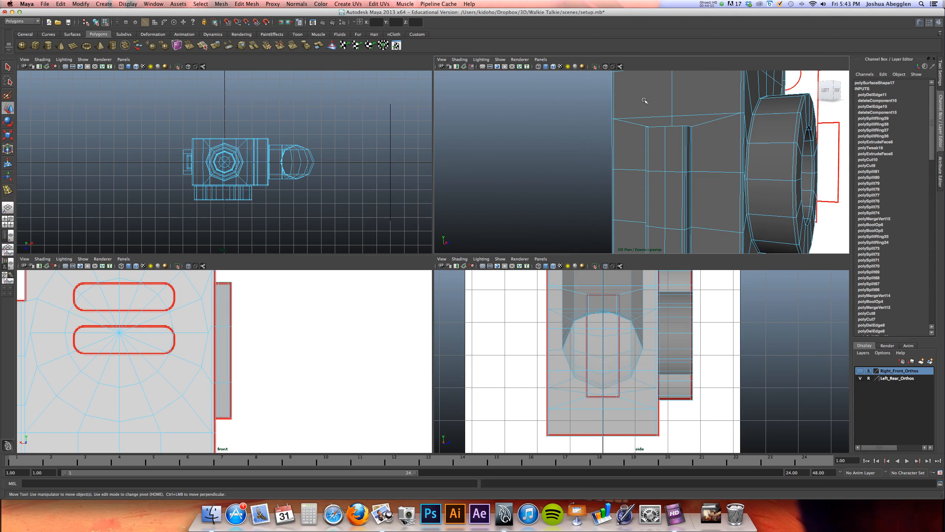
Insert horizontal edge loops across the raised block, one near its upper end and one near its lower end
click(7, 190)
scroll(670, 142, up, 5)
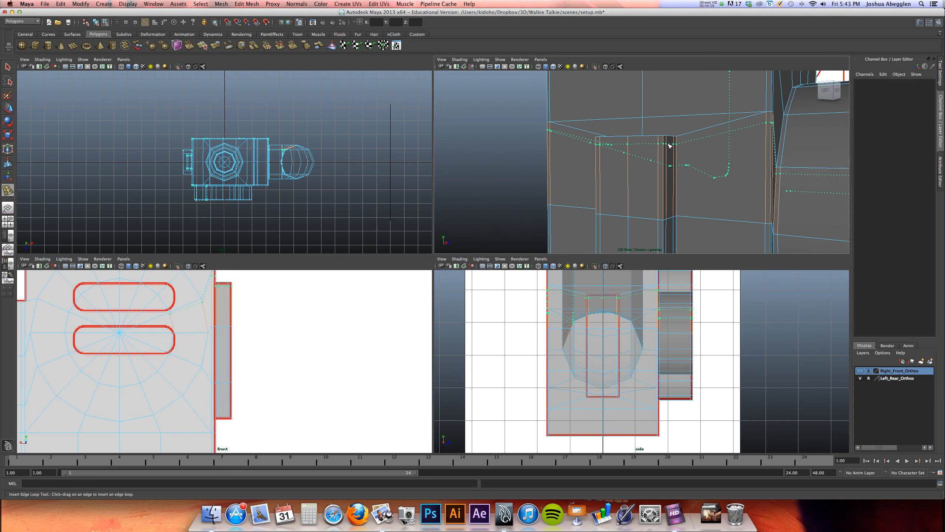
click(670, 146)
alt+middle_drag(669, 146, 695, 109)
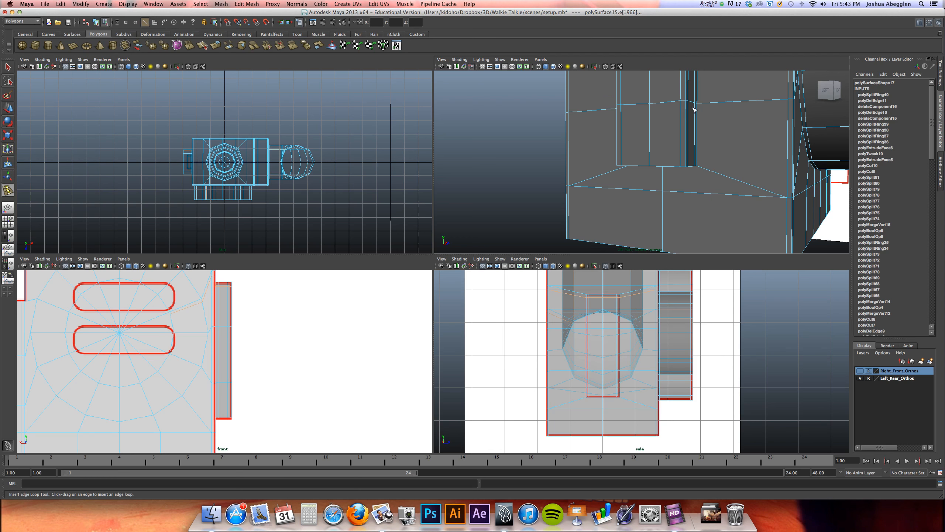
click(688, 161)
Delete the lower loop's extra edges on the body beside the block and on the adjoining round part
key(w)
shift+click(606, 167)
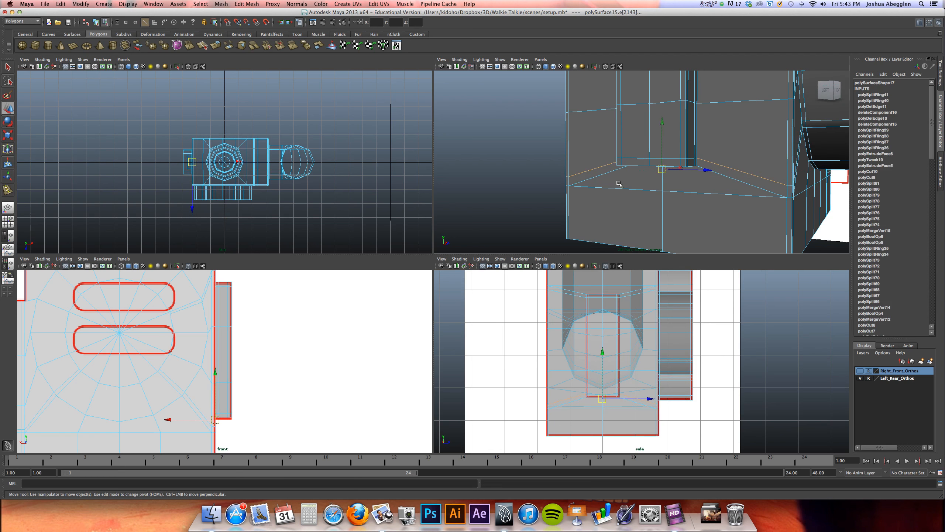
click(769, 186)
alt+drag(787, 186, 820, 180)
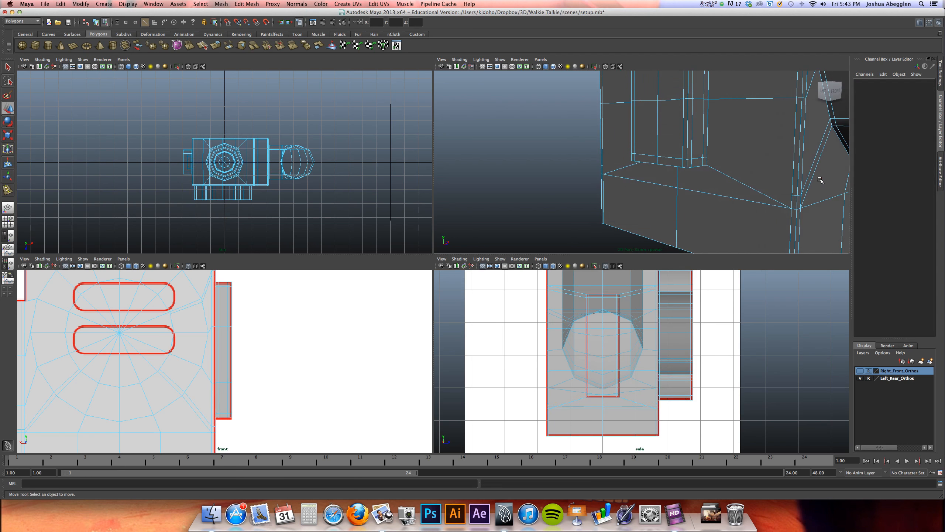
click(810, 173)
Delete the lower loop's leftover edges across the adjoining body face with Delete Edge/Vertex and preview the result smoothed
alt+drag(694, 194, 566, 193)
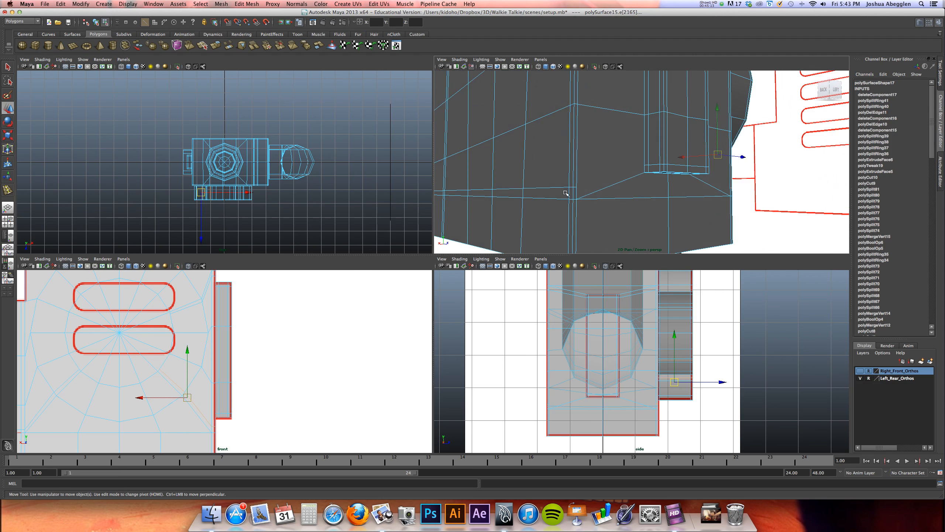
click(565, 187)
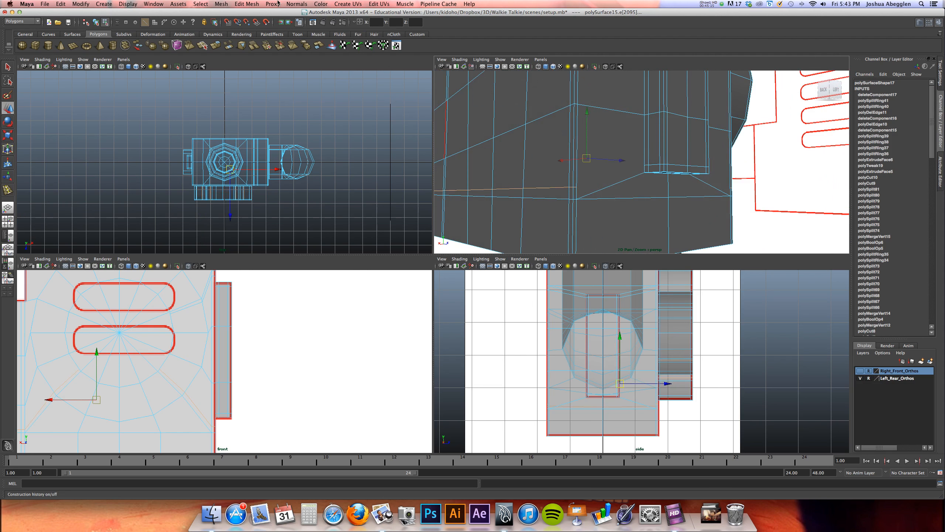
click(247, 3)
click(261, 210)
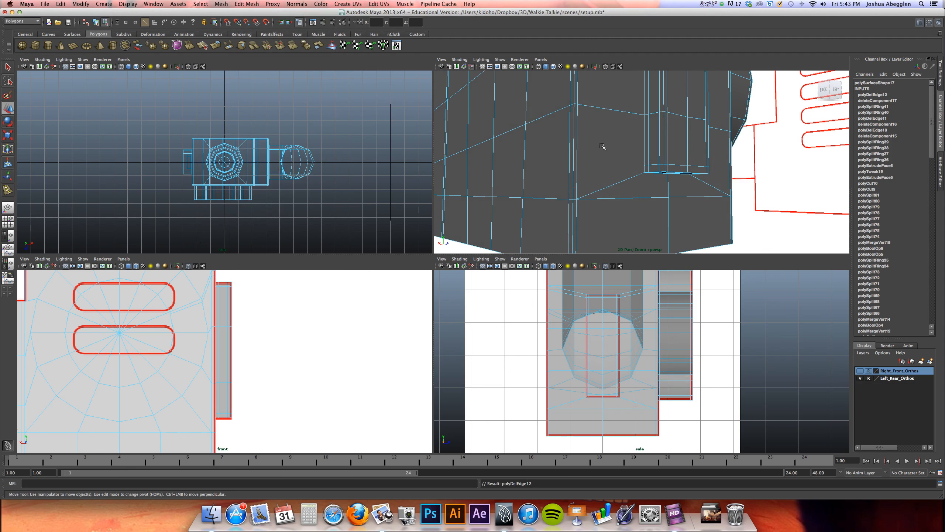
alt+middle_drag(596, 146, 591, 174)
key(3)
key(1)
alt+middle_drag(650, 124, 628, 233)
alt+drag(628, 233, 653, 148)
Delete the upper loop's diagonal edges on both sides of the raised block
click(631, 144)
key(z)
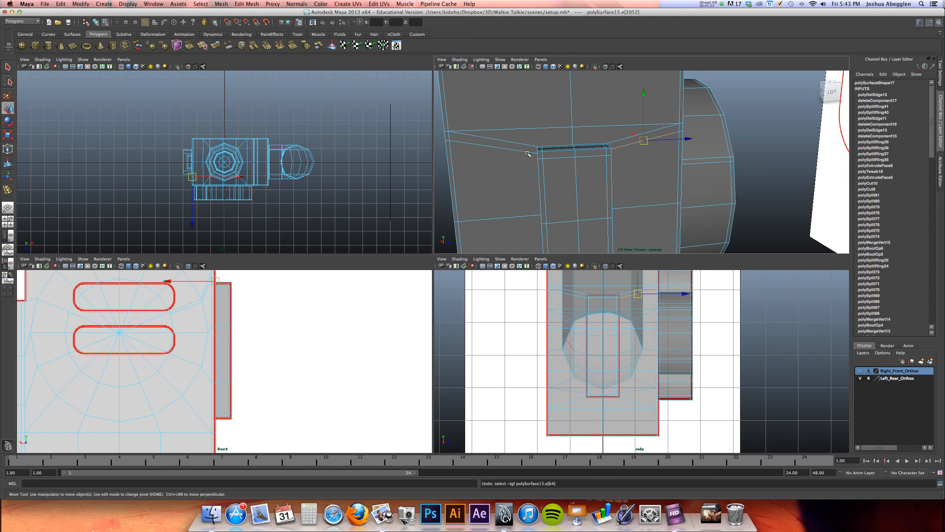
shift+click(528, 151)
key(z)
shift+click(530, 152)
key(Delete)
Delete the upper loop's leftover edges around the rest of the body with Delete Edge/Vertex and preview the model smoothed
alt+drag(695, 145, 629, 153)
alt+middle_drag(629, 153, 571, 151)
alt+middle_drag(688, 133, 646, 111)
click(712, 219)
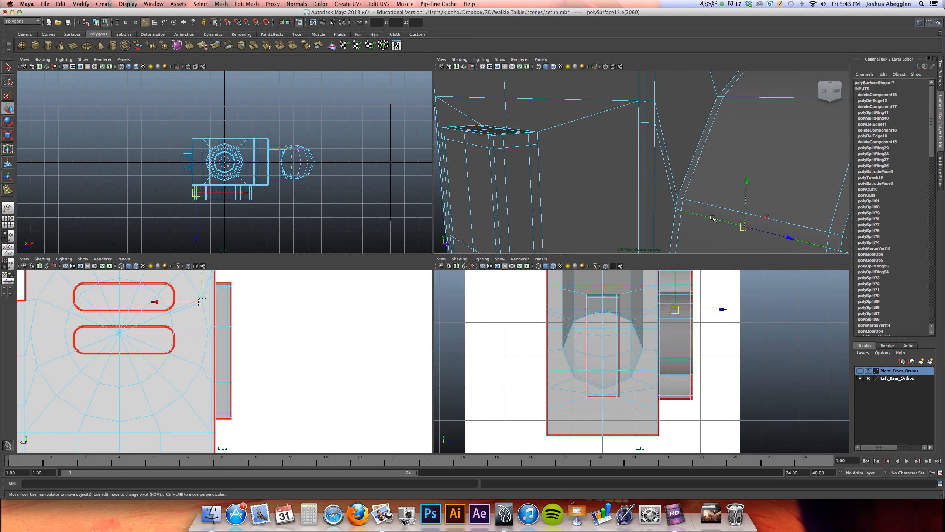
alt+drag(711, 219, 696, 162)
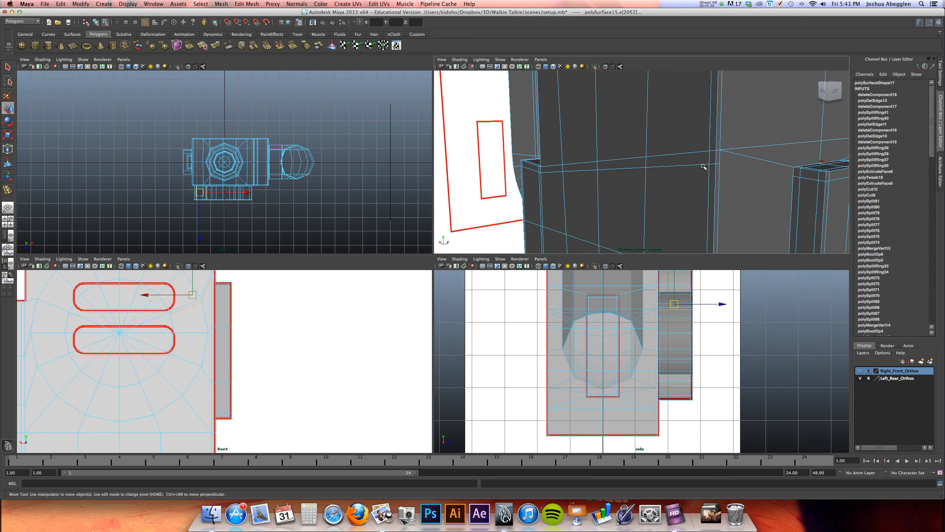
alt+drag(761, 148, 560, 167)
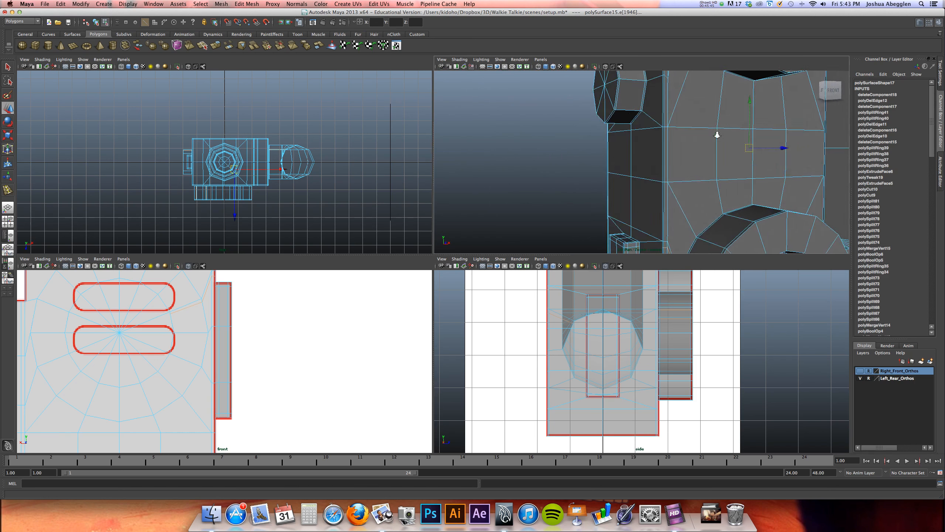
alt+drag(686, 159, 788, 164)
click(251, 4)
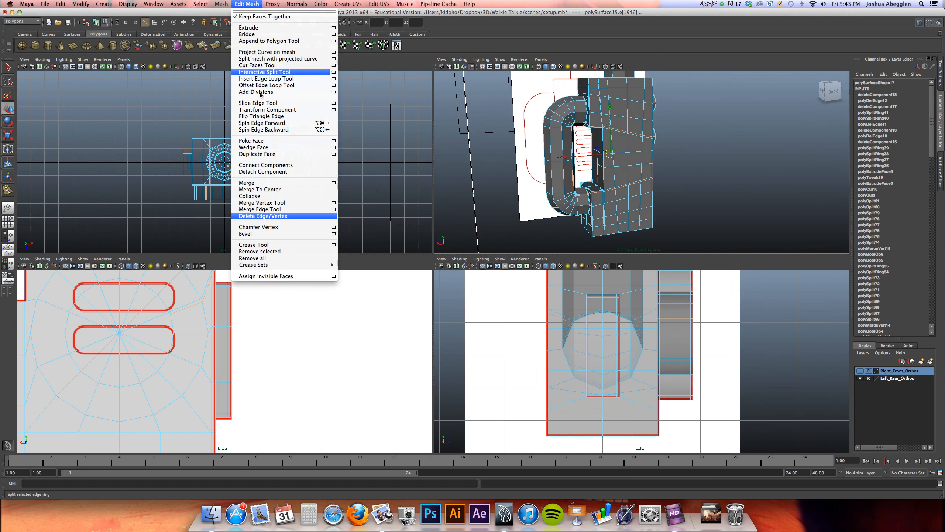
click(265, 216)
scroll(727, 158, up, 5)
key(3)
Examine the smoothed walkie-talkie in perspective and compare its whole shape with the back-view reference outlines
alt+drag(692, 196, 590, 204)
right_drag(696, 165, 716, 163)
alt+drag(716, 164, 746, 168)
alt+right_drag(322, 313, 255, 316)
alt+middle_drag(267, 310, 305, 367)
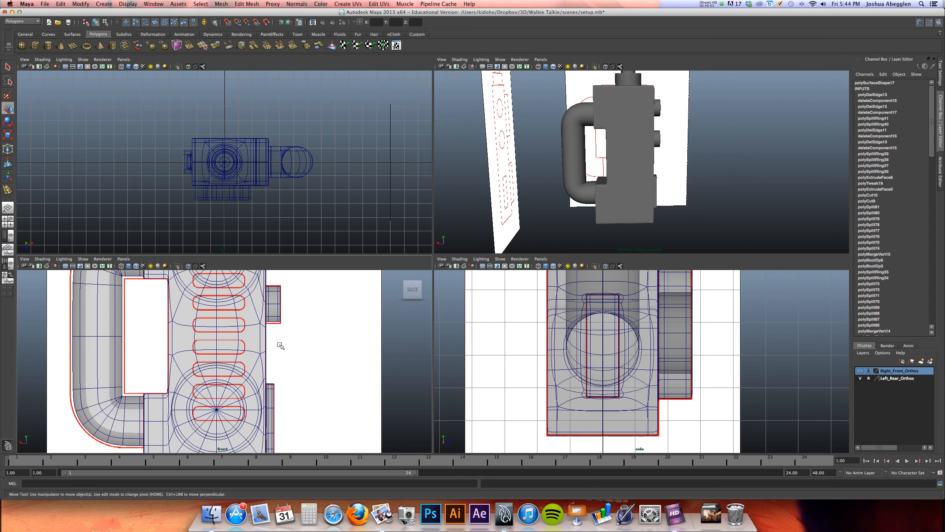
click(257, 360)
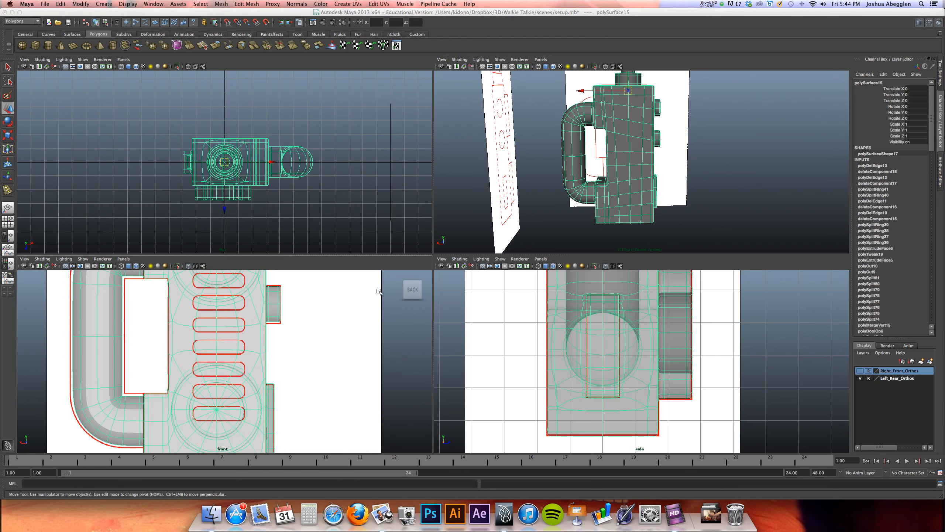
key(space)
key(f)
alt+right_drag(334, 244, 298, 247)
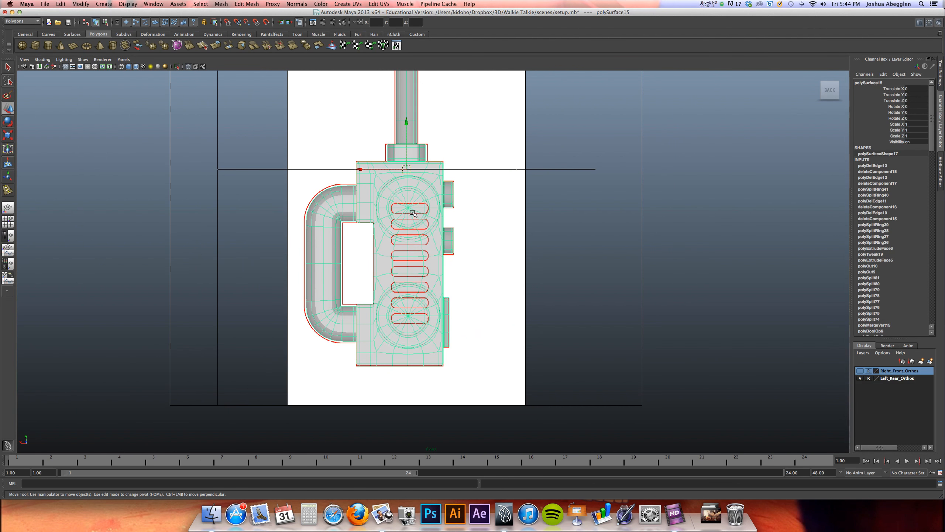
alt+right_drag(461, 210, 523, 215)
click(65, 67)
click(64, 67)
alt+right_drag(585, 212, 487, 222)
alt+middle_drag(487, 221, 457, 270)
key(space)
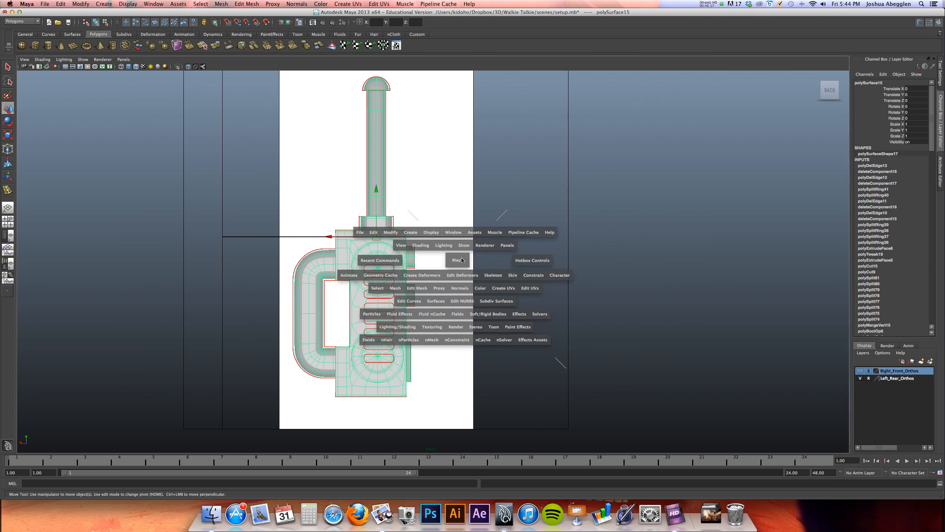
alt+drag(603, 194, 626, 196)
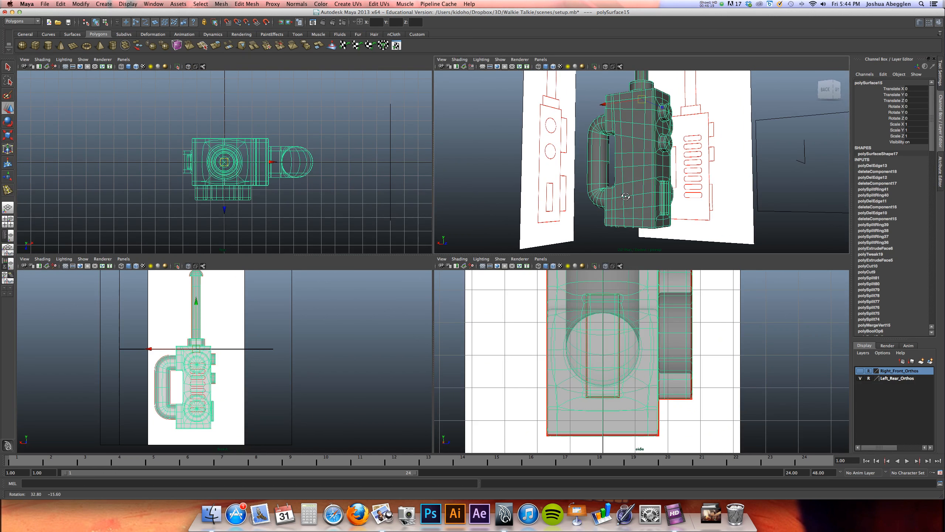
alt+right_drag(643, 342, 629, 349)
alt+middle_drag(628, 349, 672, 301)
Hide the walkie-talkie model so that only the reference images remain in the enlarged back view
alt+middle_drag(251, 371, 284, 320)
alt+right_drag(319, 338, 363, 332)
alt+middle_drag(288, 354, 273, 381)
alt+right_drag(273, 381, 382, 365)
key(space)
alt+right_drag(402, 258, 353, 253)
alt+middle_drag(367, 257, 332, 332)
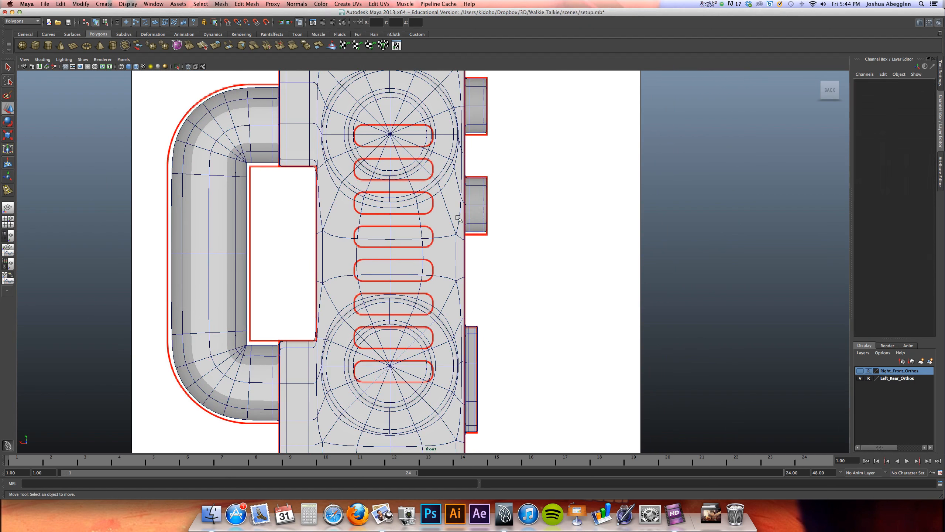
key(space)
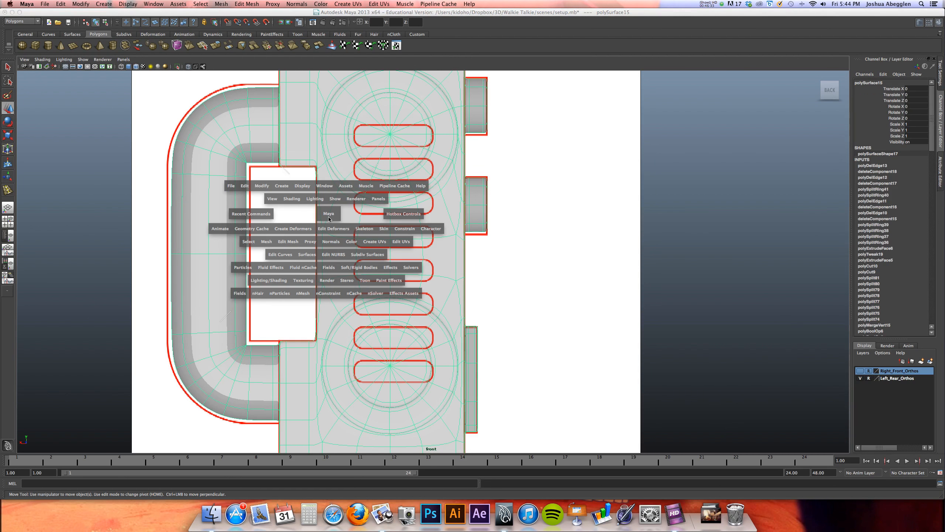
click(302, 186)
mouse_move(314, 222)
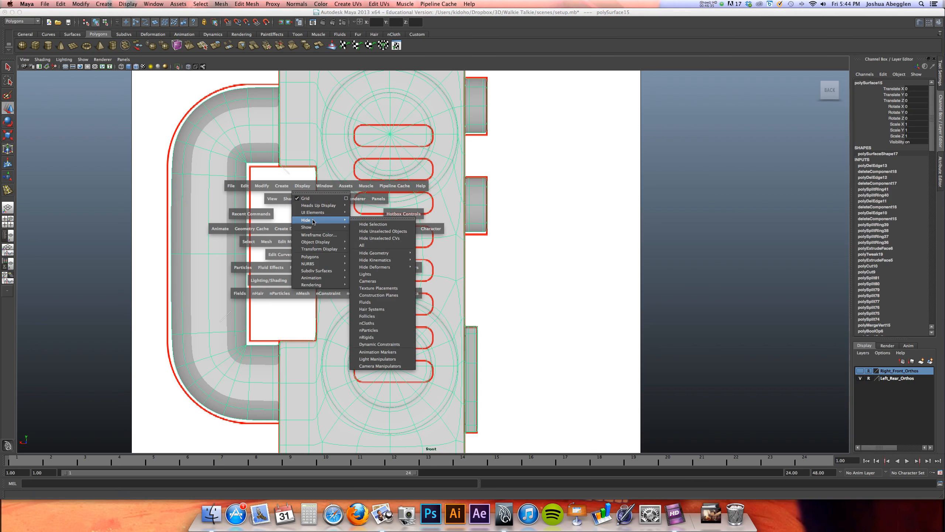
click(366, 226)
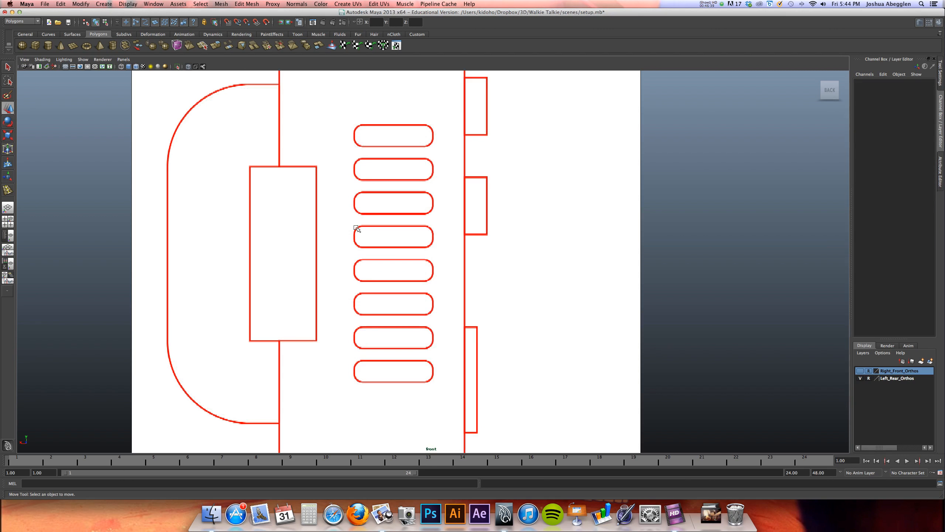
Draw a polygon plane roughly over the walkie-talkie body outline in the side view
click(73, 45)
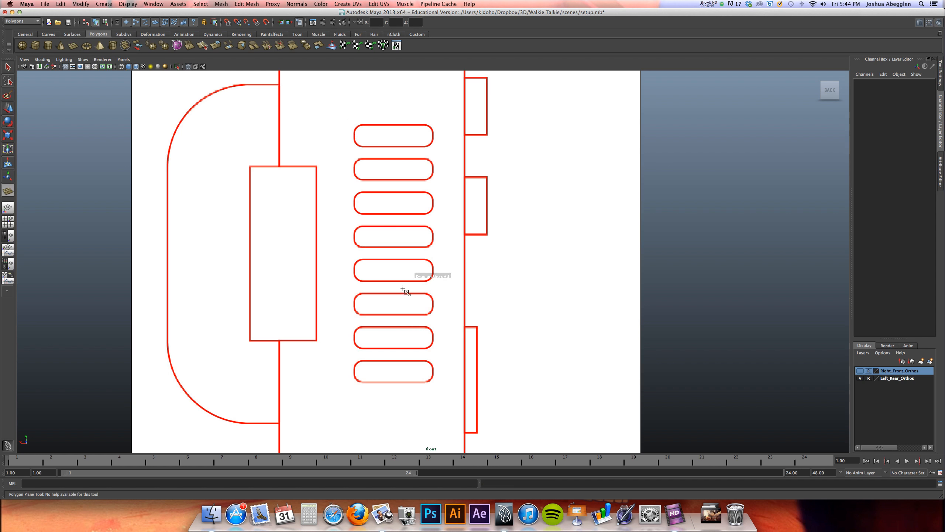
key(space)
alt+drag(589, 167, 563, 146)
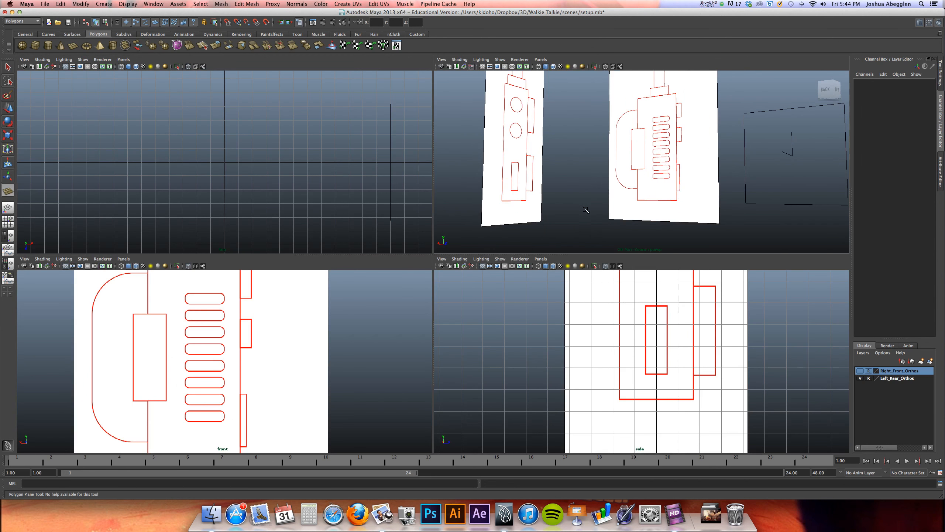
alt+right_drag(664, 303, 539, 285)
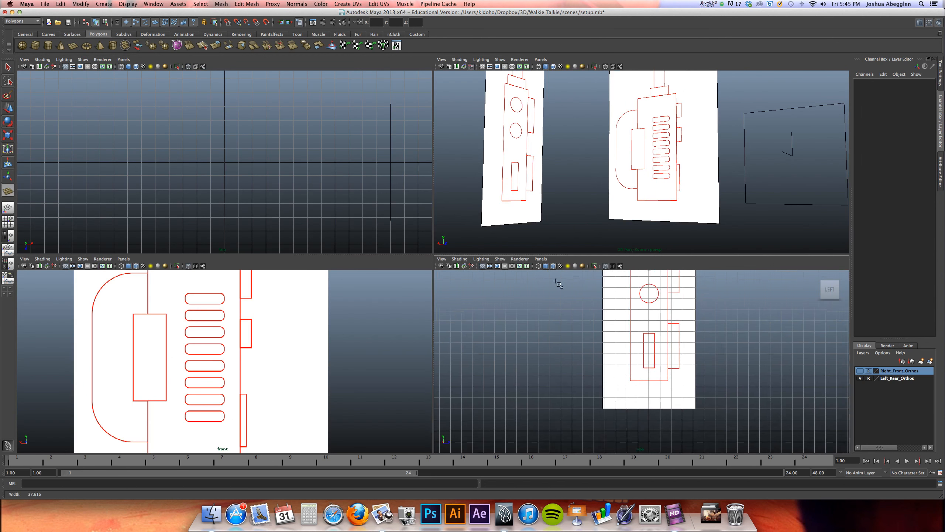
alt+middle_drag(590, 284, 477, 351)
alt+right_drag(562, 317, 529, 308)
alt+middle_drag(529, 308, 554, 288)
drag(541, 295, 577, 419)
key(w)
Turn the back-facing orthographic view around to the FRONT orientation and frame the reference with the slots
alt+middle_drag(366, 319, 396, 307)
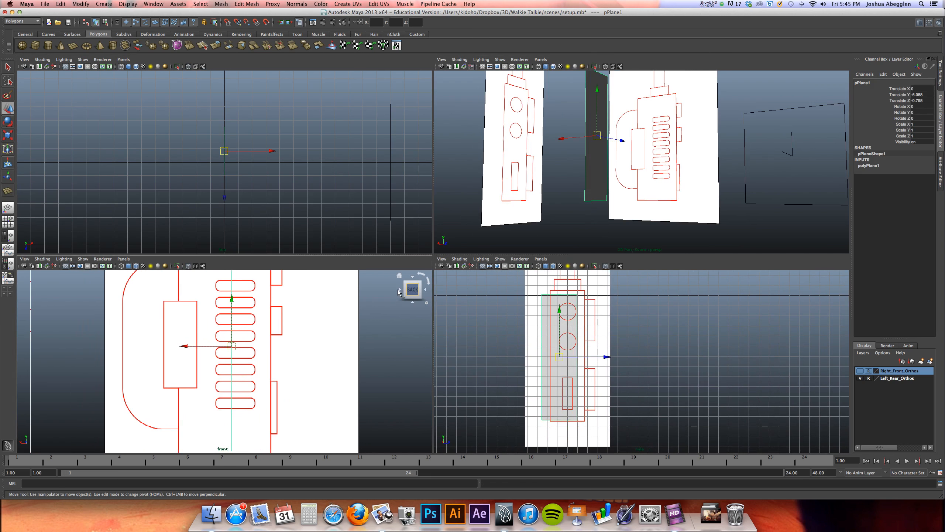
click(398, 290)
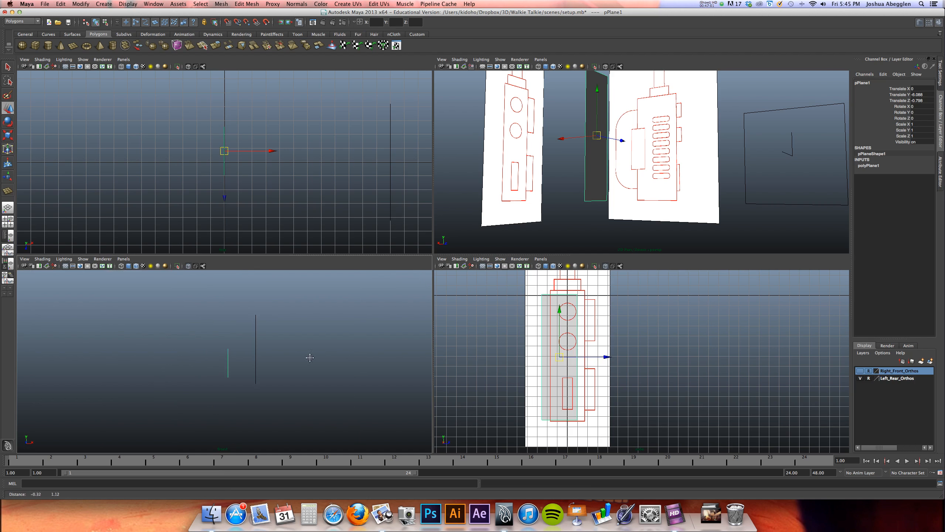
key(space)
scroll(485, 259, down, 2)
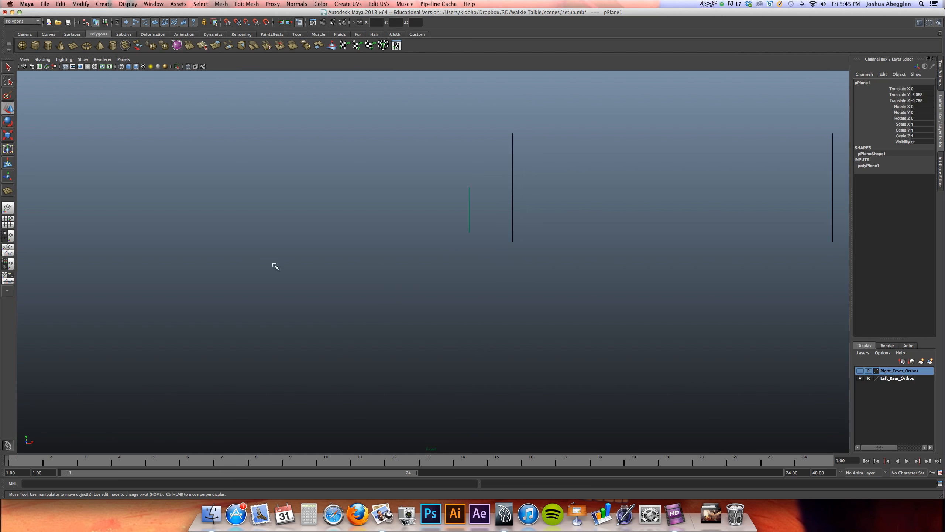
key(space)
click(398, 273)
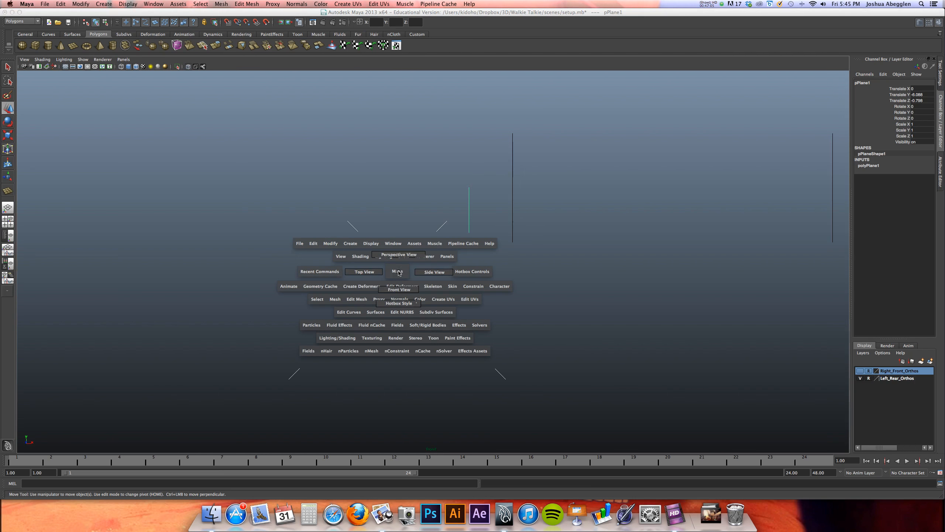
drag(397, 273, 398, 290)
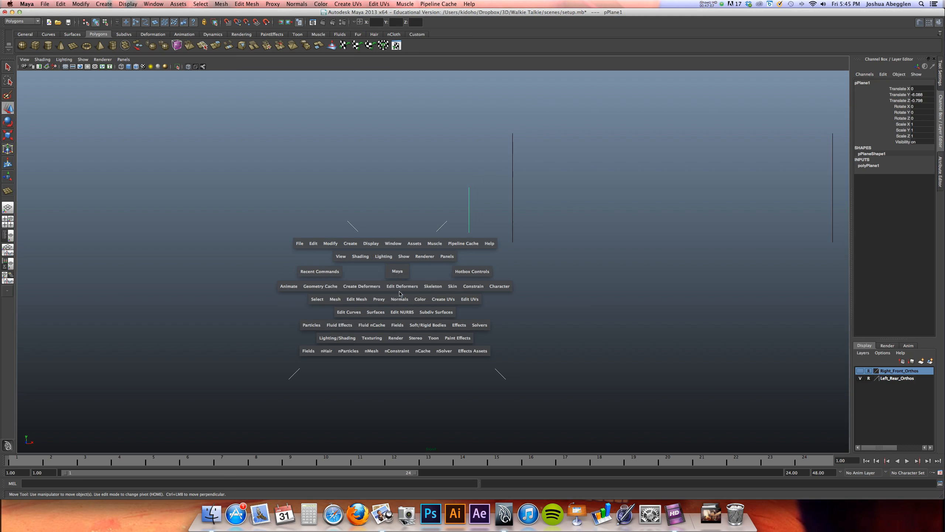
click(816, 77)
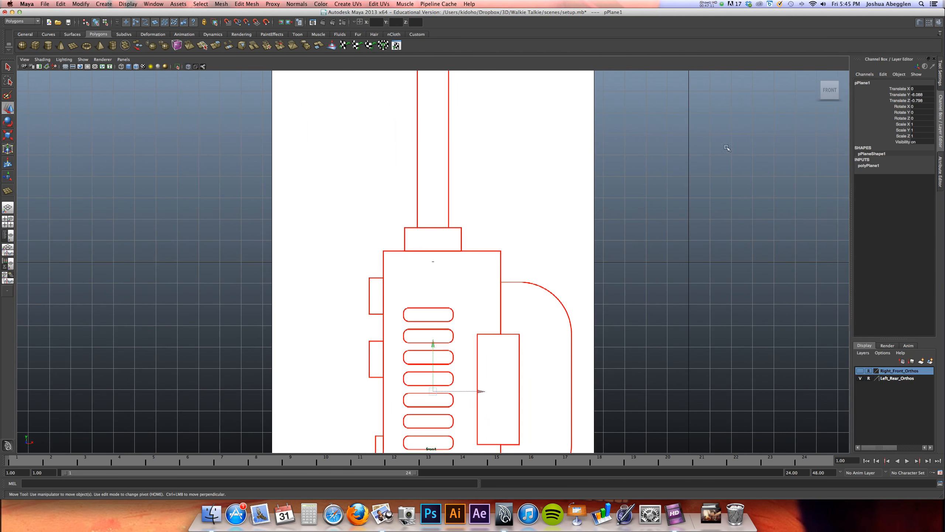
click(817, 91)
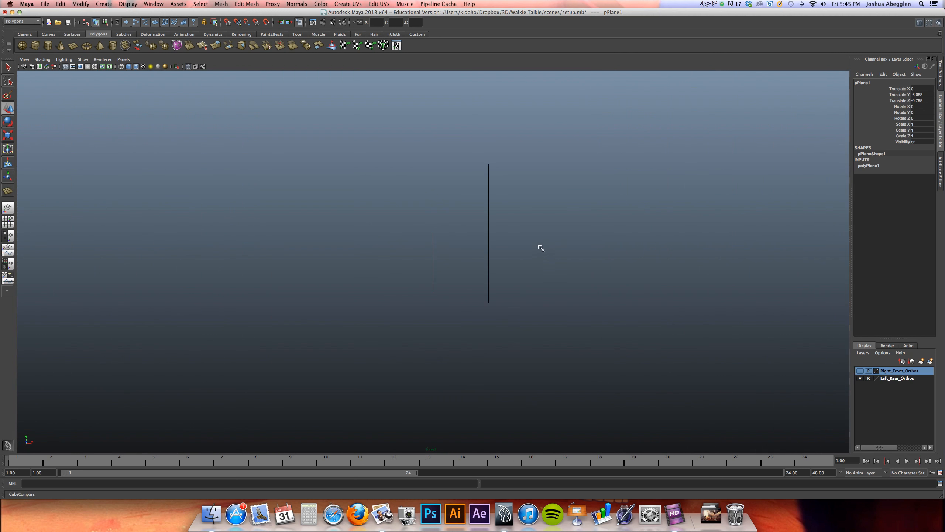
click(817, 76)
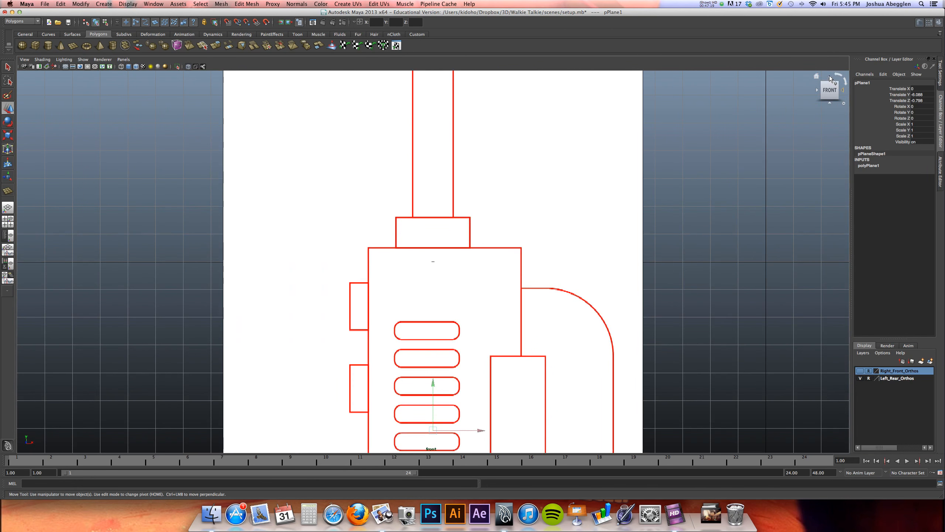
click(830, 78)
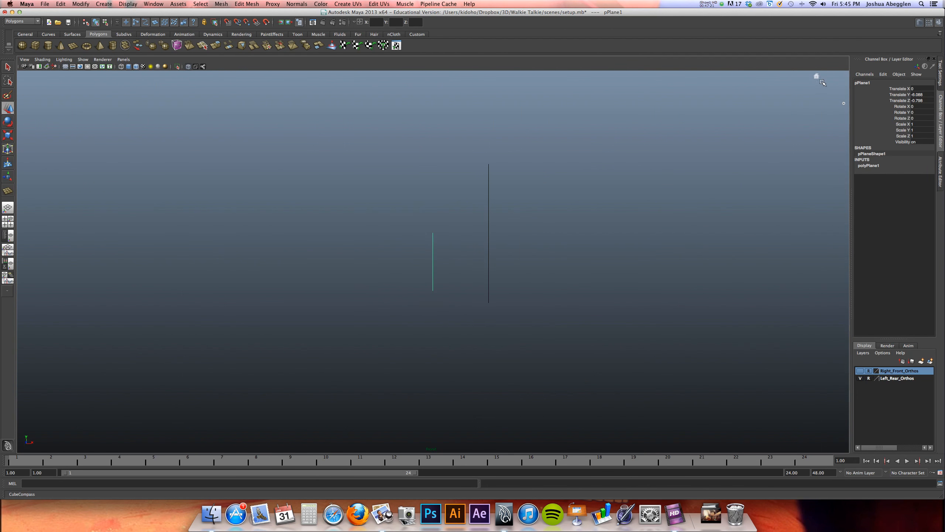
click(817, 77)
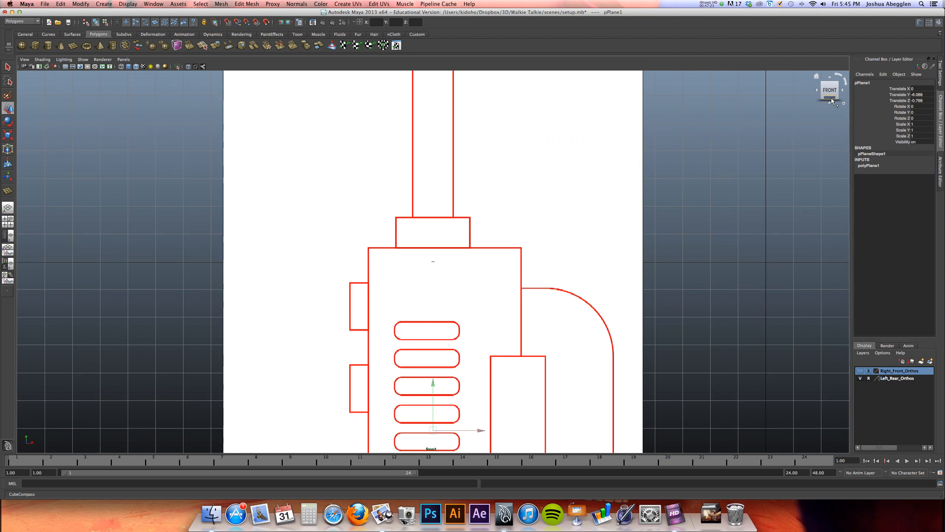
click(831, 98)
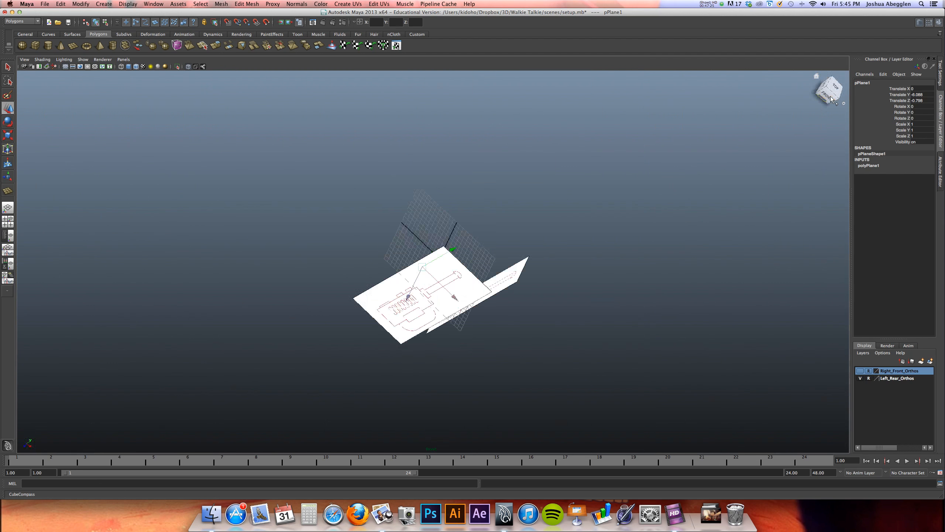
click(819, 78)
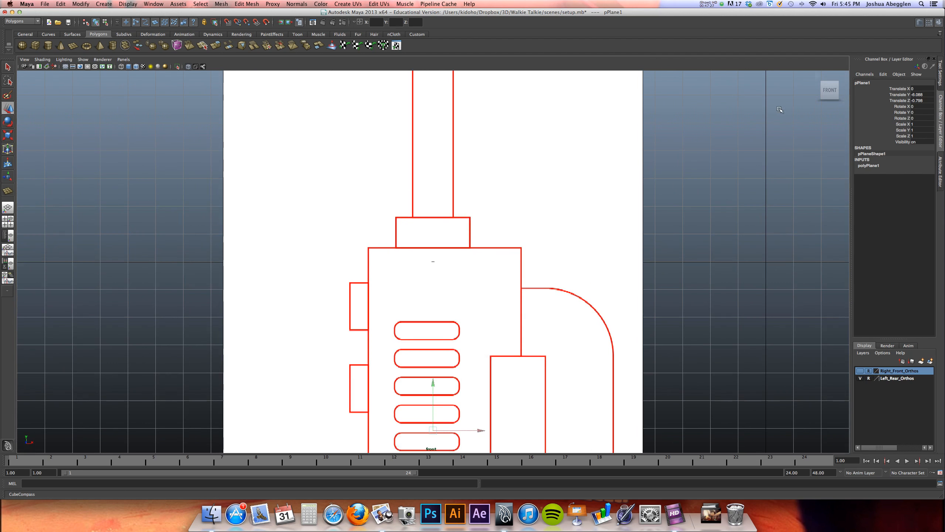
scroll(274, 222, down, 2)
alt+middle_drag(442, 232, 386, 175)
key(space)
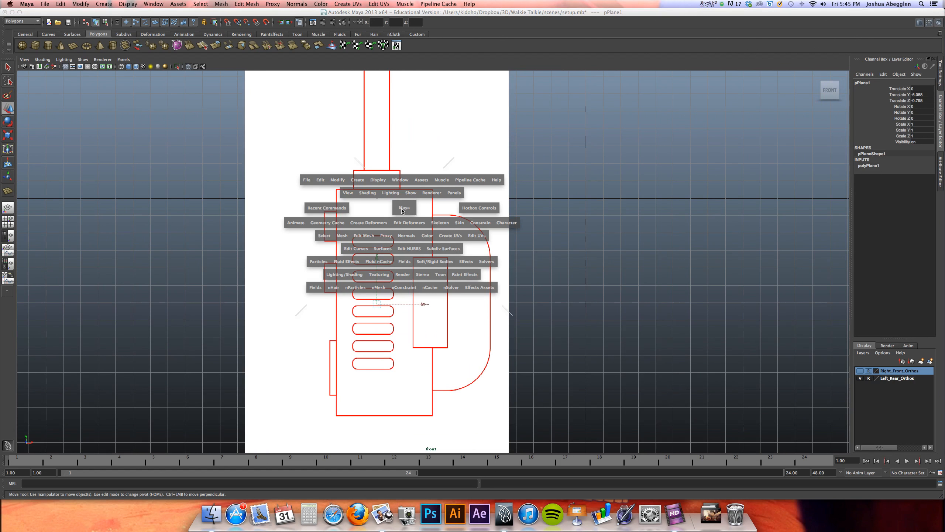
mouse_move(509, 181)
alt+middle_down()
mouse_move(483, 179)
mouse_move(524, 171)
alt+middle_up()
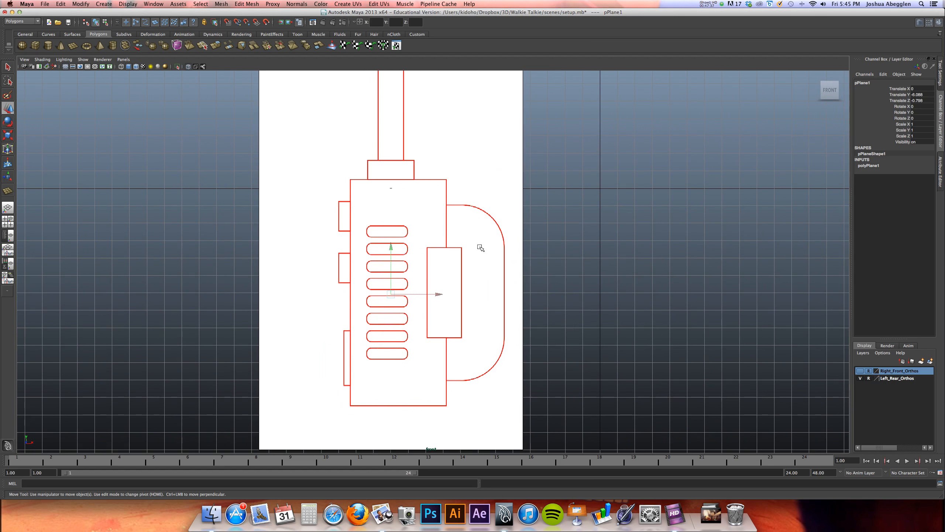
Return to the four-view layout and delete the polygon plane drawn in the side view
key(space)
alt+right_drag(761, 139, 740, 146)
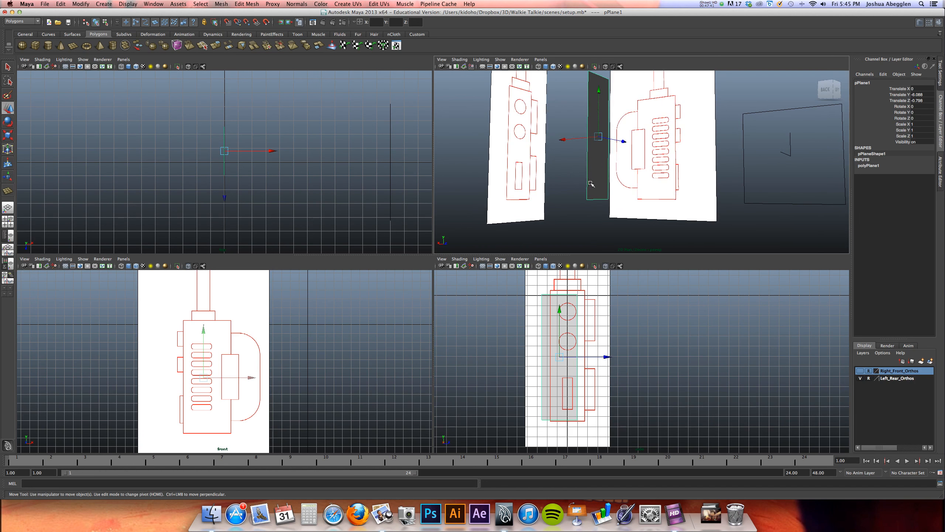
key(Delete)
Draw an upright polygon plane around the column of eight rounded slots in the front view
alt+middle_drag(294, 322, 341, 284)
alt+right_drag(340, 284, 366, 292)
alt+middle_drag(320, 324, 290, 357)
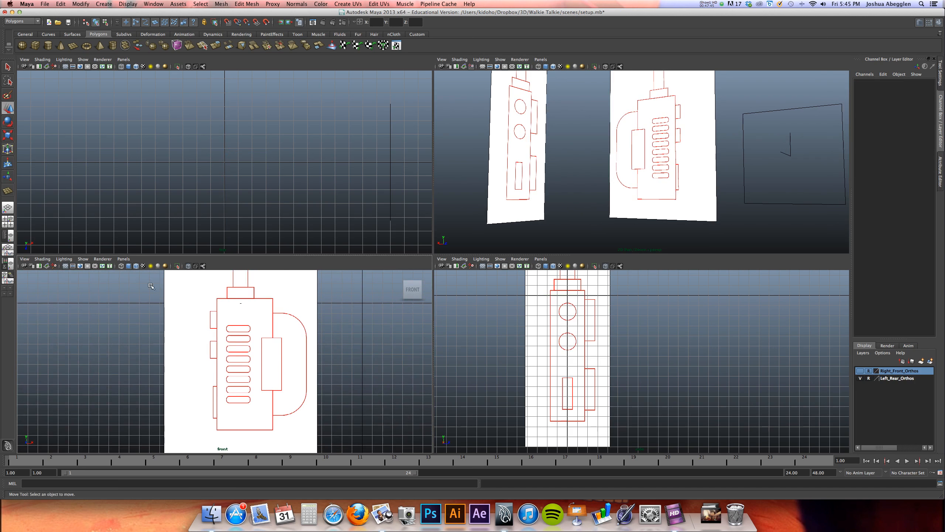
click(8, 191)
drag(223, 319, 264, 414)
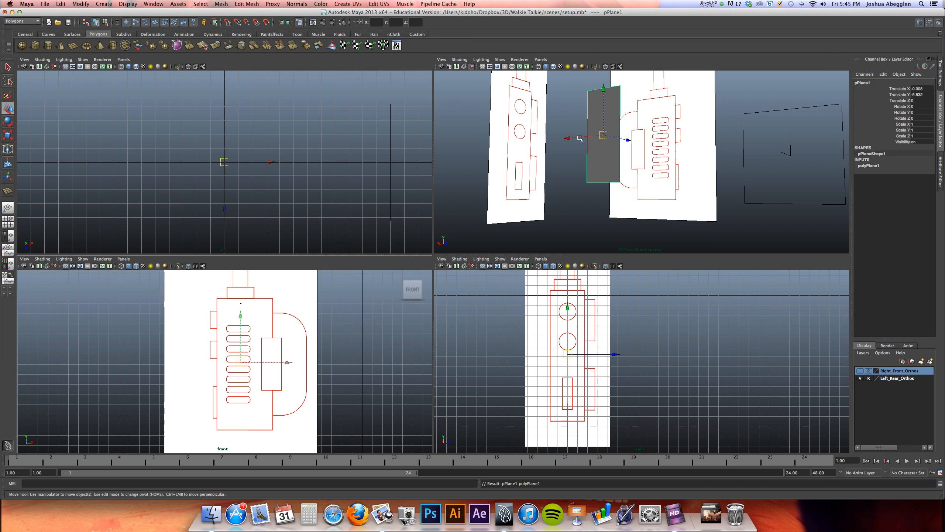
Move the new plane along Z to about 17.3, in front of the reference image, and enlarge the front view
drag(620, 138, 695, 153)
mouse_move(610, 159)
alt+mouse_down()
mouse_move(617, 150)
mouse_move(598, 147)
mouse_move(616, 153)
alt+mouse_up()
alt+middle_drag(275, 349, 297, 316)
alt+right_drag(297, 317, 424, 317)
alt+middle_drag(354, 333, 297, 401)
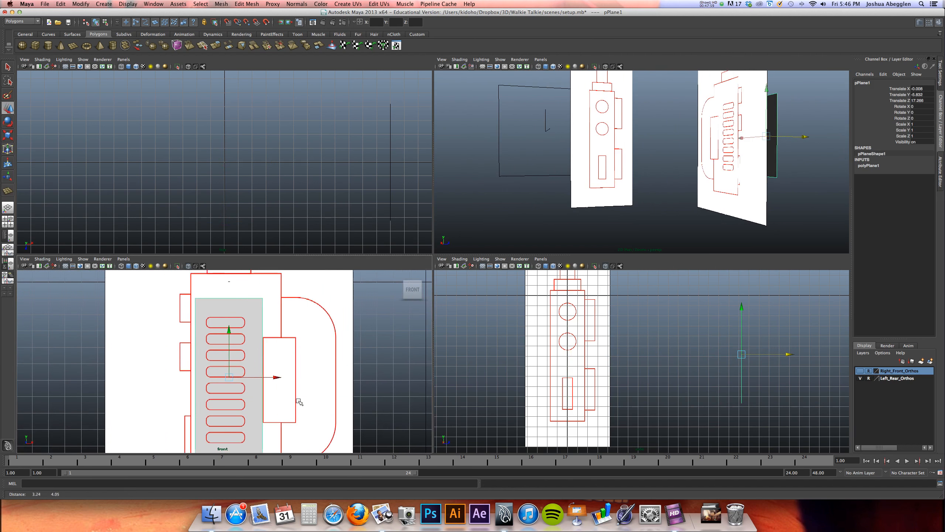
alt+right_drag(297, 401, 342, 367)
alt+middle_drag(333, 354, 371, 321)
key(space)
alt+right_drag(432, 254, 329, 257)
alt+middle_drag(361, 276, 295, 292)
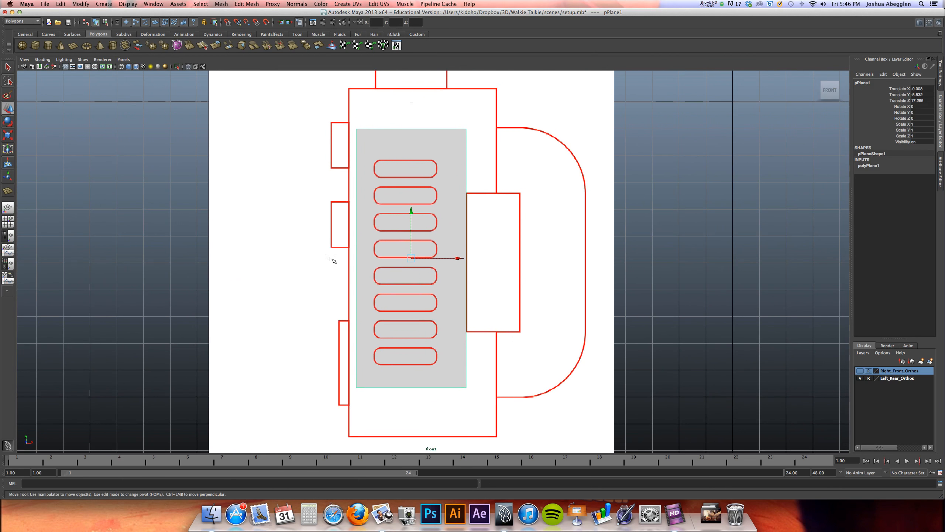
Set the slot plane's subdivisions to 2 in width and 8 in height
double_click(869, 166)
click(922, 183)
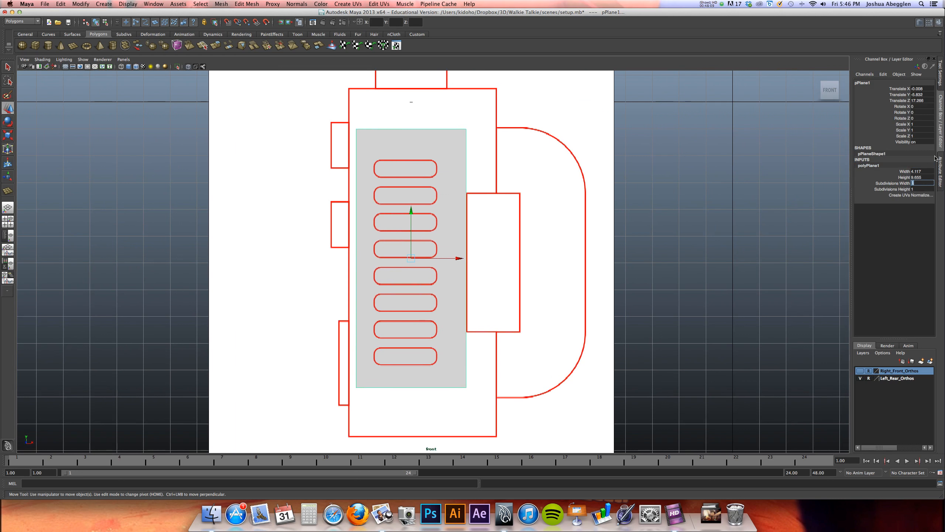
text(2)
key(Tab)
text(8)
key(Tab)
Snap the subdivided plane vertically to Y -6 so its middle row falls between the fourth and fifth slots
mouse_move(605, 209)
alt+middle_down()
mouse_move(601, 232)
mouse_move(619, 210)
alt+middle_up()
alt+middle_drag(509, 232, 494, 233)
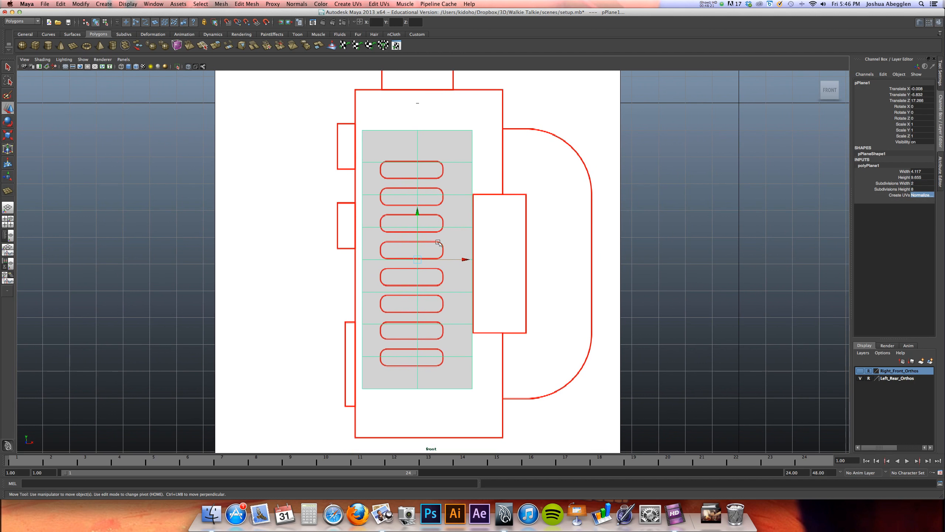
drag(417, 211, 423, 260)
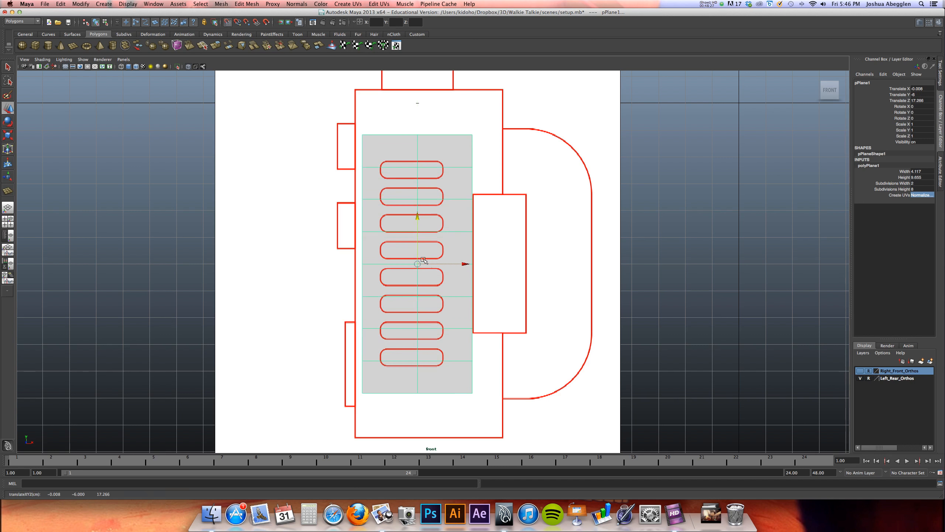
Snap the first two vertex rows below the plane's centre vertically to the grid lines between the slots
alt+right_drag(480, 197, 567, 171)
alt+middle_drag(556, 175, 586, 144)
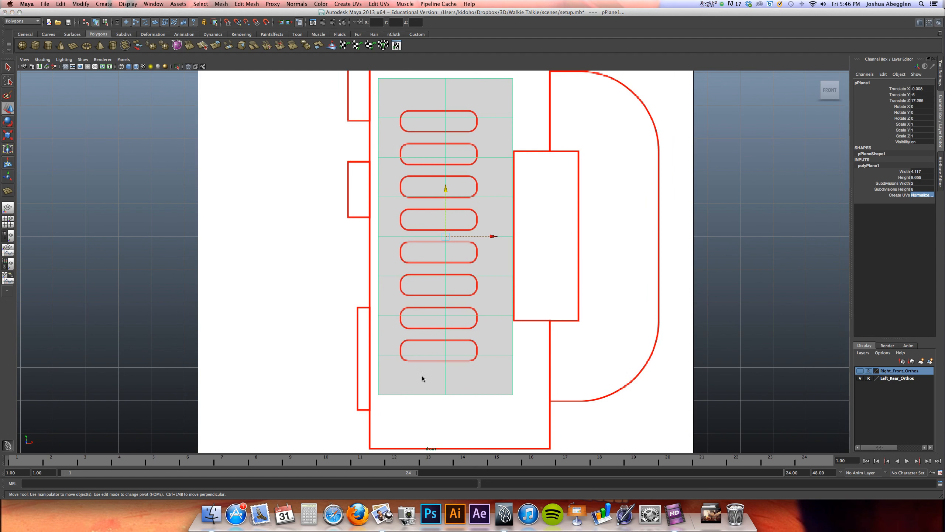
right_drag(422, 379, 374, 387)
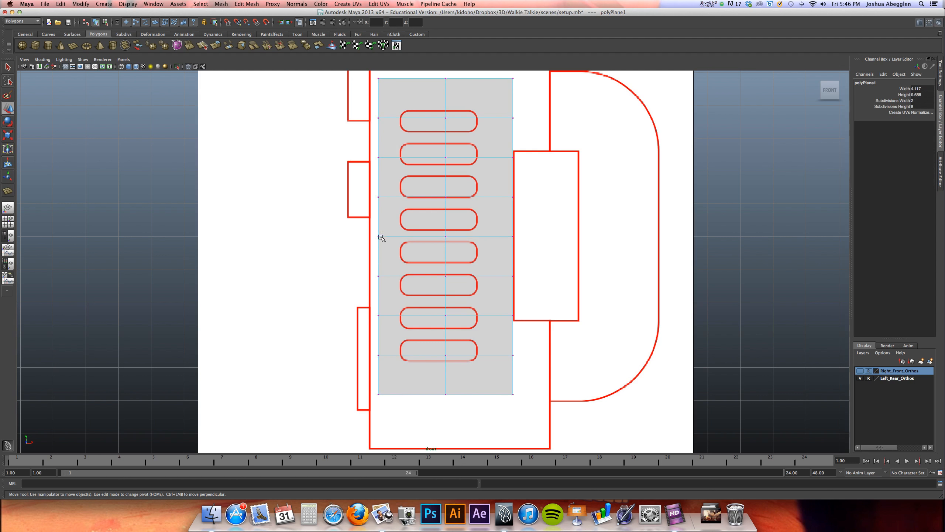
drag(369, 264, 543, 287)
key(x)
drag(446, 229, 442, 272)
drag(371, 305, 525, 326)
key(x)
drag(445, 268, 445, 300)
Snap the two lowest vertex rows up to the grid lines directly above and below the bottom slot
drag(371, 343, 544, 371)
key(x)
mouse_move(445, 354)
mouse_down()
mouse_move(446, 306)
mouse_move(445, 336)
mouse_up()
drag(359, 379, 551, 412)
drag(446, 345, 445, 319)
Snap the first two vertex rows above the plane's centre down to the grid lines between the slots
alt+middle_drag(456, 259, 451, 331)
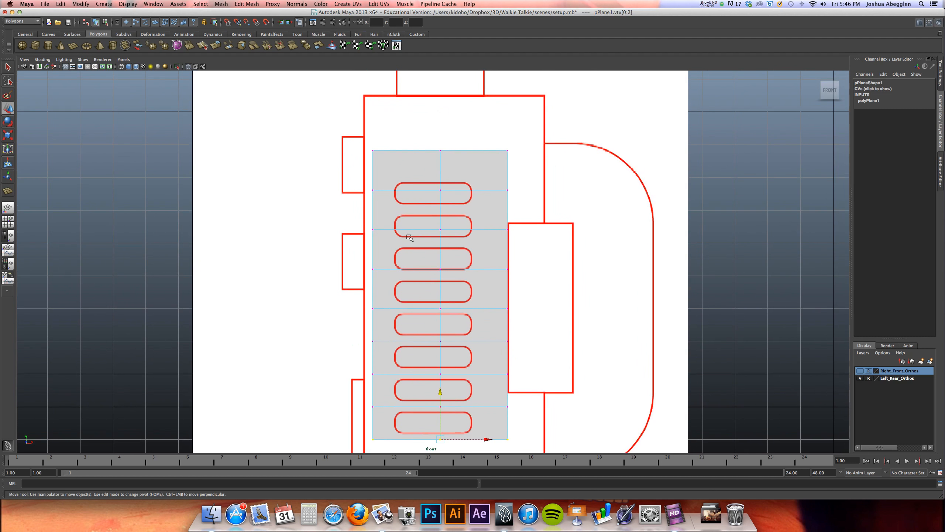
drag(371, 259, 525, 279)
mouse_move(440, 269)
mouse_down()
mouse_move(441, 242)
mouse_move(440, 275)
mouse_up()
drag(514, 236, 515, 237)
key(x)
drag(440, 182, 443, 239)
Snap the two uppermost vertex rows down to Y -3 and Y -2 so they enclose the top slot
drag(366, 183, 525, 207)
drag(441, 143, 441, 163)
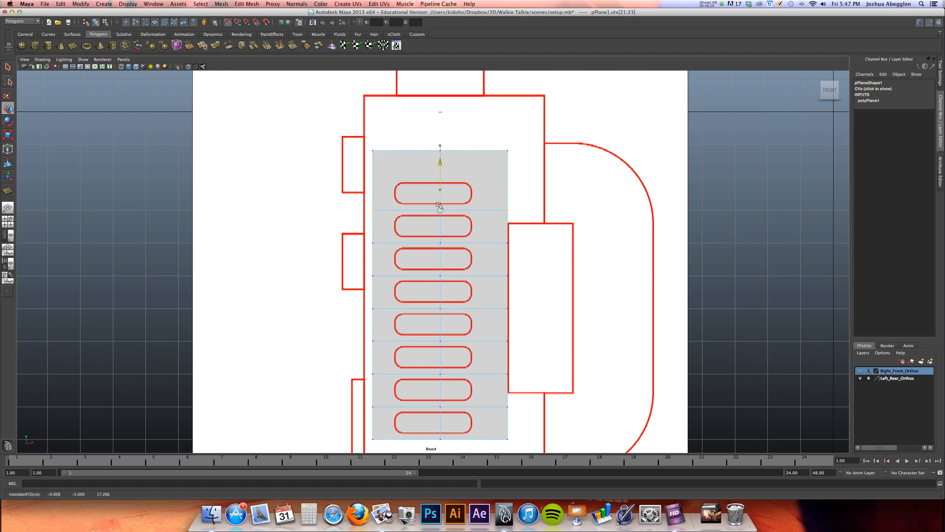
drag(350, 141, 536, 172)
drag(440, 103, 440, 130)
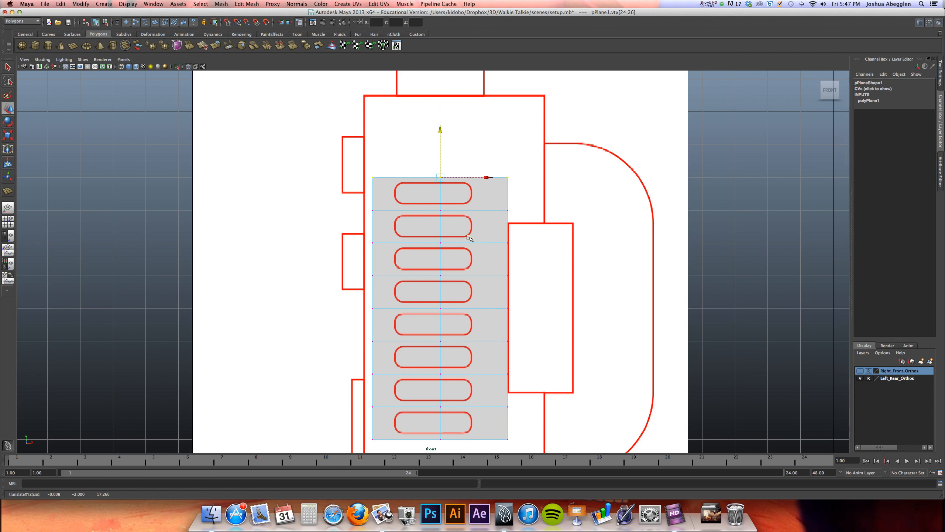
Snap the plane's middle column of vertices horizontally to X 0
alt+middle_drag(473, 238, 451, 217)
drag(408, 121, 450, 402)
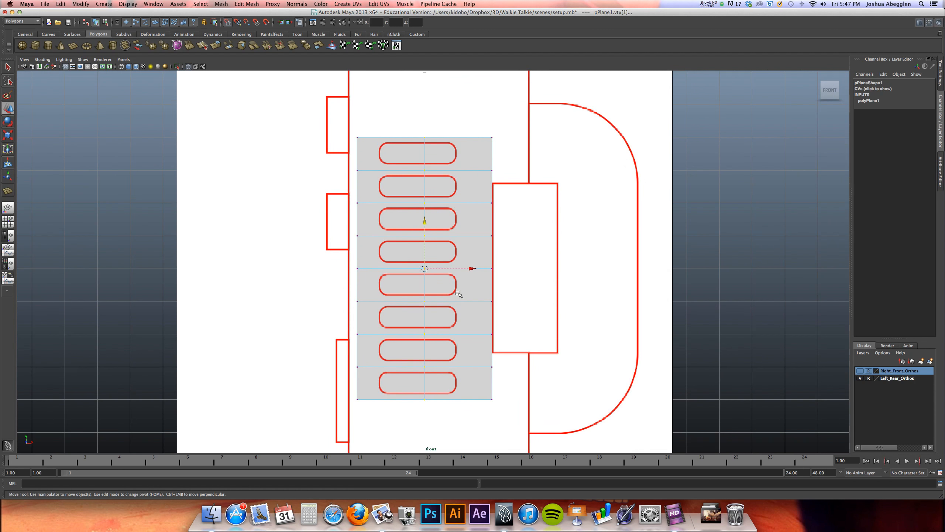
drag(472, 269, 505, 269)
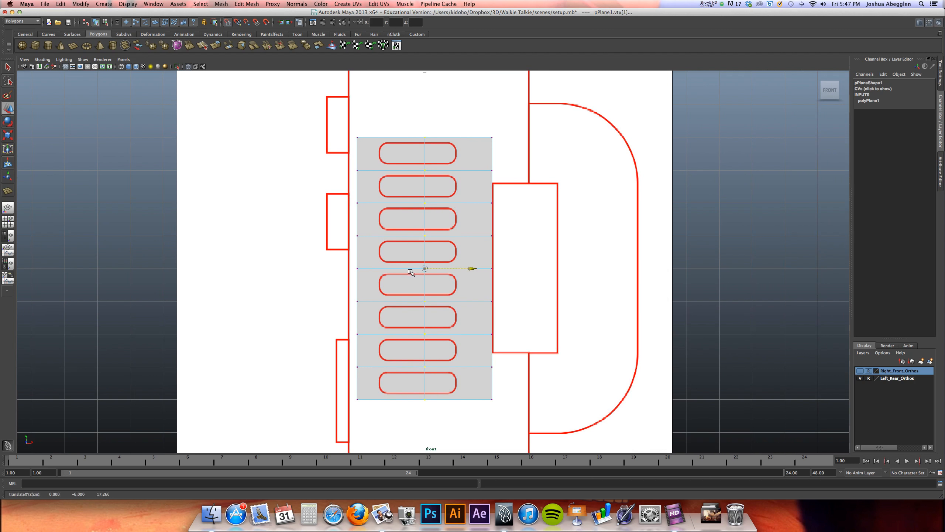
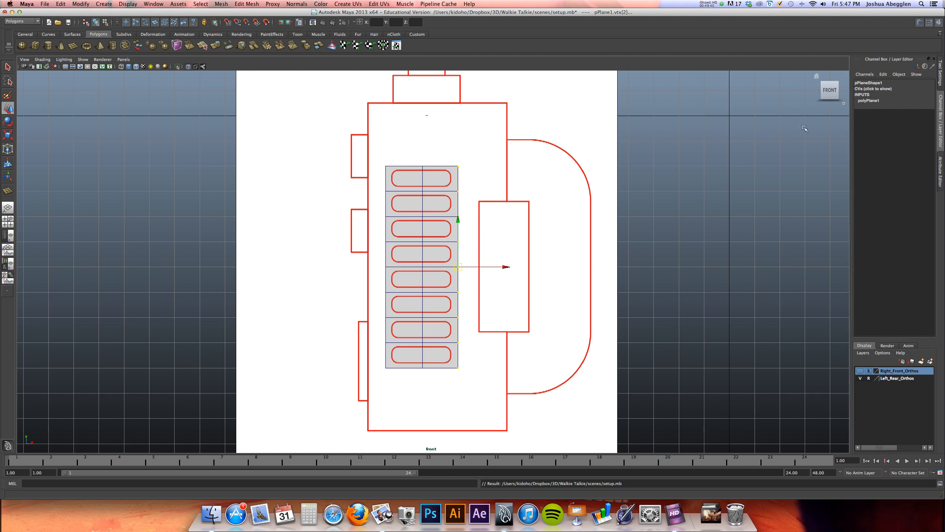
Turn to the back view of the plane and show the last hidden object, the walkie-talkie body
click(818, 90)
click(816, 89)
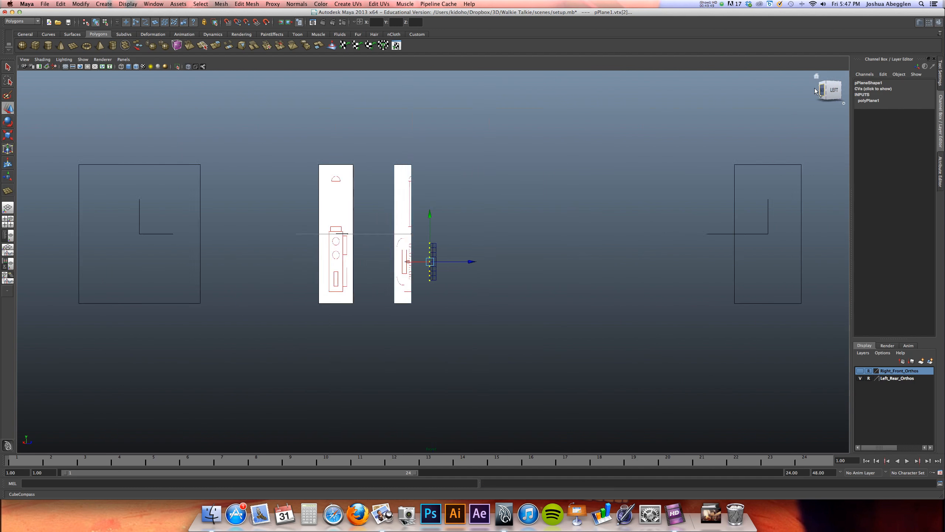
alt+right_drag(657, 319, 561, 313)
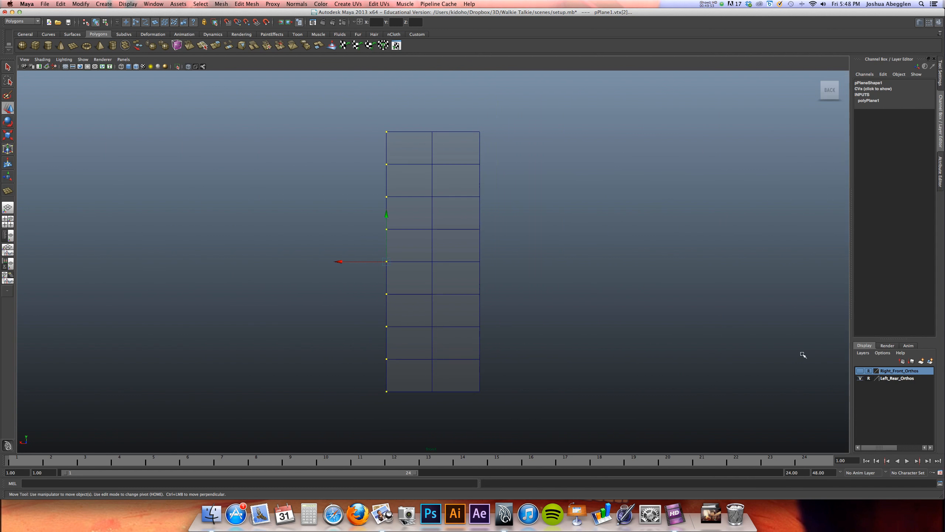
key(space)
click(487, 224)
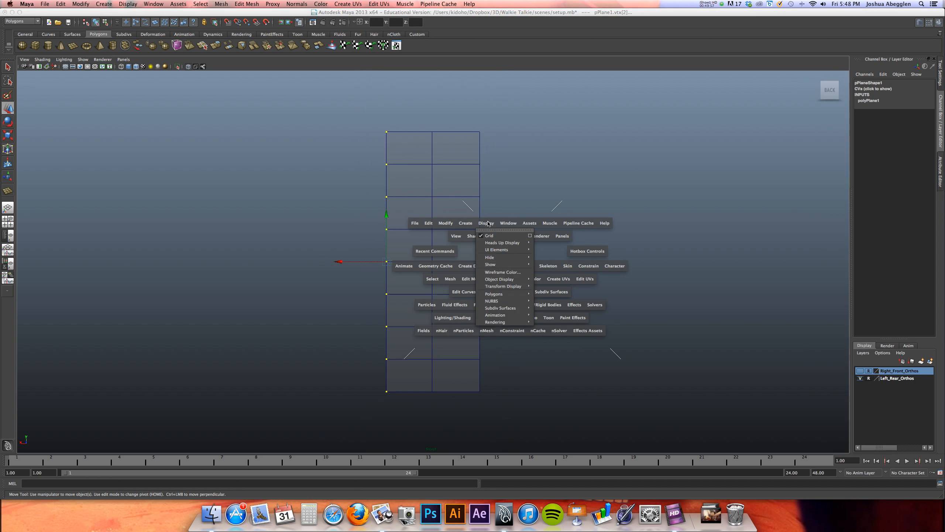
mouse_move(502, 264)
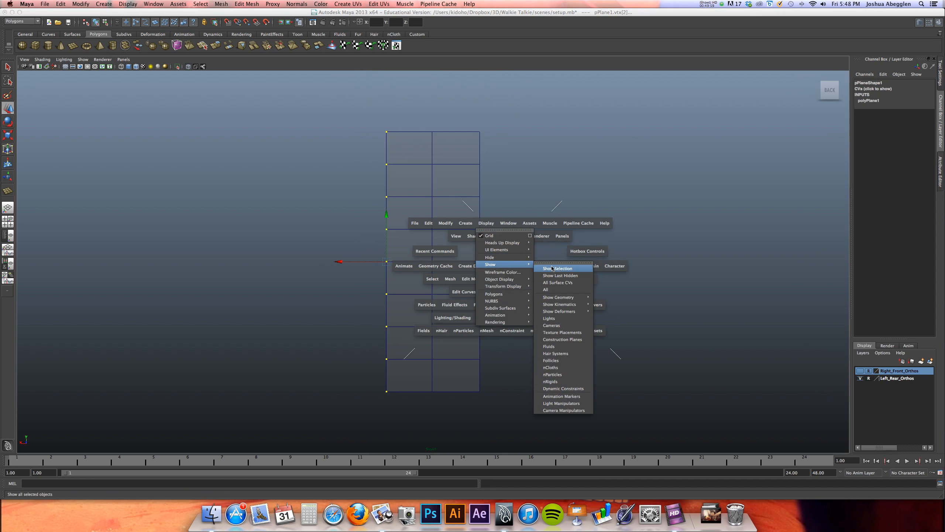
click(566, 276)
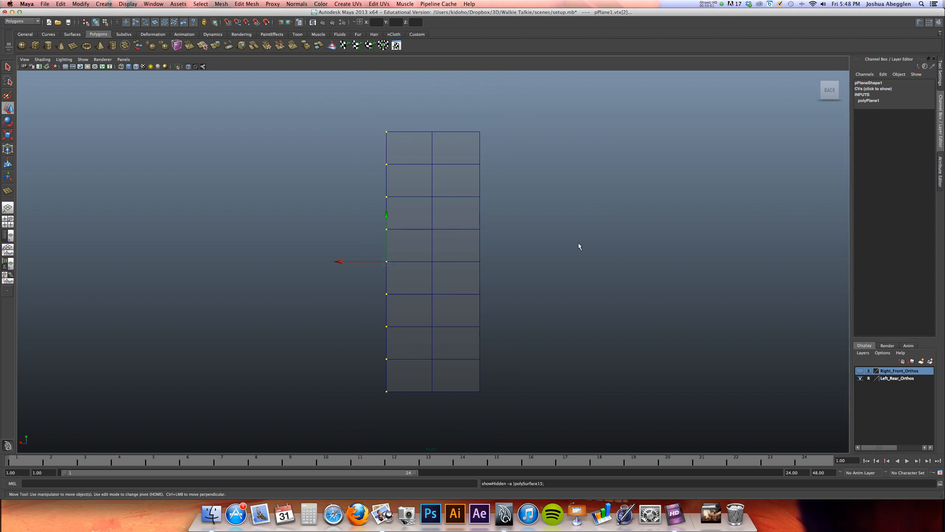
Return to a back view of the whole model and switch to the four-view layout with the tool settings shown
scroll(584, 226, down, 6)
alt+right_drag(510, 201, 508, 201)
click(821, 93)
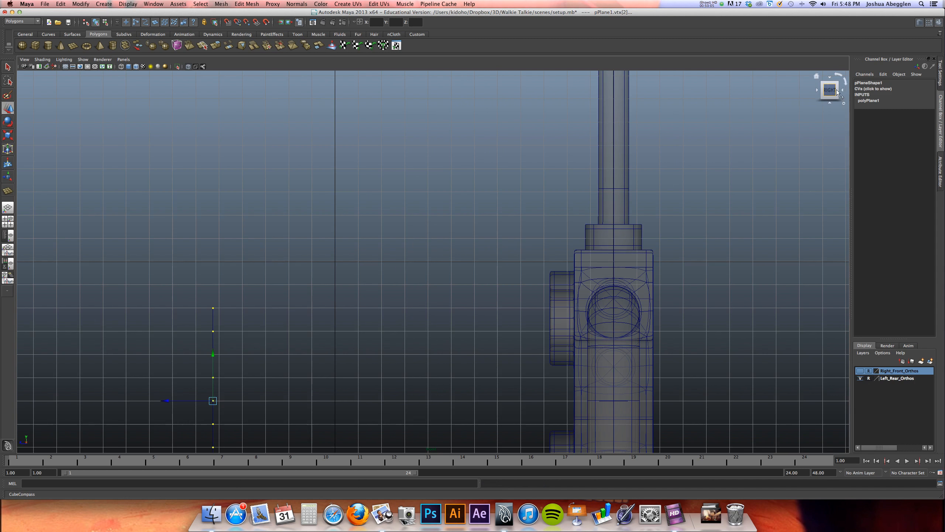
click(843, 91)
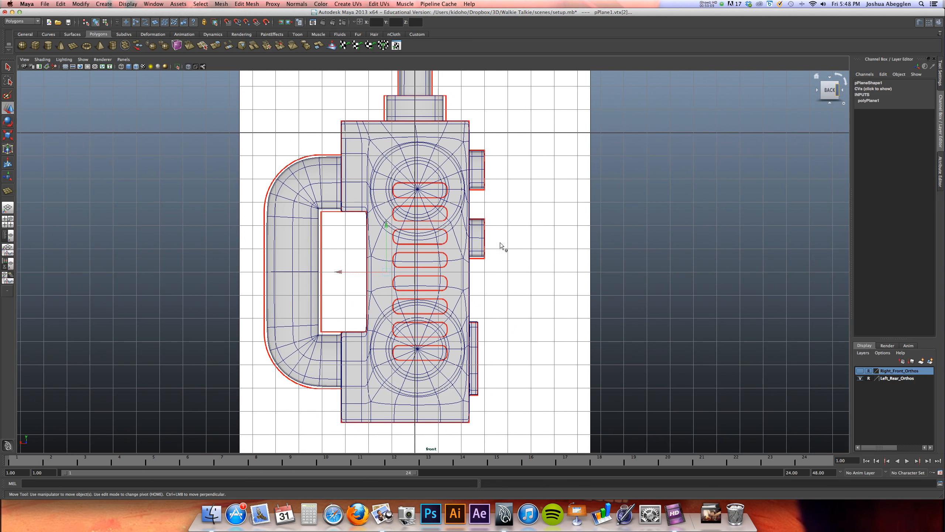
click(940, 77)
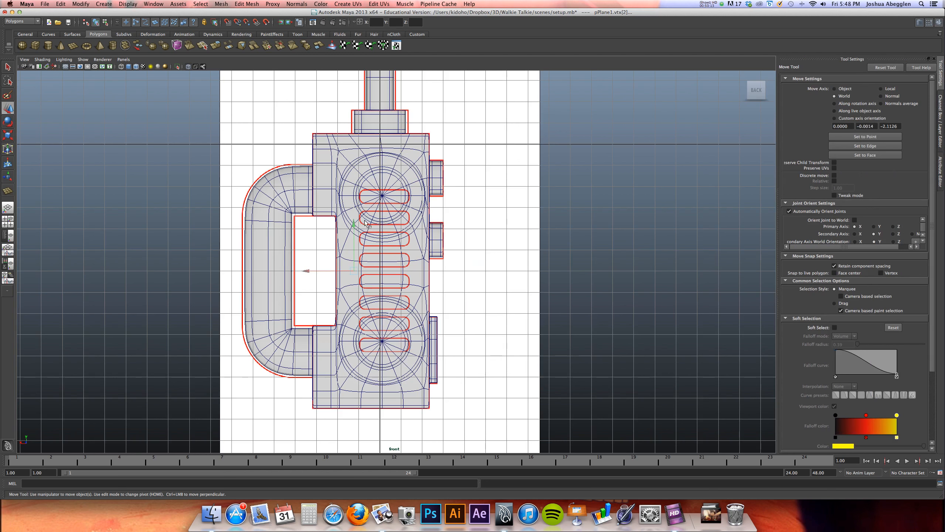
key(space)
drag(731, 141, 640, 141)
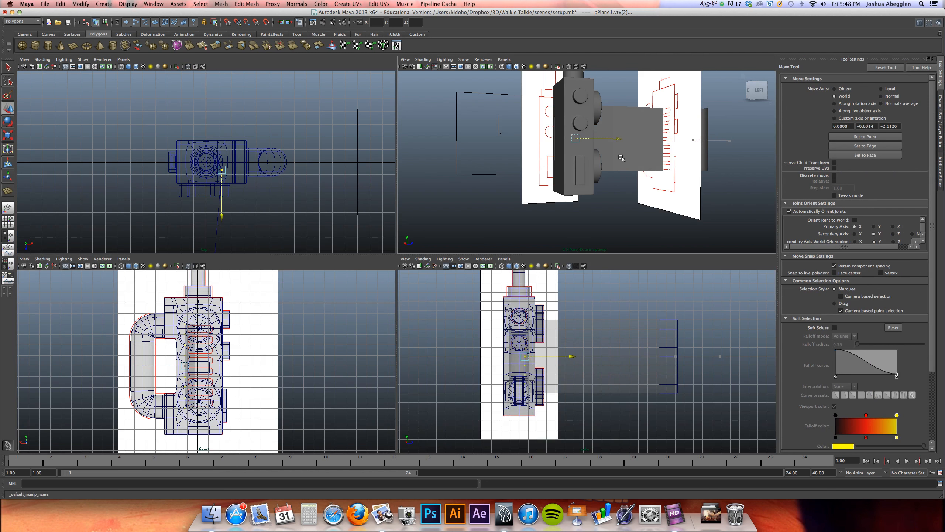
key(ctrl+z)
alt+drag(709, 156, 673, 163)
right_drag(664, 174, 692, 161)
alt+drag(696, 174, 727, 177)
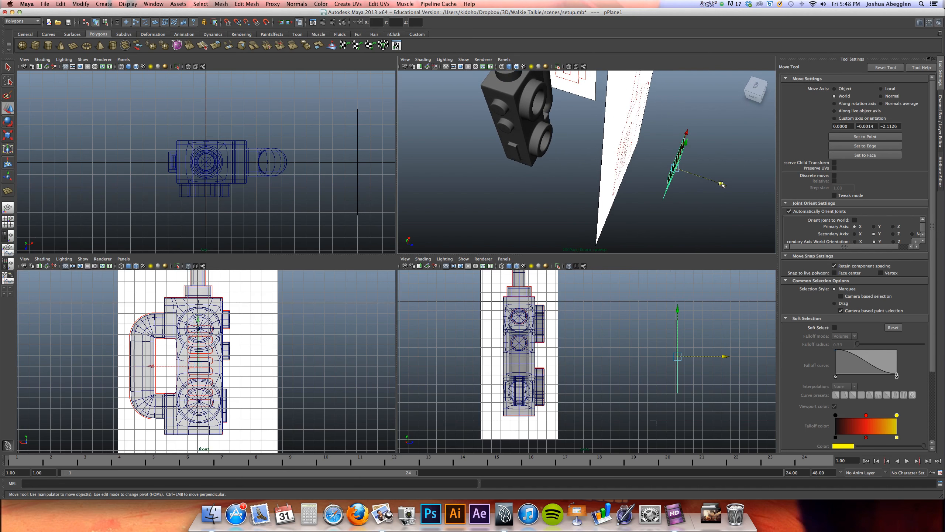
key(z)
key(z)
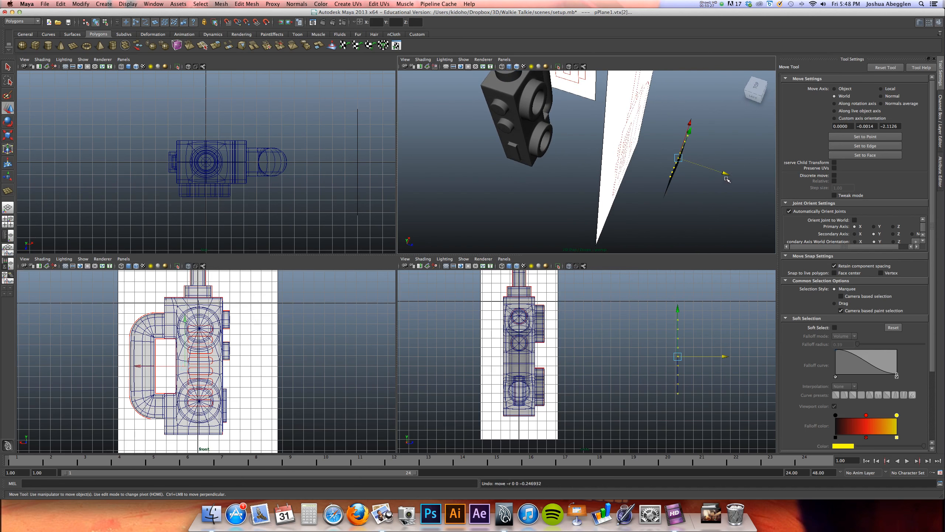
Move the whole slot plane along Z onto the walkie-talkie body and enlarge the back view on the slots
alt+drag(676, 187, 666, 184)
right_drag(672, 192, 665, 220)
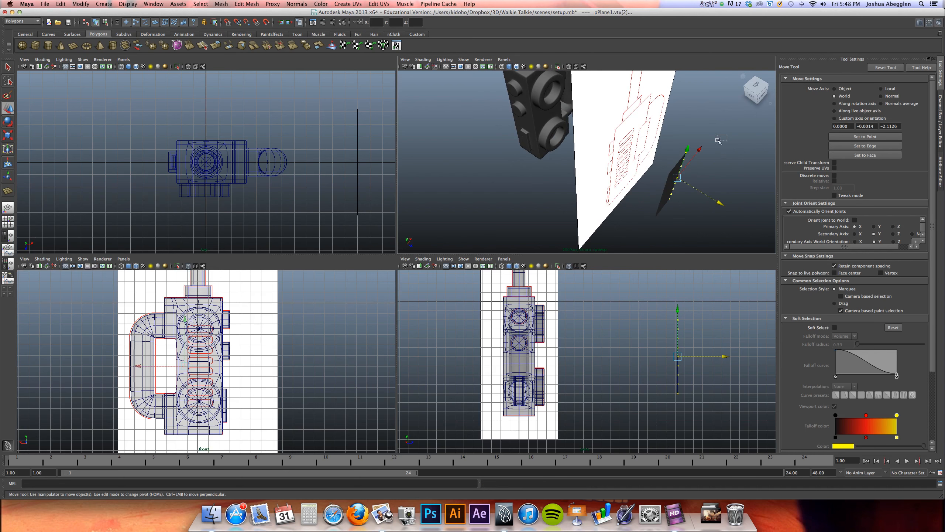
drag(713, 211, 534, 167)
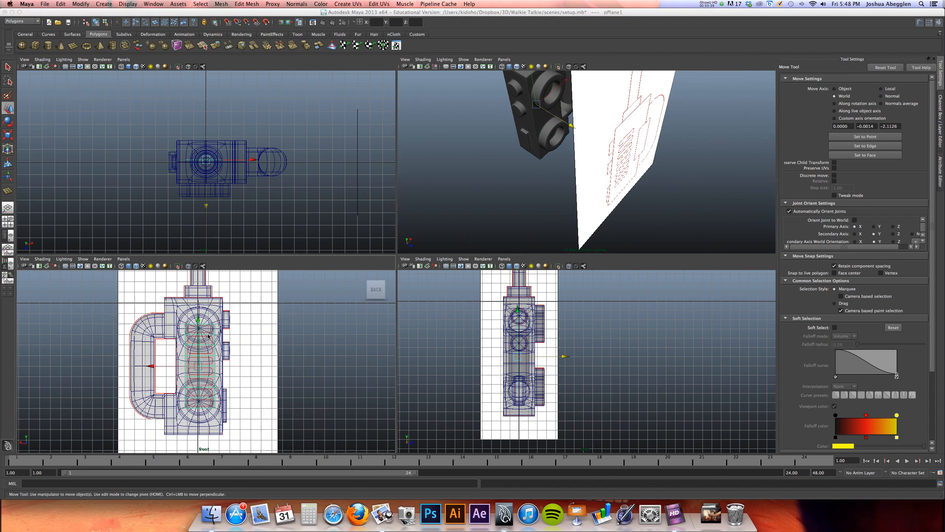
key(space)
alt+right_drag(385, 190, 706, 214)
mouse_move(532, 238)
alt+middle_down()
mouse_move(513, 252)
mouse_move(534, 249)
alt+middle_up()
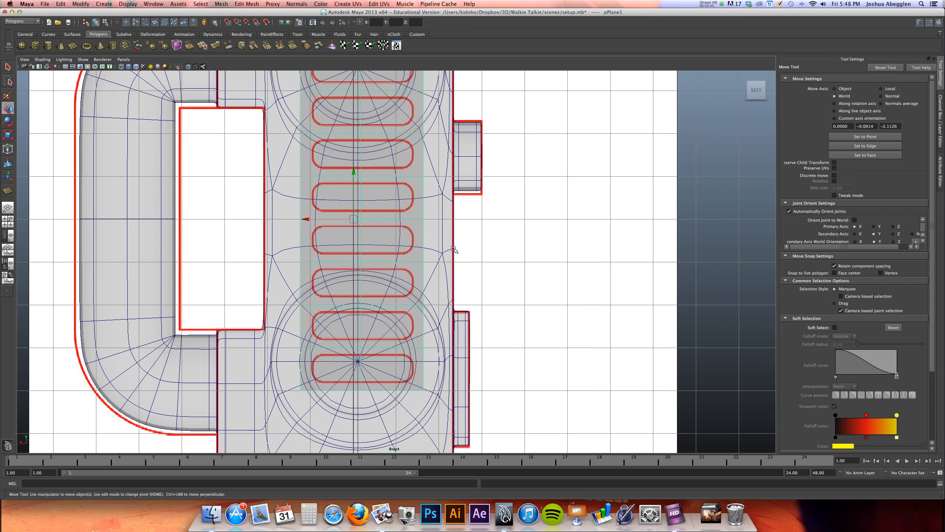
Select the walkie-talkie body and display it without smoothing
click(445, 255)
key(1)
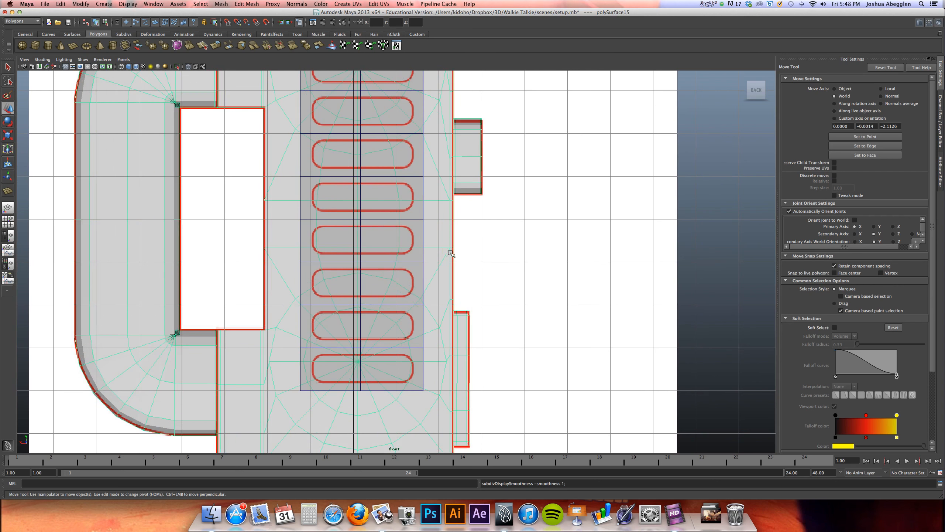
alt+middle_drag(471, 252, 440, 338)
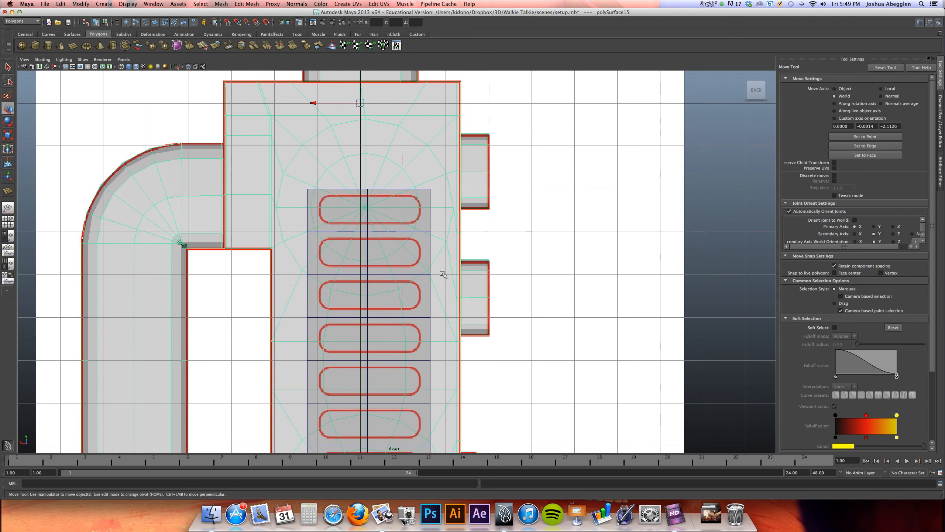
Turn off X-Ray shading in the back view while keeping Wireframe on Shaded active
click(42, 59)
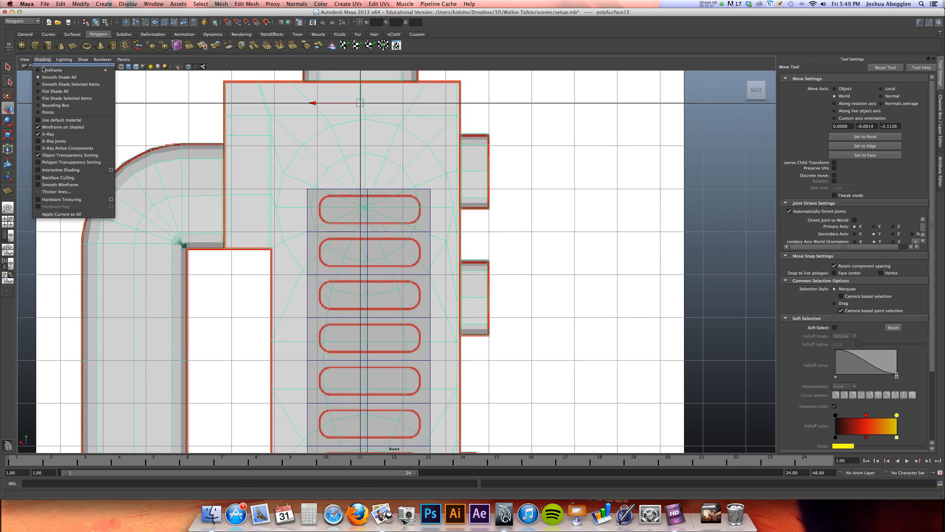
click(64, 127)
click(42, 59)
click(62, 139)
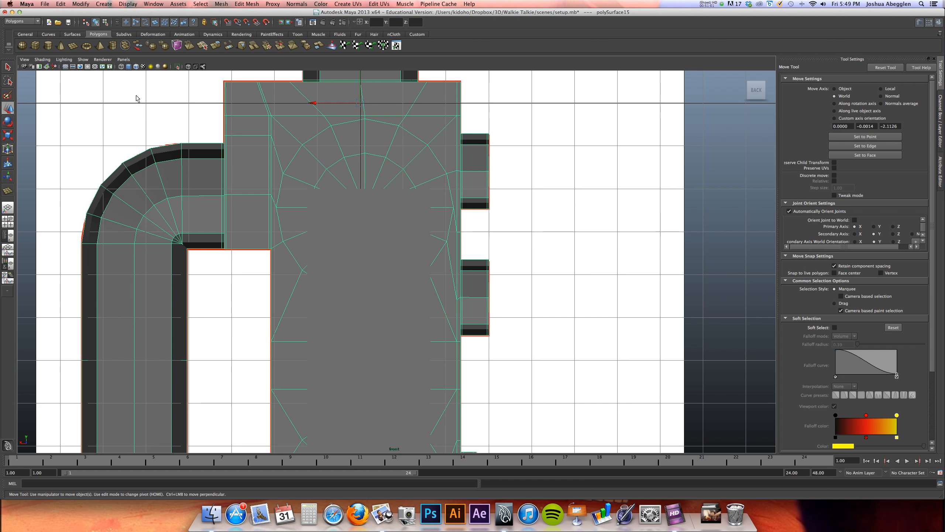
click(369, 265)
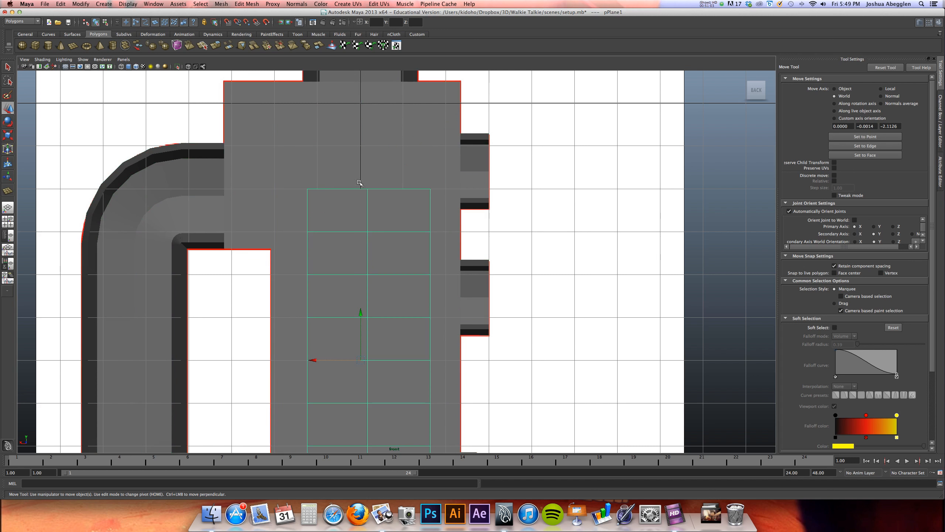
click(42, 59)
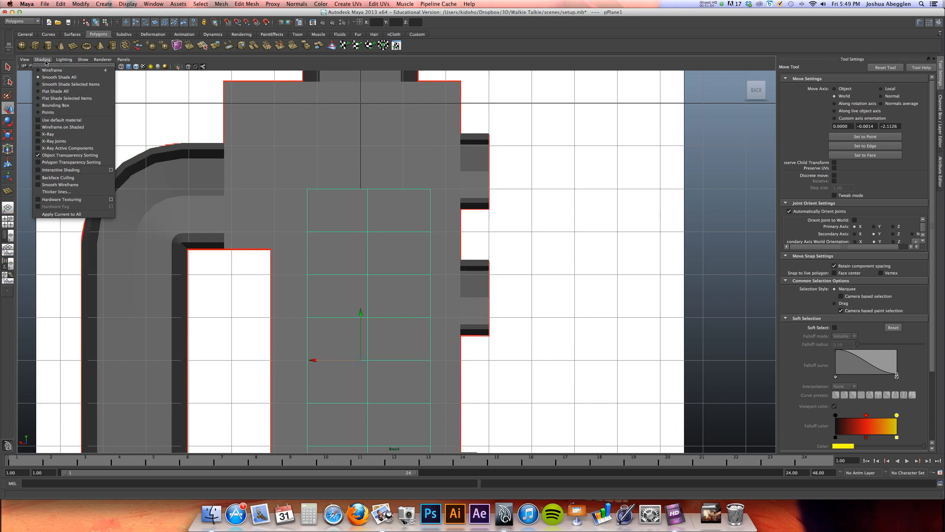
click(63, 128)
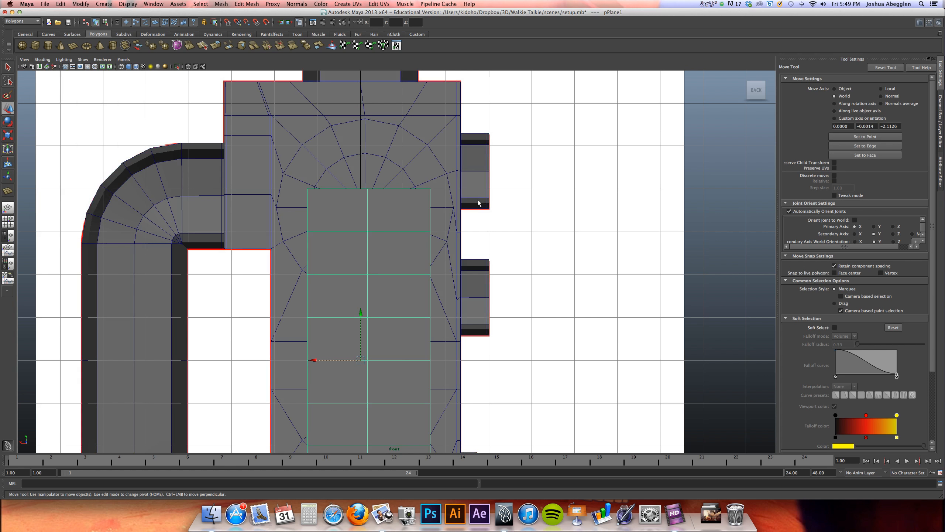
Examine the body's unsmoothed topology from several views, particularly the back face around the speaker slot area
key(space)
alt+drag(583, 152, 545, 171)
click(516, 216)
alt+middle_drag(274, 359, 310, 336)
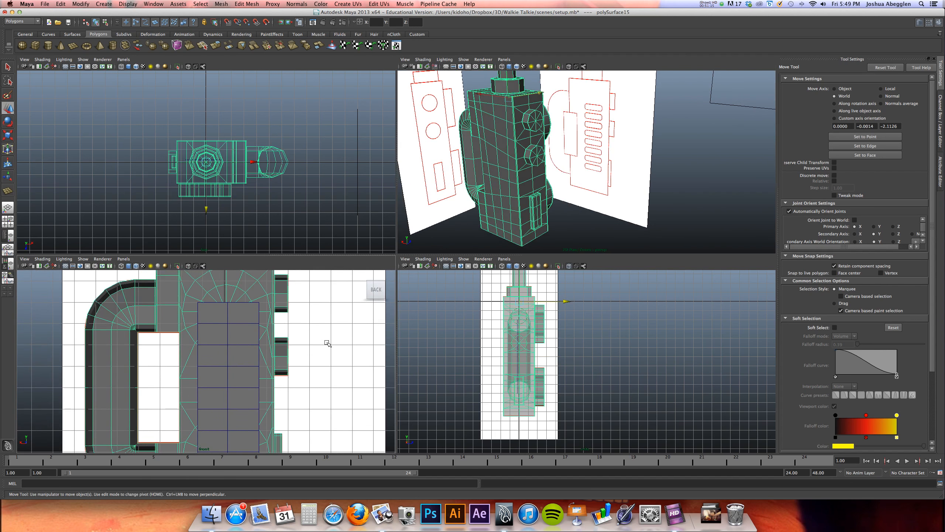
click(327, 342)
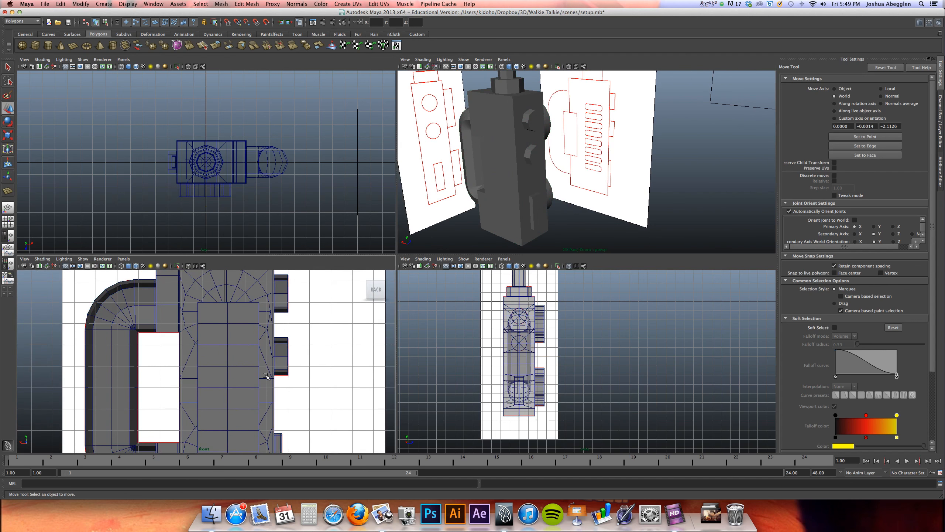
alt+middle_drag(267, 368, 263, 338)
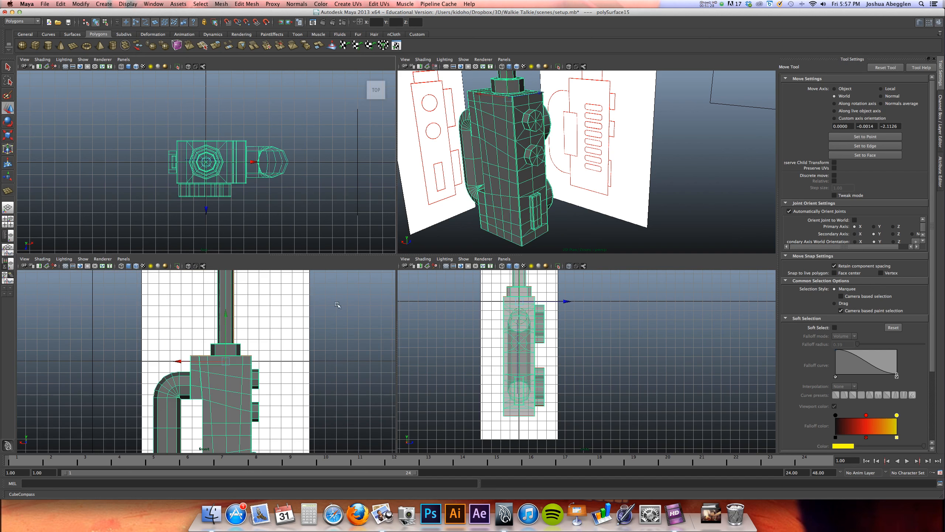
alt+middle_drag(290, 327, 295, 327)
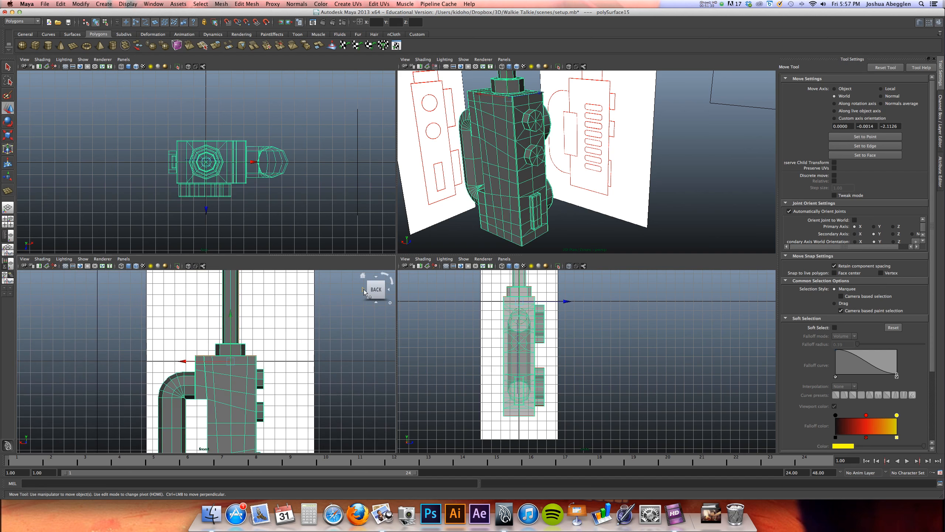
click(364, 290)
click(389, 290)
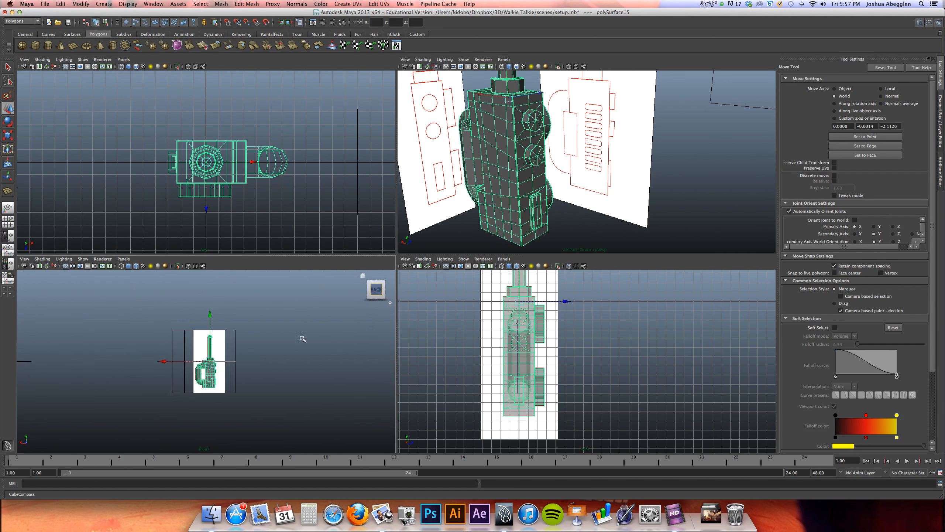
alt+middle_drag(235, 388, 218, 366)
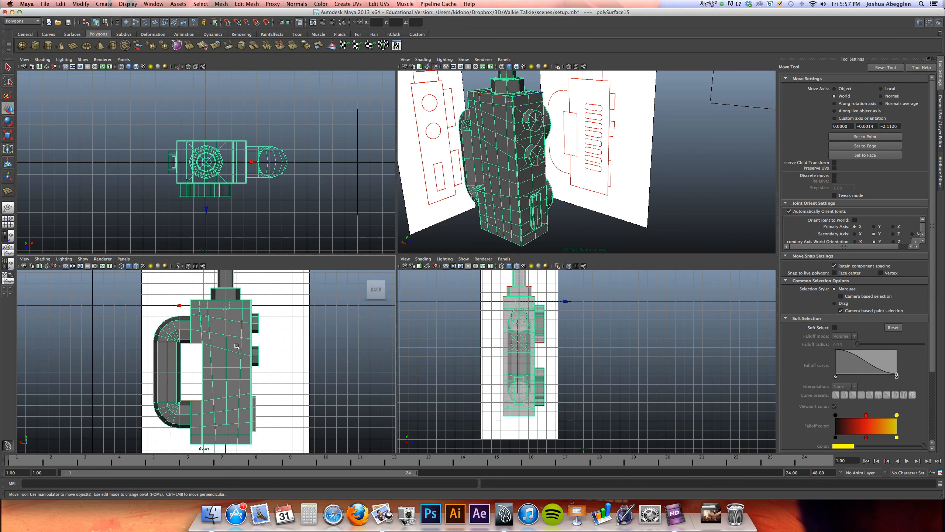
Turn on X-Ray shading in the back view and enlarge that view around the speaker slots
click(43, 259)
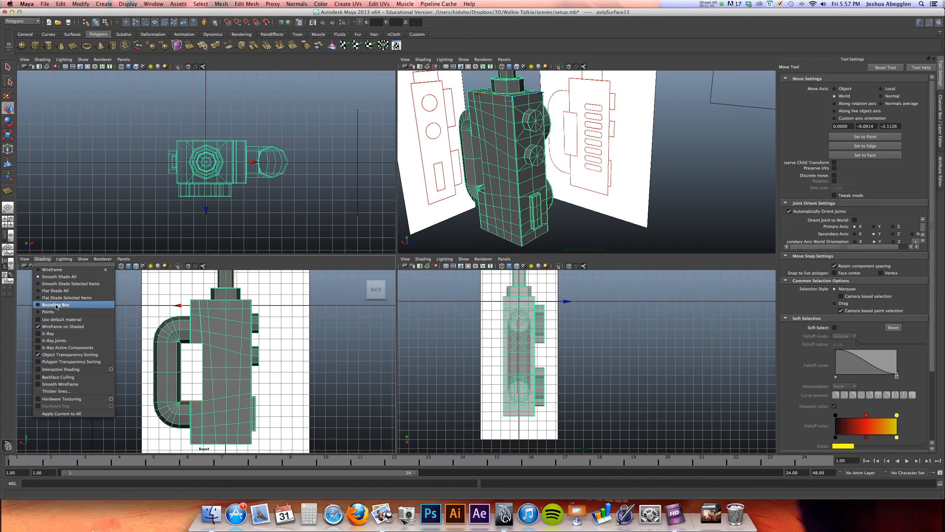
click(65, 334)
key(space)
alt+middle_drag(424, 267, 363, 245)
alt+right_drag(409, 238, 565, 205)
alt+middle_drag(490, 193, 458, 230)
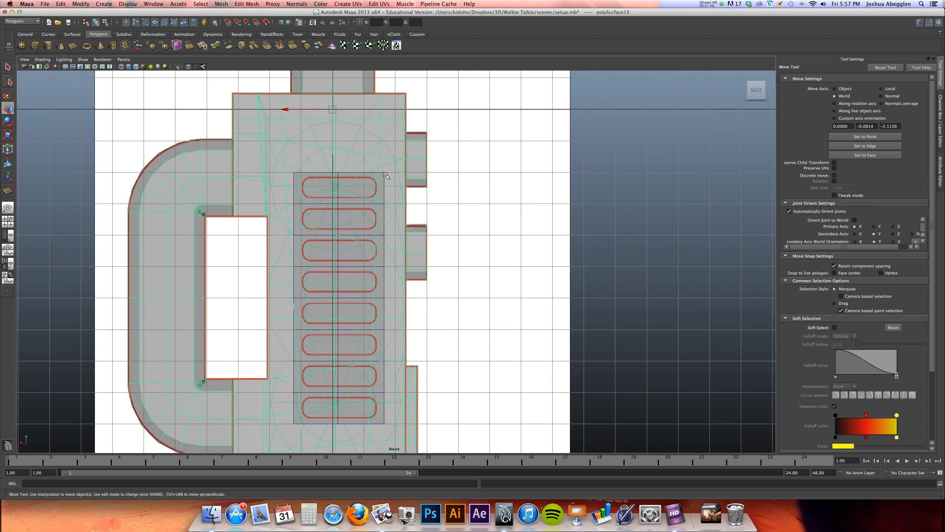
Straighten the vertical edges beside the speaker slots on the button side by horizontal scaling, and align them to the guide plane's side edge
alt+middle_drag(355, 340, 344, 292)
alt+middle_drag(354, 382, 328, 347)
right_drag(337, 362, 340, 347)
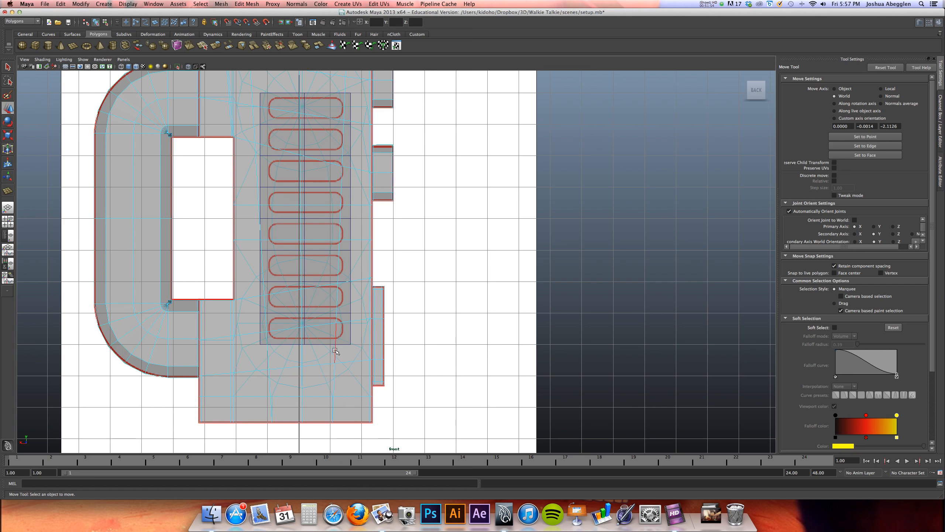
click(335, 350)
alt+middle_drag(357, 149, 349, 190)
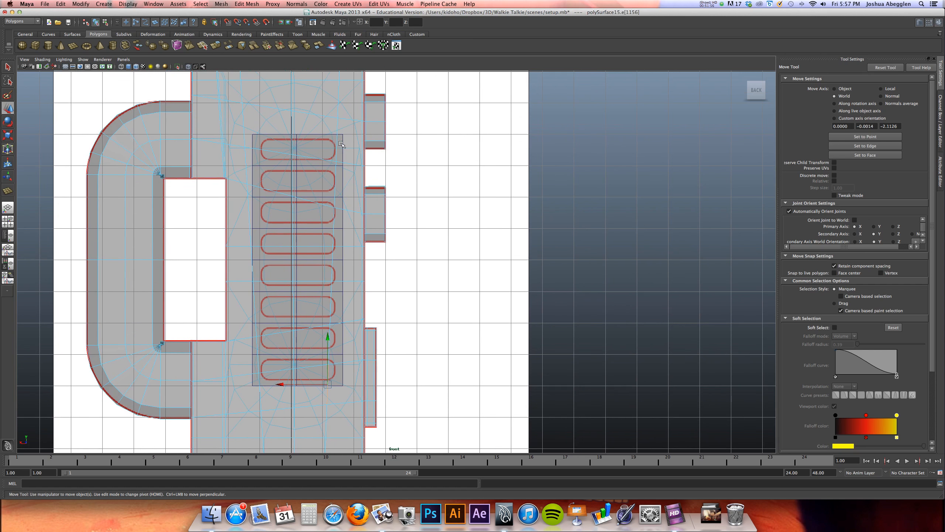
alt+middle_drag(338, 124, 326, 156)
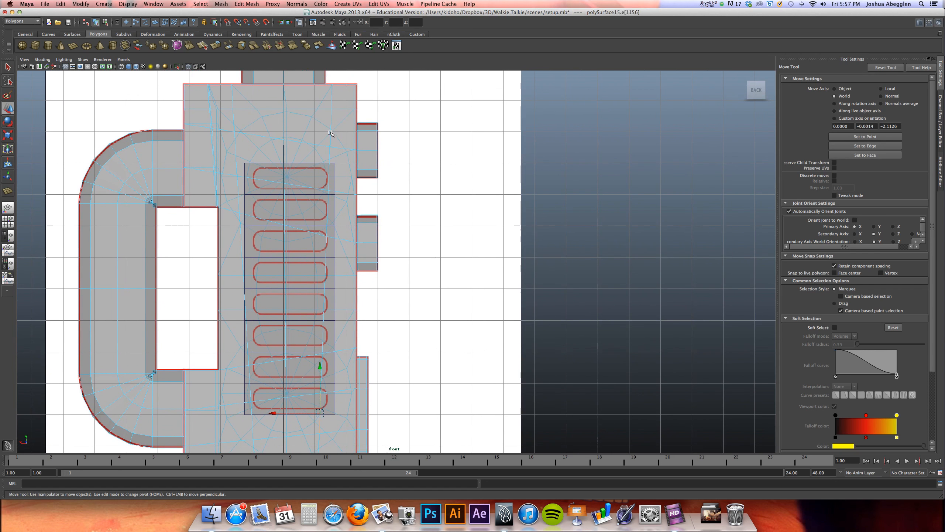
alt+middle_drag(331, 124, 339, 78)
alt+middle_drag(341, 207, 338, 261)
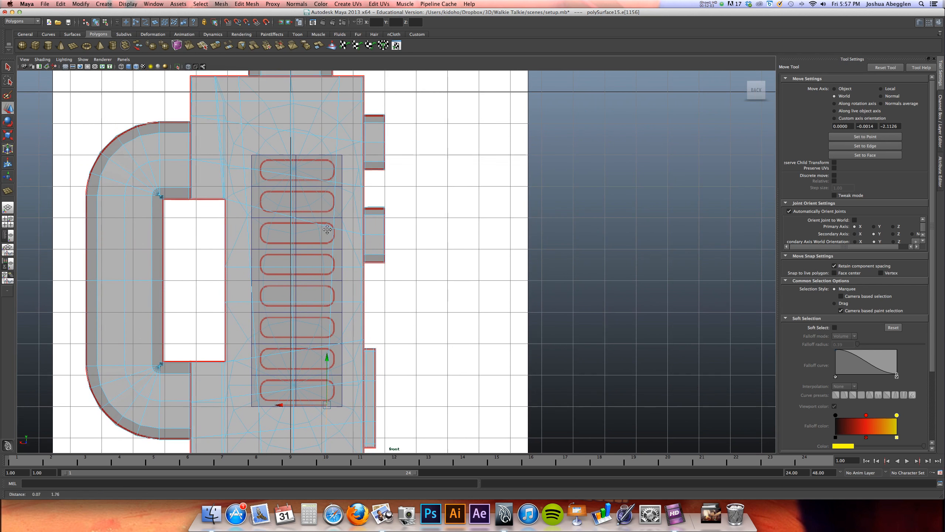
double_click(336, 146)
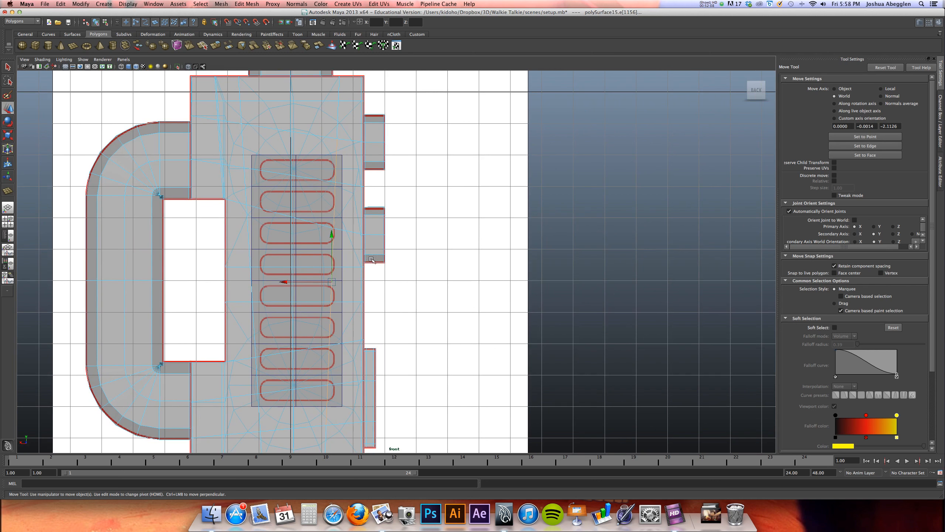
key(e)
key(r)
drag(398, 282, 330, 282)
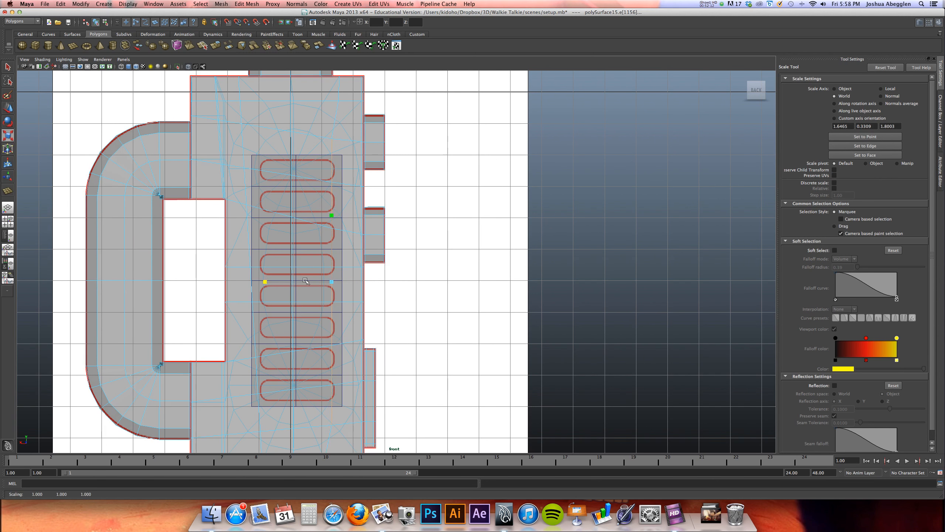
drag(265, 282, 332, 282)
key(w)
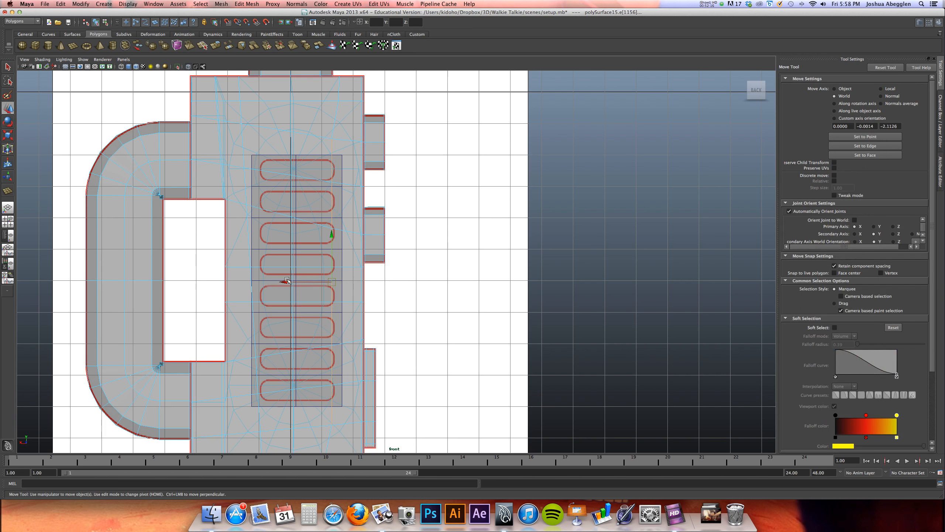
drag(286, 281, 296, 284)
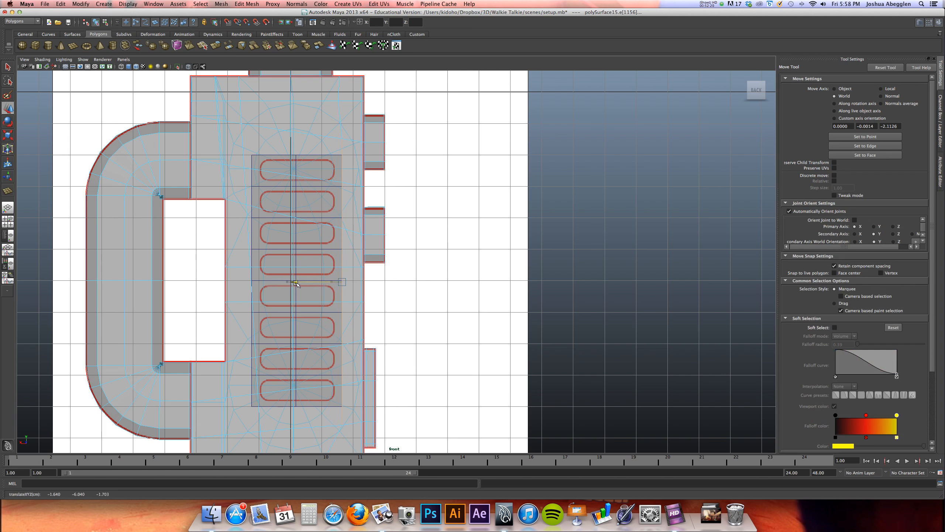
Straighten the vertical edges beside the speaker slots on the handle side and align them to the guide plane's opposite side edge
alt+middle_drag(327, 202, 340, 200)
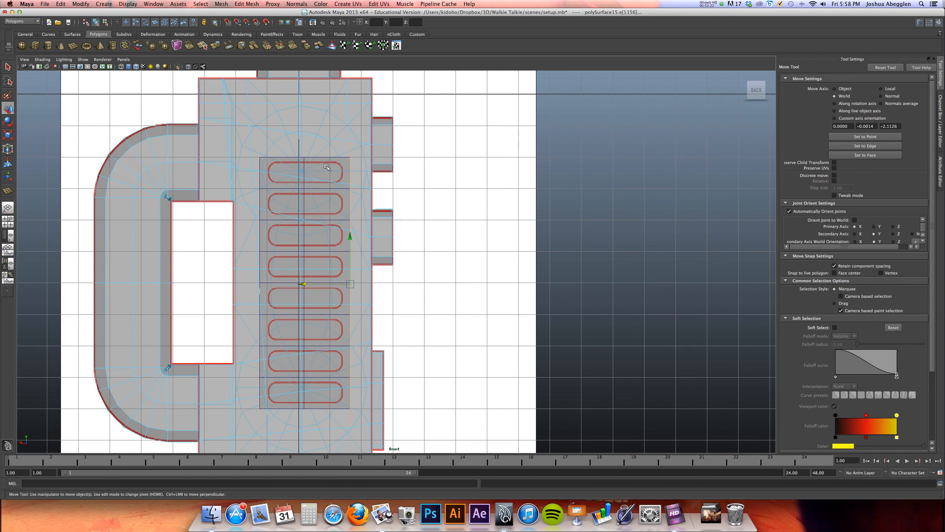
click(252, 162)
alt+middle_drag(260, 200, 264, 175)
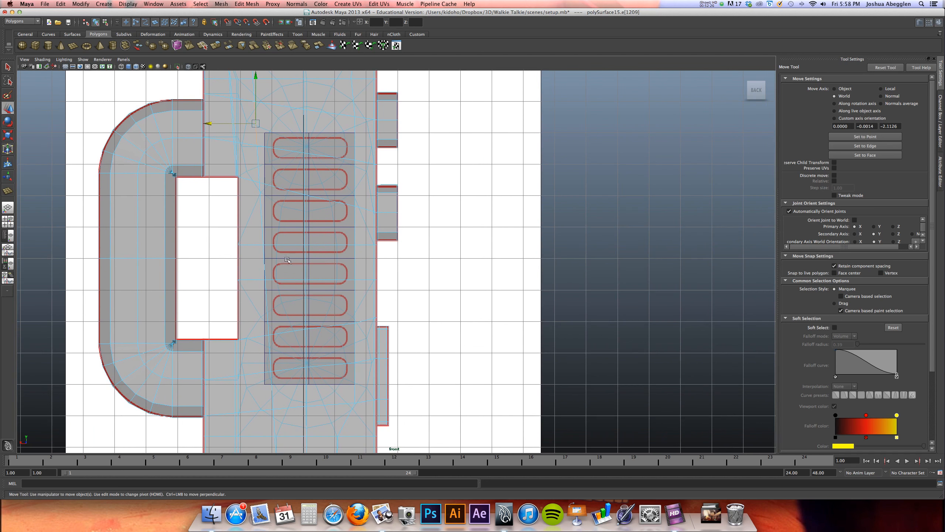
shift+click(272, 392)
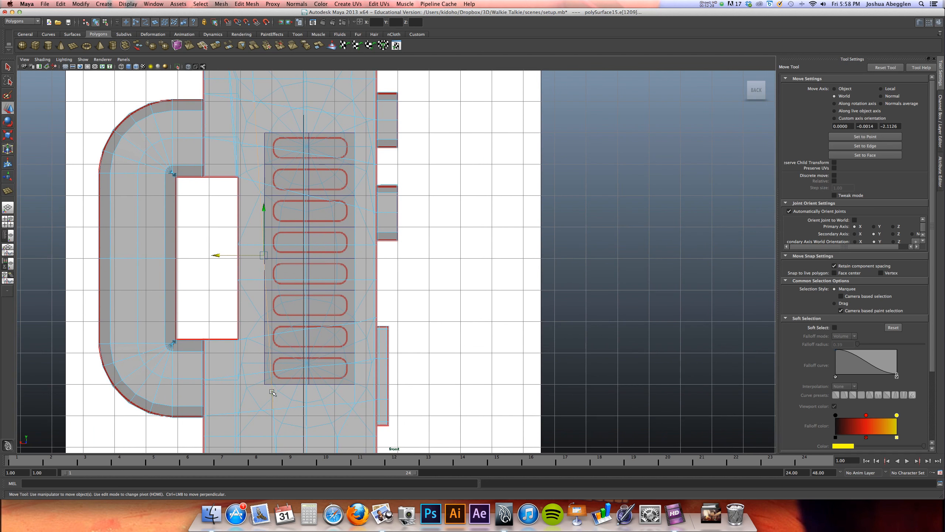
key(r)
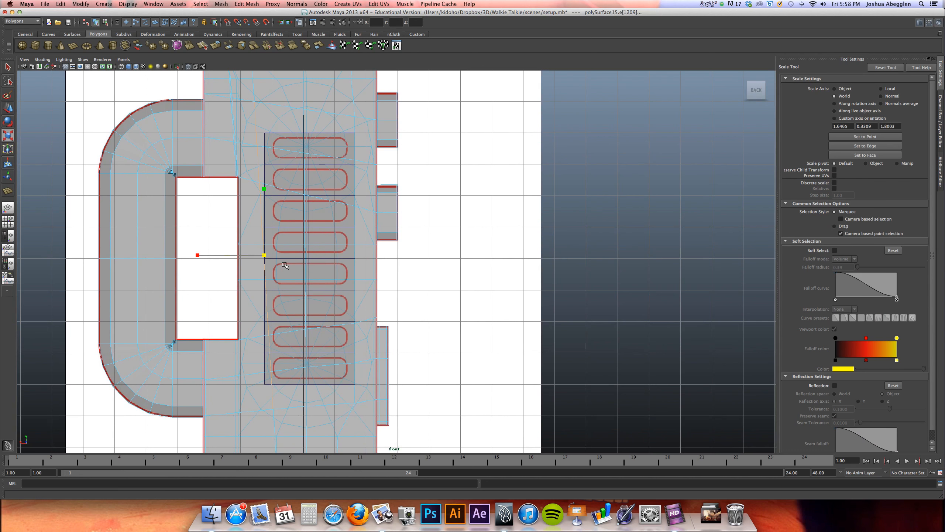
drag(197, 255, 263, 256)
key(w)
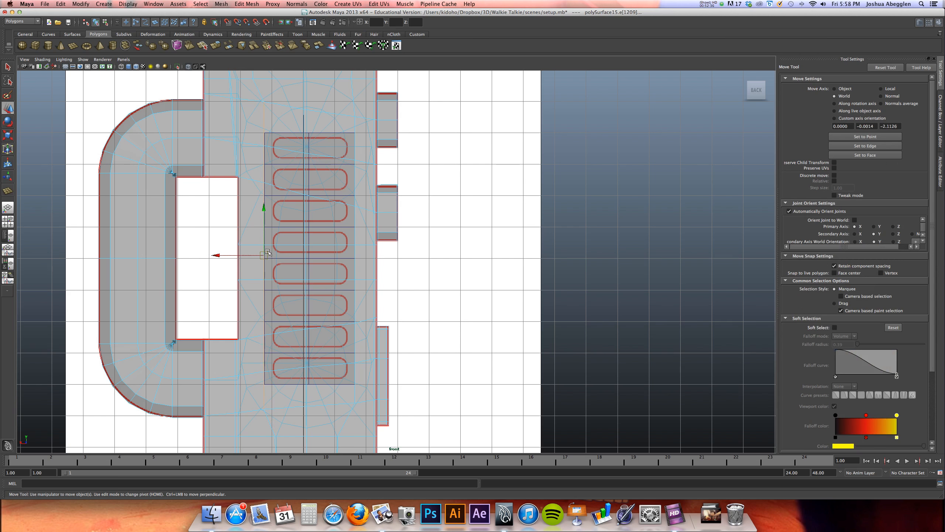
drag(249, 256, 250, 256)
Flatten the slanted edge loop just above the speaker slots into a horizontal line and snap it to the guide plane's top edge at Y -2
alt+middle_drag(282, 203, 262, 254)
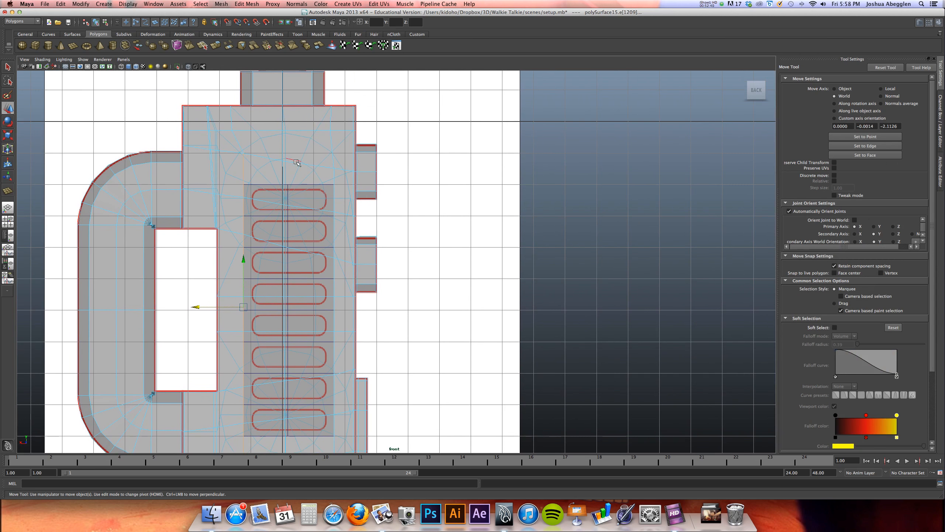
click(280, 160)
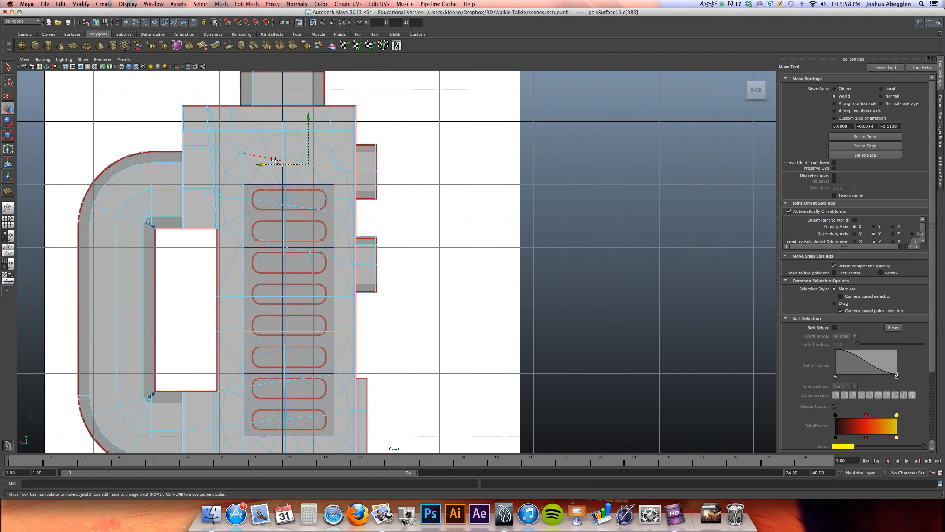
shift+click(273, 159)
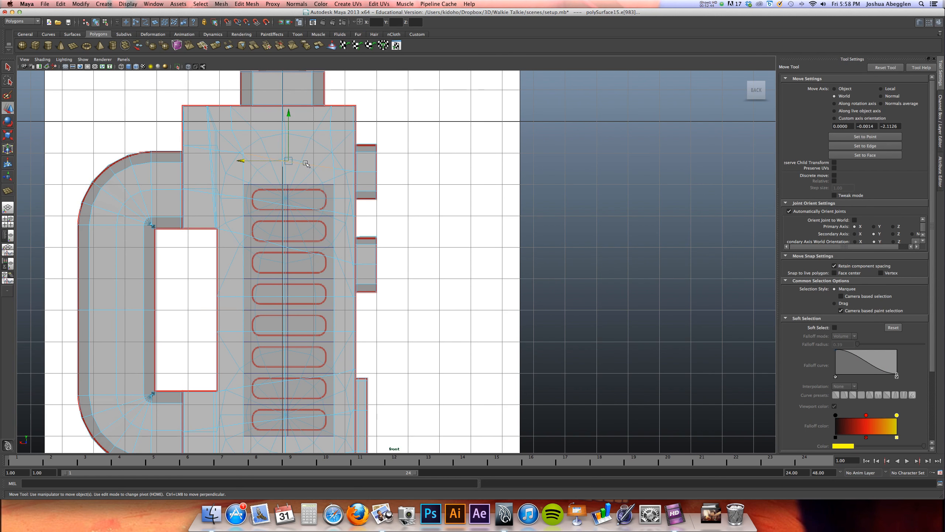
key(t)
key(r)
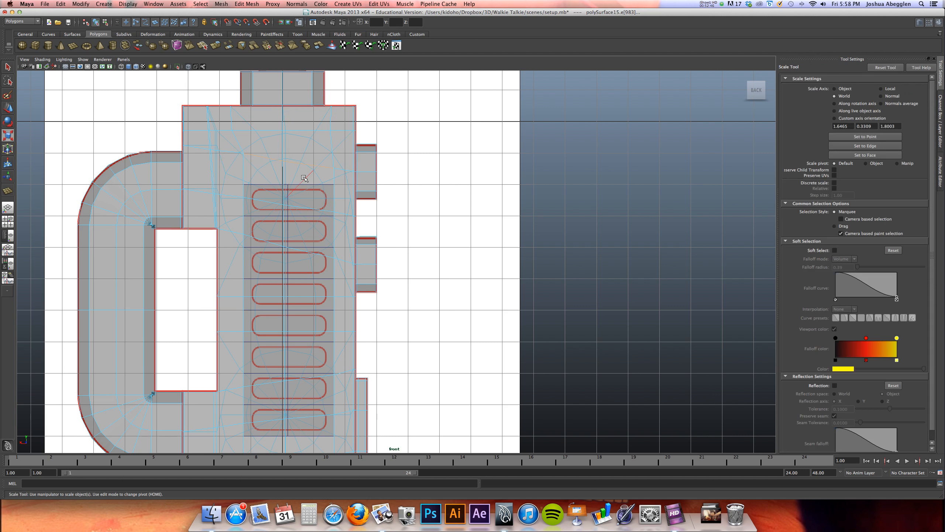
drag(289, 226, 293, 161)
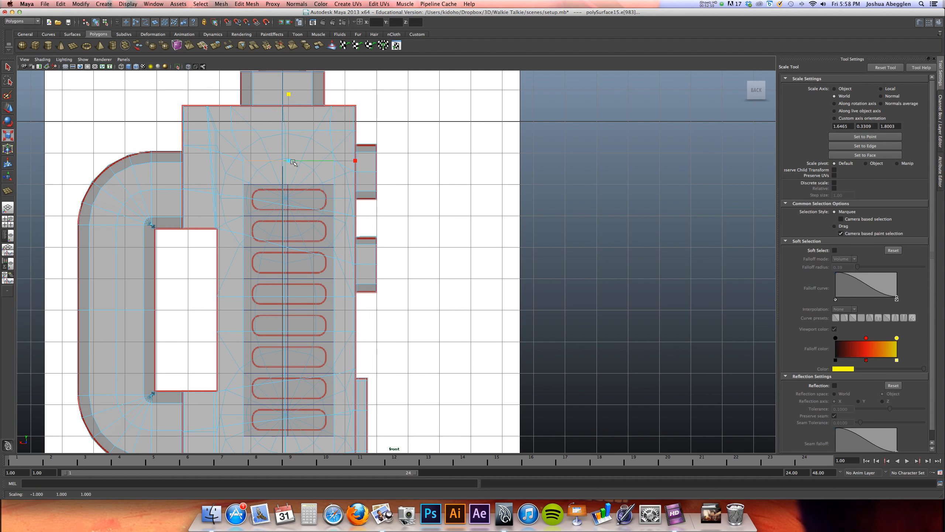
drag(290, 94, 292, 161)
key(w)
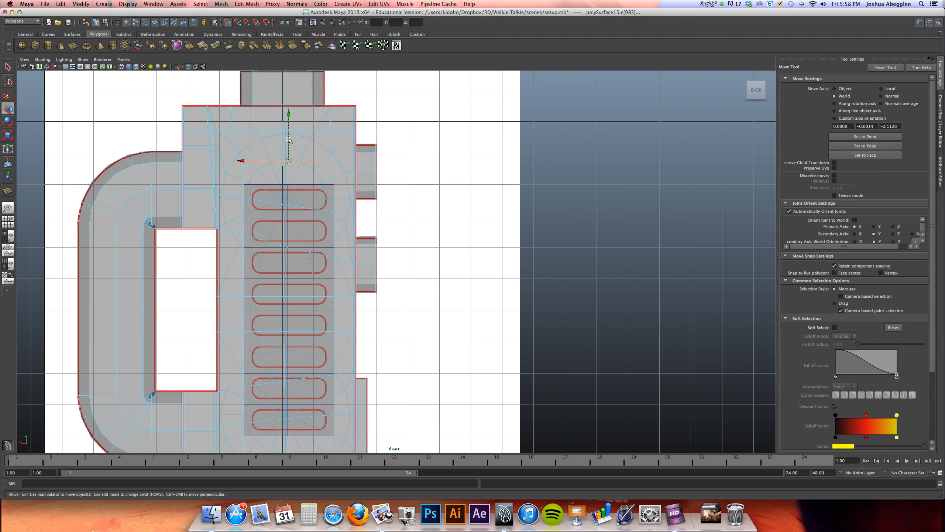
drag(290, 140, 289, 165)
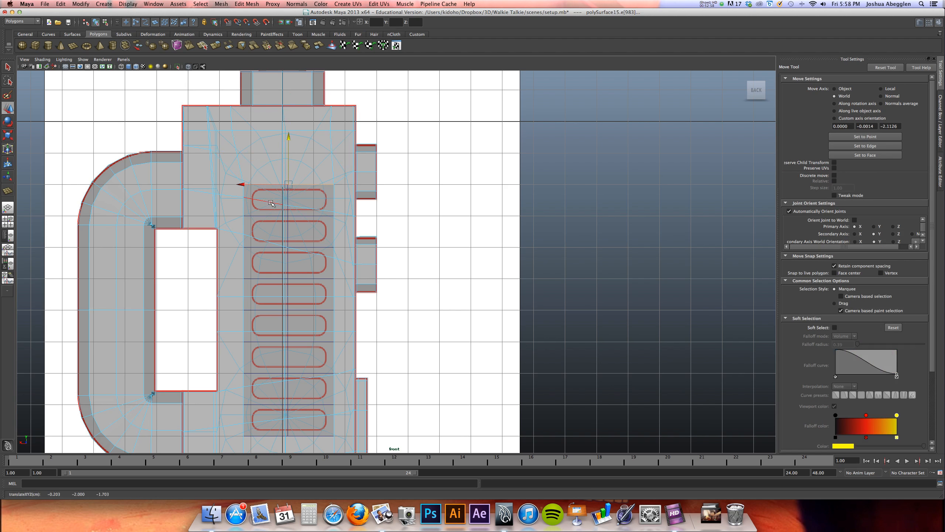
Flatten the slanted edge loop crossing the first speaker slot and snap it down to the guide line between the first and second slots
click(268, 202)
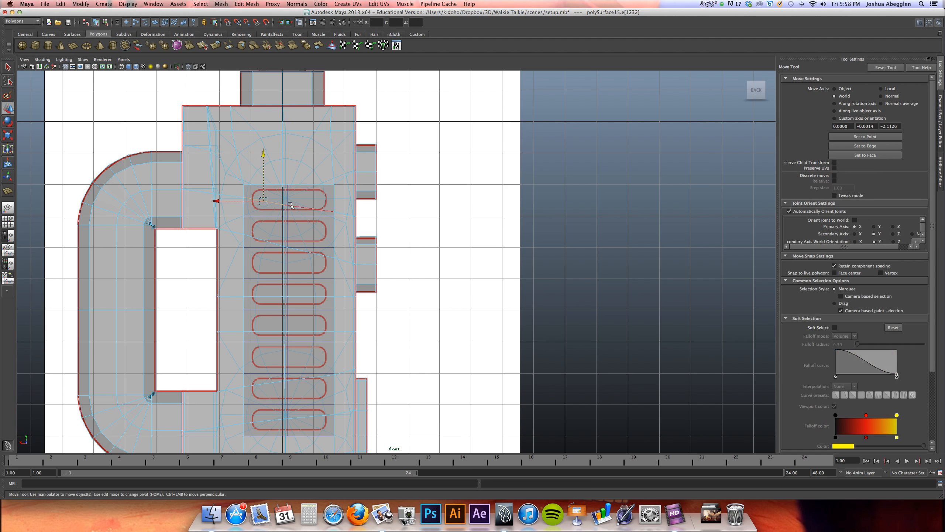
double_click(317, 210)
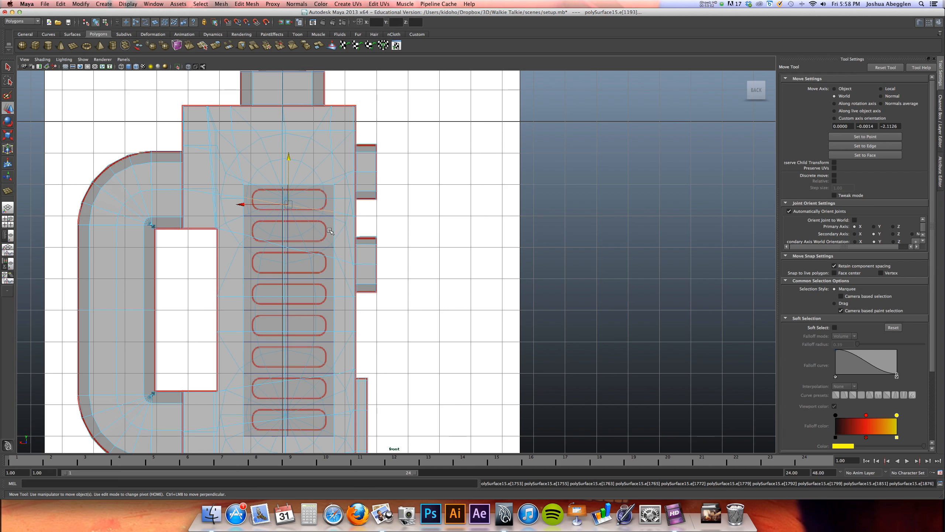
key(r)
drag(288, 272, 288, 272)
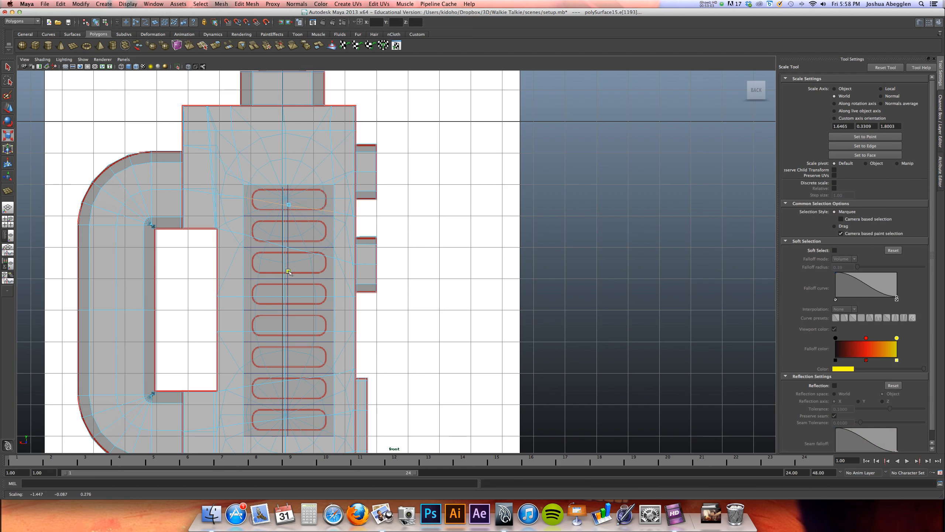
drag(289, 205, 299, 203)
click(289, 205)
key(w)
key(x)
drag(289, 158, 289, 216)
Flatten the edge loop between the second and third speaker slots and snap it to the guide line at Y -4
click(277, 246)
double_click(298, 252)
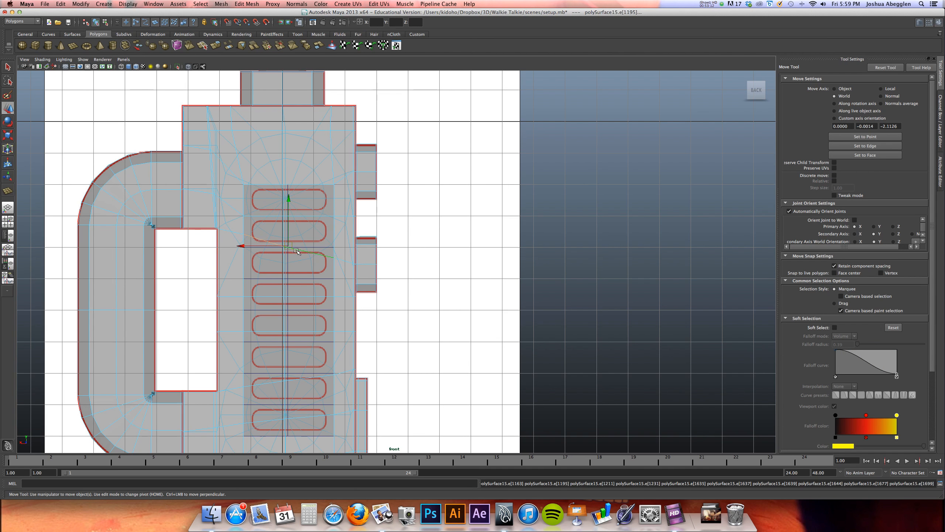
key(r)
drag(289, 314, 293, 249)
drag(290, 314, 288, 269)
key(w)
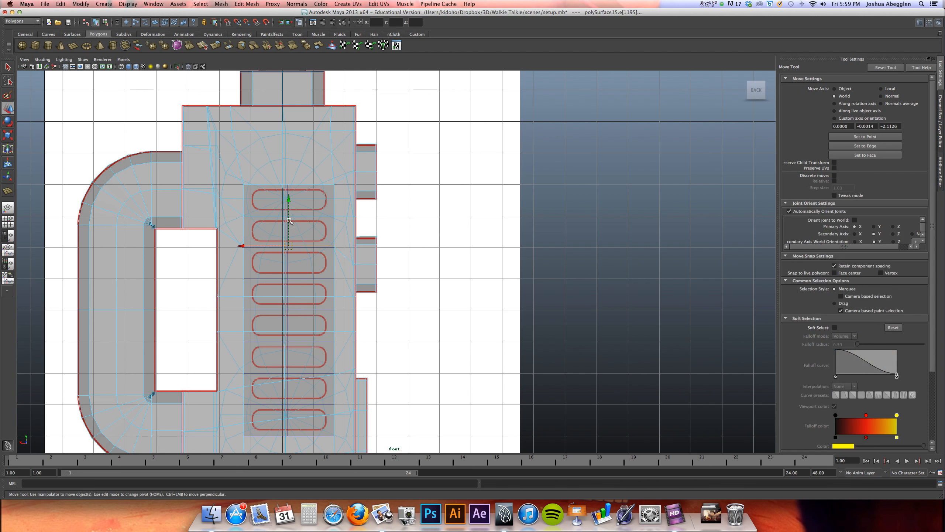
drag(287, 239, 288, 247)
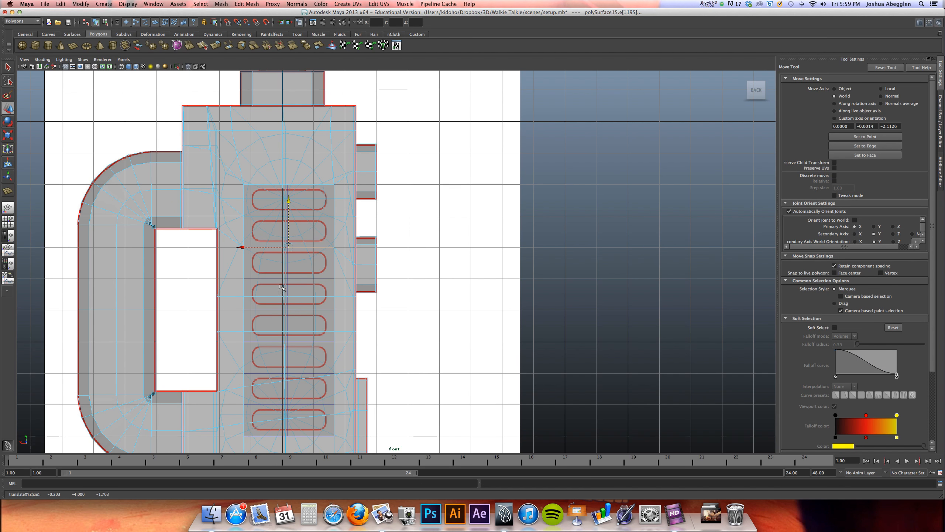
Select the edge row crossing the fourth speaker slot and inspect it on the body in the perspective view
alt+middle_drag(301, 297, 302, 251)
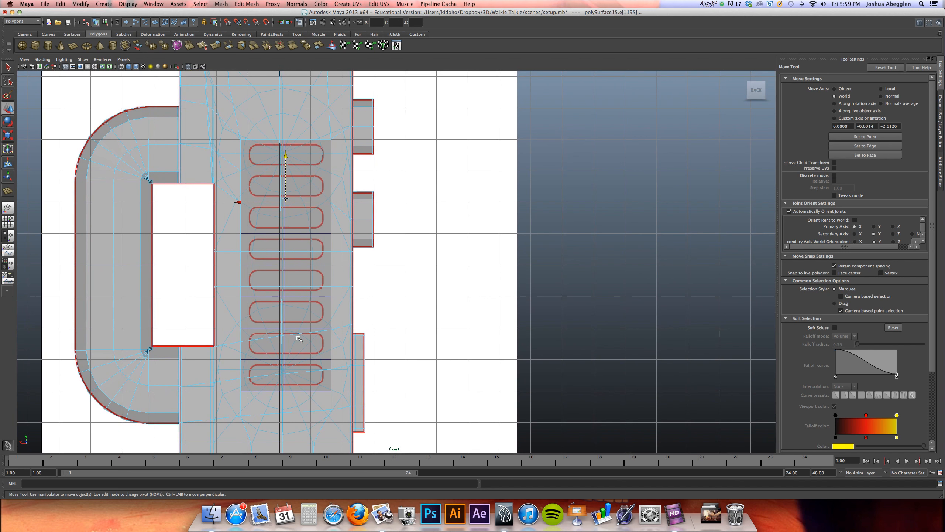
alt+middle_drag(280, 363, 278, 335)
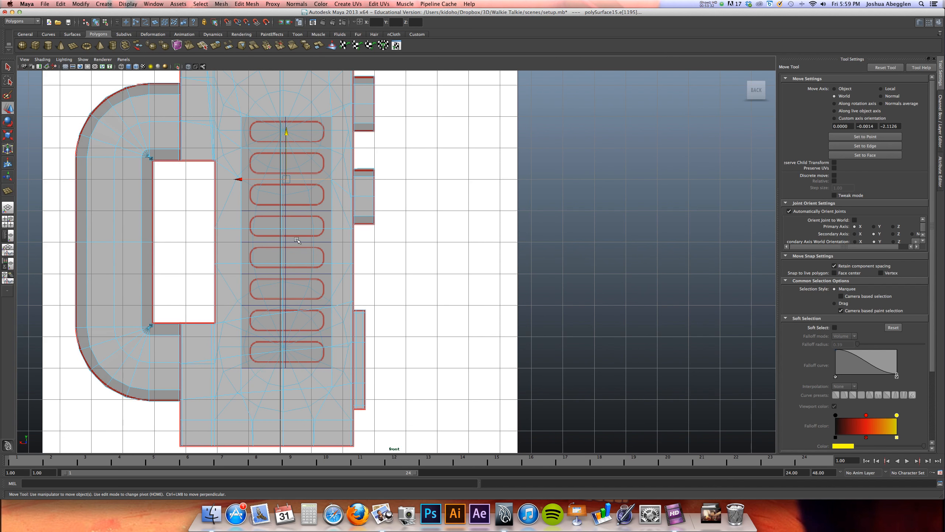
click(300, 229)
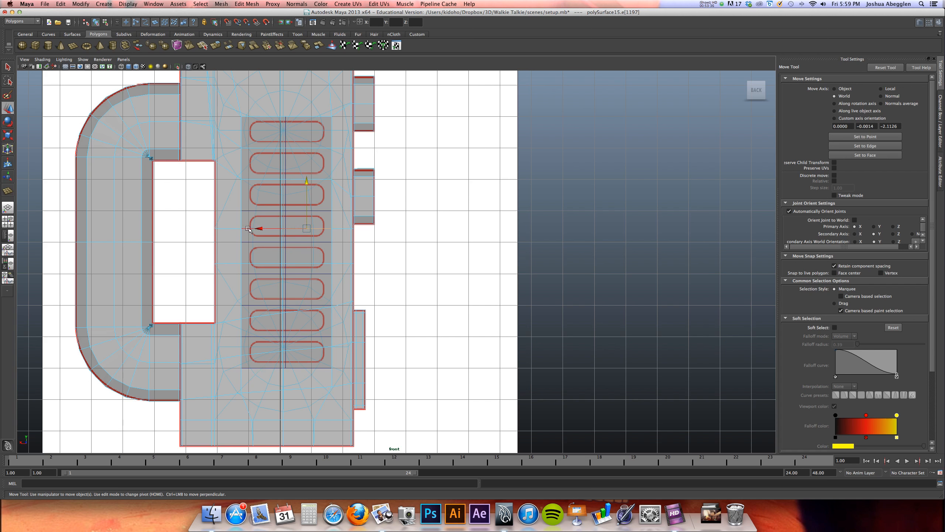
key(space)
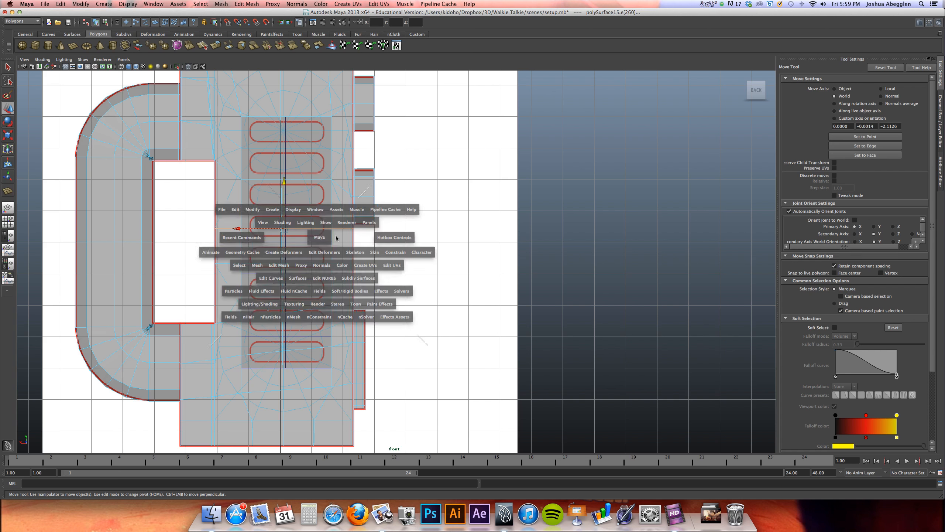
key(space)
alt+drag(528, 178, 442, 196)
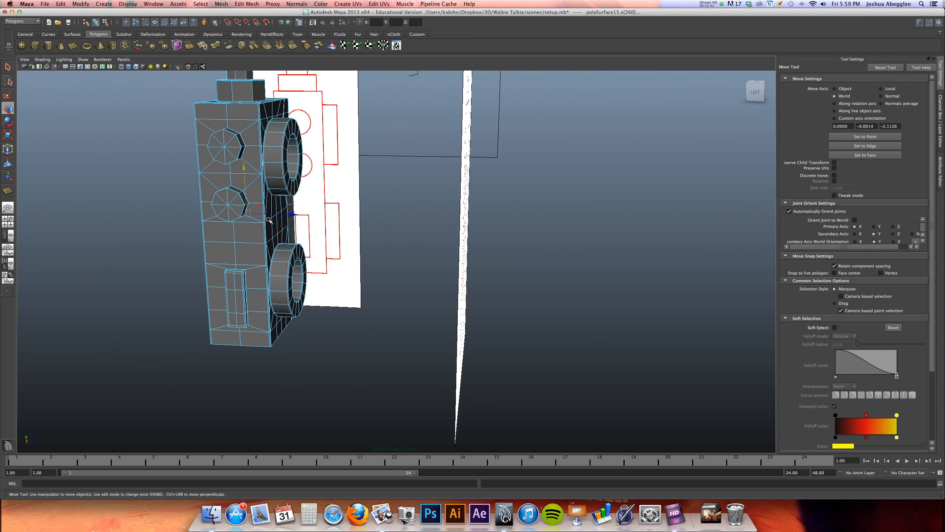
mouse_move(277, 223)
alt+mouse_down()
mouse_move(261, 224)
mouse_move(293, 222)
mouse_move(279, 224)
alt+mouse_up()
key(space)
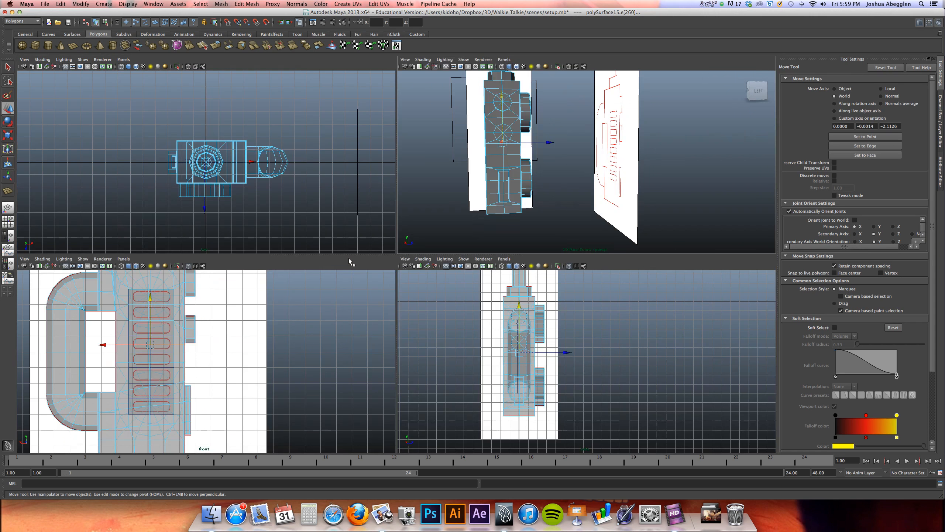
Select the edge row crossing the fourth speaker slot and snap it up to the guide line between the third and fourth slots
key(space)
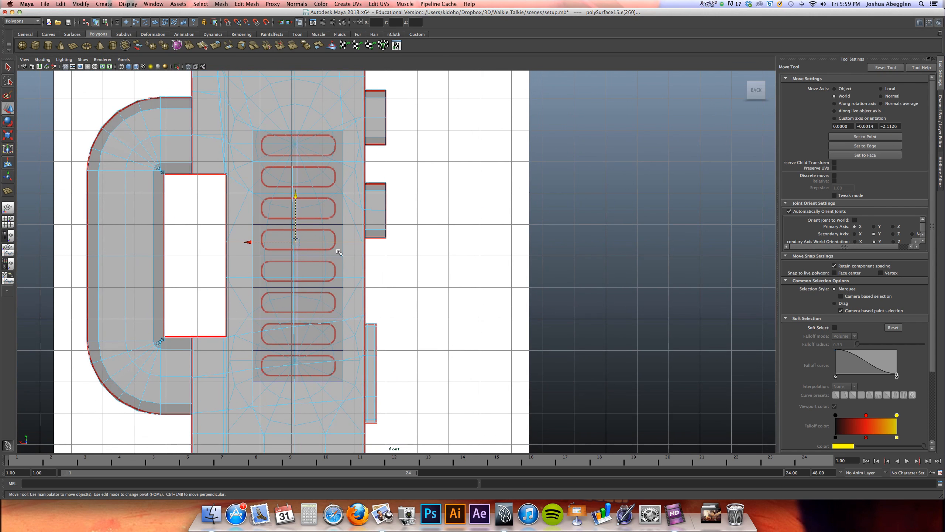
right_click(345, 250)
right_drag(348, 253, 313, 250)
drag(220, 240, 368, 256)
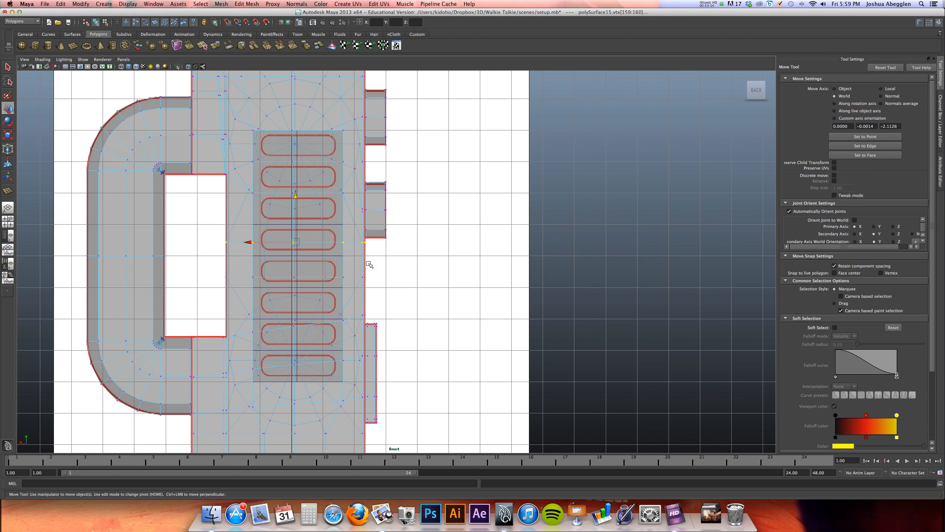
alt+middle_drag(308, 195, 329, 204)
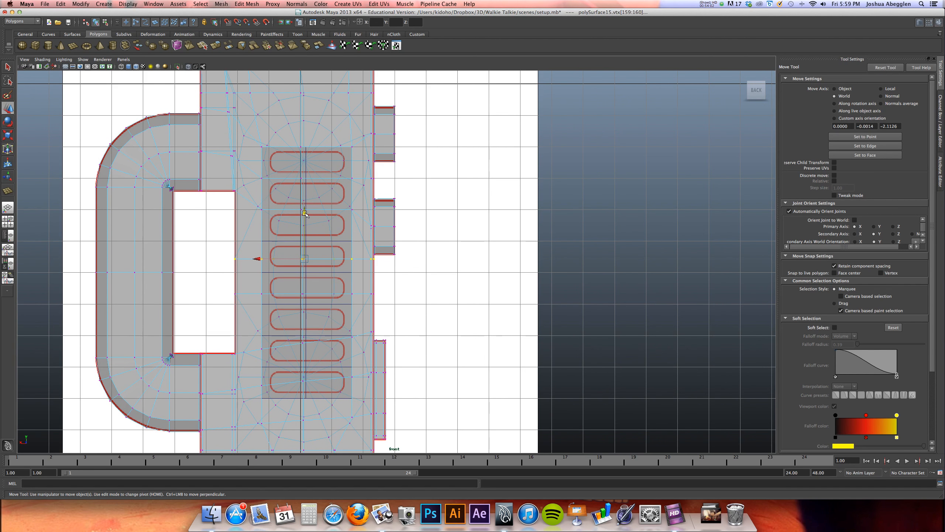
right_drag(337, 249, 320, 241)
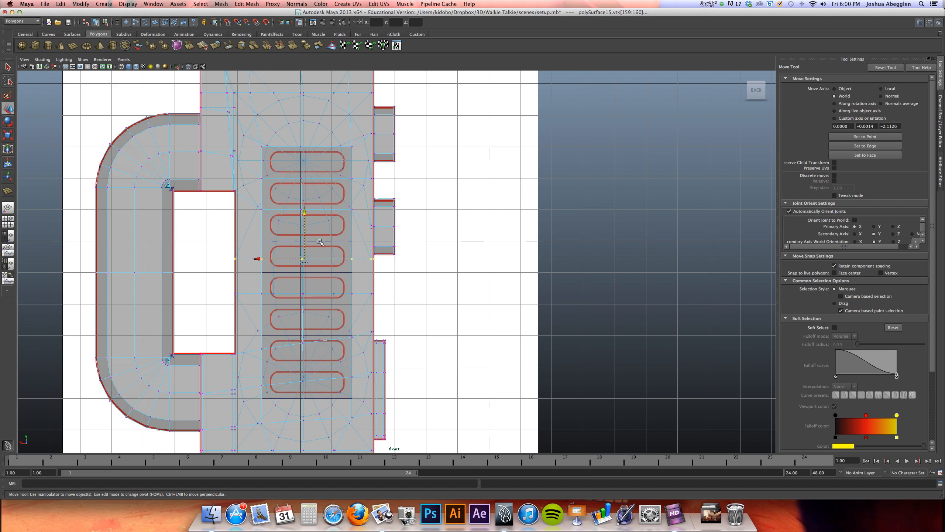
click(346, 257)
click(360, 255)
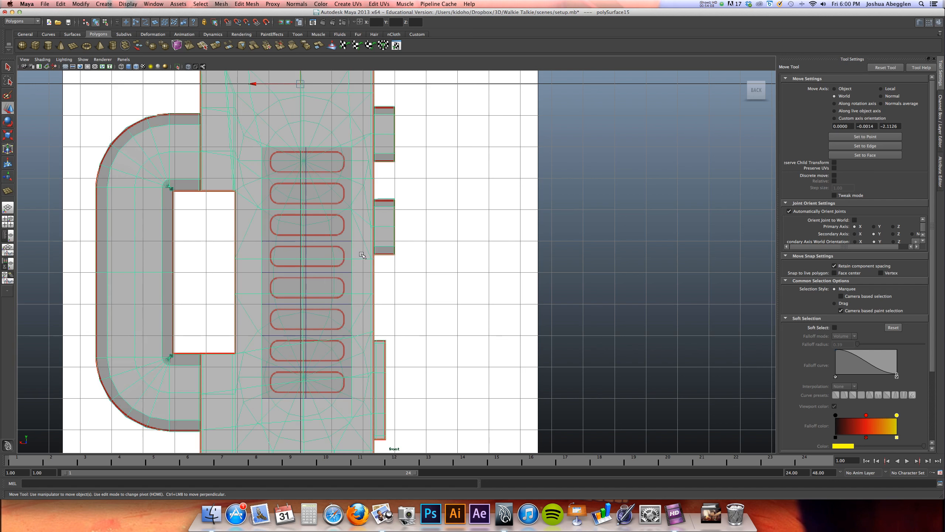
right_drag(361, 253, 360, 232)
click(338, 258)
shift+click(301, 231)
drag(309, 234, 319, 213)
alt+middle_drag(318, 213, 310, 178)
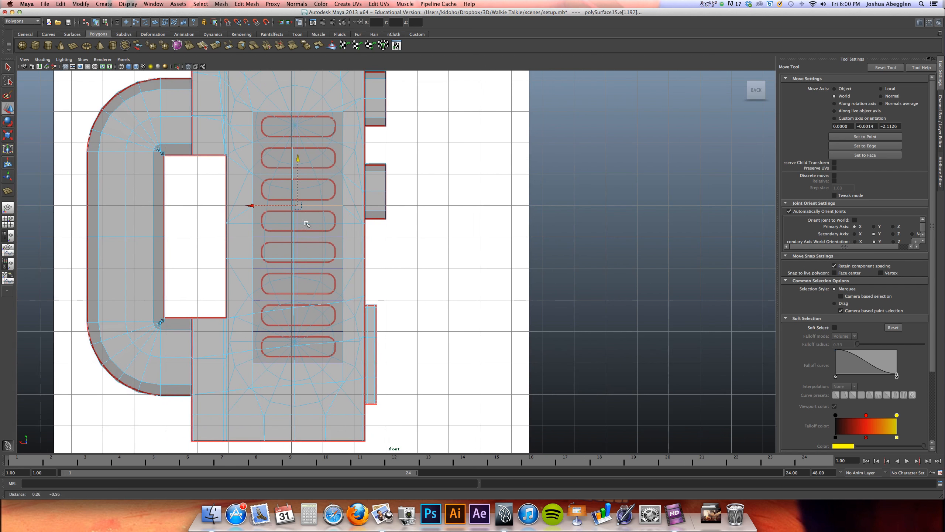
Select the edge row crossing the fifth speaker slot and snap it down to the guide line between the fifth and sixth slots
click(316, 258)
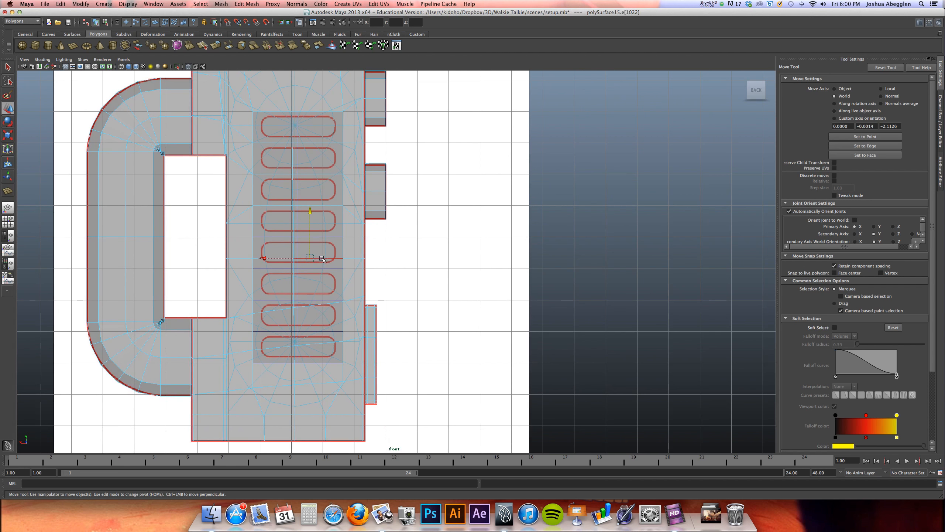
click(321, 259)
key(z)
shift+click(260, 258)
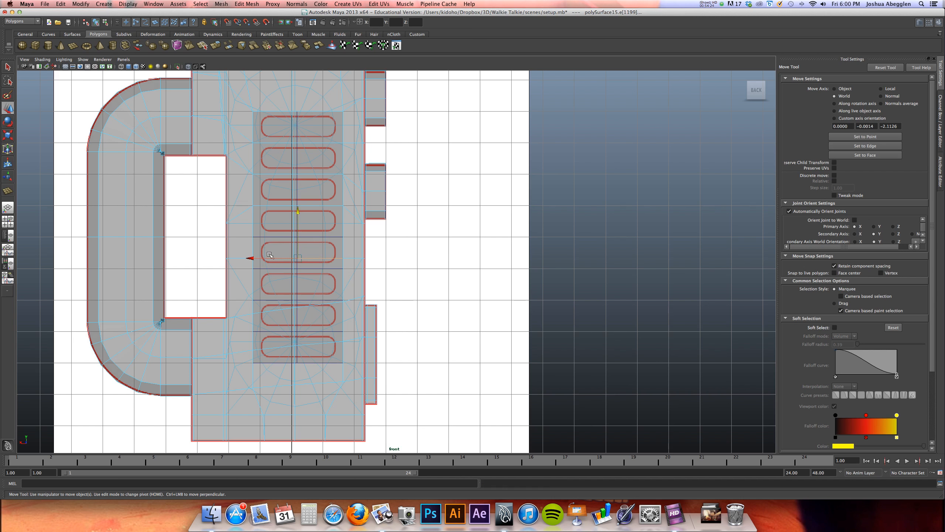
key(x)
drag(298, 214, 299, 261)
Flatten the slanted edge row crossing the seventh speaker slot and snap it up to the guide line at Y -8
alt+middle_drag(306, 242, 313, 218)
alt+right_drag(313, 219, 520, 237)
alt+middle_drag(422, 251, 441, 230)
click(306, 270)
shift+click(254, 280)
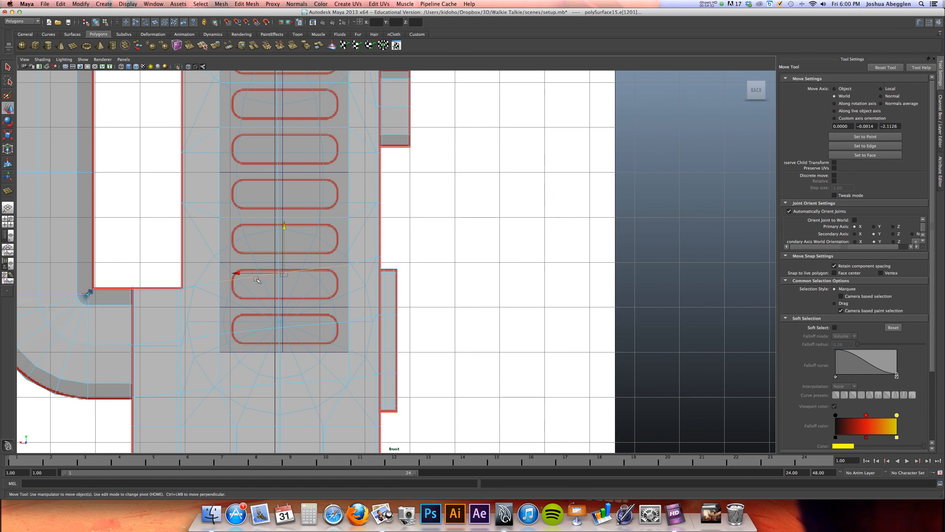
key(r)
drag(283, 208, 283, 271)
key(w)
key(x)
drag(285, 257, 284, 247)
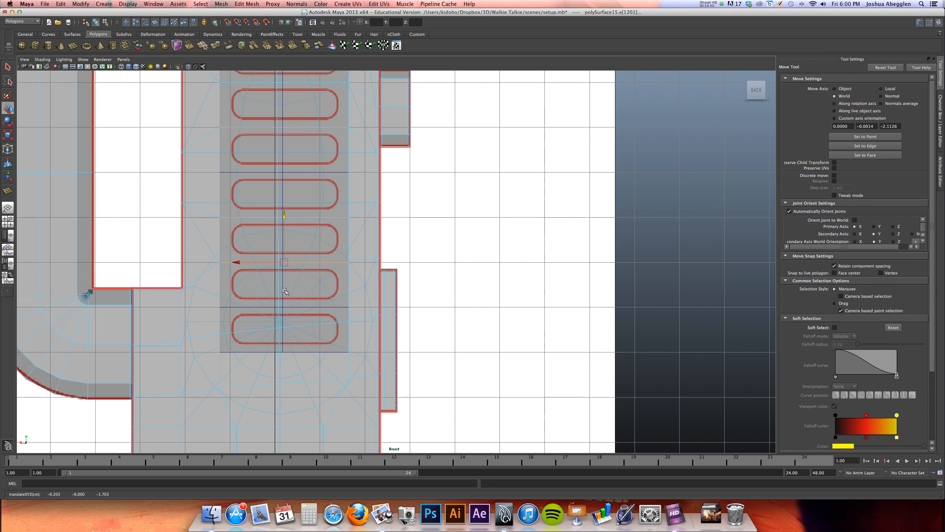
Flatten the slanted edge row crossing the eighth speaker slot and snap it to the guide line between the seventh and eighth slots
click(259, 329)
click(314, 325)
click(314, 324)
key(super+z)
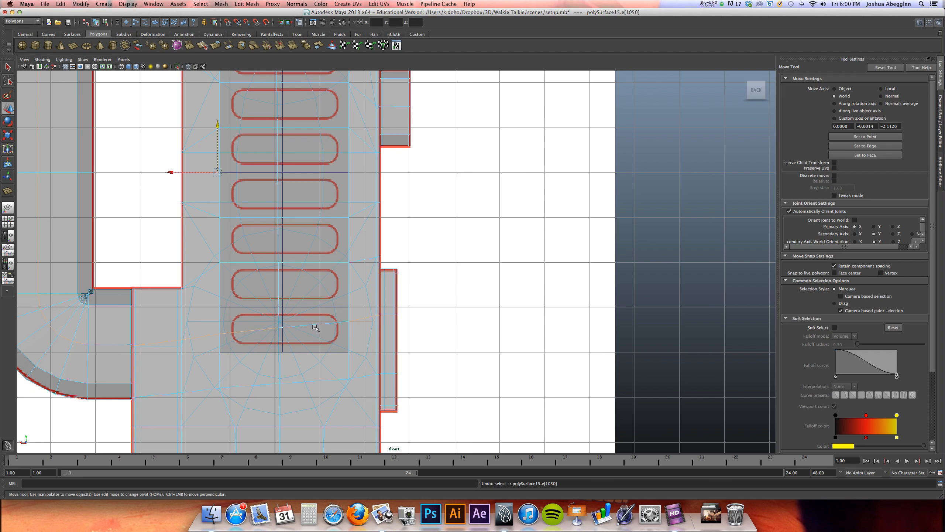
click(314, 324)
shift+click(249, 331)
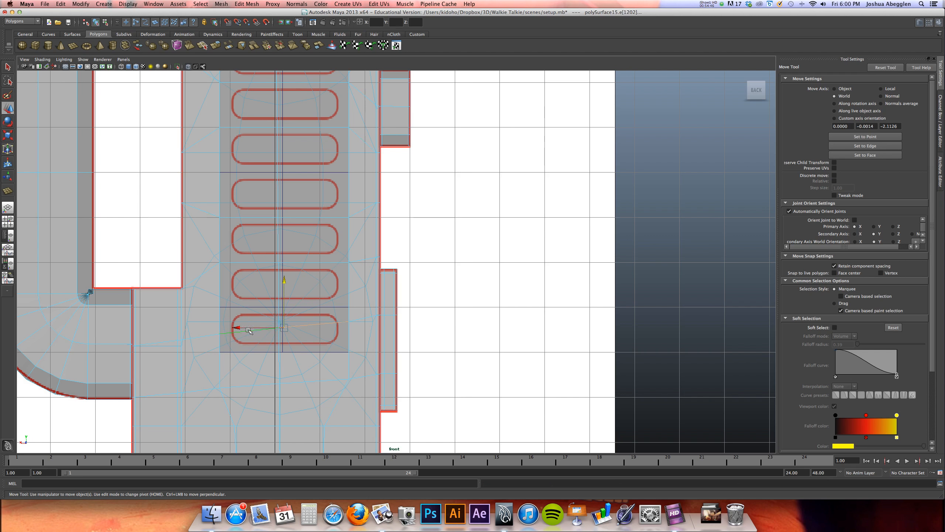
key(r)
drag(284, 262, 284, 328)
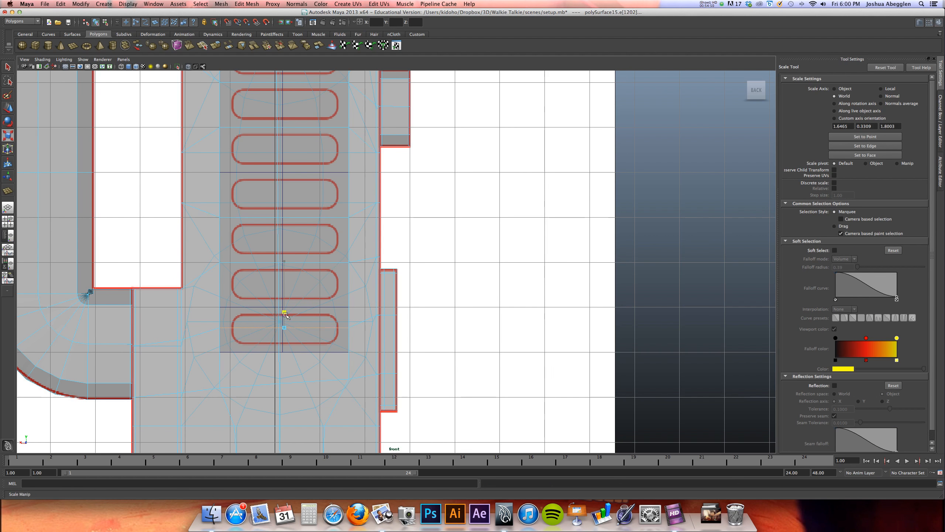
key(w)
drag(284, 325, 284, 301)
Flatten the edge row just below the speaker slots and snap it up to the guide plane's bottom edge
alt+middle_drag(285, 302, 286, 263)
click(294, 343)
shift+click(261, 346)
key(r)
drag(284, 283, 285, 316)
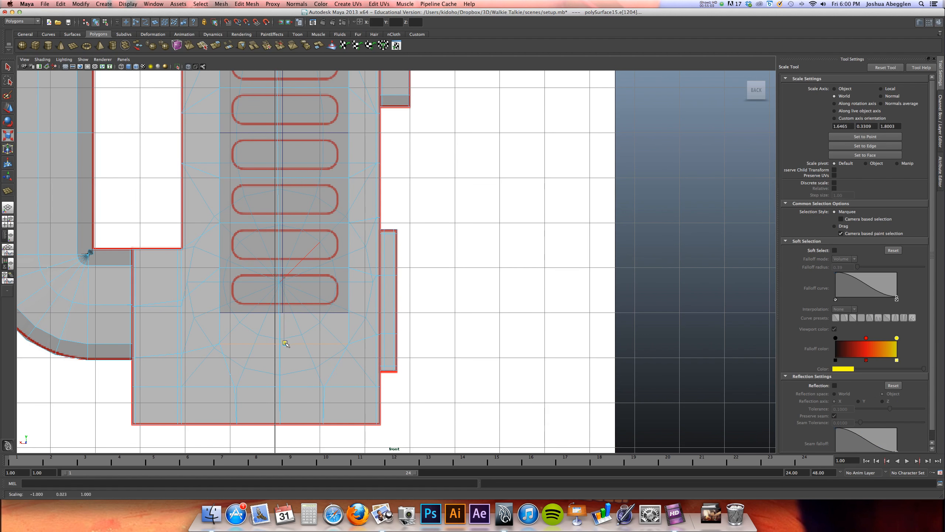
key(w)
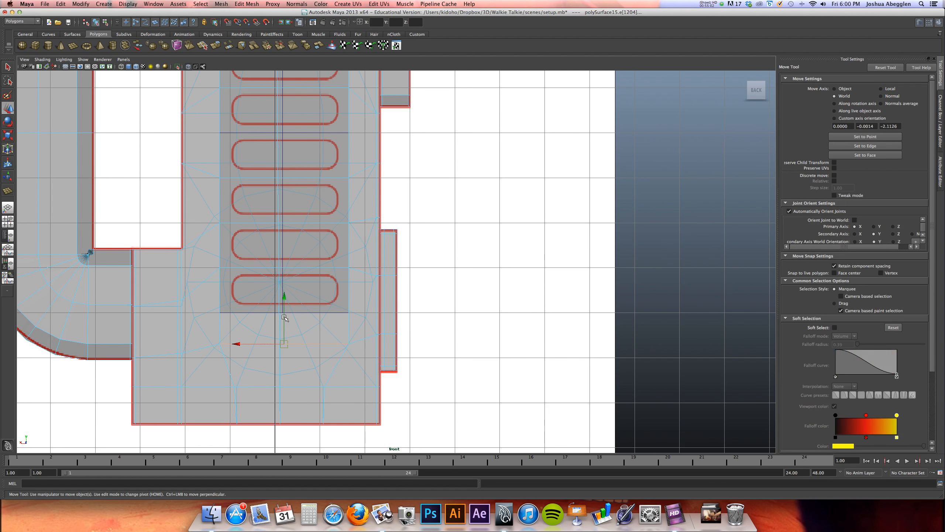
drag(285, 318, 285, 309)
key(x)
Select the central vertical edge loop running down the speaker area and flatten it horizontally into a straight vertical line
key(space)
alt+drag(480, 203, 522, 197)
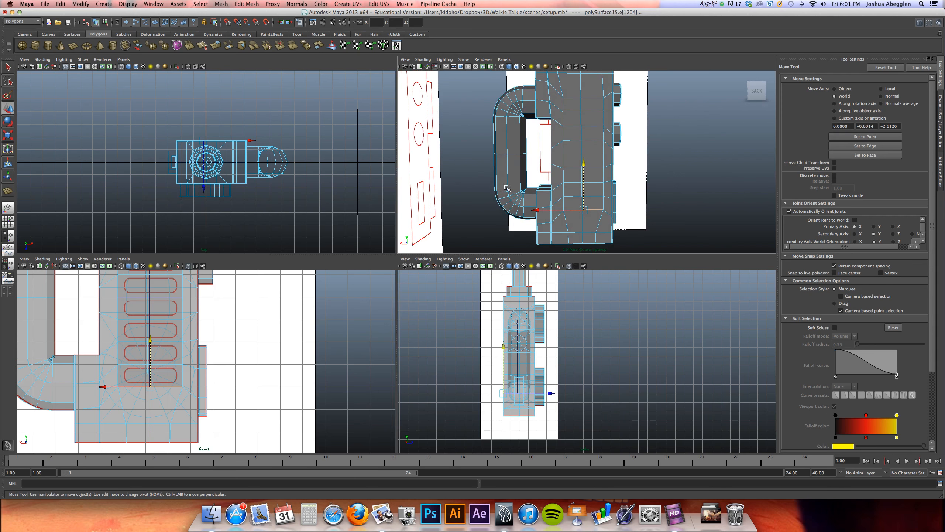
alt+middle_drag(549, 147, 519, 197)
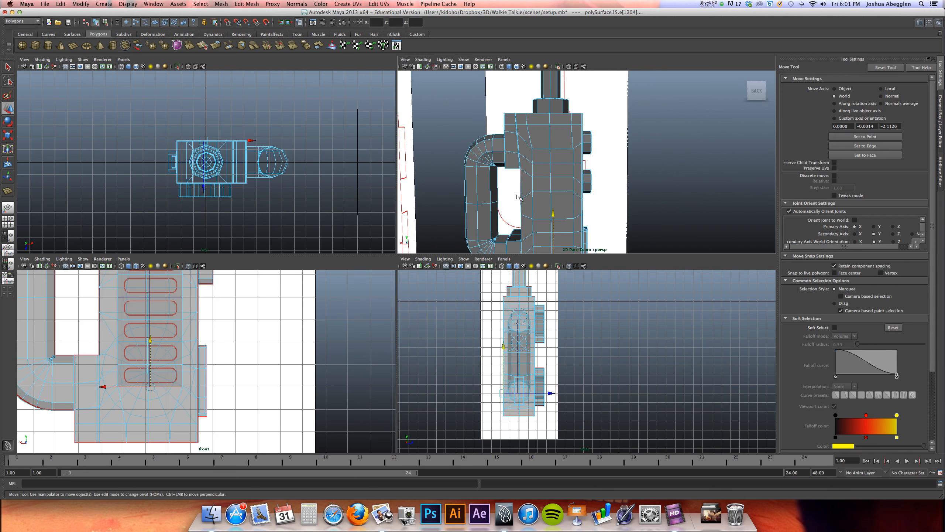
click(552, 157)
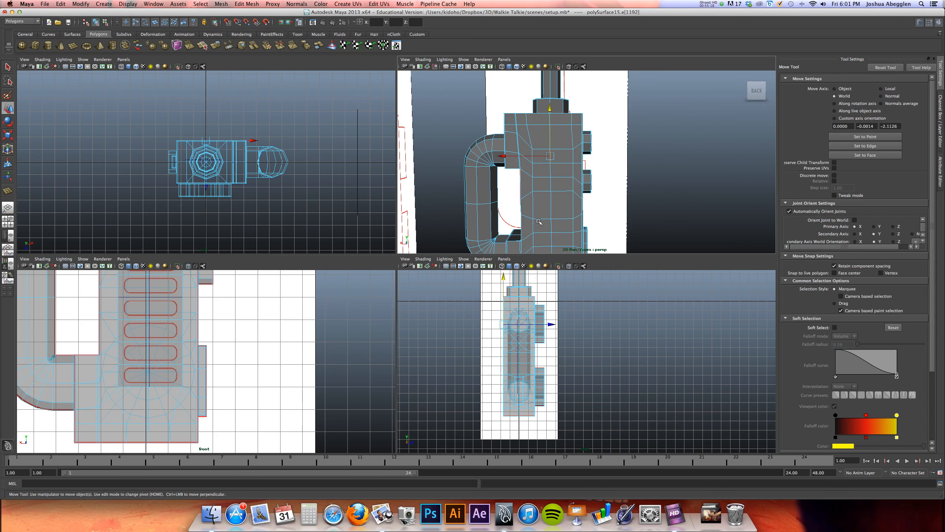
alt+middle_drag(538, 222, 544, 179)
double_click(555, 193)
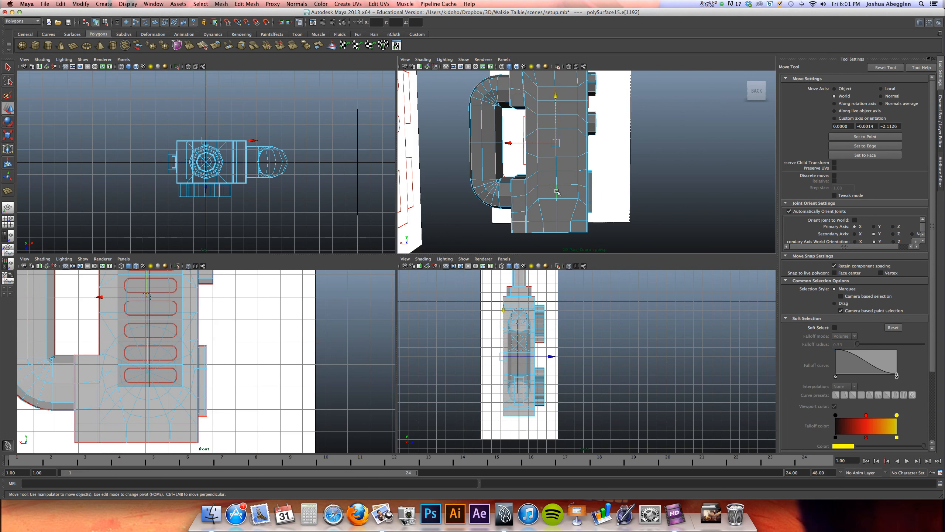
key(space)
alt+middle_drag(285, 193, 299, 299)
key(r)
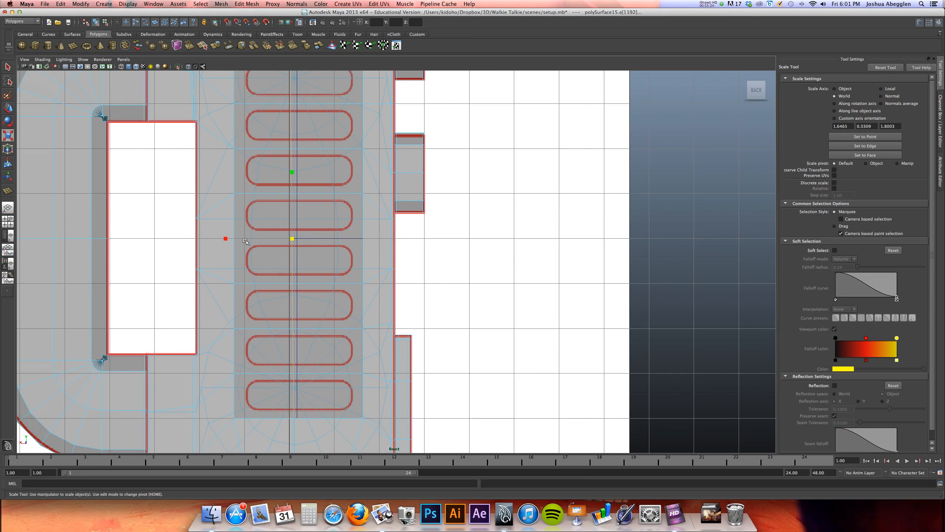
click(232, 238)
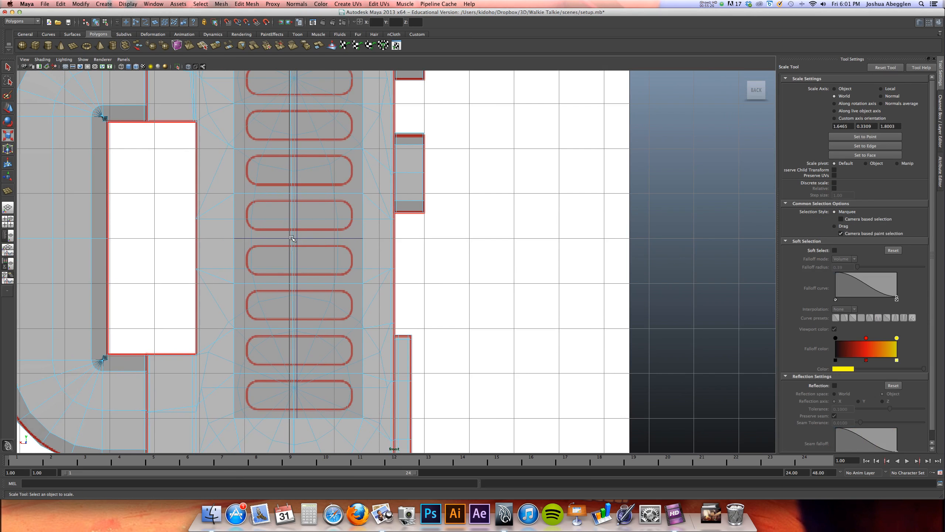
key(z)
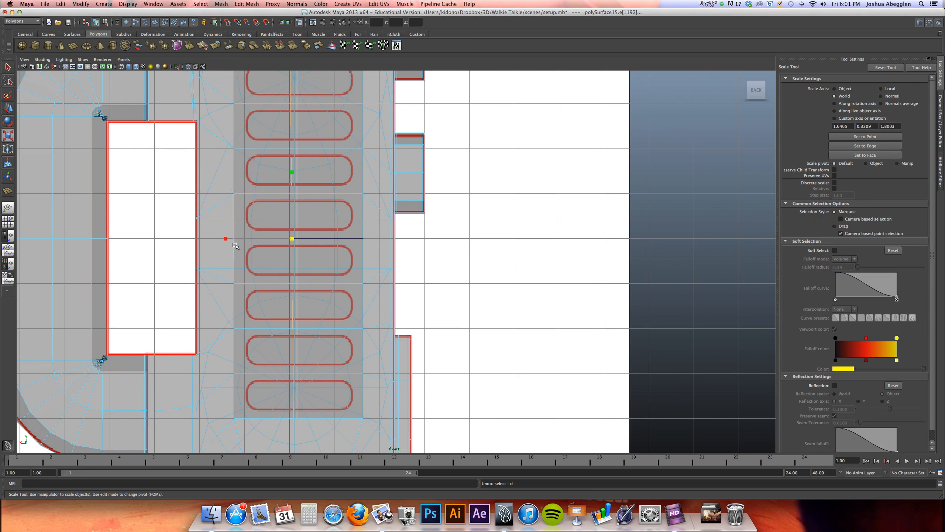
drag(225, 239, 351, 241)
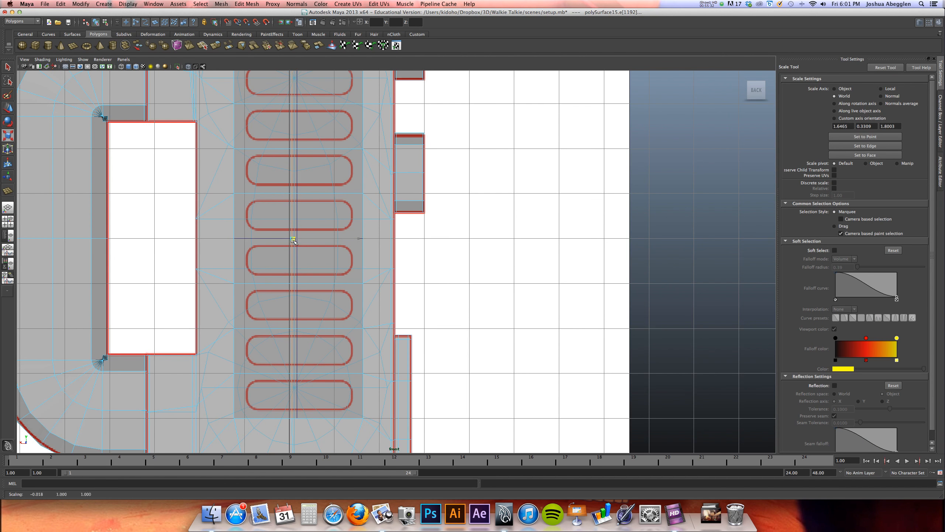
Shift the straightened central edge loop sideways onto the guide plane's vertical centre line
key(w)
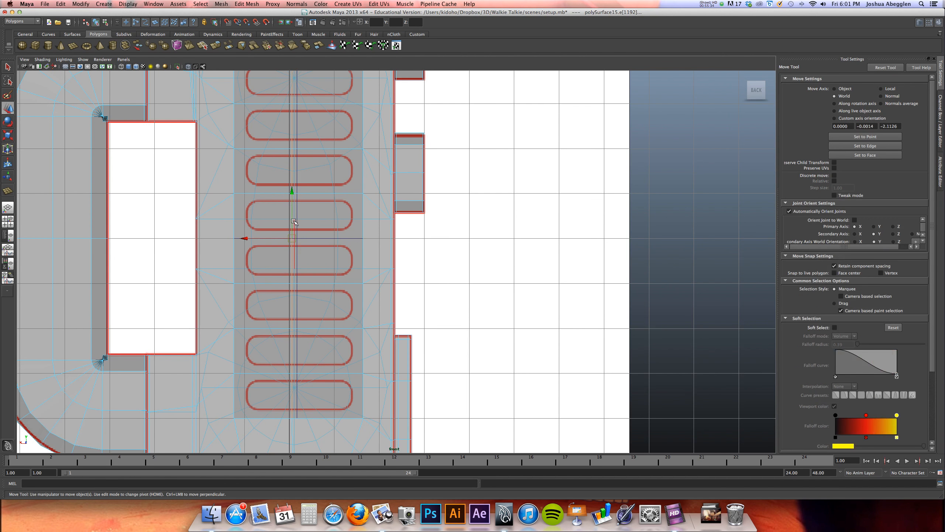
click(278, 238)
drag(280, 238, 284, 238)
Insert a new horizontal edge loop across the body between the fourth and fifth speaker slots with the Insert Edge Loop Tool
alt+middle_drag(320, 225, 316, 195)
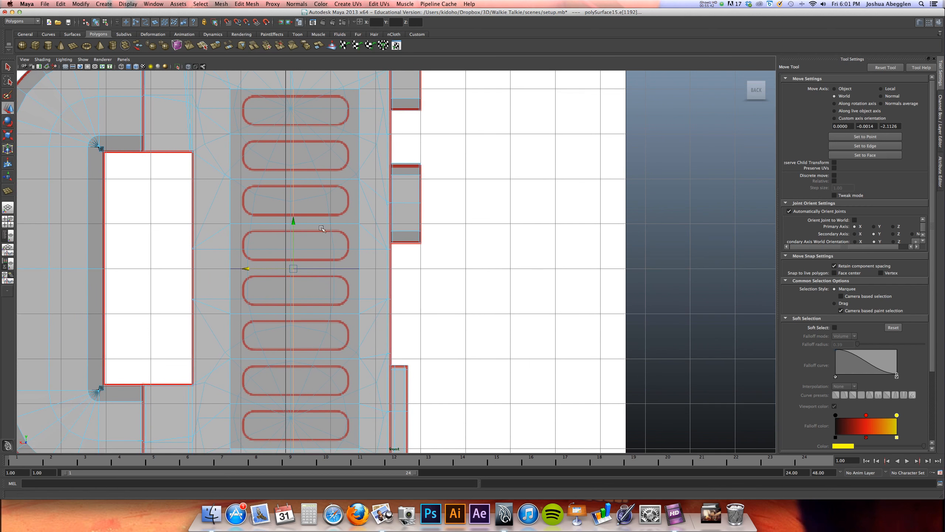
alt+right_drag(323, 226, 443, 222)
alt+middle_drag(443, 223, 483, 218)
click(200, 4)
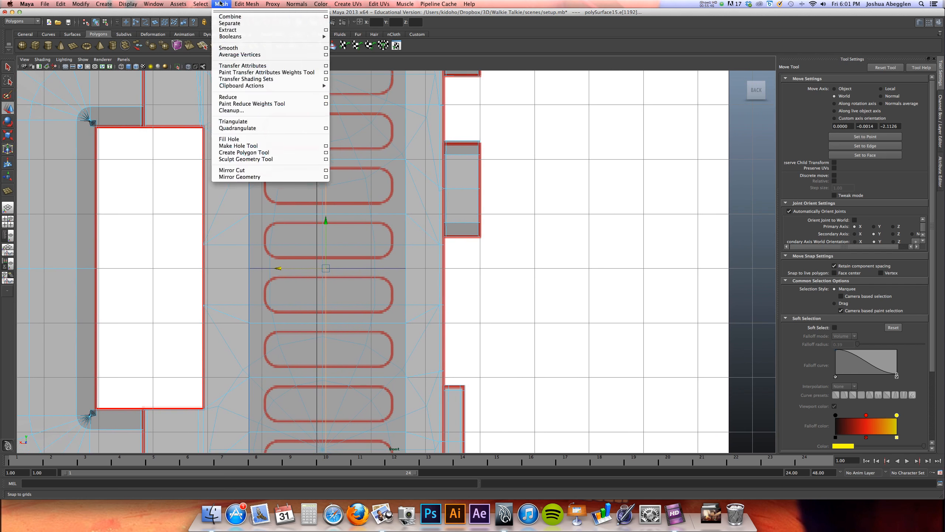
mouse_move(246, 4)
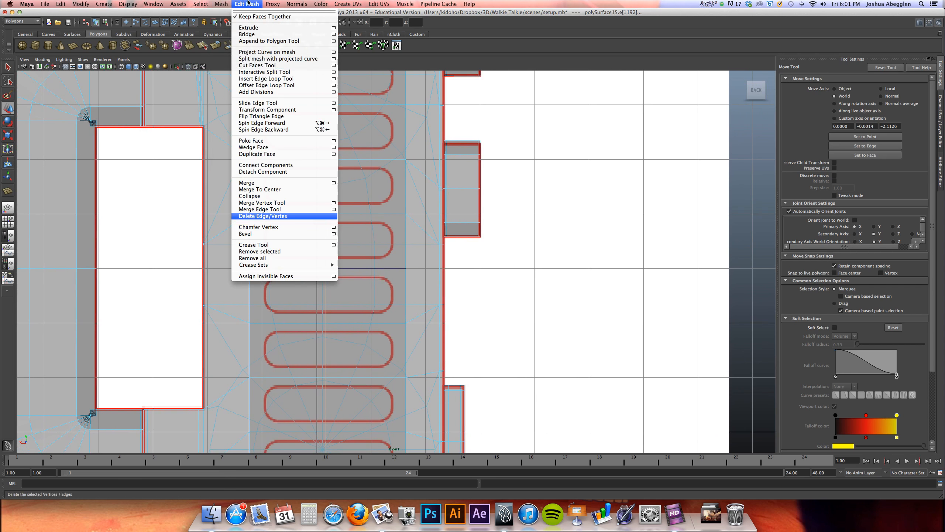
click(282, 78)
click(442, 268)
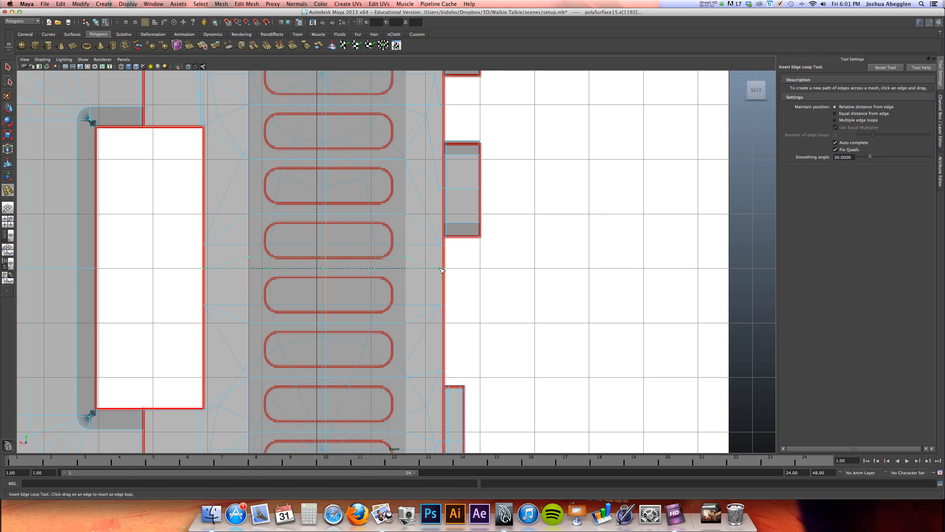
Flatten the newly inserted edge loop into a horizontal line and snap it to the guide line between the fourth and fifth slots
key(r)
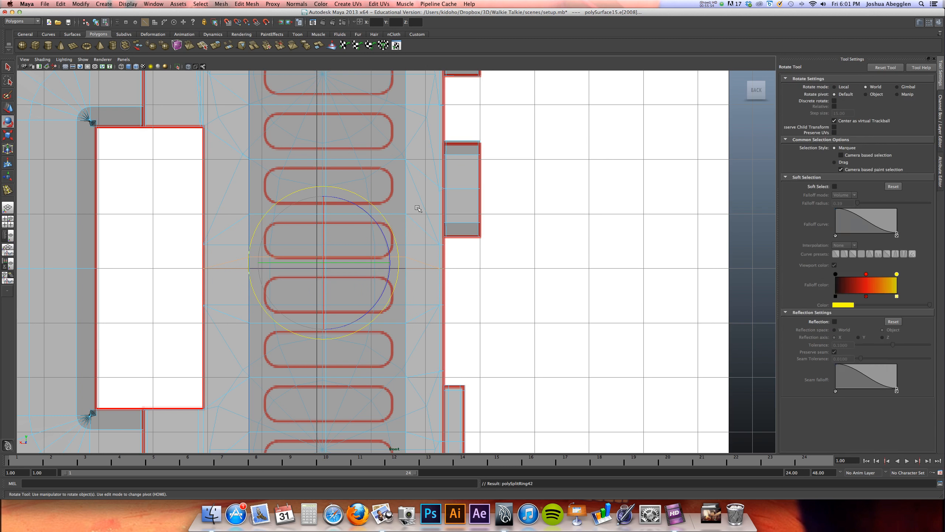
drag(323, 329, 325, 263)
drag(326, 190, 333, 262)
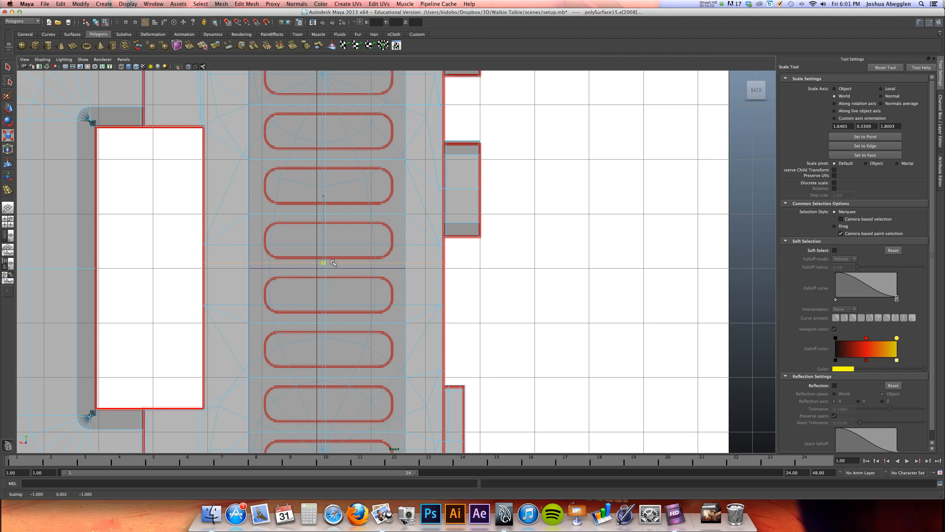
key(w)
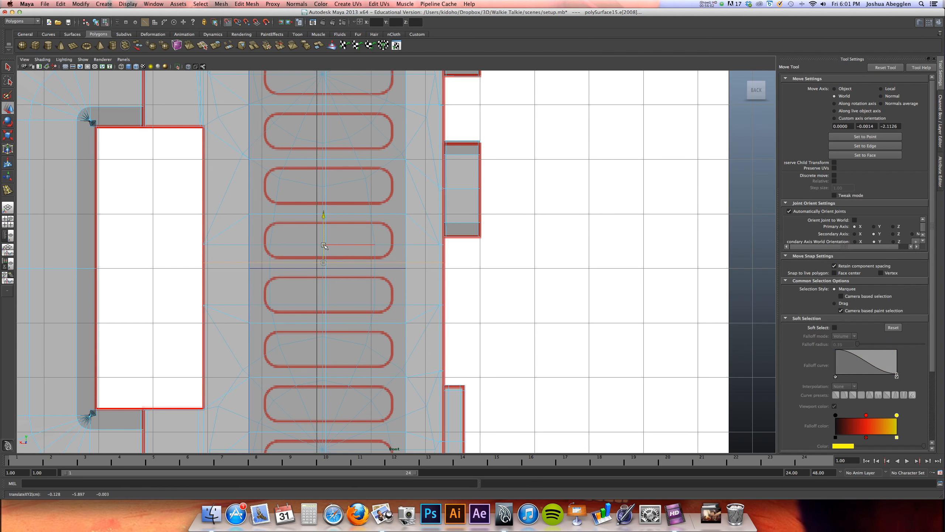
Try to select the run of central vertical edges across the speaker area in the perspective view
key(space)
alt+drag(446, 186, 551, 190)
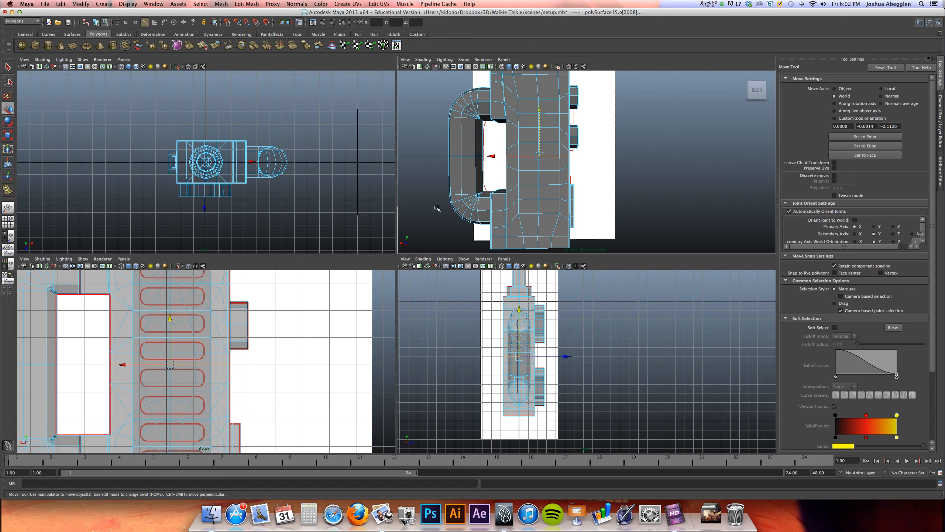
alt+middle_drag(538, 190, 539, 205)
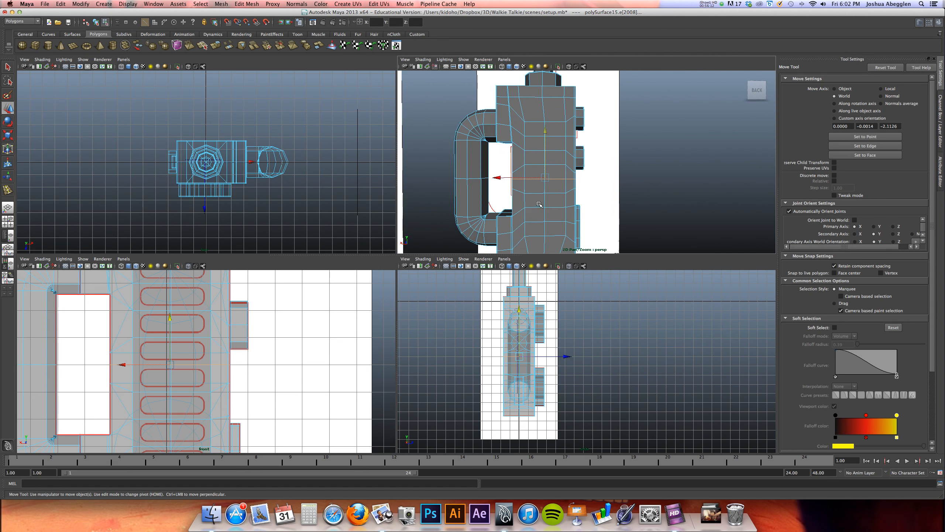
key(space)
mouse_move(336, 212)
alt+mouse_down()
mouse_move(337, 221)
mouse_move(346, 210)
alt+mouse_up()
right_click(345, 237)
right_drag(345, 237, 331, 223)
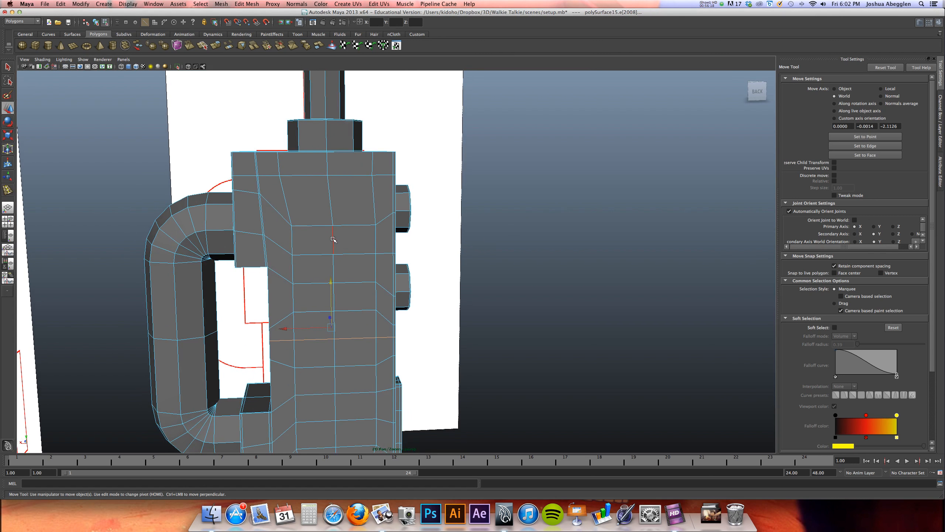
click(333, 238)
alt+drag(333, 238, 377, 257)
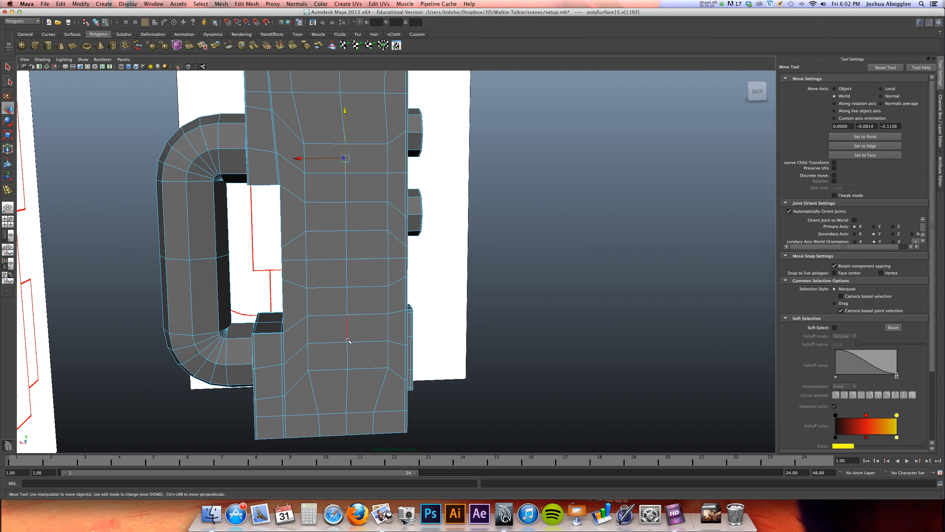
double_click(348, 356)
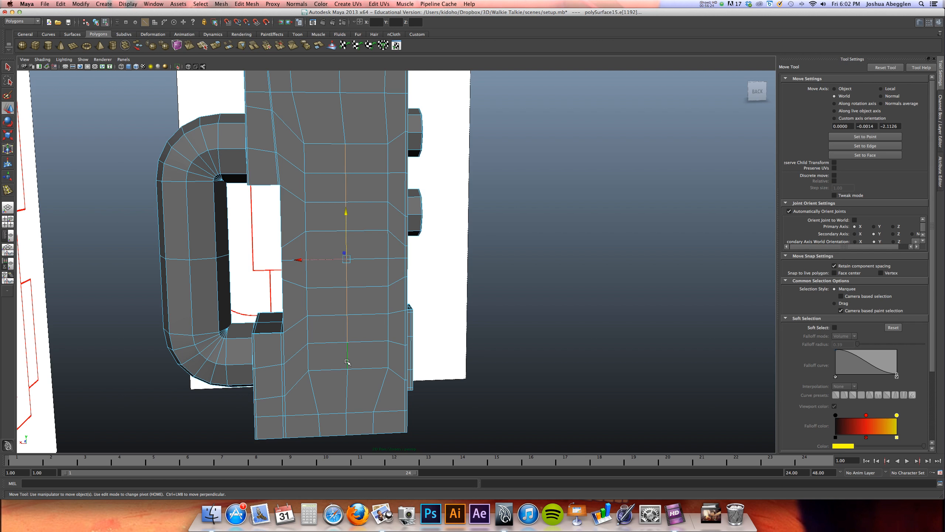
click(346, 386)
key(z)
Select the central vertical edges from just above to just below the speaker strips and remove them with Delete Edge/Vertex
click(343, 127)
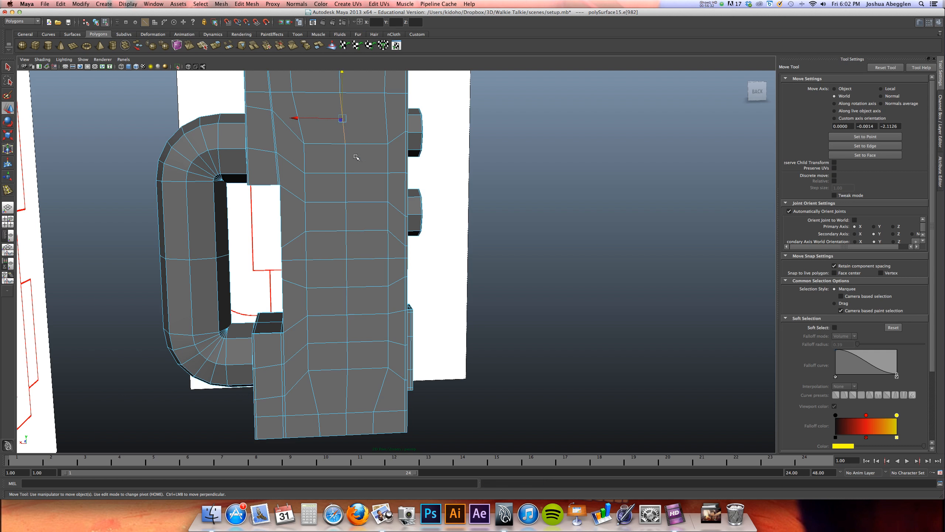
shift+click(347, 379)
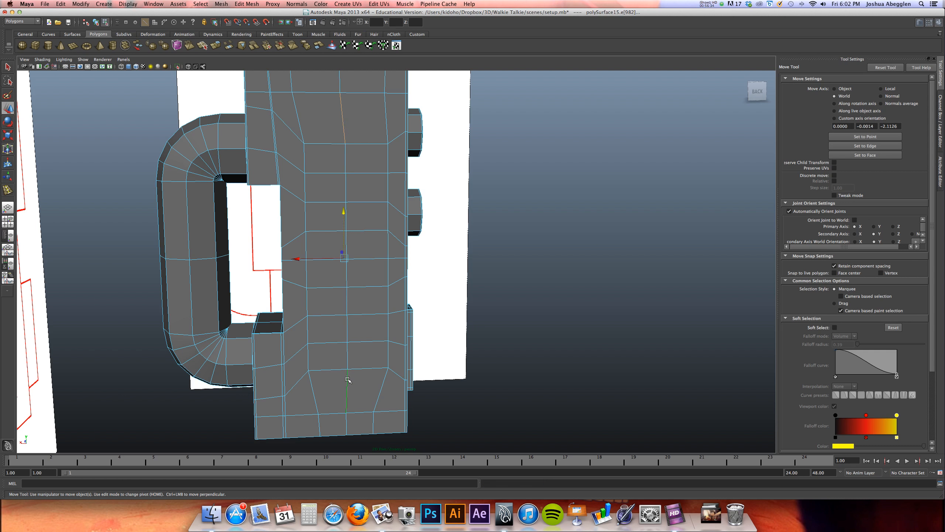
key(Delete)
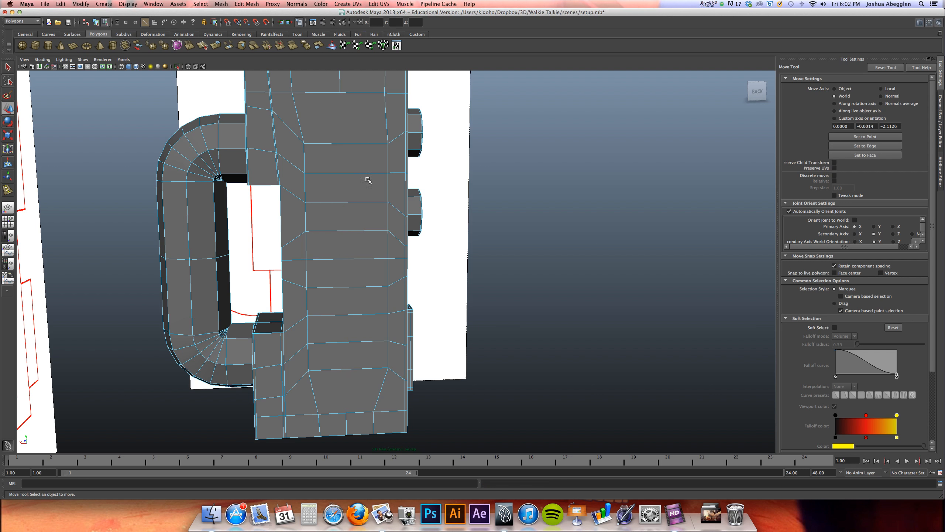
key(z)
click(221, 3)
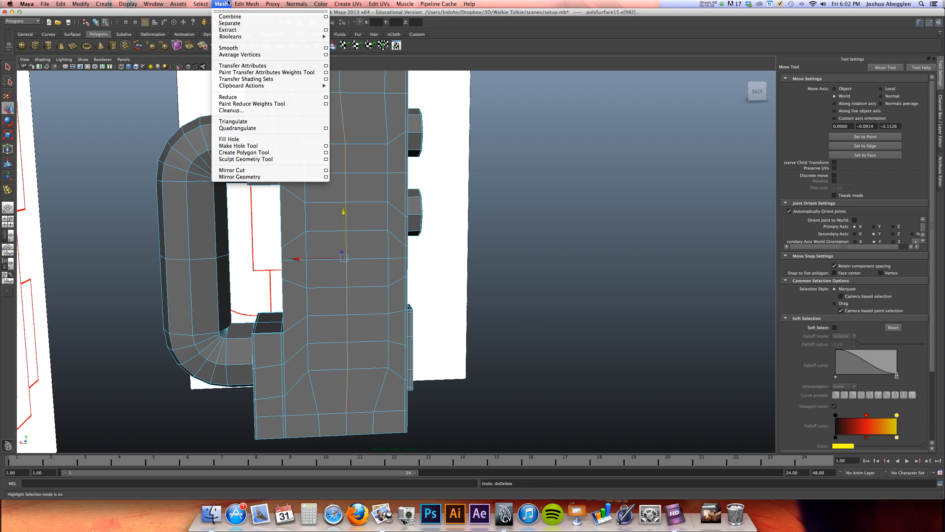
mouse_move(246, 3)
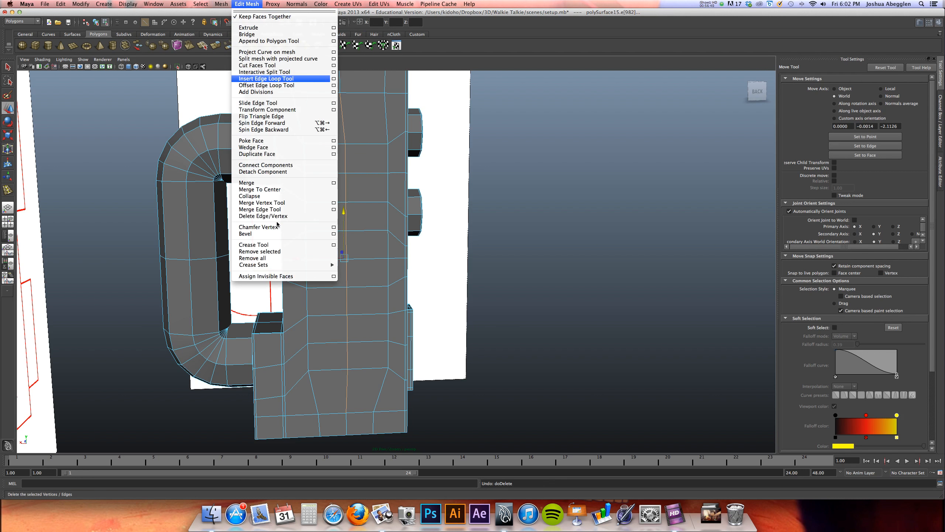
click(253, 214)
Select the eight stacked speaker faces on the body and turn off Keep Faces Together
right_drag(356, 161, 358, 167)
click(361, 163)
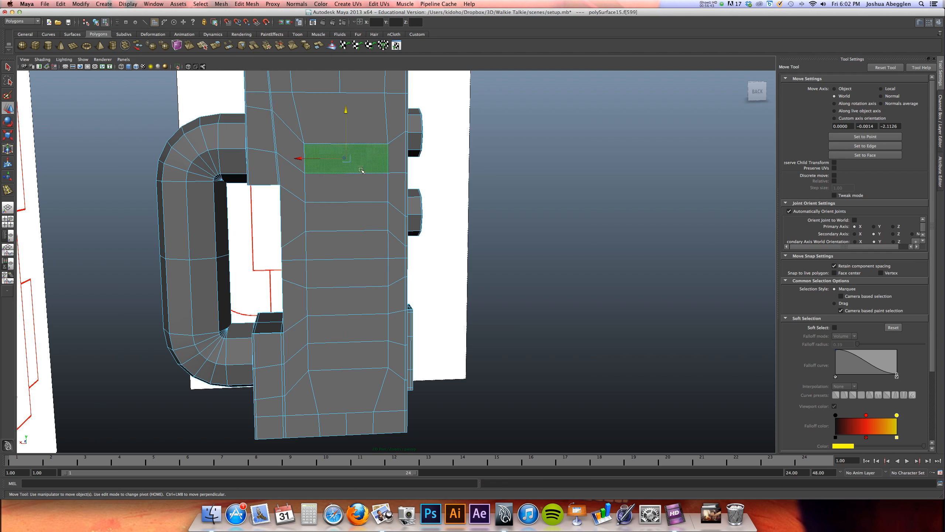
shift+click(359, 190)
shift+click(356, 223)
shift+click(353, 246)
shift+click(350, 274)
shift+click(348, 300)
shift+click(348, 328)
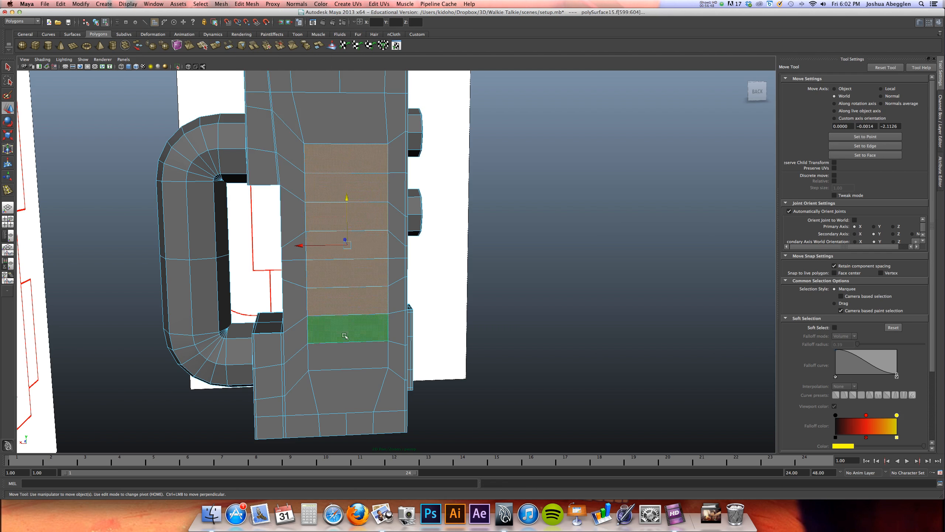
shift+click(348, 355)
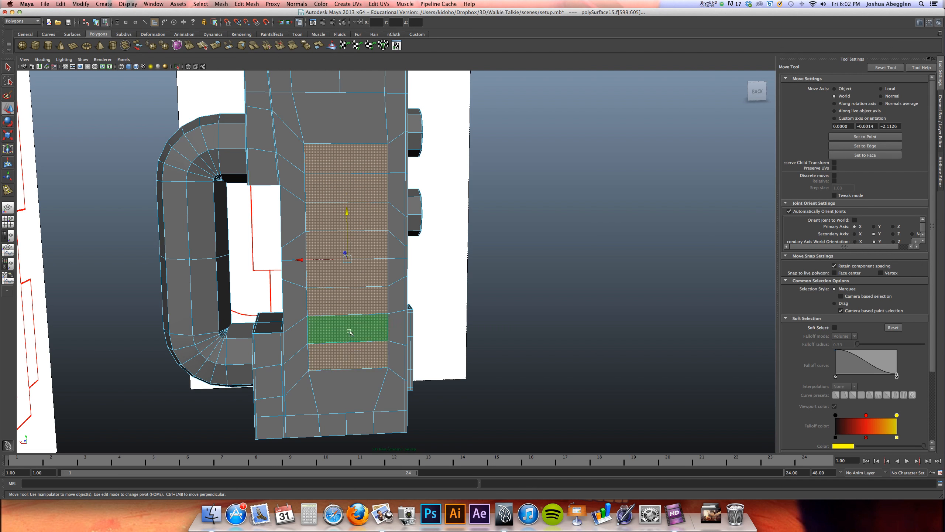
click(248, 4)
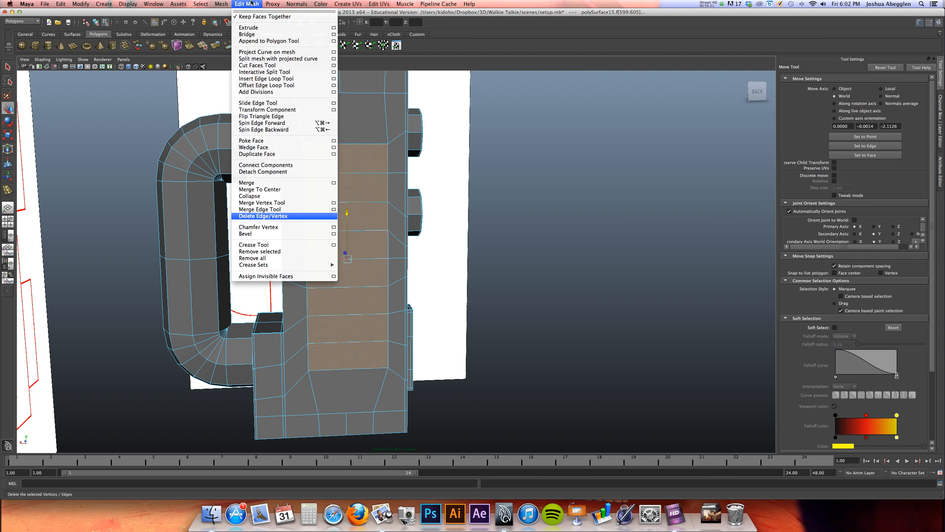
click(253, 16)
Extrude the eight speaker faces individually and scale them in width and height to fit the slot outlines in the reference
key(space)
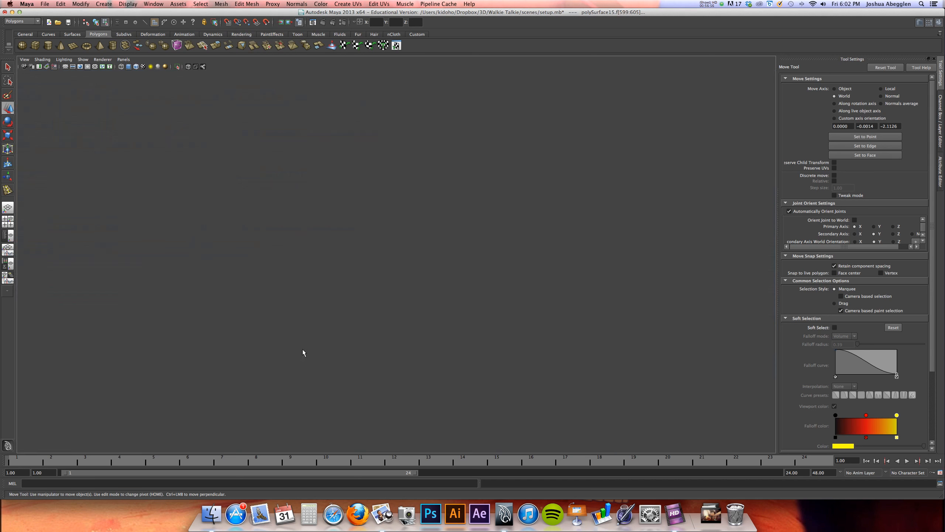
key(space)
scroll(408, 218, down, 5)
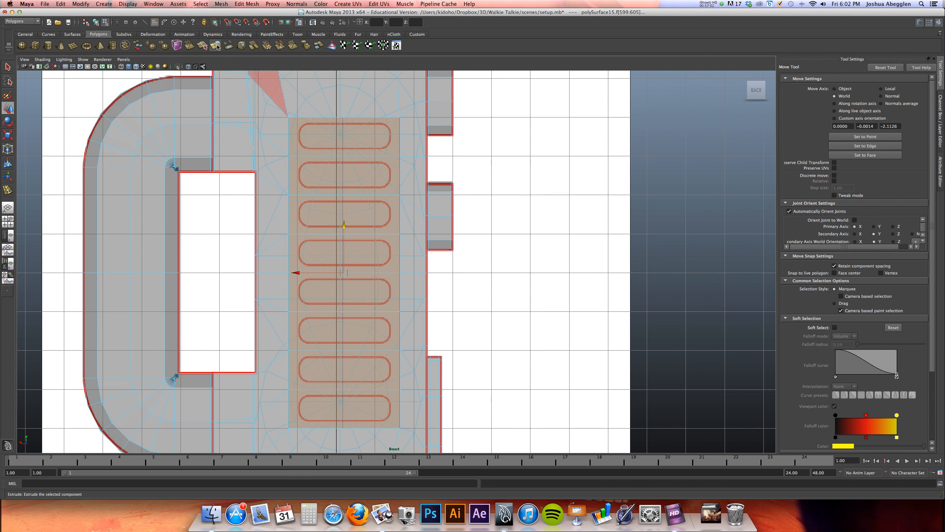
click(219, 47)
alt+middle_drag(276, 139, 275, 186)
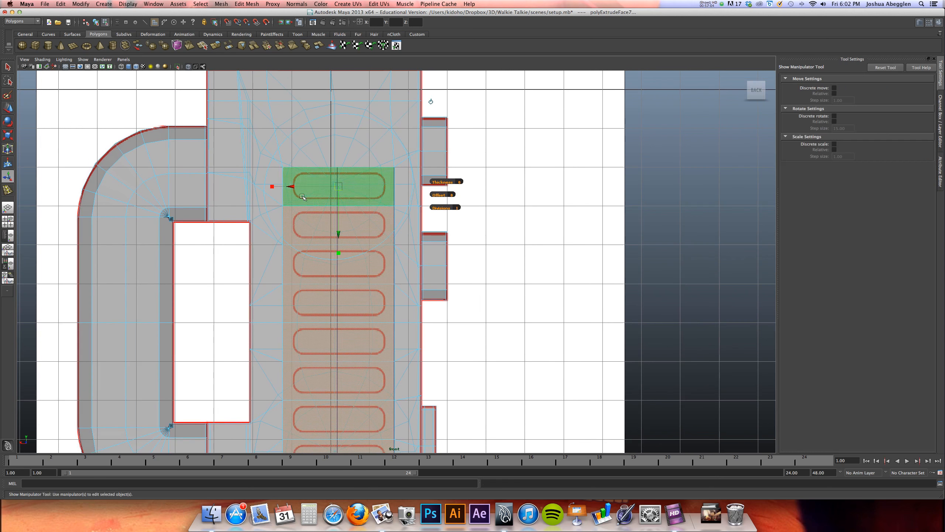
drag(271, 188, 286, 187)
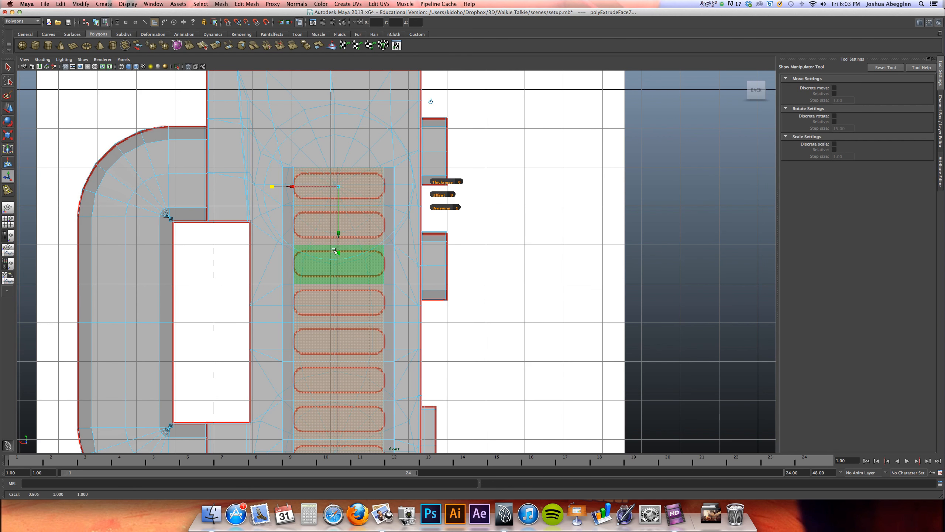
drag(338, 255, 331, 228)
alt+middle_drag(346, 182, 347, 197)
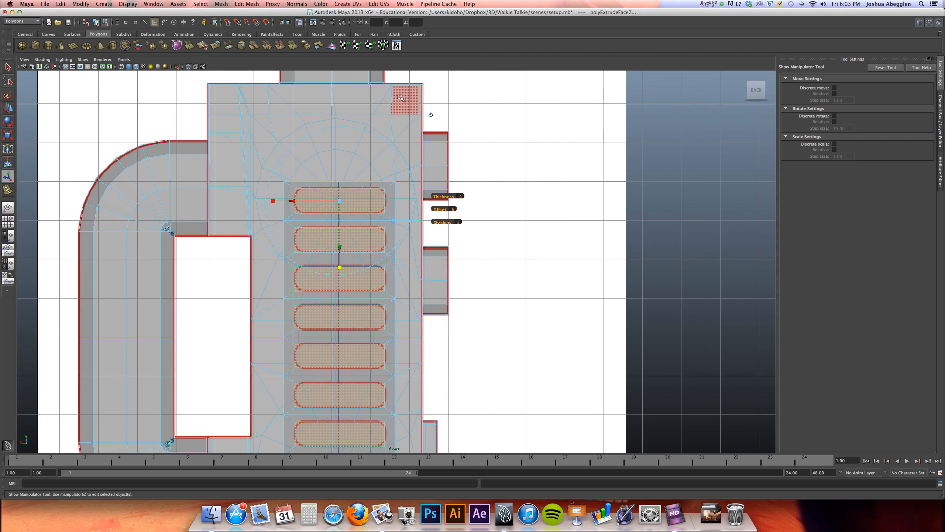
Extrude the eight slot faces again and push them into the body to form recessed speaker slots
key(space)
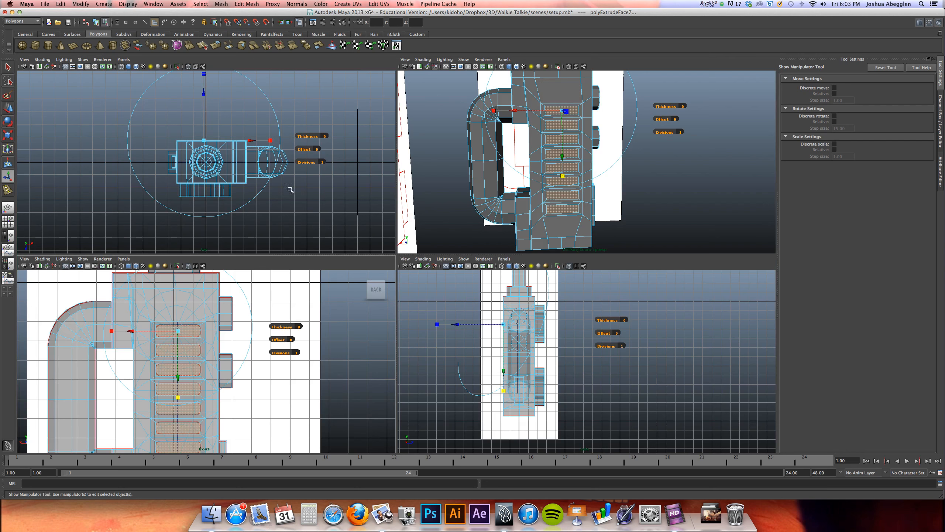
click(221, 49)
alt+drag(524, 181, 495, 170)
click(460, 163)
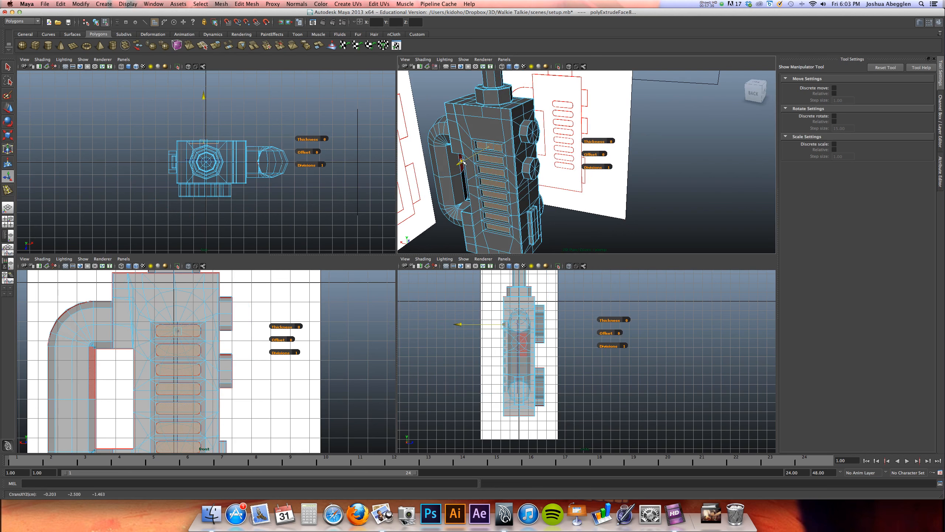
click(461, 163)
key(space)
alt+drag(456, 158, 394, 251)
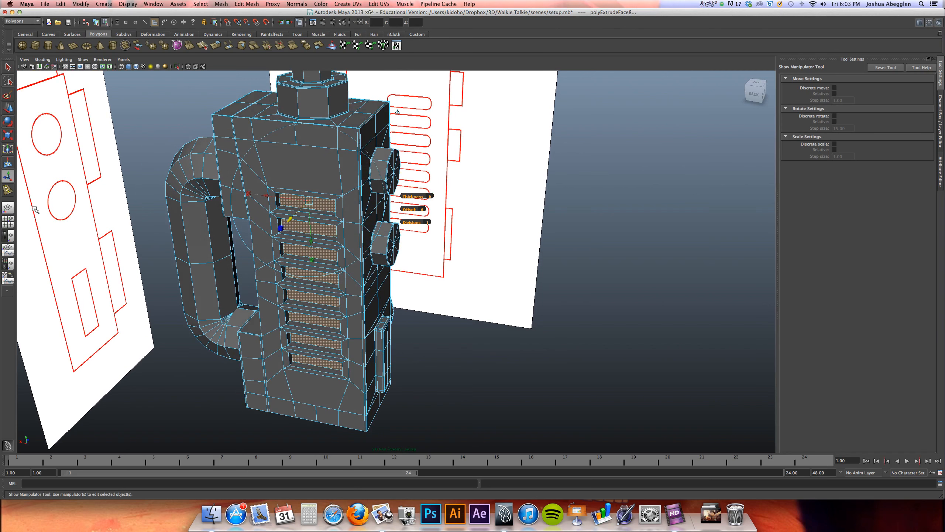
Insert a vertical edge loop through the middle of the eight recessed speaker slots with the Insert Edge Loop Tool
key(space)
key(space)
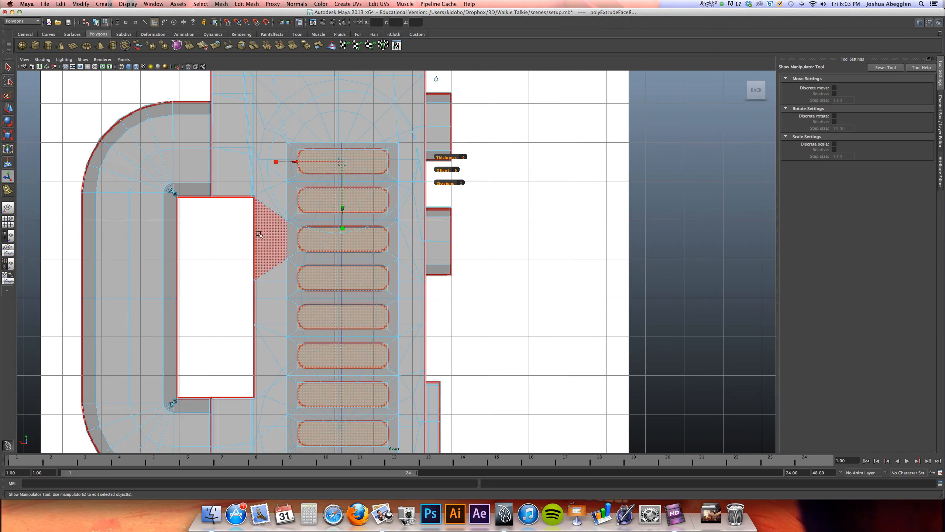
right_drag(361, 259, 406, 263)
key(w)
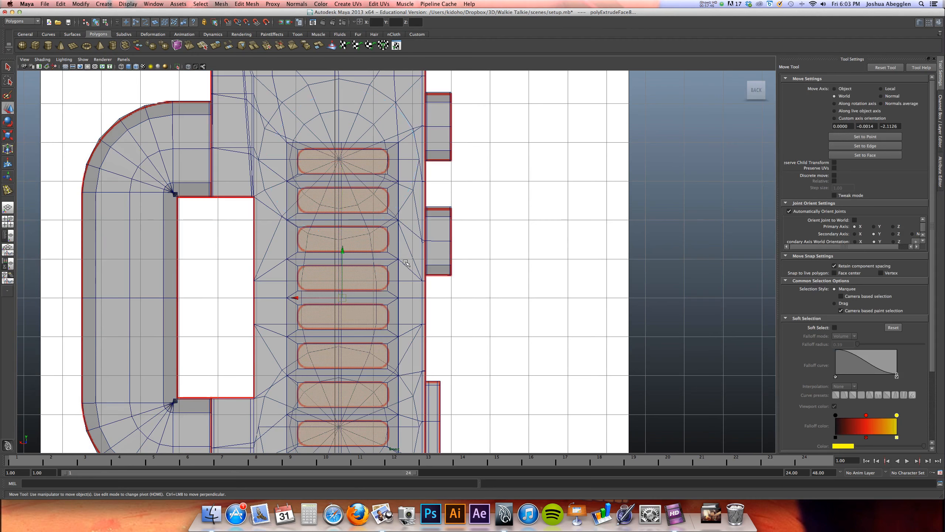
key(F8)
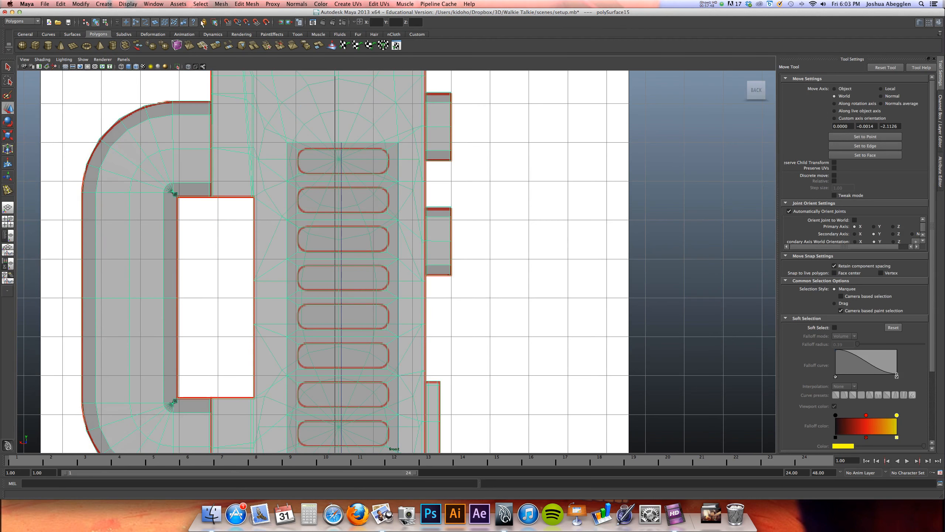
click(8, 190)
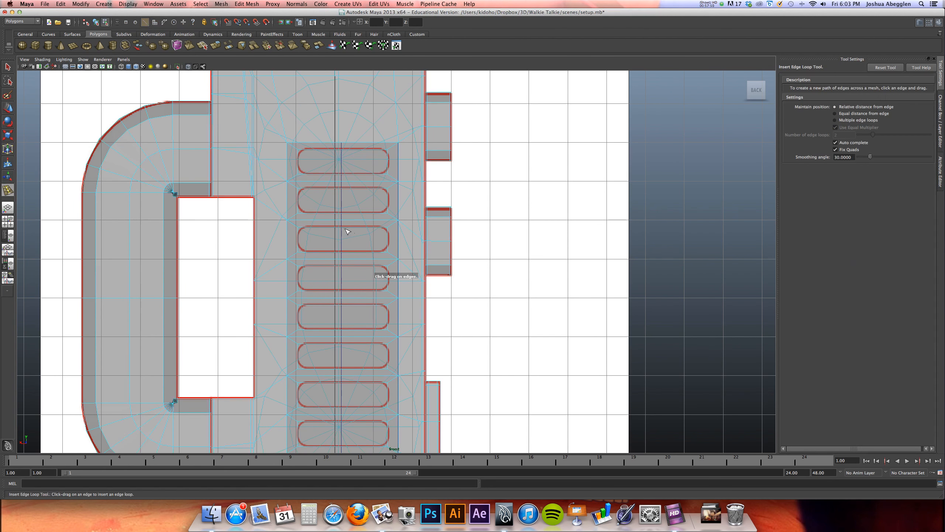
click(342, 228)
drag(343, 228, 343, 229)
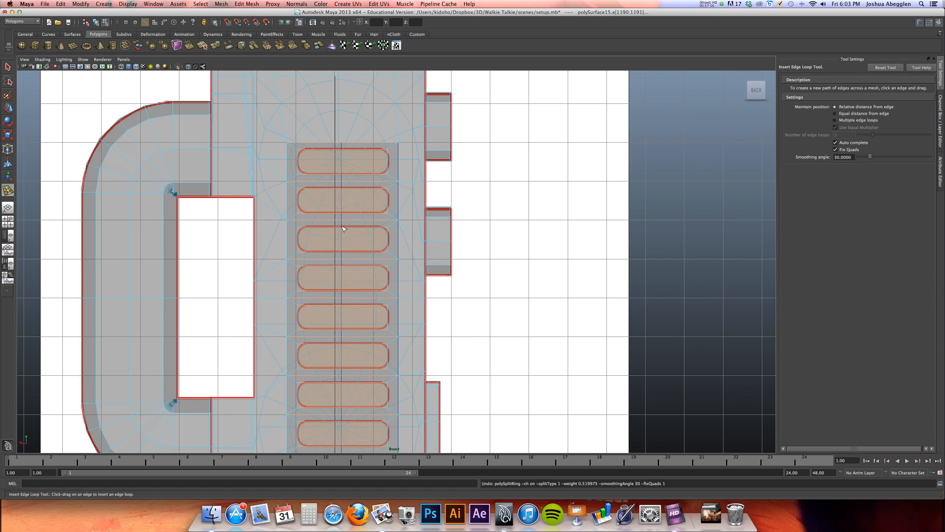
alt+middle_drag(349, 230, 336, 294)
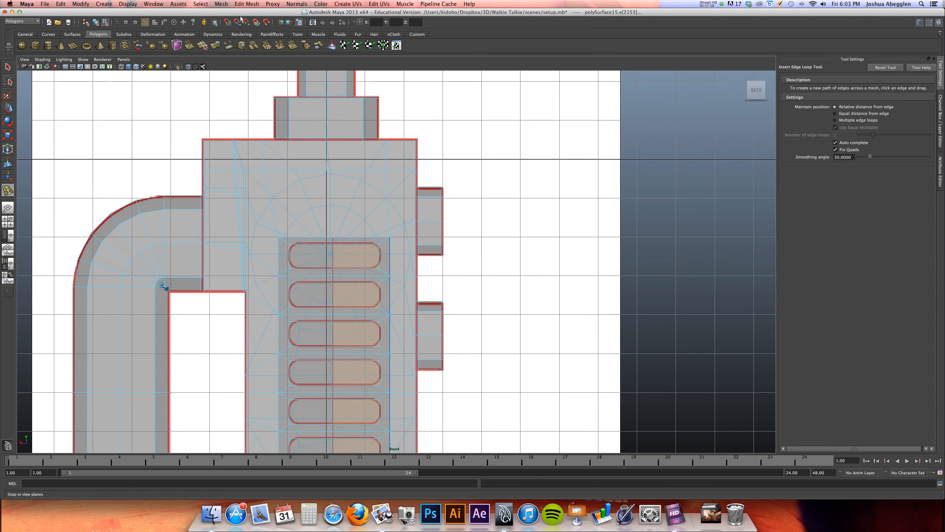
Extend the central vertical edge line above and below the speaker slots with the Interactive Split Tool
click(252, 4)
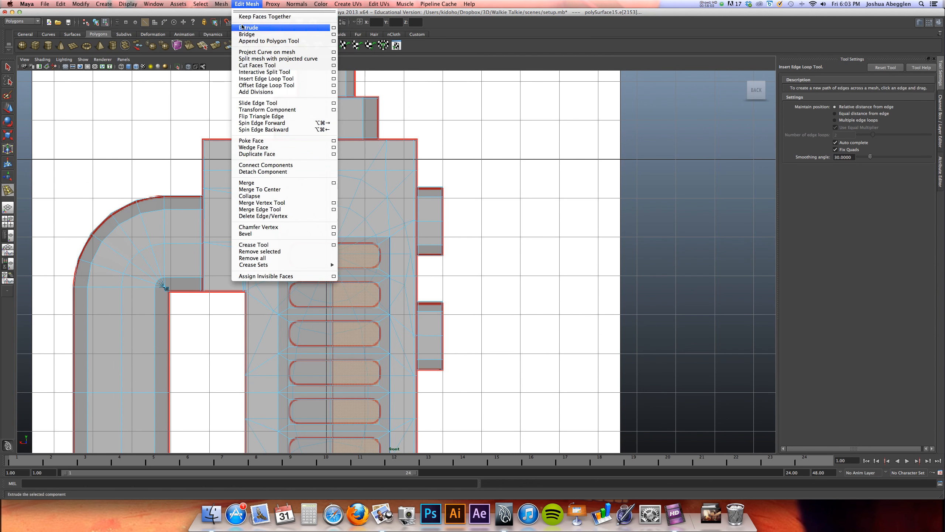
click(252, 72)
drag(337, 223, 334, 174)
key(w)
alt+middle_drag(347, 334, 377, 248)
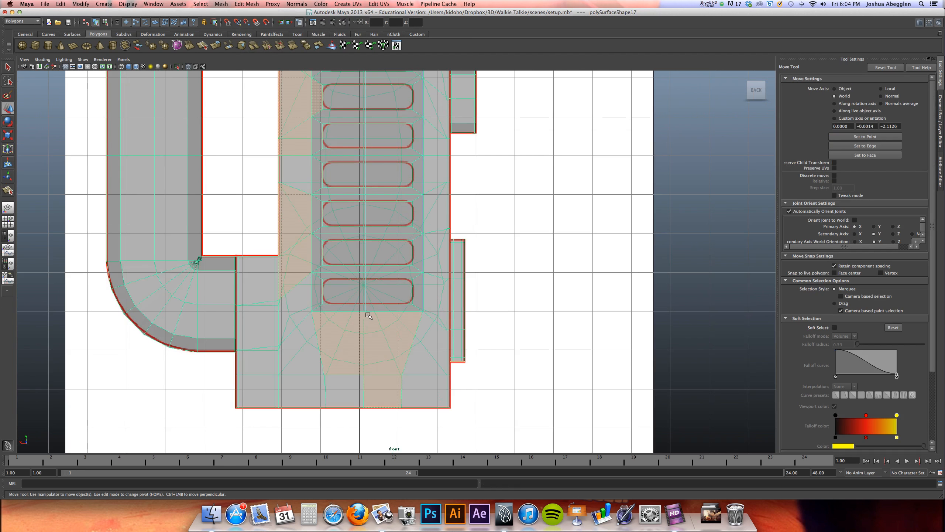
key(y)
drag(367, 311, 368, 373)
key(w)
Preview the body smoothed in the perspective view and return to the unsmoothed display
key(space)
key(space)
key(3)
key(1)
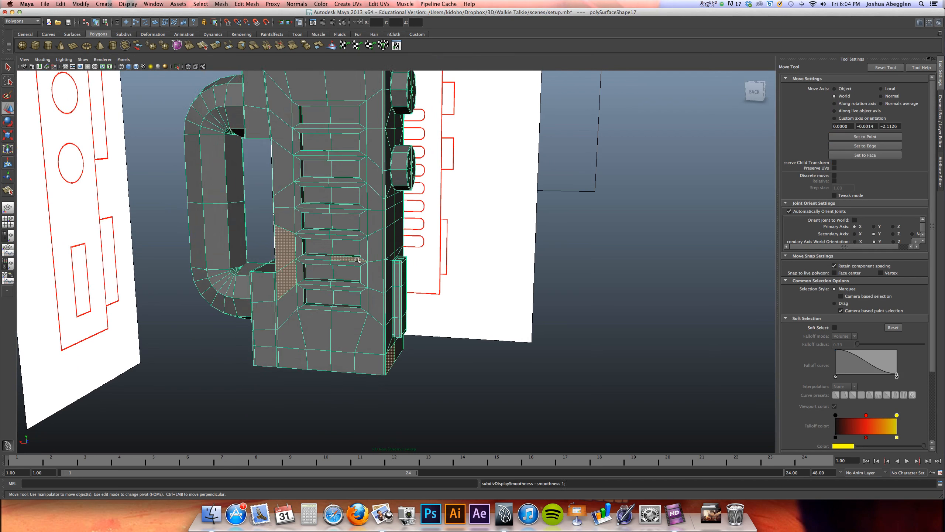
Insert a supporting edge loop around the inner walls of the lowest speaker slot, close to its front rim
alt+drag(358, 260, 357, 267)
alt+middle_drag(358, 266, 390, 224)
alt+right_drag(390, 224, 569, 236)
alt+middle_drag(568, 237, 573, 256)
alt+middle_drag(428, 270, 427, 279)
alt+right_drag(426, 278, 496, 285)
click(248, 4)
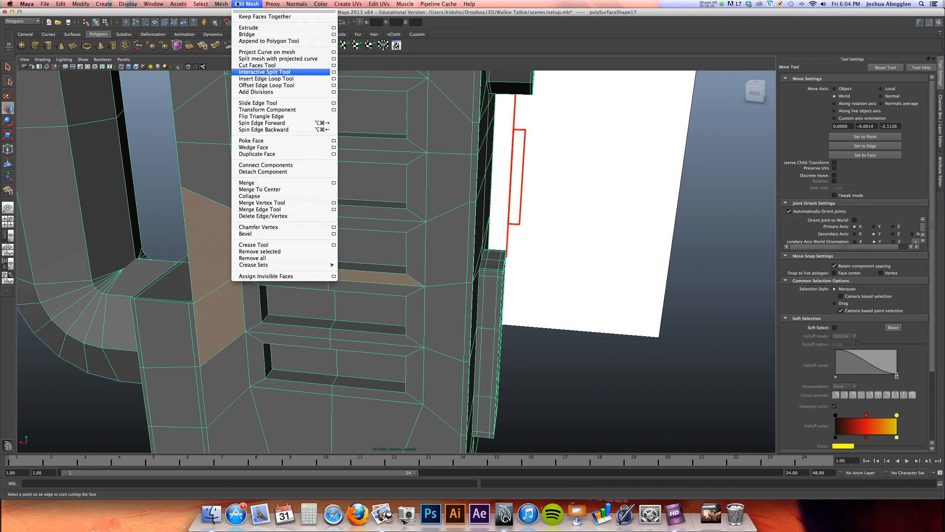
click(266, 79)
alt+right_drag(320, 309, 408, 284)
alt+middle_drag(407, 285, 432, 261)
drag(239, 400, 238, 400)
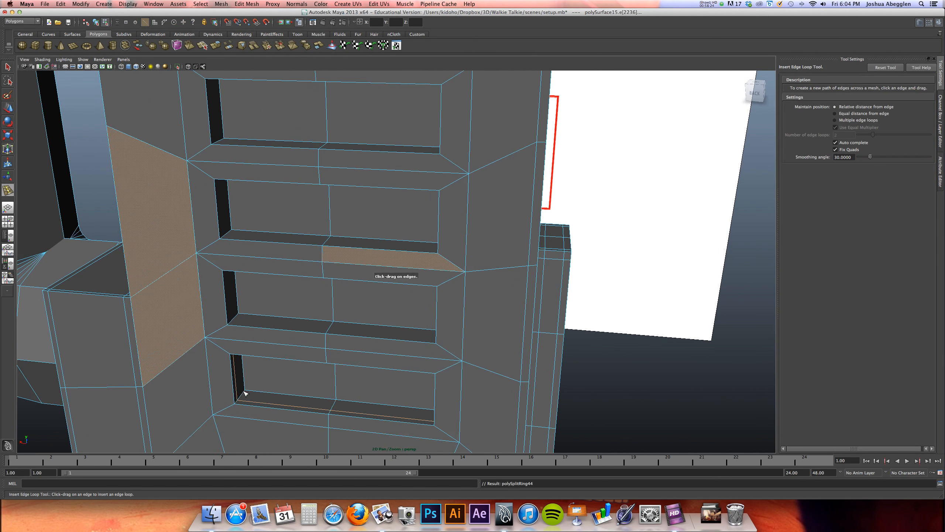
Try to insert supporting edge loops around the inner walls of the lower speaker slots, one slot at a time
drag(232, 319, 239, 311)
alt+drag(237, 291, 226, 308)
click(237, 302)
alt+middle_drag(226, 255, 252, 347)
drag(250, 313, 246, 314)
alt+middle_drag(256, 198, 244, 316)
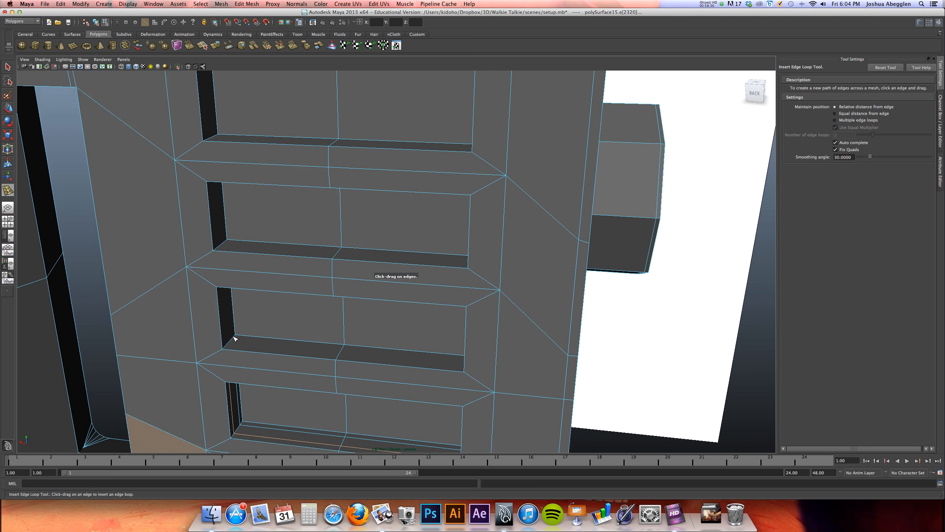
drag(234, 340, 226, 347)
alt+middle_drag(232, 303, 236, 359)
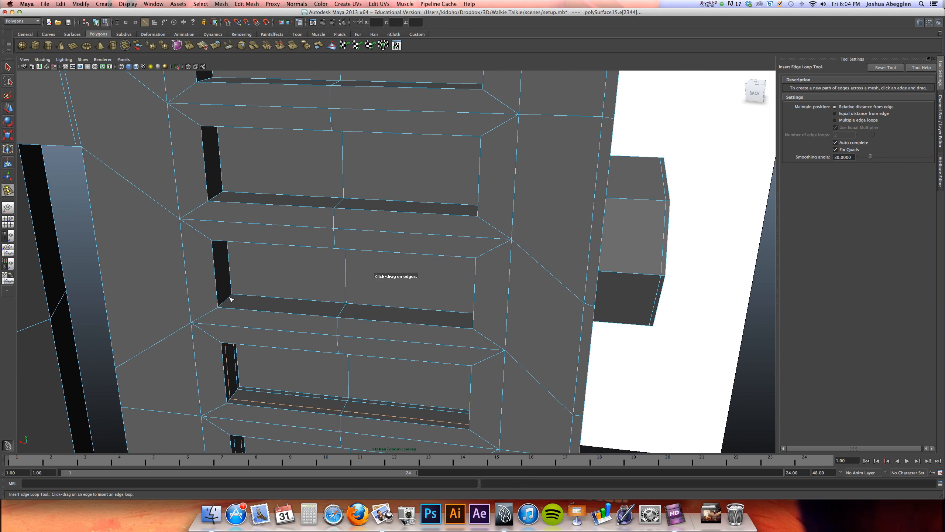
drag(230, 297, 231, 297)
alt+drag(340, 342, 362, 210)
Undo the supporting edge loops inserted around the inner walls of the lower speaker slots
key(z)
key(z)
key(z)
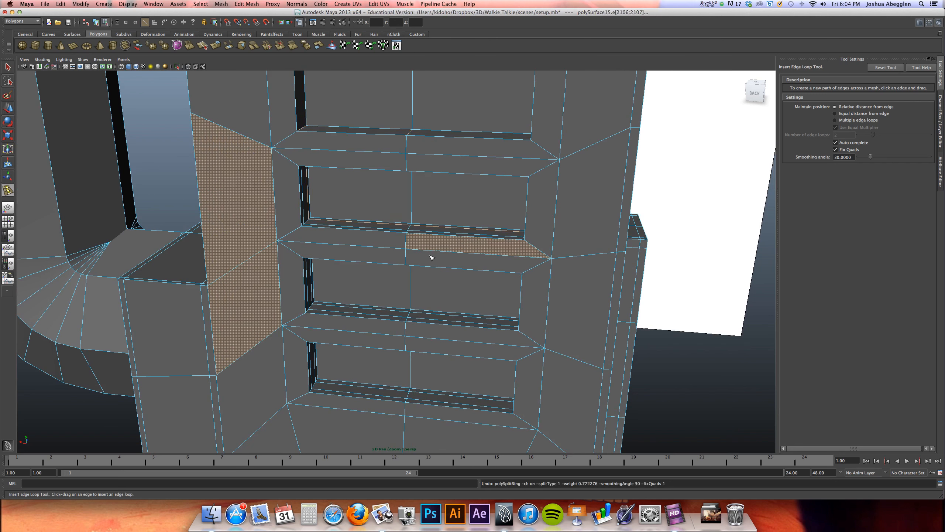
key(z)
key(z)
key(z)
key(z)
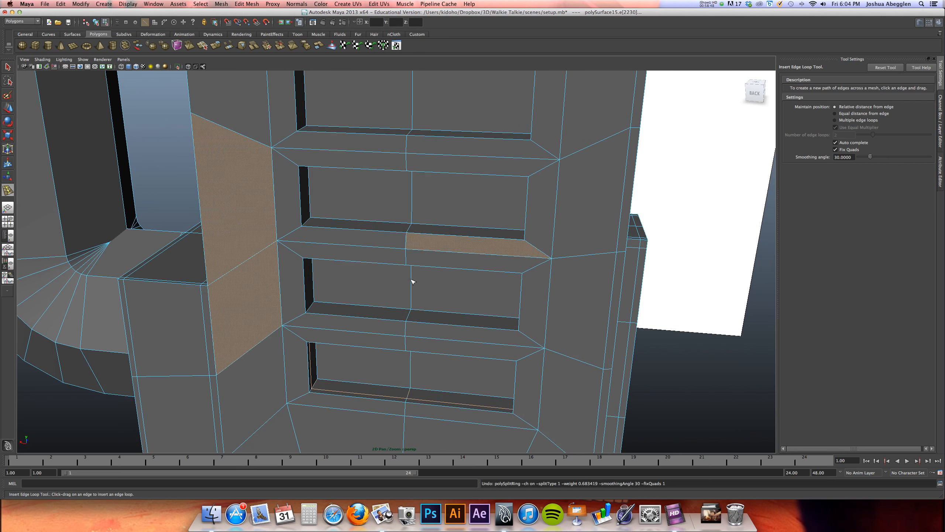
Switch the body to face selection and clear all selected faces
key(w)
alt+middle_drag(359, 355, 357, 310)
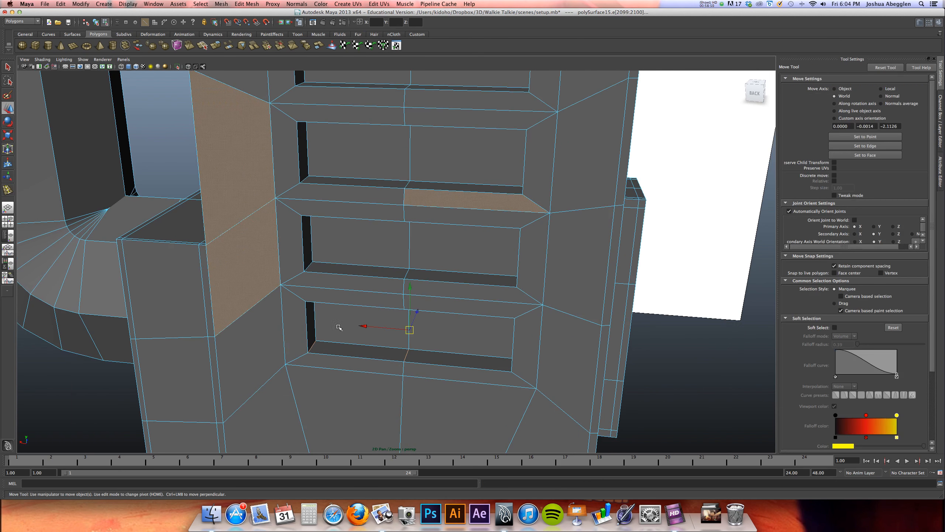
right_drag(320, 327, 345, 314)
click(284, 355)
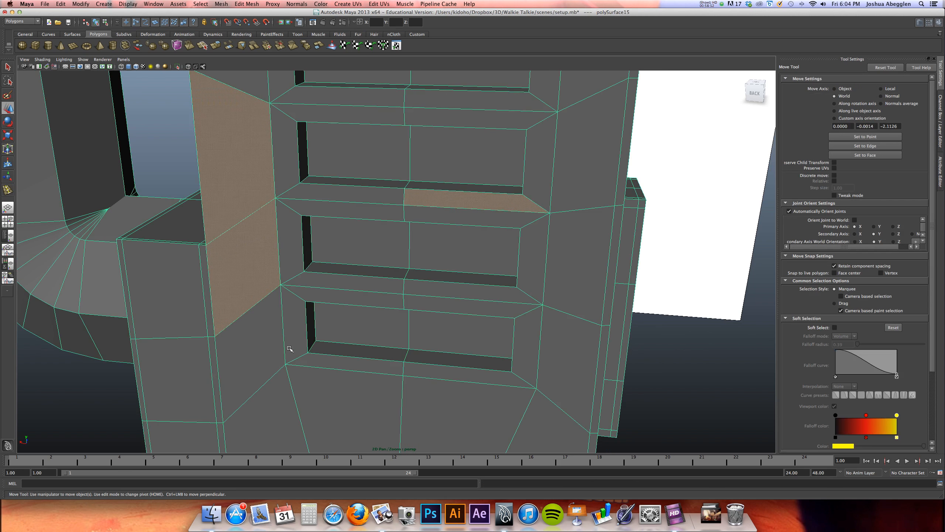
right_drag(204, 362, 258, 338)
double_click(245, 372)
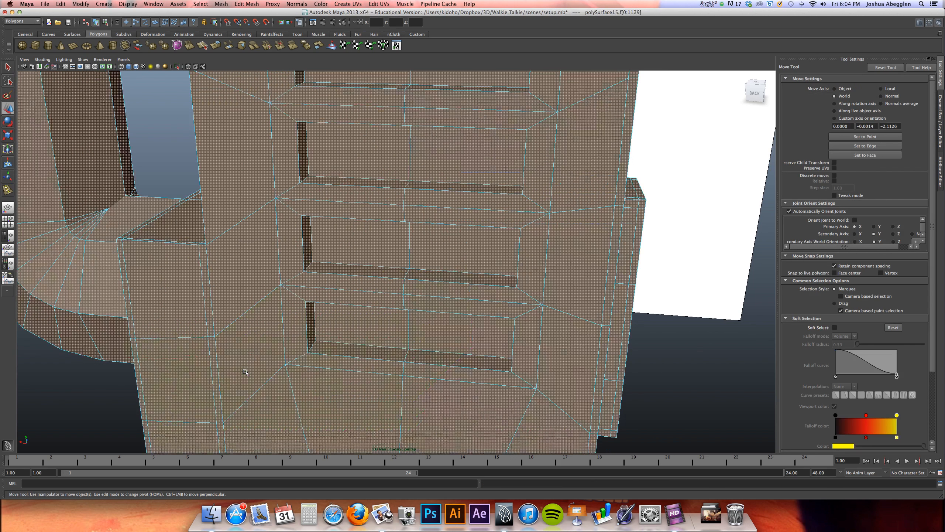
click(119, 408)
alt+drag(359, 345, 365, 304)
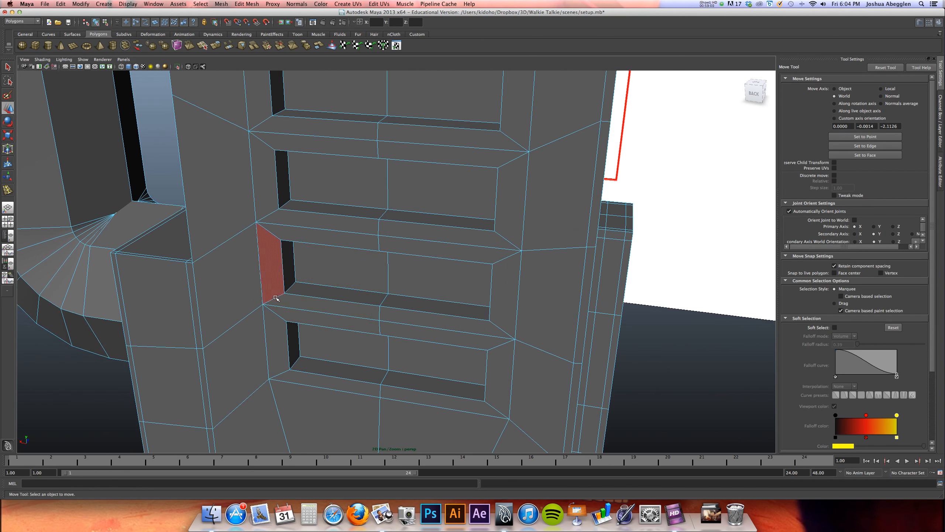
Select the inner wall faces of the lower five speaker slots
click(297, 353)
shift+click(317, 367)
shift+click(288, 265)
shift+click(308, 289)
shift+click(284, 194)
shift+click(302, 208)
alt+drag(302, 208, 294, 275)
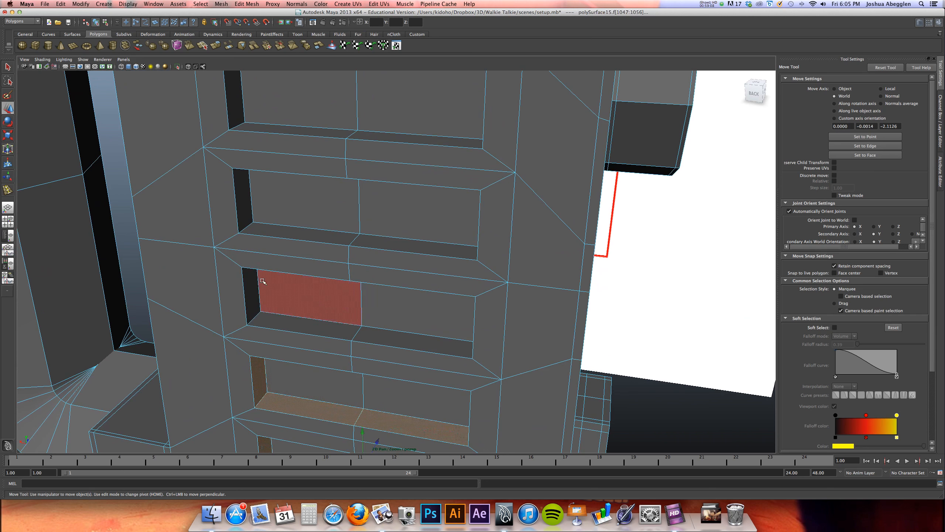
shift+click(270, 322)
shift+click(244, 209)
shift+click(260, 231)
Add the inner wall faces of the upper three speaker slots to the selection
alt+middle_drag(286, 207, 293, 354)
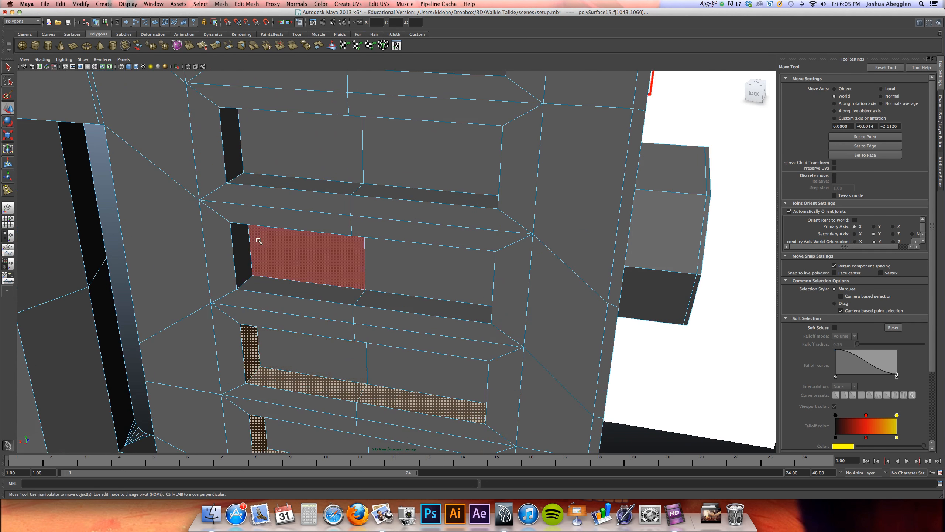
shift+click(242, 249)
shift+click(259, 284)
shift+click(232, 164)
shift+double_click(248, 179)
alt+middle_drag(248, 179, 248, 236)
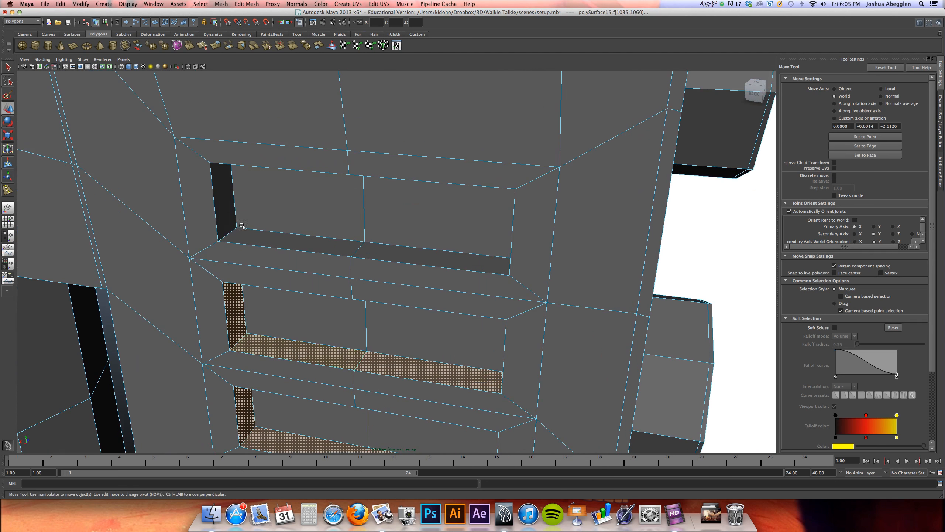
shift+click(226, 211)
shift+click(242, 236)
Slice the selected slot wall faces with one vertical cut in the side view using the Cut Faces Tool
key(space)
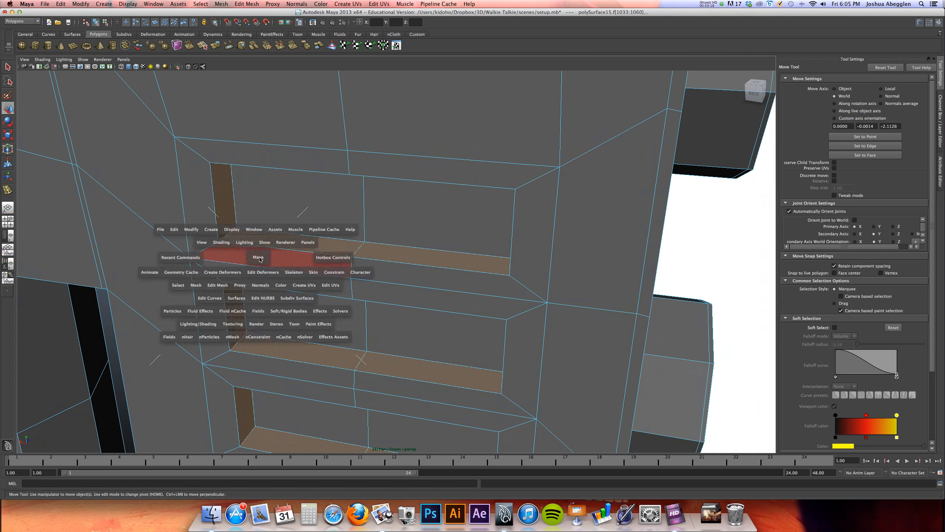
key(space)
scroll(447, 284, up, 8)
scroll(619, 294, up, 2)
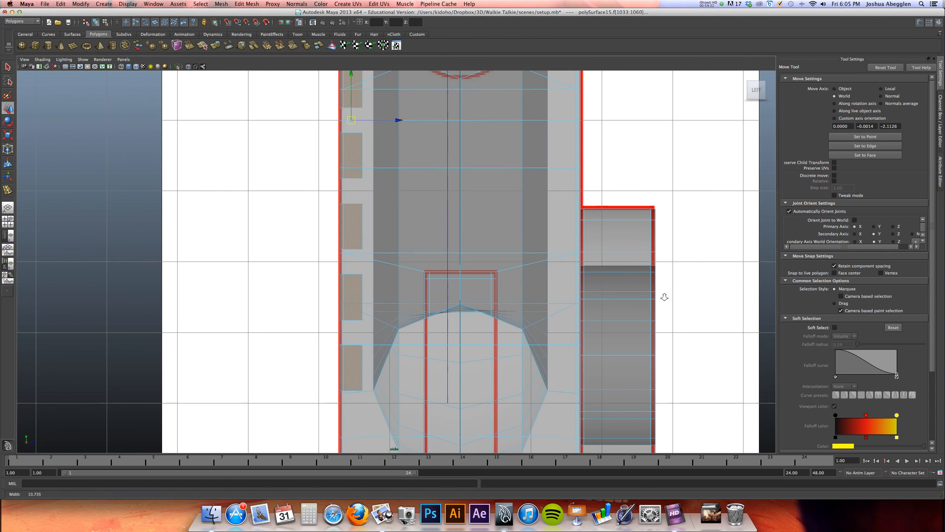
click(246, 3)
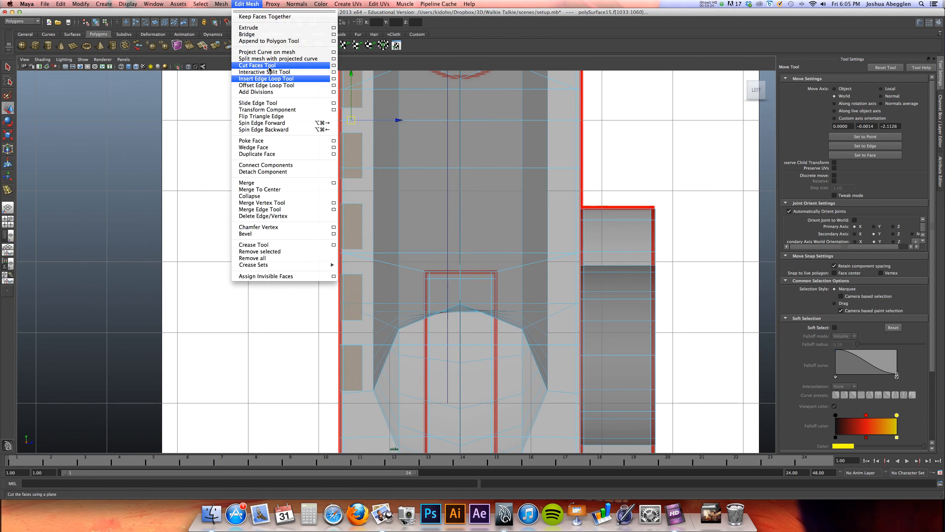
click(257, 65)
mouse_move(361, 393)
mouse_down()
mouse_move(362, 408)
mouse_move(347, 396)
mouse_move(348, 405)
mouse_up()
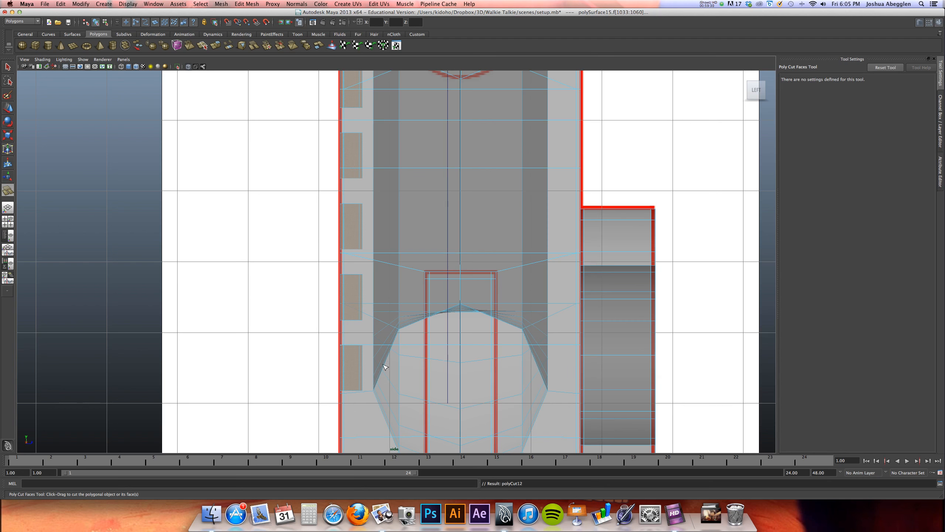
Preview the cut slot walls smoothed in the perspective view and return to the unsmoothed display
key(space)
key(space)
key(3)
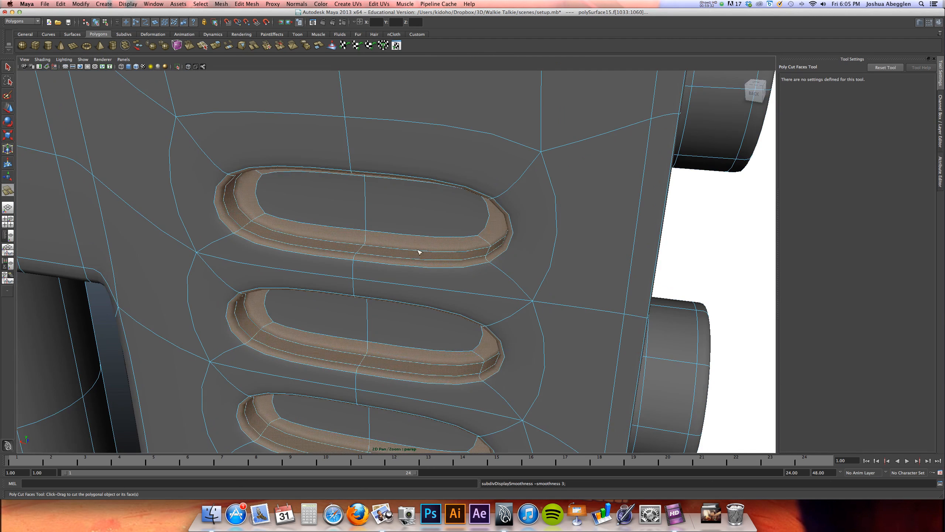
alt+drag(395, 277, 435, 216)
key(1)
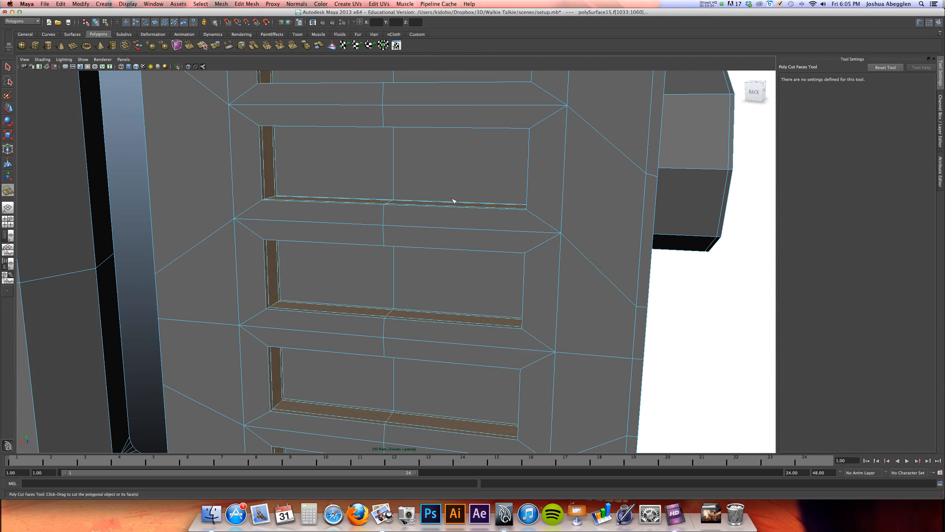
right_drag(453, 196, 480, 186)
alt+right_drag(472, 186, 390, 183)
Select the whole body, display it smoothed and inspect the speaker slots beside the handle
key(w)
click(433, 212)
key(3)
alt+drag(437, 227, 461, 223)
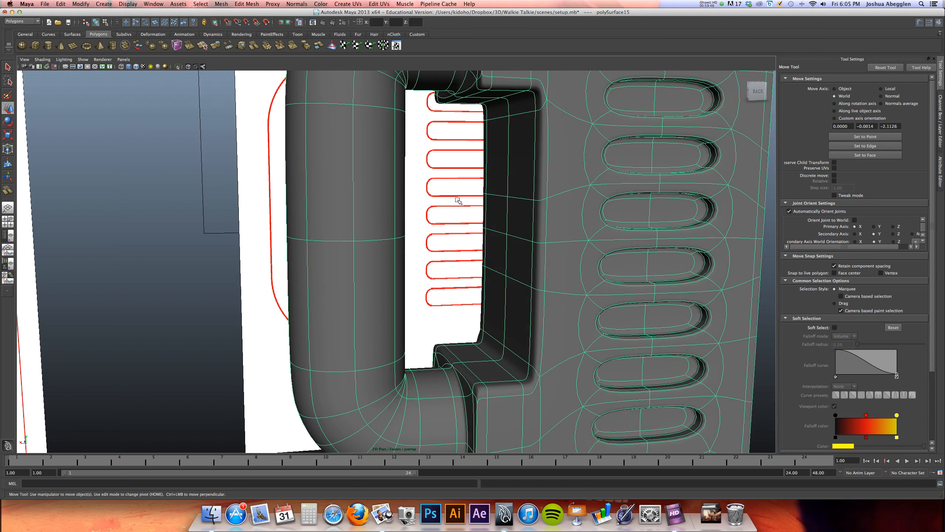
Delete the leftover plane object that overlaps the speaker slots in the front view
key(space)
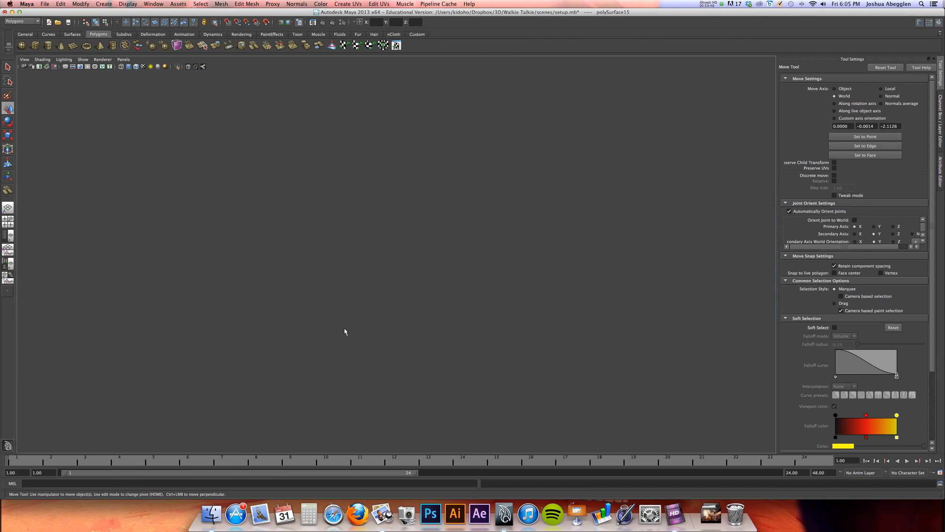
key(space)
scroll(421, 268, up, 1)
drag(483, 170, 422, 190)
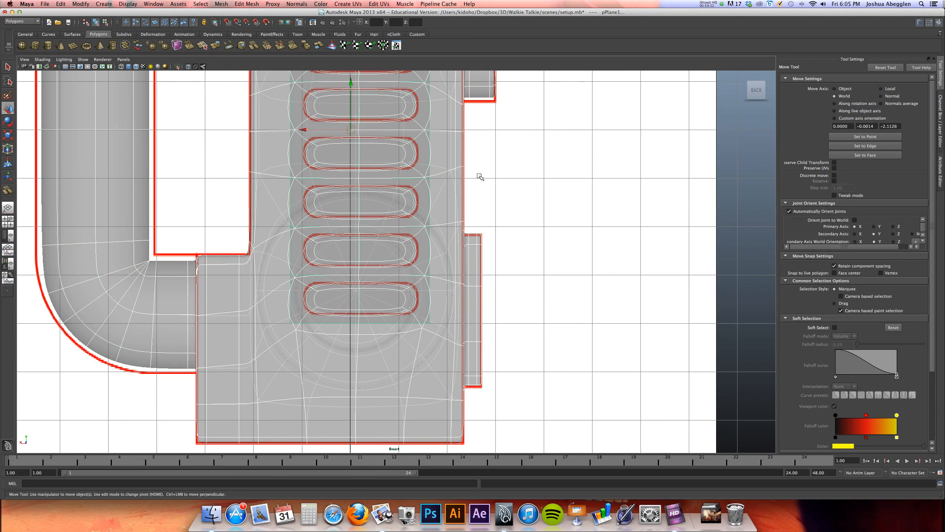
shift+click(448, 212)
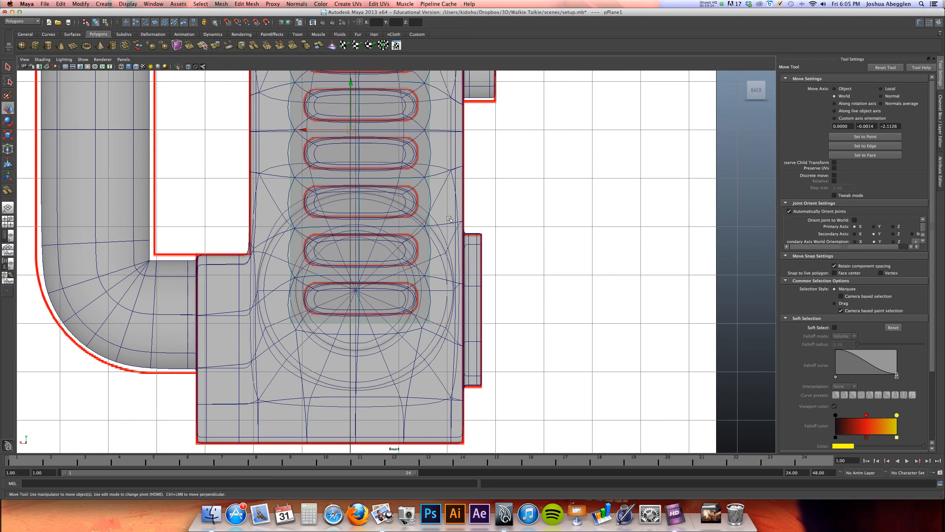
key(Delete)
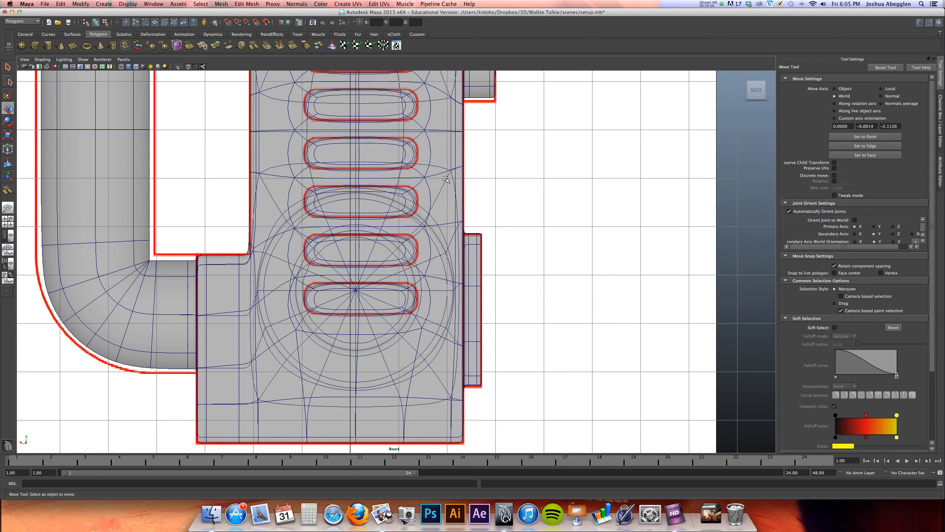
Try a vertical edge loop near the left ends of the speaker slots and show the body smoothed with its cage
alt+middle_drag(441, 173, 454, 252)
click(451, 240)
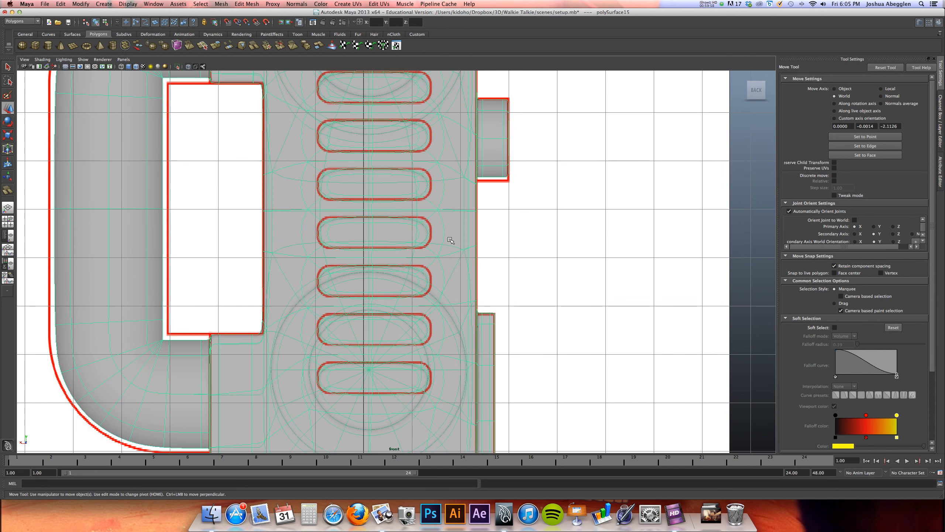
key(1)
alt+right_drag(449, 227, 709, 220)
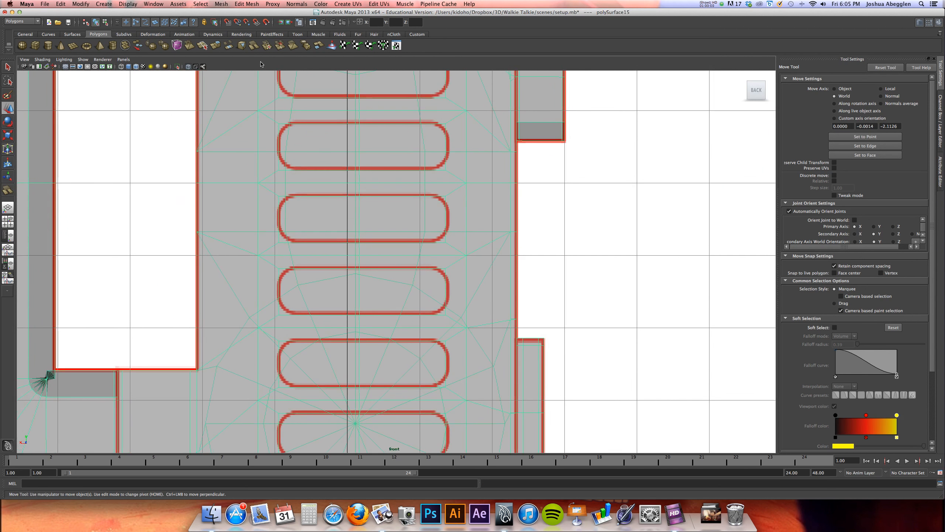
click(233, 4)
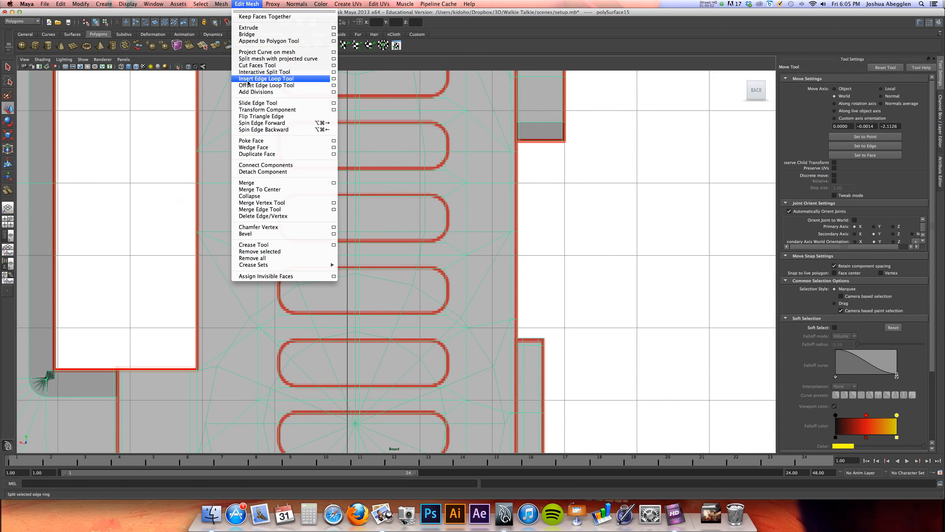
click(248, 79)
drag(296, 244, 299, 244)
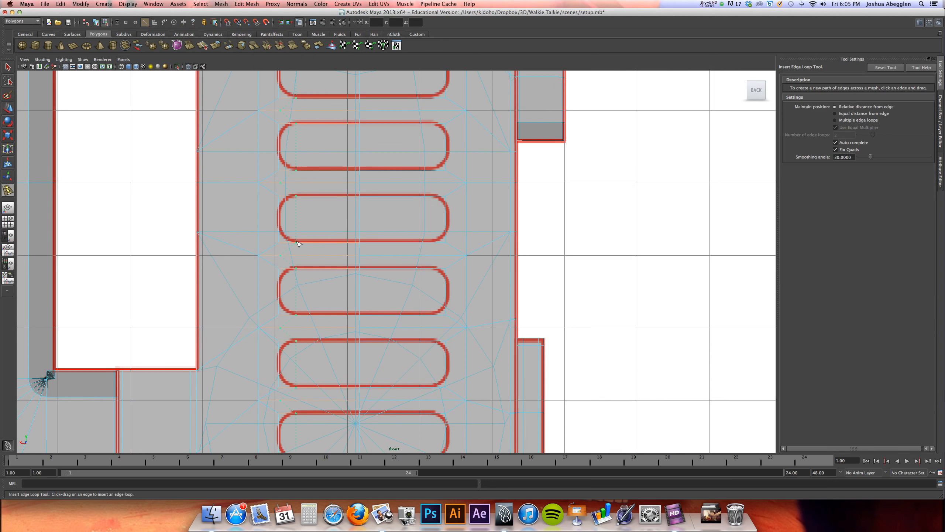
drag(303, 244, 303, 244)
key(2)
alt+right_drag(424, 235, 492, 235)
alt+middle_drag(492, 235, 505, 284)
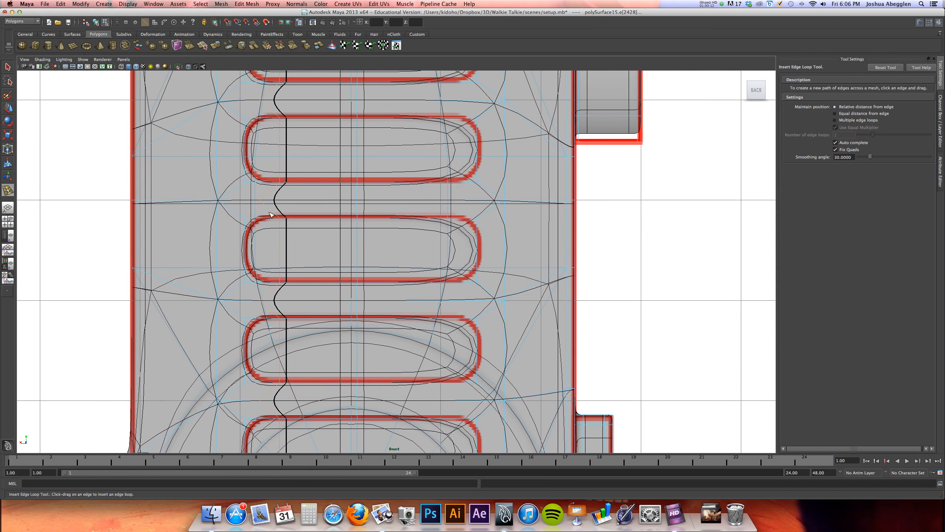
Replace the left edge loop with one slightly farther inward and insert a matching vertical loop near the slots' right ends
key(z)
click(284, 284)
drag(286, 285, 294, 286)
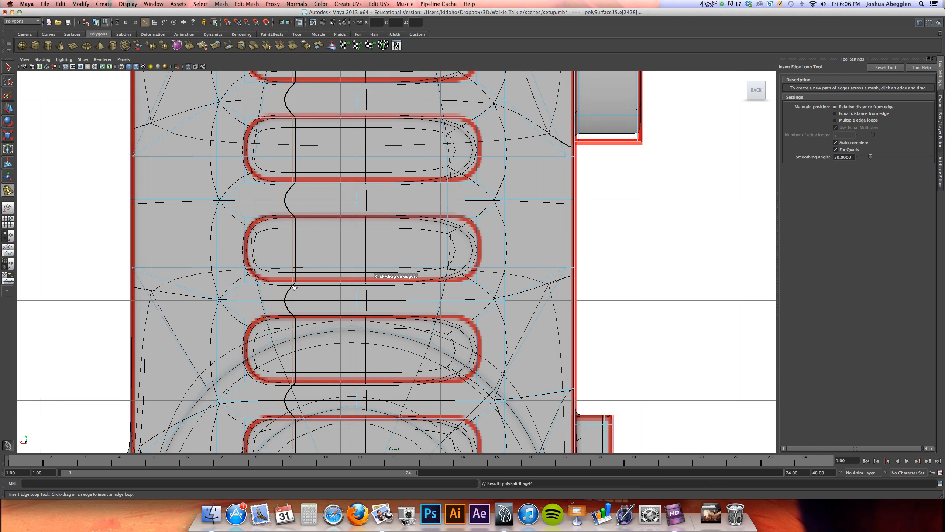
drag(438, 284, 436, 282)
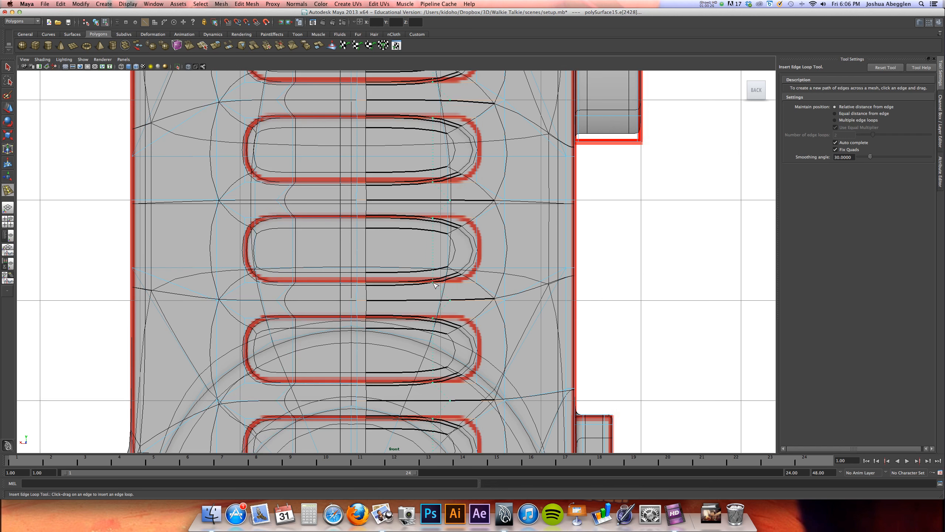
drag(434, 284, 435, 285)
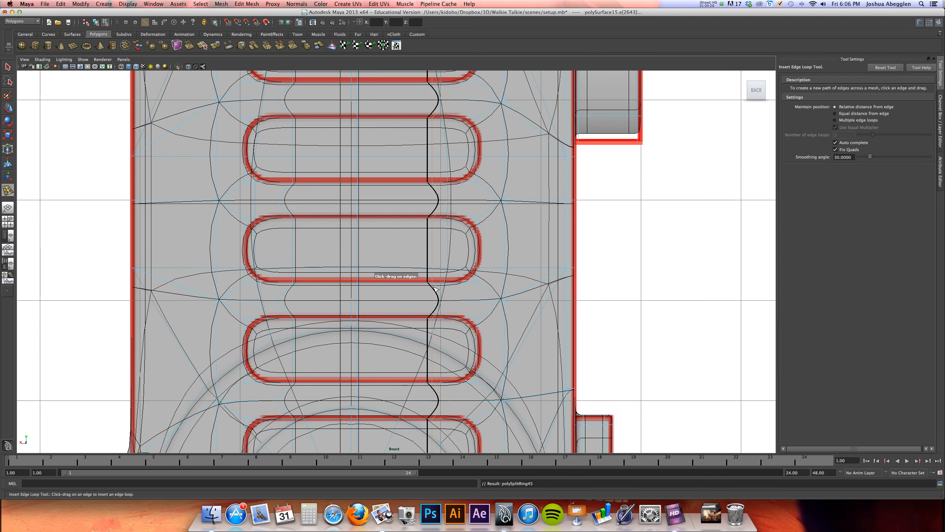
Examine in the perspective view how the new vertical edge loop runs above the slots toward the antenna base
key(space)
alt+drag(516, 208, 553, 210)
key(w)
alt+middle_drag(577, 209, 575, 209)
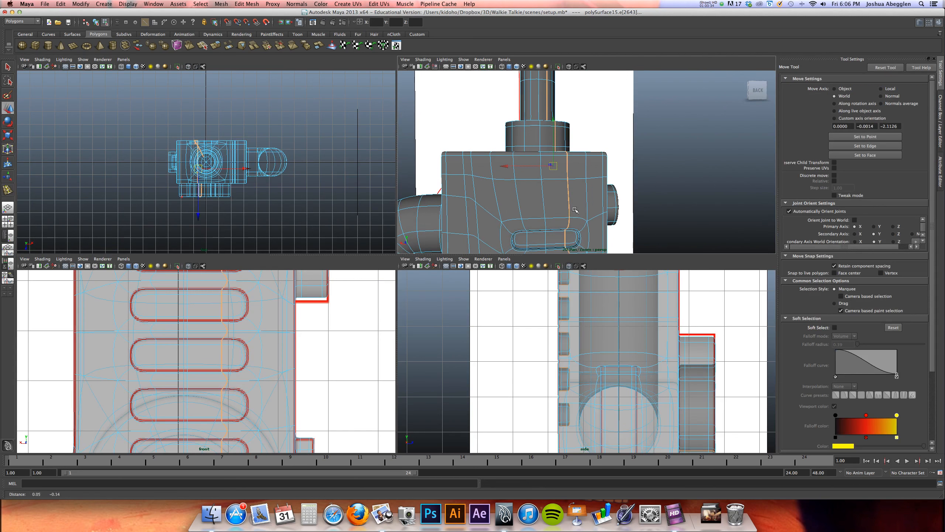
alt+drag(574, 209, 548, 156)
alt+middle_drag(548, 156, 576, 166)
alt+right_drag(576, 167, 557, 164)
alt+middle_drag(549, 172, 577, 166)
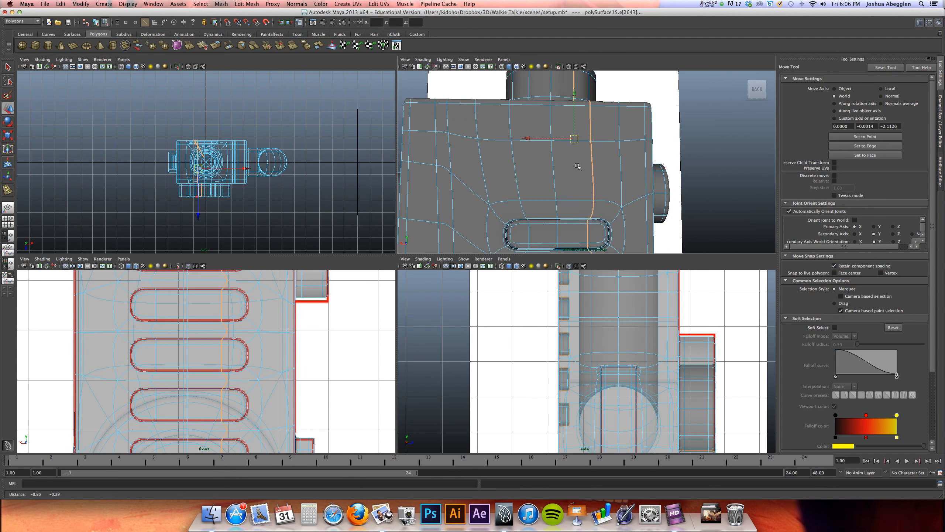
key(space)
alt+right_drag(581, 161, 471, 183)
alt+middle_drag(460, 190, 486, 190)
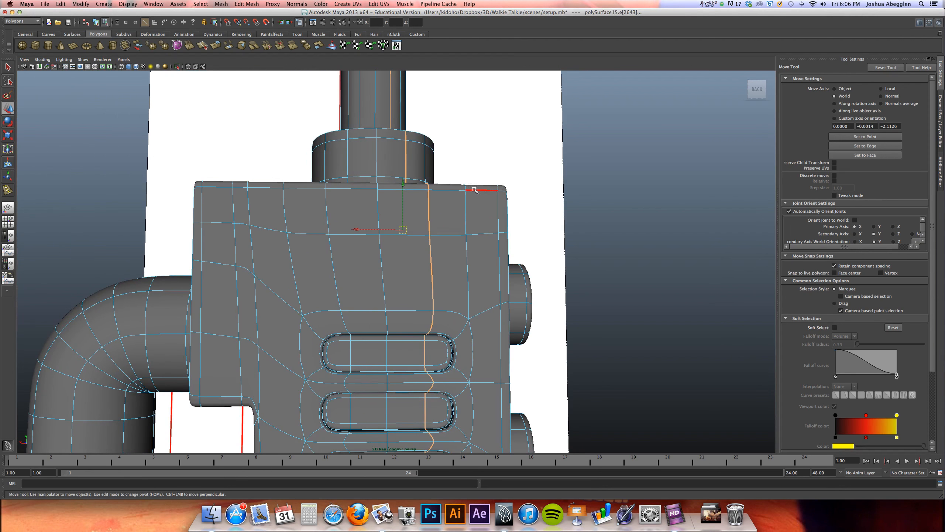
Cut a new edge path above the top speaker slot, angling inward from the outer vertical edges and crossing between the two inner loops
click(221, 4)
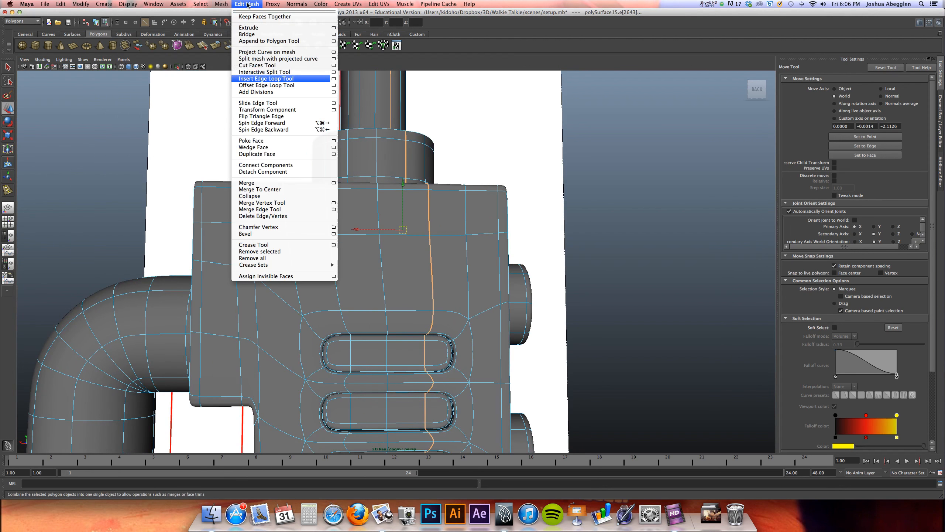
click(262, 72)
key(1)
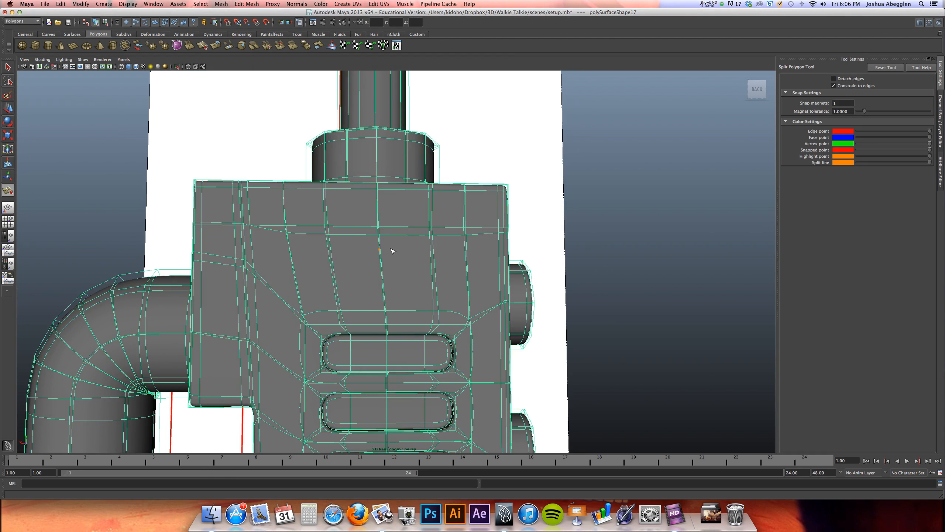
click(285, 226)
drag(330, 258, 332, 263)
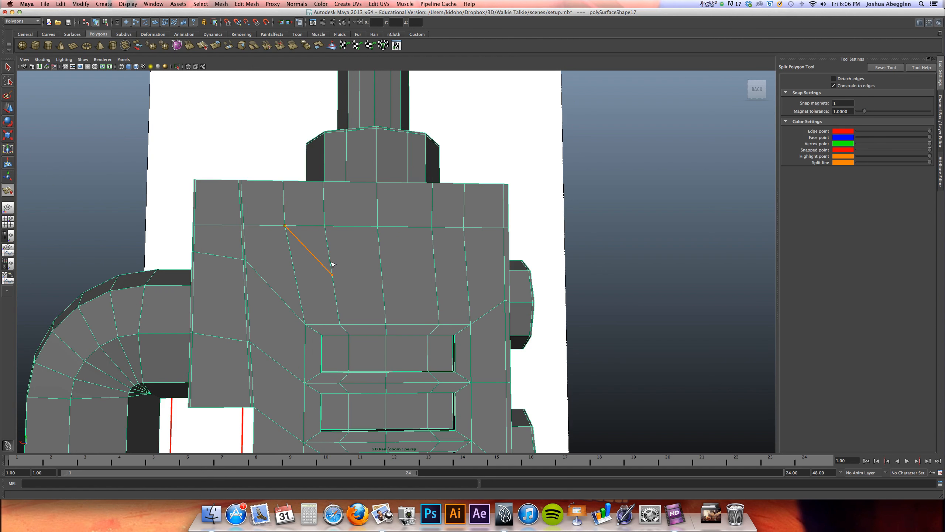
click(424, 284)
click(462, 238)
key(w)
right_drag(393, 246, 395, 226)
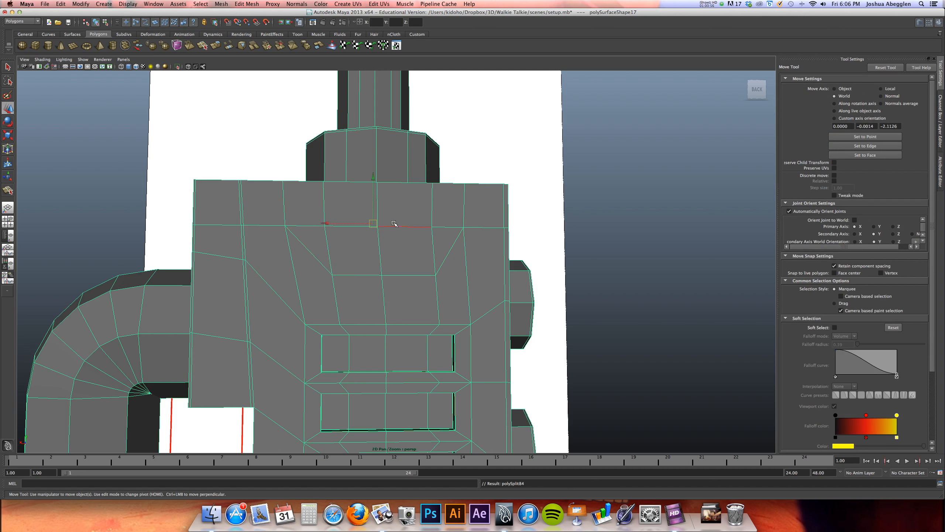
Delete the two inner vertical edge runs above the new cut, including their continuation over the antenna, and preview the body smoothed
click(329, 249)
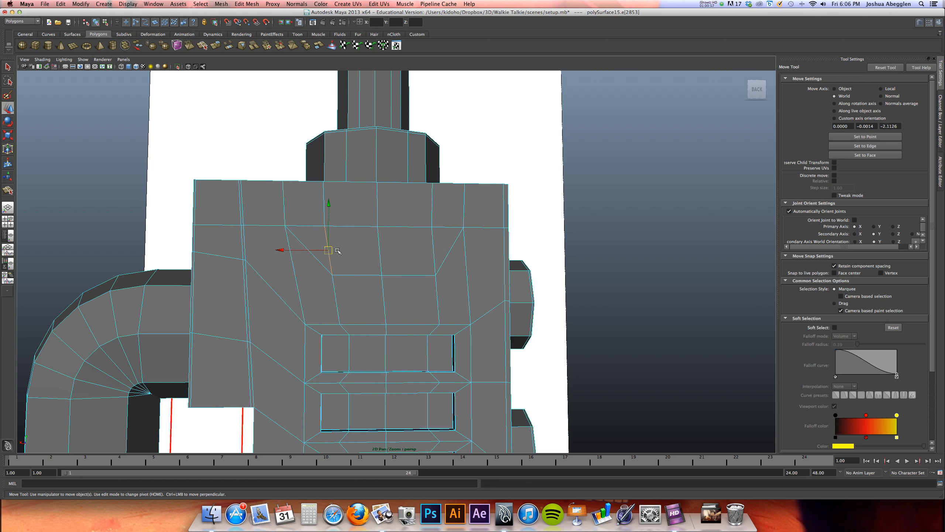
shift+click(434, 253)
key(Delete)
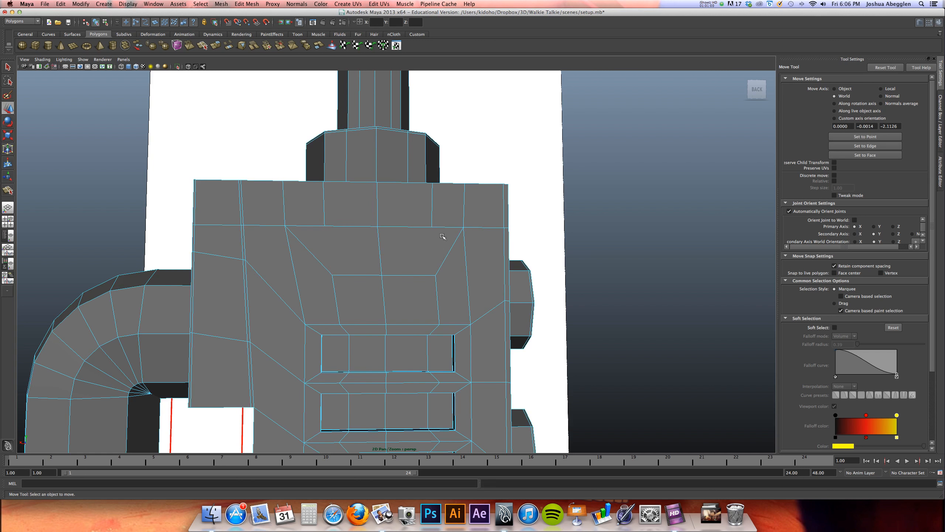
double_click(433, 216)
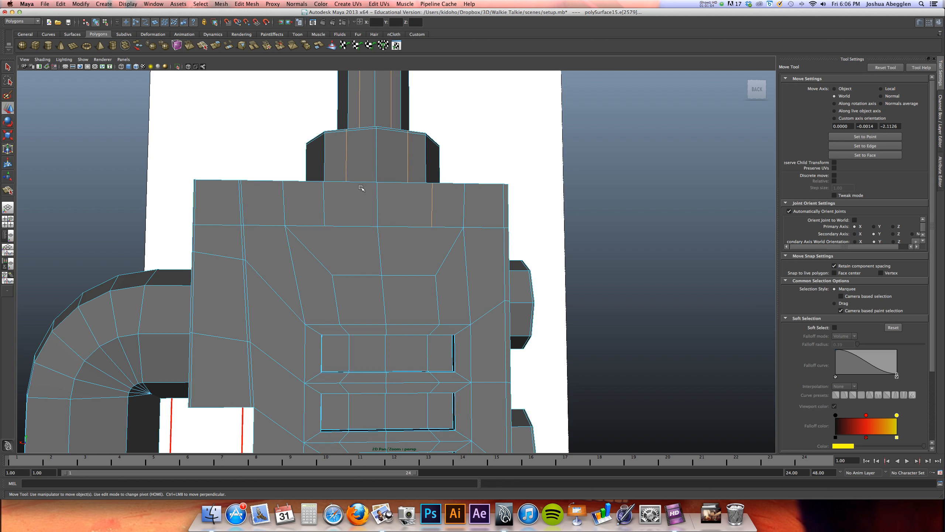
click(248, 3)
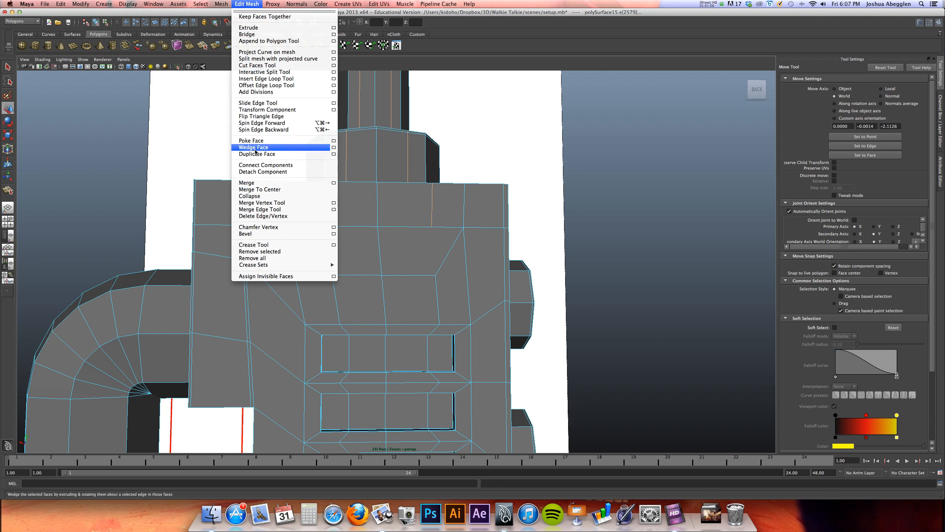
click(270, 216)
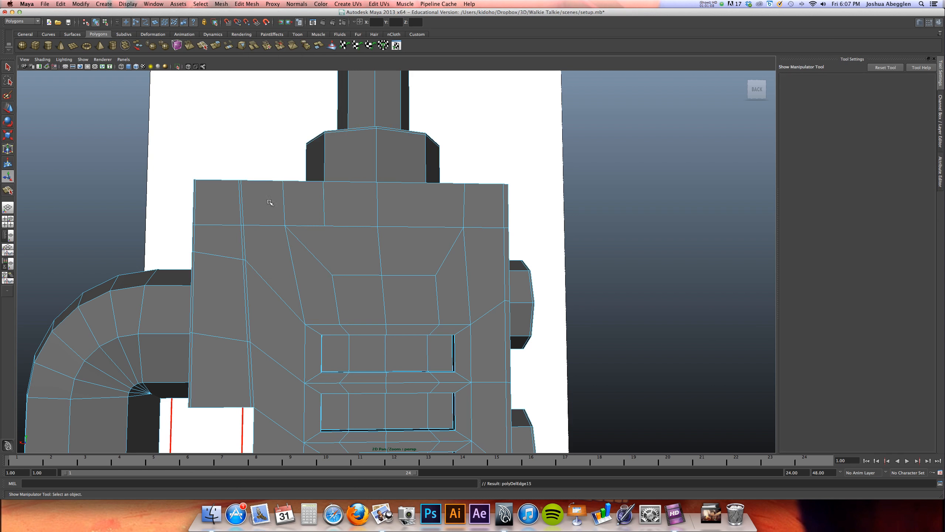
alt+drag(381, 251, 360, 262)
key(3)
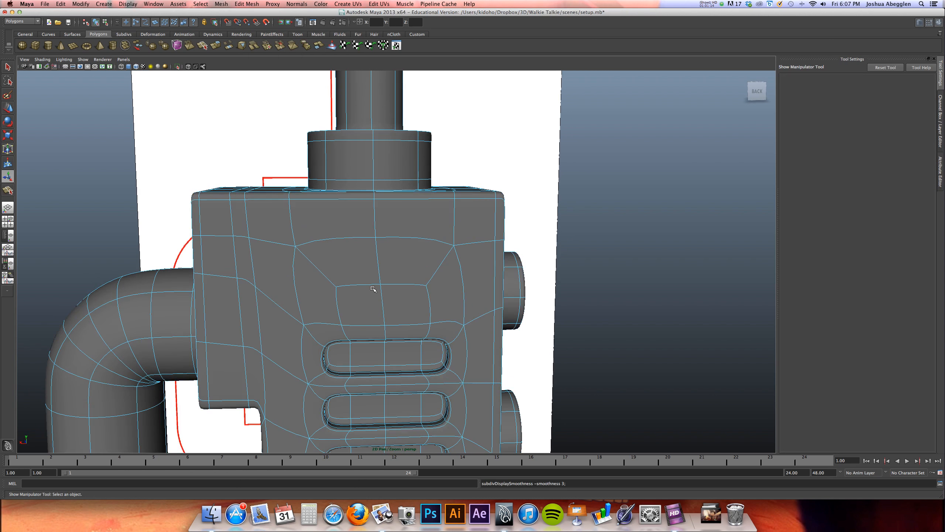
Return to the unsmoothed display and cut a matching edge path below the bottom speaker slot, angling out to the outer vertical edges
key(1)
alt+middle_drag(367, 295, 356, 263)
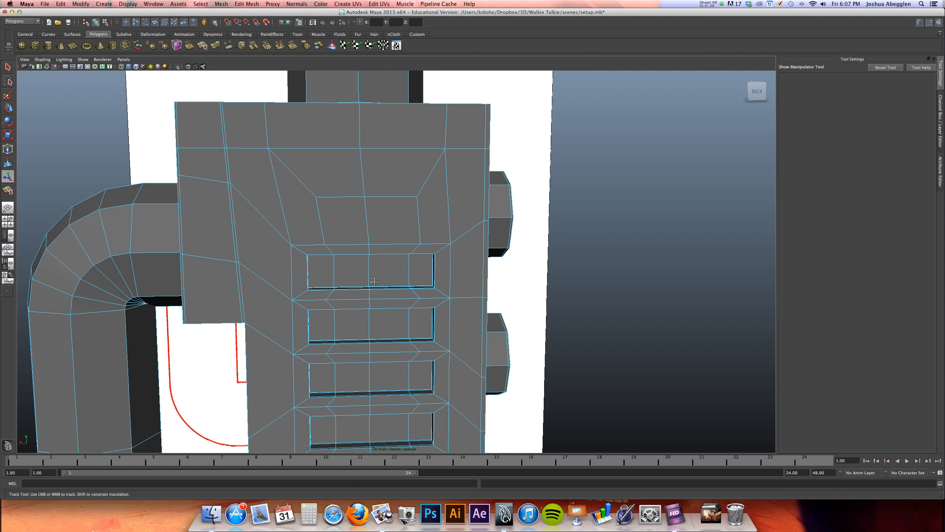
alt+middle_drag(367, 267, 372, 100)
alt+drag(392, 285, 385, 258)
alt+middle_drag(386, 257, 392, 231)
alt+right_drag(392, 231, 404, 242)
alt+drag(370, 266, 376, 262)
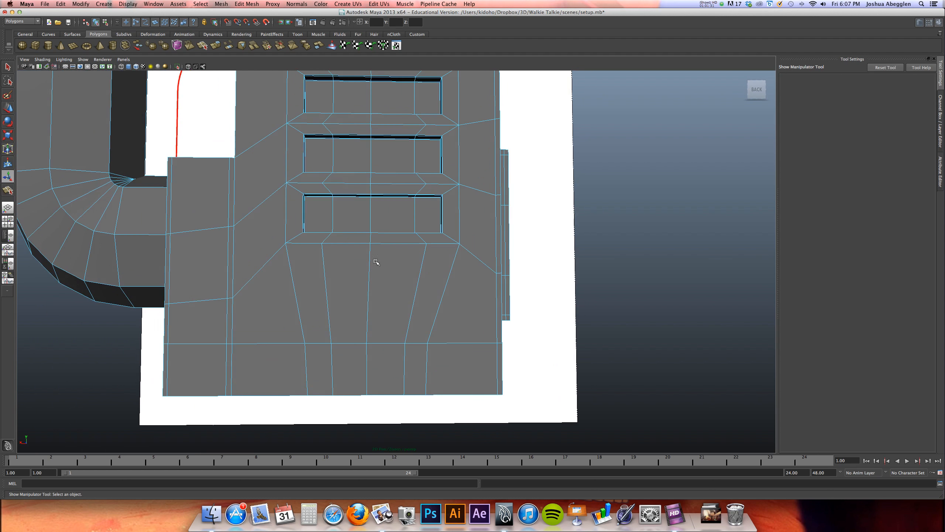
click(7, 190)
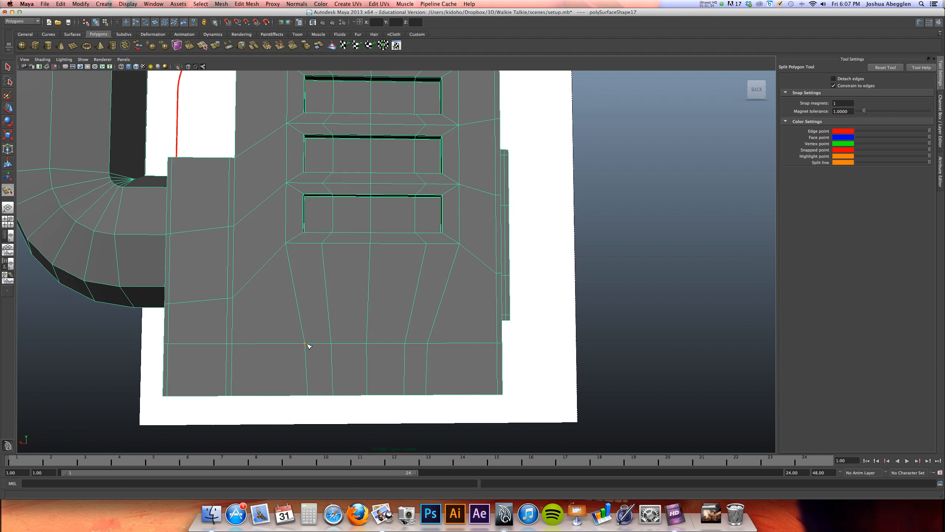
drag(323, 314, 331, 298)
click(426, 341)
key(t)
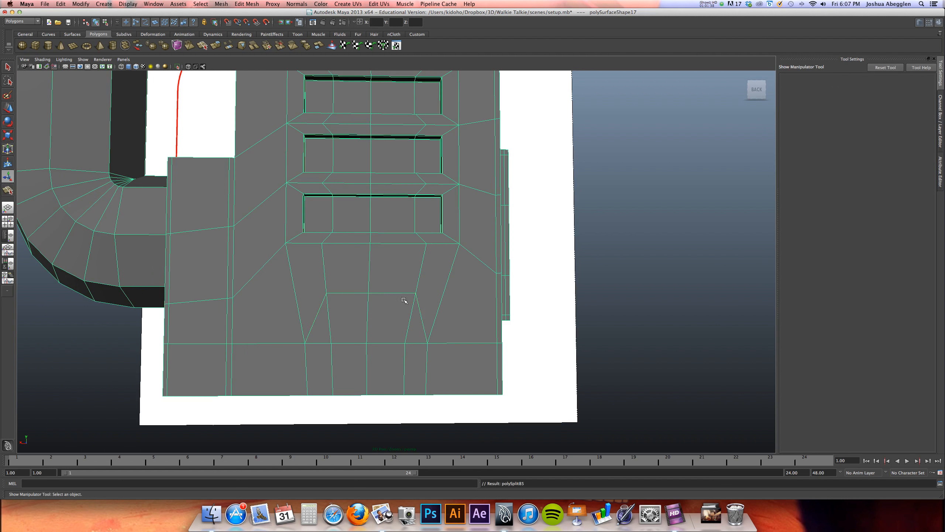
right_drag(393, 275, 393, 257)
Delete the two inner vertical edges between the new lower cut and the horizontal edge beneath it
key(w)
click(409, 318)
shift+click(330, 335)
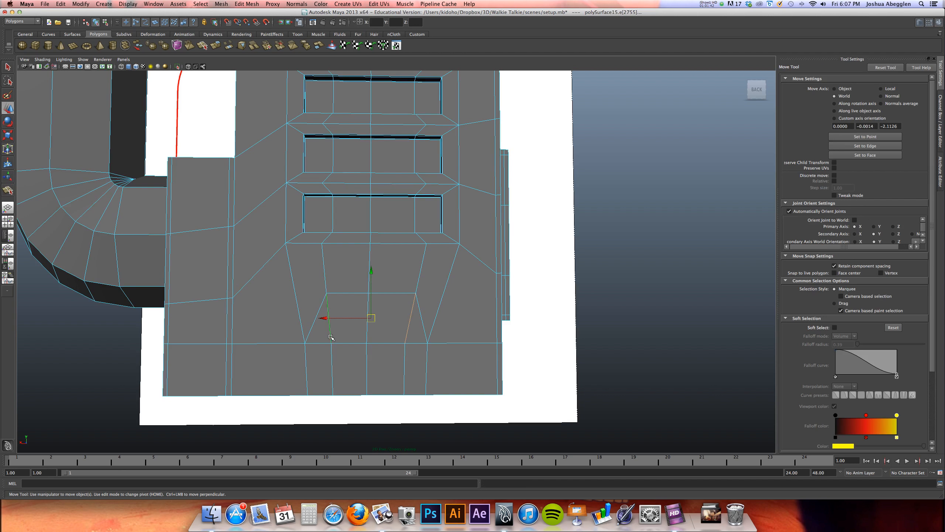
Delete the remaining inner vertical edge loops that continue around the bottom of the body, and preview the model smoothed
click(329, 361)
click(331, 361)
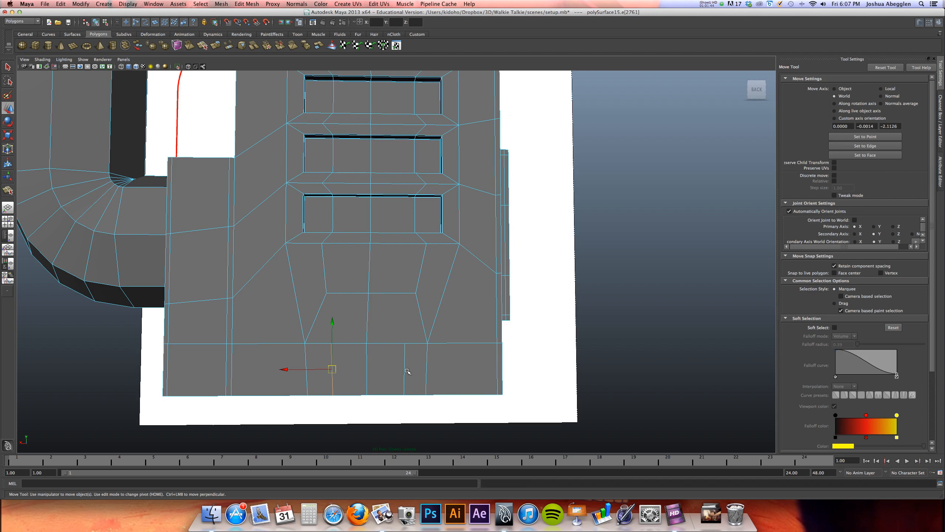
shift+click(405, 370)
shift+click(332, 372)
alt+drag(331, 372, 422, 372)
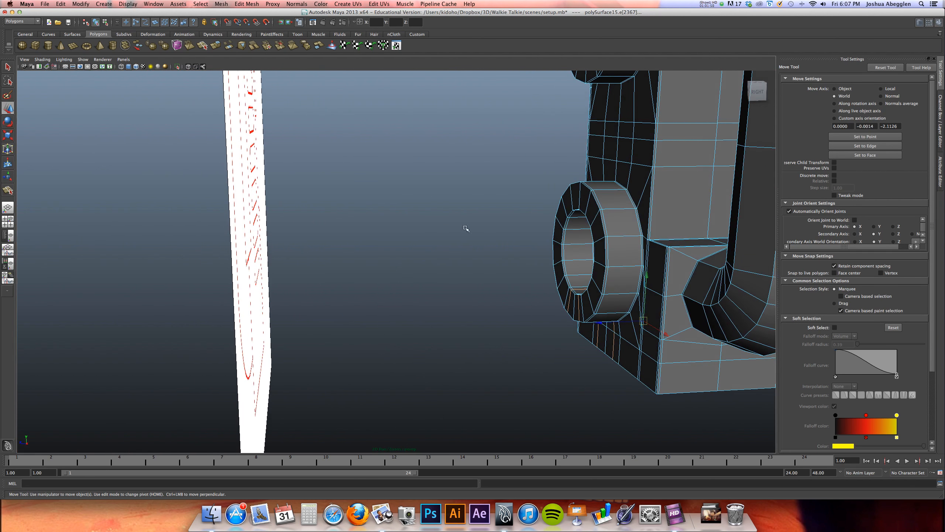
click(258, 3)
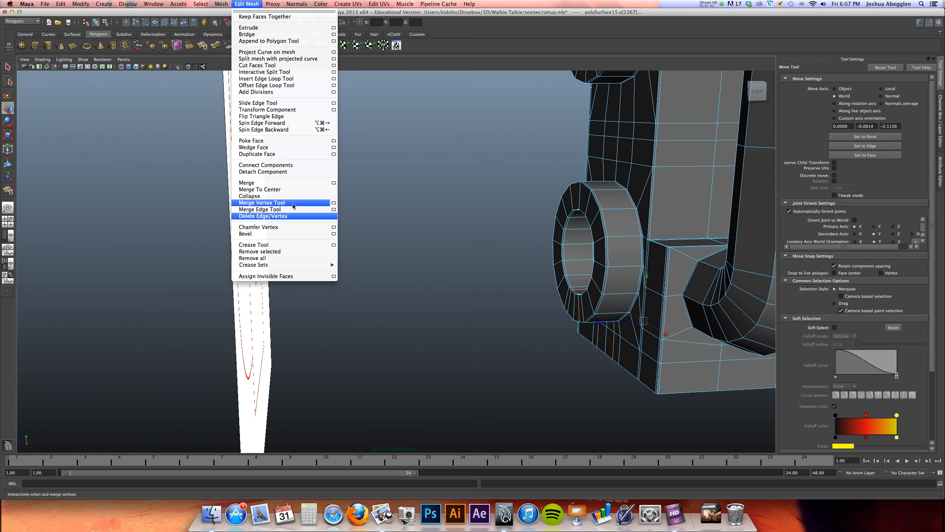
click(262, 216)
alt+drag(629, 269, 576, 246)
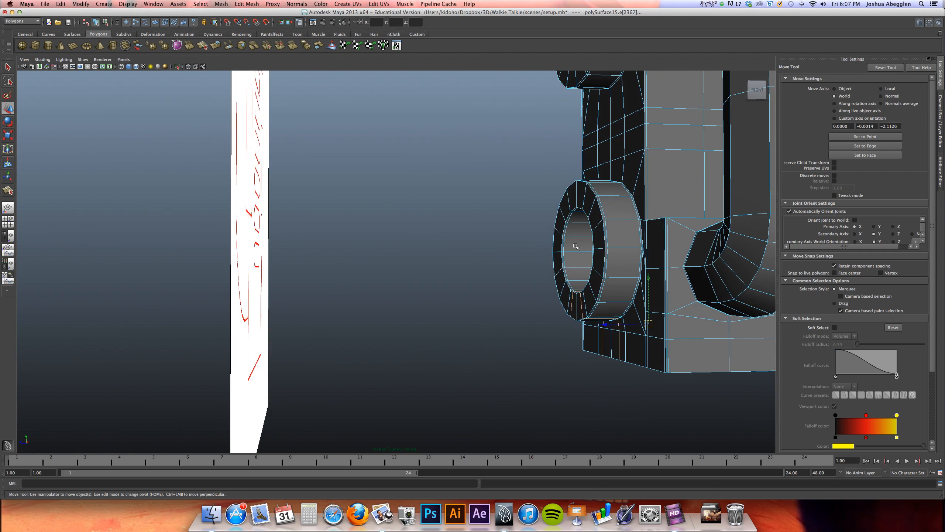
click(256, 4)
click(270, 217)
alt+drag(602, 270, 551, 329)
key(3)
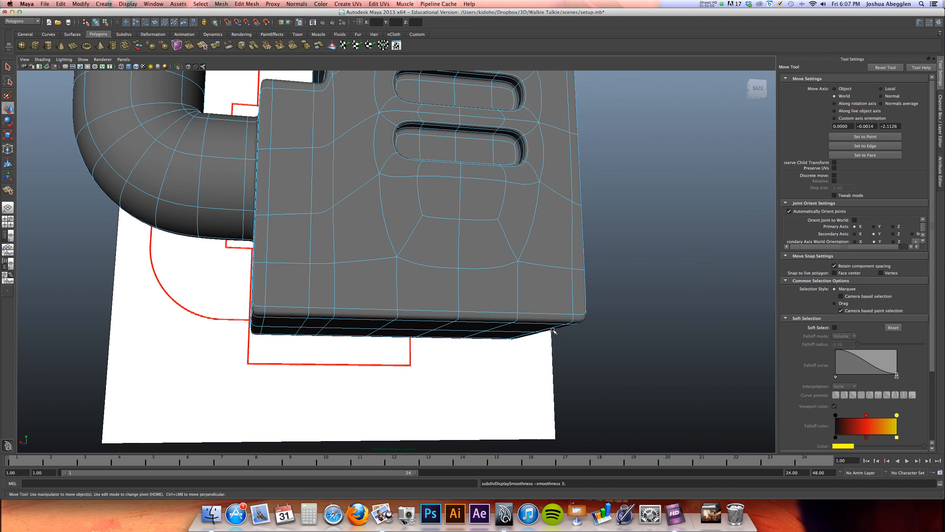
Check the smoothed walkie-talkie from several angles and hide the Right_Front_Orthos and Left_Rear_Orthos reference layers
alt+drag(596, 264, 443, 272)
alt+drag(521, 266, 451, 218)
click(528, 202)
alt+right_drag(525, 199, 413, 221)
alt+drag(476, 244, 491, 262)
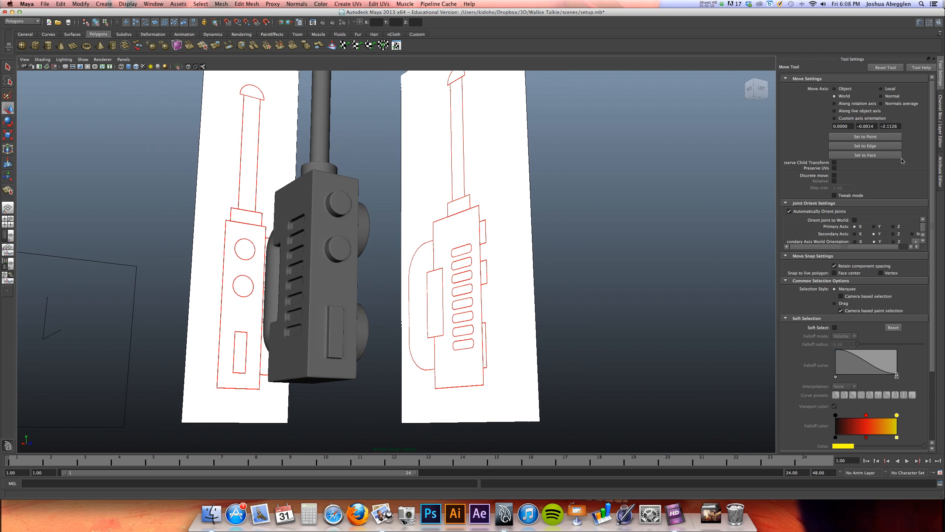
click(941, 130)
click(860, 378)
Create a Blinn material with a black color in the Hypershade and assign it to the walkie-talkie
alt+drag(838, 338, 504, 308)
alt+middle_drag(503, 307, 533, 348)
alt+drag(533, 348, 473, 319)
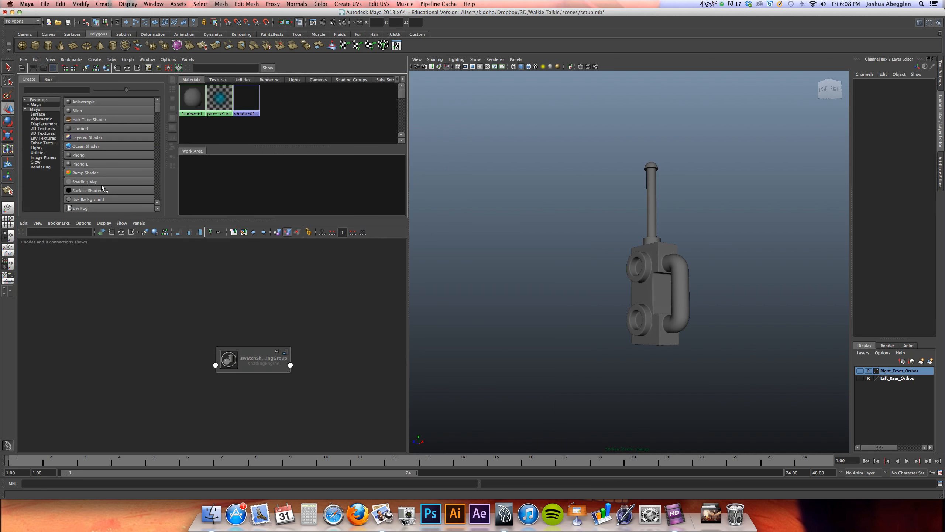
click(93, 110)
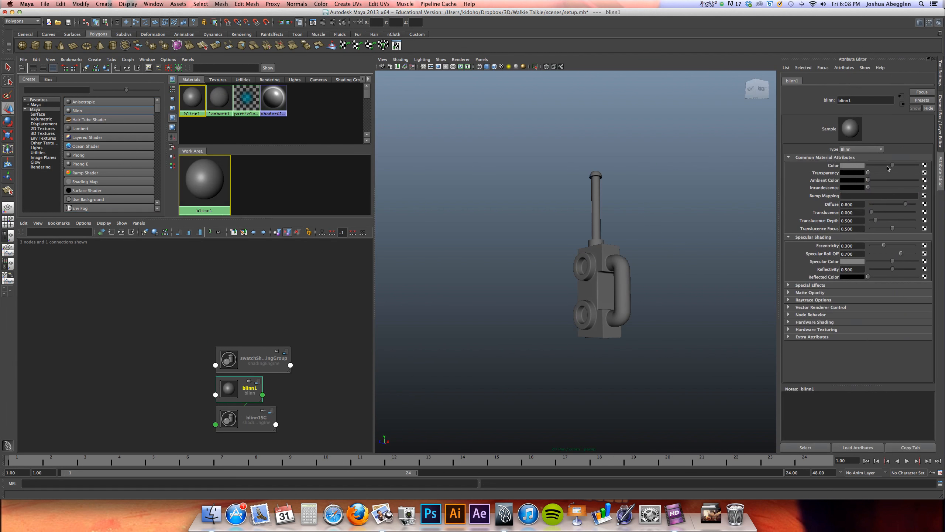
drag(892, 165, 850, 165)
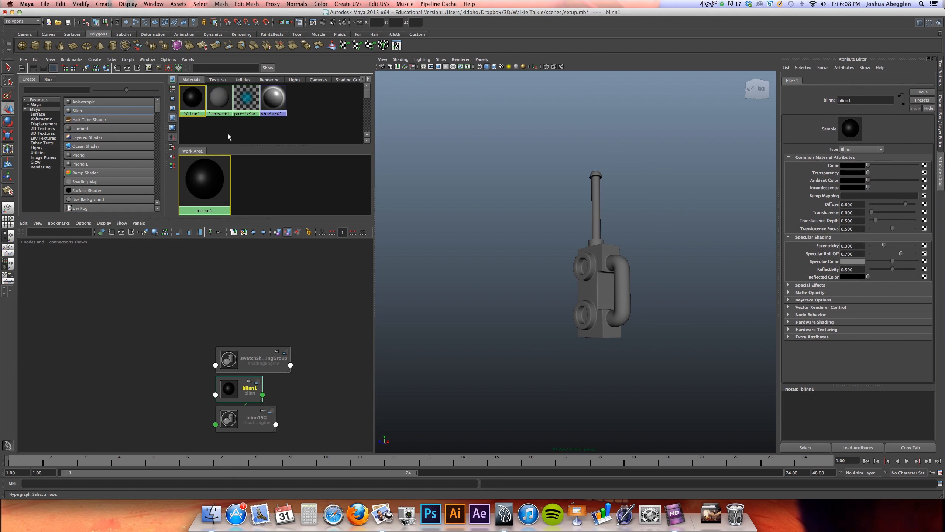
middle_drag(192, 98, 591, 283)
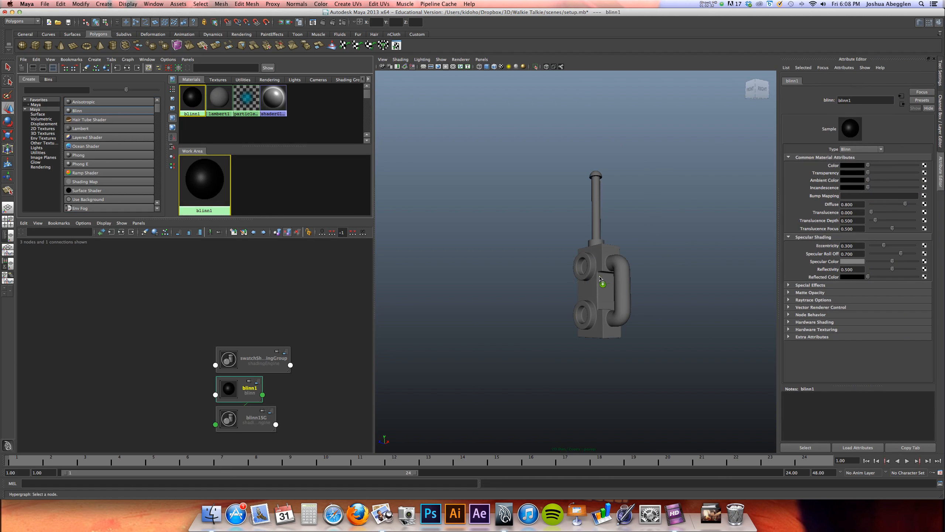
alt+drag(589, 283, 611, 253)
Show the walkie-talkie with high quality shading in a full-size perspective view and lighten the Blinn color slightly to dark gray
click(525, 66)
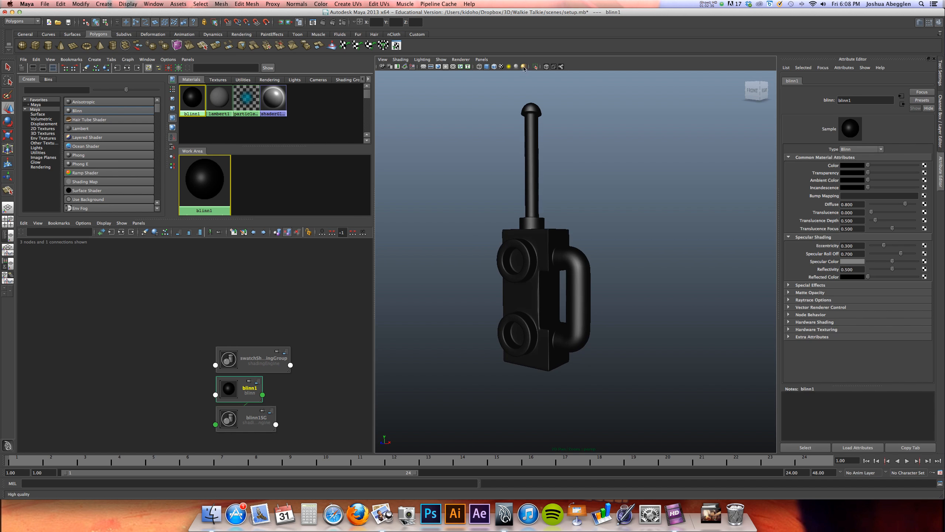
key(space)
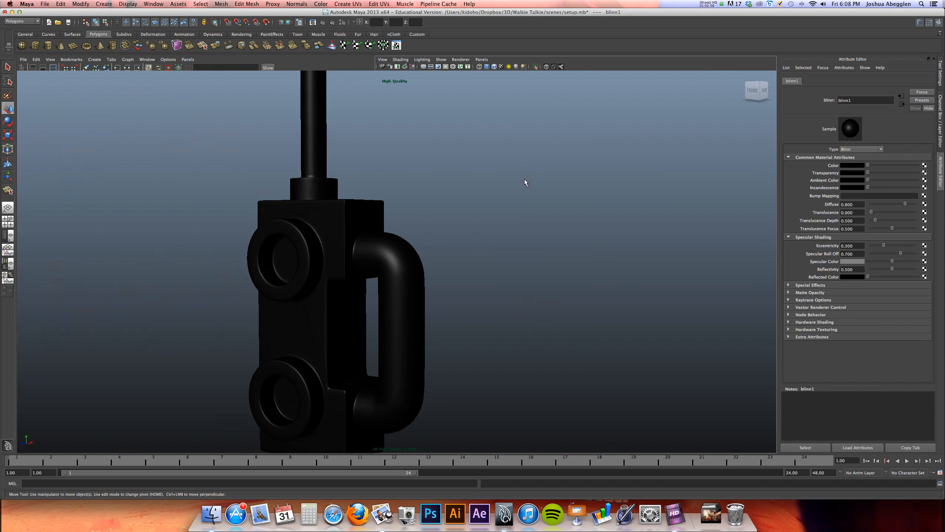
alt+right_drag(531, 266, 388, 279)
alt+drag(388, 279, 582, 276)
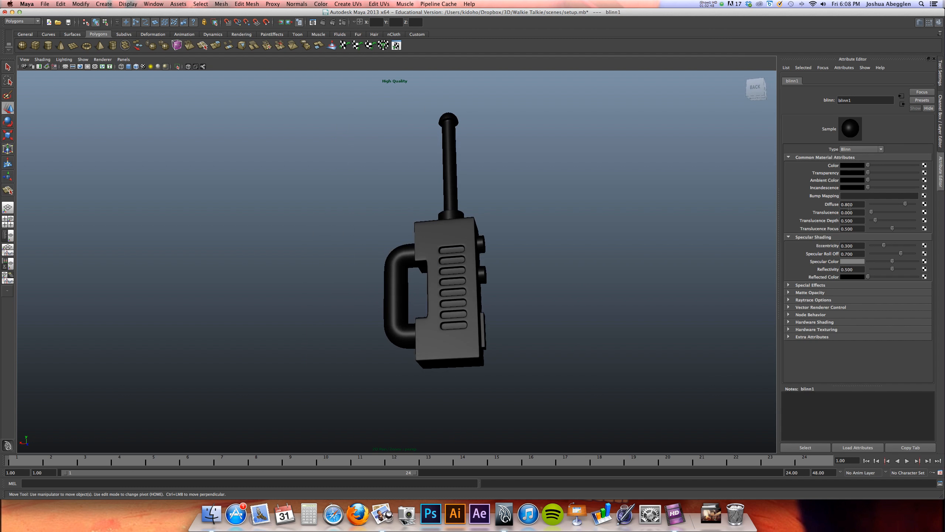
drag(869, 166, 873, 166)
Delete the walkie-talkie's construction history, and deselect it to view the finished model from the front
alt+drag(594, 305, 433, 304)
click(421, 346)
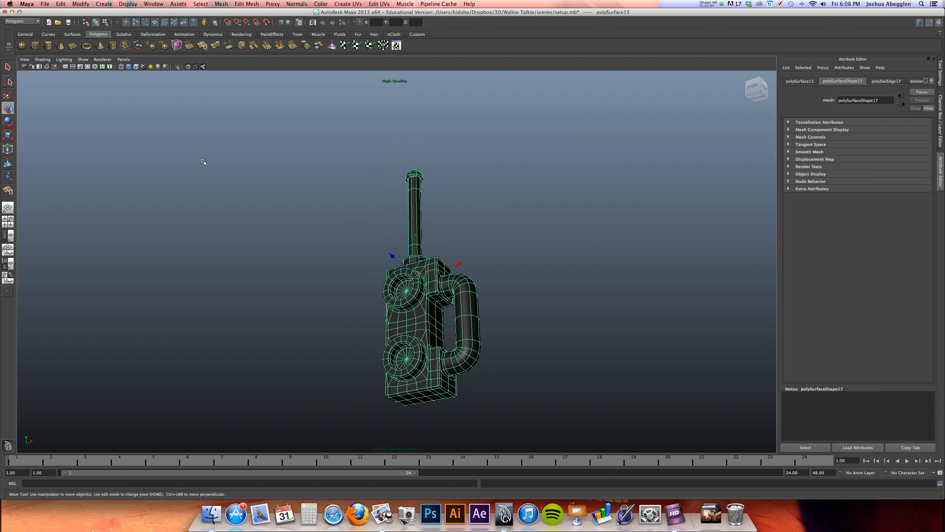
click(61, 5)
mouse_move(124, 90)
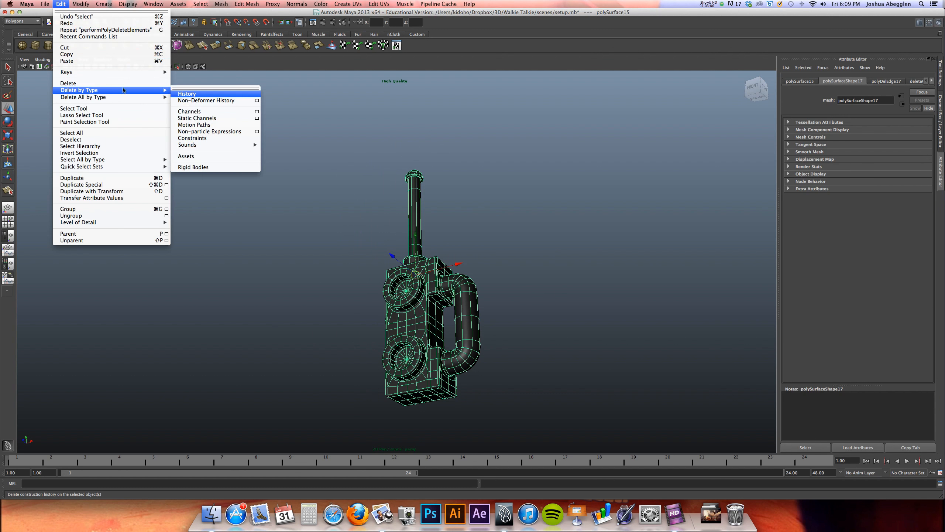
click(183, 96)
alt+drag(397, 299, 414, 335)
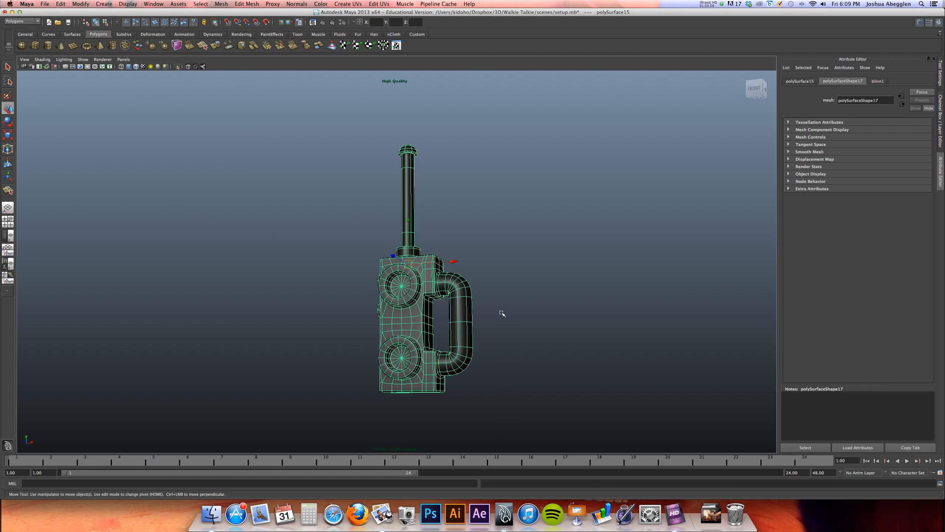
click(500, 312)
alt+middle_drag(430, 264, 434, 246)
alt+drag(434, 246, 441, 288)
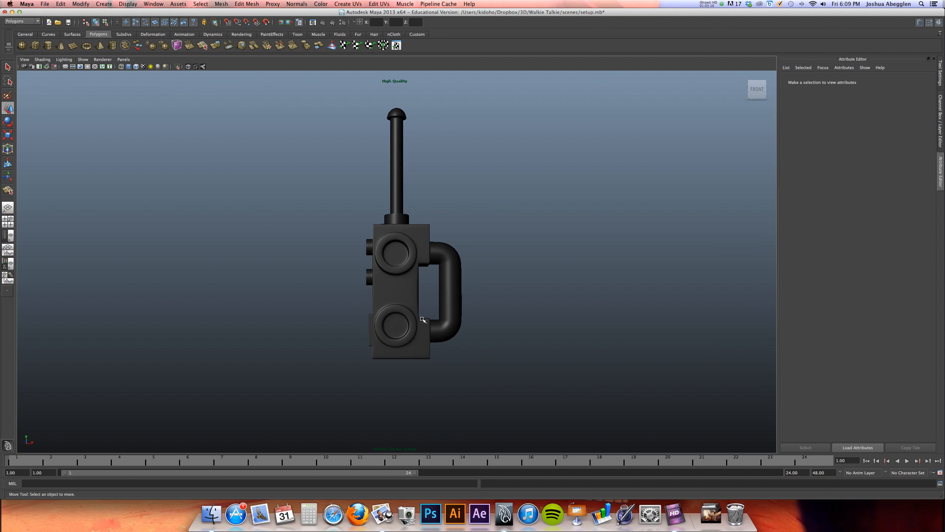